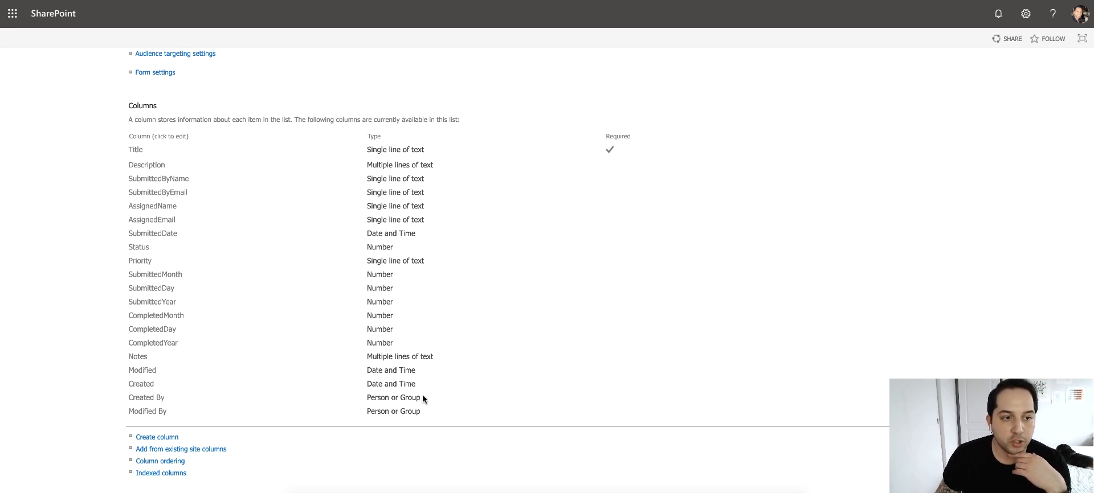
- Examine the columns and column types defined in the SharePoint list's settings
scroll(422, 394, "up", 1)
scroll(419, 392, "down", 2)
scroll(327, 291, "down", 1)
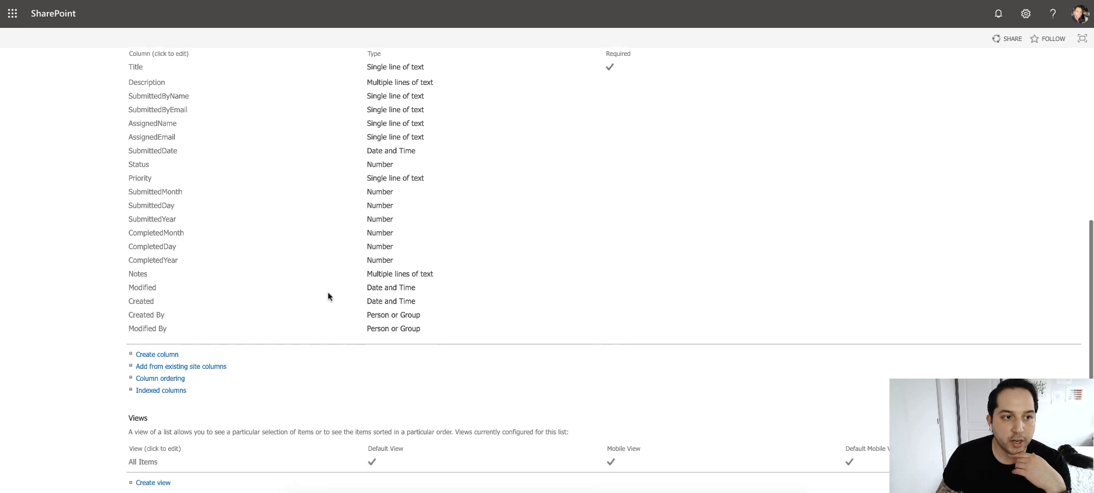
scroll(171, 179, "up", 2)
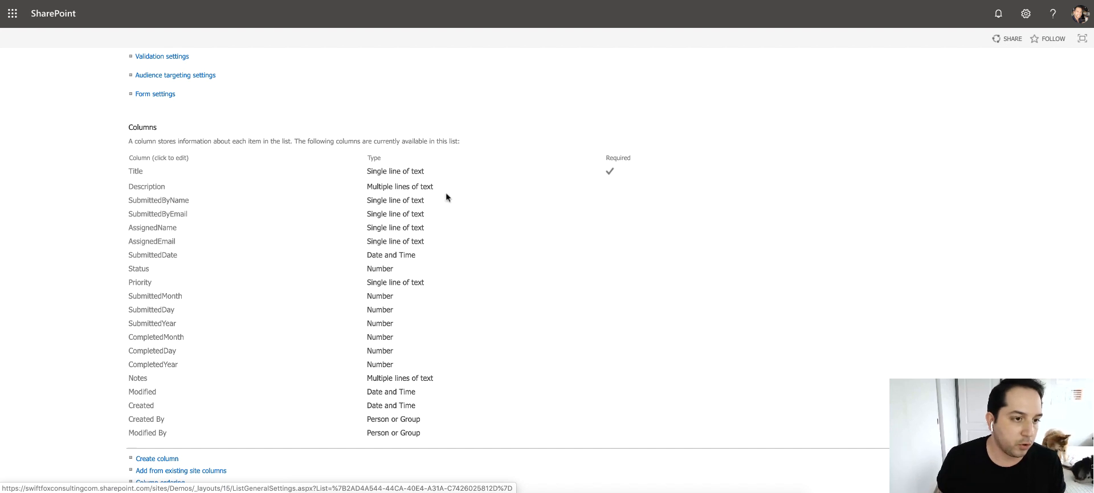
scroll(473, 237, "up", 4)
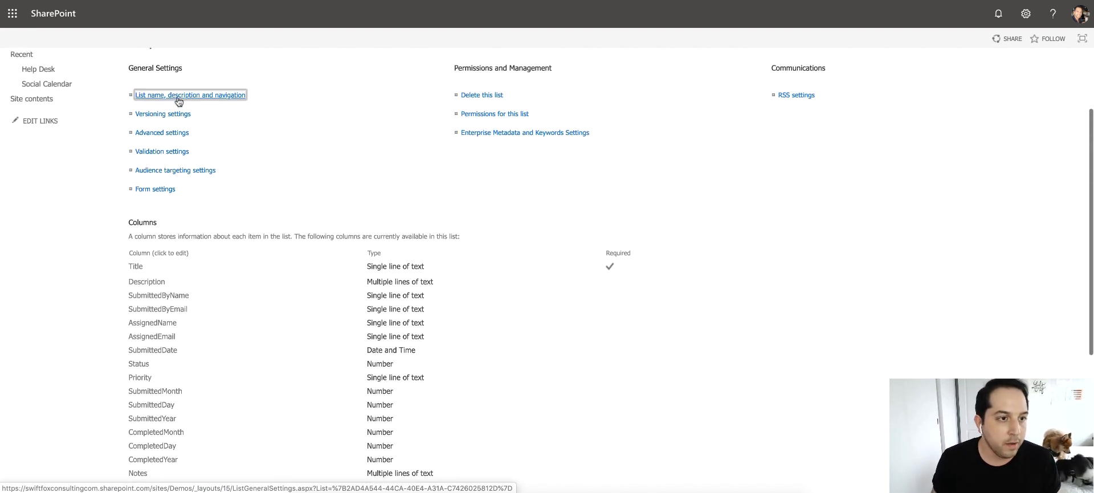
- Open the Help Desk list and look through its submitted tickets
left_click(200, 87)
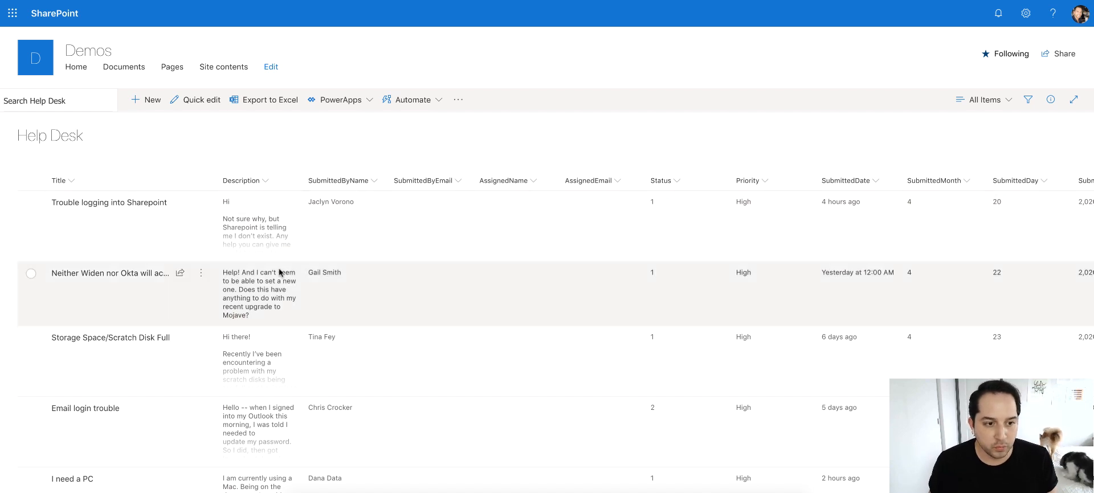
scroll(281, 274, "down", 9)
scroll(281, 273, "down", 5)
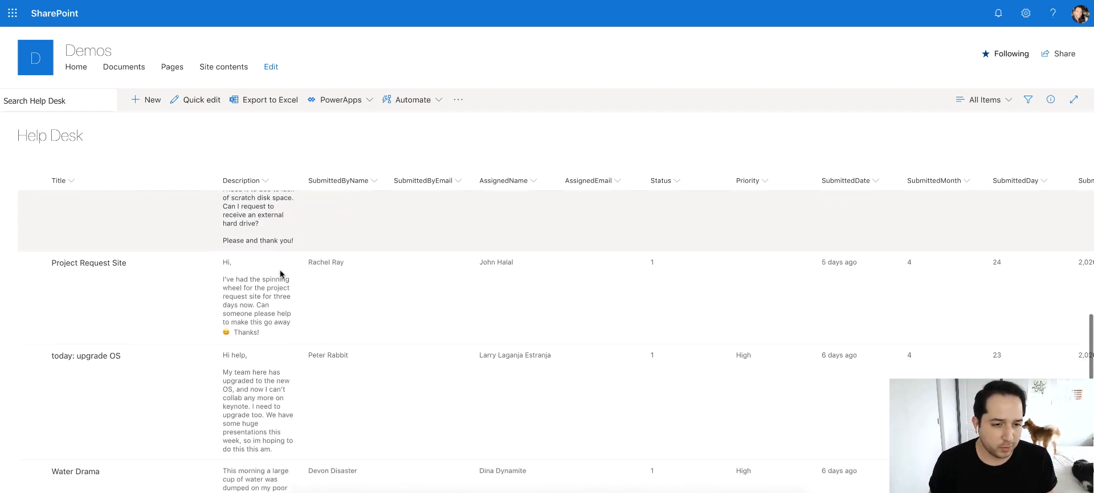
scroll(287, 279, "up", 15)
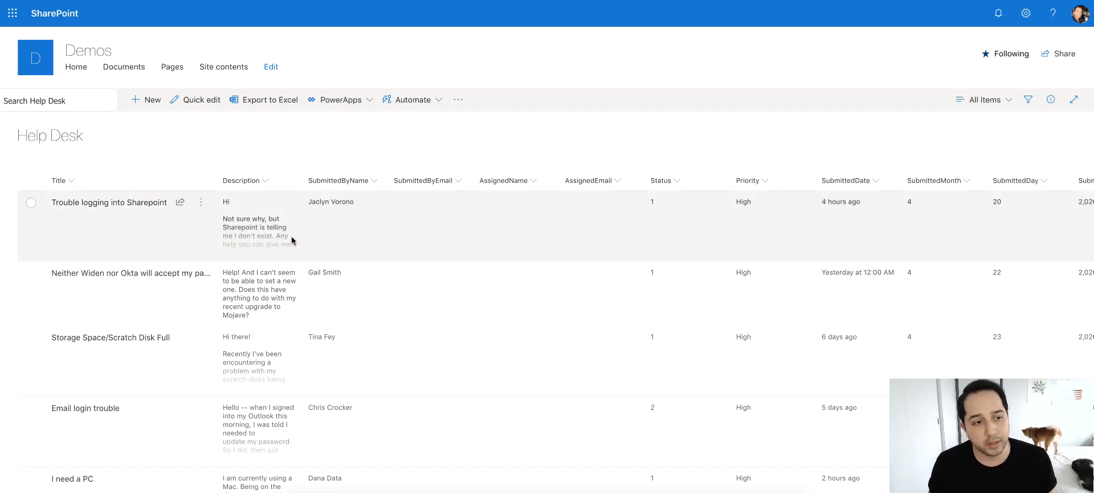
- Widen the Description column of the Help Desk list and look over the remaining columns and tickets
left_click_drag(301, 180, 348, 182)
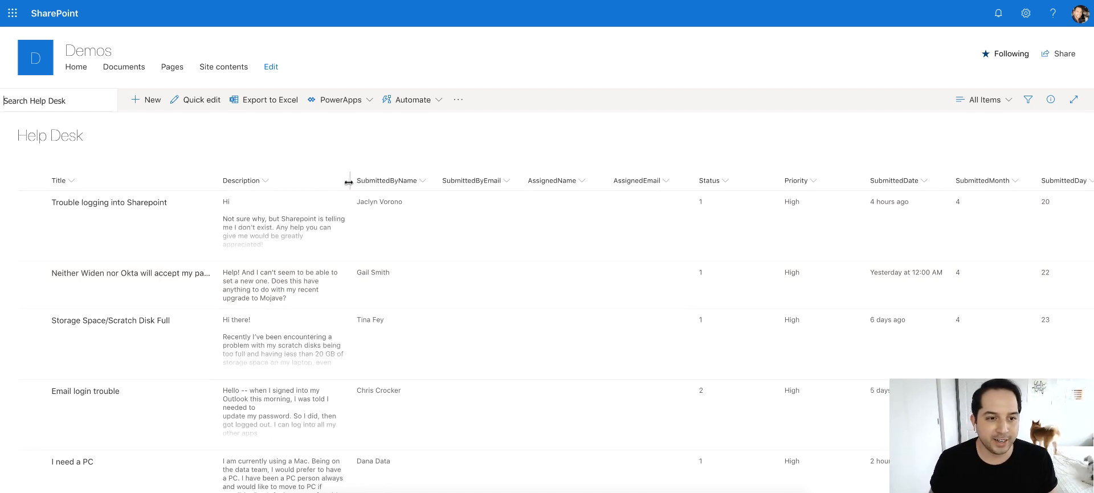
scroll(302, 240, "right", 10)
scroll(299, 240, "down", 5)
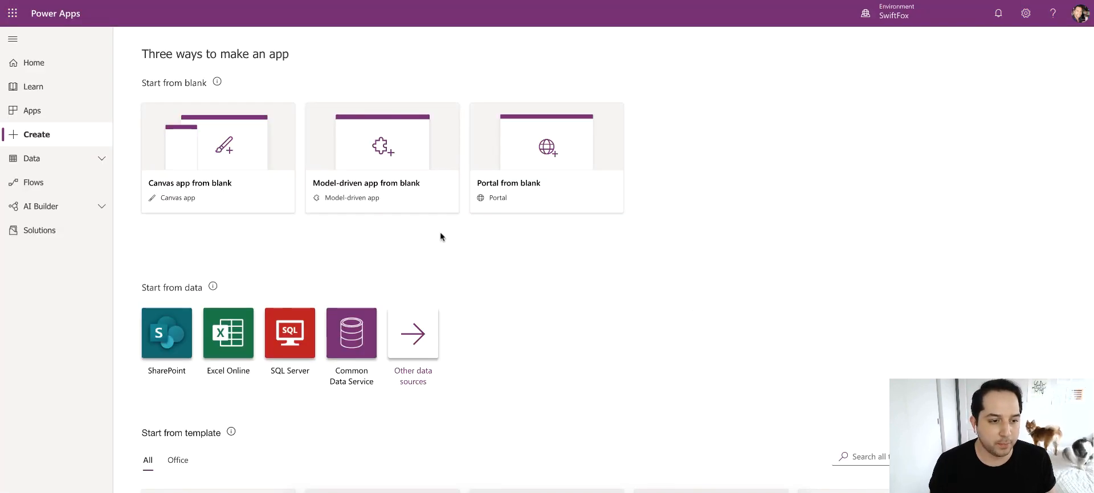
- In Power Apps, create a blank canvas app named IT Help Desk in Tablet format
left_click(207, 140)
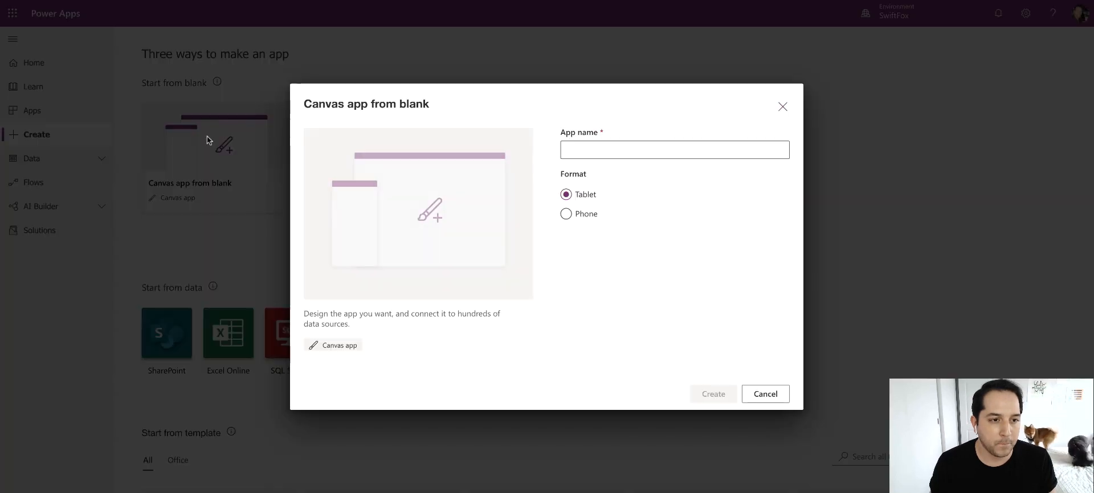
left_click(601, 149)
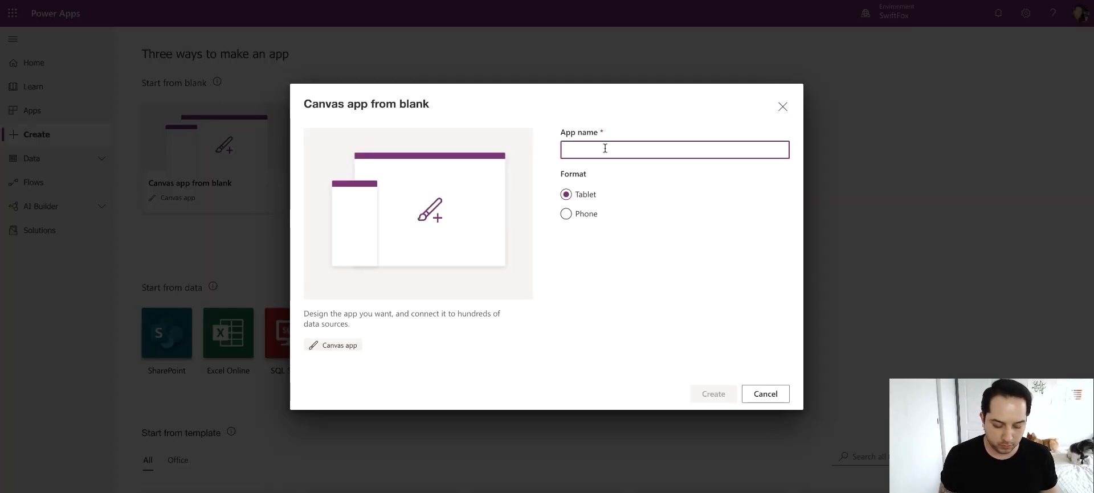
type("IT Hel")
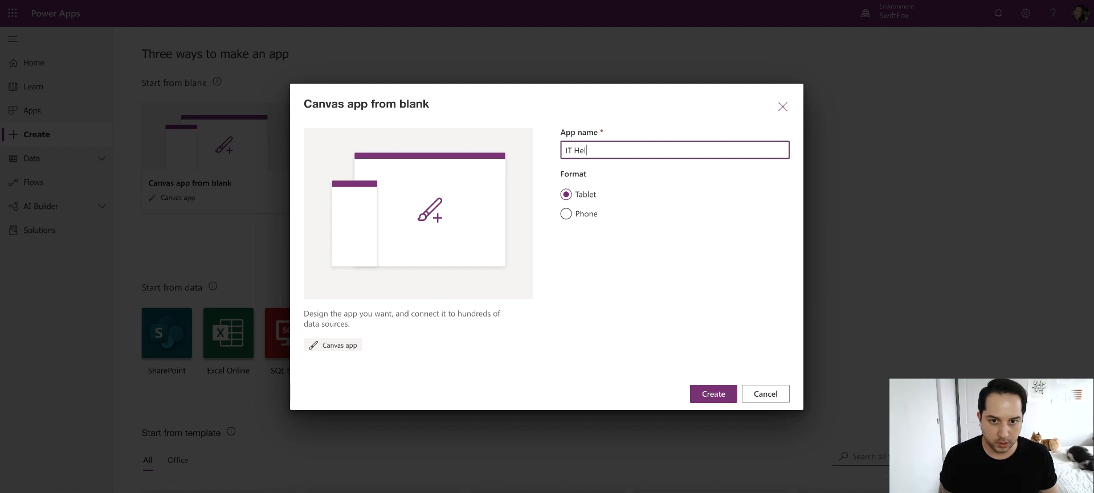
type("p Desk")
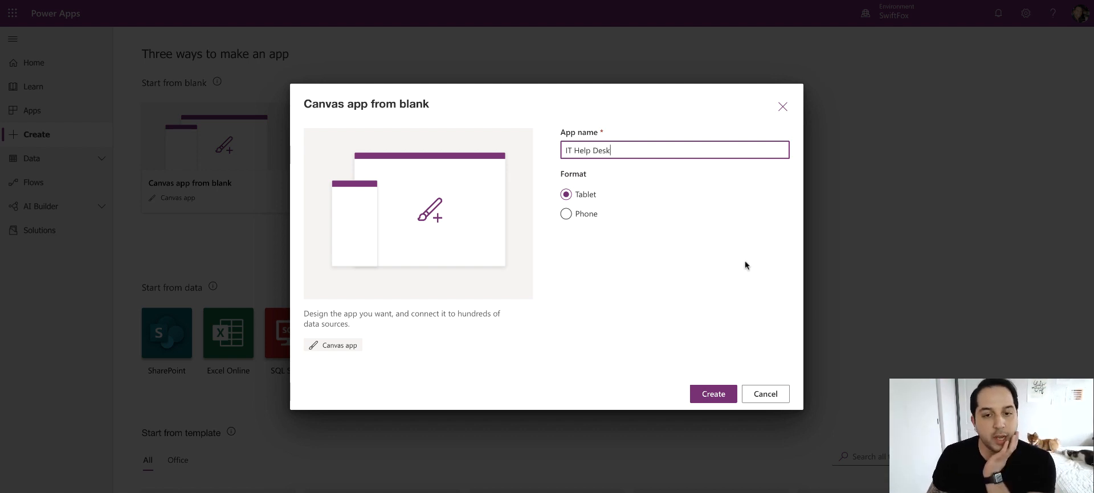
left_click(705, 393)
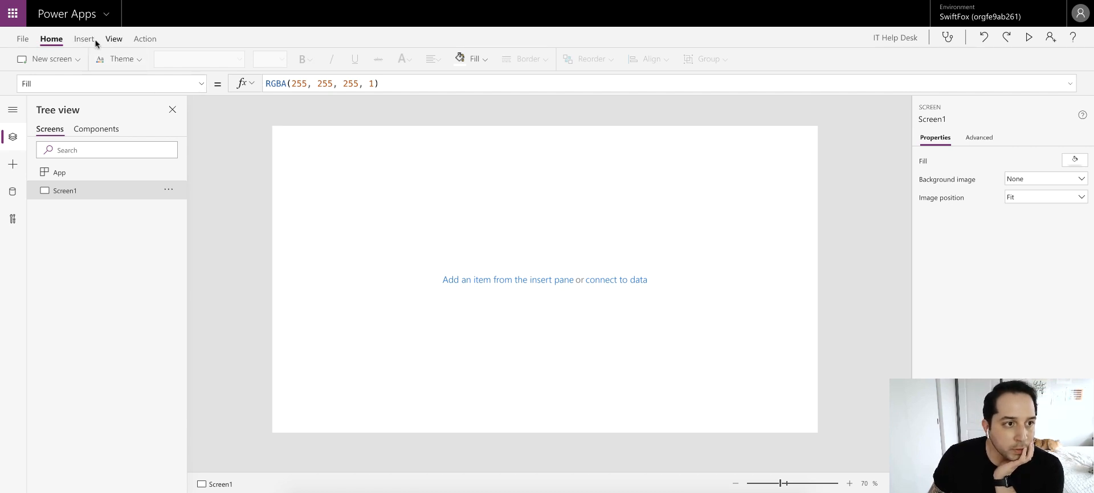
- Search the app's data sources for sharepoint and choose the existing SharePoint connection
left_click(143, 40)
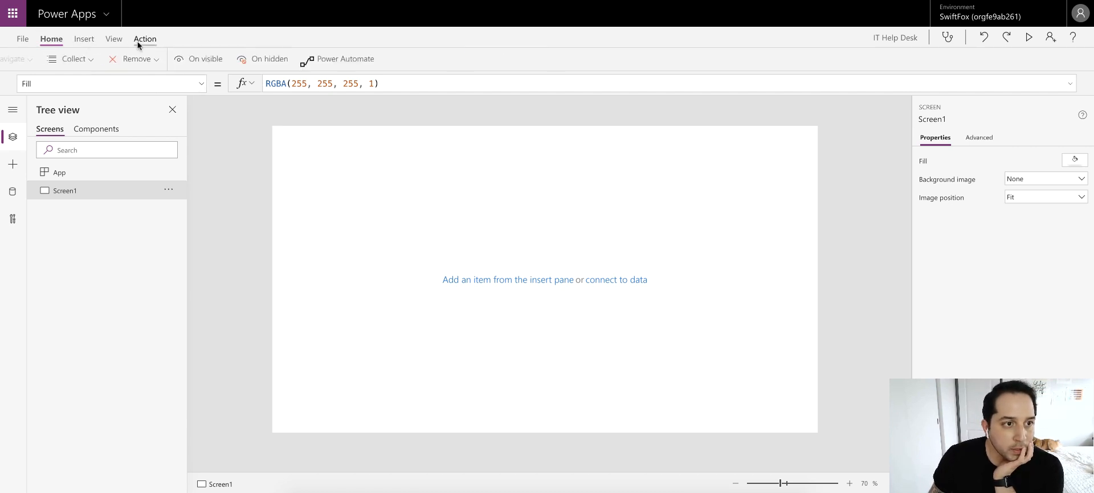
left_click(12, 191)
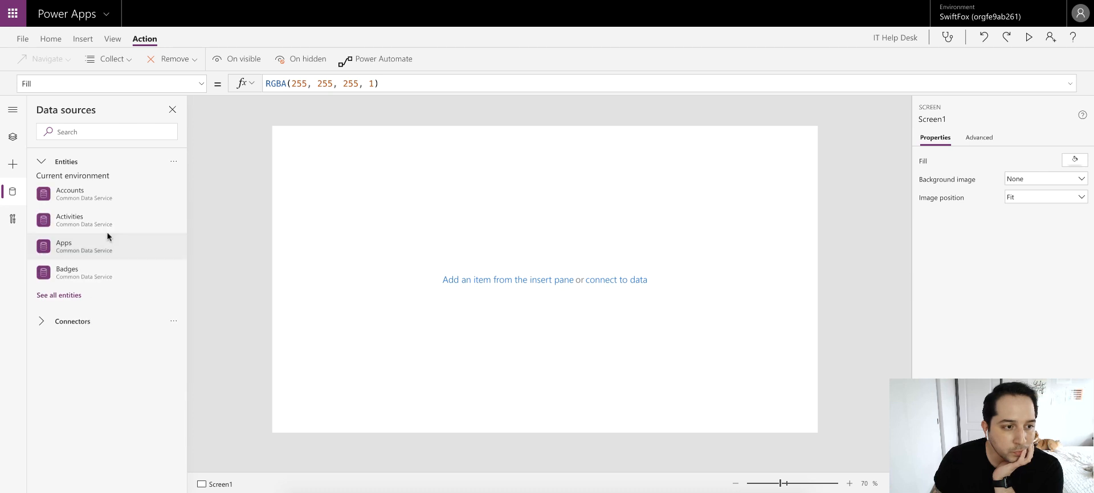
left_click(108, 130)
type("sharepoint")
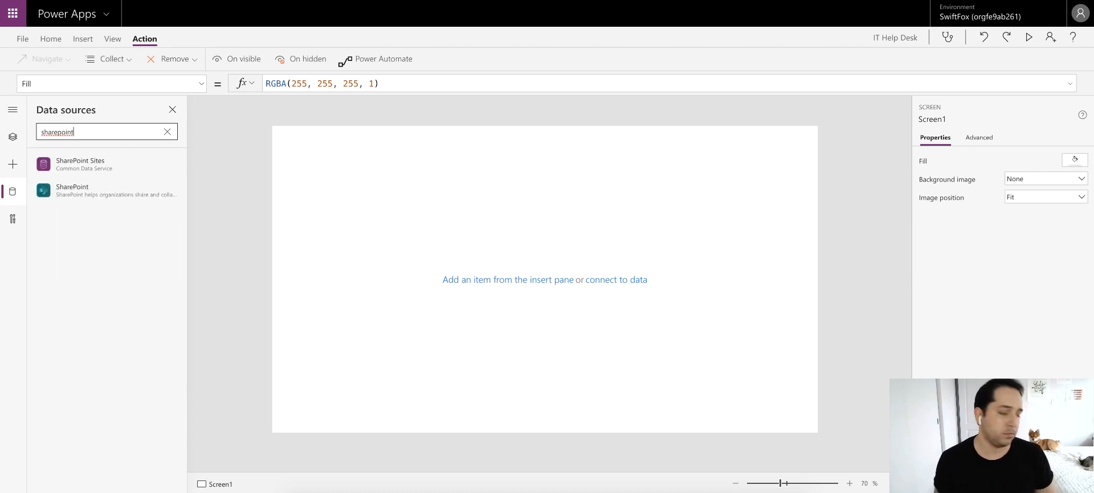
left_click(104, 191)
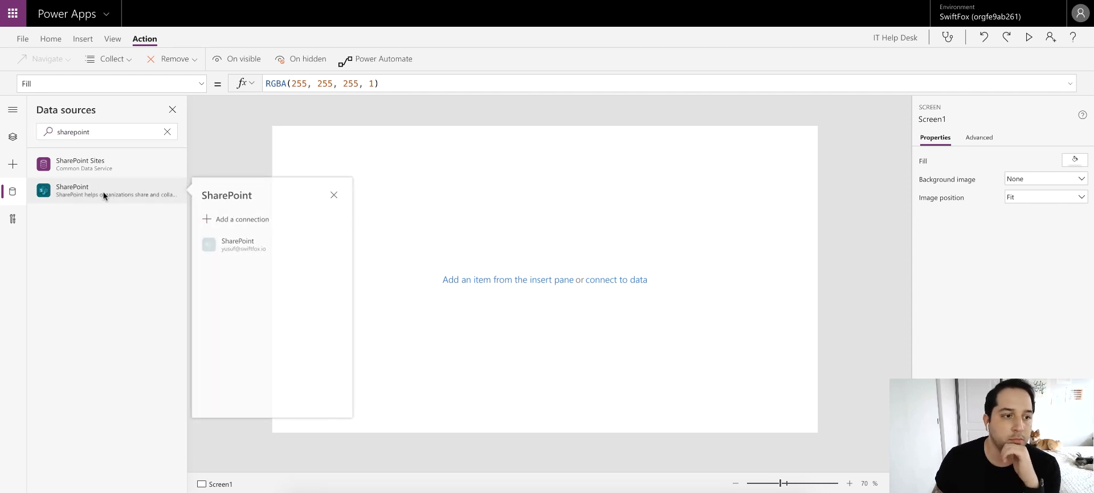
left_click(258, 246)
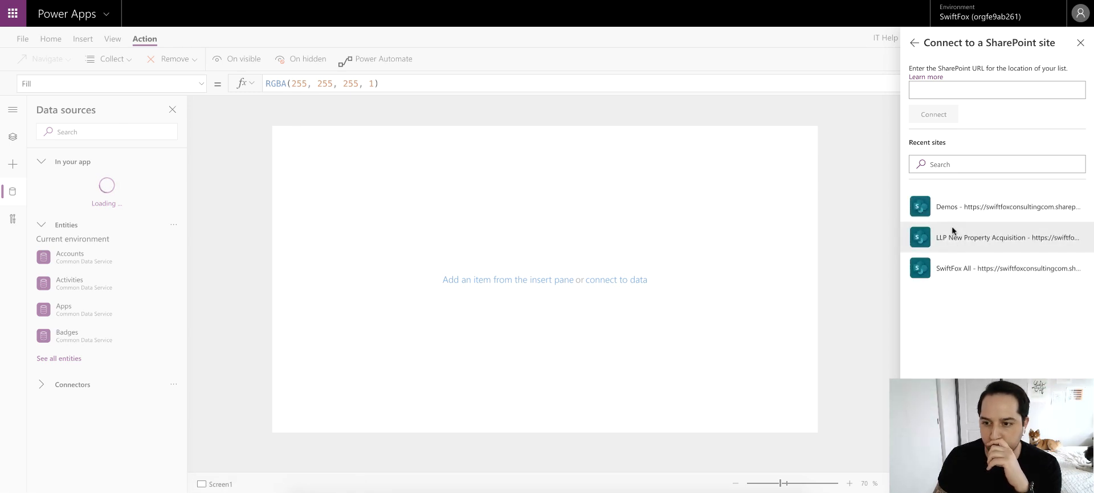
- Connect the app to the Help Desk list on the Demos SharePoint site
left_click(958, 237)
left_click(917, 122)
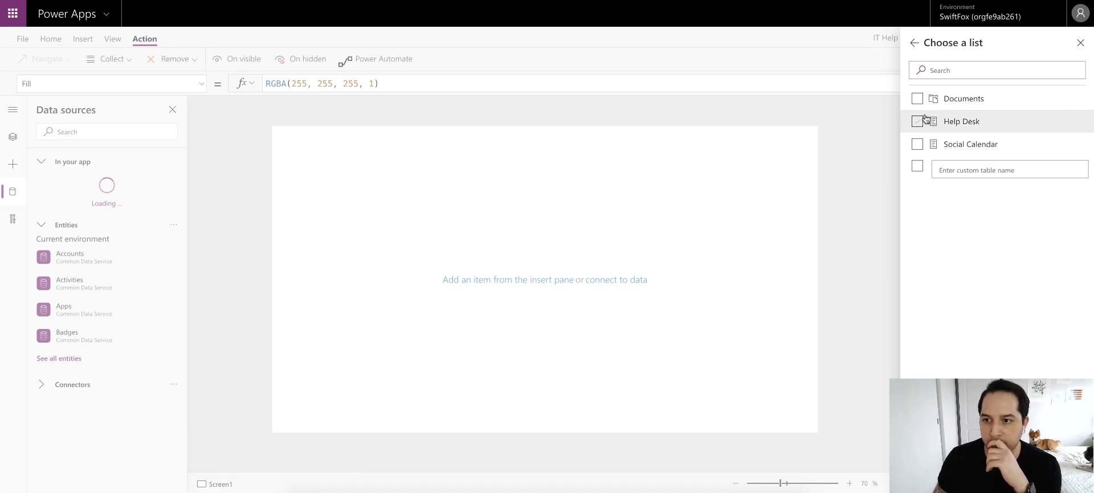
left_click(968, 477)
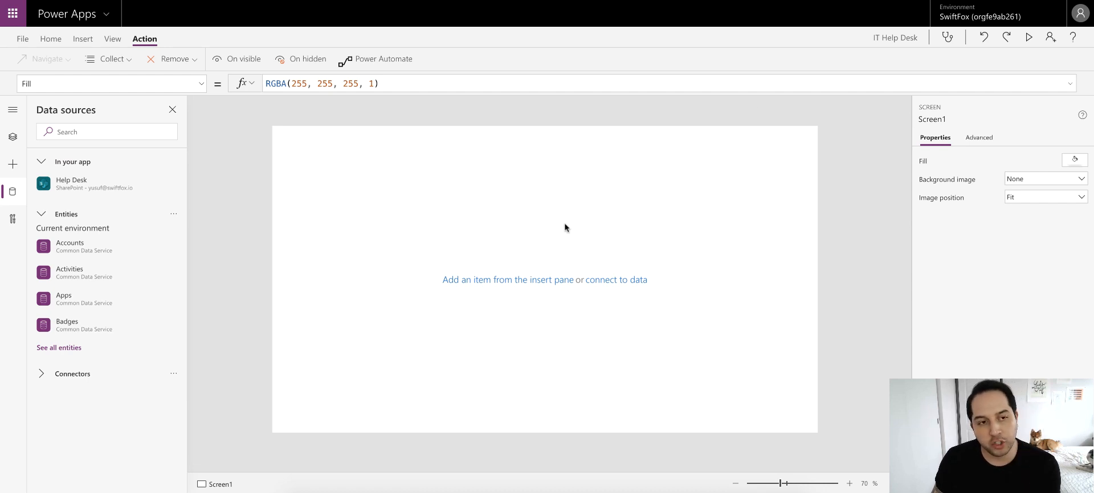
- Switch to PowerPoint and insert a text box near the blank slide's upper-left corner, widening it to about a quarter of the slide
left_click(468, 491)
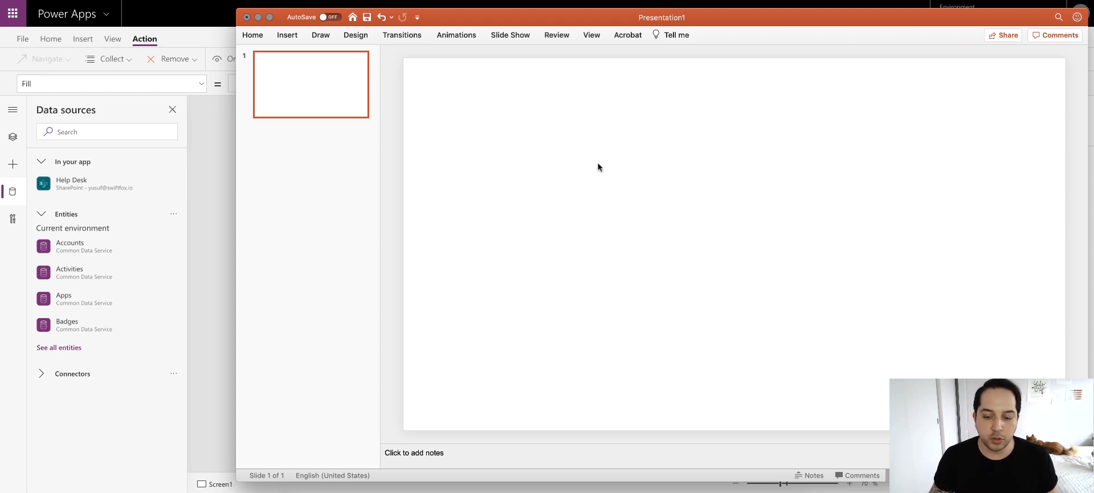
mouse_move(474, 13)
left_mouse_down()
mouse_move(479, 1)
mouse_move(493, 16)
left_mouse_up()
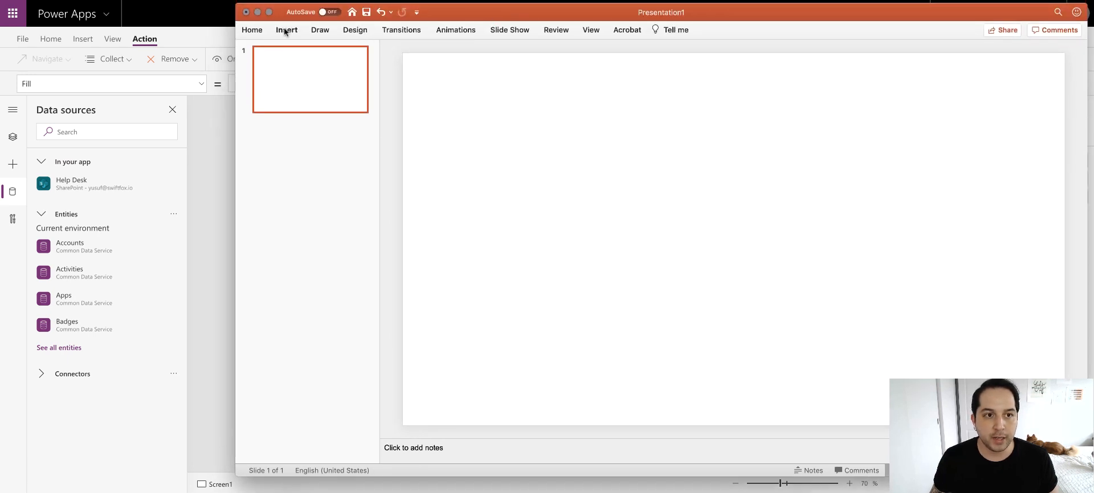
left_click(257, 31)
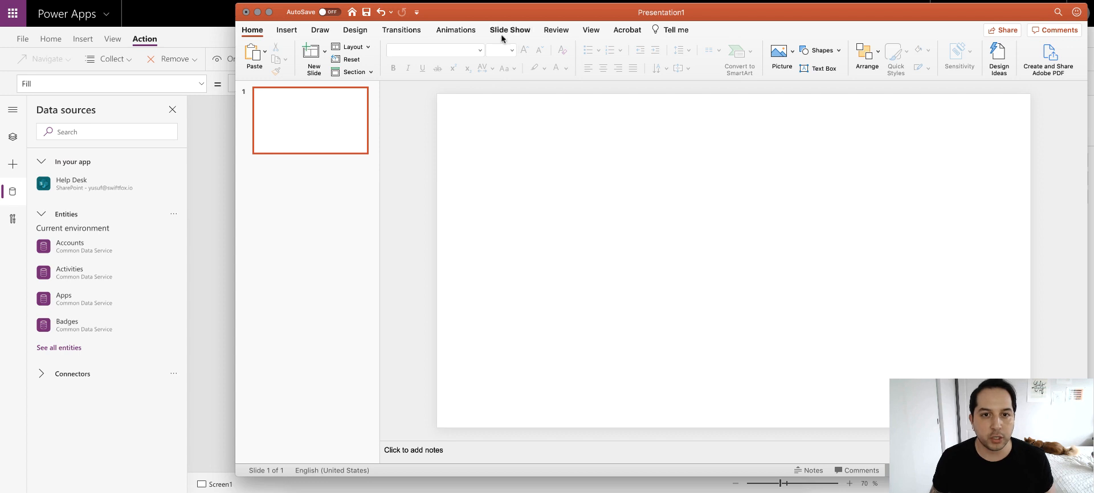
left_click(288, 32)
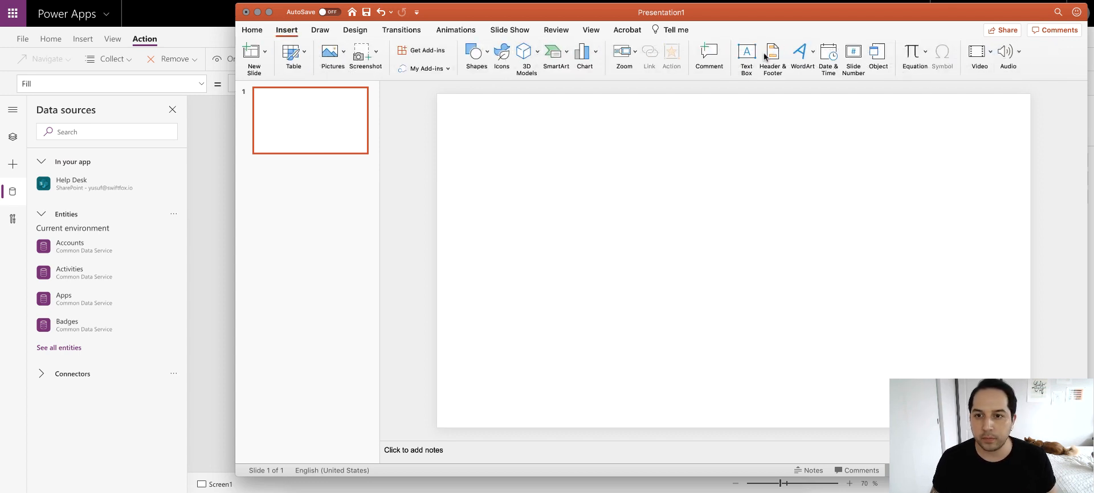
left_click(746, 57)
left_click(476, 129)
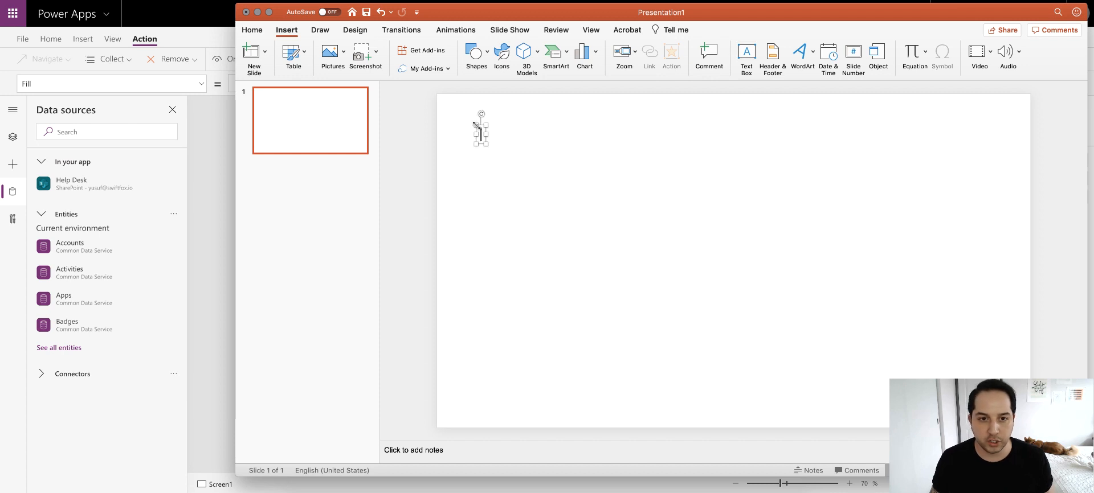
left_click_drag(488, 144, 640, 145)
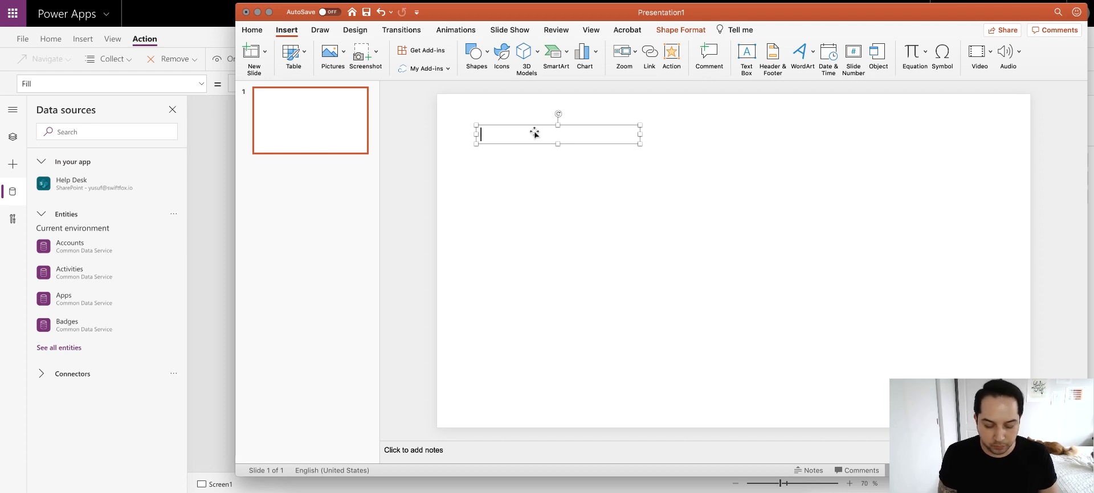
- Enter "Whats The App- IT Help Desk app" as the first line of the text box
type("Whats The App")
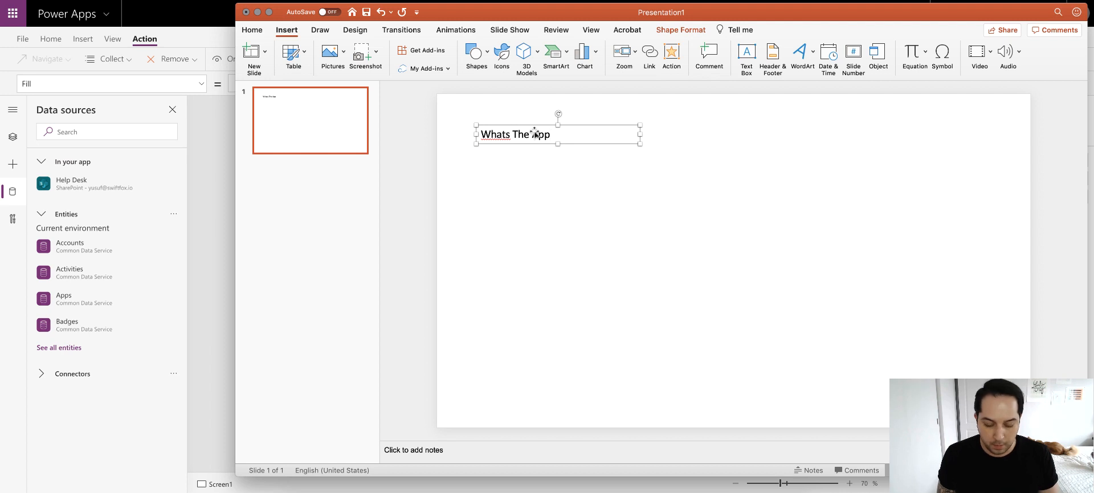
key("Return")
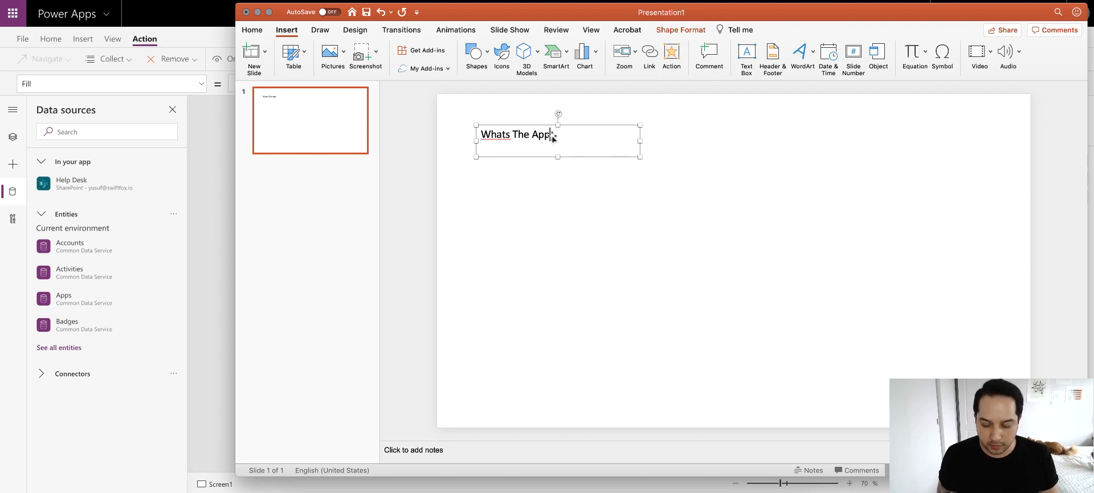
type("IT ")
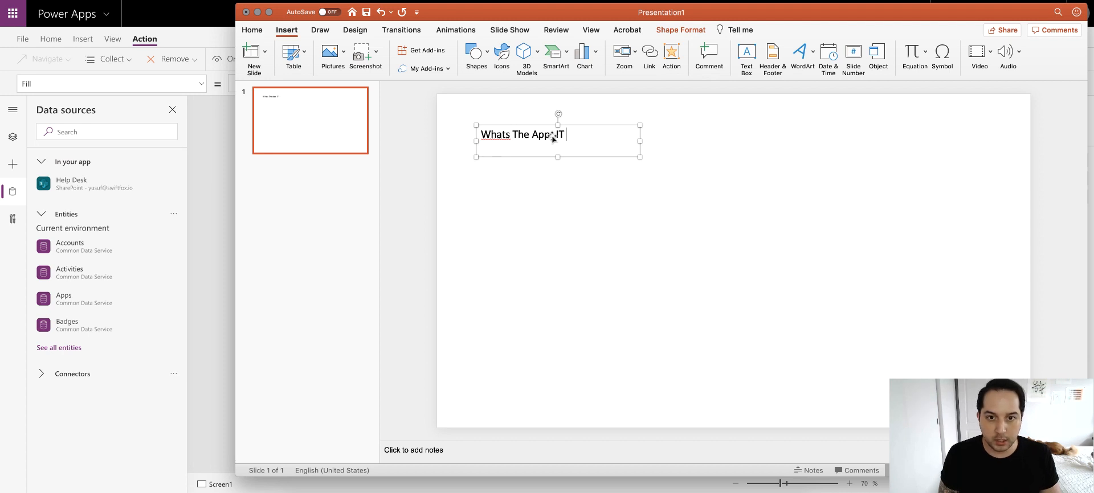
type("HelpDesk")
key("BackSpace")
key("BackSpace")
key("BackSpace")
key("BackSpace")
type("Desk app")
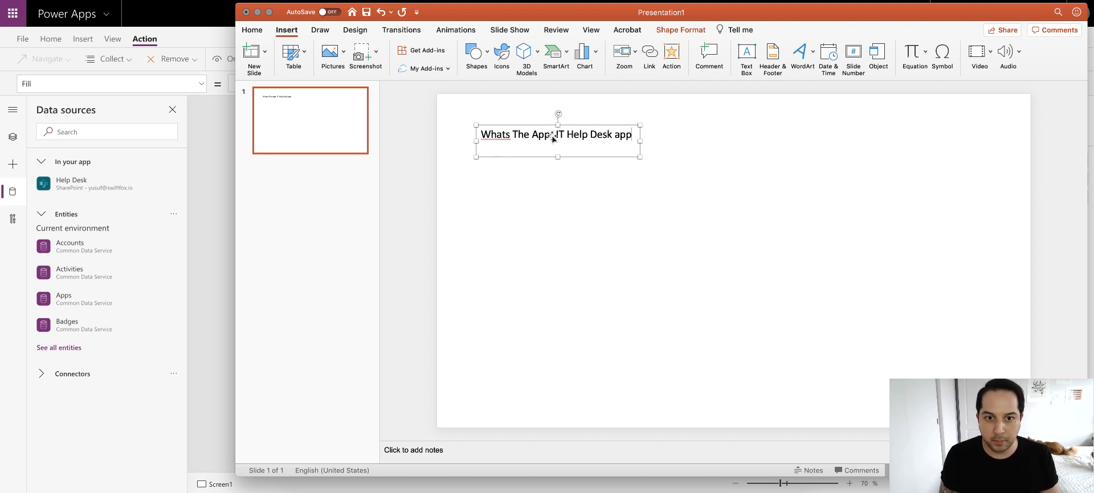
key("Return")
left_click(515, 125)
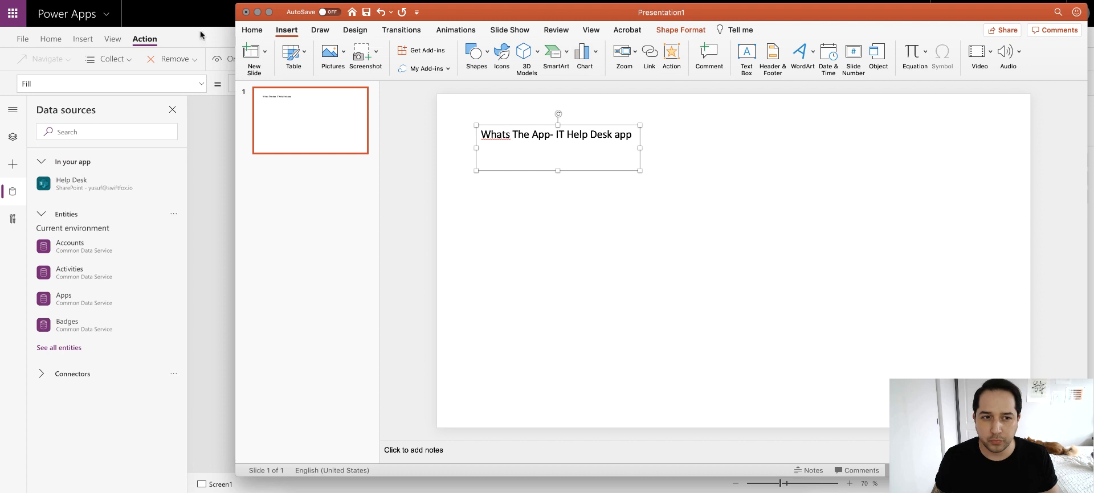
- Format the text as a bulleted list and widen the text box to about three quarters of the slide
left_click(254, 32)
left_click(588, 51)
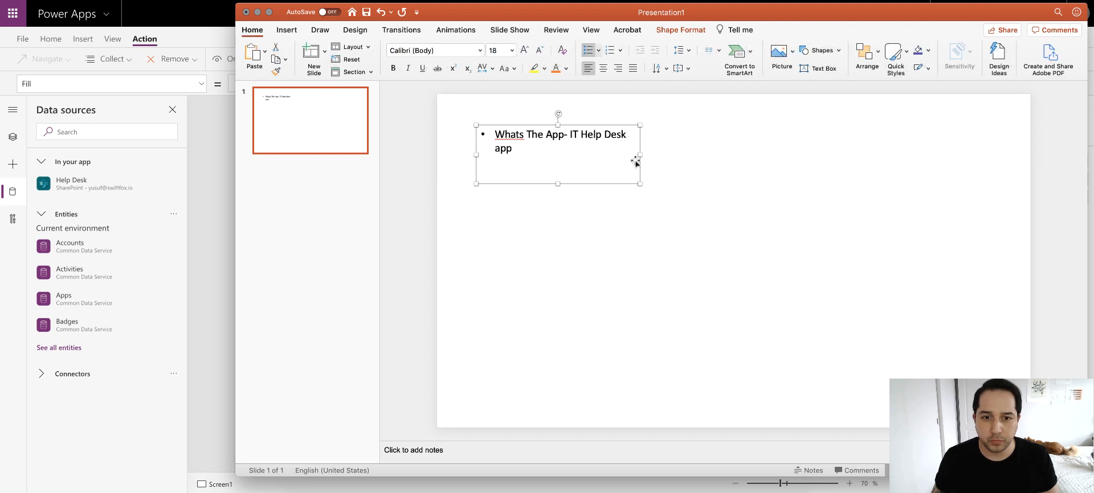
left_click_drag(641, 154, 920, 155)
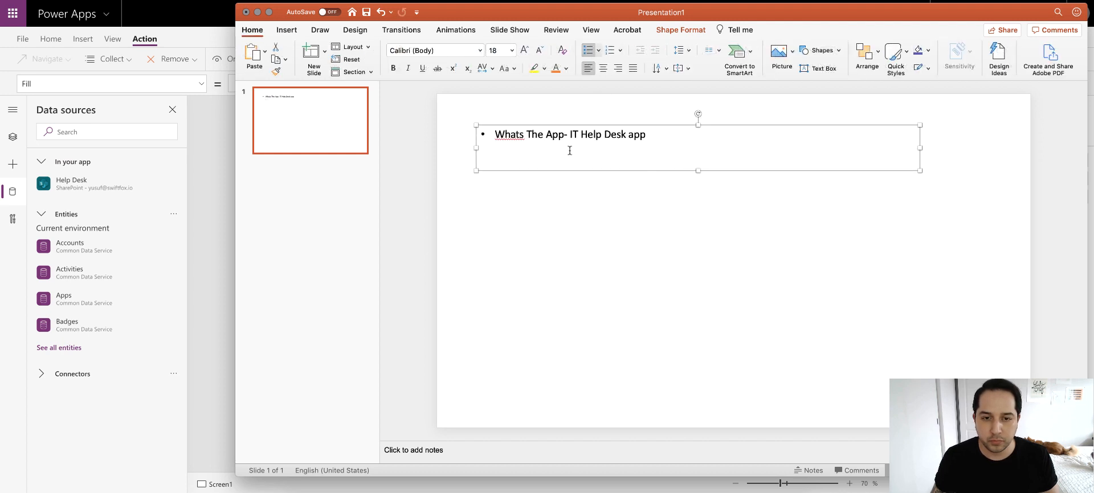
- Add a second bullet reading "Who is this for – IT Team" below the app line
left_click(649, 139)
key("Return")
type("Who")
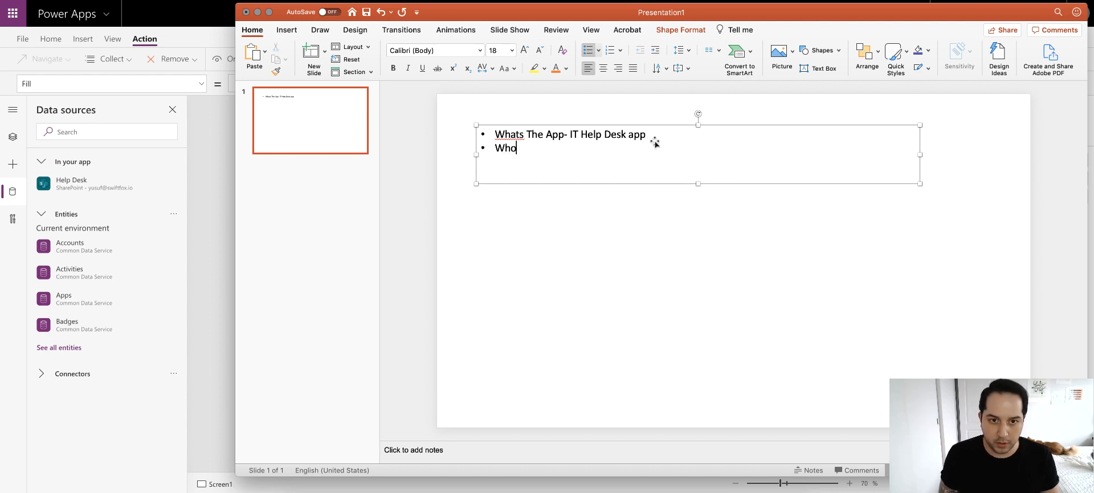
type(" is this for -")
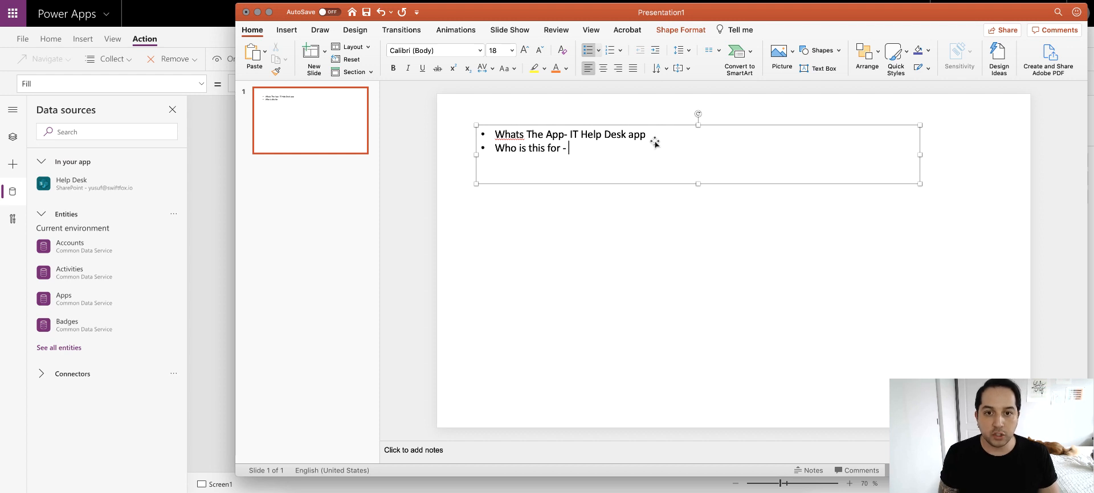
type("IT Team")
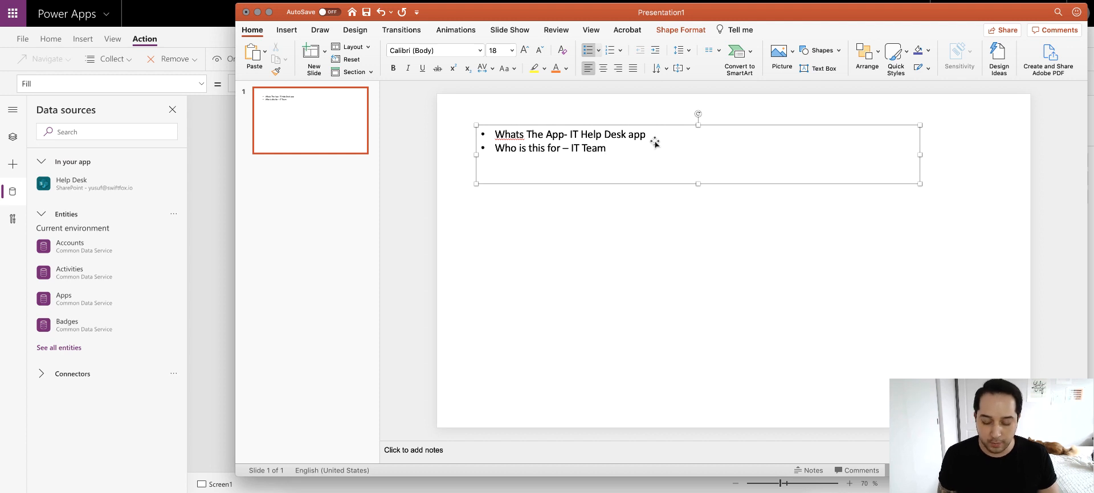
- Add a third bullet reading "Whats the most important information"
key("Return")
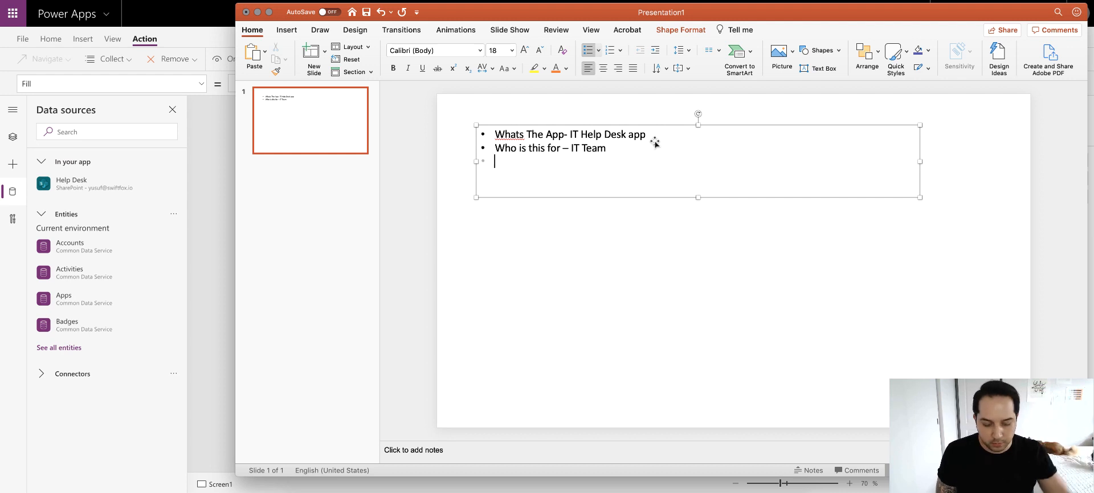
type("Whats the m")
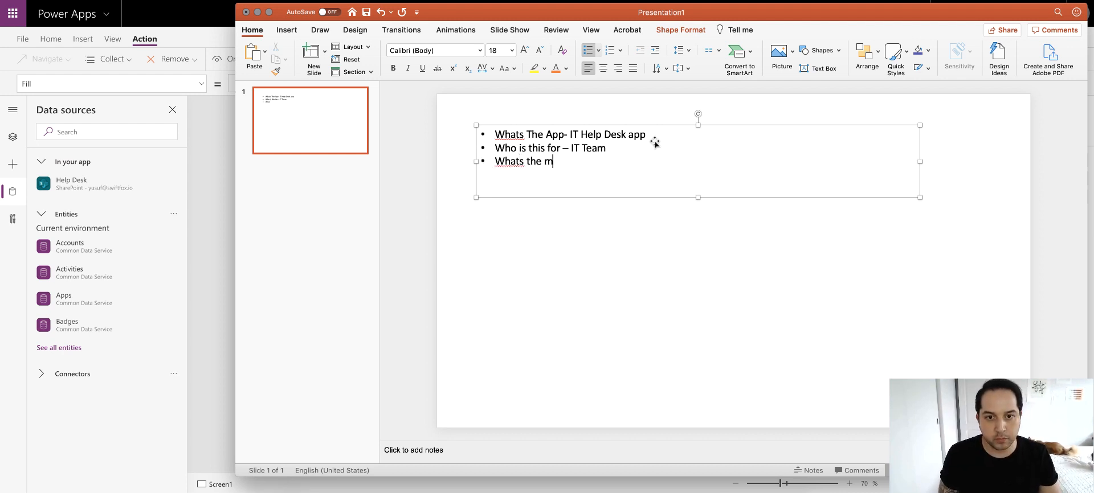
type("ost important in")
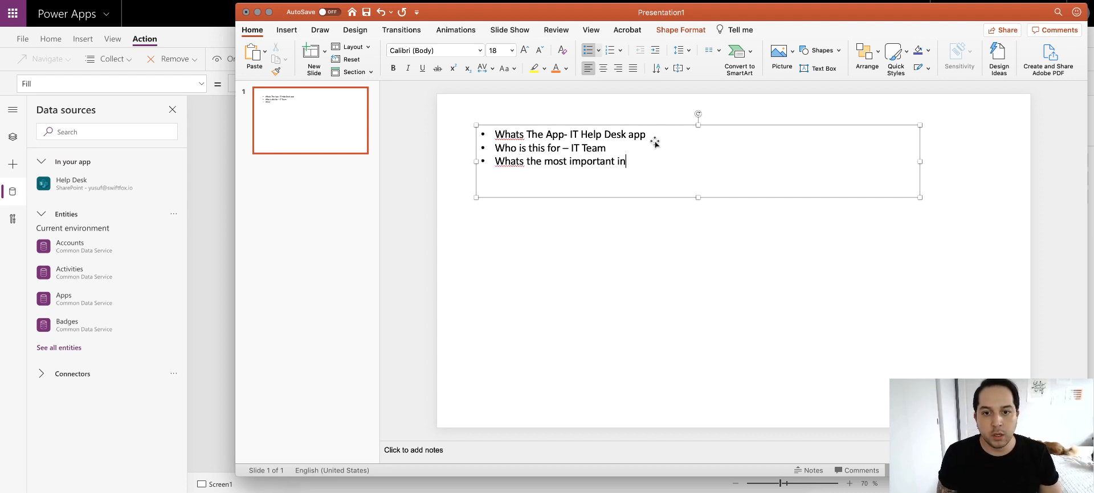
type("formation")
- Add indented sub-bullets "Tickets assigned to them" and "Tickets unassigned" under the information bullet, and begin a third with "Daily"
key("Return")
key("Tab")
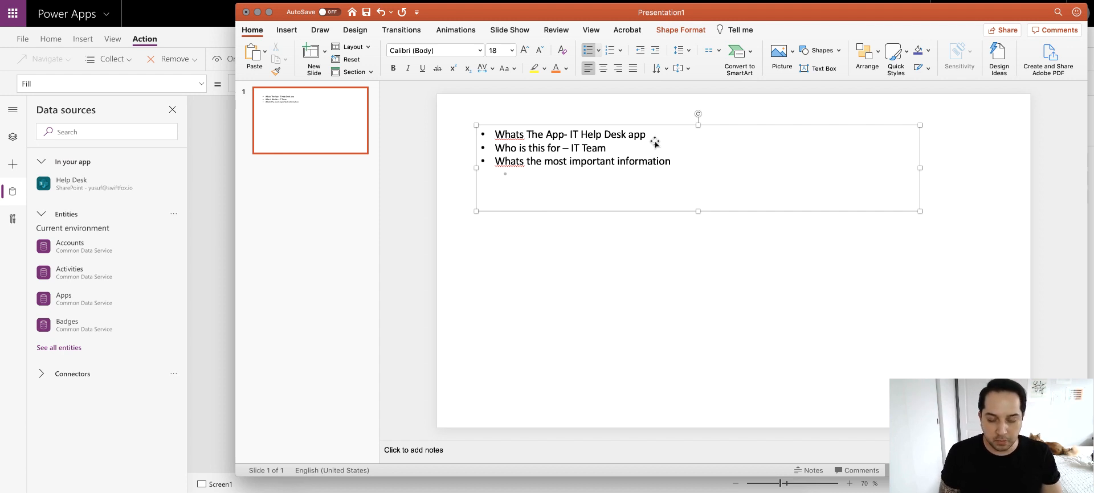
type("Tickets assi")
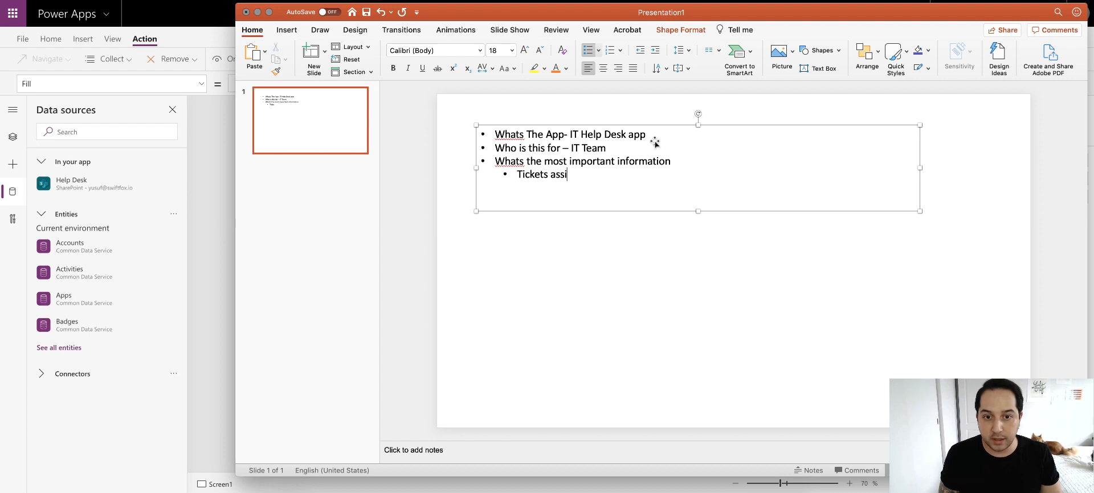
type("gned to them")
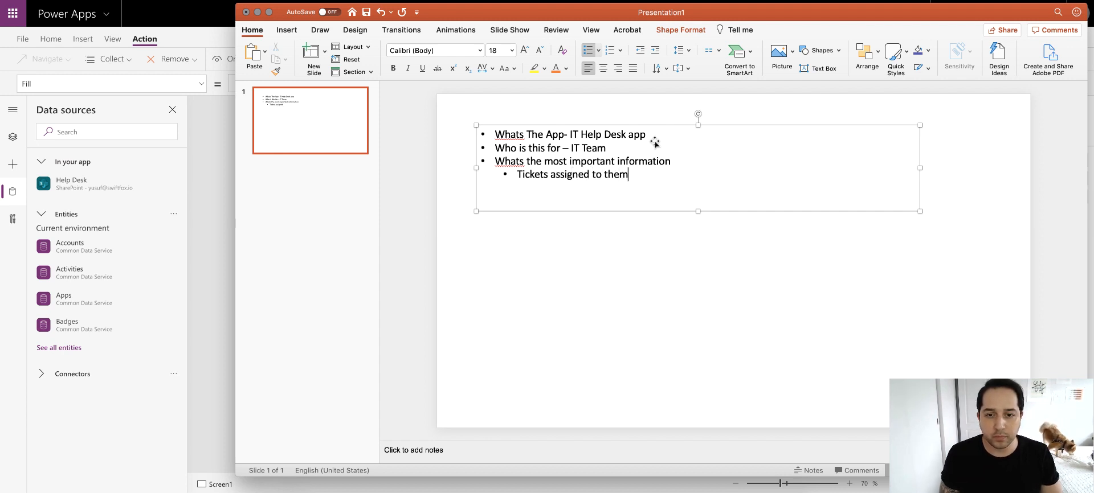
key("Return")
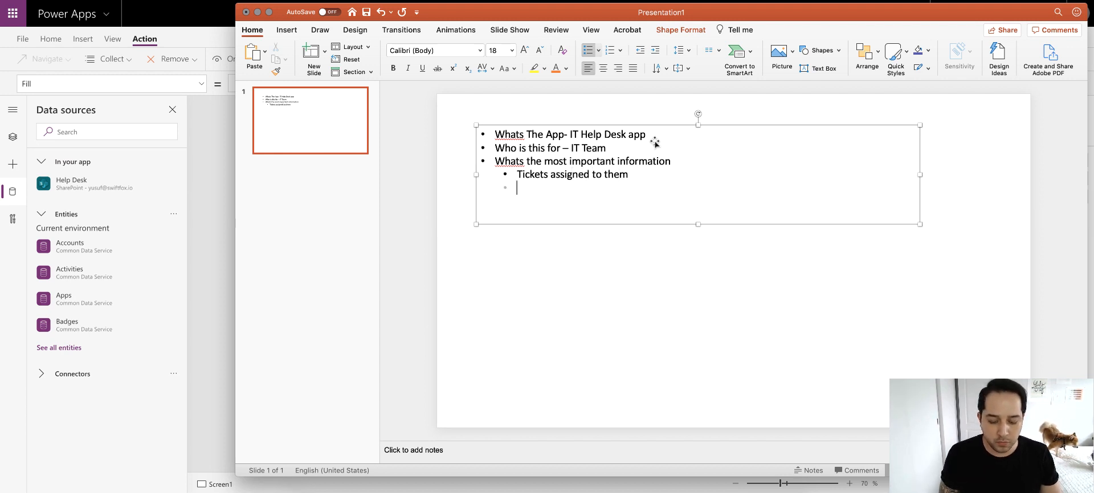
type("Tickets ")
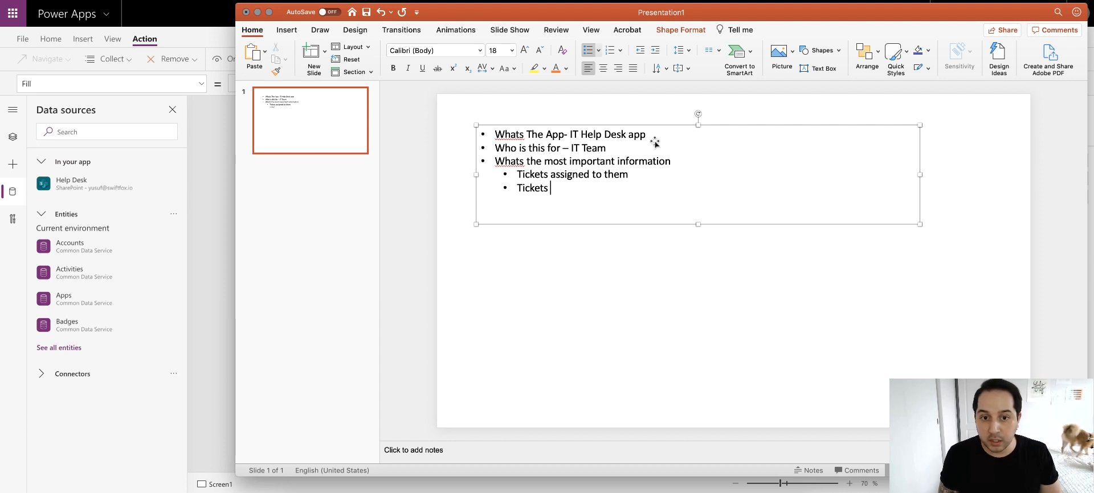
type("unassigned")
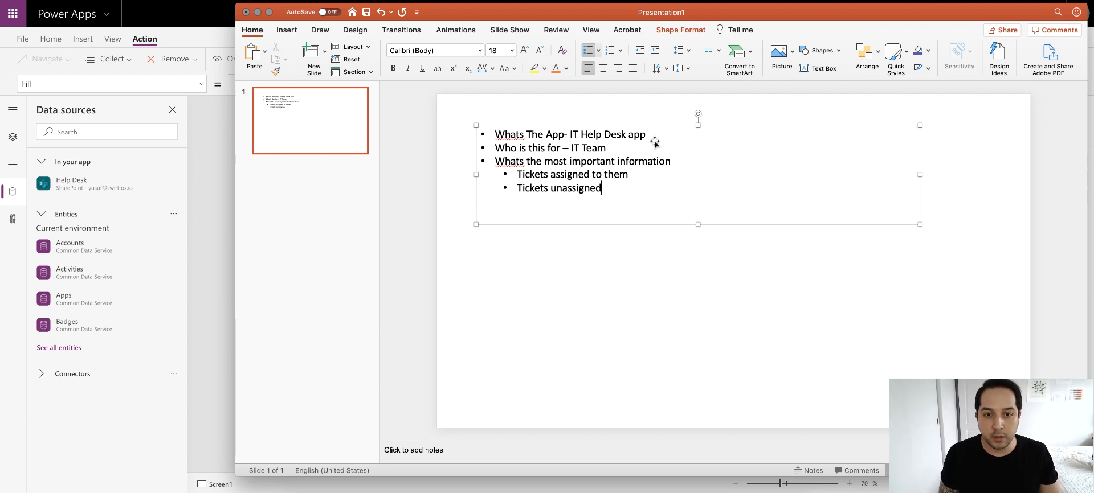
key("Return")
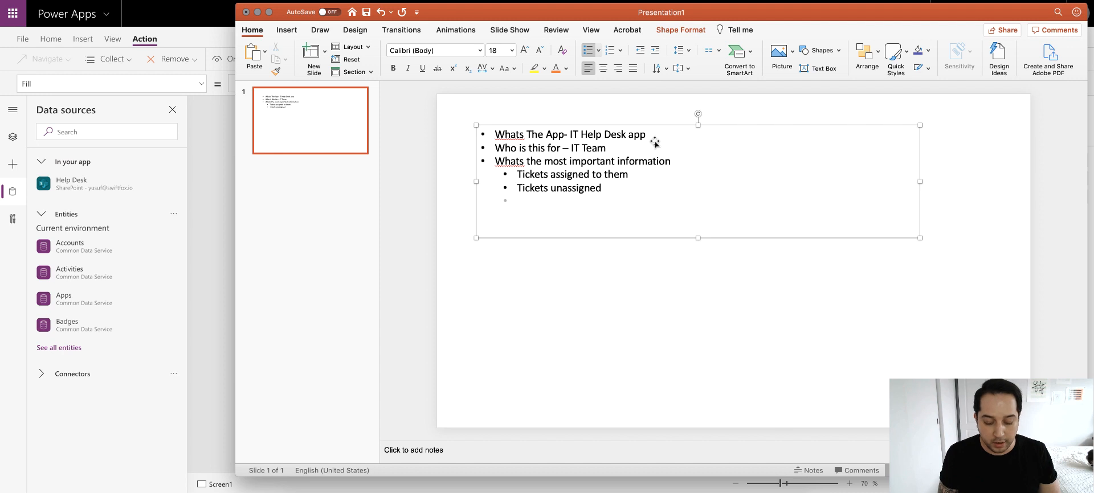
type("Daily")
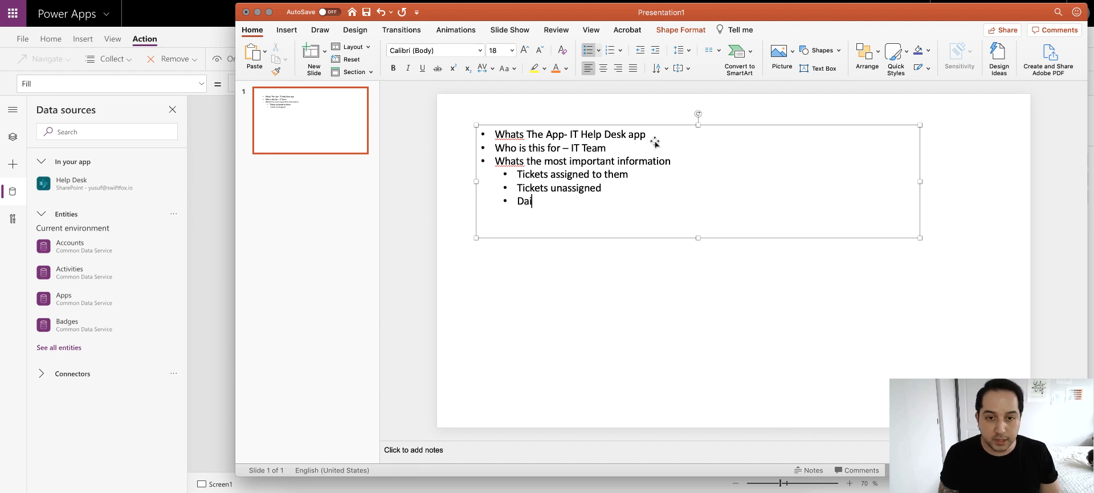
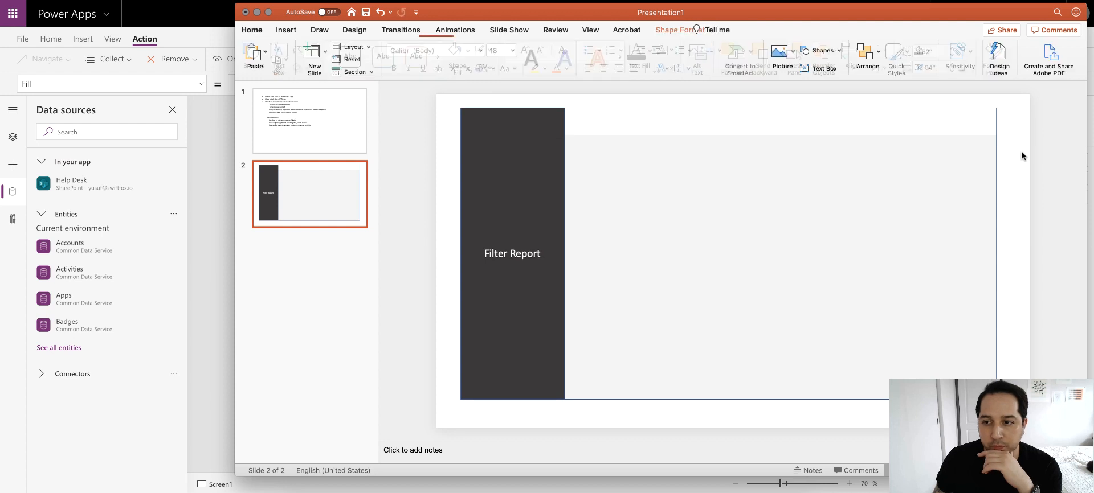
- Duplicate the mockup's white header bar and reshape the copy into a panel about 5.14 in tall and 8.4 in wide over the grey area
left_click(722, 246)
left_click(727, 120)
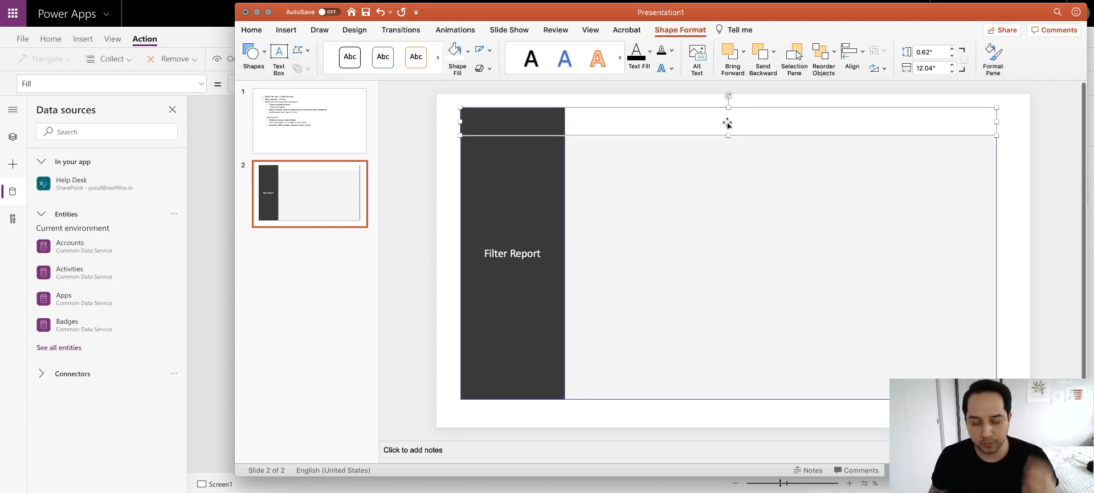
left_click_drag(728, 130, 595, 163)
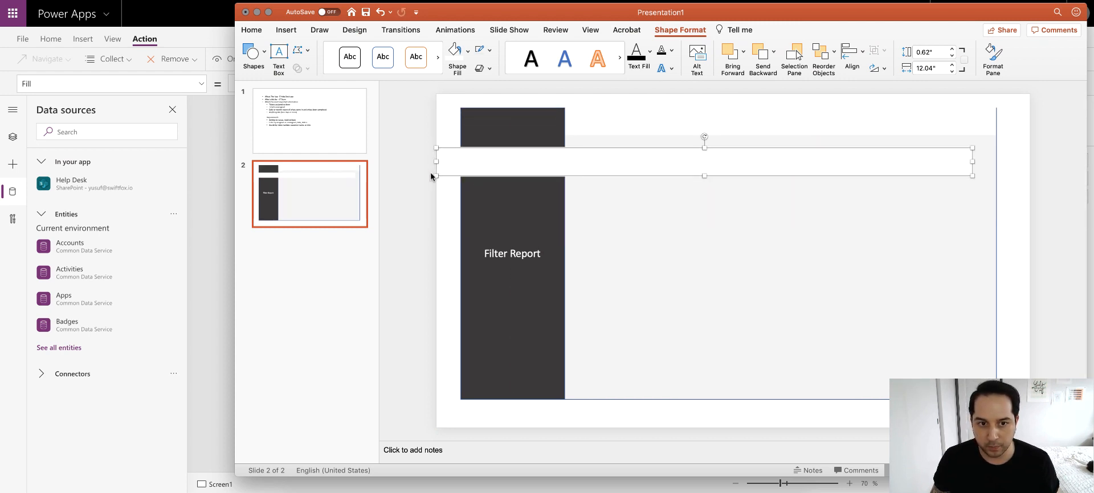
left_click_drag(437, 176, 598, 318)
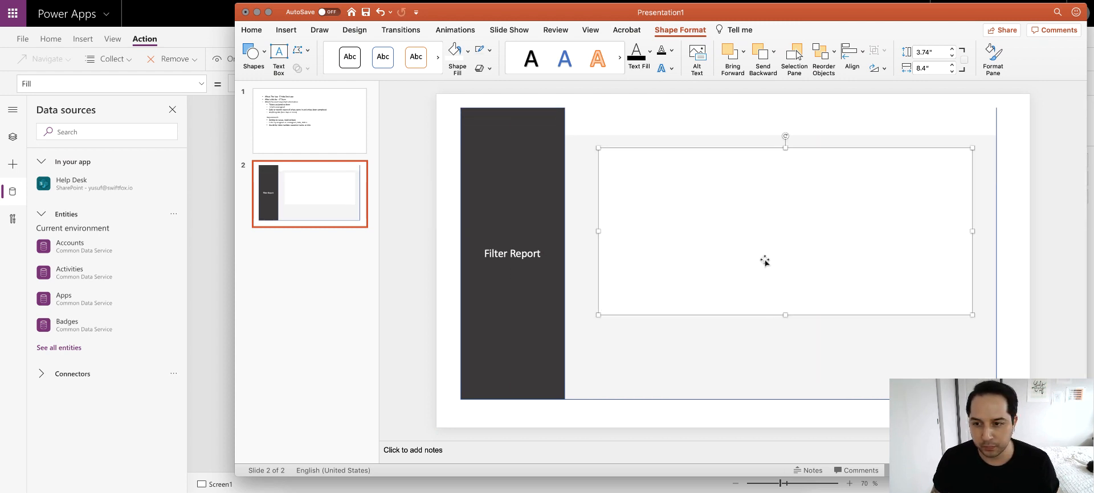
left_click_drag(785, 318, 787, 380)
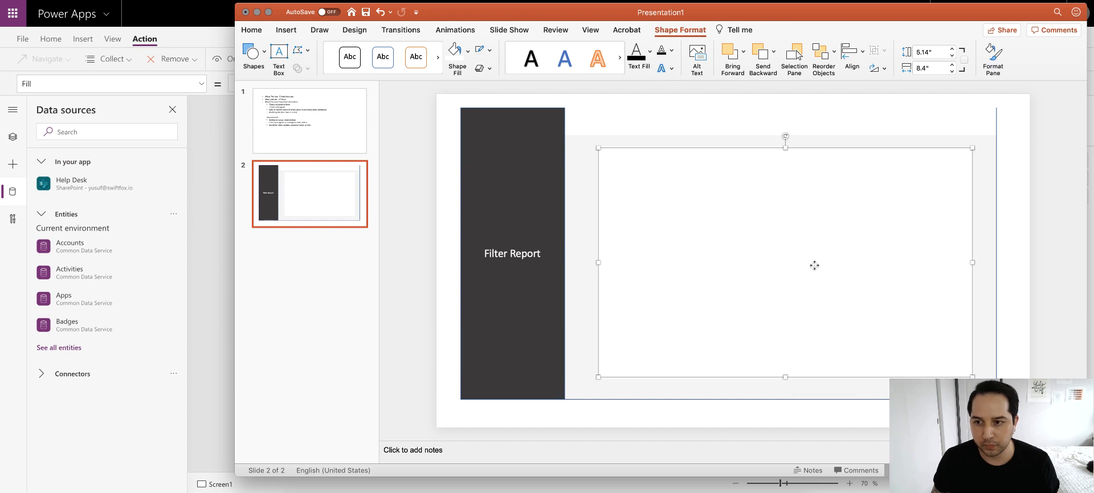
left_click_drag(815, 264, 807, 268)
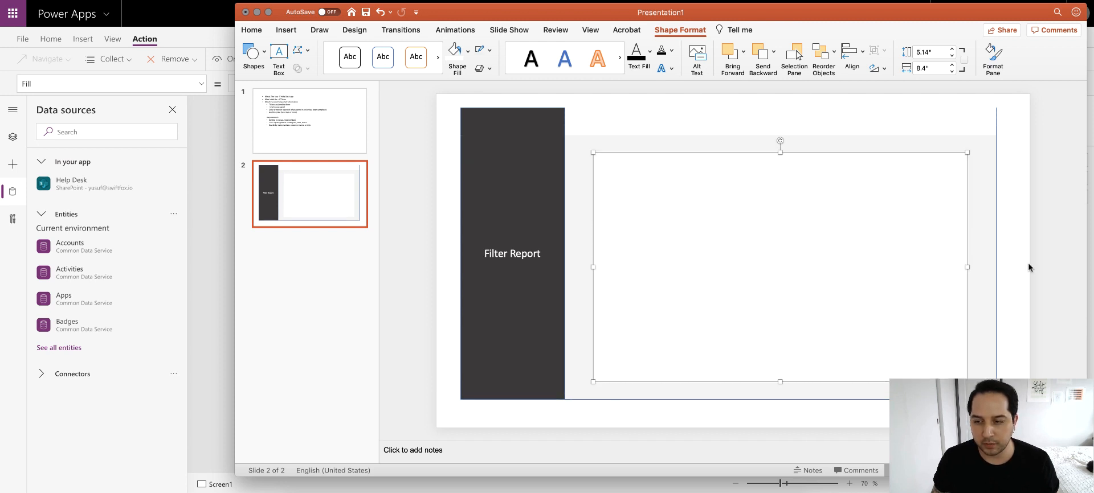
left_click(1010, 253)
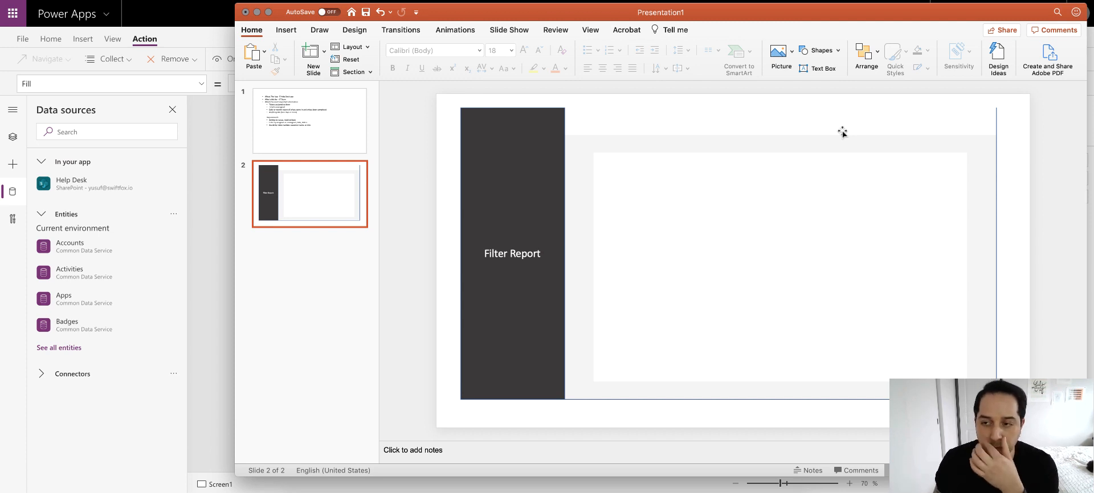
- Resize the white content panel to about 4.69 in tall and 9 in wide, leaving room above it in the grey area
left_click(951, 191)
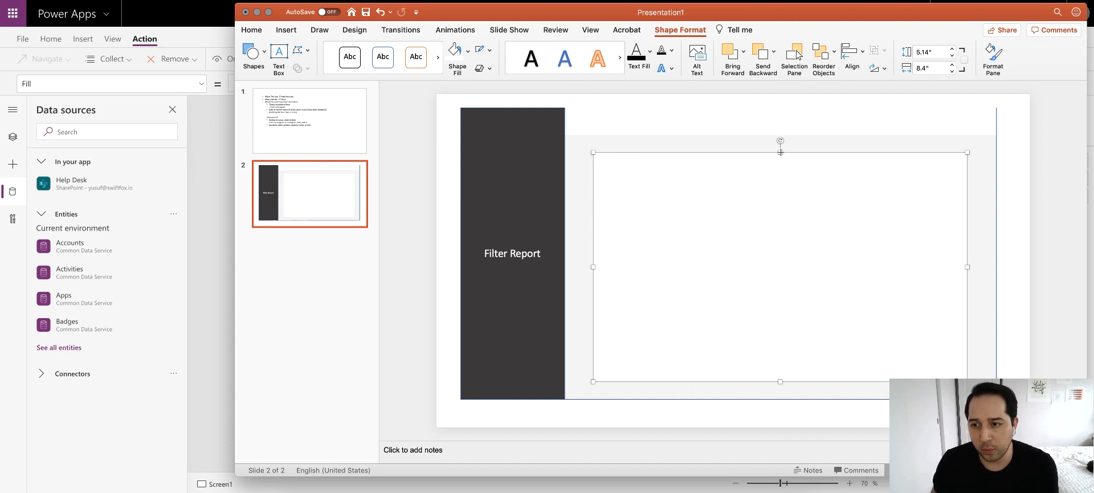
left_click_drag(780, 152, 783, 172)
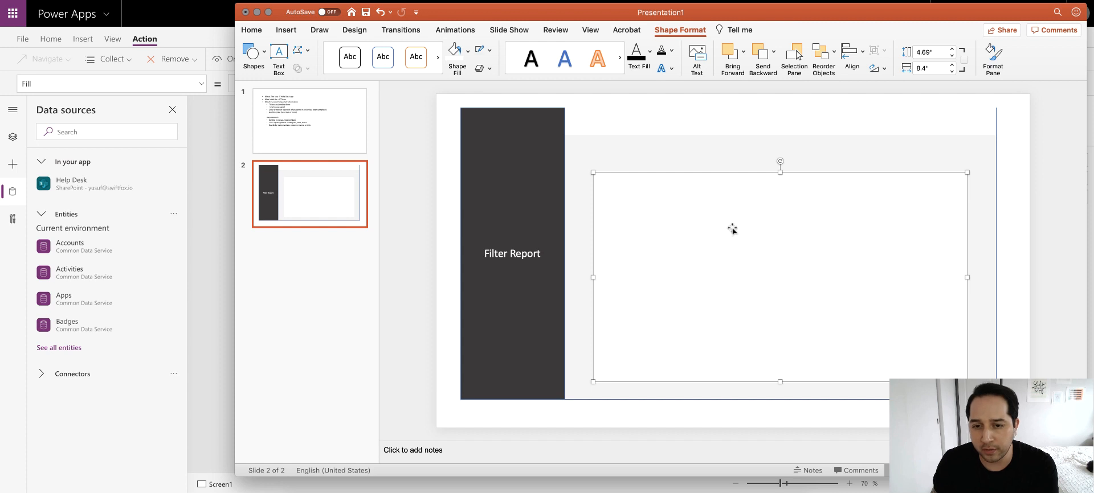
left_click_drag(732, 228, 749, 234)
left_click(607, 285)
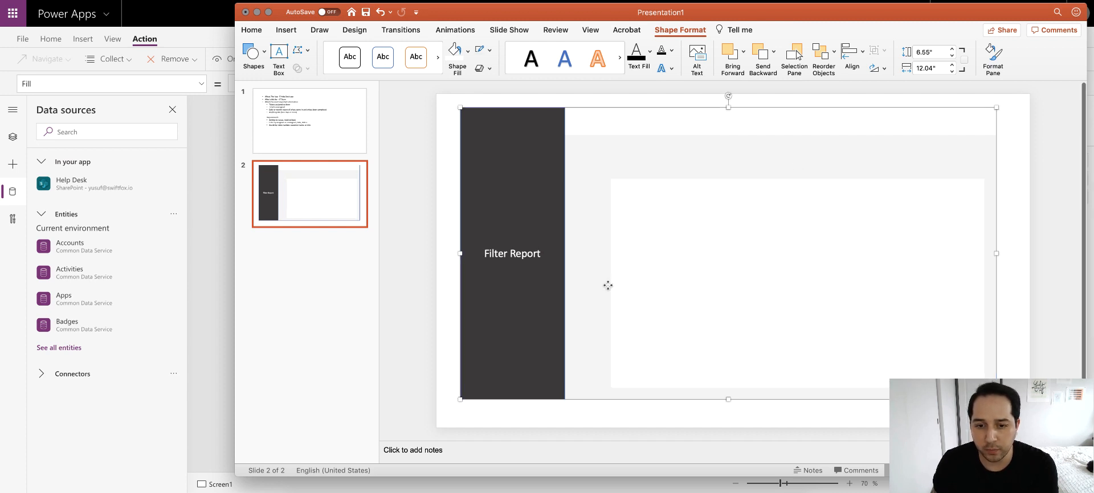
left_click(632, 274)
left_click_drag(610, 283, 584, 282)
left_click(527, 222)
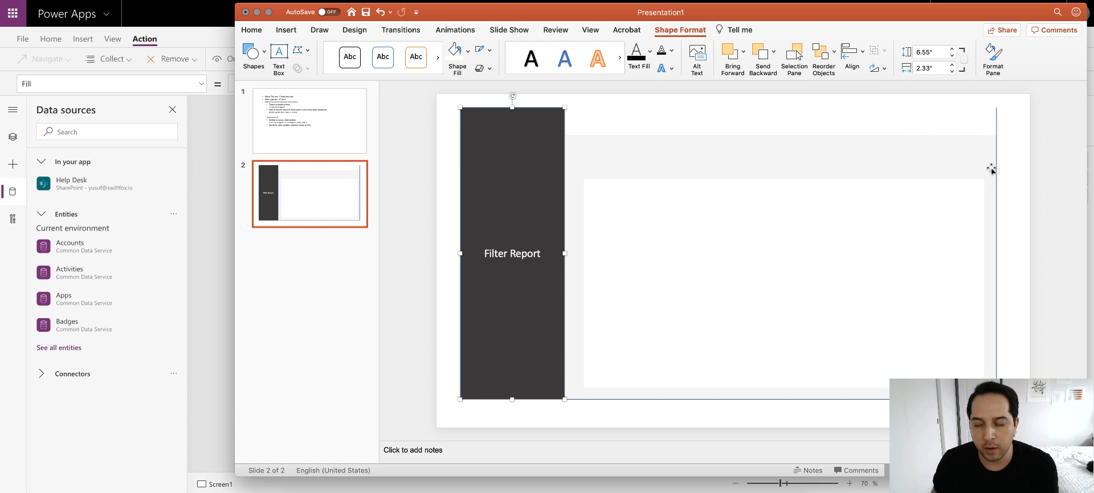
- Add a white bar about 0.62 in tall and 9 in wide directly above the content panel, aligned with its edges
left_click(839, 249)
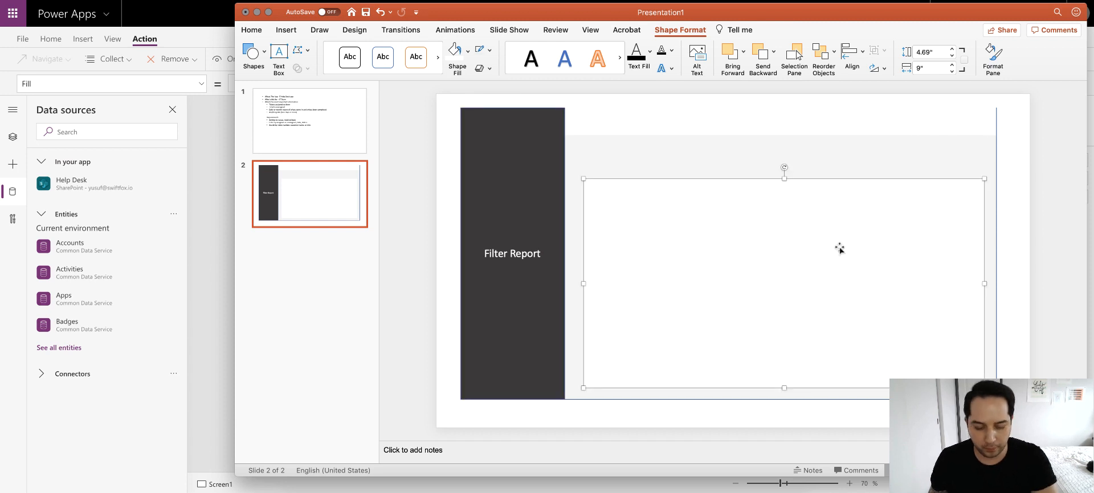
left_click_drag(838, 248, 734, 203)
left_click_drag(785, 344, 798, 153)
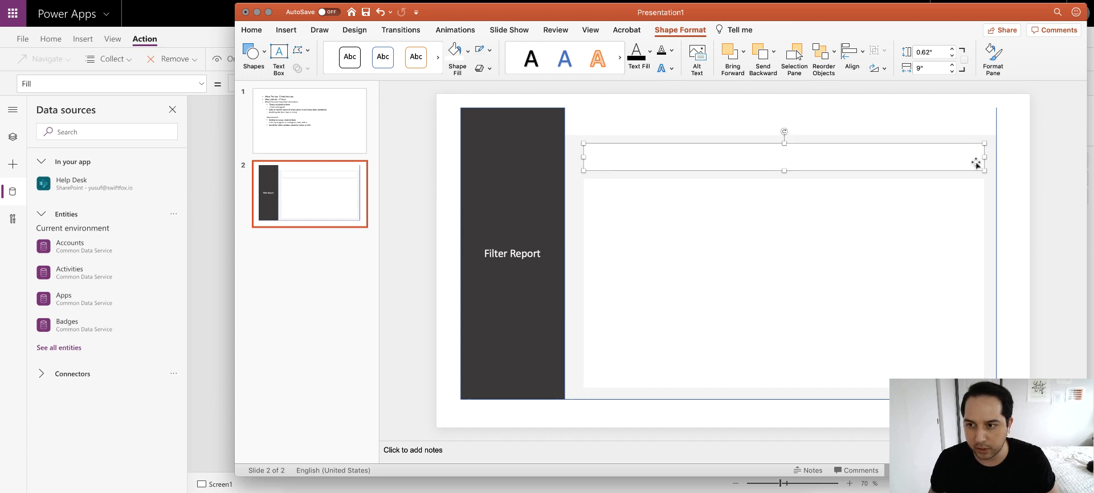
left_click(1013, 160)
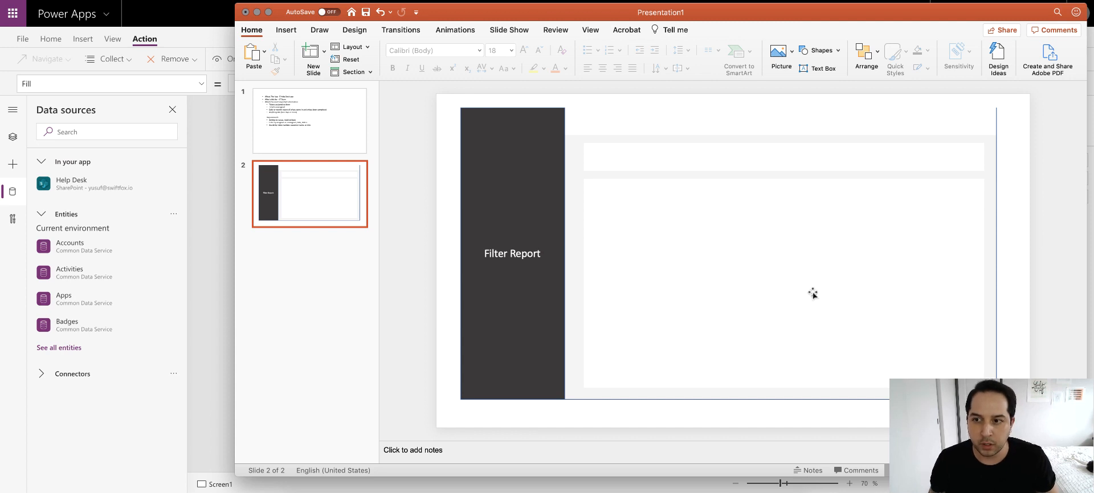
- Duplicate the white header bar and shrink the copy to about 0.33 by 1.32 in at the header's right end
left_click(512, 126)
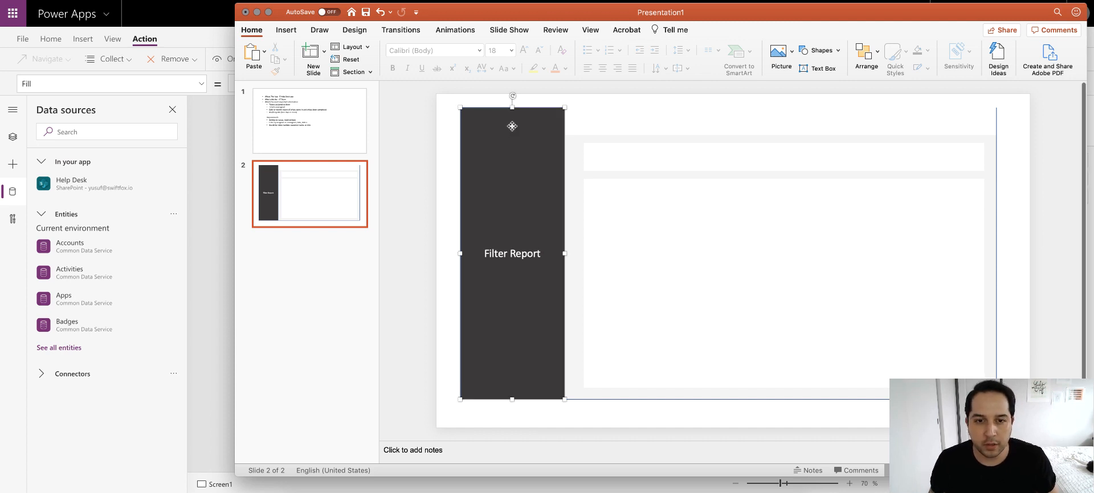
left_click(612, 117)
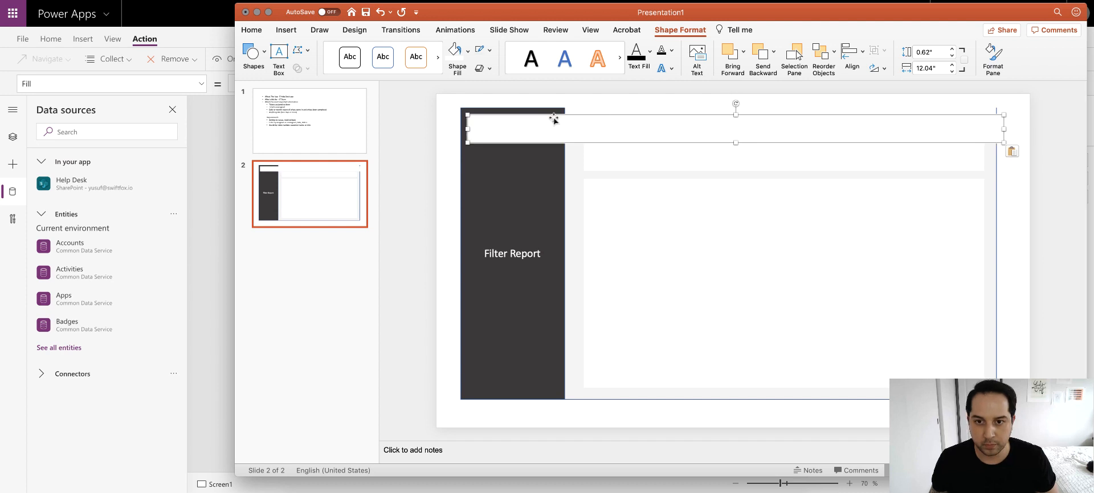
left_click_drag(460, 121, 939, 120)
left_click_drag(860, 122, 923, 121)
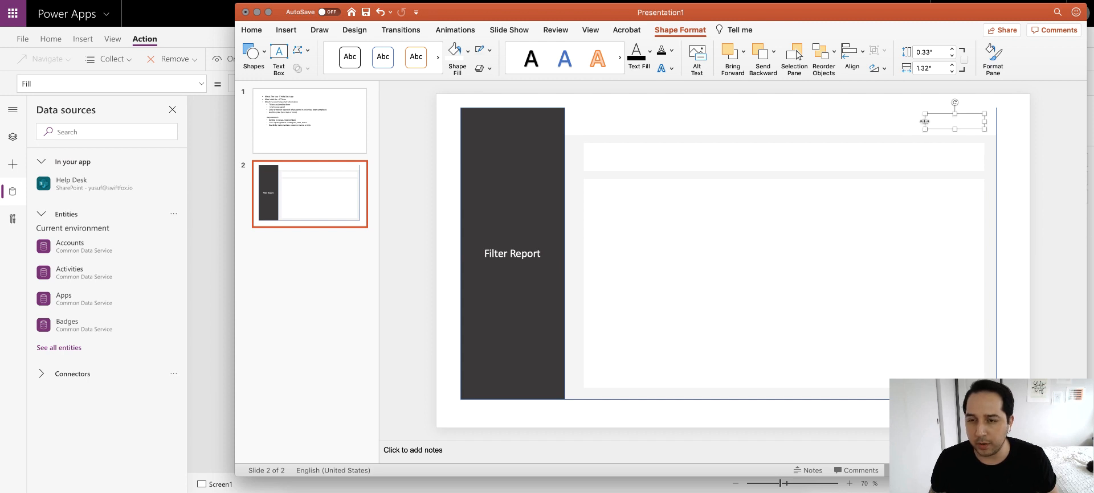
- Give the small header rectangle a light blue outline and a light blue fill from the standard colors
left_click(489, 56)
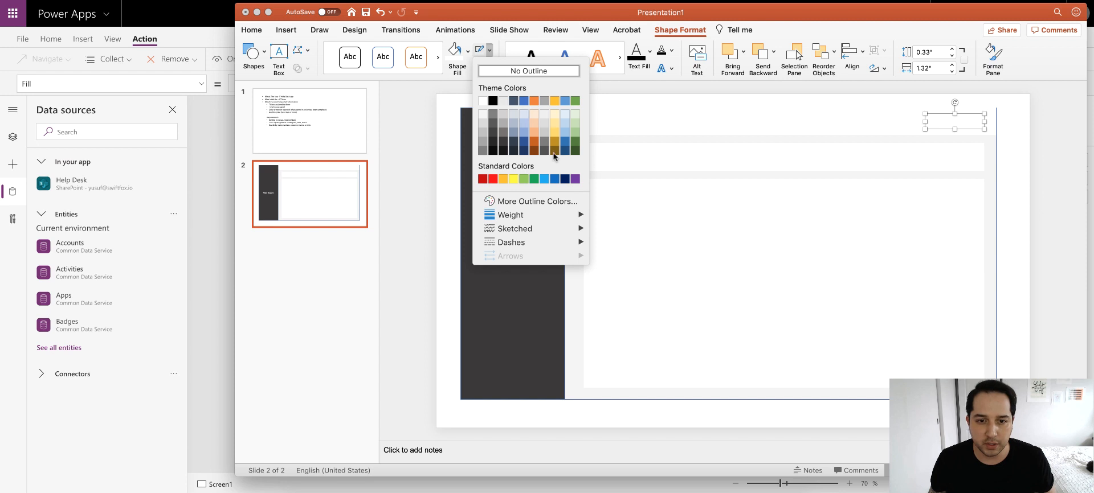
left_click(544, 178)
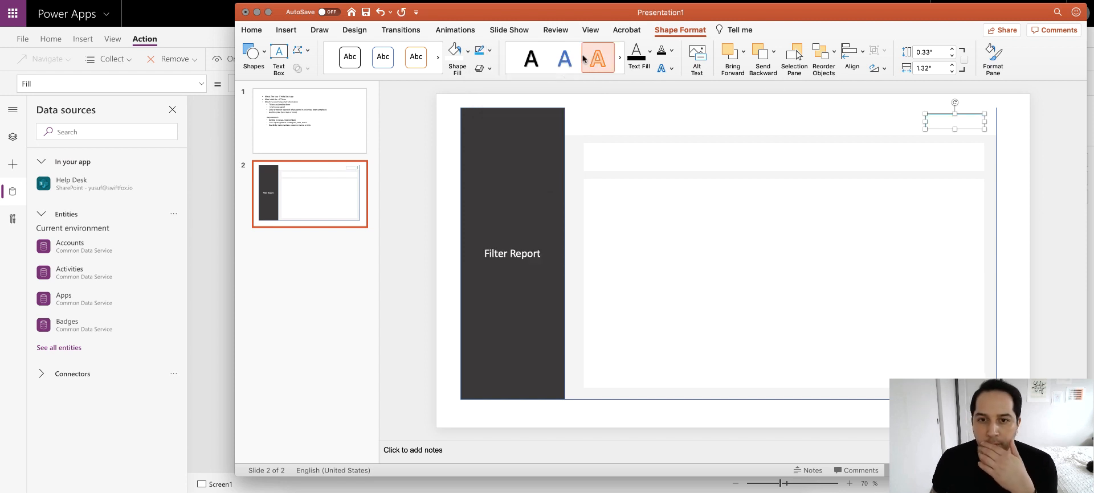
left_click(467, 51)
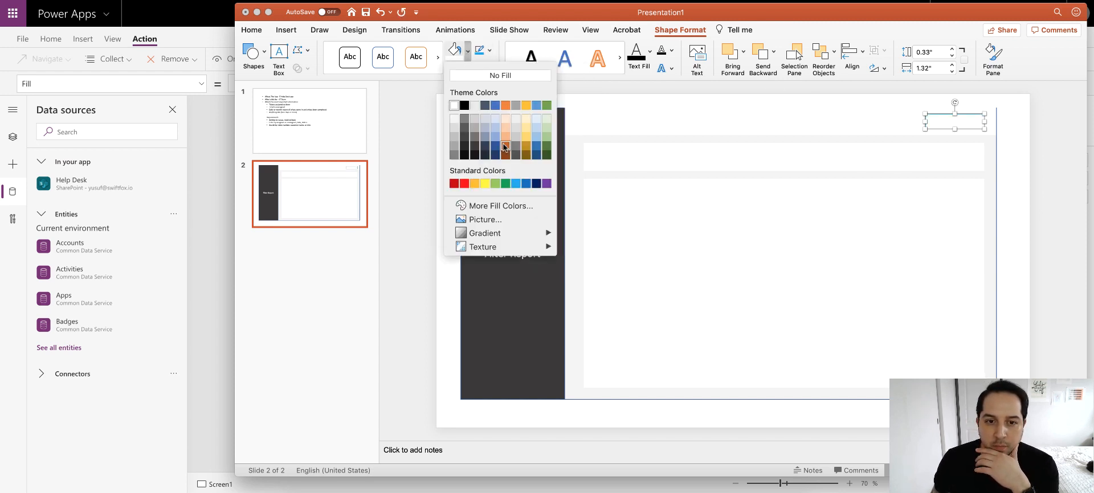
left_click(516, 183)
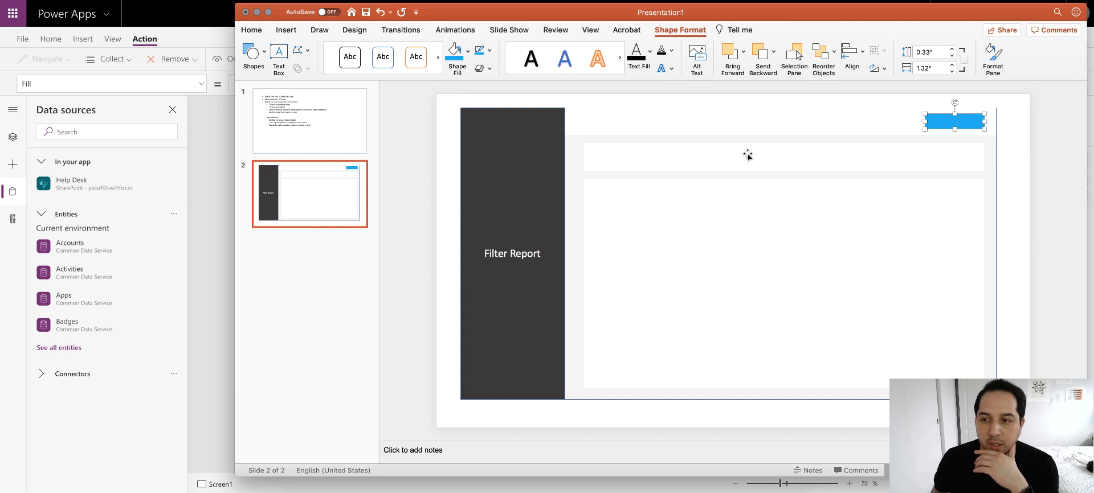
left_click(1020, 132)
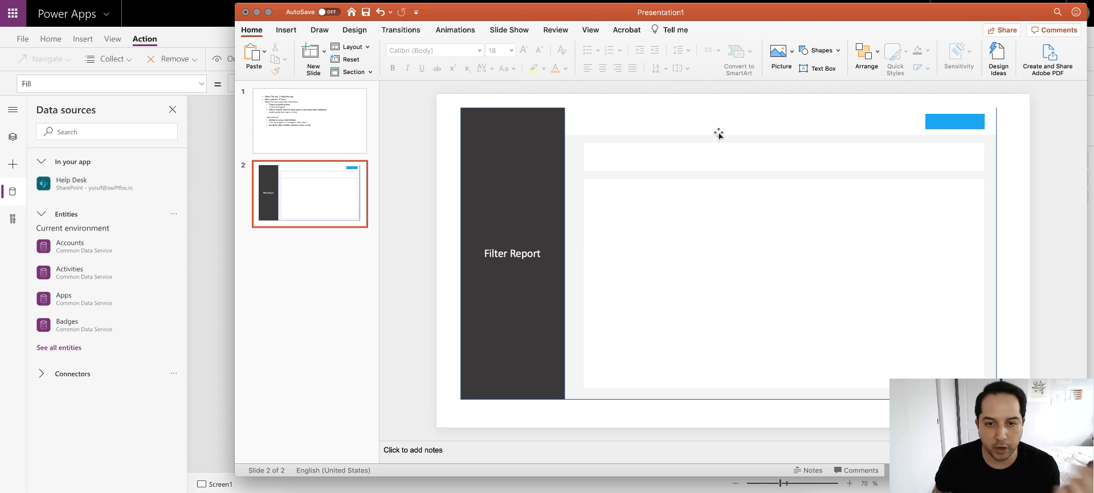
left_click(949, 122)
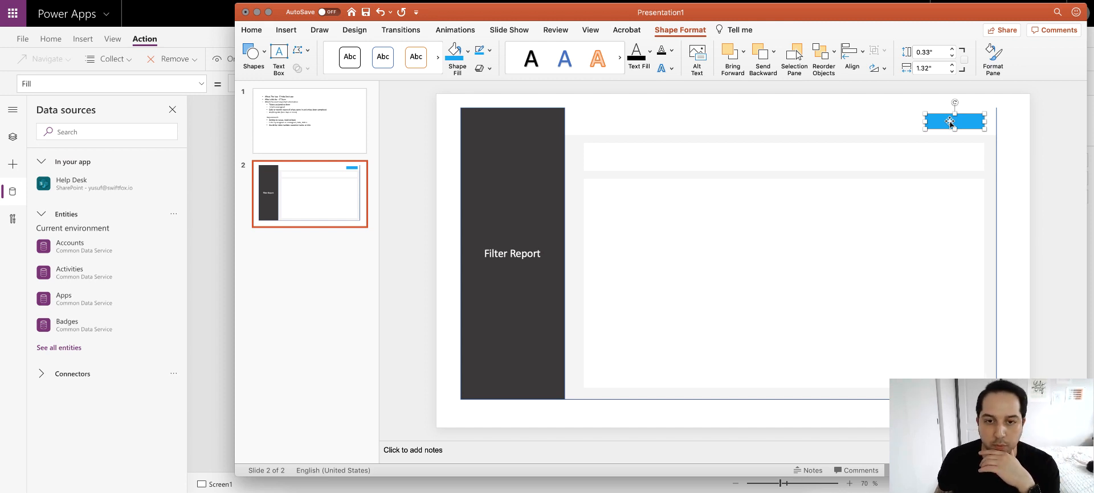
left_click(1011, 128)
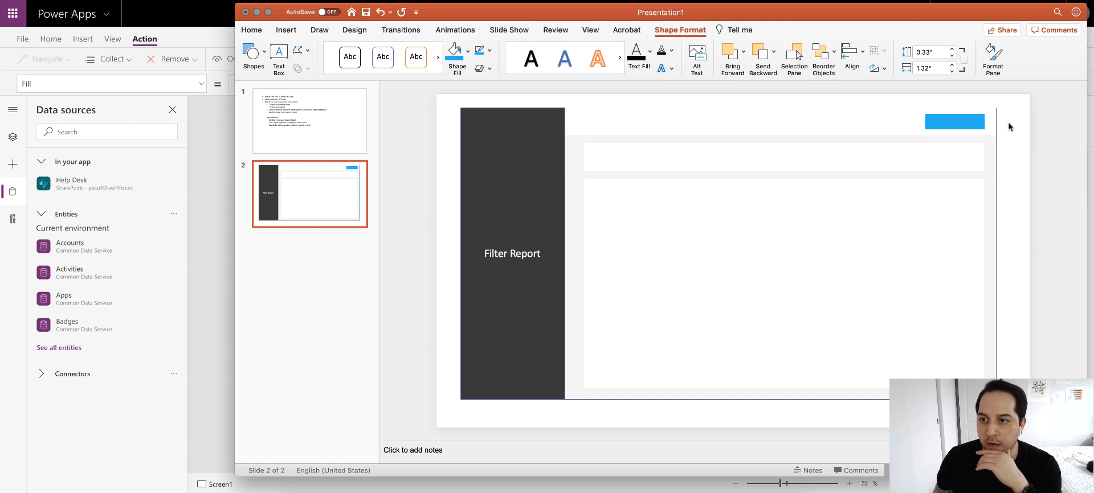
left_click(962, 120)
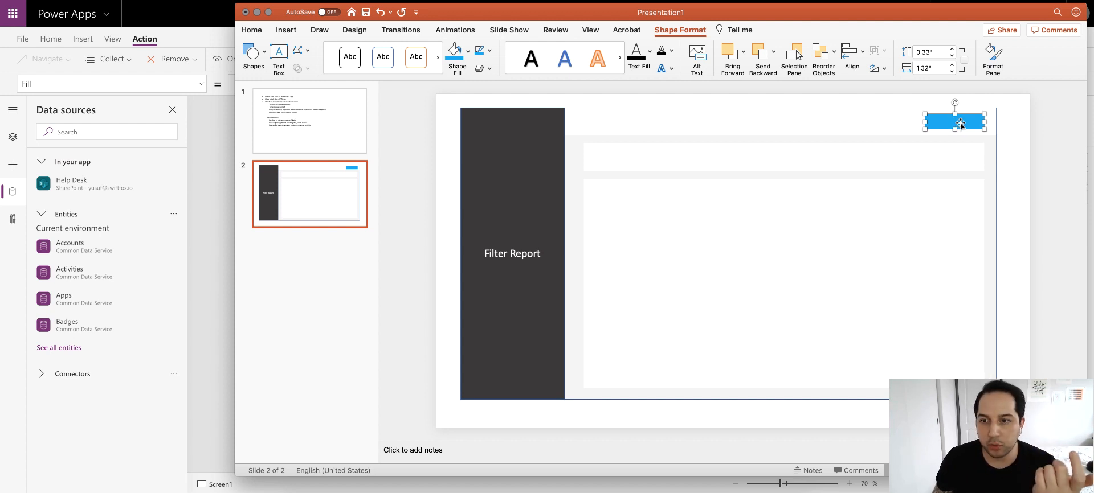
- Try the light blue rectangle at the lower end of the content panel, and return it to the header's right end
left_click_drag(961, 122, 962, 378)
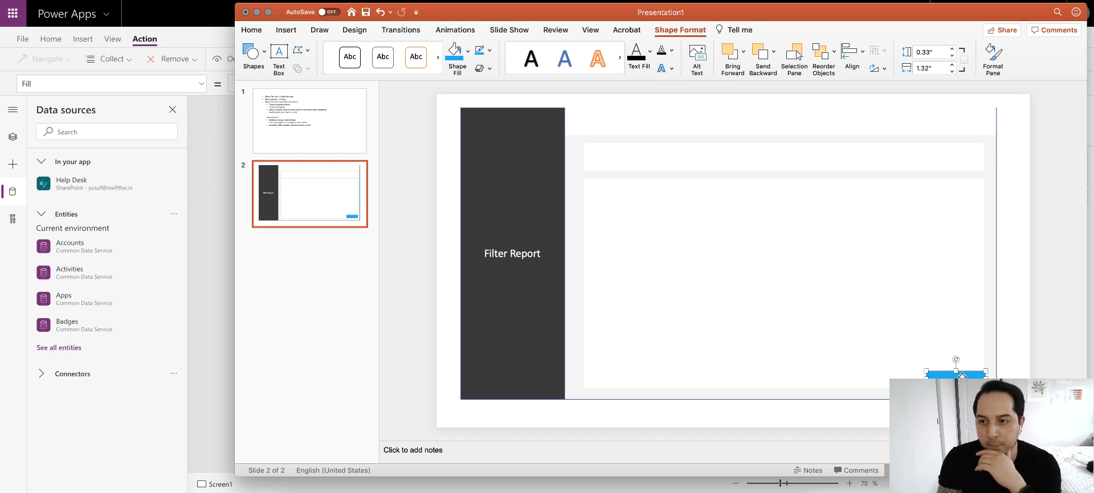
left_click_drag(962, 375, 959, 119)
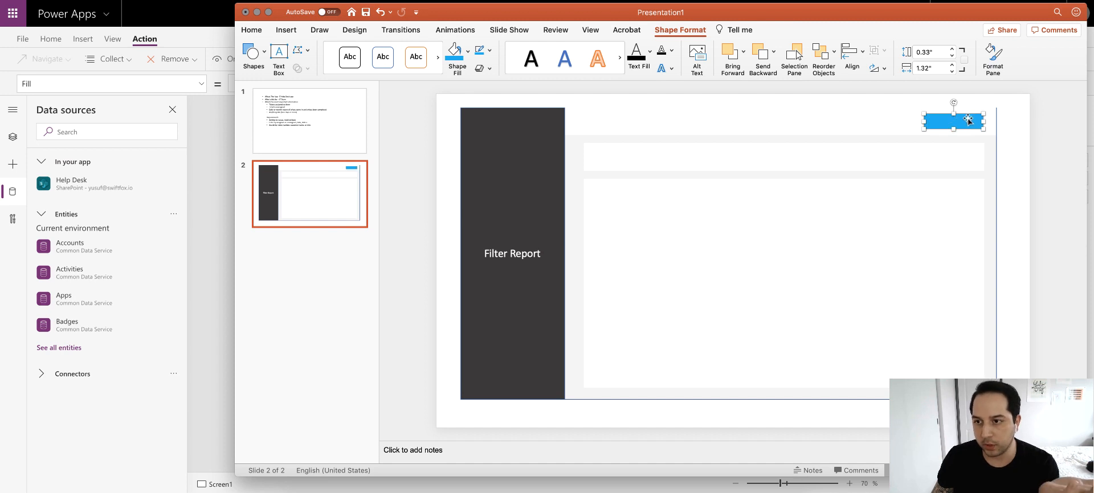
left_click(1030, 118)
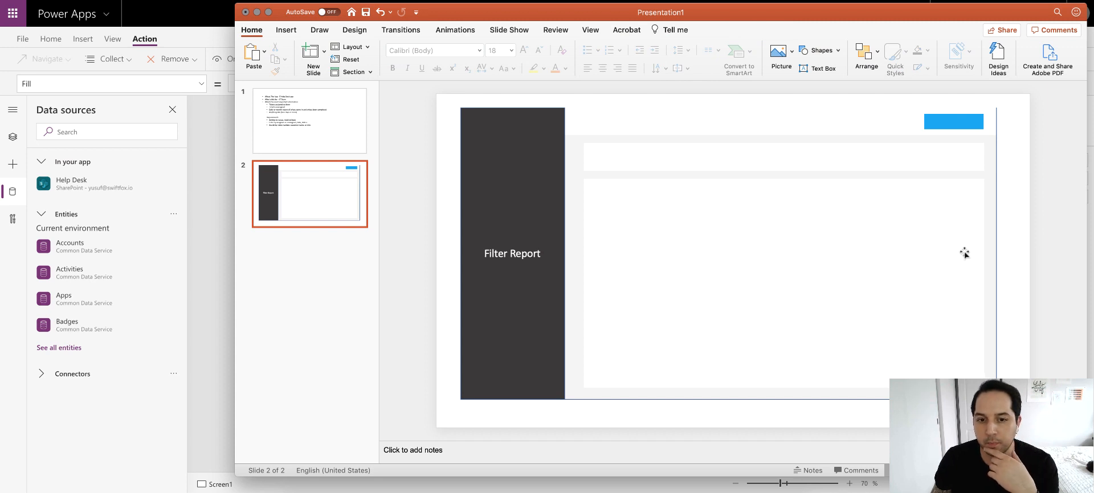
- Review the mockup's content panel and white bar, and show the first slide with the app requirements
left_click(894, 227)
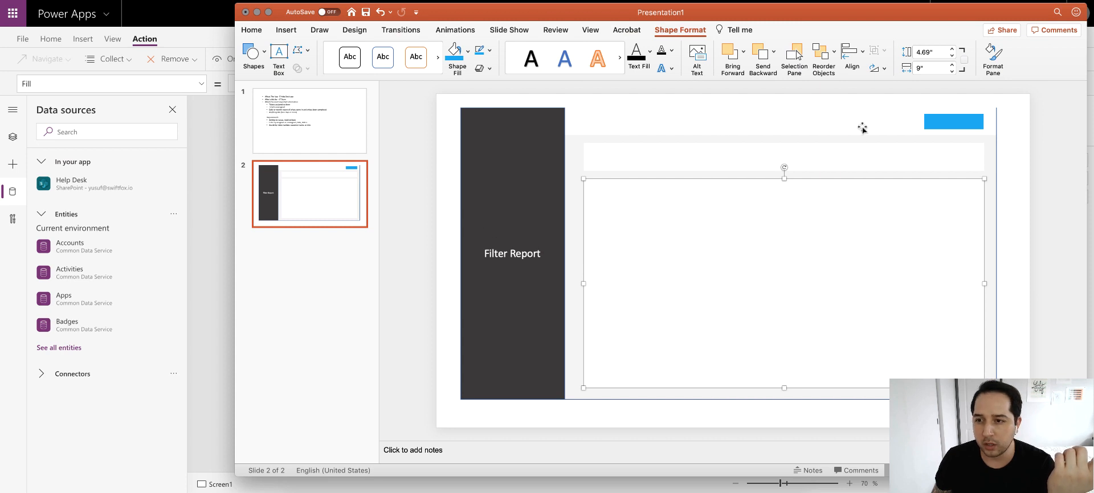
left_click(710, 160)
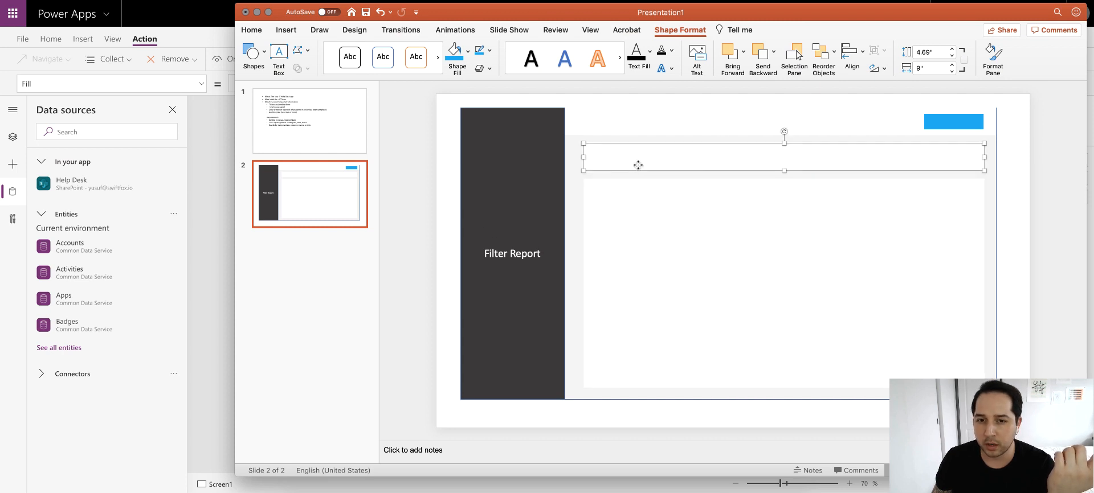
left_click(767, 238)
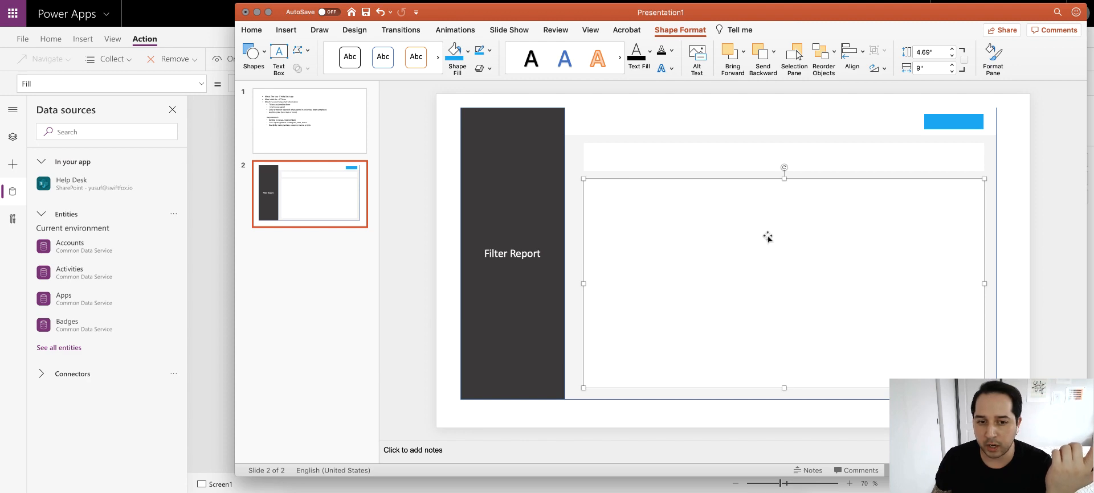
left_click(267, 115)
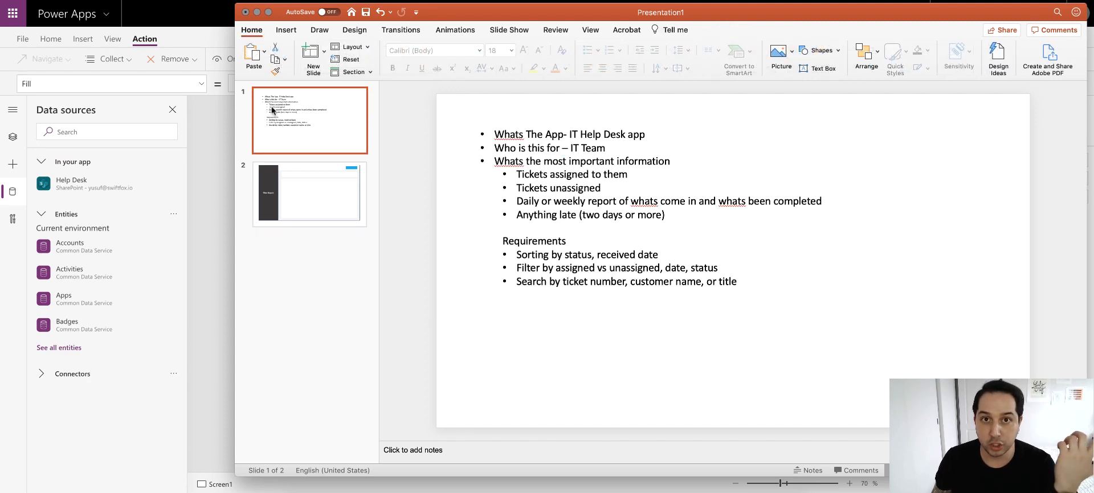
- Switch from the presentation to Power Apps and show the tree view of the app's screens
left_click(256, 11)
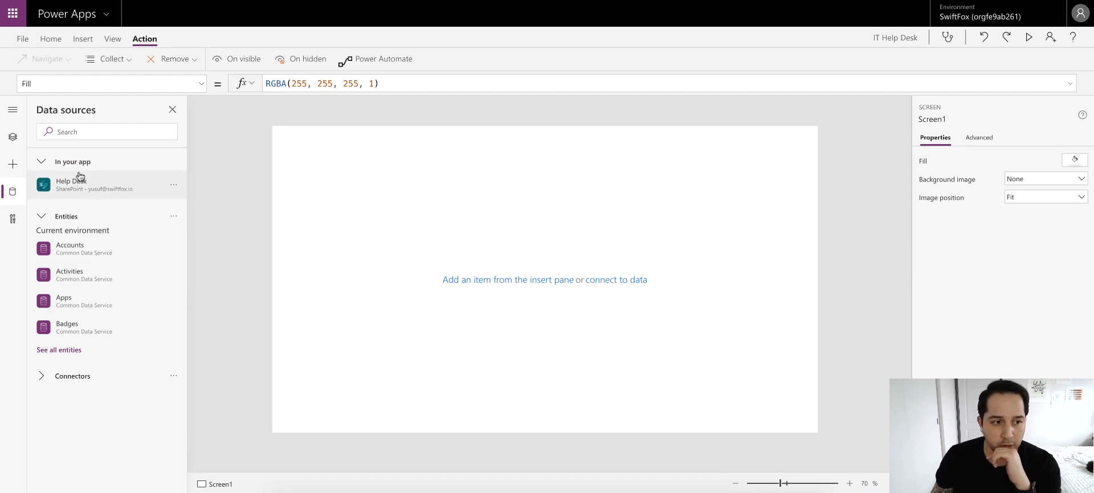
mouse_move(82, 188)
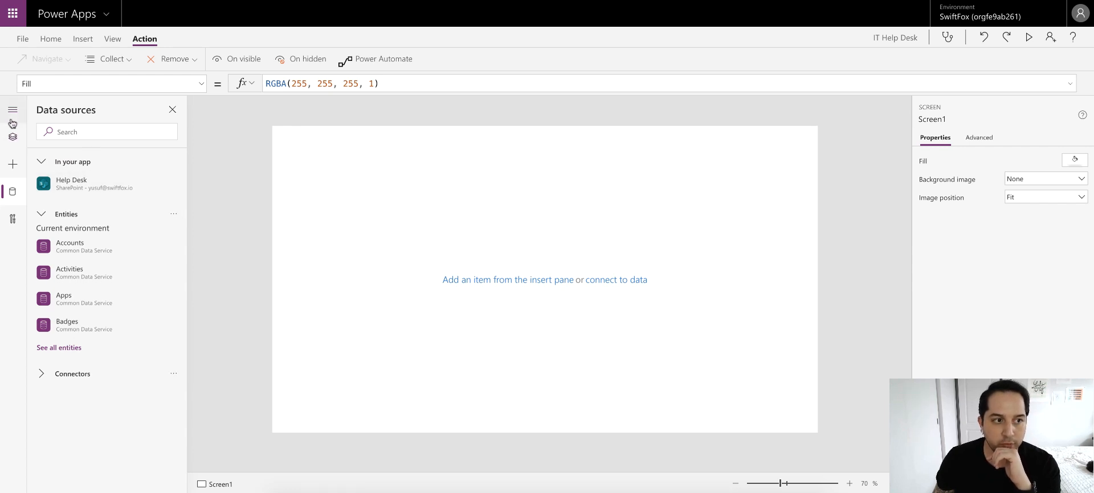
left_click(13, 138)
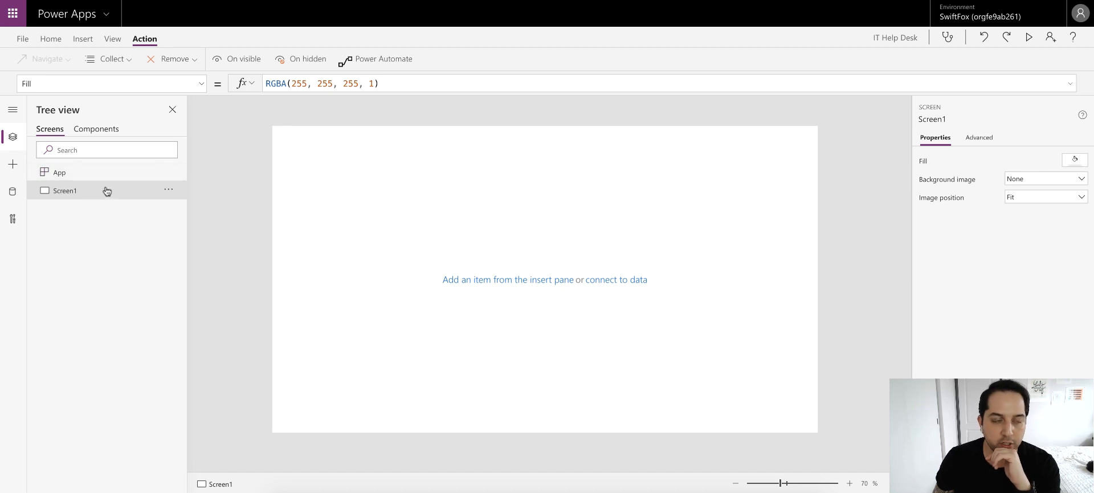
left_click(200, 86)
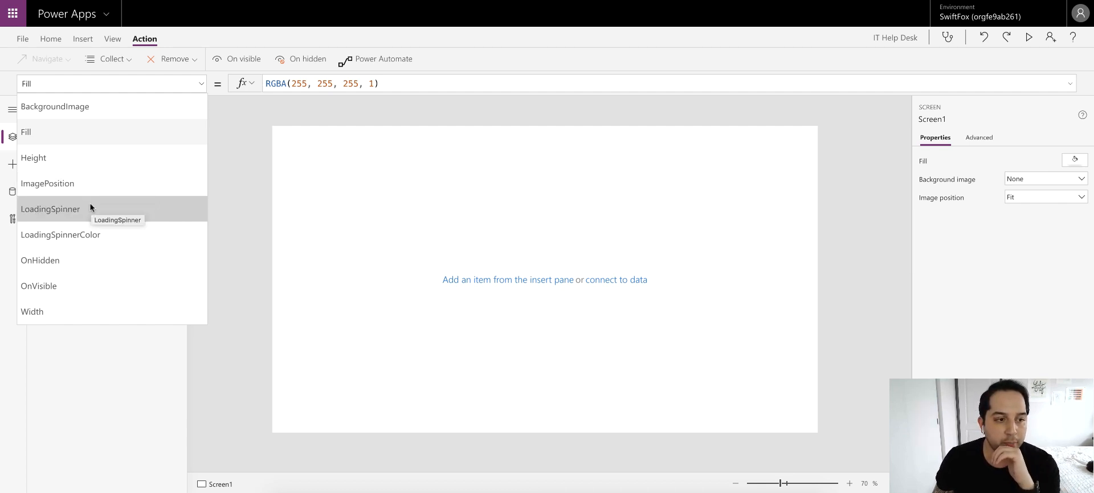
left_click(244, 138)
- Begin the App object's OnStart formula with ClearCollect(colActiveHelpTickets, to collect the active tickets when the app starts
left_click(82, 171)
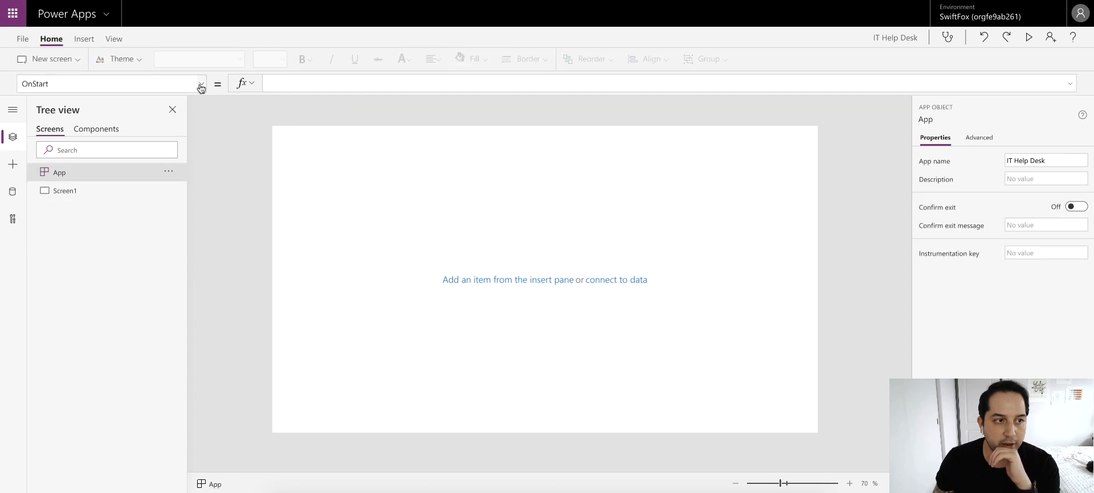
left_click(333, 80)
type("Set")
key("BackSpace")
key("BackSpace")
key("BackSpace")
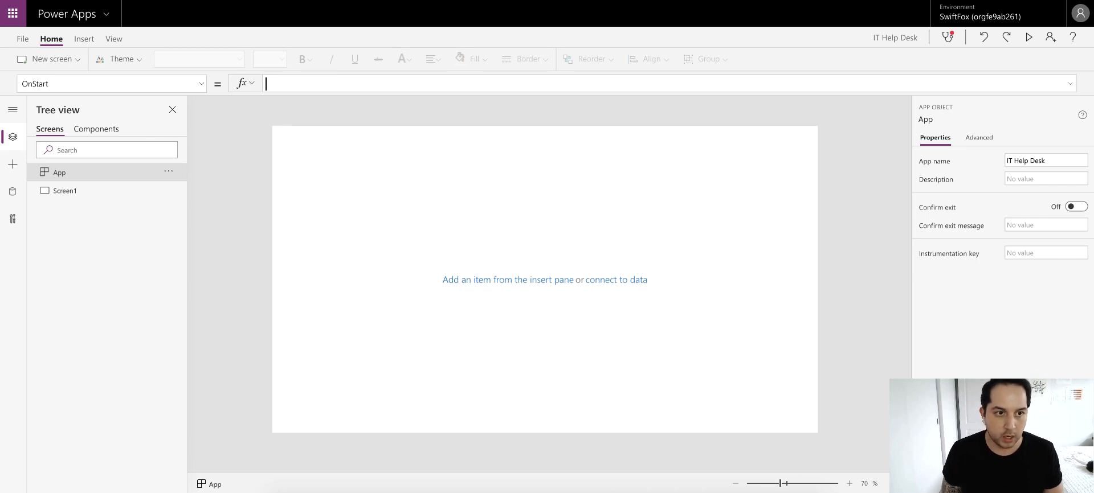
type("Clear")
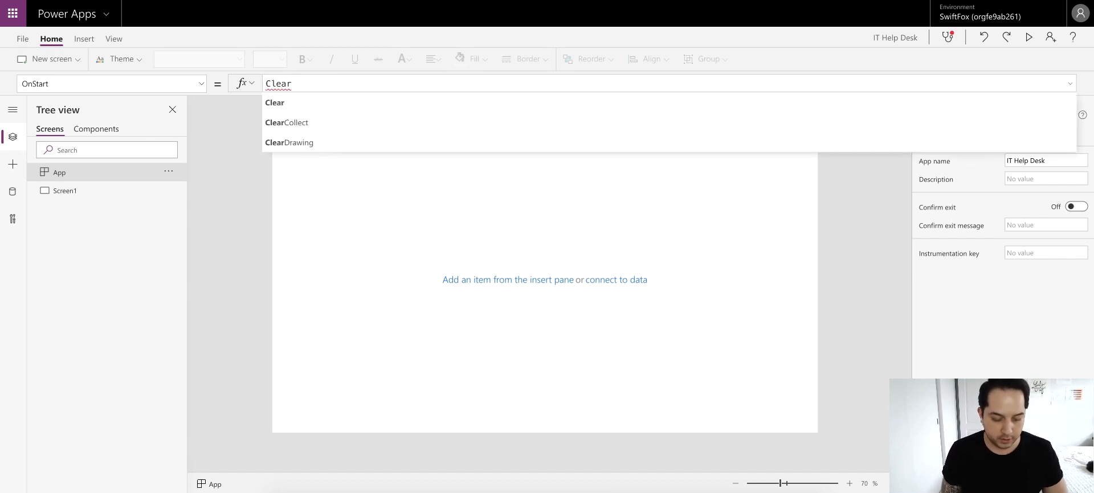
type("Collec")
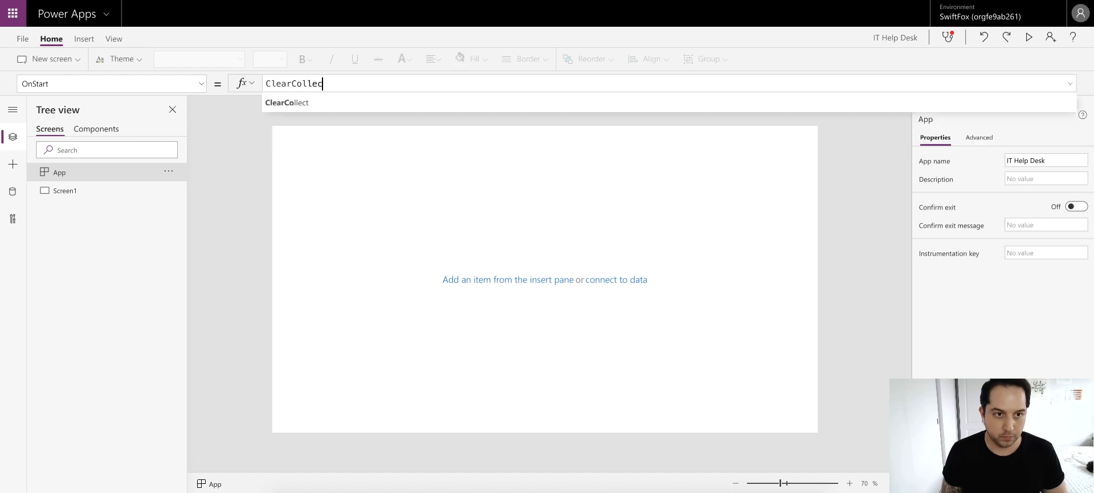
type("t(col")
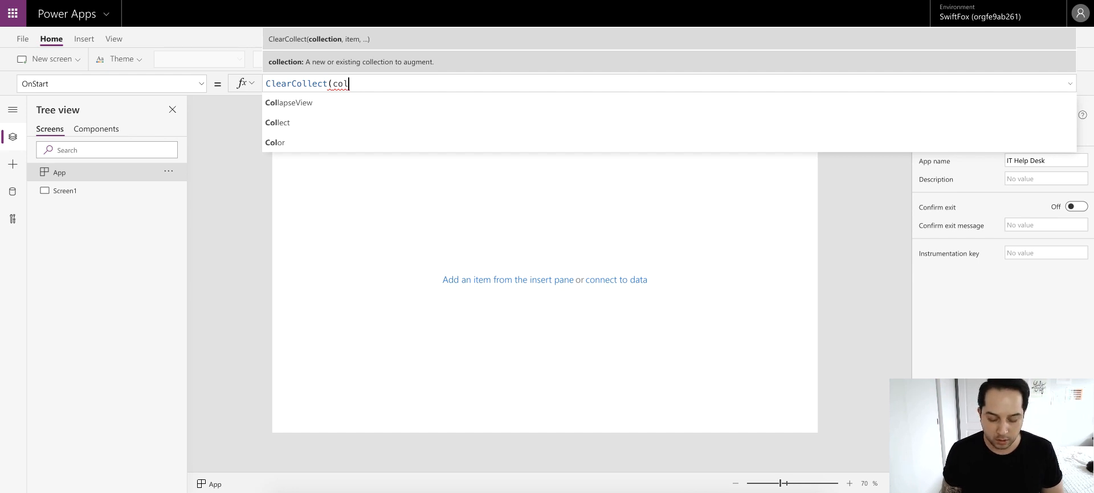
type("Activ")
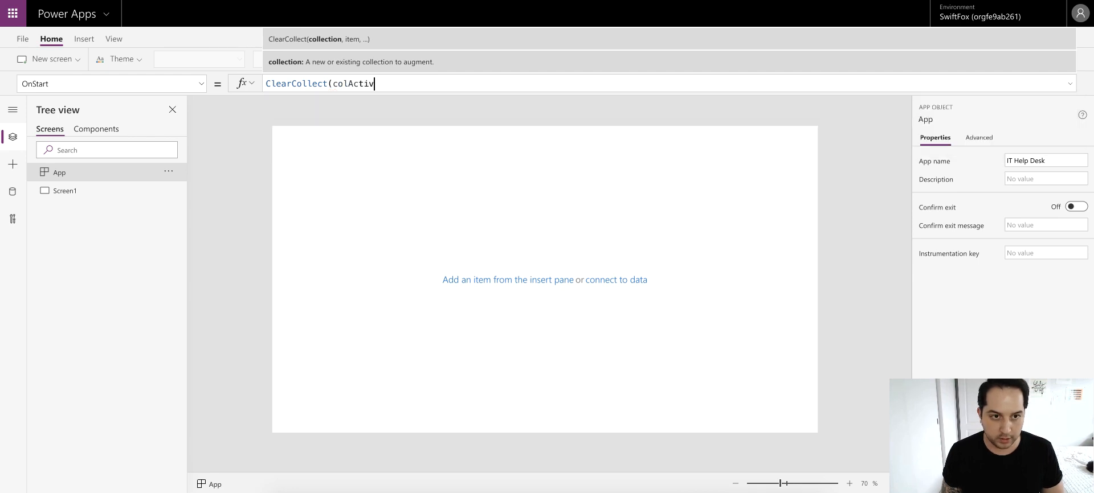
type("eHelpD")
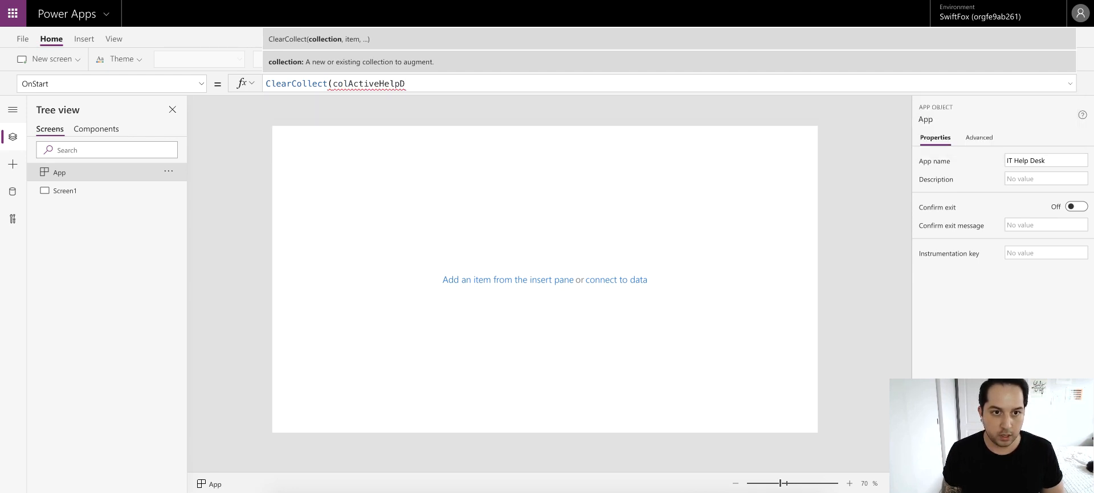
key("BackSpace")
type("Tickets")
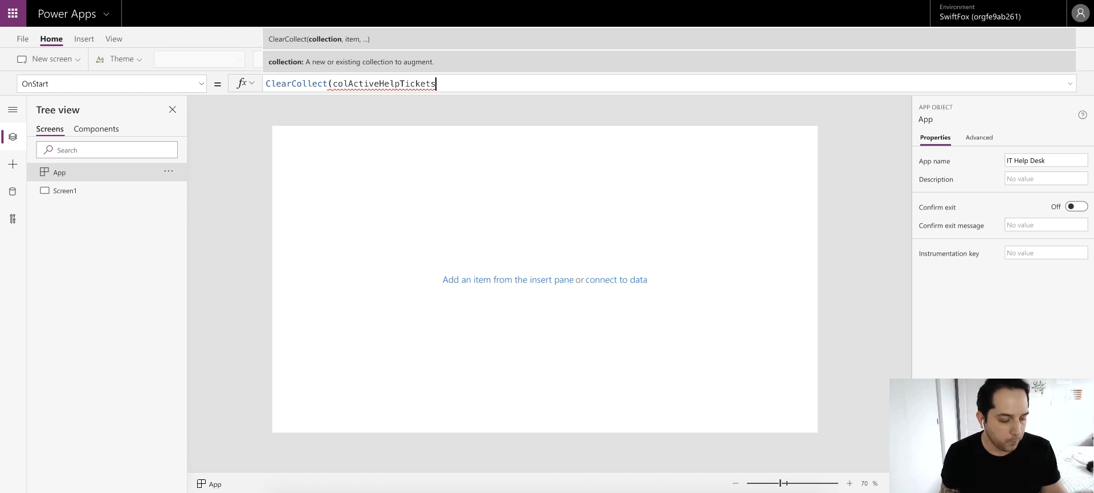
type(",")
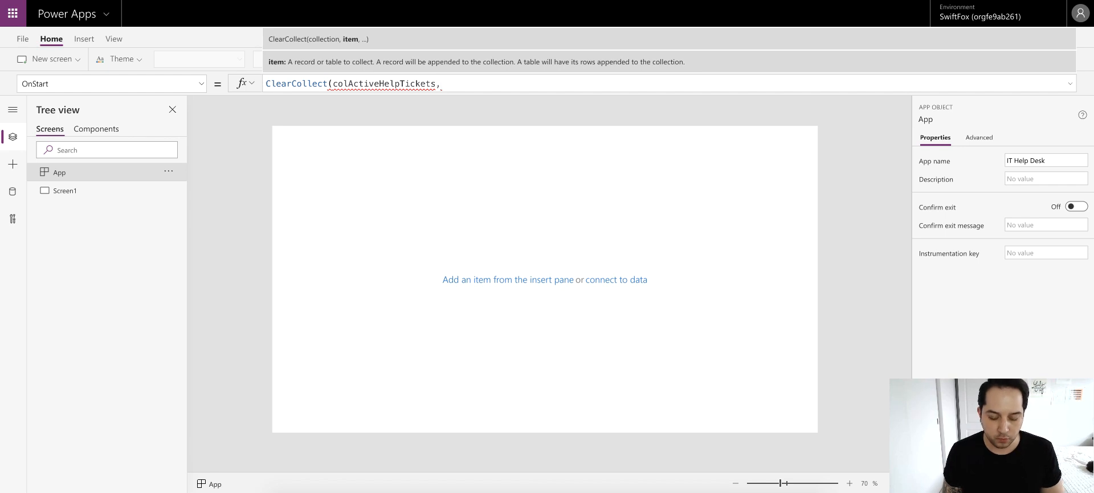
- Complete the OnStart formula with Filter('Help Desk',Status = 1 Or Status = 2) as the collection's source, closing both functions
type("Filter(")
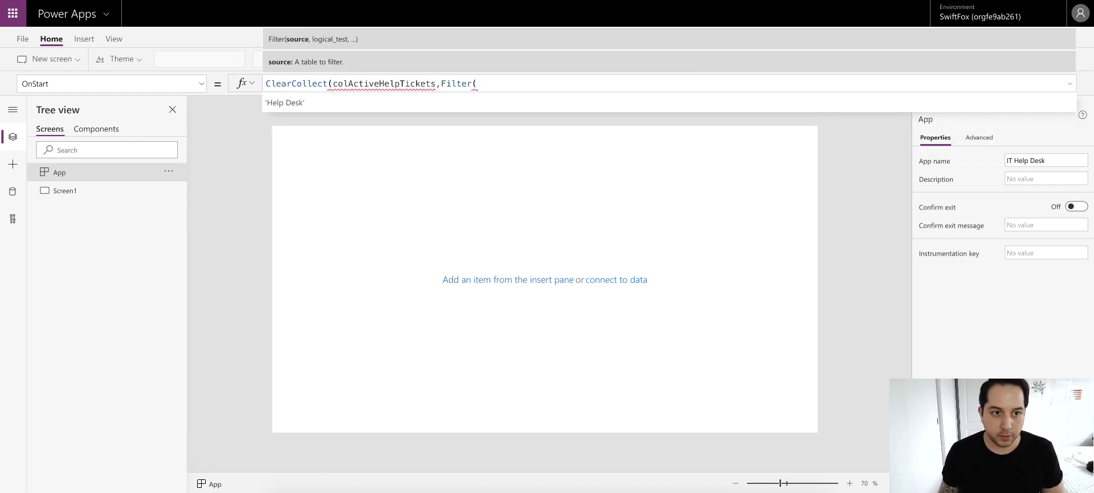
left_click(282, 103)
type(",")
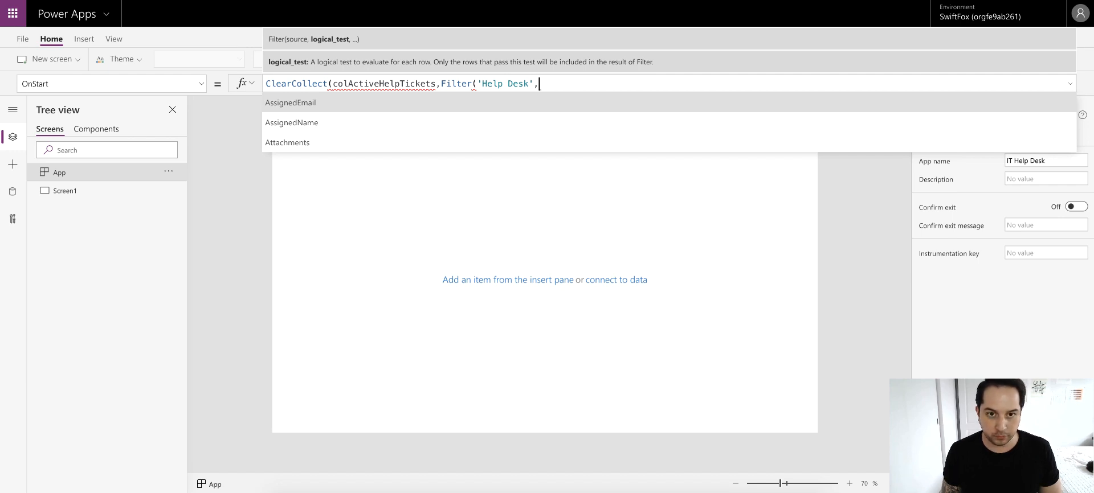
type("Sta")
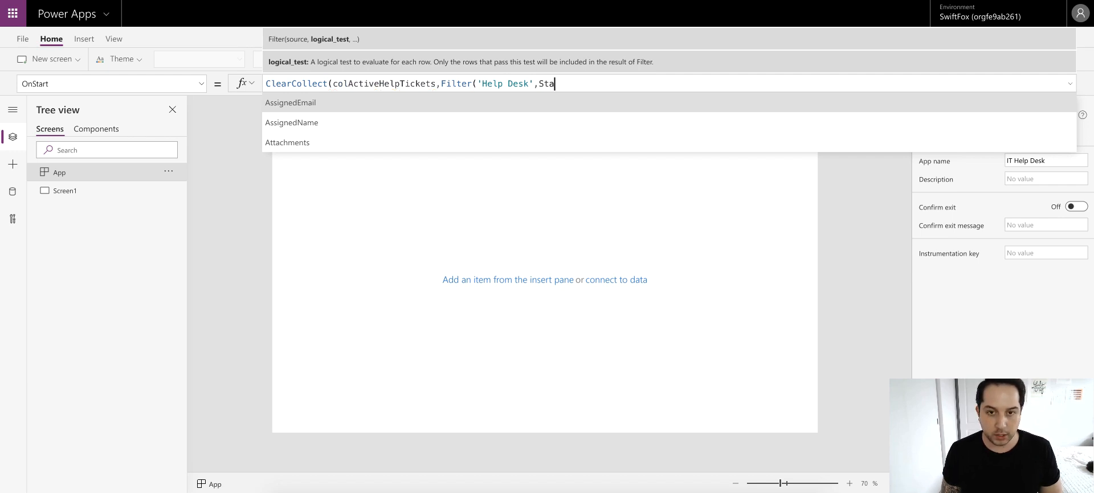
type("tus")
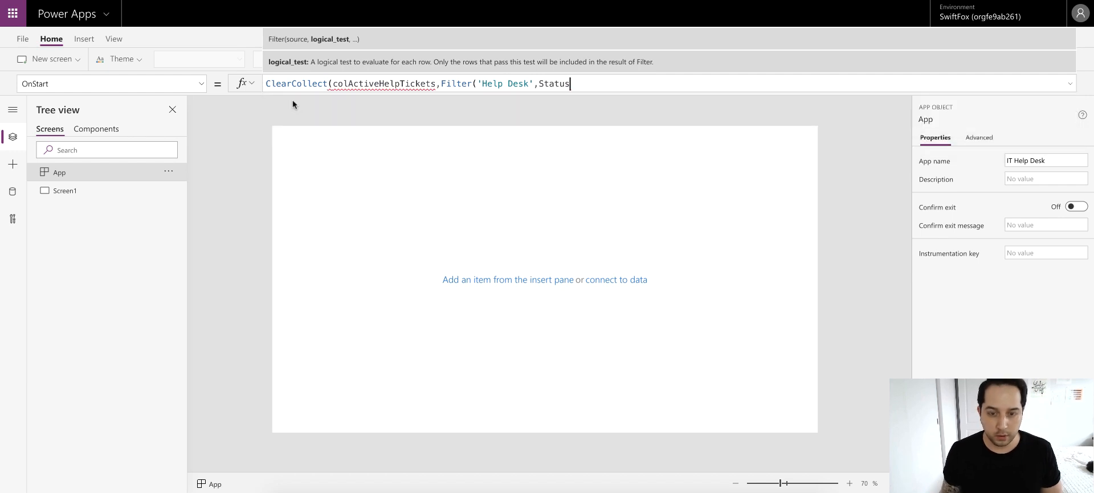
type(" = 1 pr")
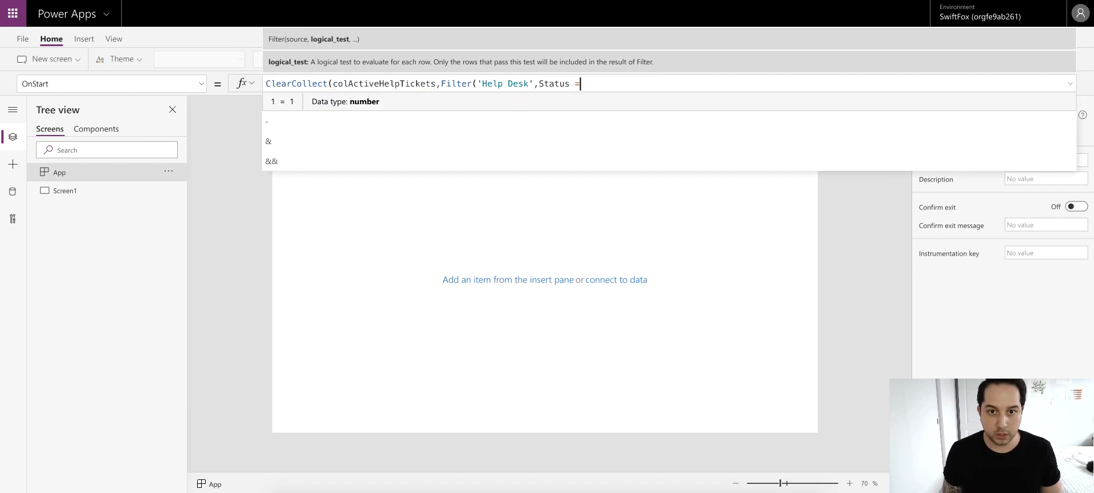
key("BackSpace")
key("BackSpace")
type("O")
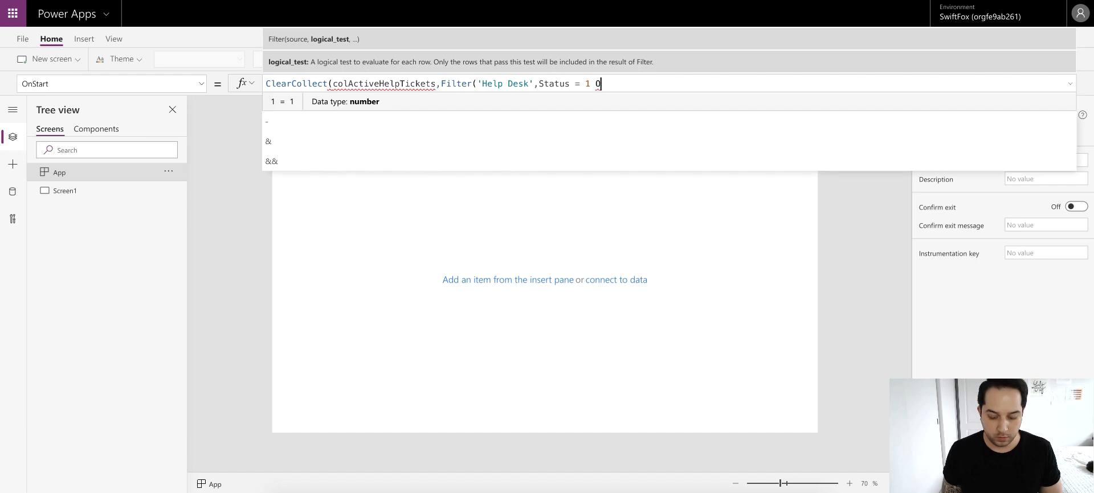
type("r Statu")
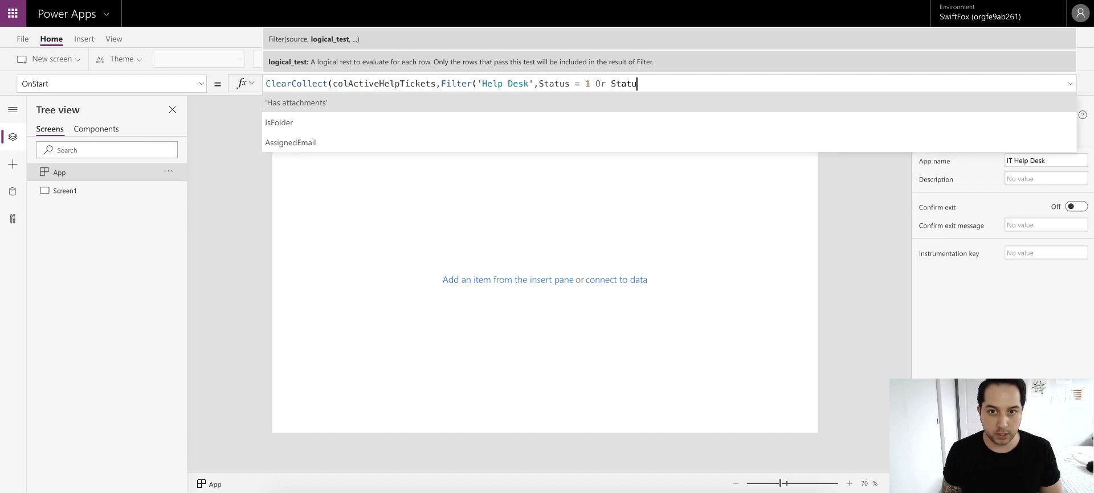
type("s = 2")
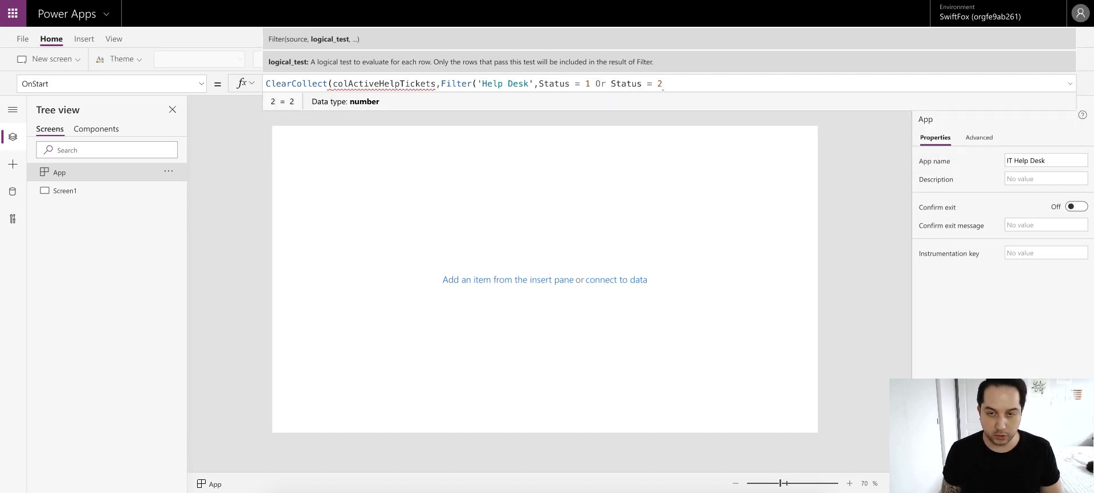
type("))")
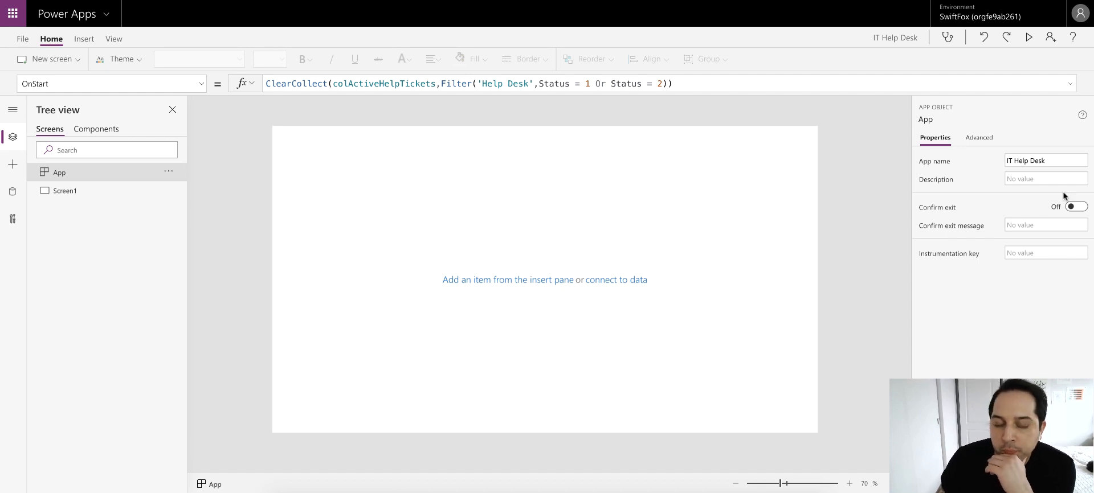
- Rename Screen1 as Home Screen
double_click(66, 190)
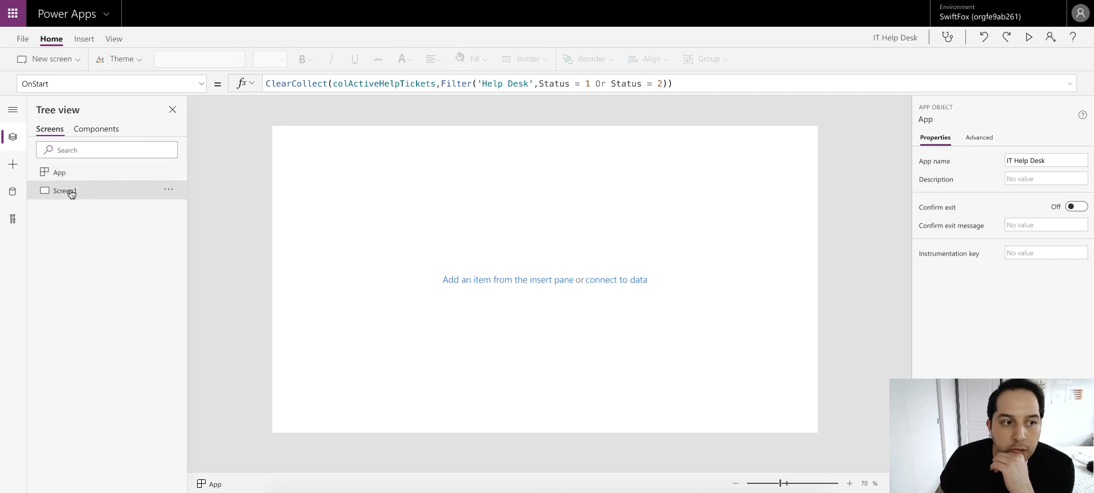
type("Ho")
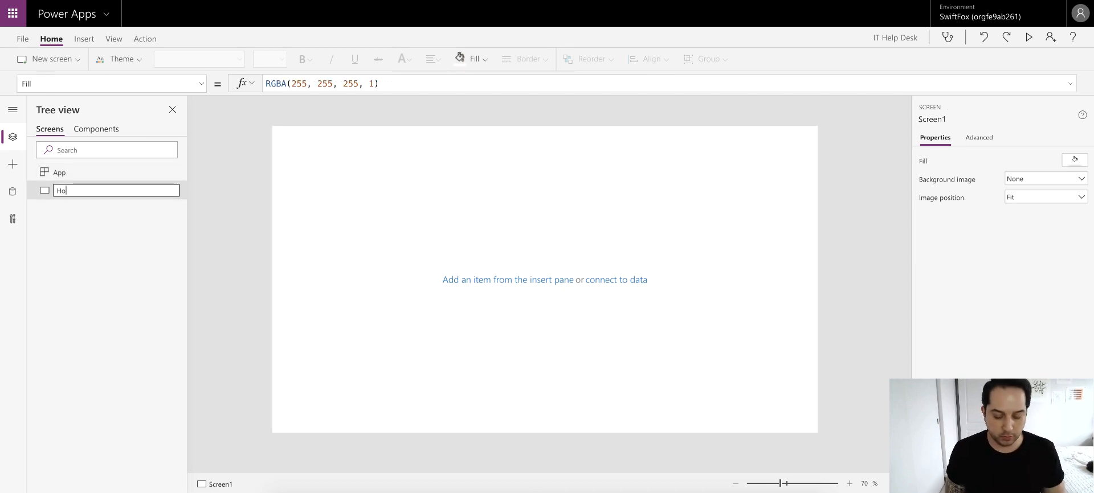
type("me Screen")
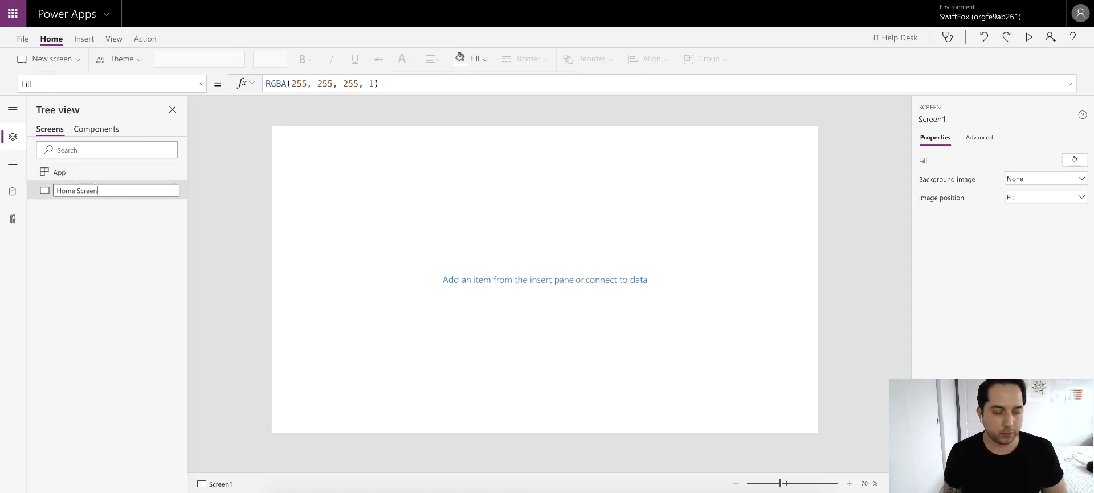
left_click(364, 171)
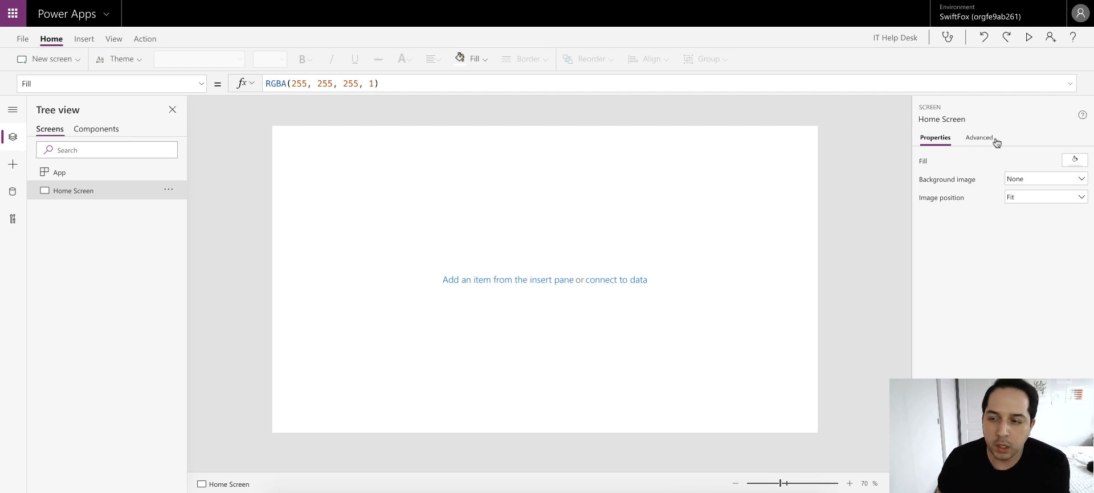
- Set the Home Screen's fill to the custom hex colour F4F4F4
left_click(1075, 160)
left_click(942, 59)
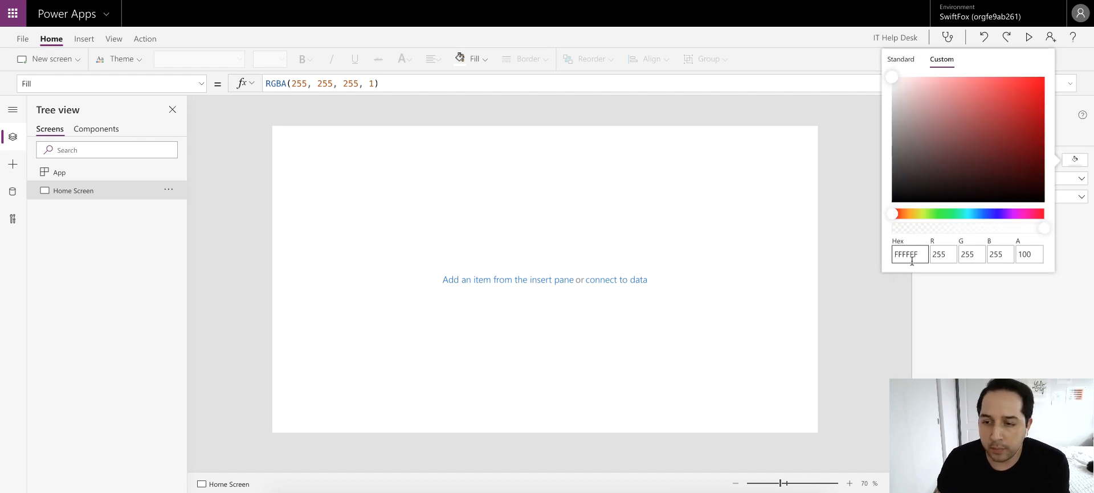
double_click(917, 253)
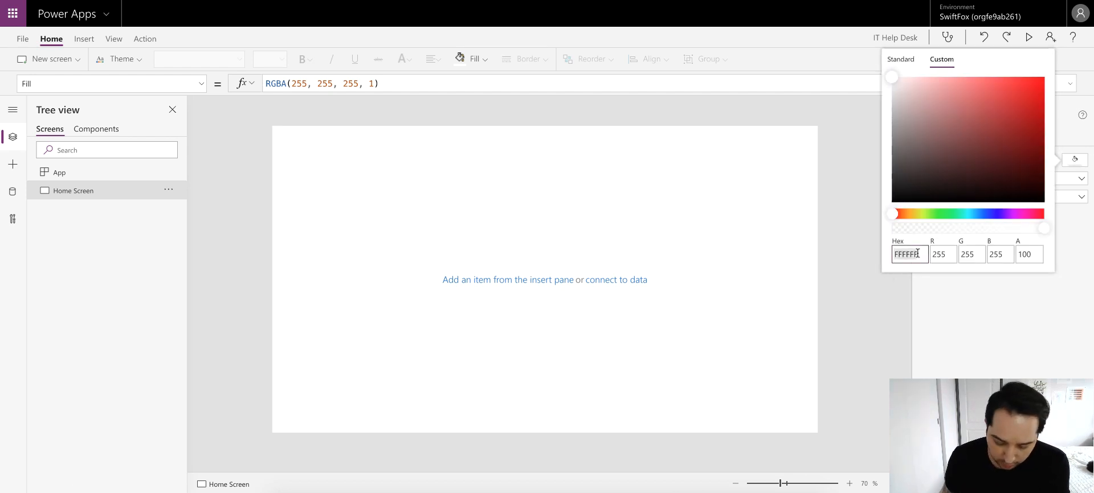
type("F4F4F4")
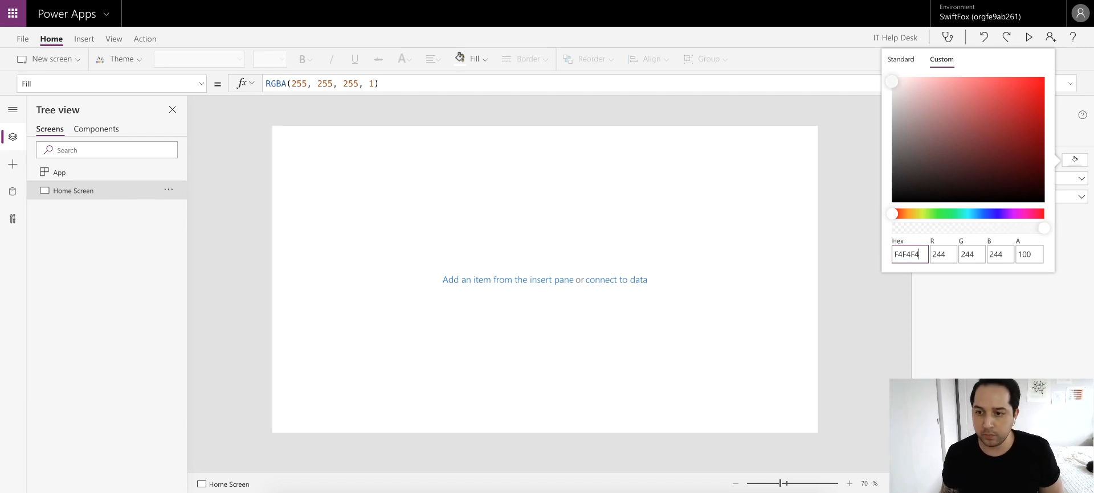
left_click(874, 320)
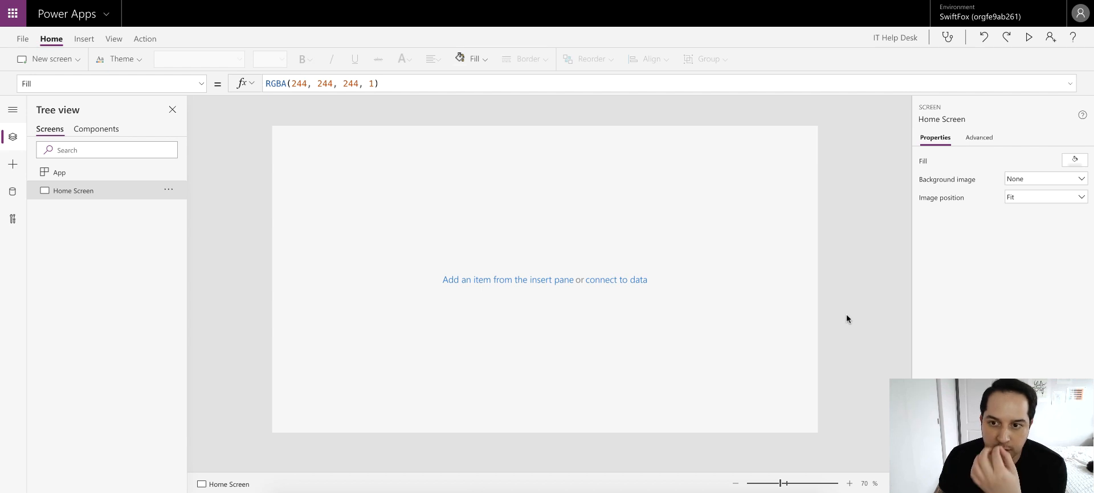
left_click(1080, 163)
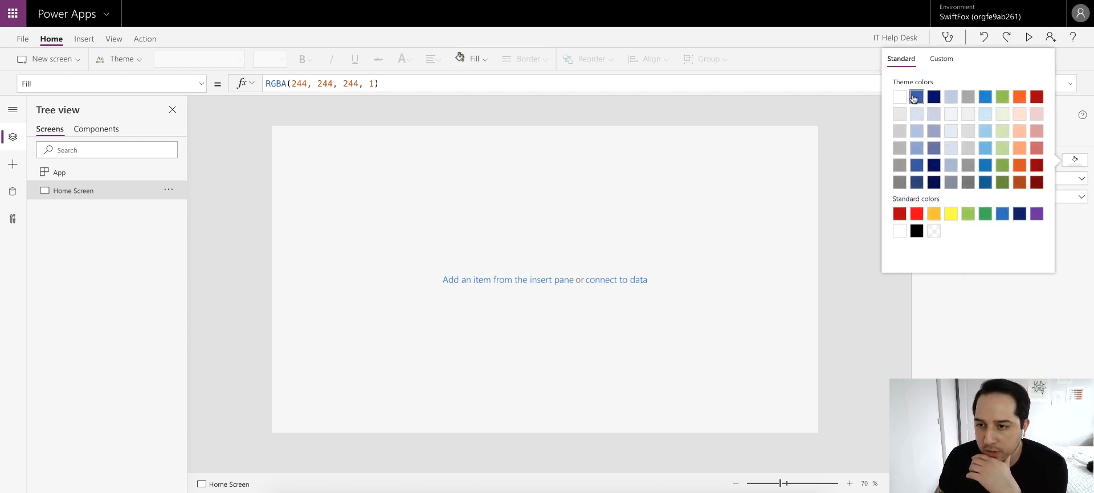
left_click(951, 114)
left_click(852, 161)
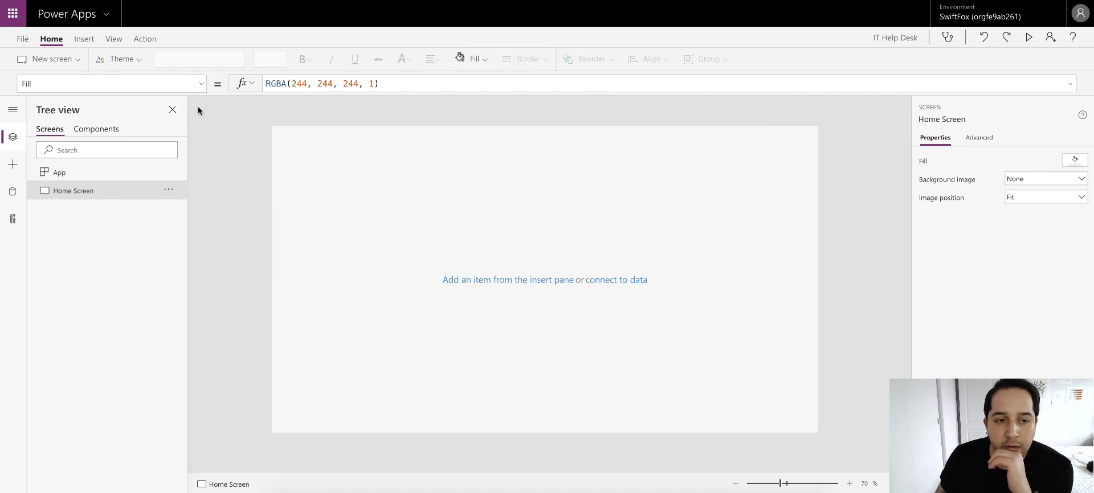
- Insert a rectangle shape and place it at position 0, 0, stretched to the screen's full width of 1366
left_click(85, 39)
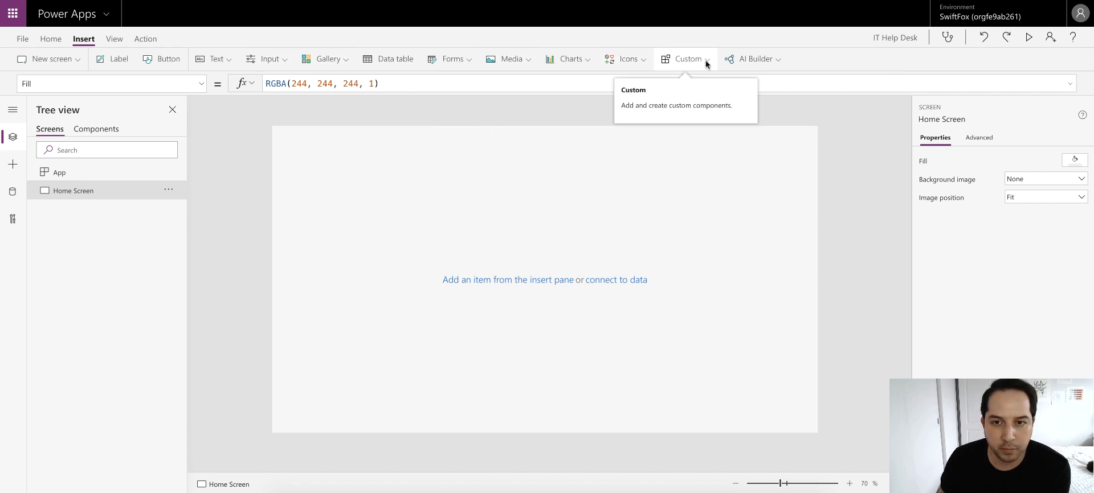
left_click(642, 60)
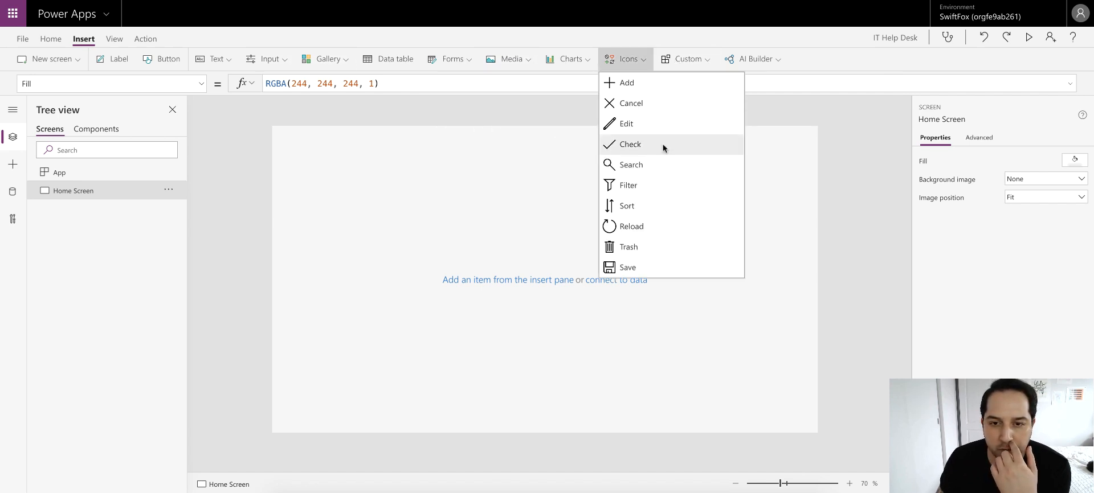
scroll(662, 149, "down", 10)
scroll(646, 171, "up", 5)
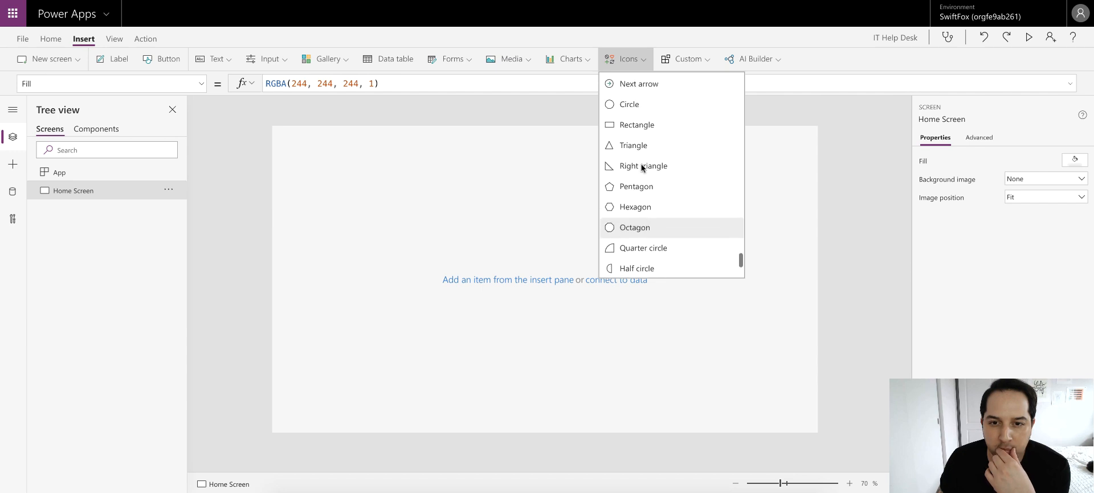
left_click(434, 186)
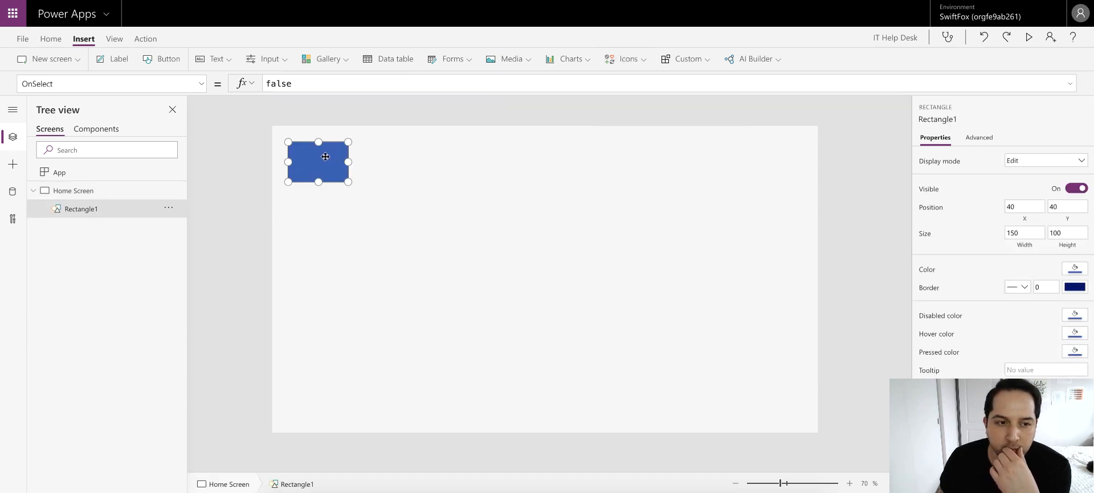
left_click_drag(343, 158, 821, 165)
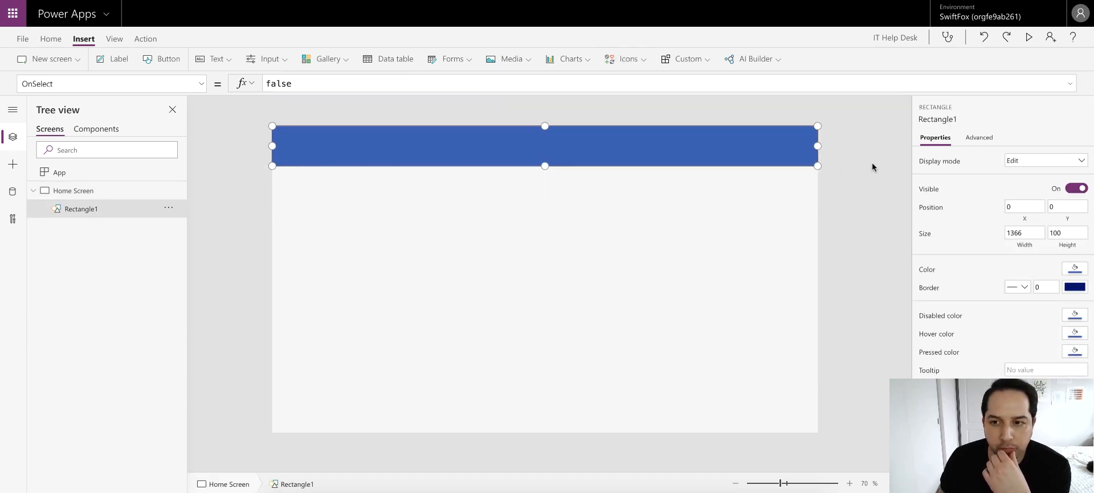
- Set the rectangle bar's height to 64
left_click(1065, 233)
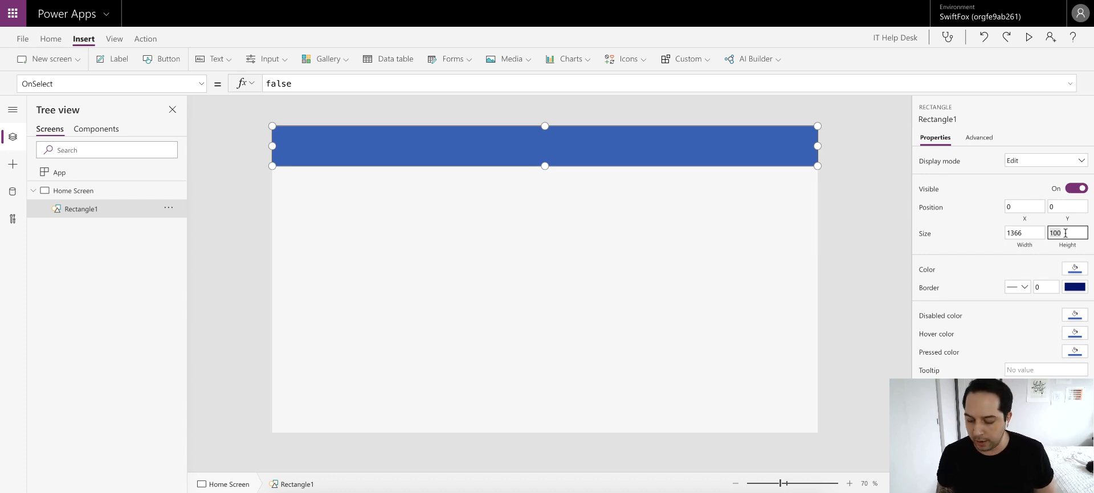
type("64")
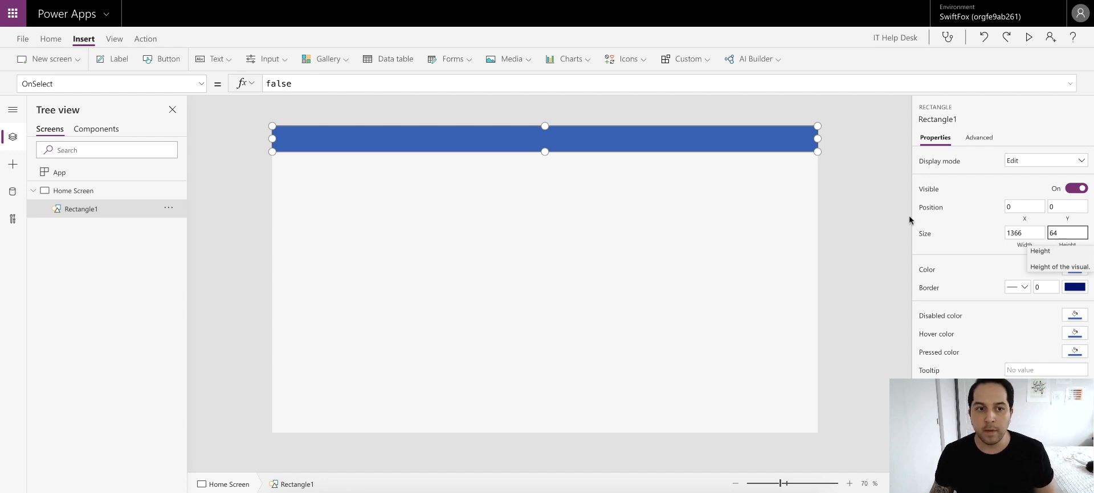
left_click(873, 212)
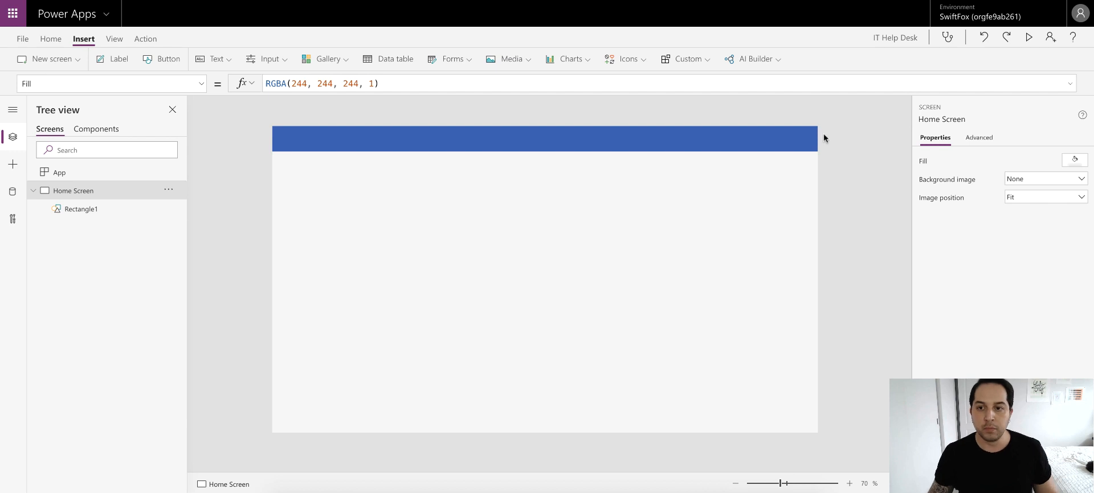
left_click(800, 138)
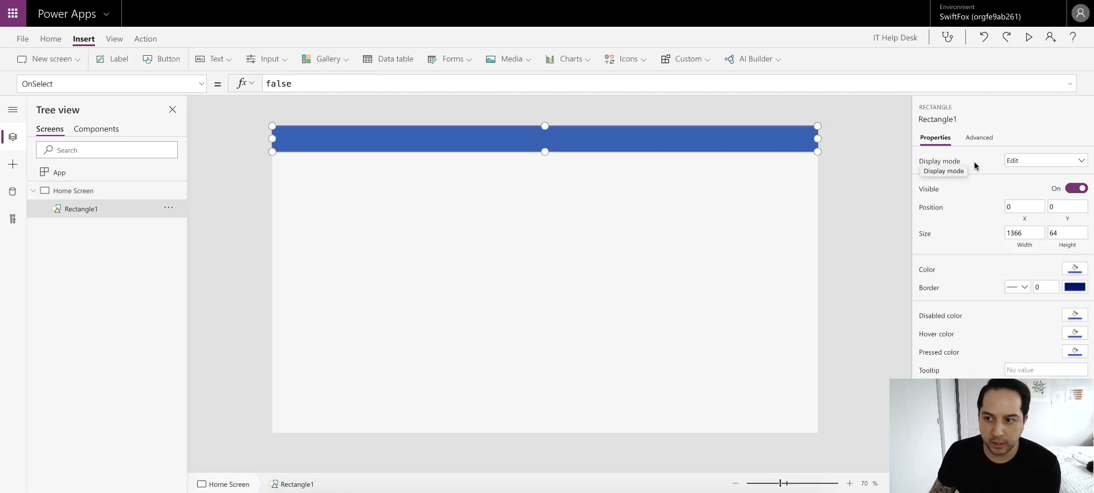
left_click(840, 166)
left_click(792, 147)
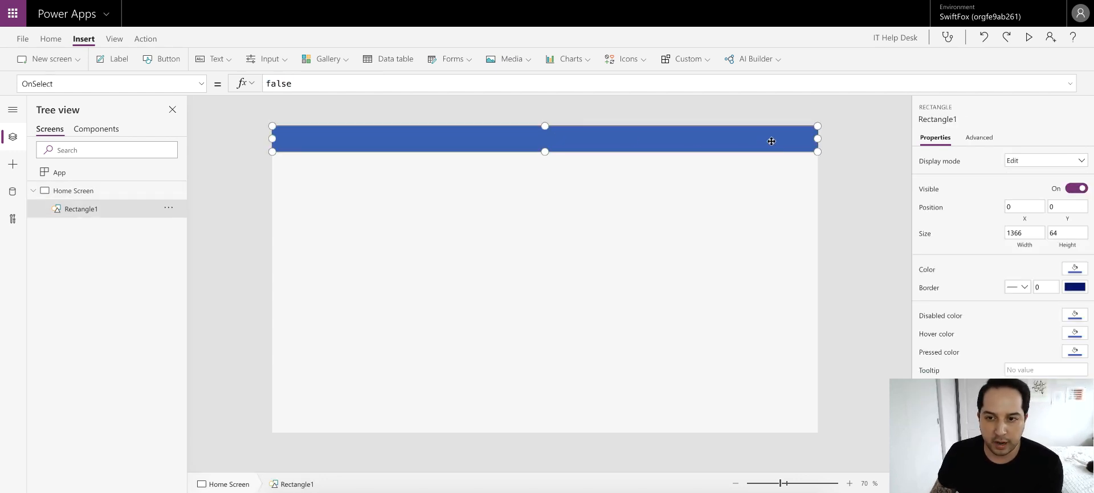
left_click(838, 169)
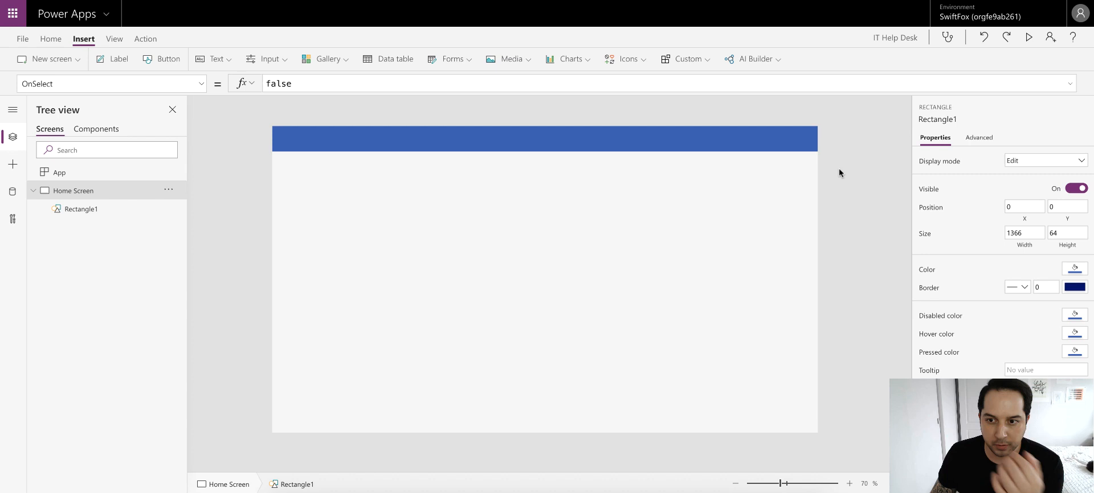
- Change the rectangle bar's fill colour to white from the theme colours
left_click(721, 143)
left_click(1074, 268)
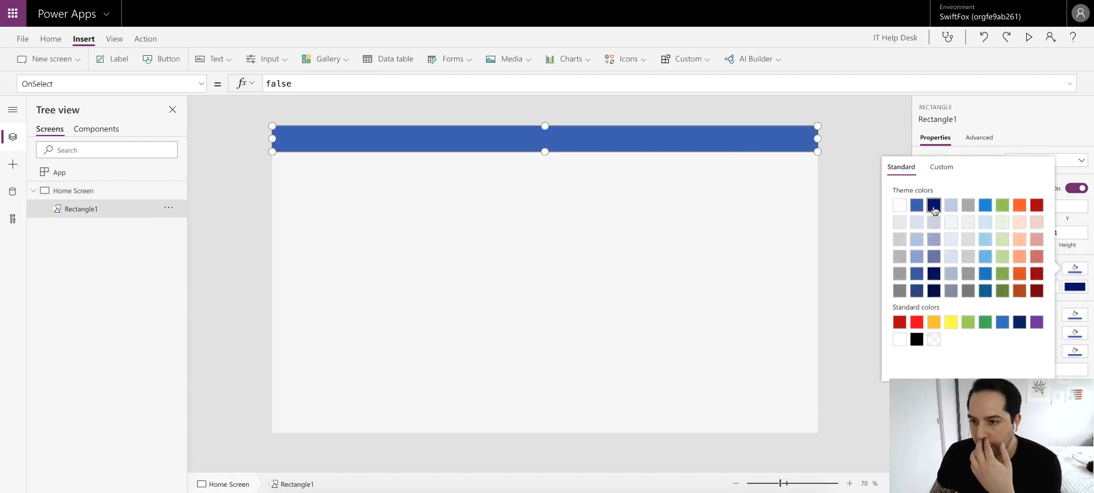
left_click(899, 205)
left_click(857, 125)
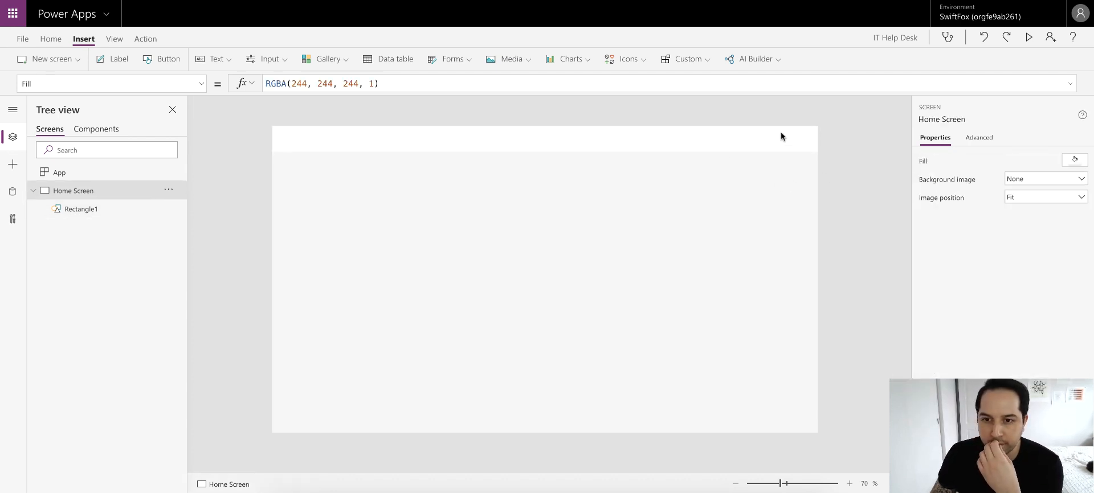
- Review the white bar's HoverFill formula in the expanded formula editor
left_click(725, 139)
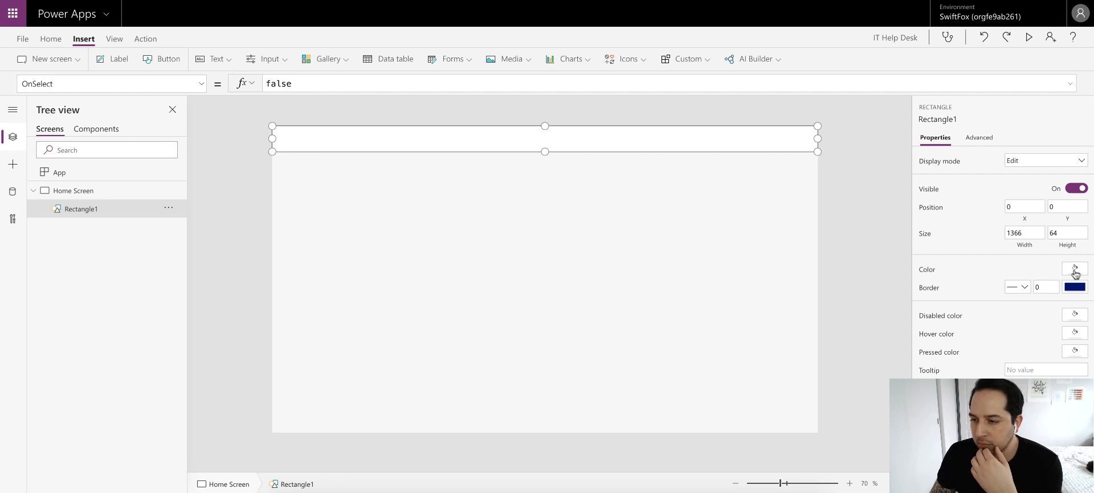
left_click(1074, 333)
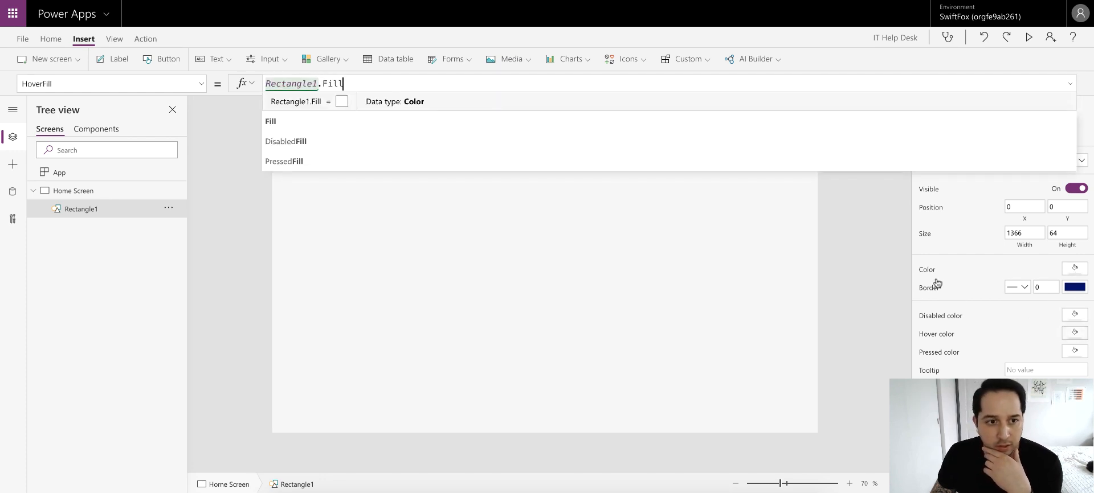
left_click(1070, 84)
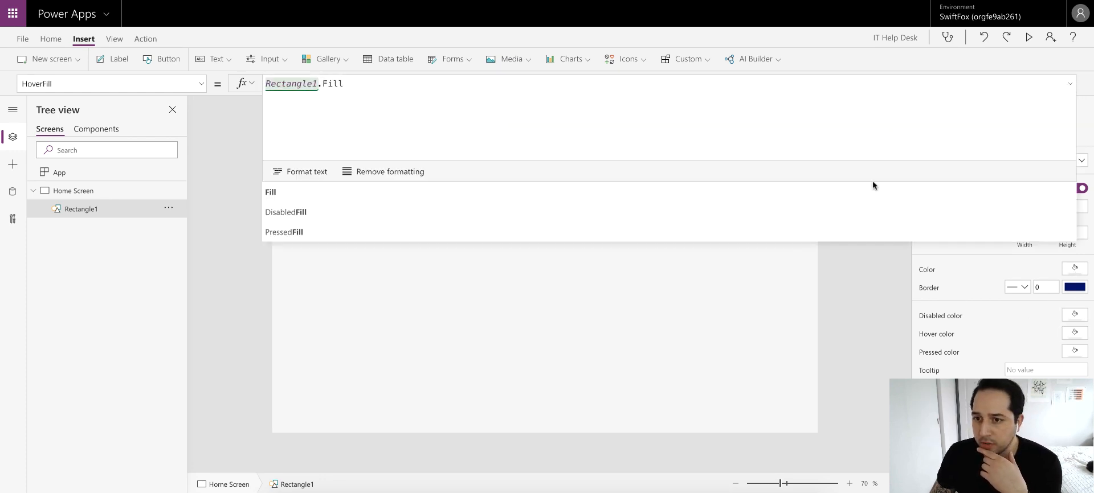
left_click(867, 256)
- Preview the app to check the white bar, return to editing and collapse the expanded formula editor
left_click(1030, 37)
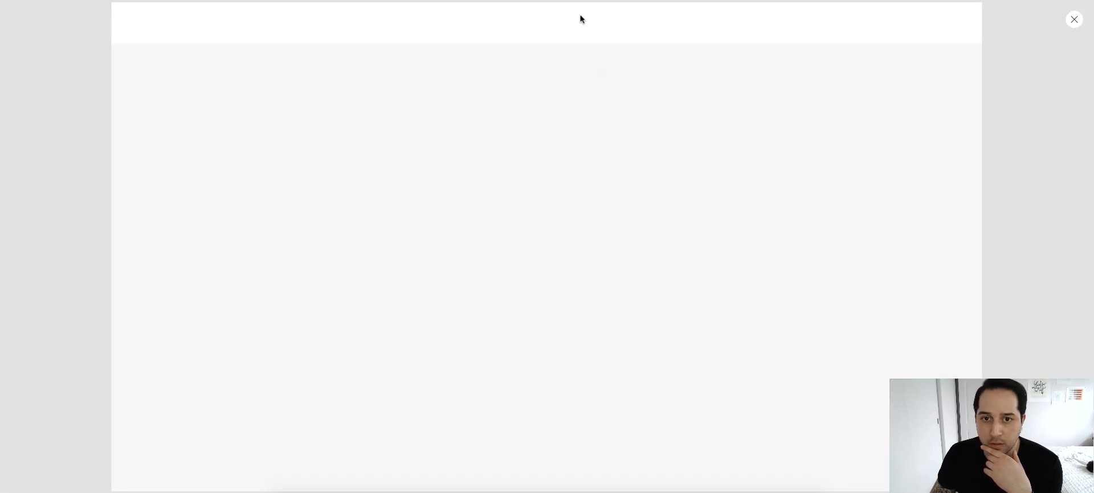
left_click(1073, 19)
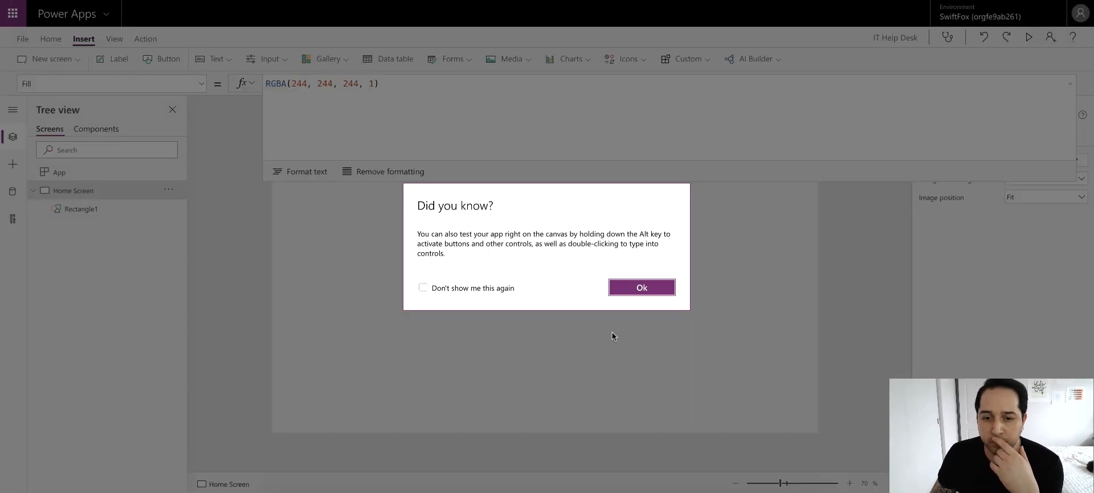
left_click(641, 285)
left_click(1070, 84)
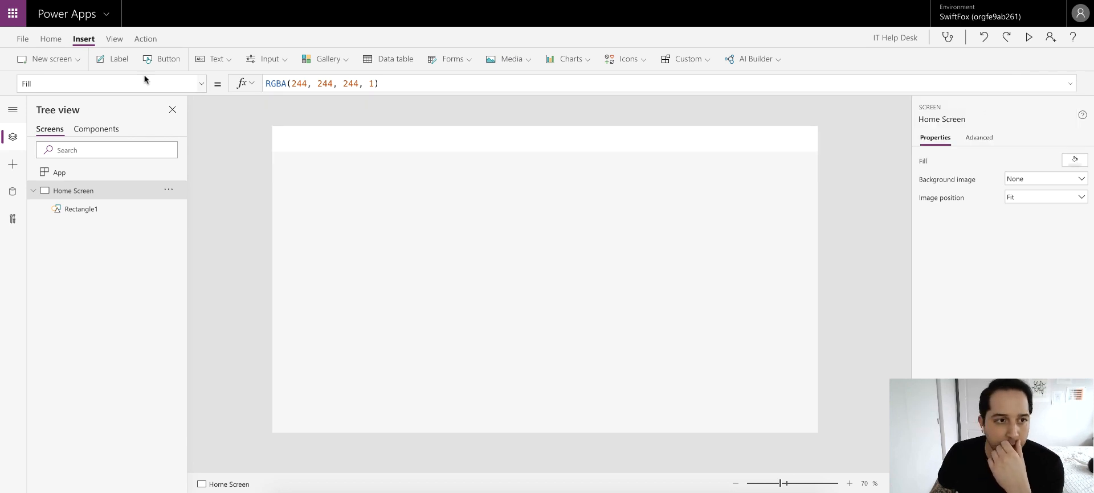
left_click(347, 61)
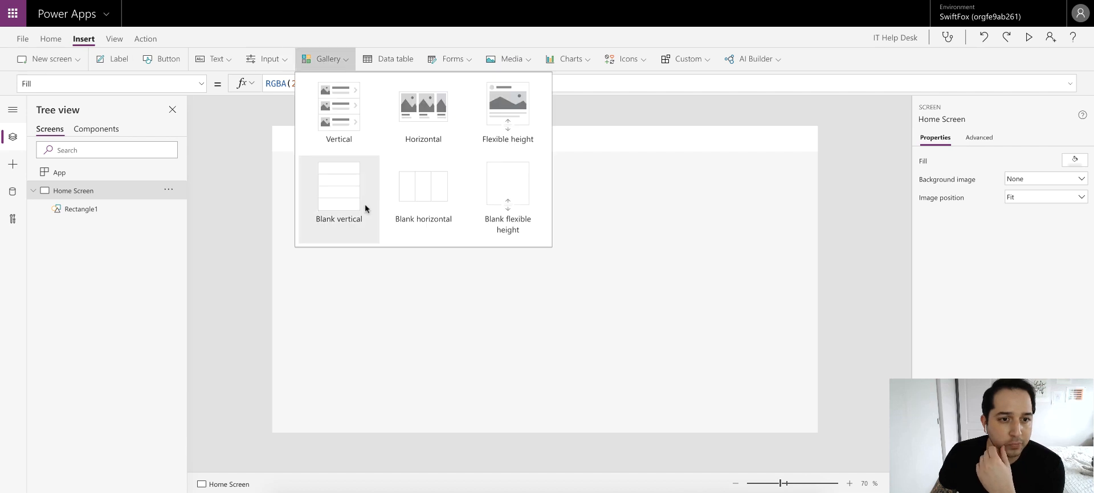
left_click(349, 191)
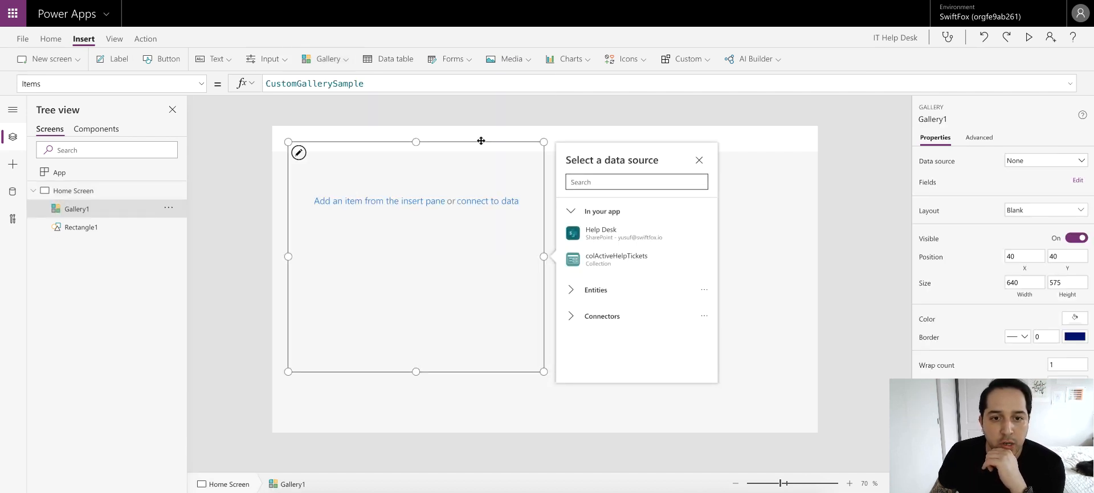
left_click_drag(482, 144, 502, 177)
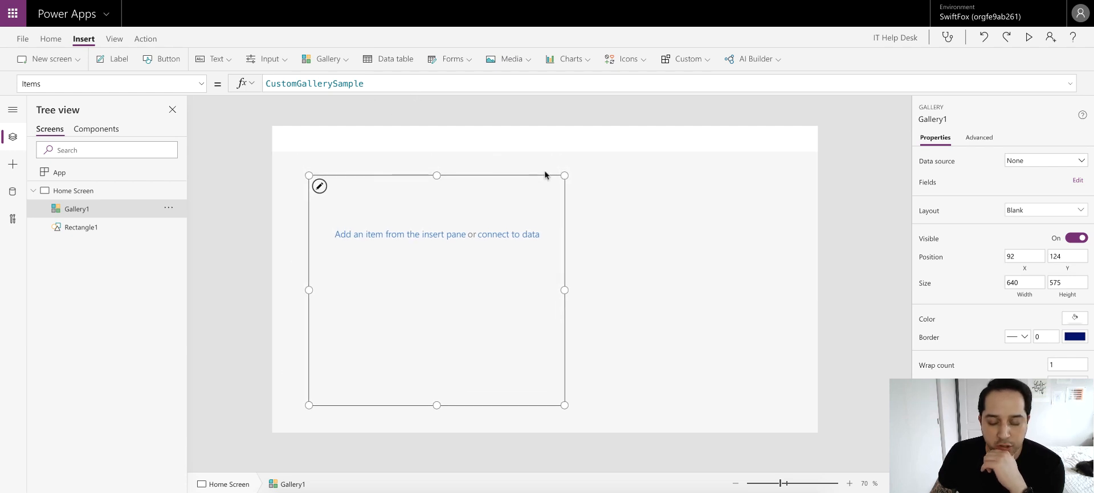
key("Delete")
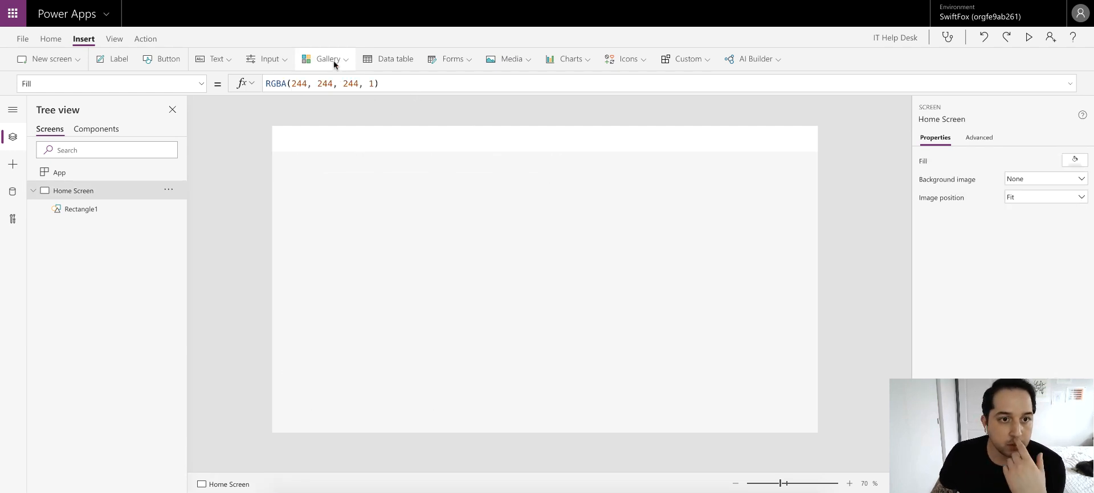
- Insert a vertical gallery with image, title and subtitle layout on the Home Screen
left_click(334, 60)
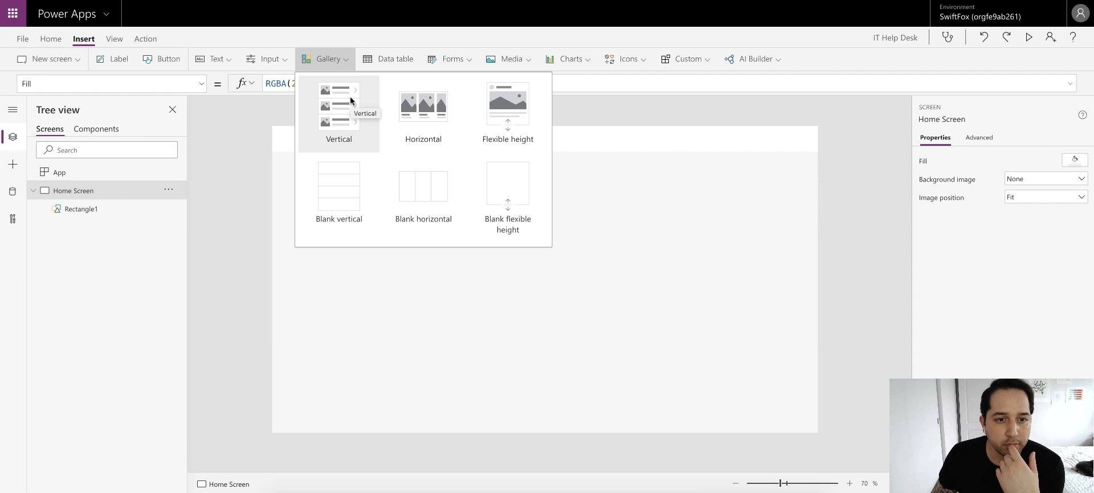
left_click(351, 100)
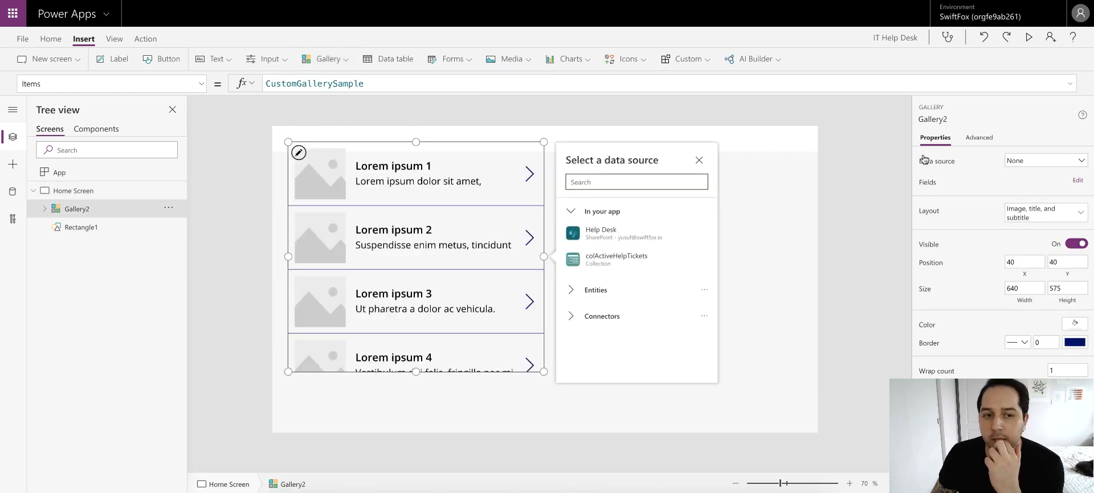
- Set the gallery's data source to the colActiveHelpTickets collection after trying the Help Desk list as its source
left_click(1004, 165)
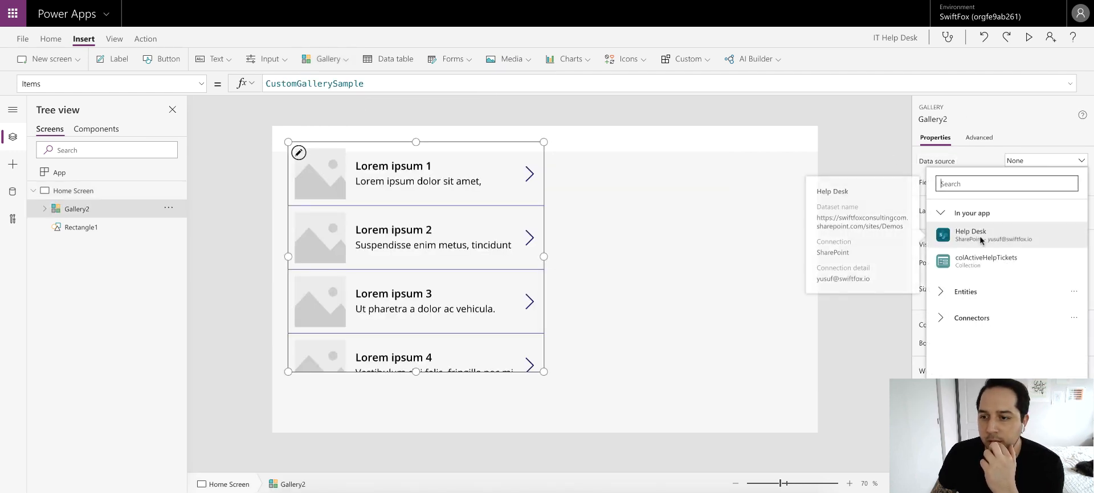
left_click(979, 264)
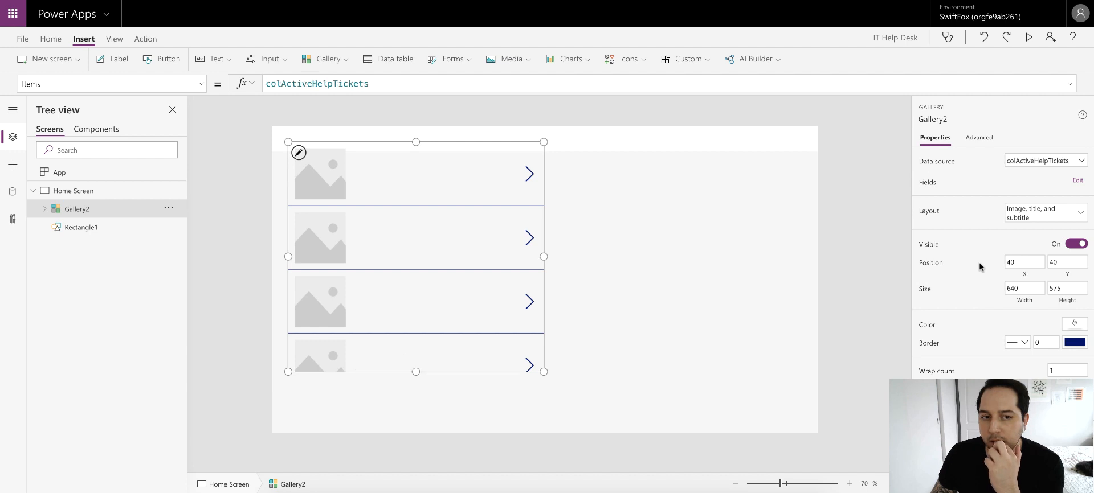
left_click(1057, 166)
left_click(995, 231)
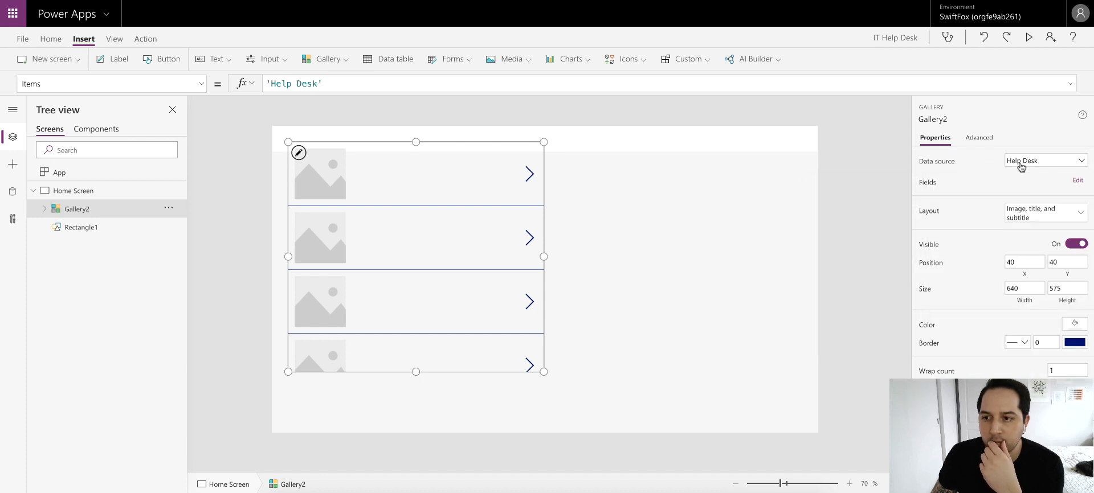
left_click(1018, 165)
left_click(994, 255)
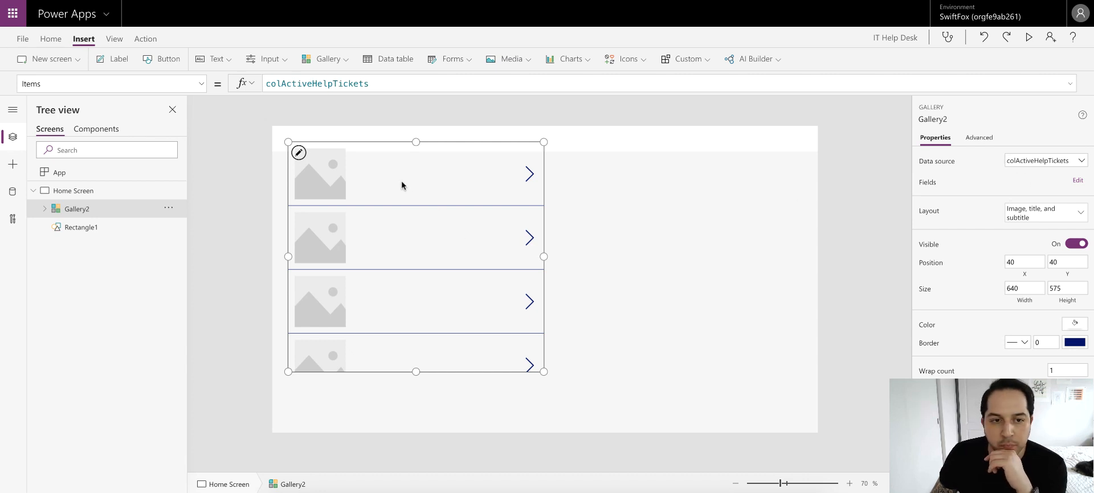
- Check the Text formulas of the gallery's subtitle and title labels, and run the app's OnStart formula
left_click(44, 209)
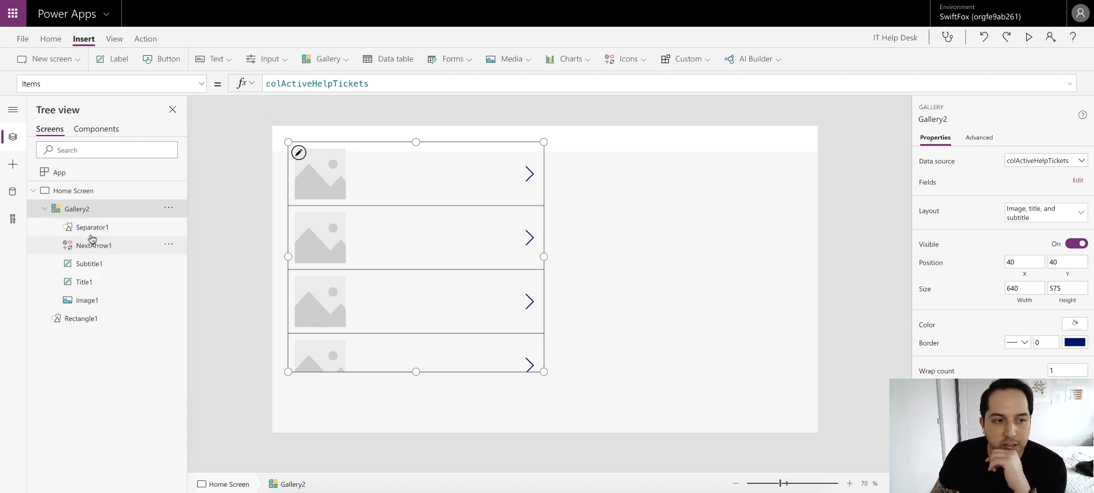
left_click(102, 265)
left_click(97, 284)
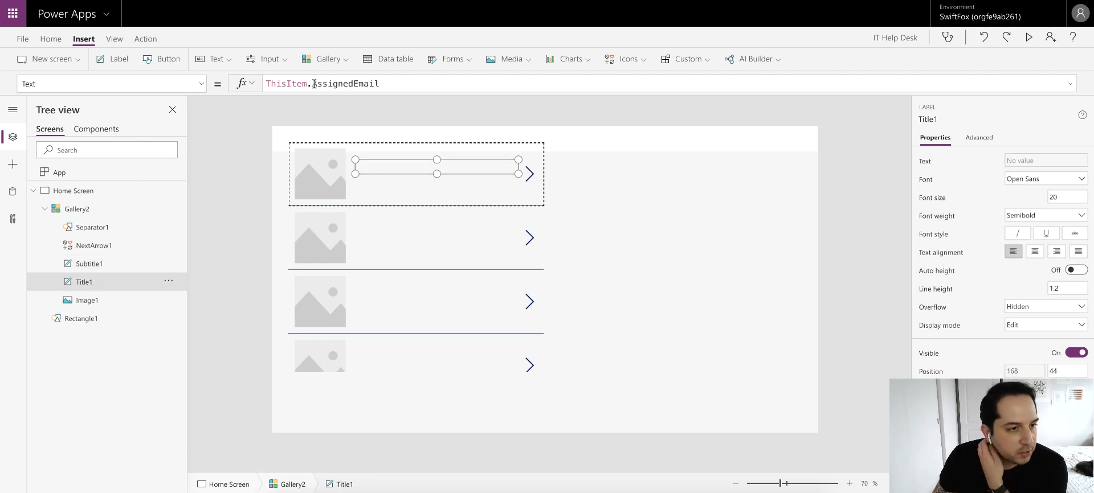
left_click(137, 176)
right_click(134, 176)
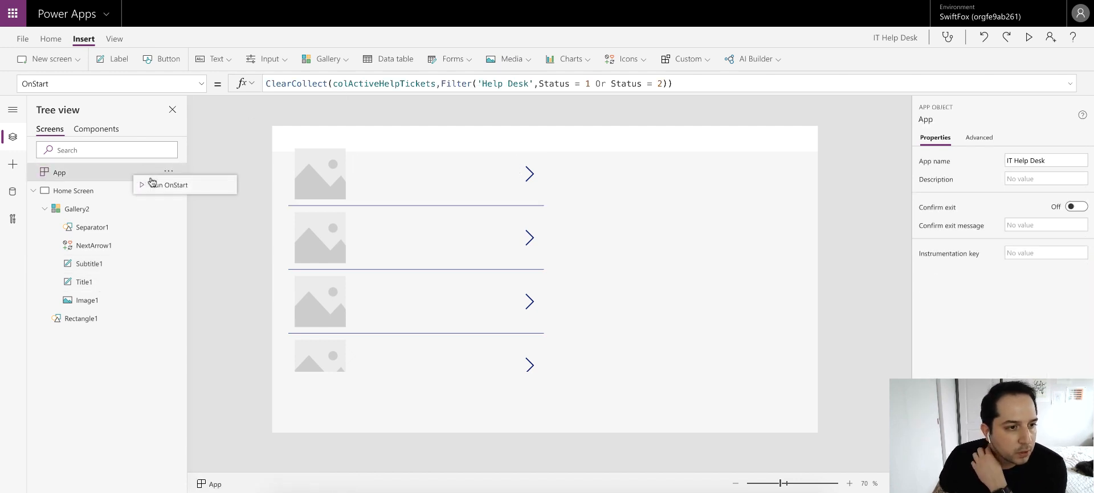
left_click(153, 184)
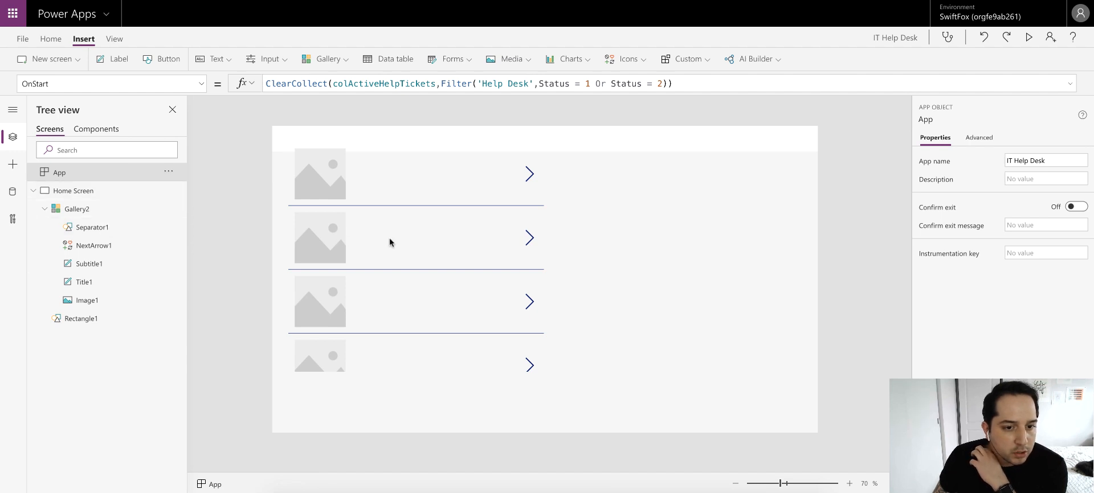
- Preview the app to check the ticket gallery's rows and return to editing the Home Screen
left_click(1028, 37)
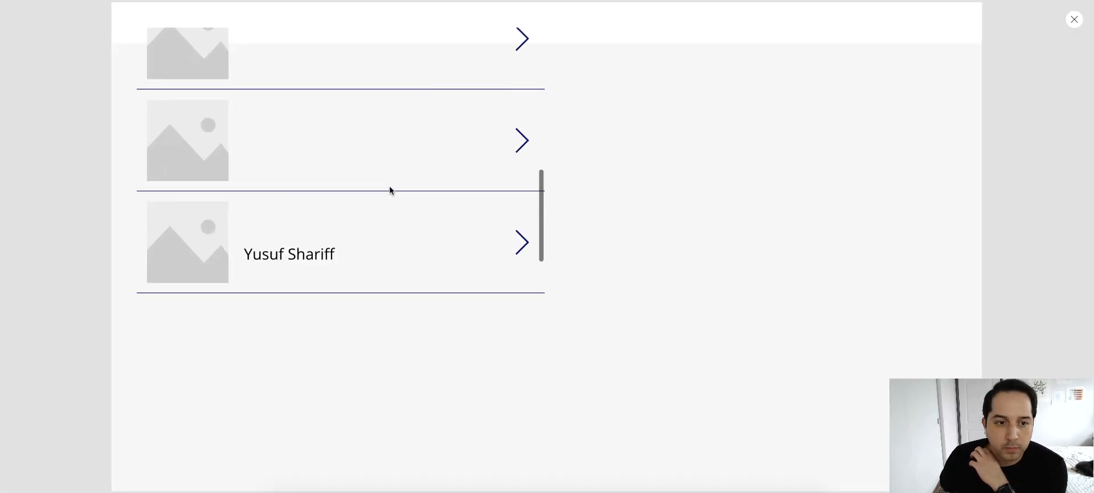
left_click(1074, 20)
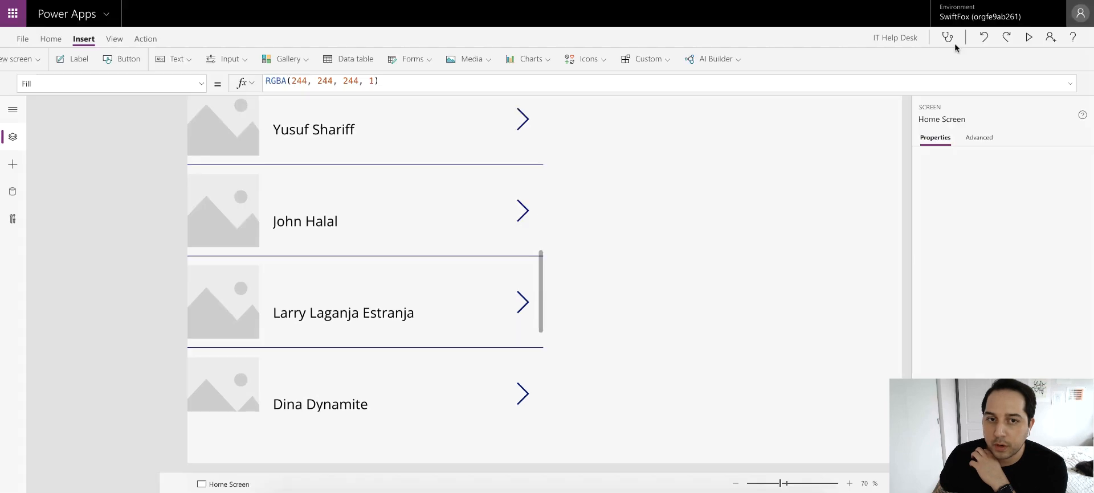
left_click(625, 291)
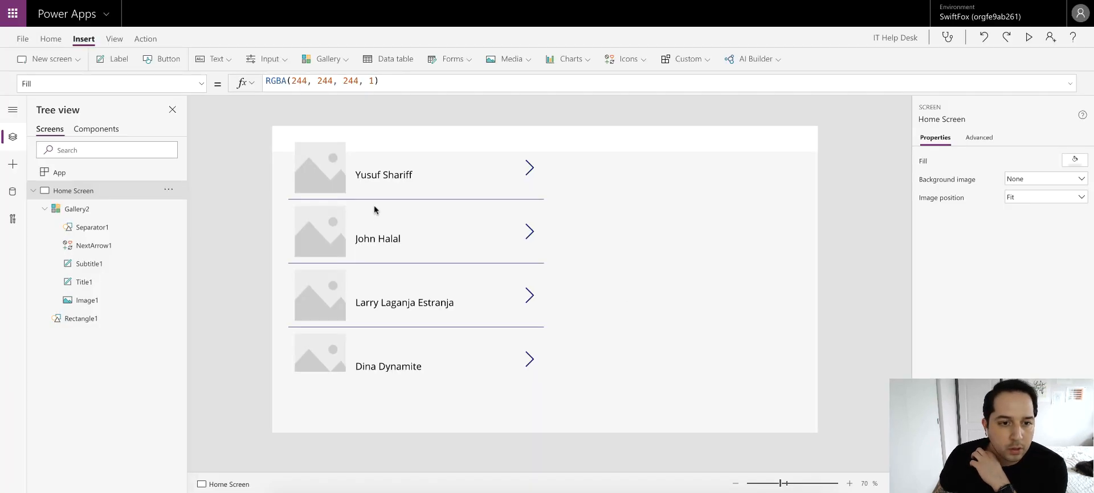
- Set the Text formula of the gallery's title label to ThisItem.Title
left_click(381, 179)
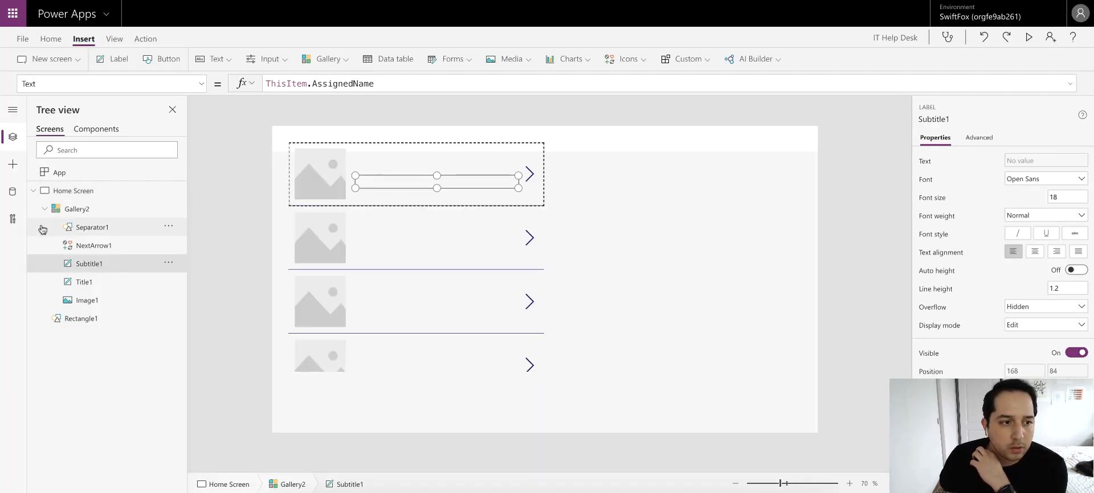
left_click(89, 282)
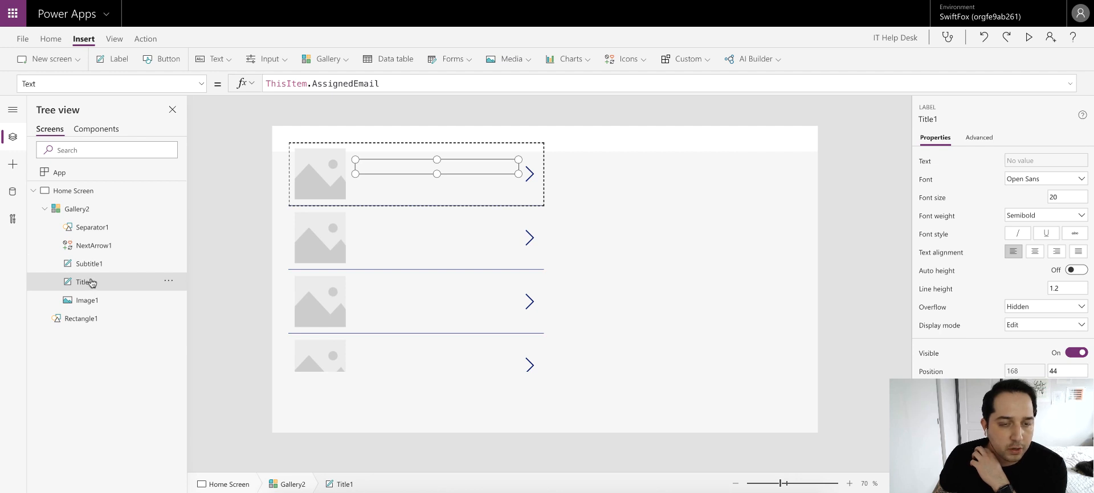
left_click(89, 264)
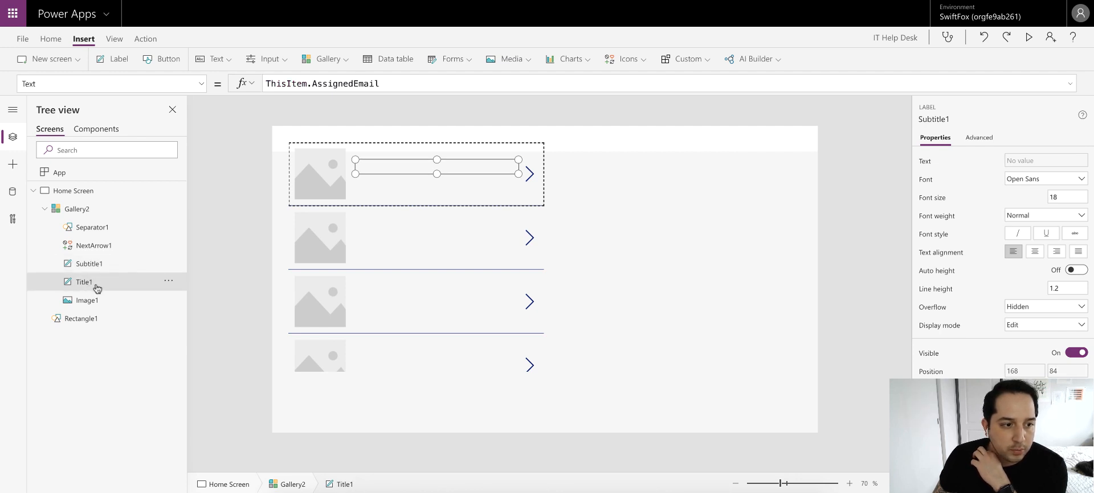
double_click(314, 84)
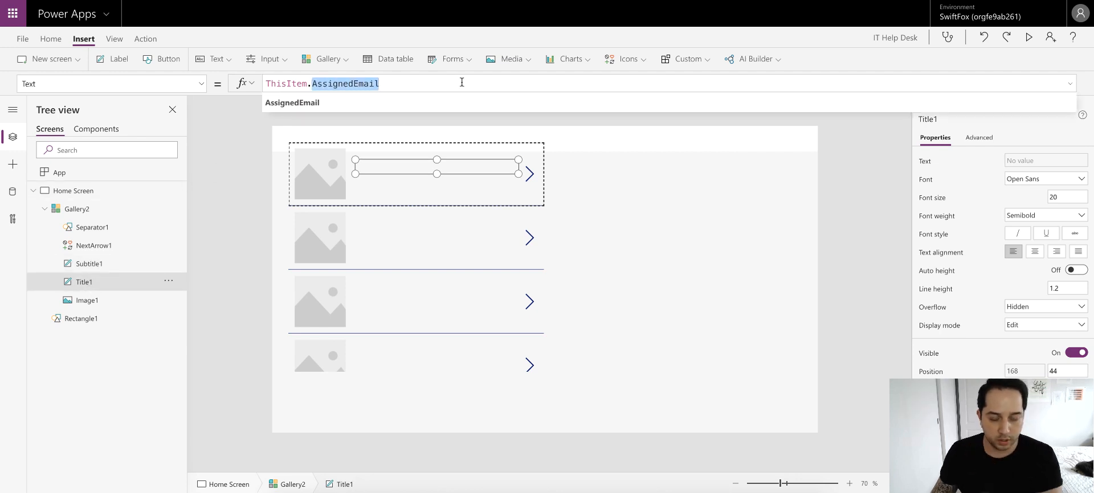
type("tit")
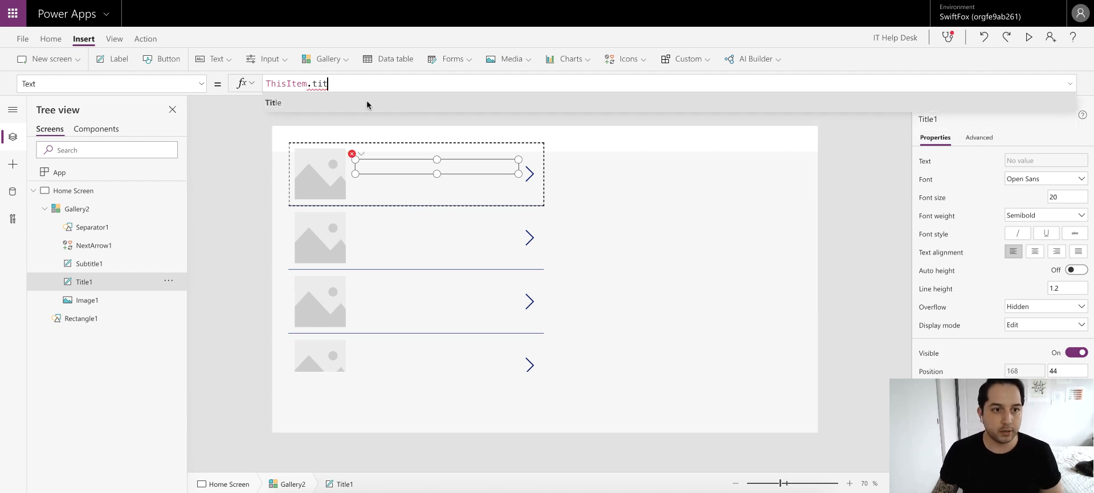
left_click(367, 102)
- Set the Text formula of the gallery's subtitle label to ThisItem.SubmittedByName
left_click(113, 265)
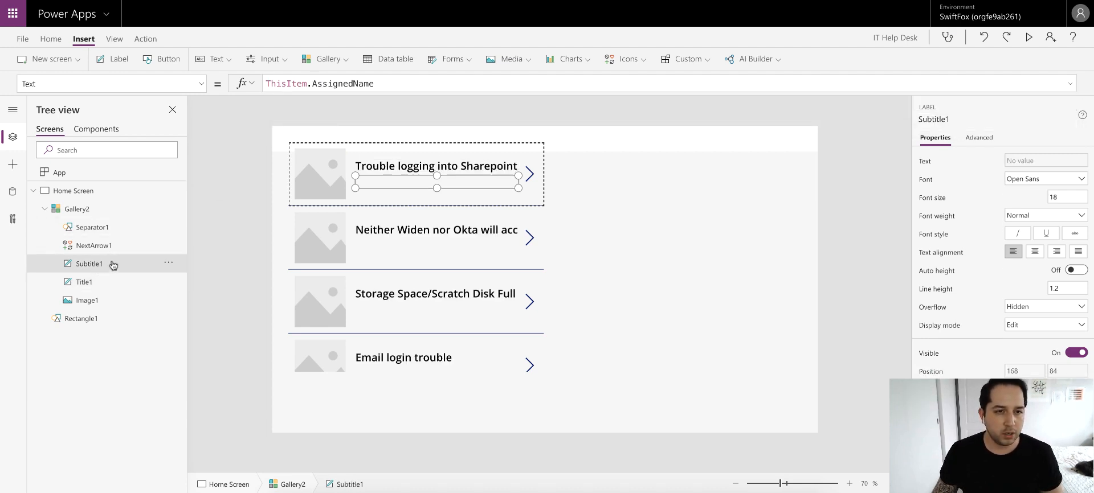
left_click_drag(312, 84, 446, 83)
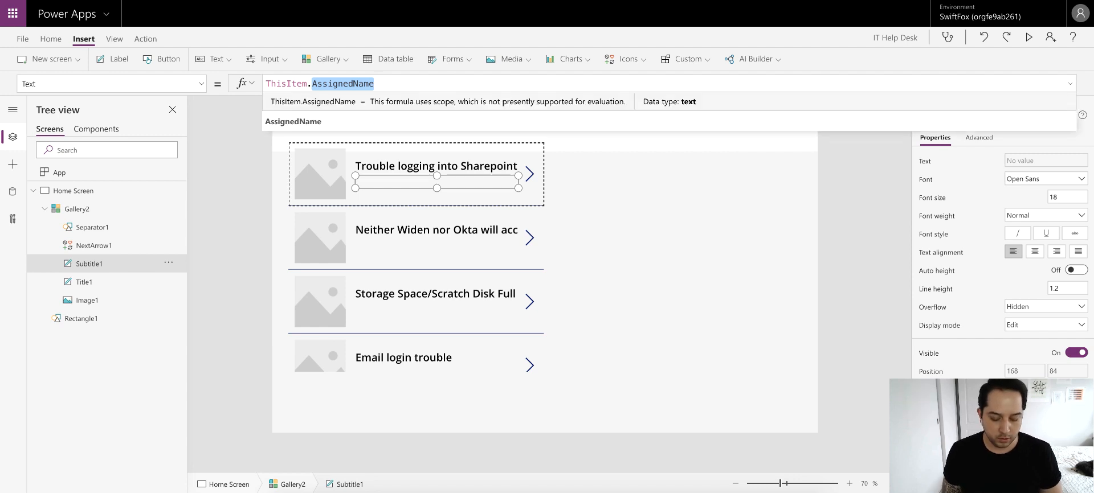
type("sub")
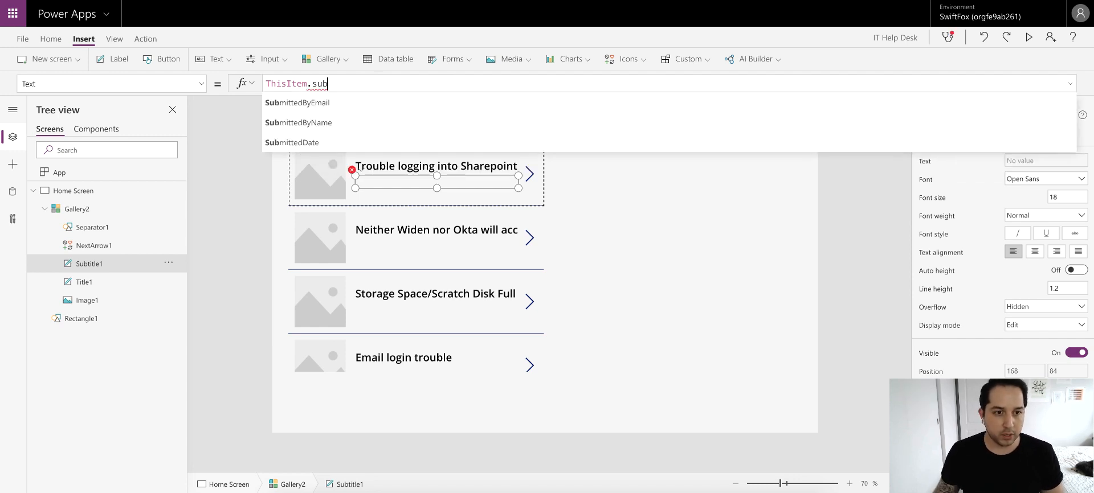
left_click(409, 122)
left_click(826, 140)
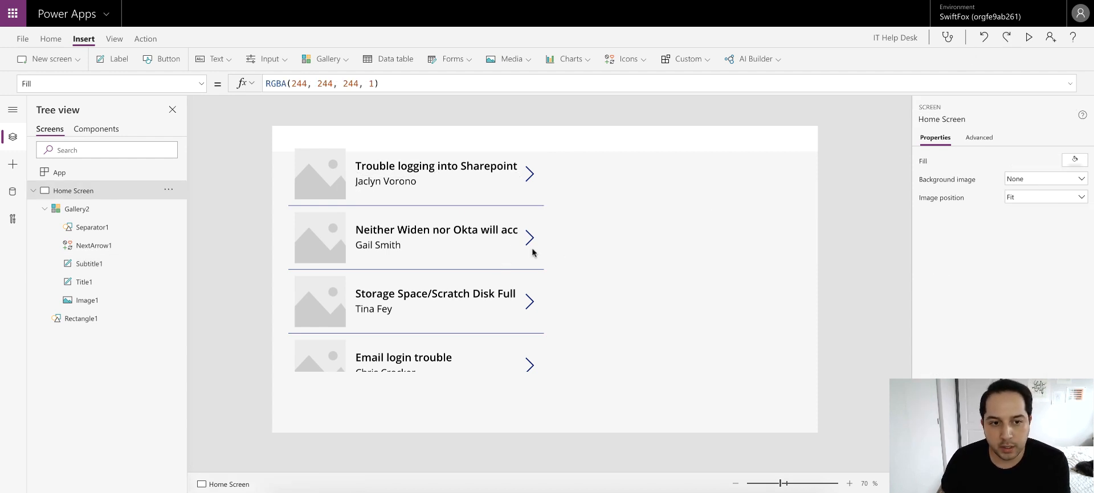
- Move the gallery below the white bar to about X 240, Y 104 and enlarge it to about 885 by 664
left_click(99, 211)
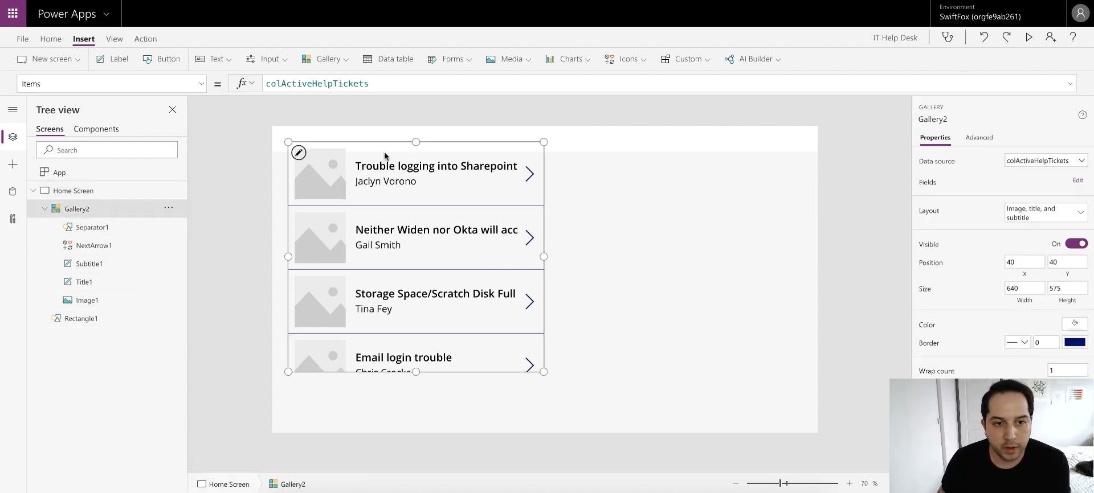
left_click_drag(377, 141, 457, 166)
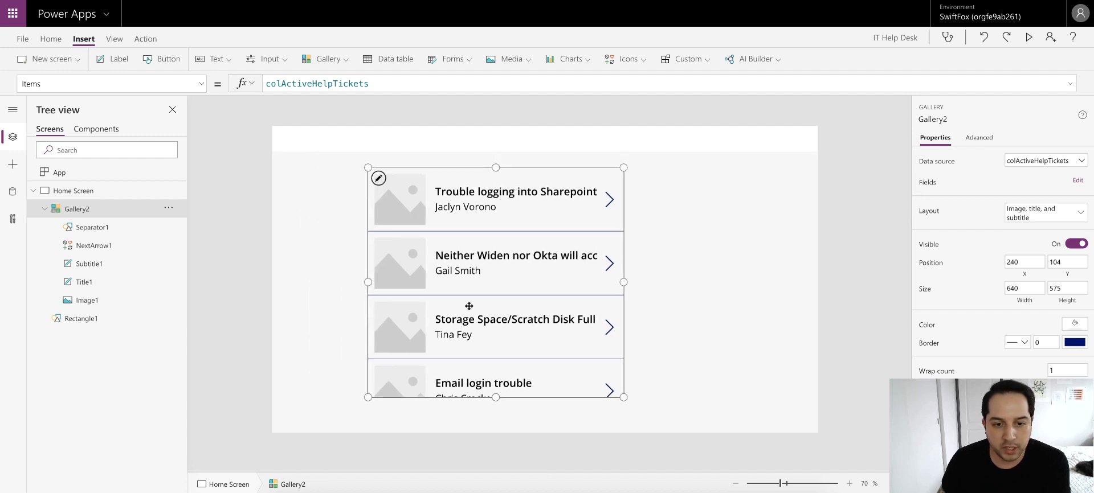
left_click_drag(488, 400, 504, 456)
left_click_drag(627, 300, 724, 298)
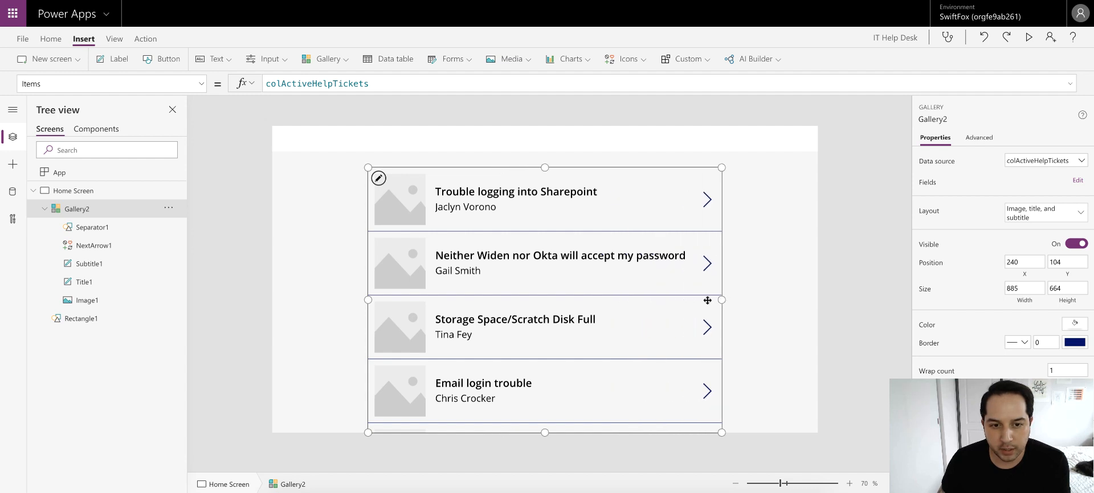
left_click(759, 232)
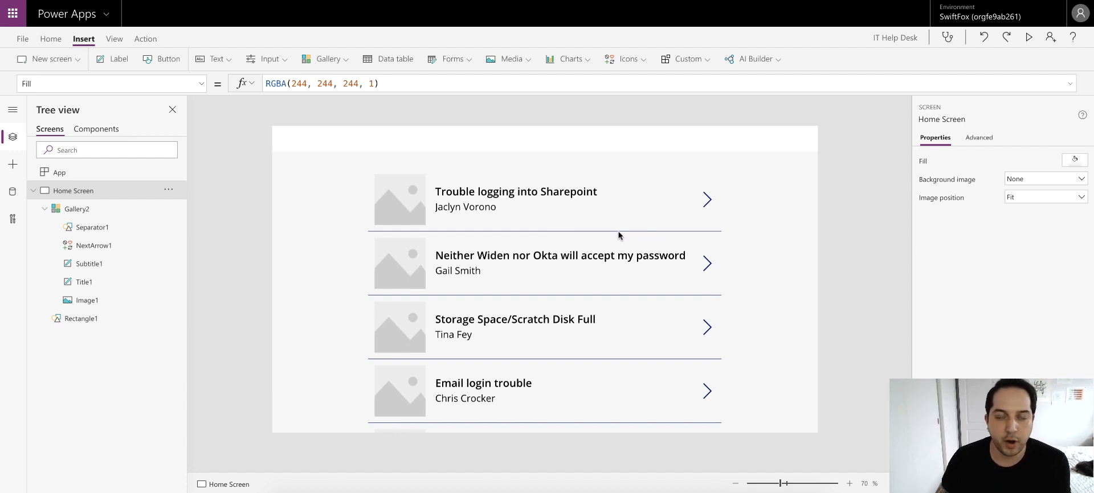
- Inspect the OnSelect formula of the next-arrow icon in the gallery's first row
left_click(708, 199)
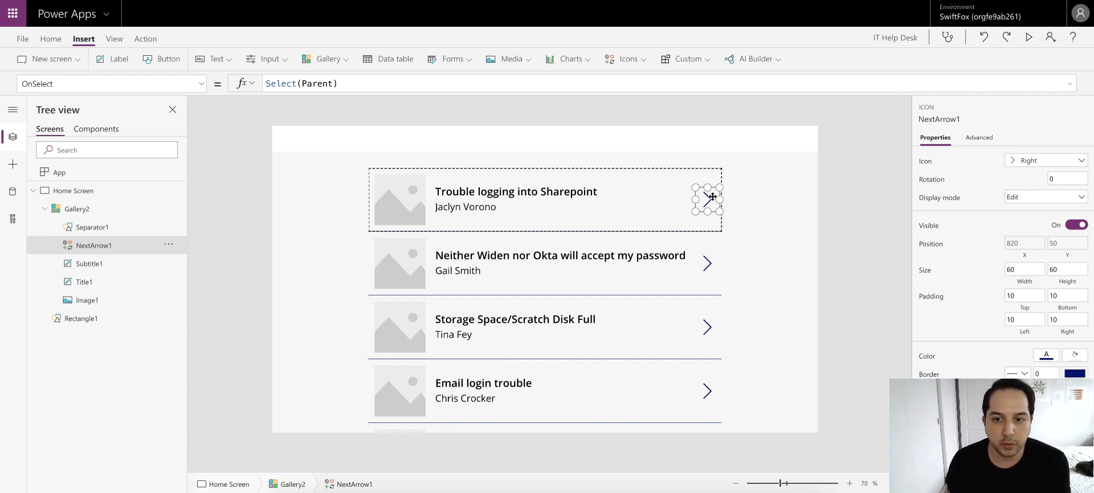
left_click(810, 194)
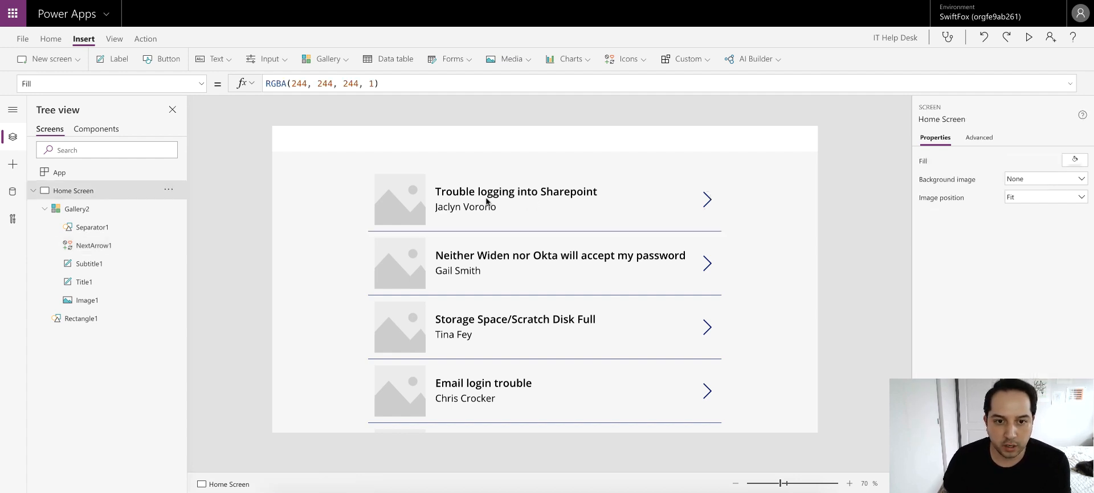
left_click(709, 199)
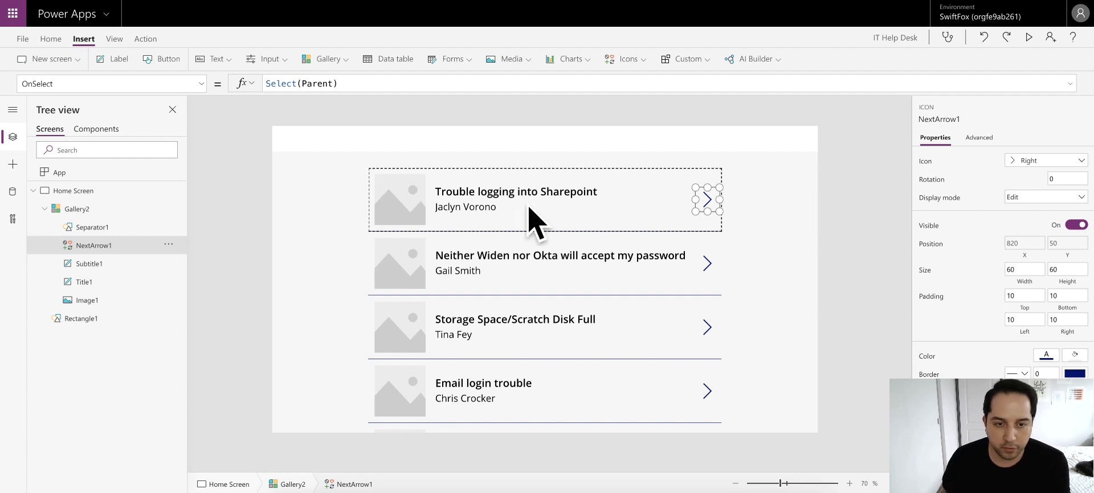
left_click(794, 194)
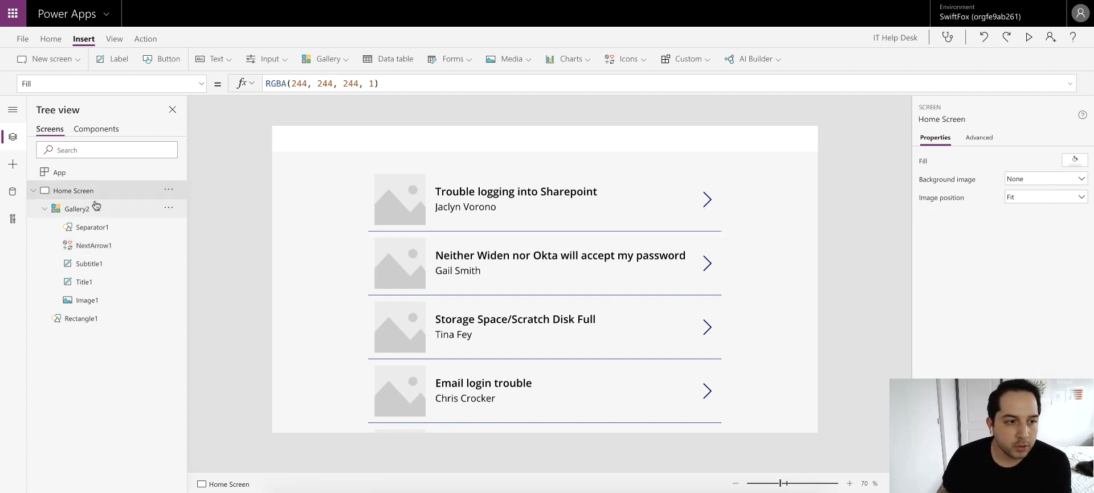
- Delete the ticket gallery from the Home Screen
left_click(122, 211)
right_click(128, 214)
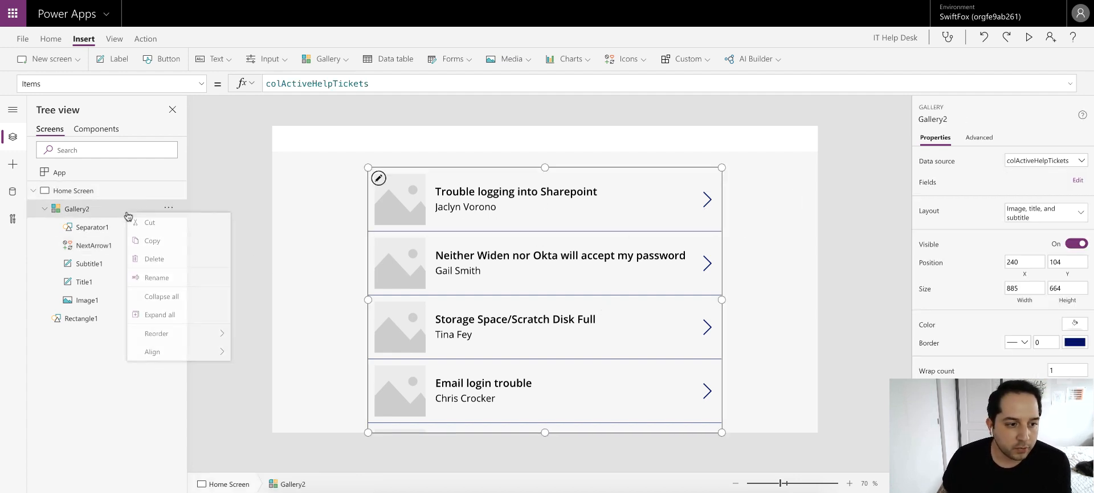
left_click(165, 260)
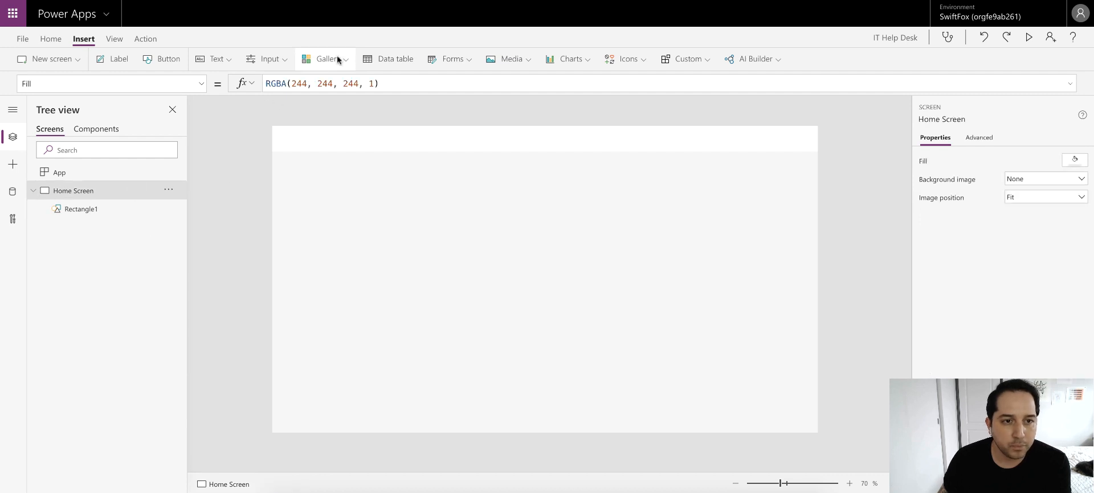
- Rename the white bar's rectangle as recTopHeader
double_click(91, 211)
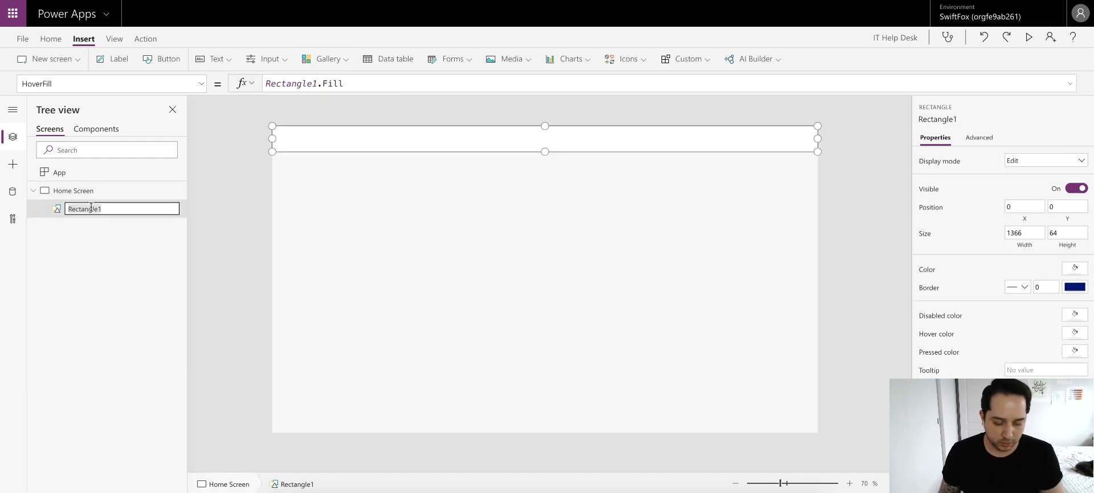
type("recT")
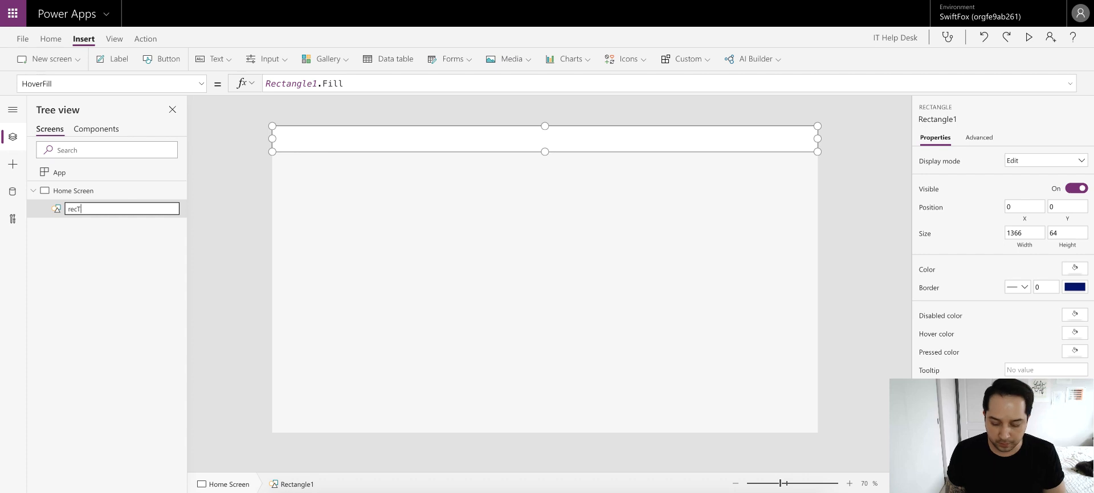
type("opHeader")
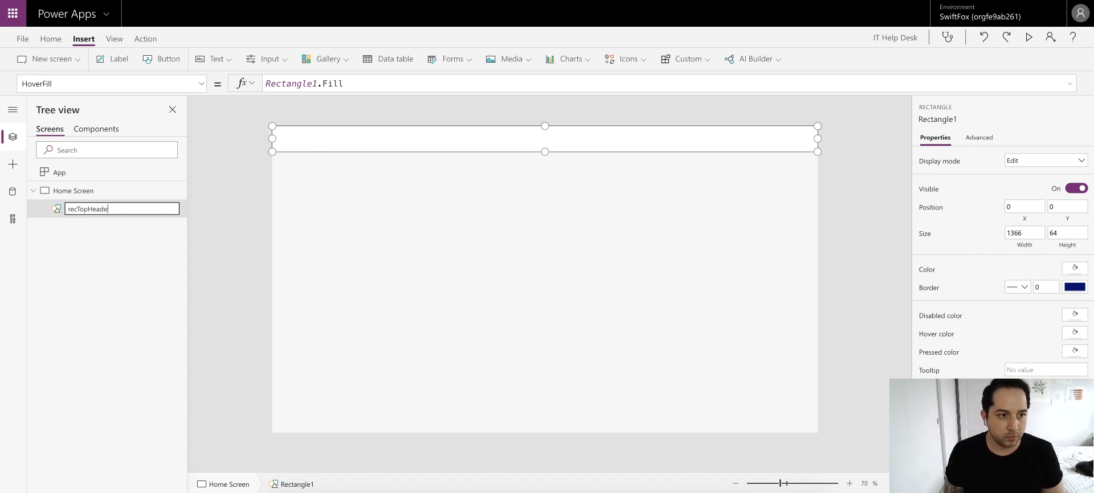
key("Return")
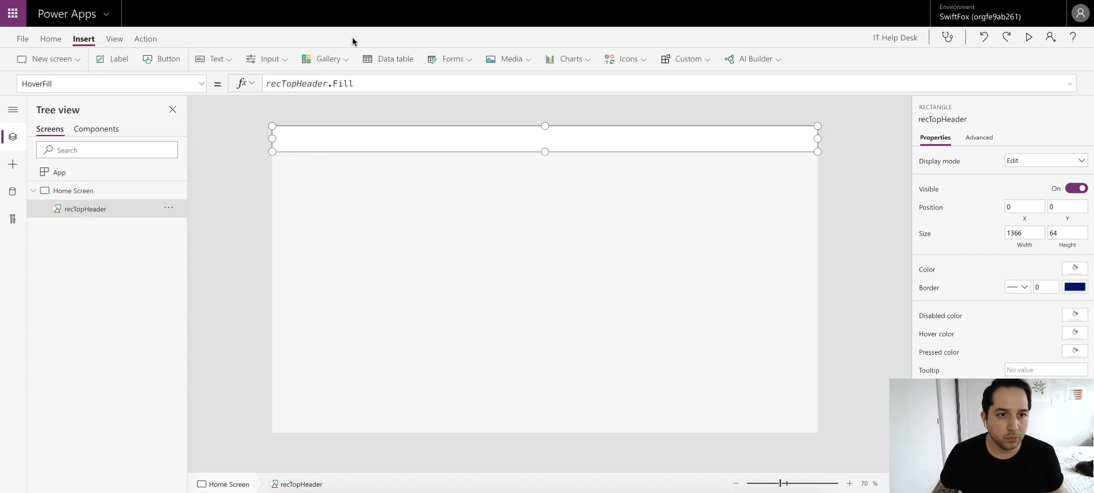
- Insert a blank vertical gallery on the Home Screen
left_click(344, 59)
left_click(347, 179)
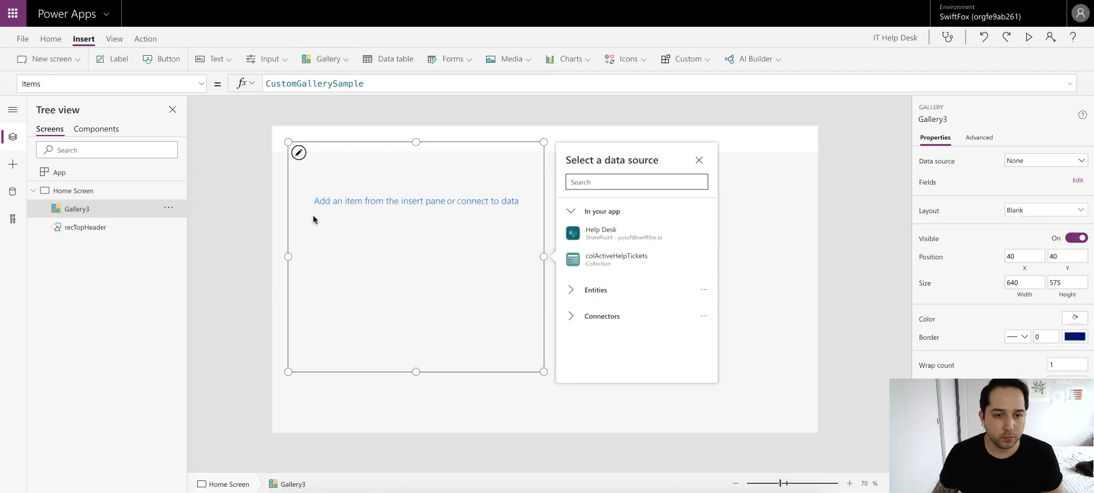
- Rename the recTopHeader rectangle as galActiveTickets
double_click(91, 228)
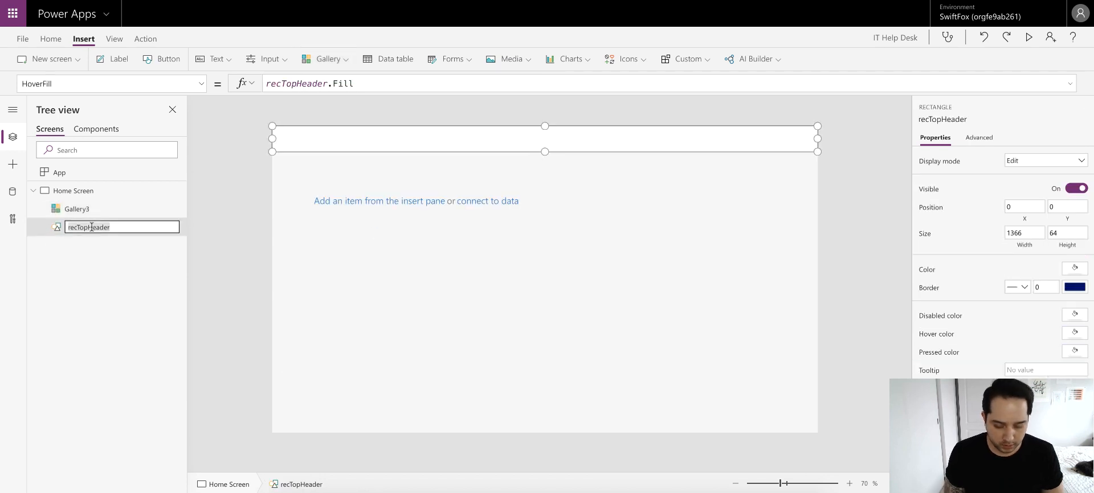
type("gal")
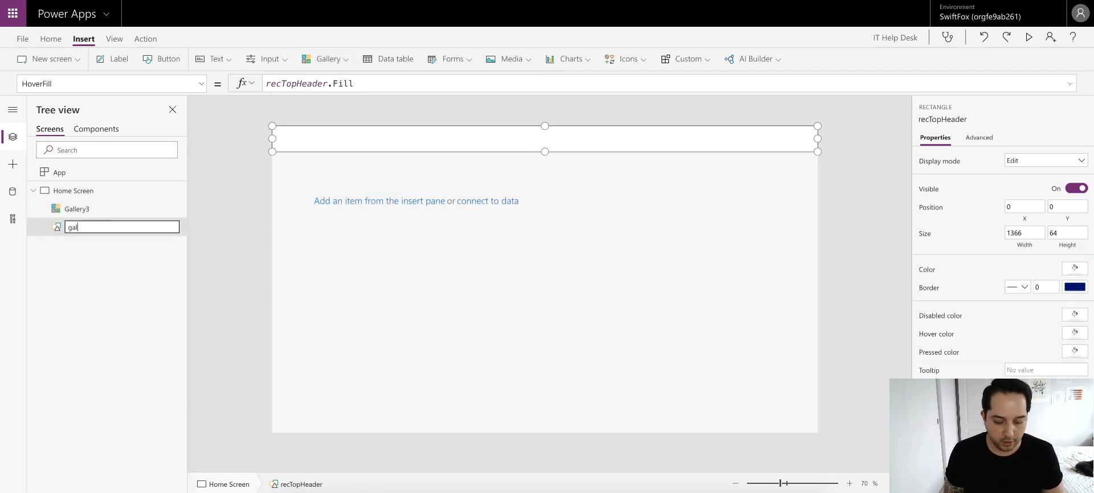
type("ActiveTicket")
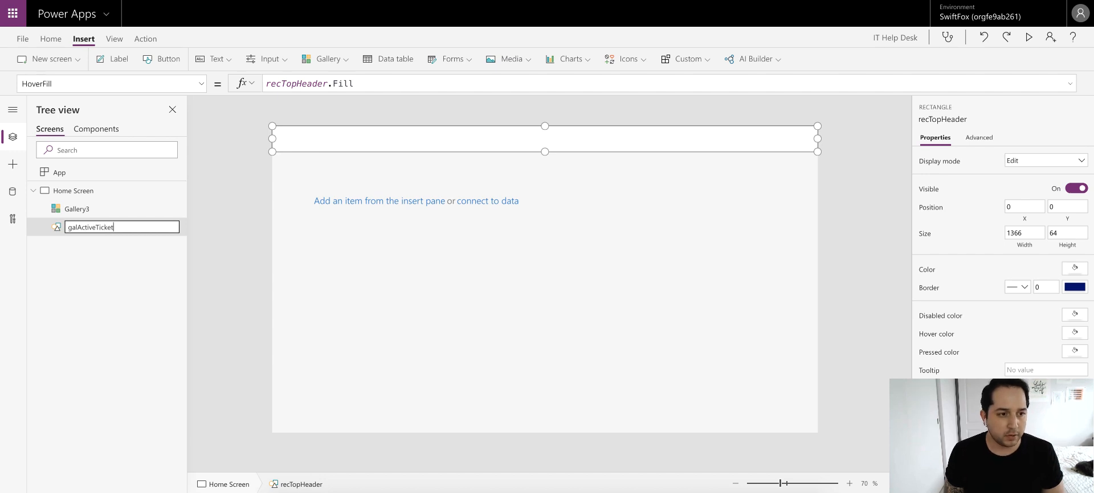
type("s")
key("Return")
- Move the blank gallery below the white header to X 124, Y 100 and widen it to about 1211
left_click(388, 278)
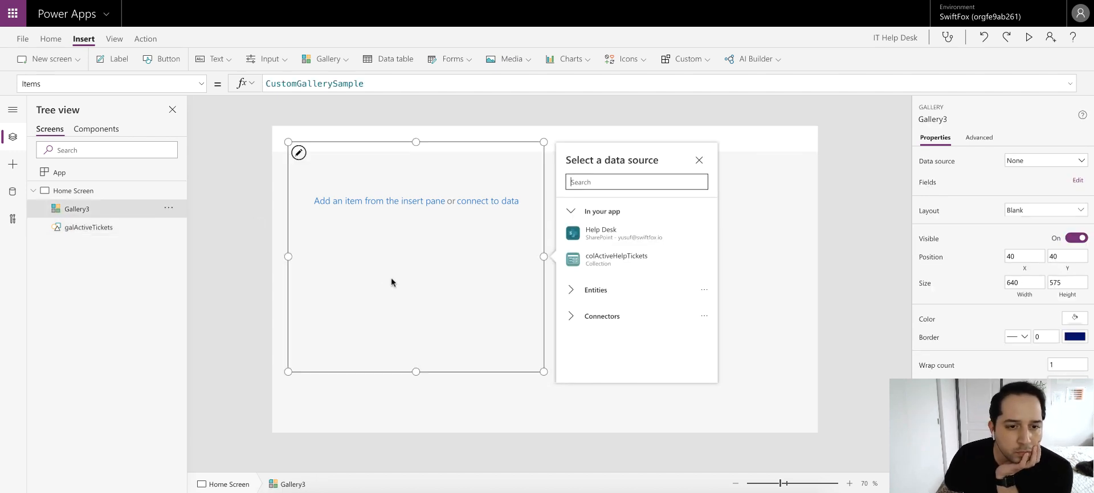
left_click_drag(468, 143, 501, 167)
left_click_drag(578, 280, 805, 282)
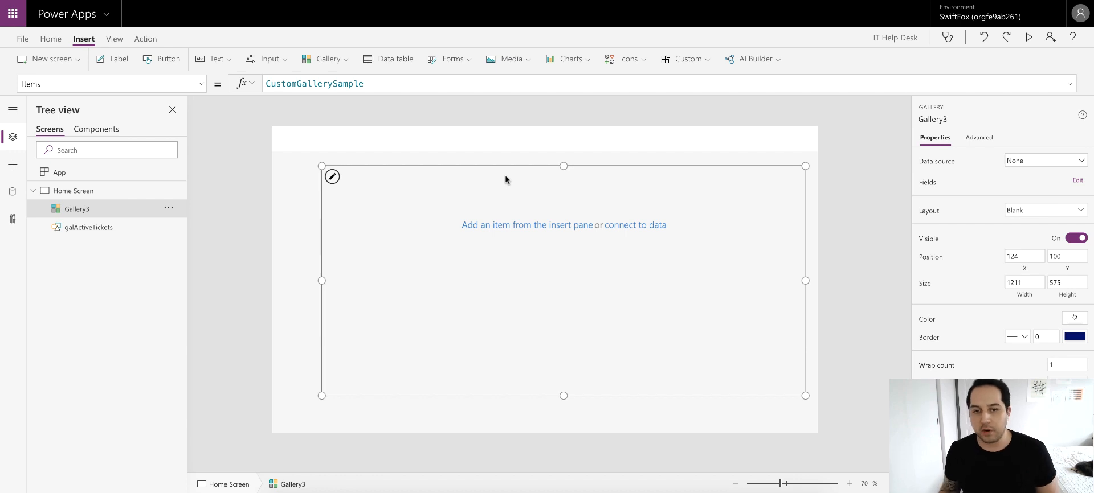
left_click(301, 180)
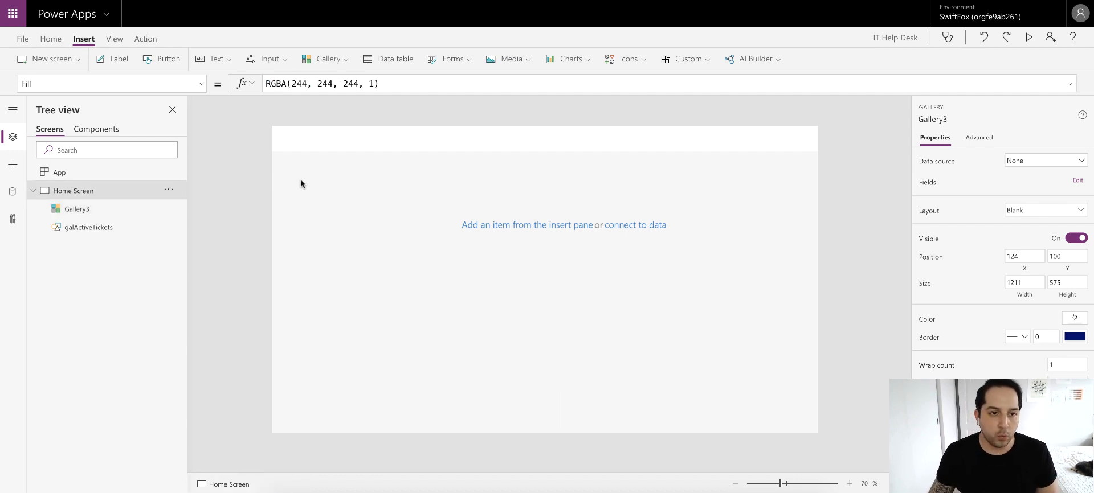
- Insert a rectangle shape on the Home Screen
left_click(645, 59)
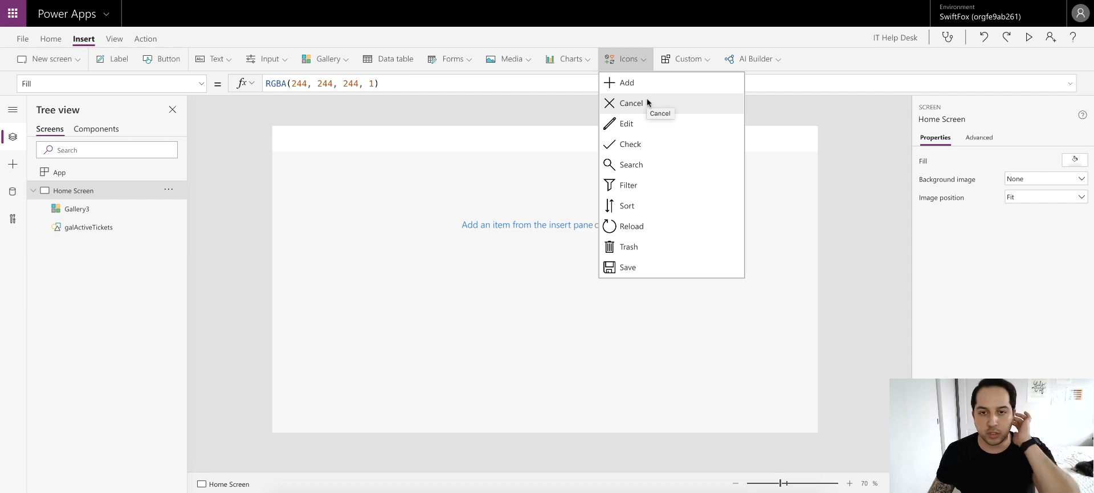
scroll(649, 102, "down", 10)
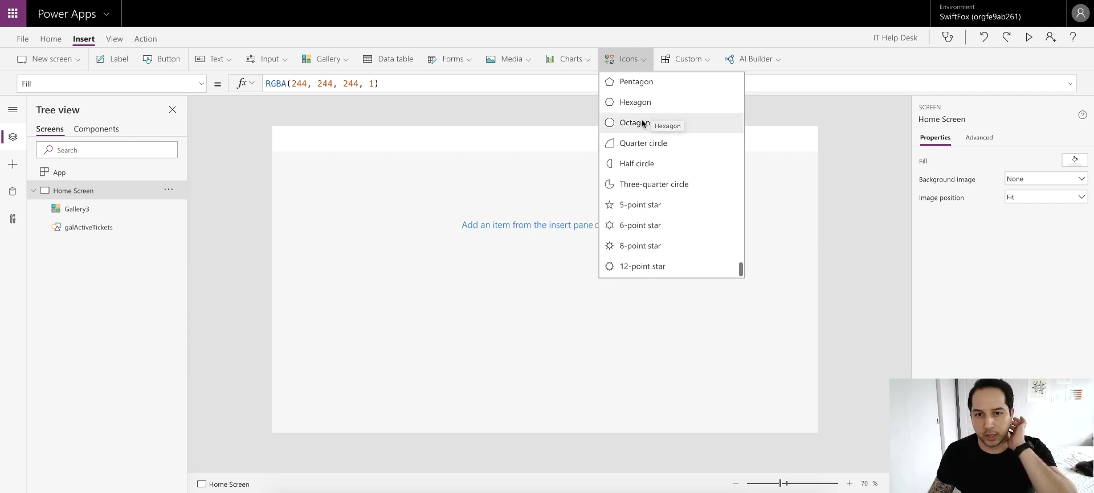
scroll(649, 122, "up", 2)
left_click(640, 84)
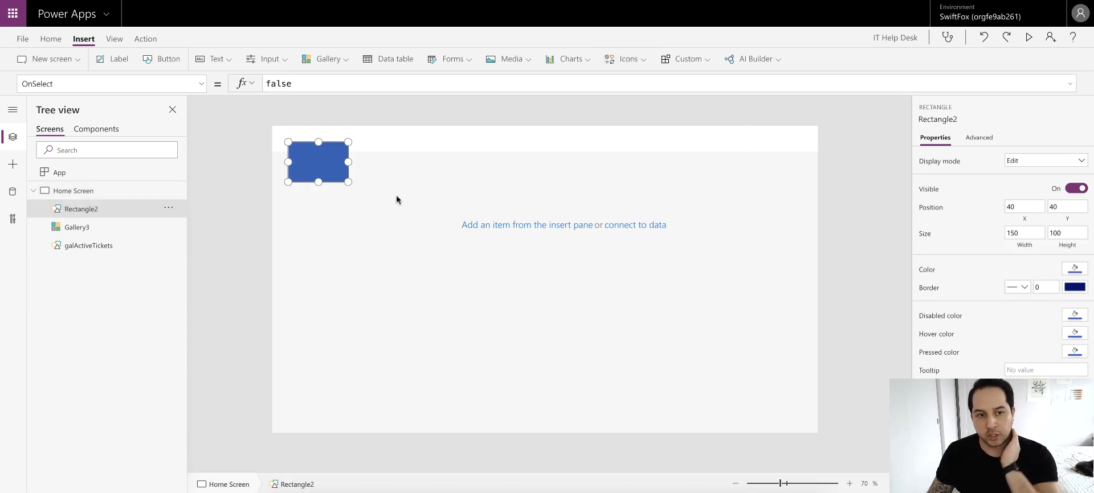
- Give the new rectangle a red border of thickness 1 and a transparent fill
left_click(1047, 287)
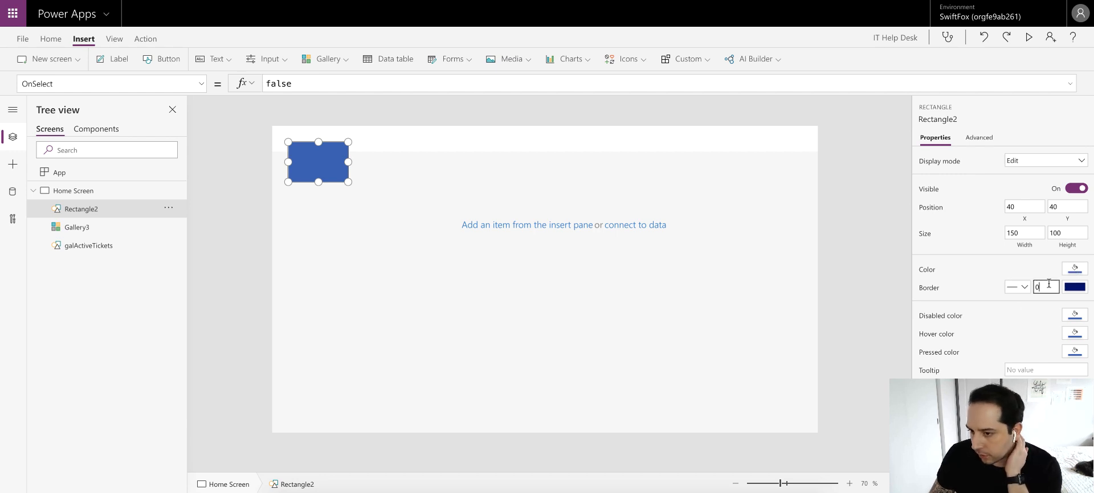
type("1")
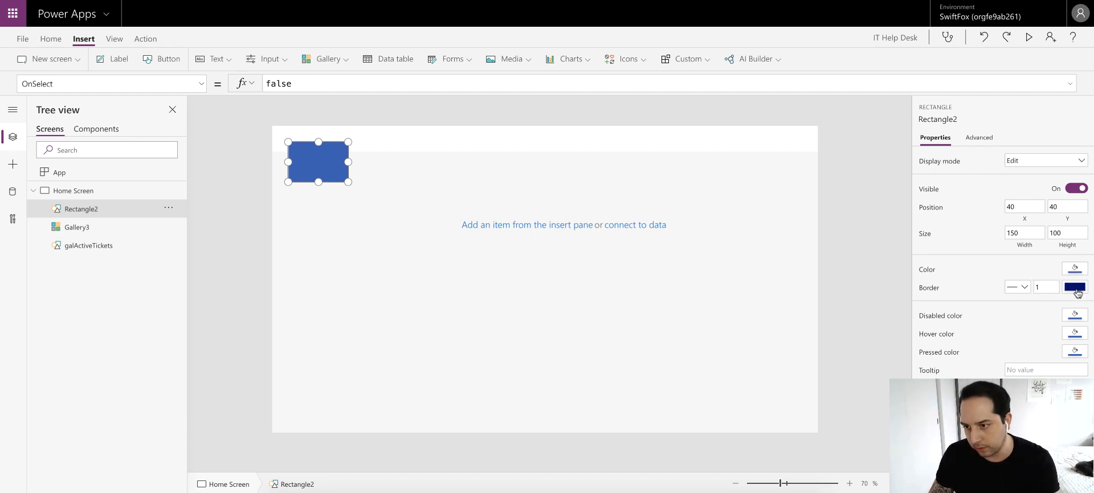
left_click(1076, 289)
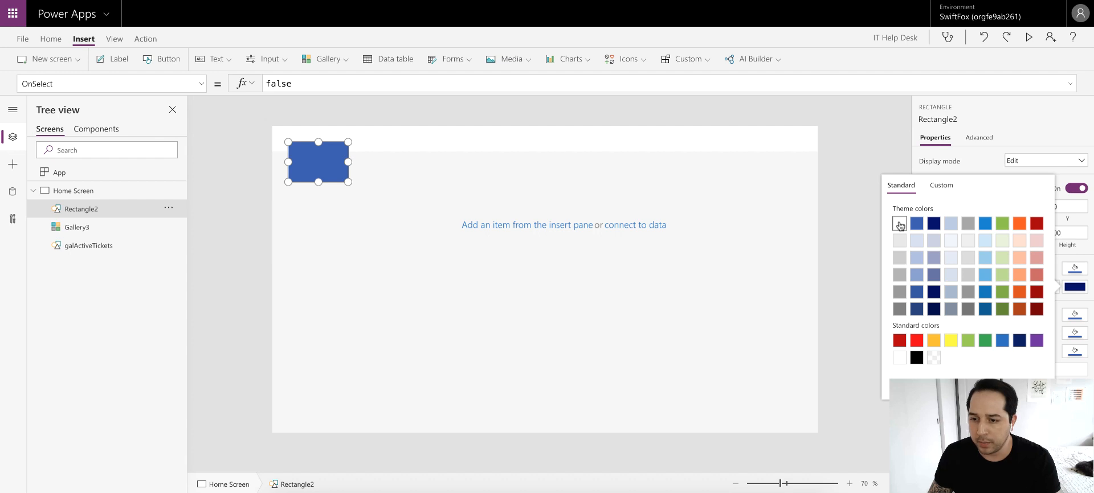
left_click(916, 340)
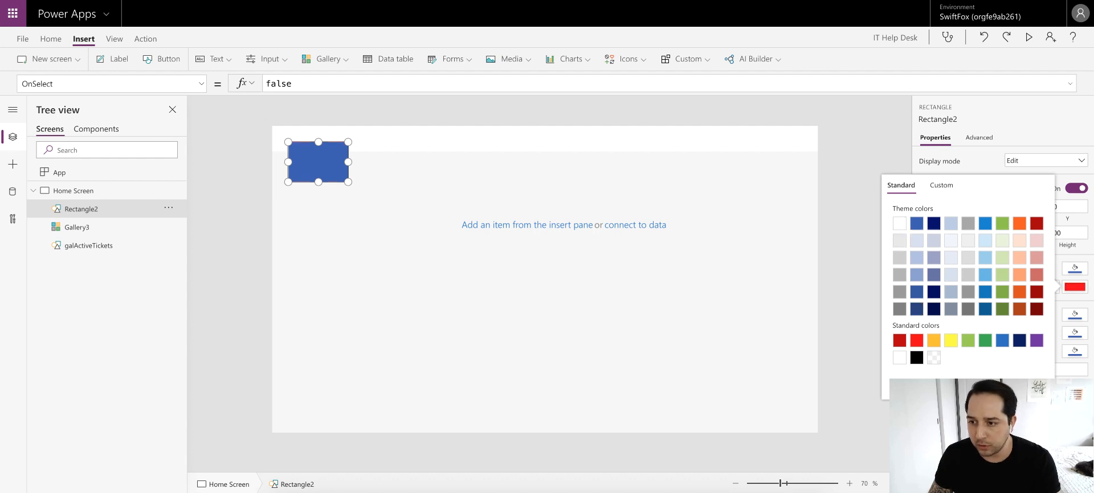
left_click(1075, 270)
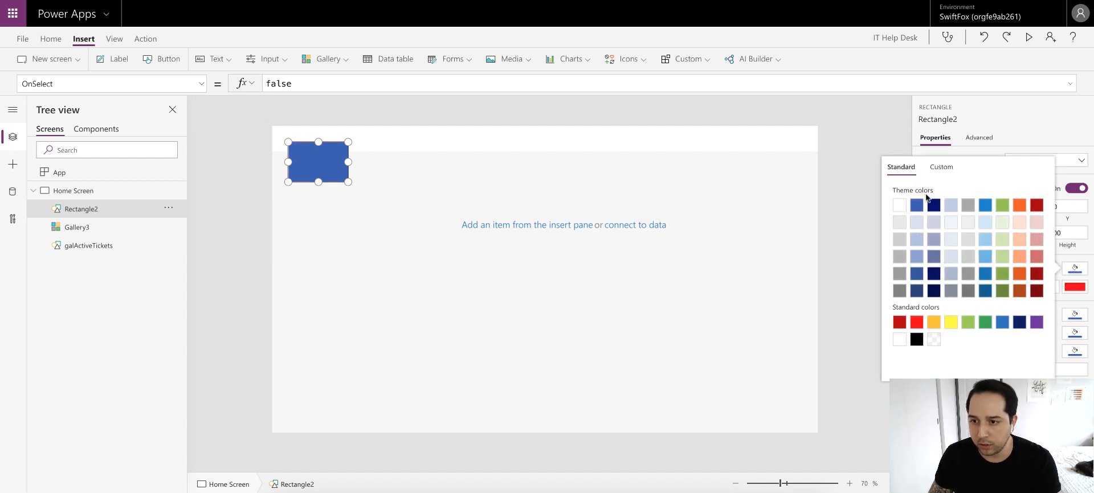
left_click(932, 339)
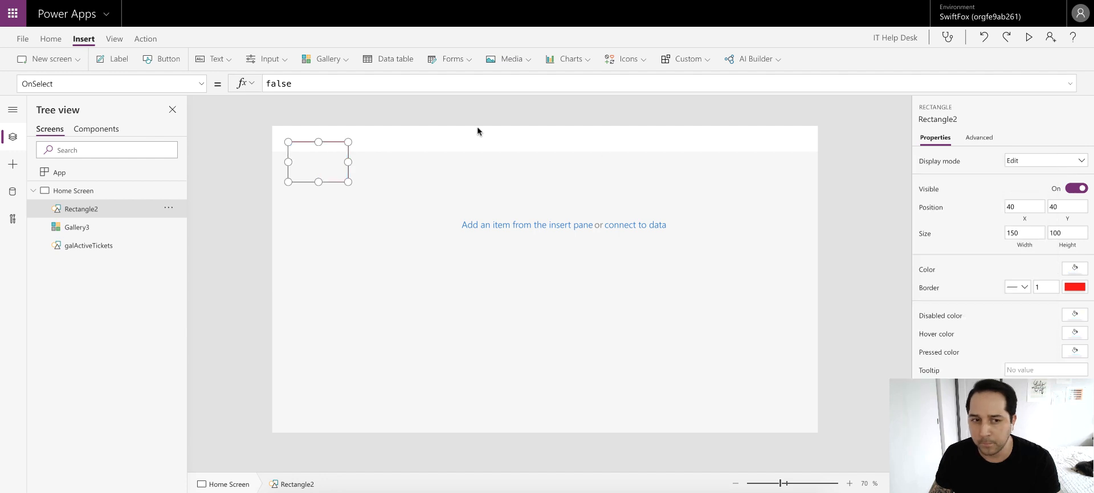
- Resize the red-outlined rectangle to 24 wide and 768 high, and place it at about X 828, Y 0
left_click_drag(318, 151, 302, 133)
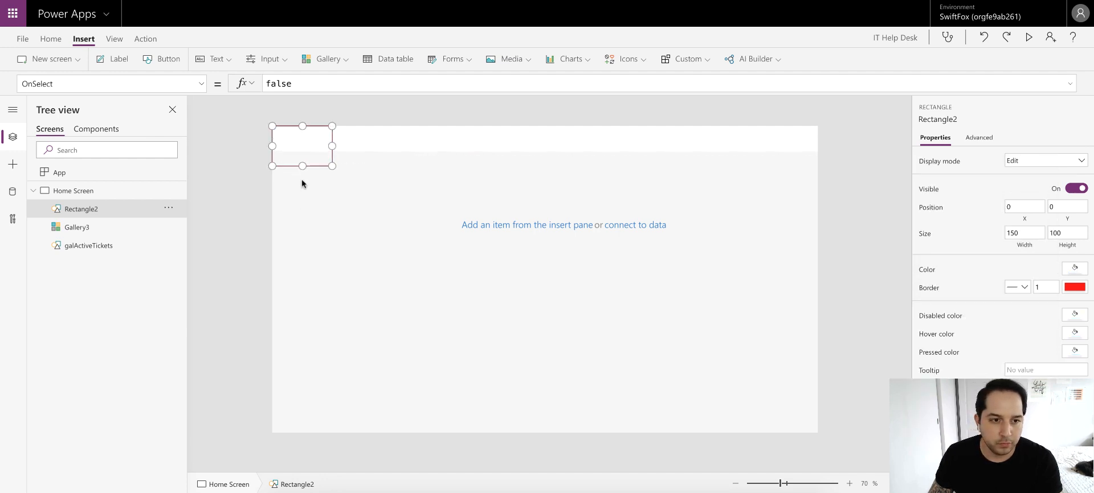
left_click_drag(302, 166, 302, 432)
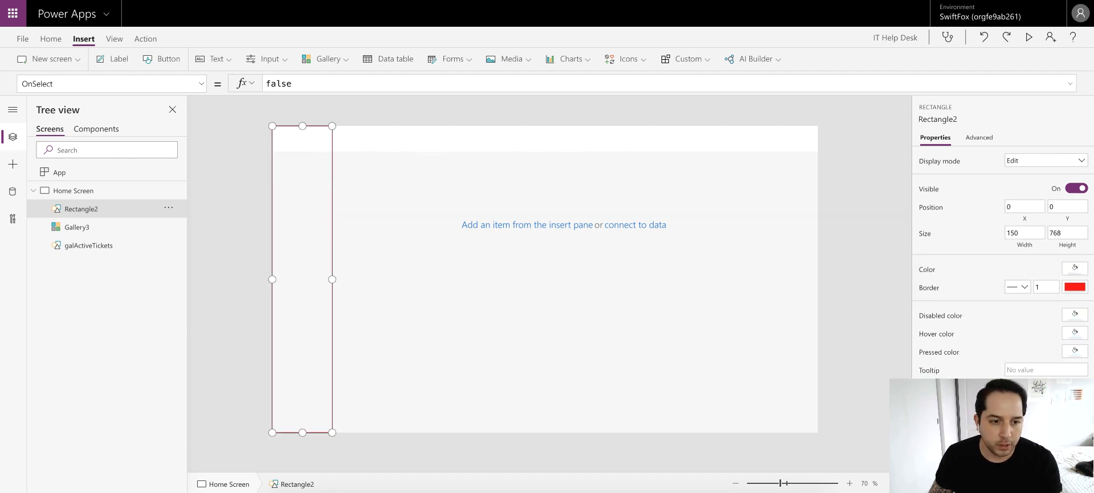
left_click(1038, 231)
type("2")
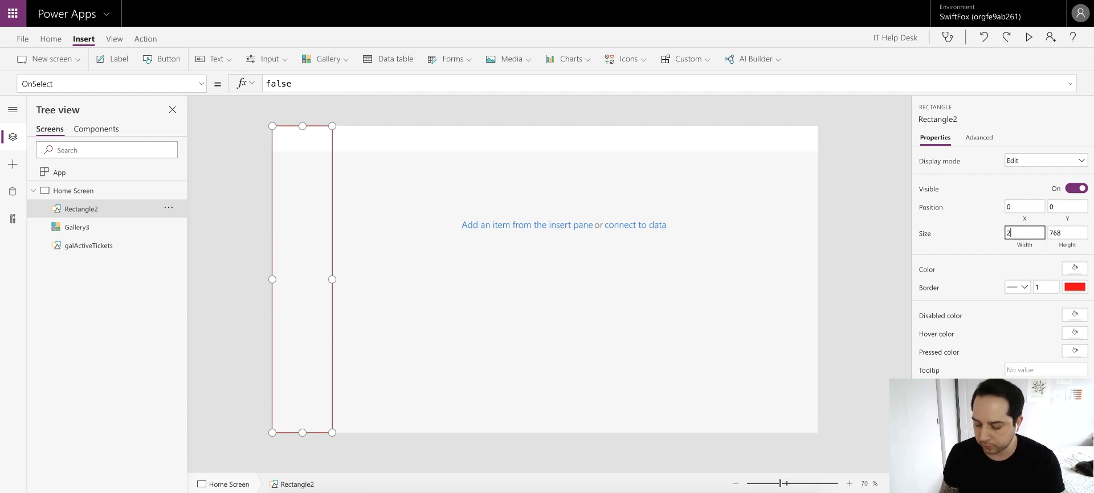
type("0")
left_click(858, 176)
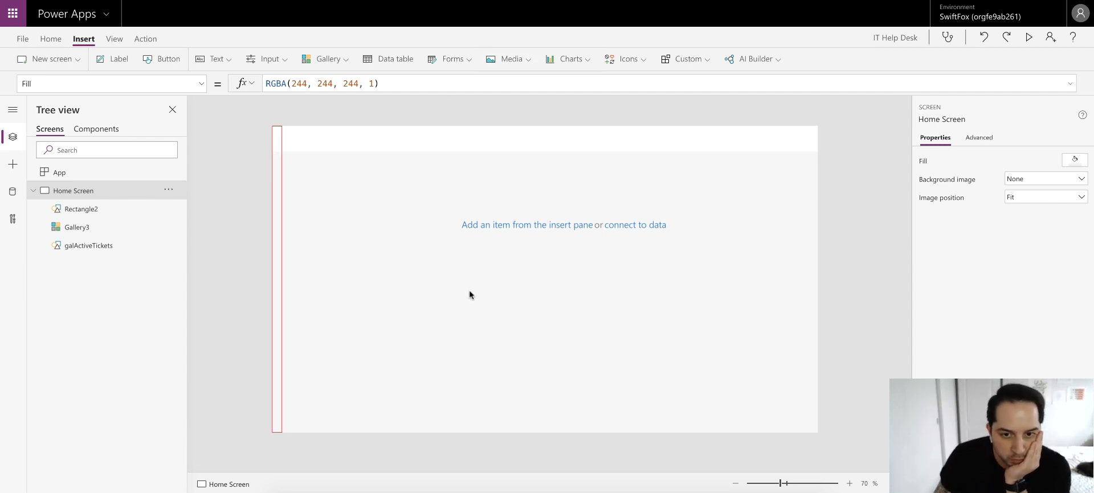
left_click_drag(273, 145, 608, 122)
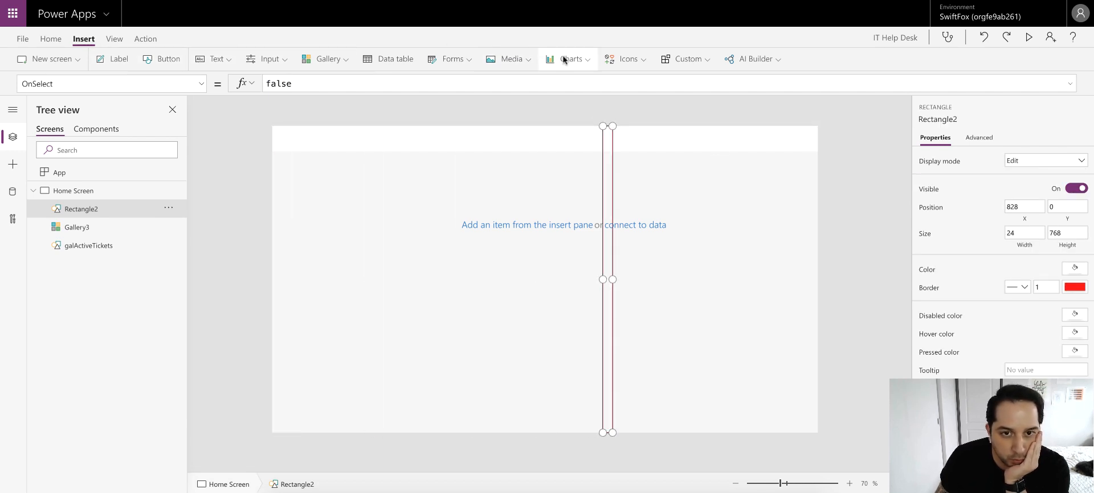
- Insert a second rectangle at X 0, Y 0 and stretch it to the full screen height of 768
left_click(624, 61)
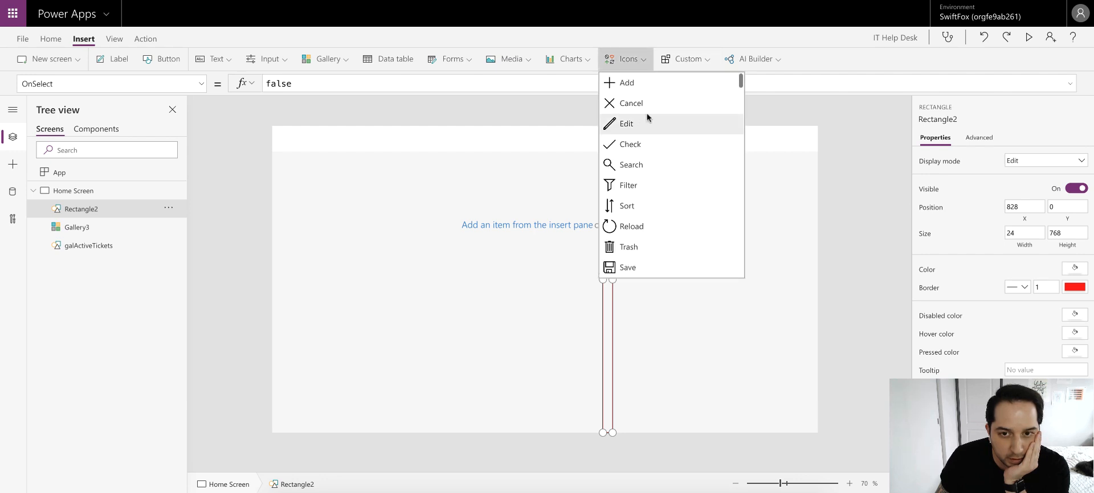
scroll(648, 115, "down", 10)
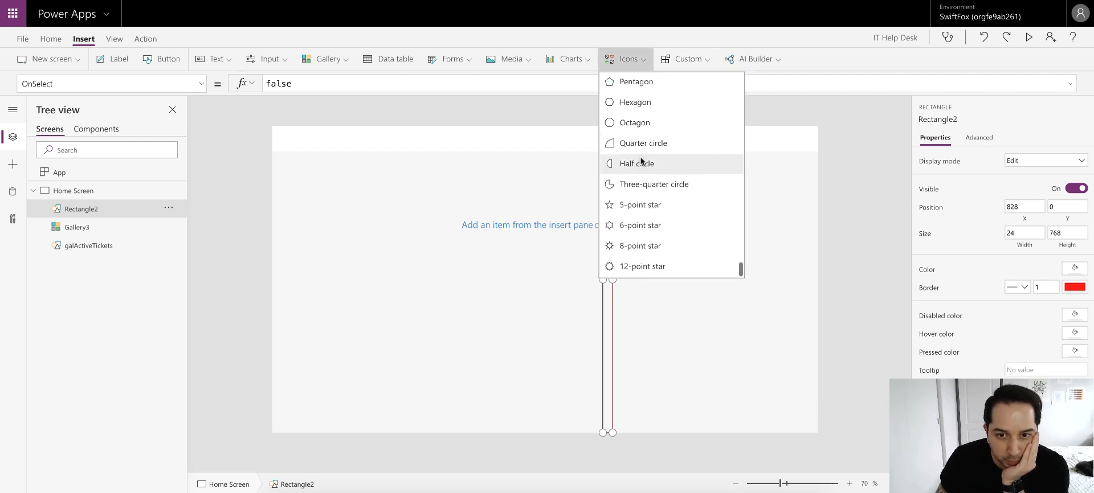
scroll(641, 165, "up", 2)
scroll(641, 165, "up", 1)
left_click(635, 139)
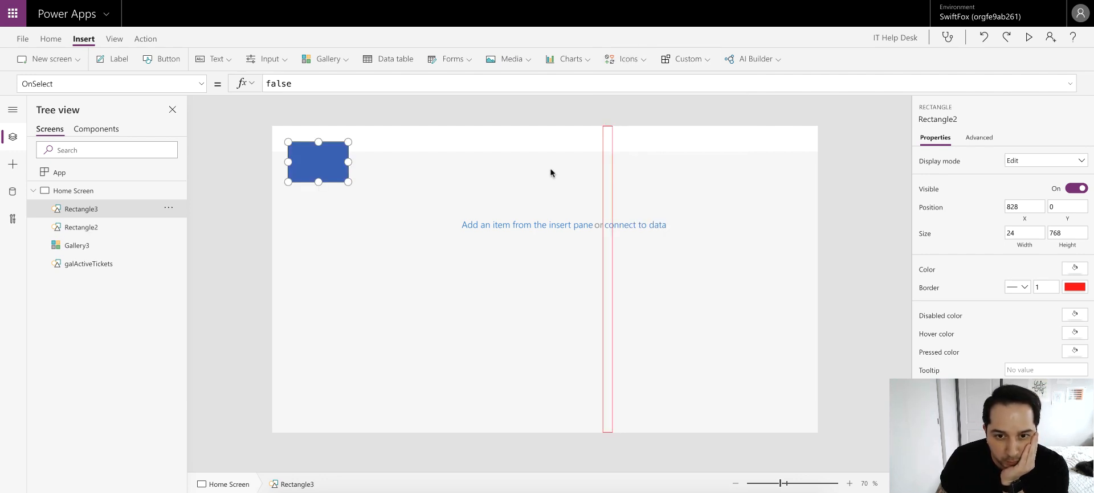
left_click_drag(319, 160, 278, 122)
left_click_drag(301, 167, 314, 460)
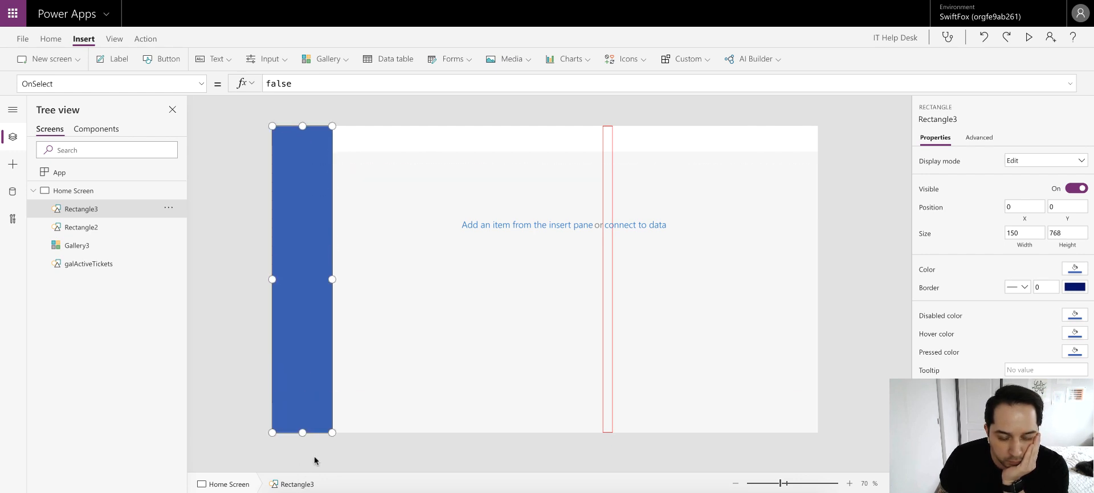
- Try a width of 320 for the blue rectangle and settle on 240
double_click(1030, 230)
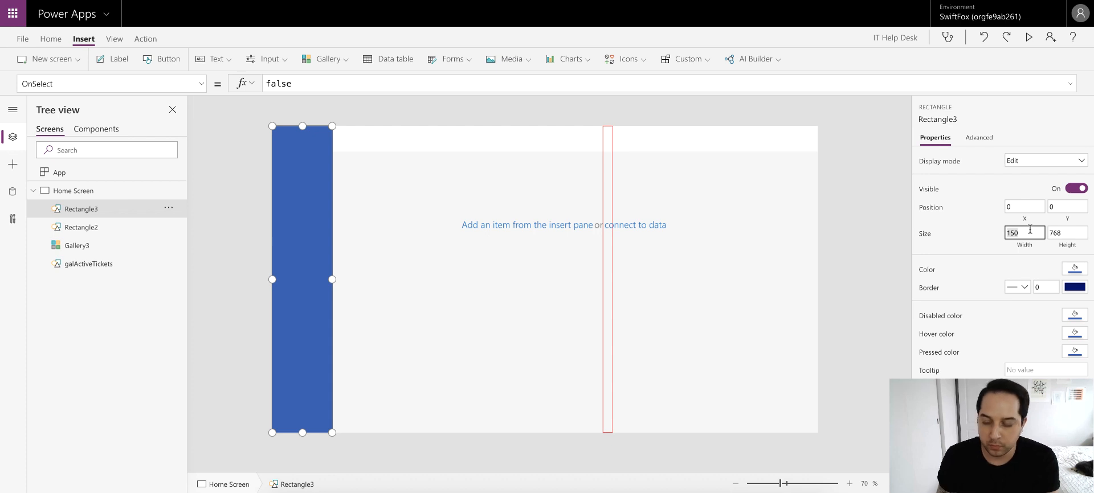
type("320")
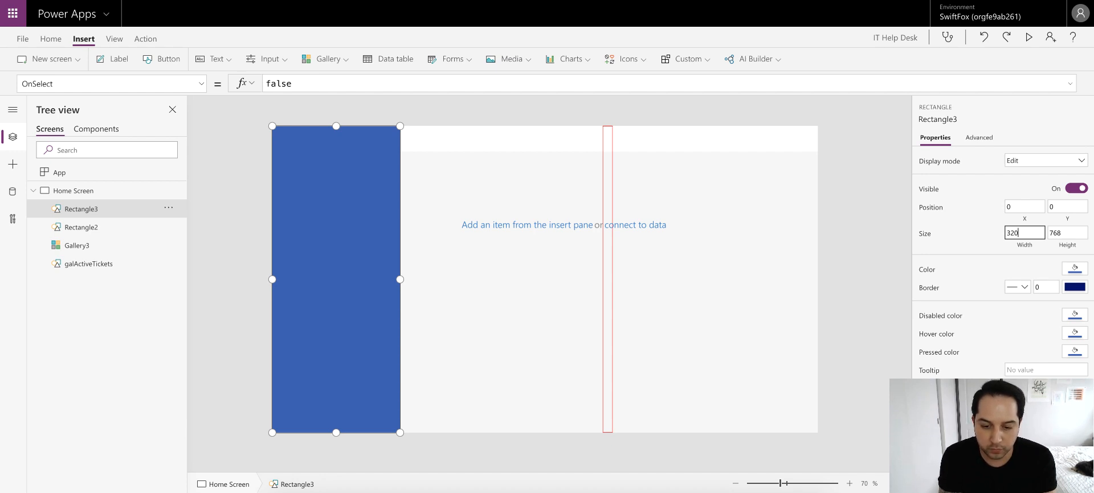
double_click(1030, 232)
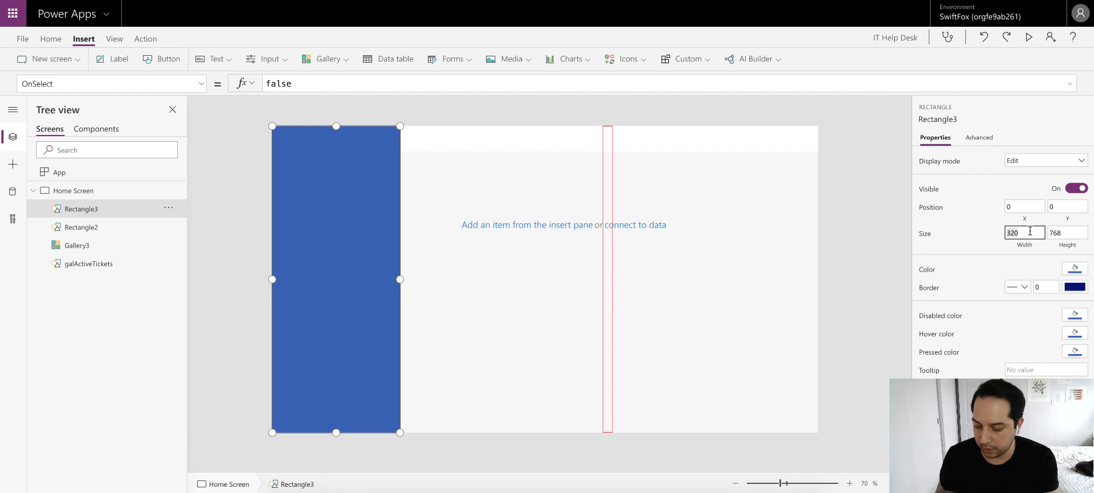
type("240")
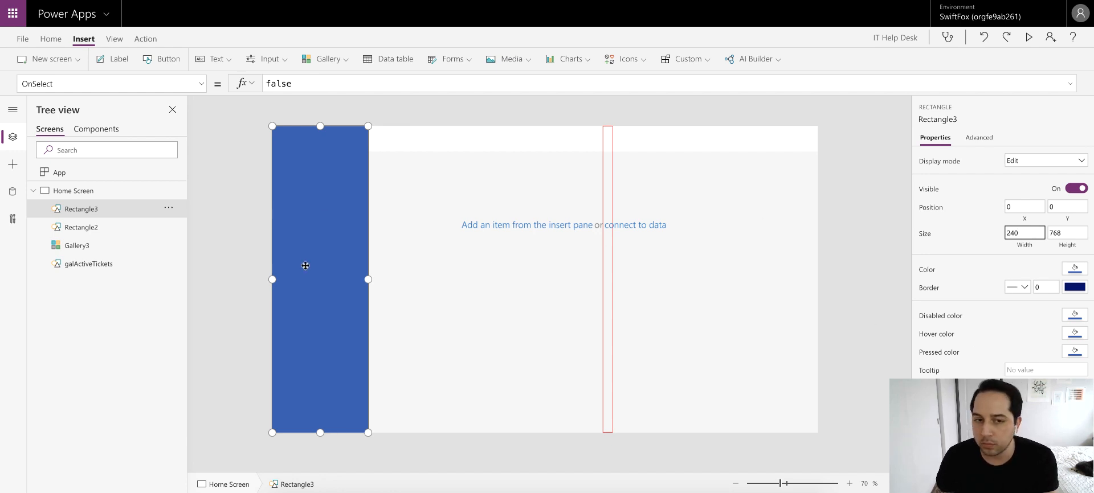
left_click(240, 208)
- Fit the blank gallery against the blue rectangle's inner edge at X 240, Y 80, with a width of 1126
left_click(518, 262)
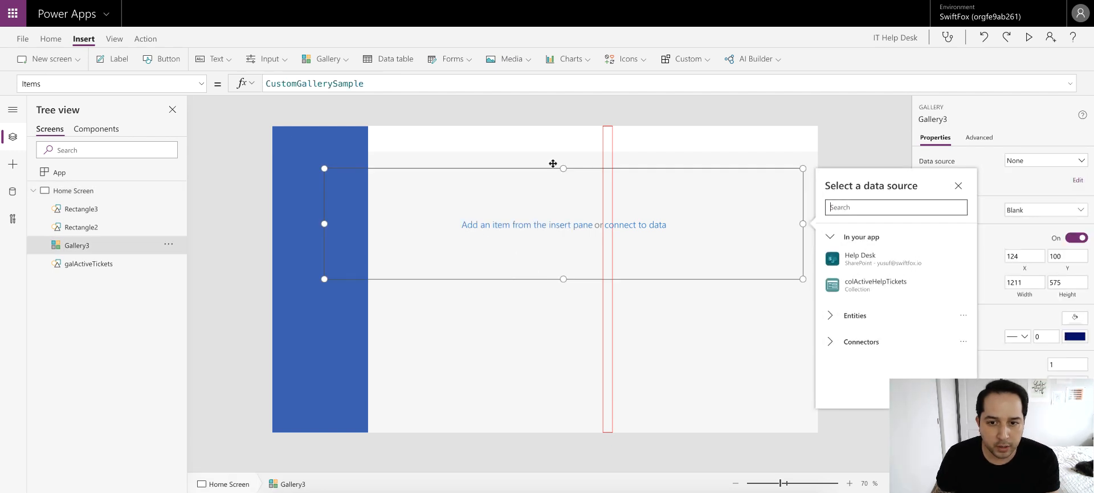
left_click_drag(515, 168, 576, 160)
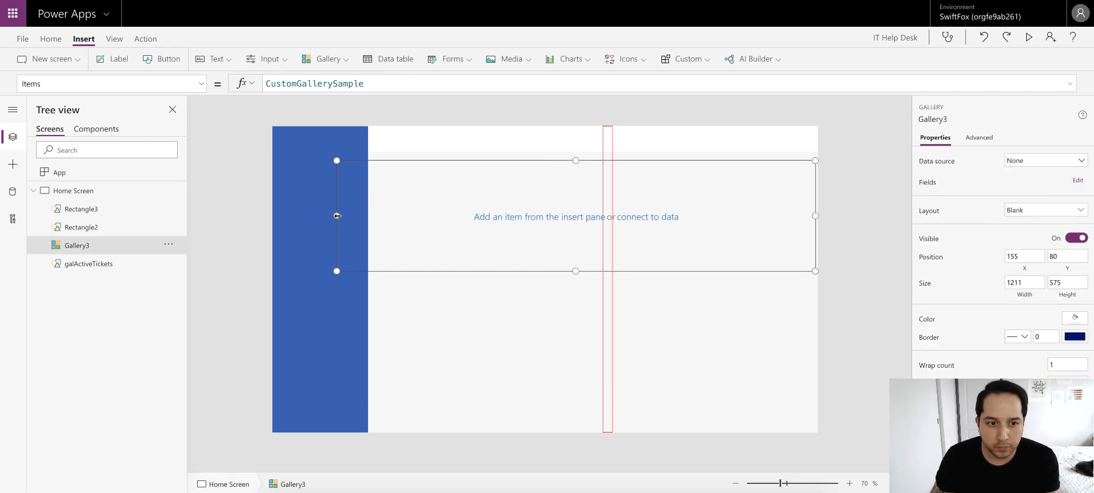
left_click_drag(336, 216, 368, 216)
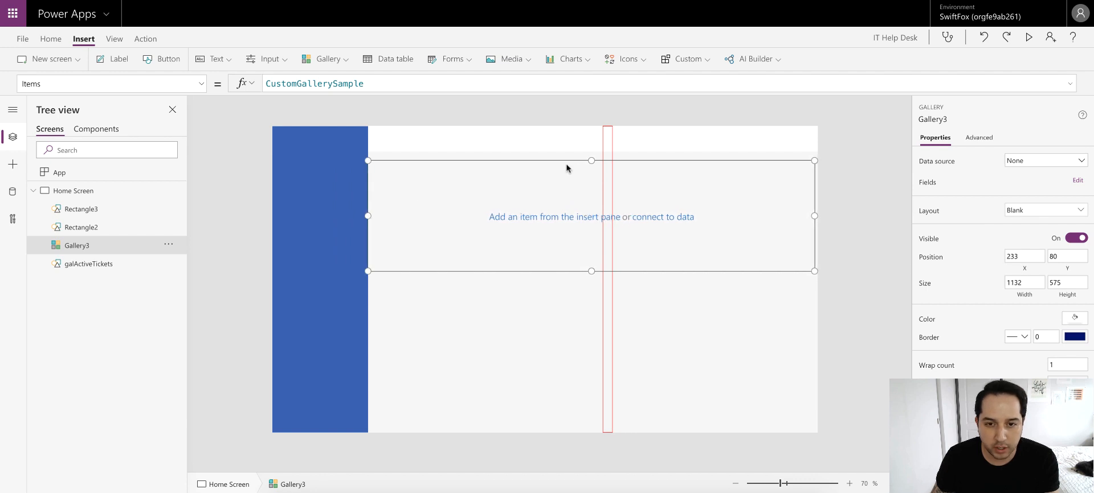
left_click_drag(814, 215, 816, 216)
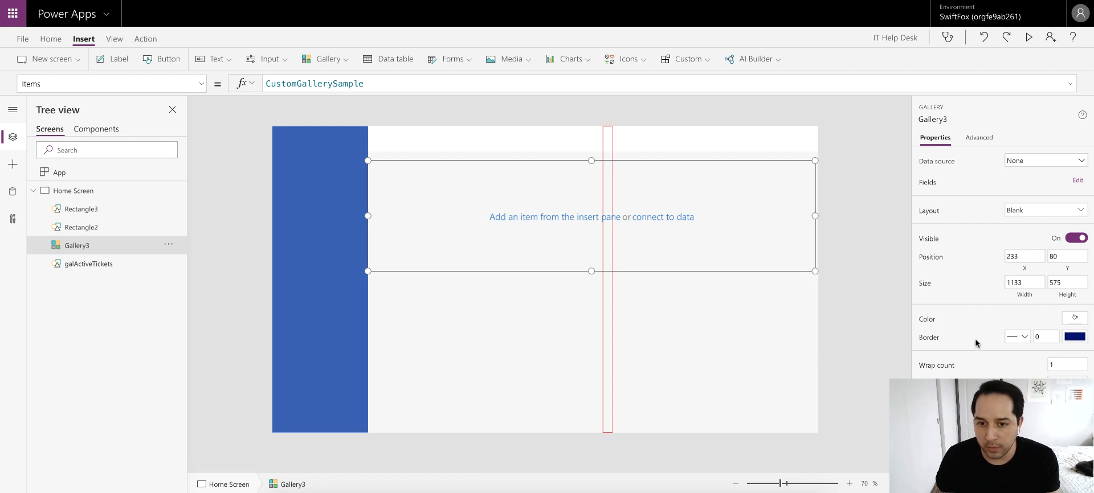
left_click(859, 337)
left_click(89, 246)
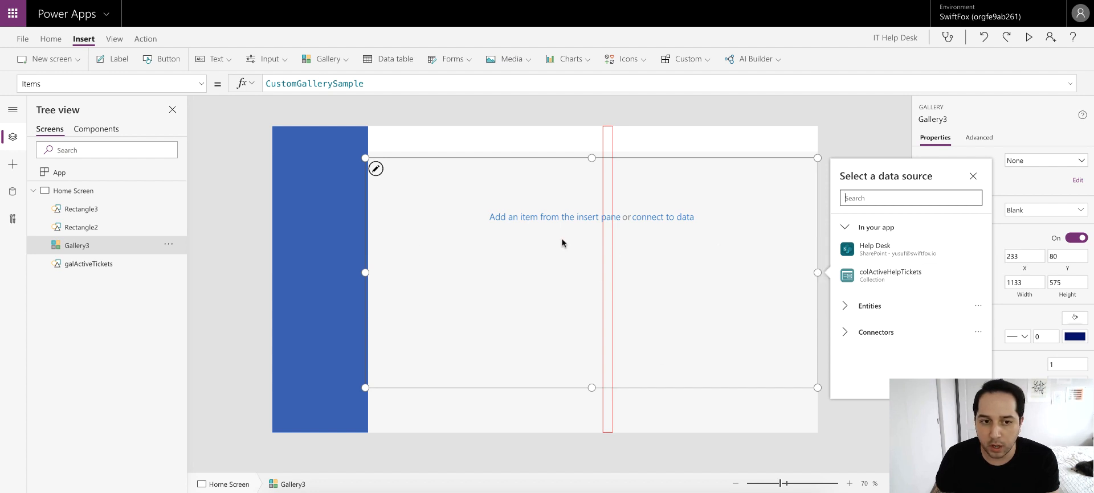
left_click_drag(366, 272, 368, 272)
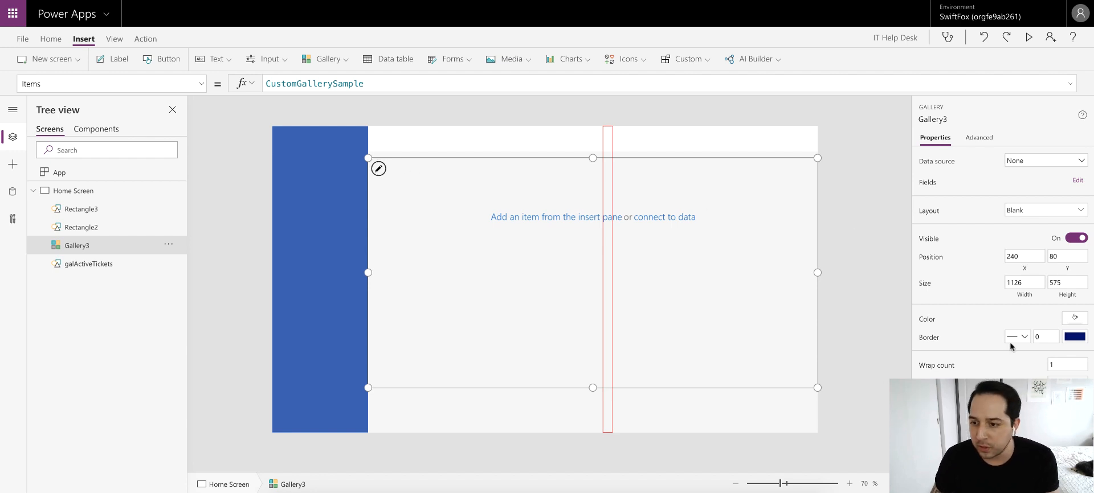
left_click(733, 194)
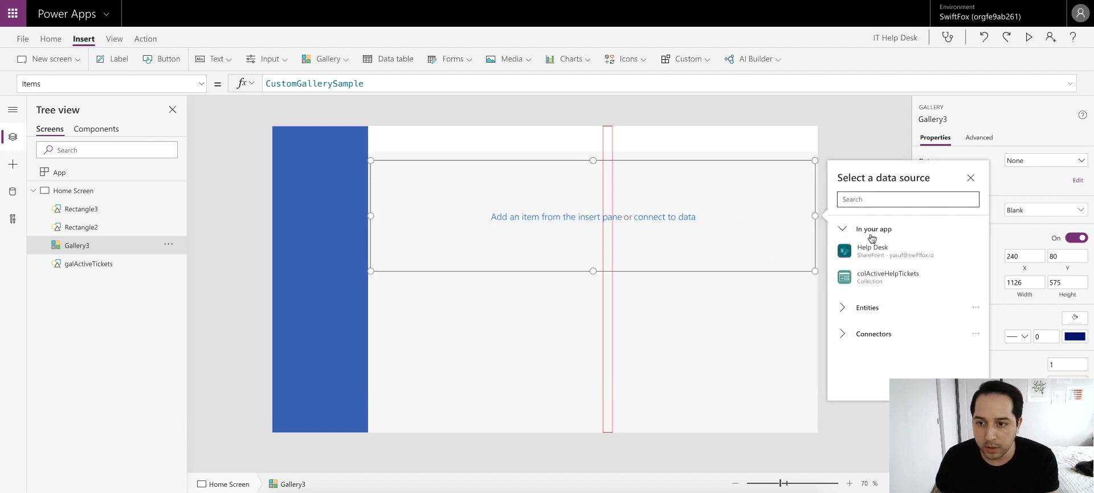
- Dismiss the data source prompt and set the blank gallery's template padding to 0
left_click(970, 177)
scroll(1056, 362, "down", 1)
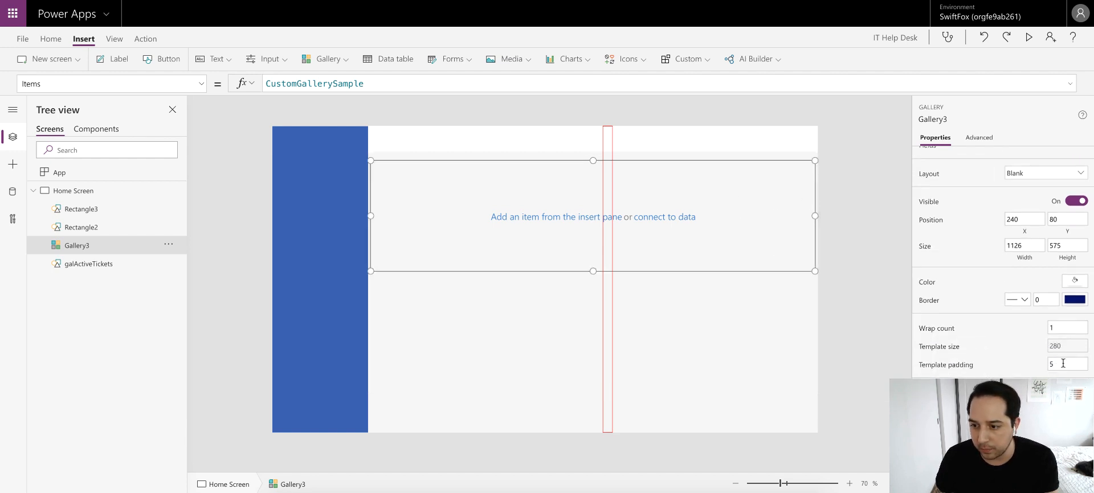
left_click(1063, 363)
key("BackSpace")
type("0")
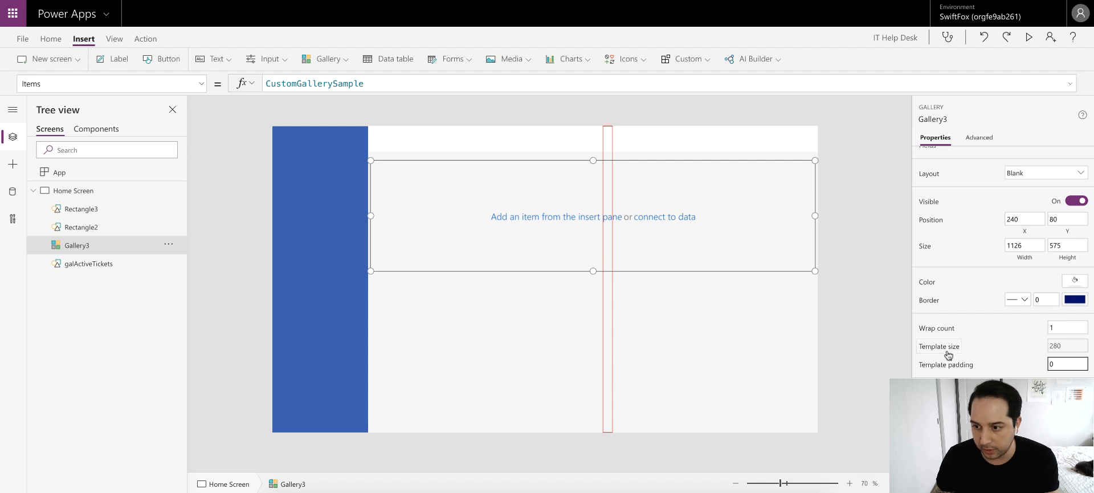
left_click(995, 333)
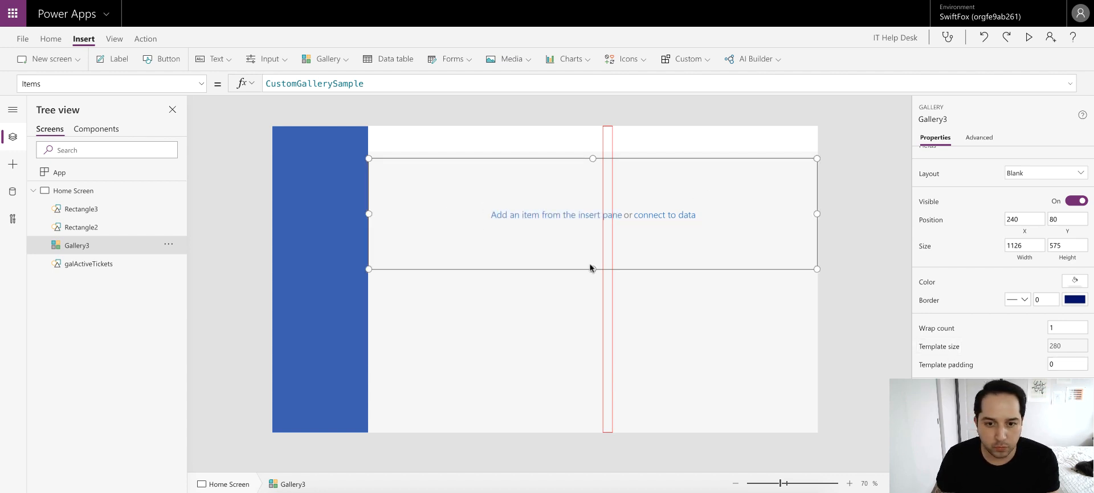
- Shrink the gallery's template to a size of 56
left_click_drag(591, 268, 592, 208)
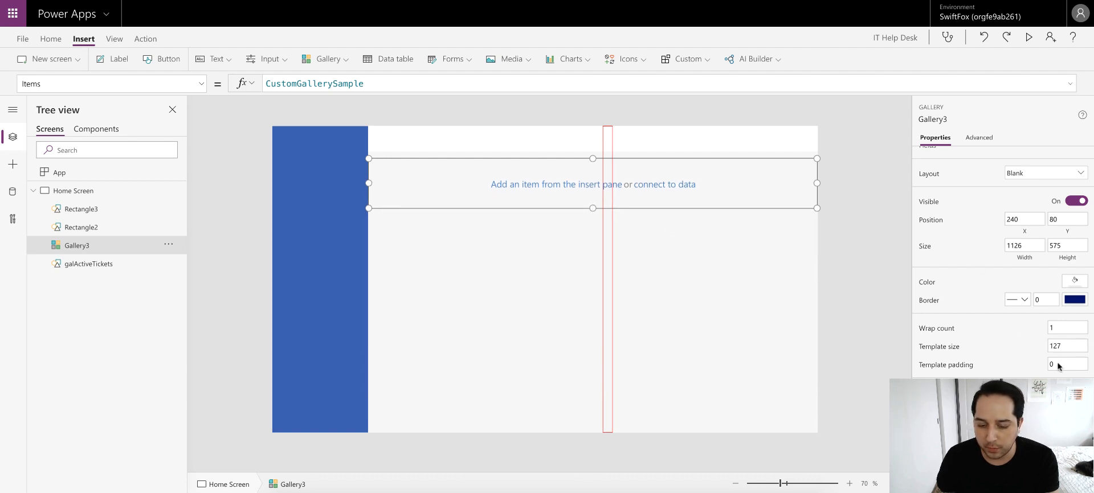
left_click(1068, 346)
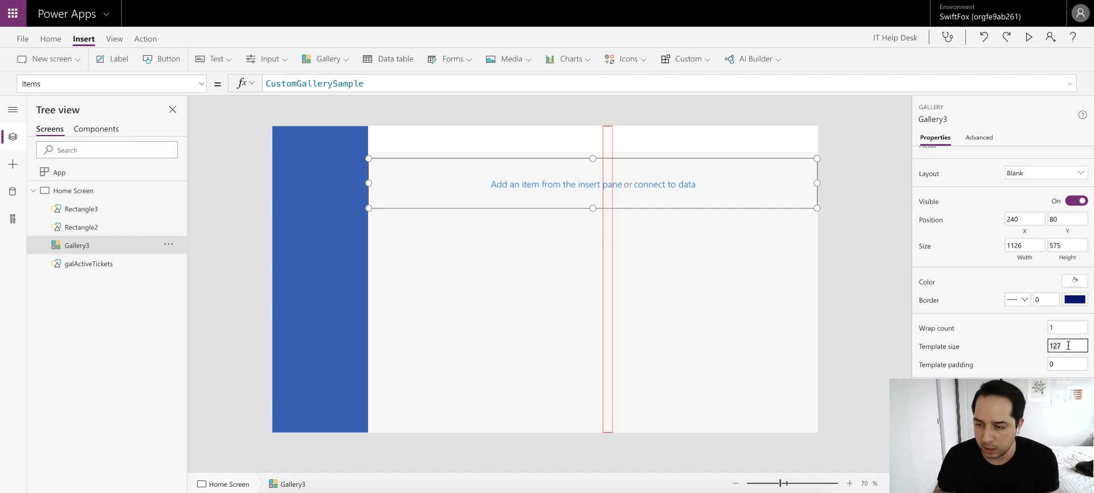
type("56")
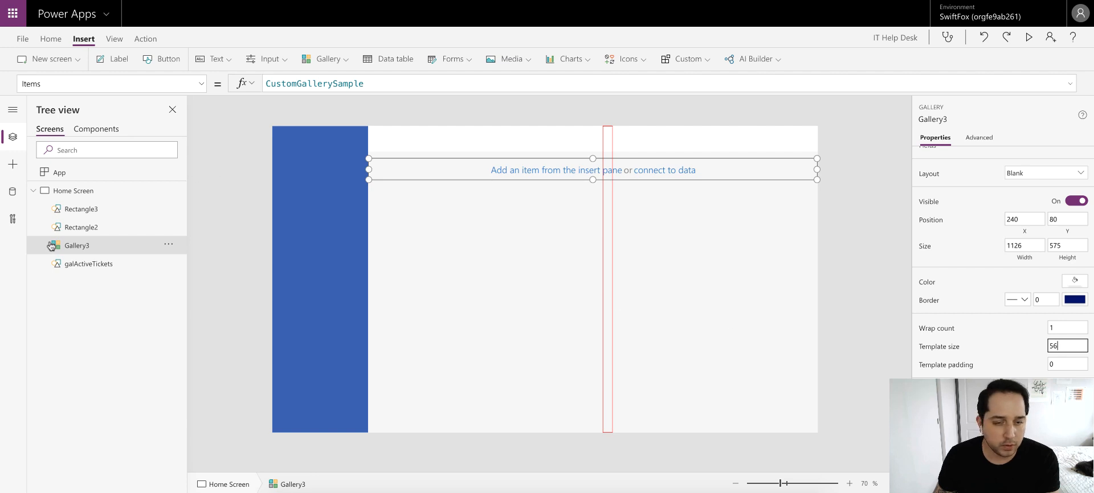
- Lower the gallery's upper edge to Y 160, reducing its height to 495
left_click(71, 192)
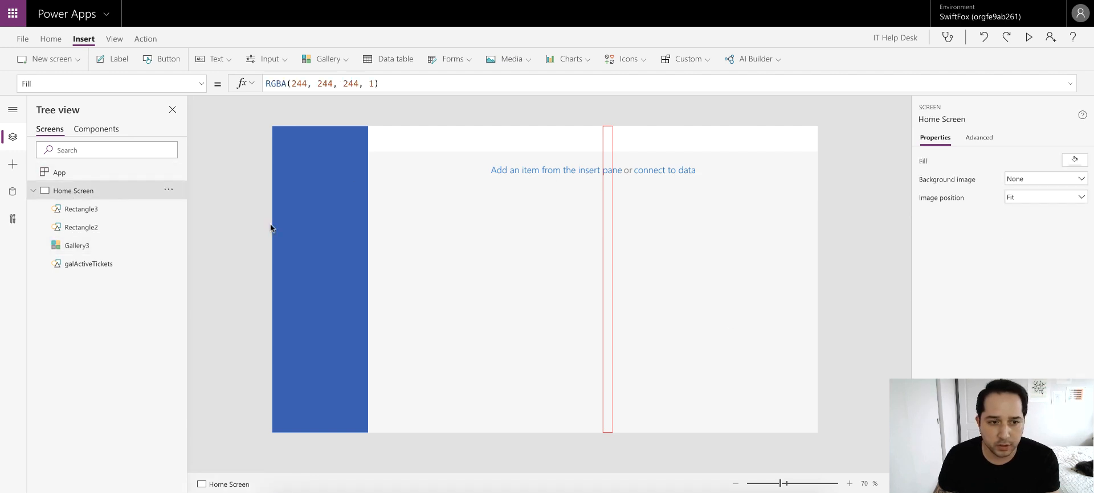
left_click(77, 245)
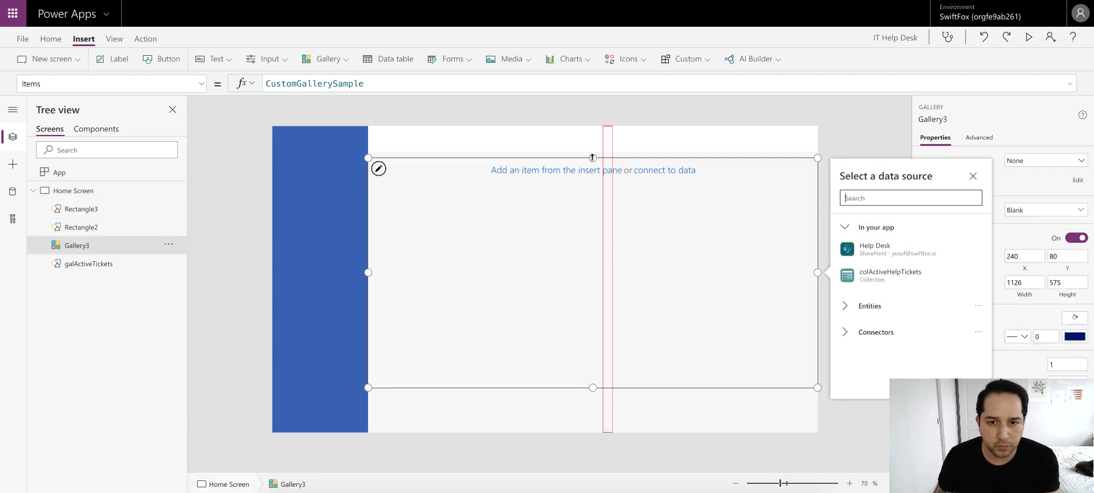
left_click_drag(593, 158, 596, 190)
- Set the gallery's Items property to the colActiveHelpTickets collection
left_click(664, 204)
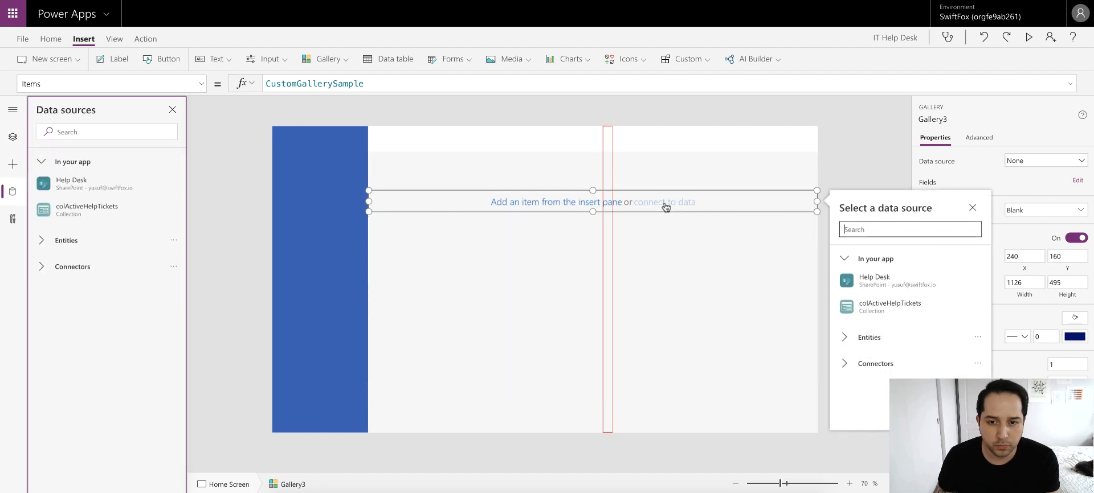
left_click(367, 83)
key("ctrl+a")
type("c")
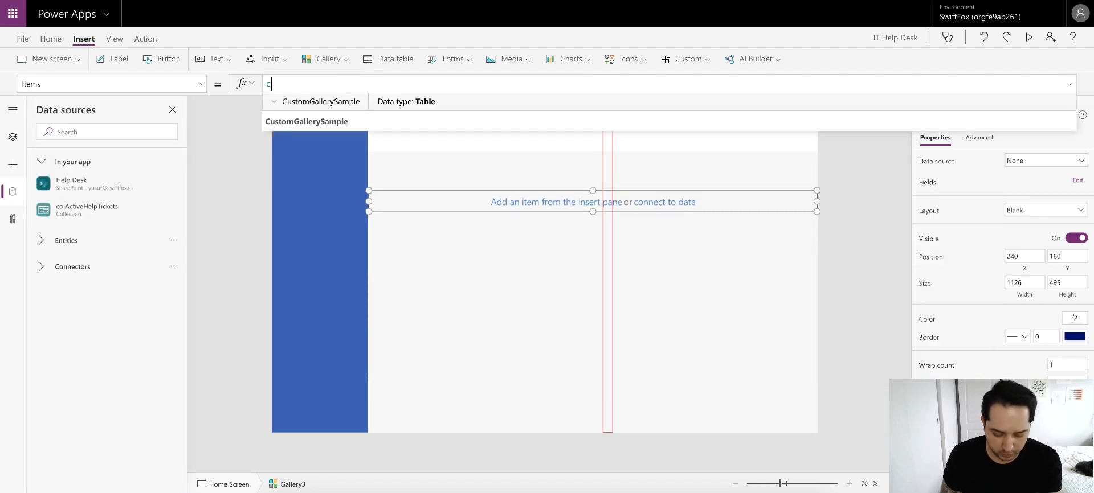
type("ol")
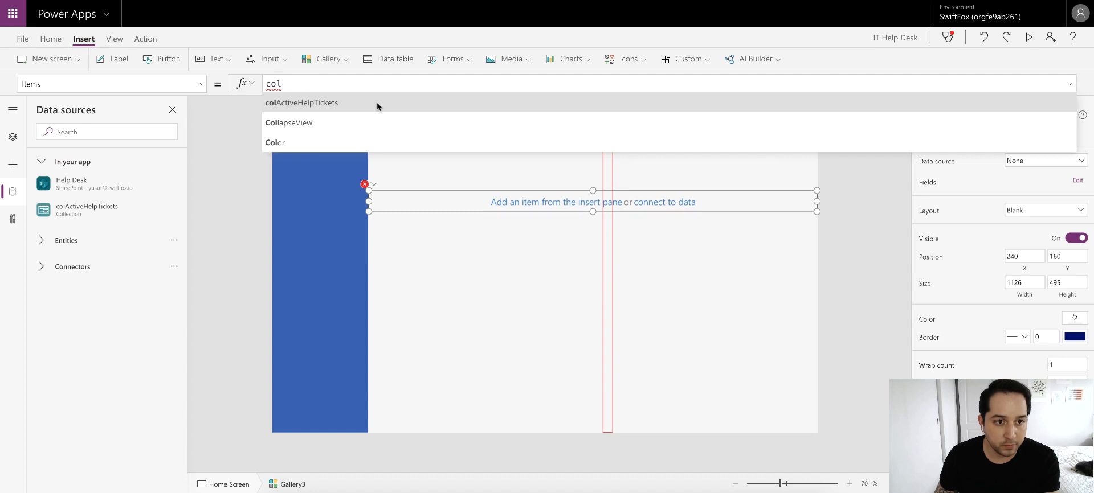
left_click(377, 101)
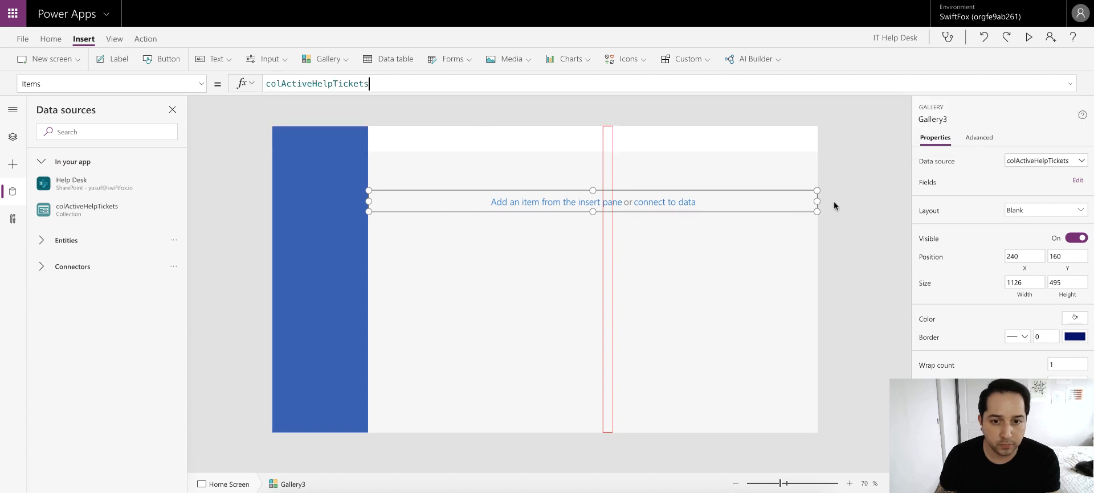
- Insert an image inside the gallery template and fit it at X 0, Y 0, 1126 wide and 56 high
left_click(547, 205)
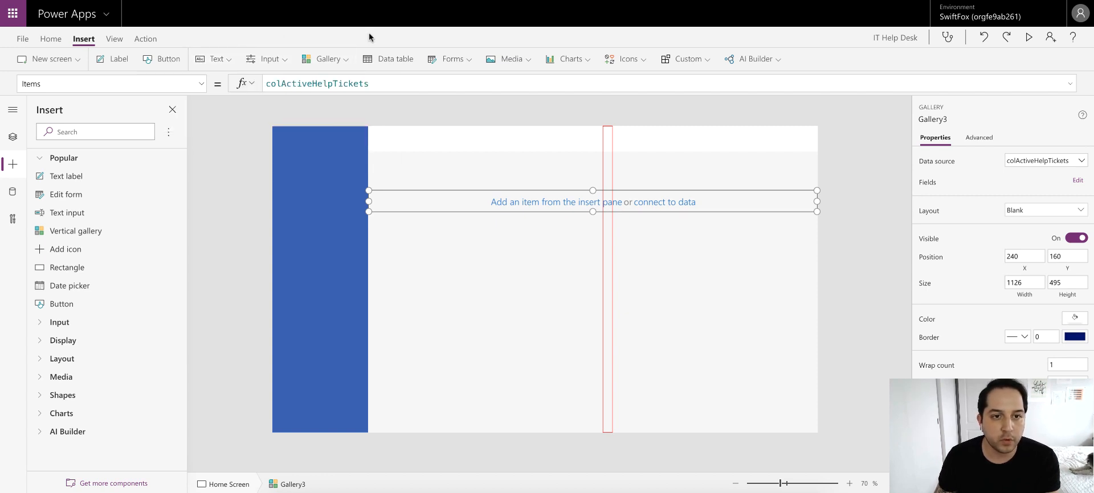
left_click(524, 60)
left_click(541, 90)
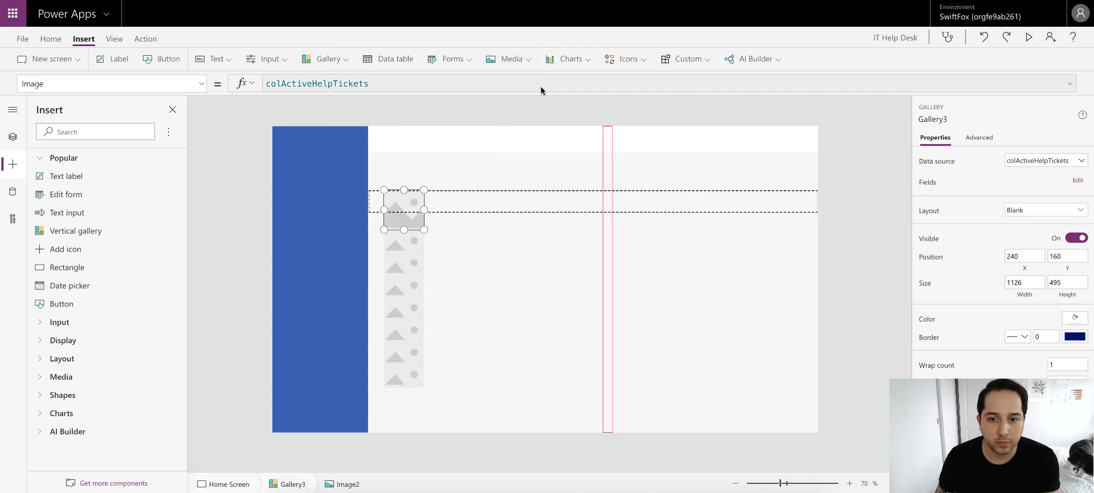
left_click_drag(405, 203, 881, 202)
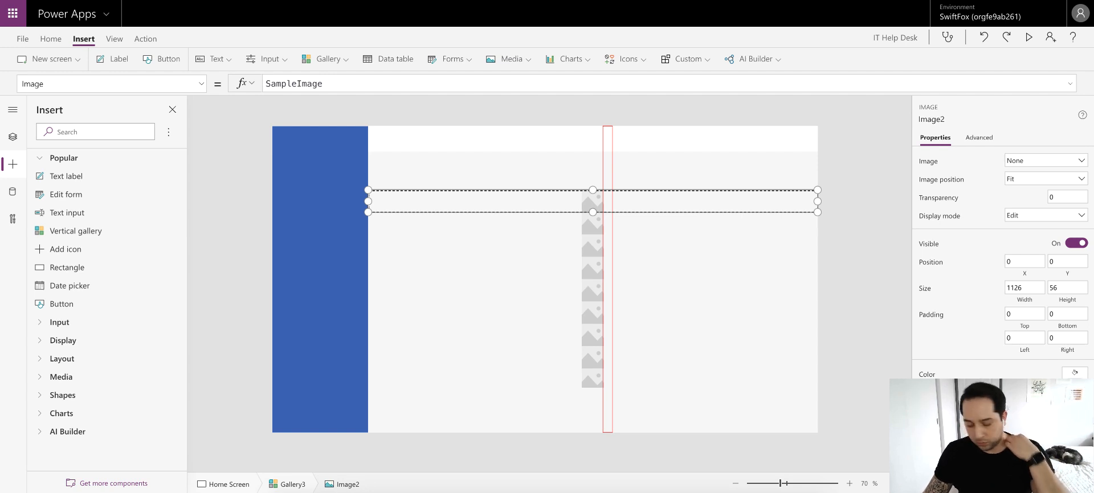
- Replace the image's SampleImage source with the copied EncodeUrl SVG formula and expand the formula editor to show the whole code
double_click(369, 83)
key("ctrl+v")
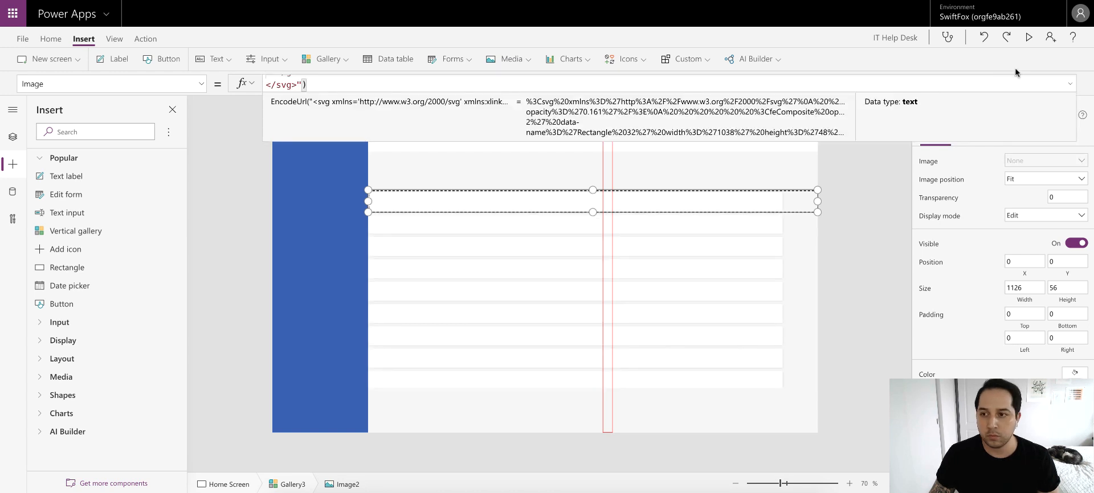
left_click(1069, 83)
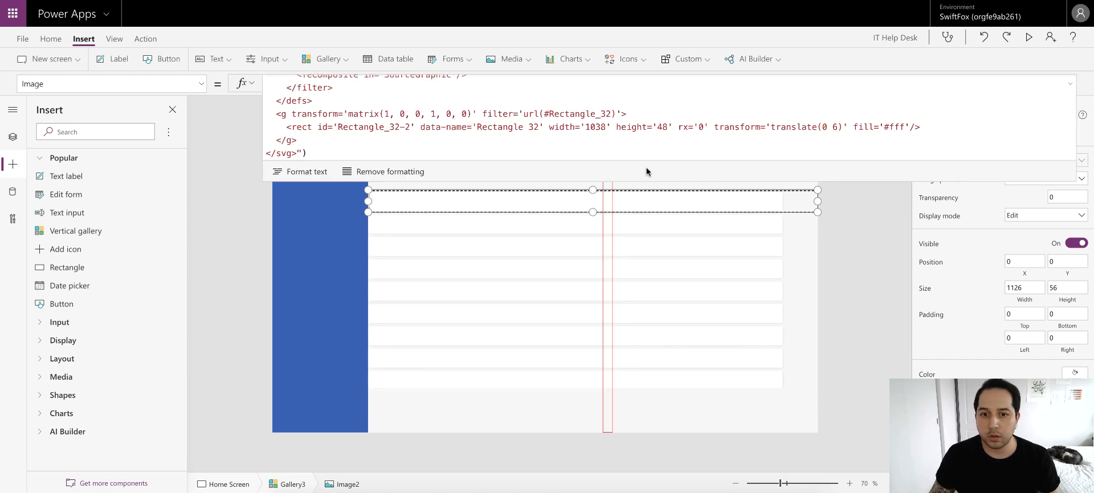
left_click_drag(640, 180, 689, 379)
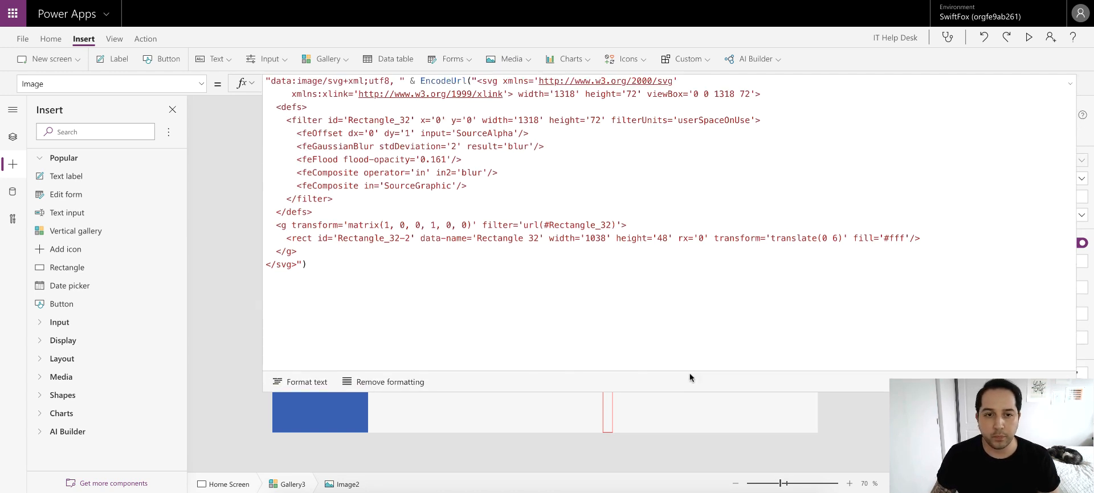
- Examine the SVG formula's data URI prefix and the width, height, viewBox and filter dimensions it uses
left_click(536, 305)
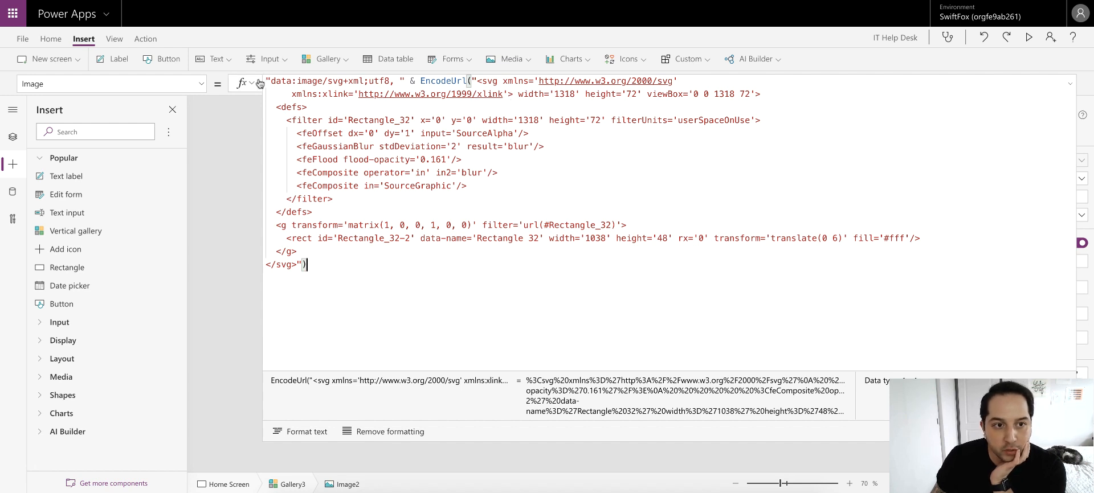
left_click_drag(517, 94, 327, 46)
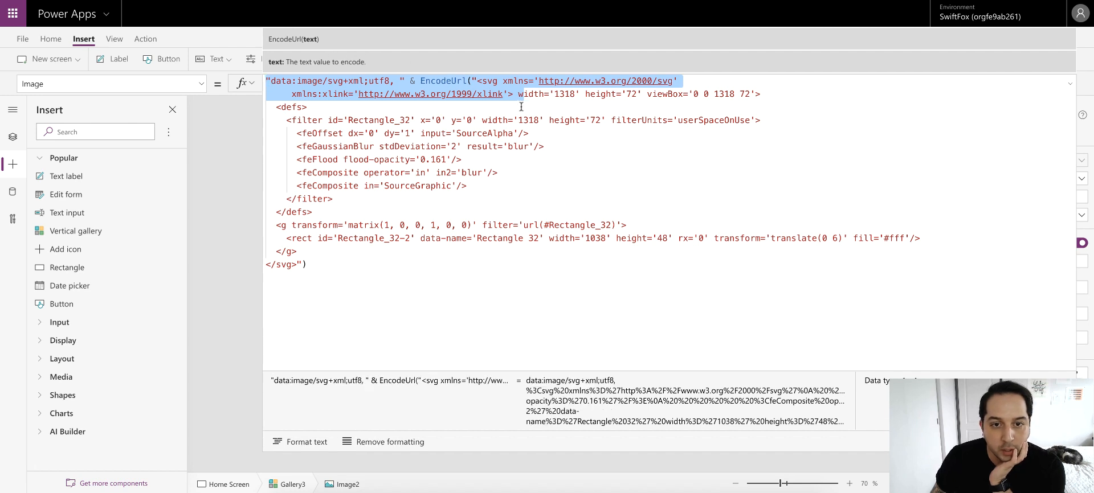
left_click_drag(524, 94, 330, 66)
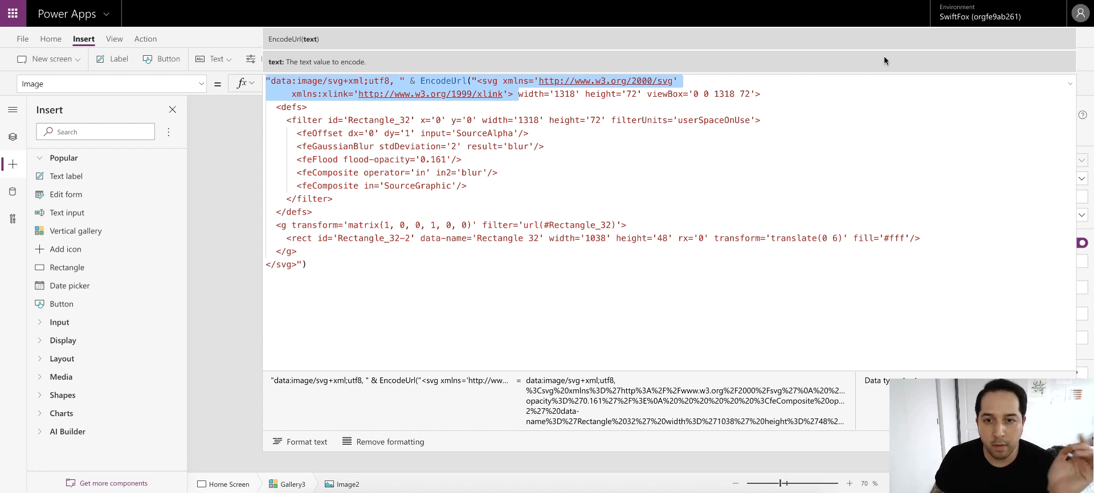
left_click(606, 149)
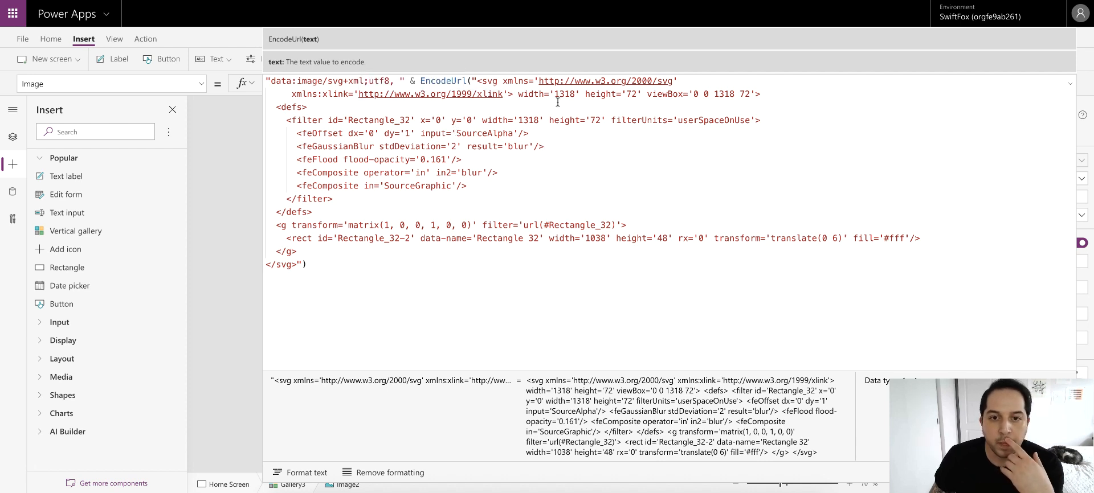
left_click(574, 94)
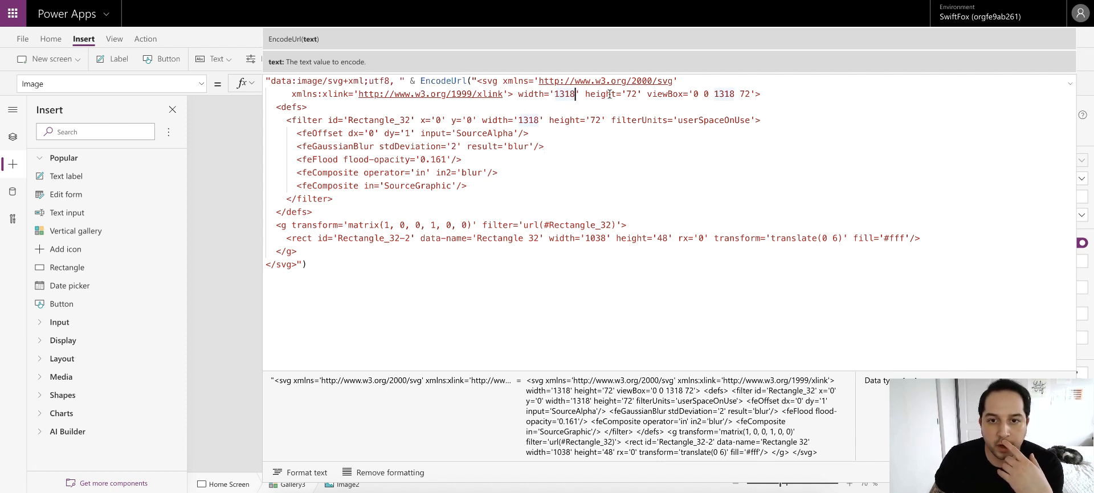
left_click_drag(714, 94, 746, 94)
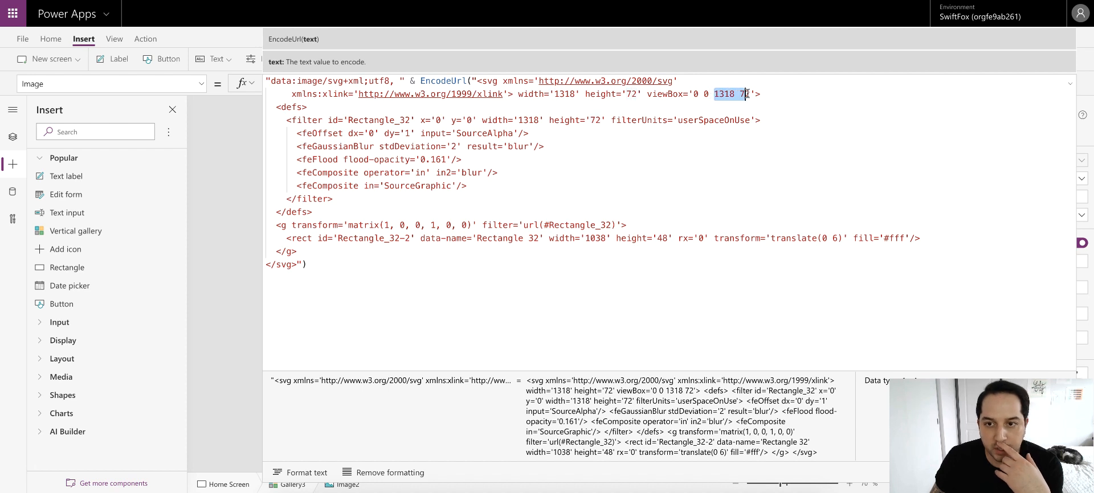
left_click_drag(518, 120, 601, 121)
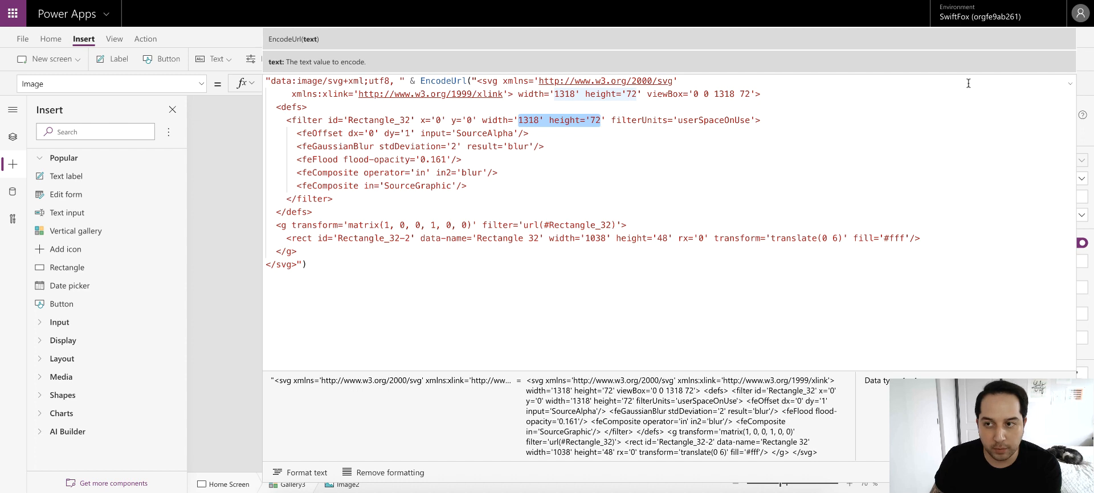
left_click(1069, 83)
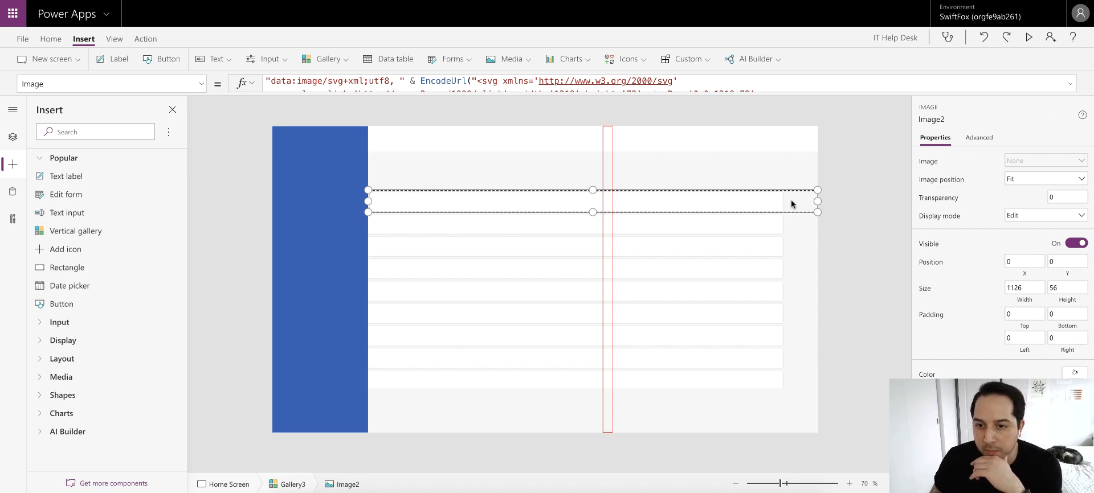
- Set the outer SVG element's width to 1126 and height to 56 in the gallery image's formula
left_click(11, 138)
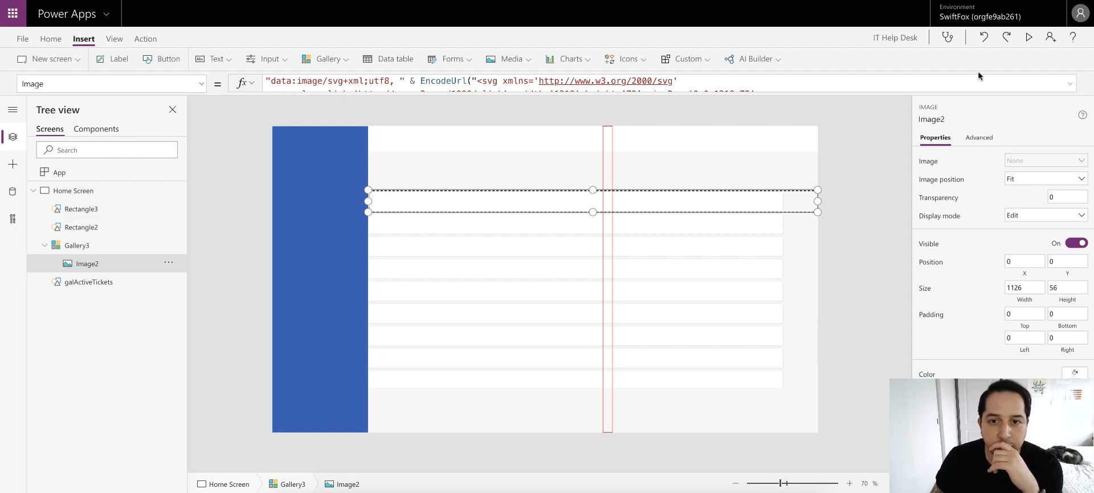
left_click(1070, 84)
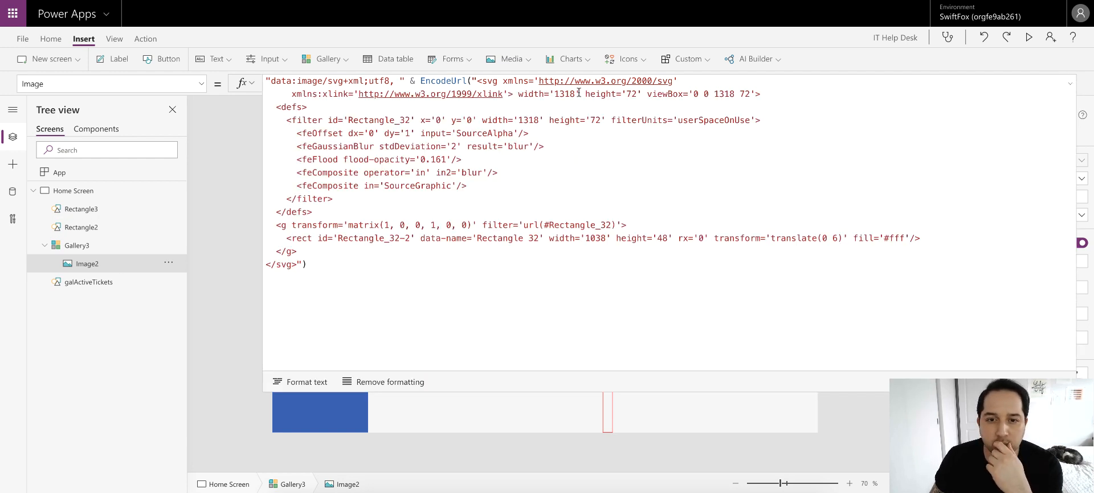
left_click(562, 94)
left_click_drag(574, 94, 555, 94)
type("1126")
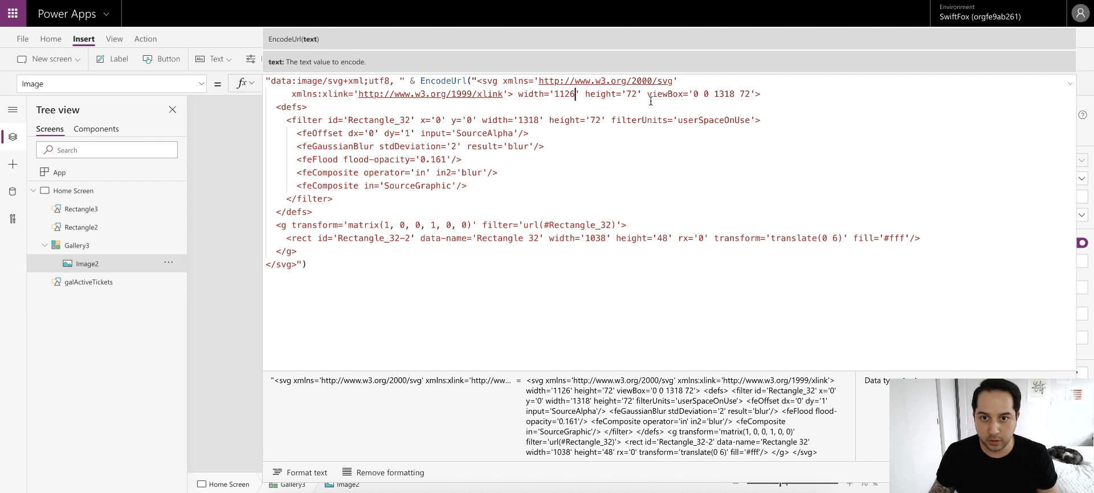
left_click_drag(626, 94, 637, 94)
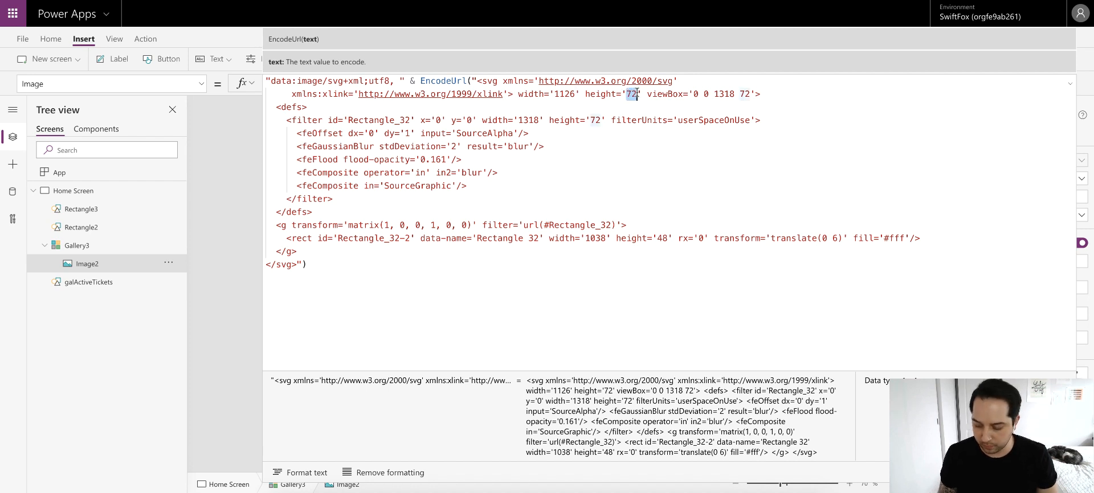
type("56")
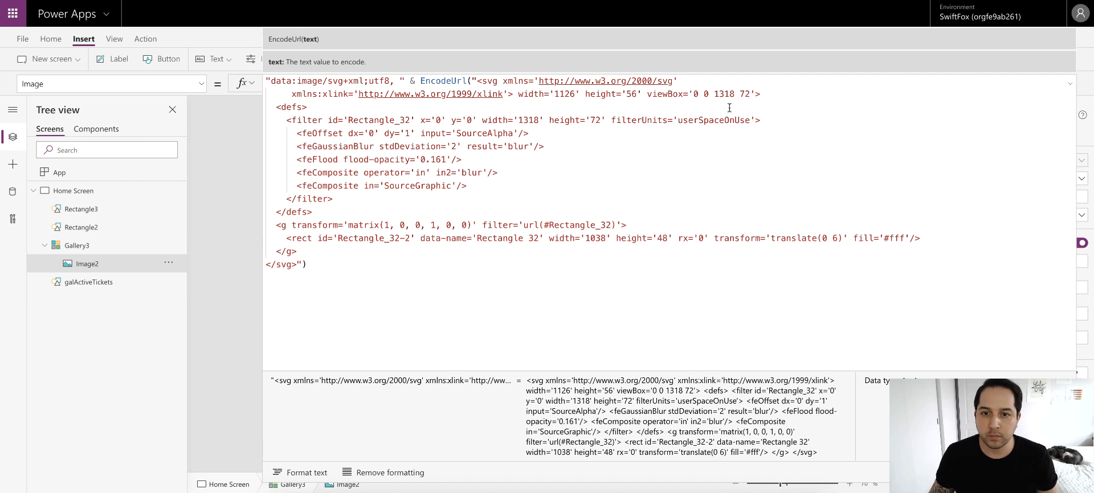
- Change the SVG's viewBox to 0 0 1126 56
left_click_drag(714, 94, 735, 94)
type("1126")
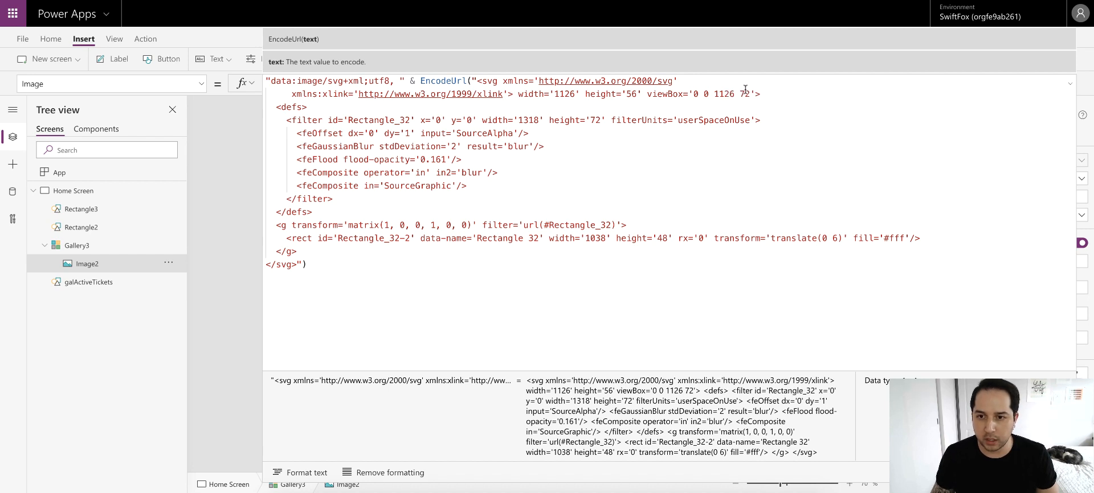
left_click_drag(739, 93, 749, 93)
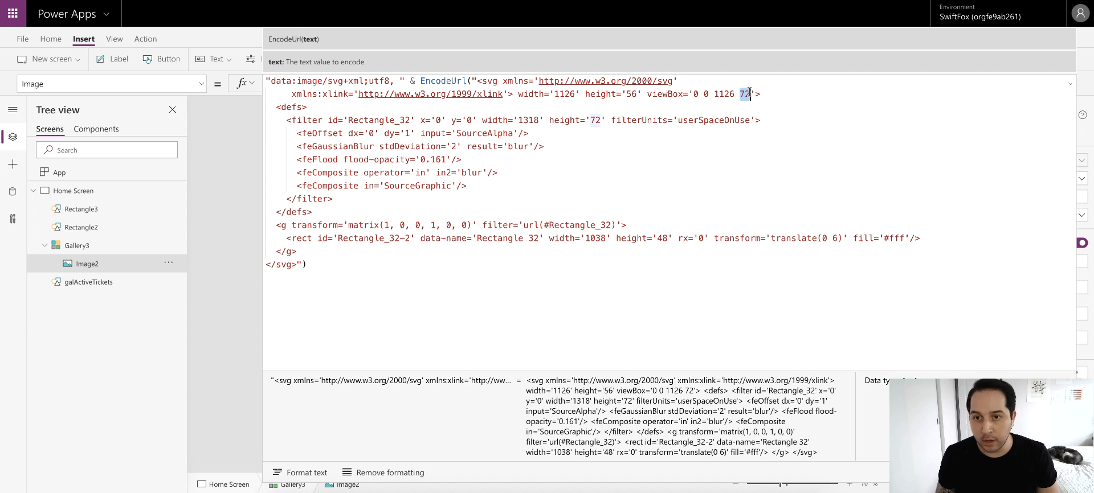
type("56")
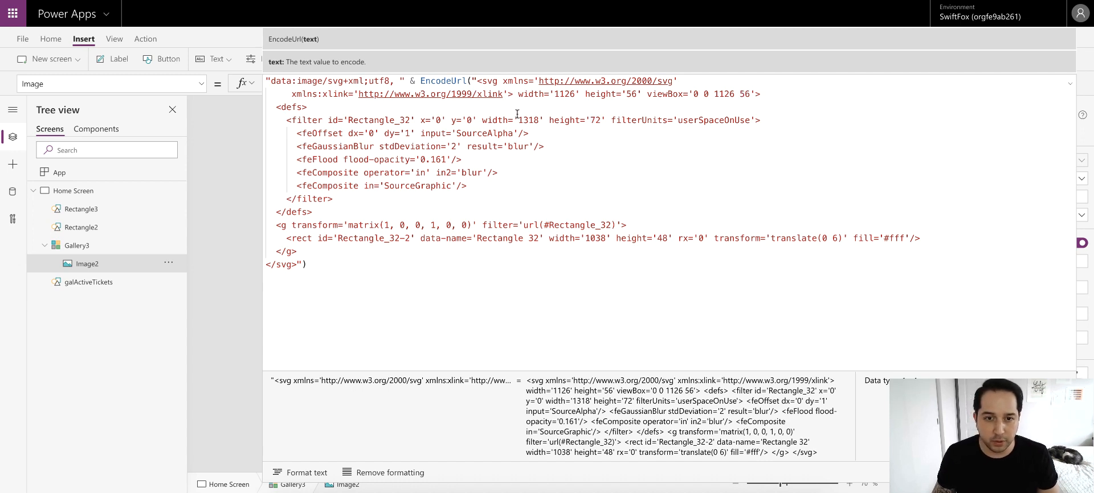
- Set the Rectangle_32 filter's width to 1126 and height to 56 in the SVG formula
left_click_drag(524, 118, 537, 118)
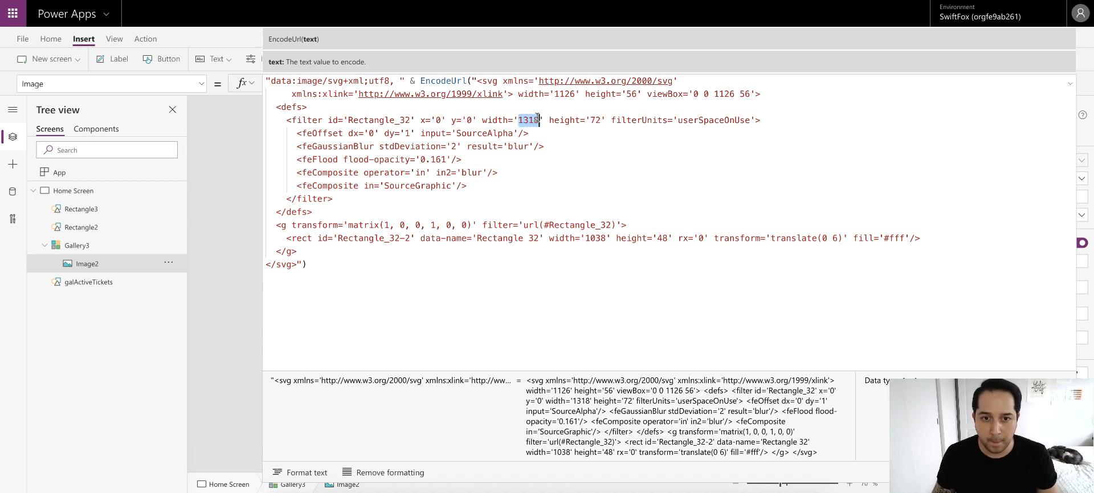
type("1126")
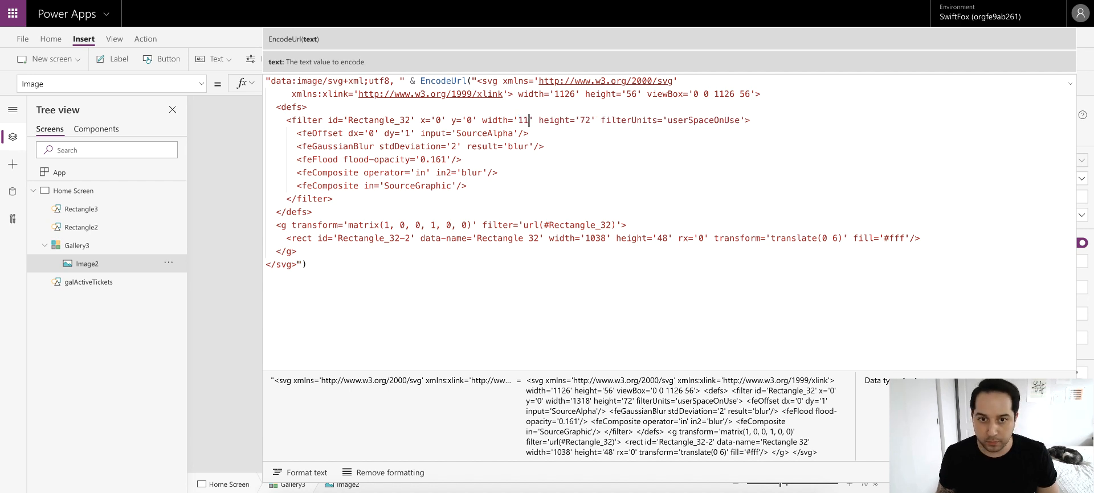
left_click_drag(591, 120, 601, 120)
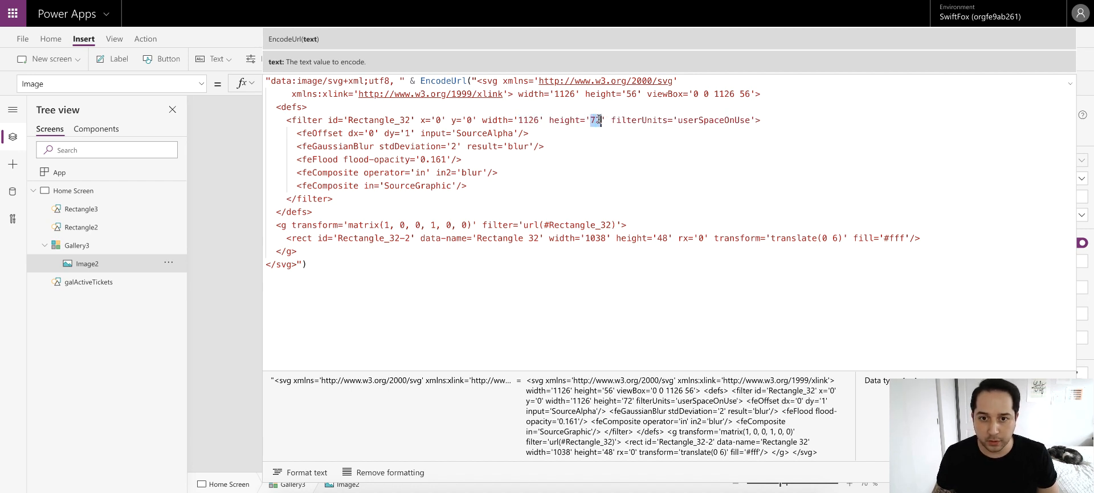
type("56")
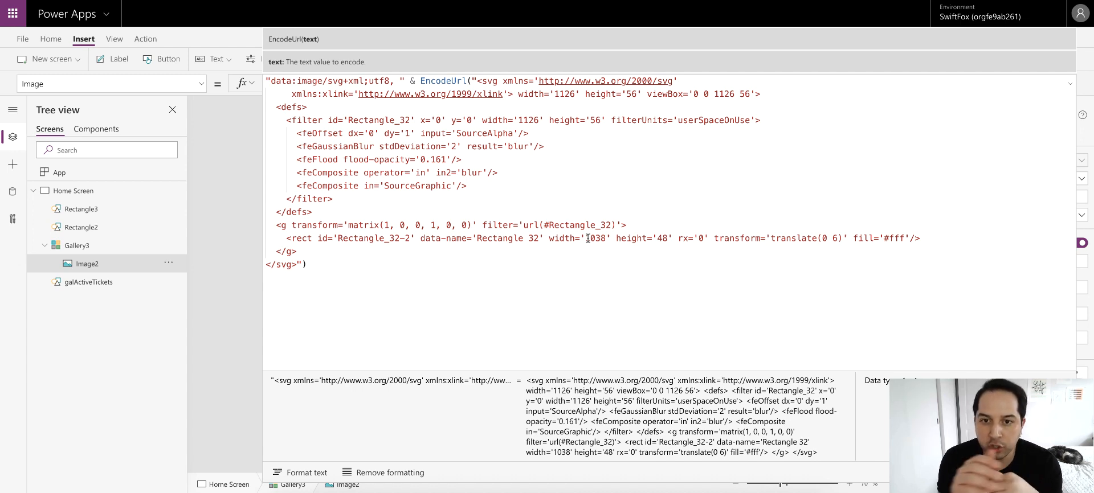
- Set the width of the inner rect element, Rectangle_32-2, to 1110 in the SVG formula
left_click(660, 238)
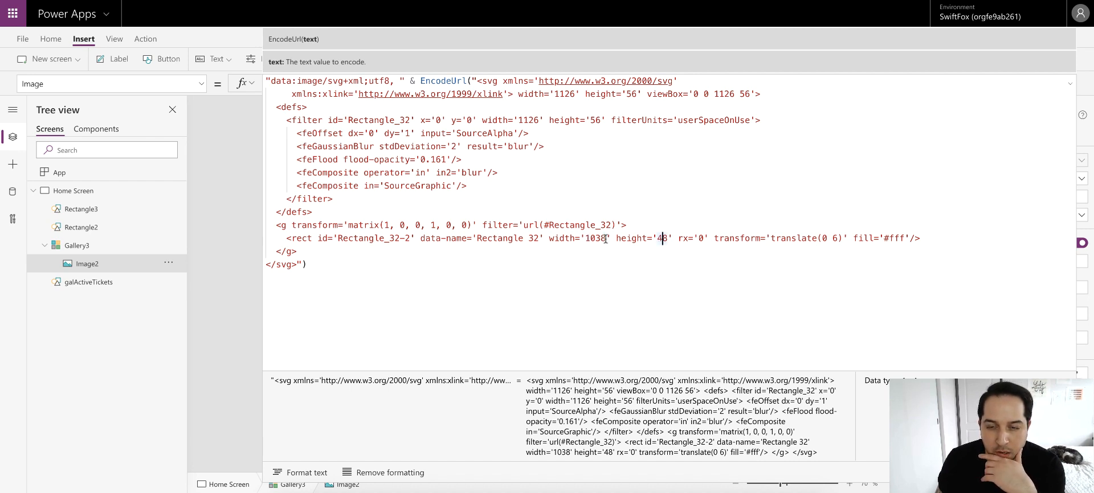
left_click_drag(606, 238, 590, 238)
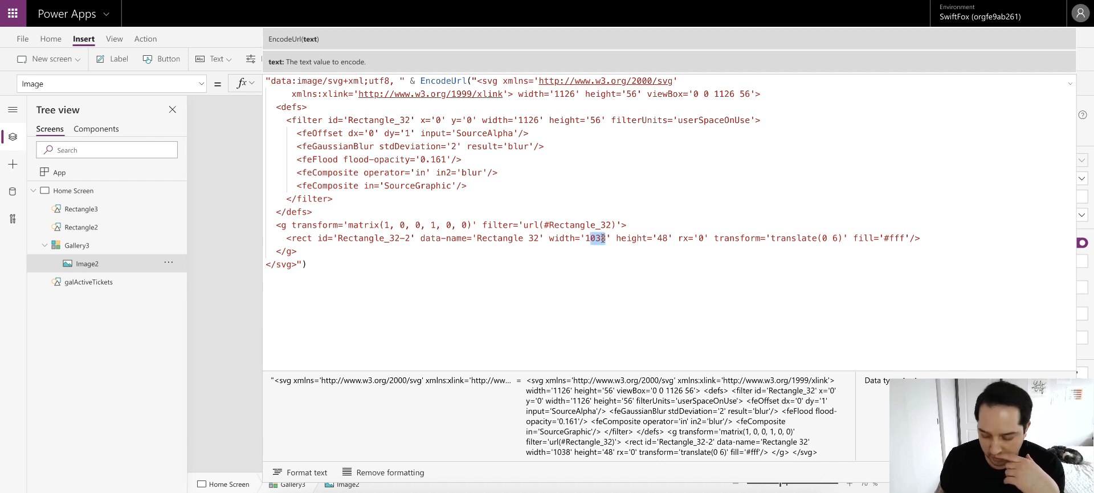
type("110")
left_click(644, 249)
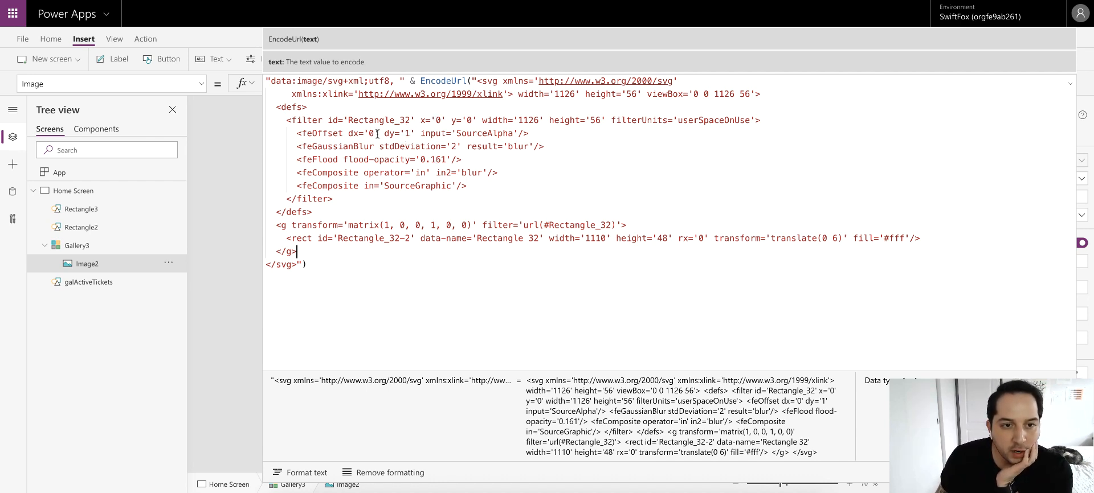
- Set the shadow's feOffset dy to 3 and its feGaussianBlur stdDeviation to 3
double_click(407, 133)
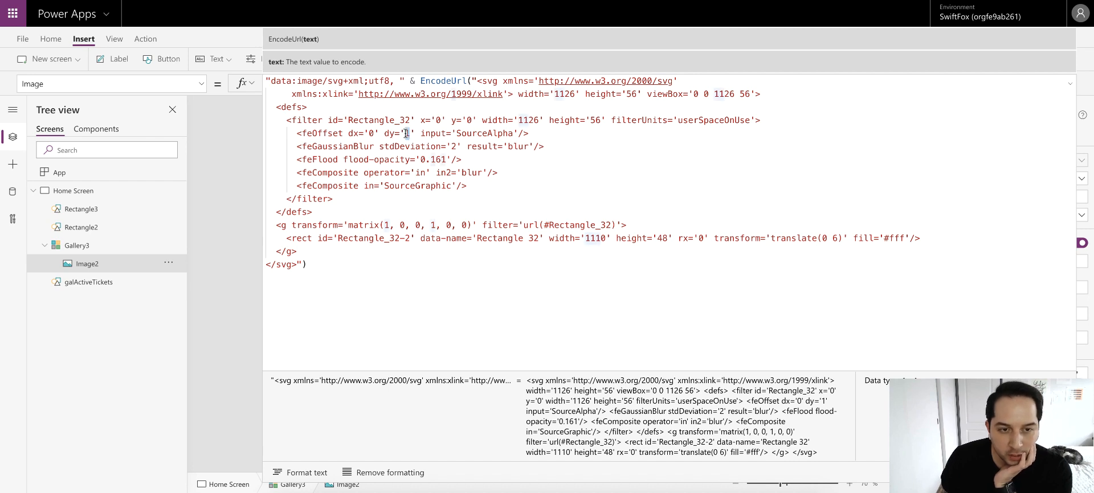
type("3")
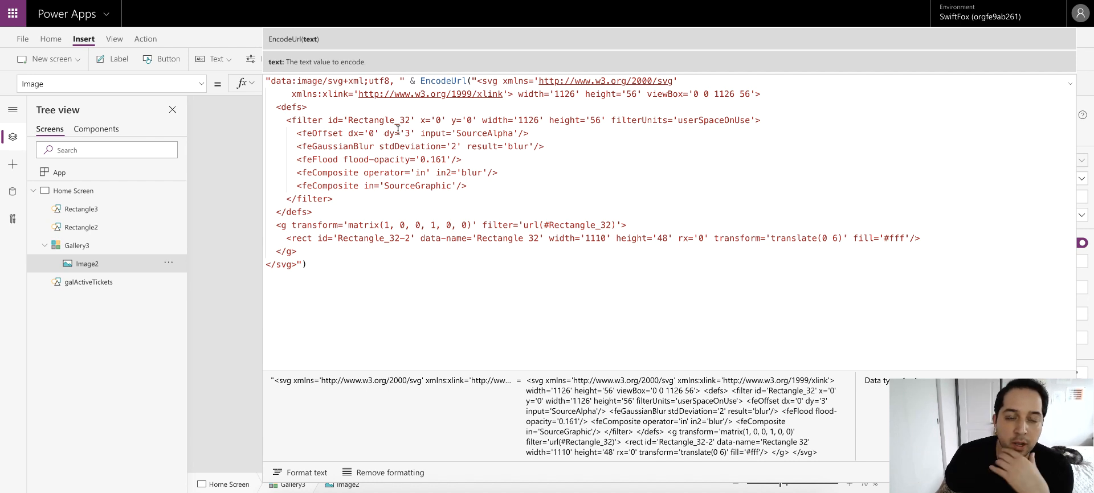
left_click(455, 146)
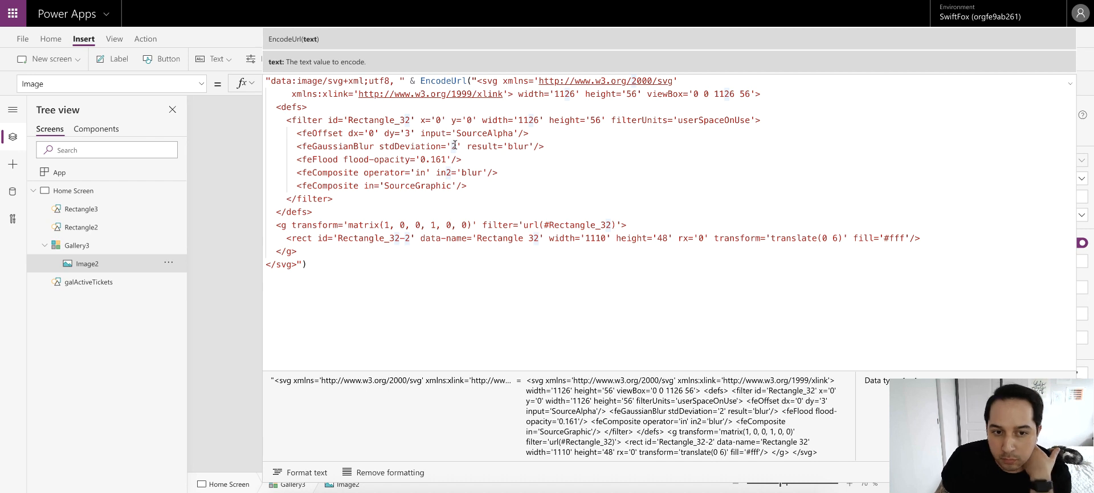
key("Left")
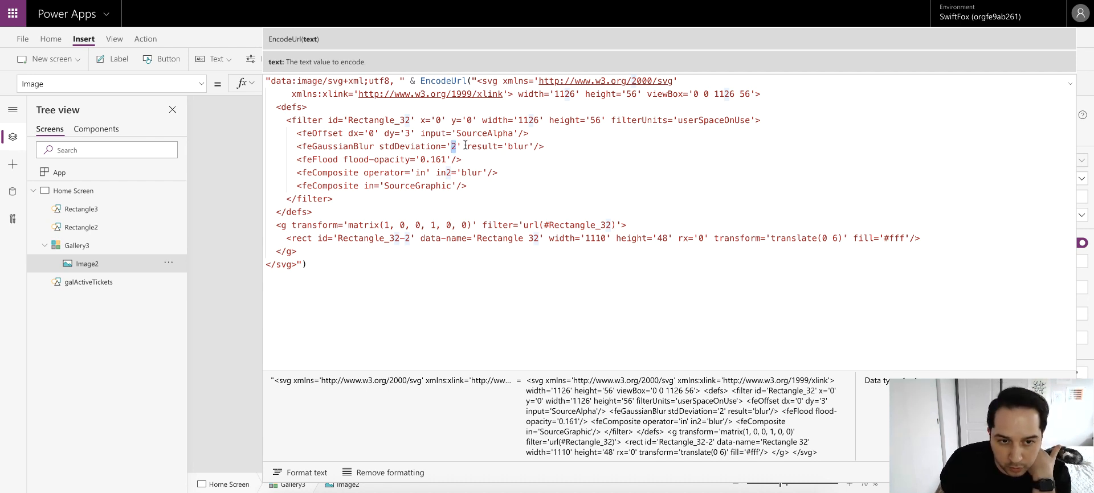
type("3")
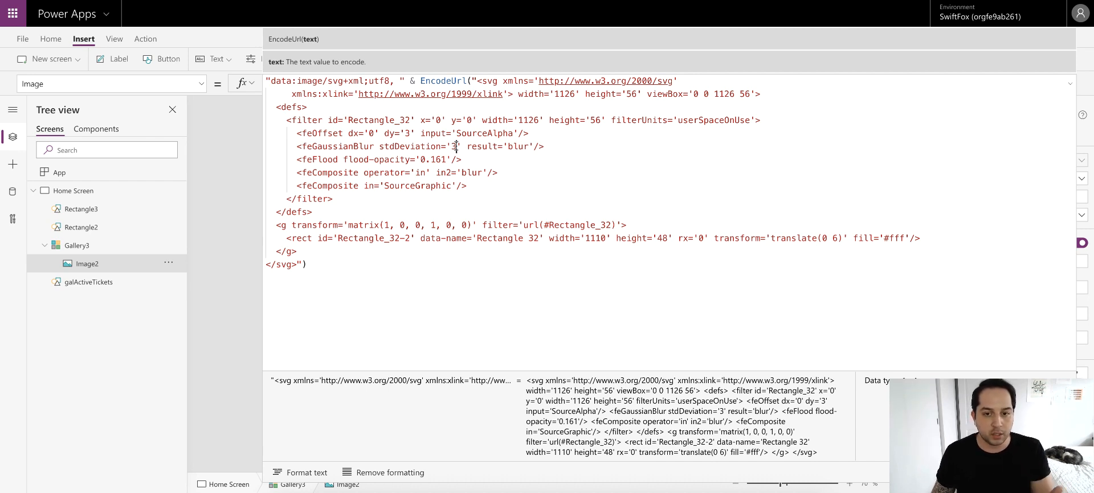
- Set the inner rect's corner radius rx to 4 in the SVG formula
left_click(848, 238)
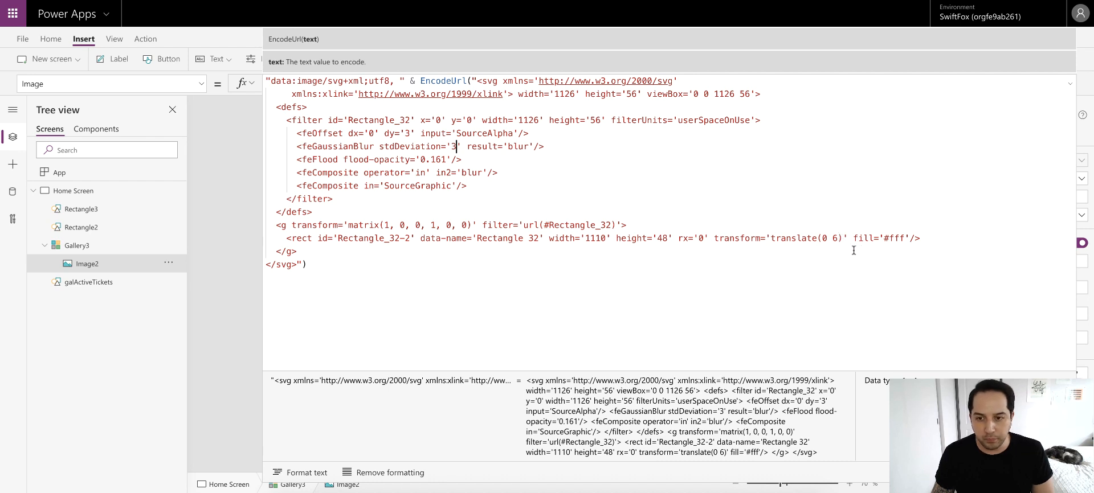
left_click(827, 238)
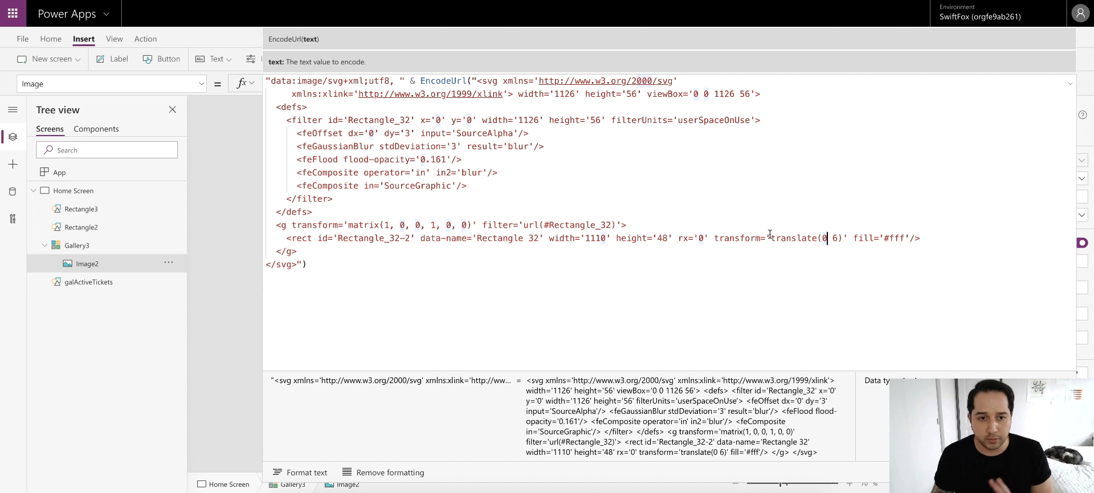
left_click(703, 237)
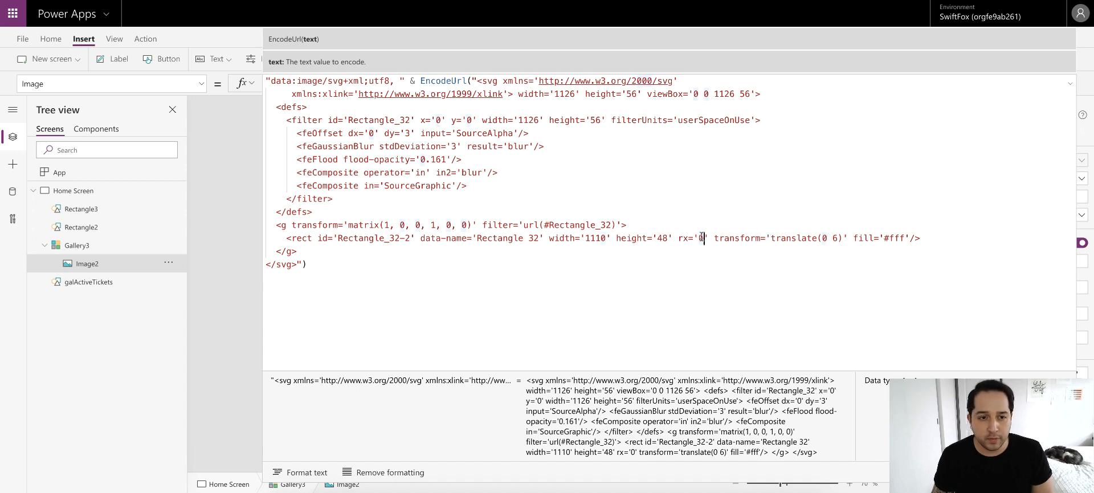
double_click(702, 239)
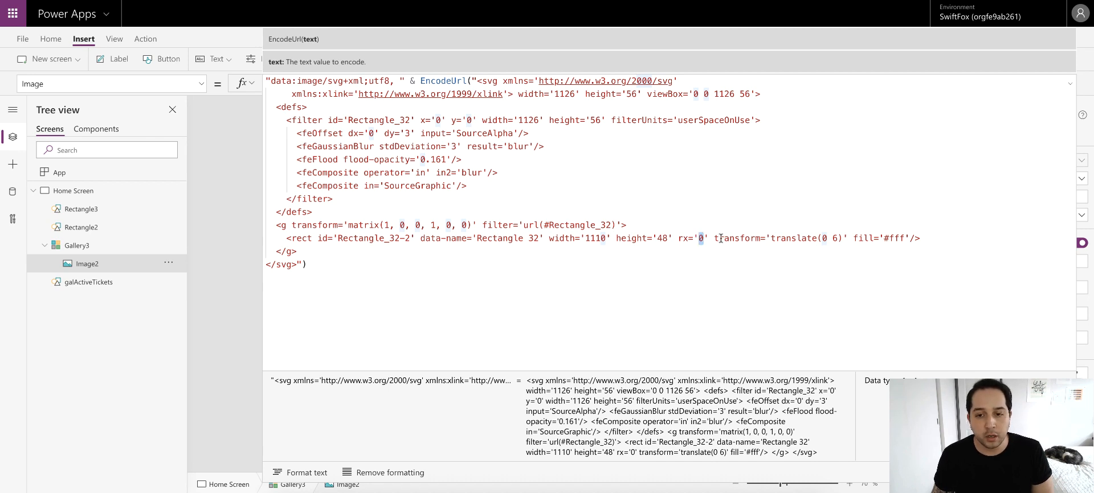
type("4")
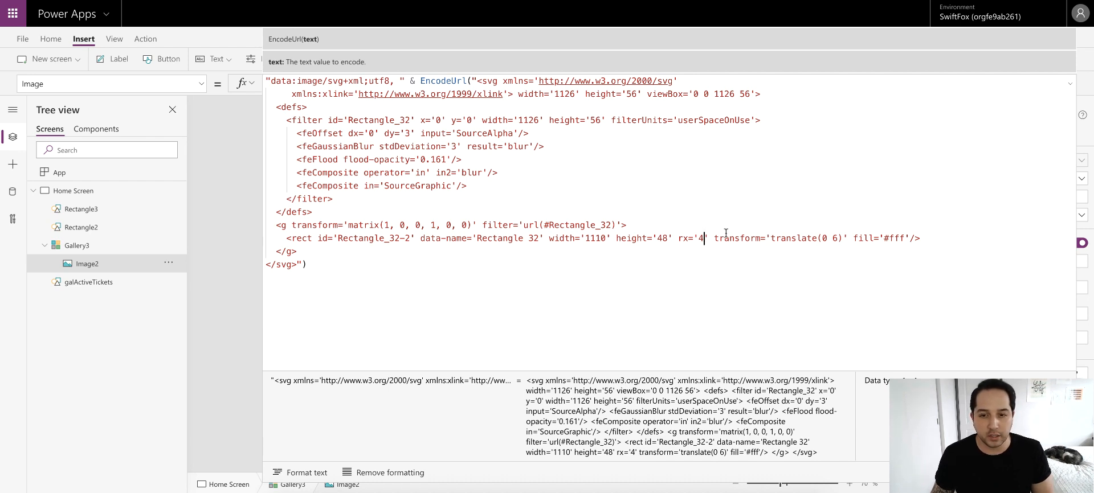
- Change the inner rect's transform to translate(4 4)
left_click(826, 238)
double_click(826, 238)
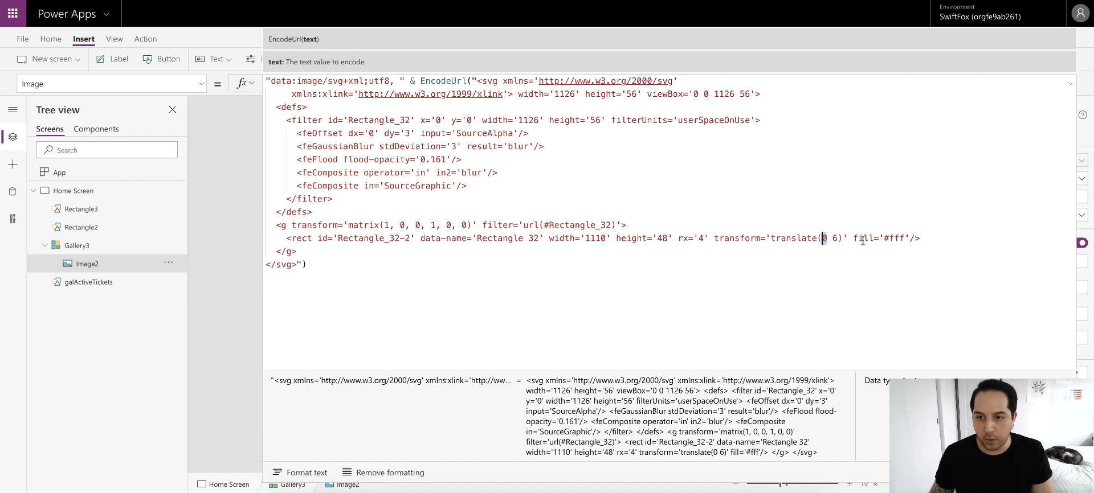
type("4")
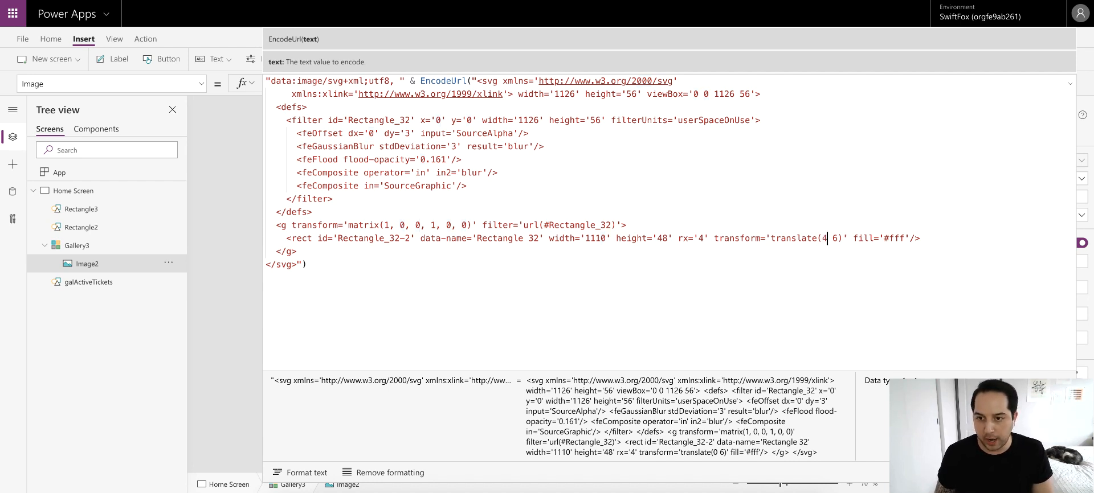
left_click(836, 239)
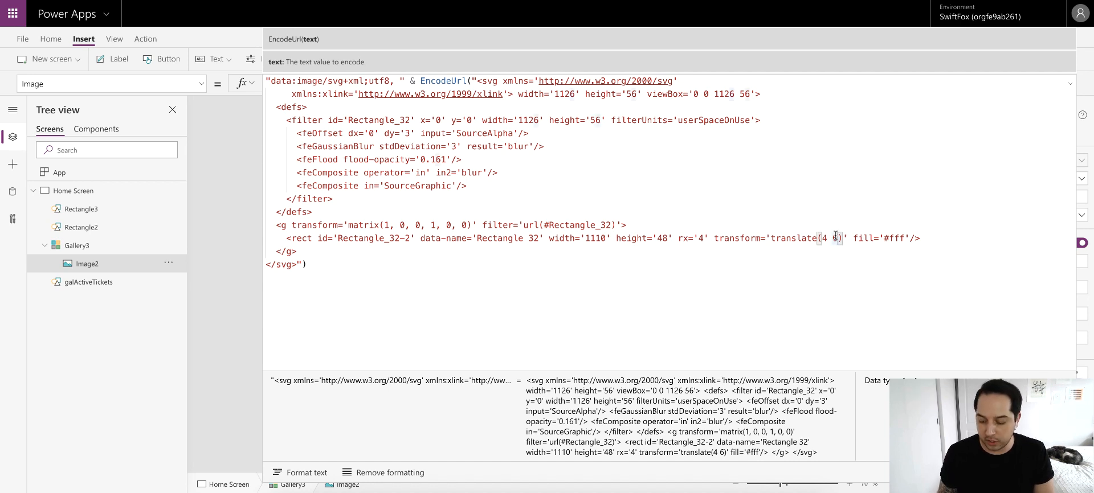
type("4")
key("Left")
key("BackSpace")
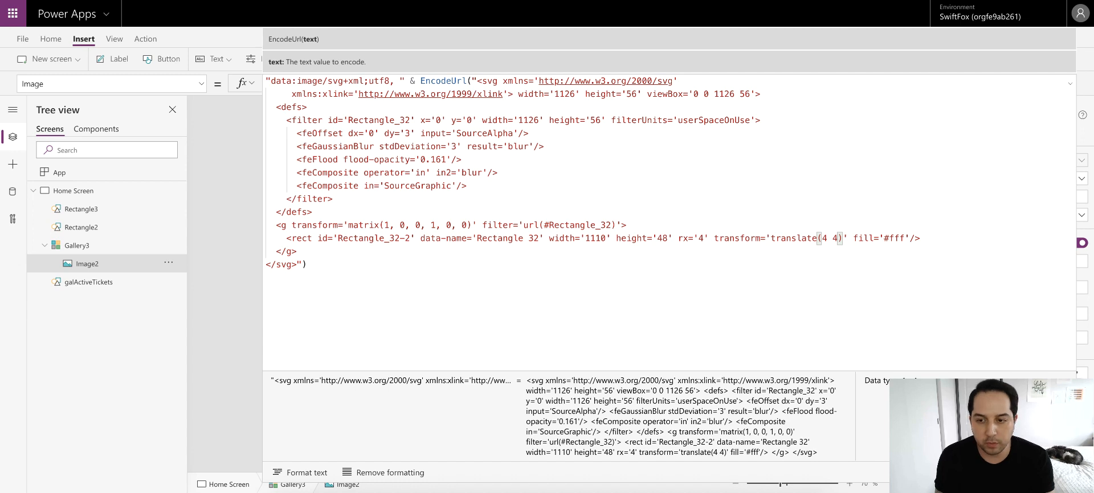
- Collapse the formula editor and check how the SVG cards look in the gallery rows
left_click_drag(889, 239, 904, 239)
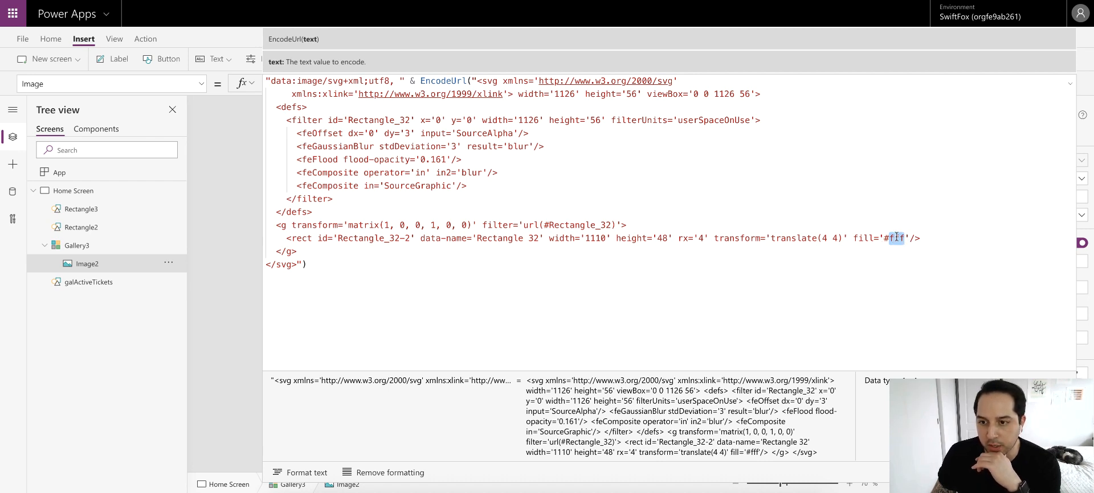
left_click(1069, 83)
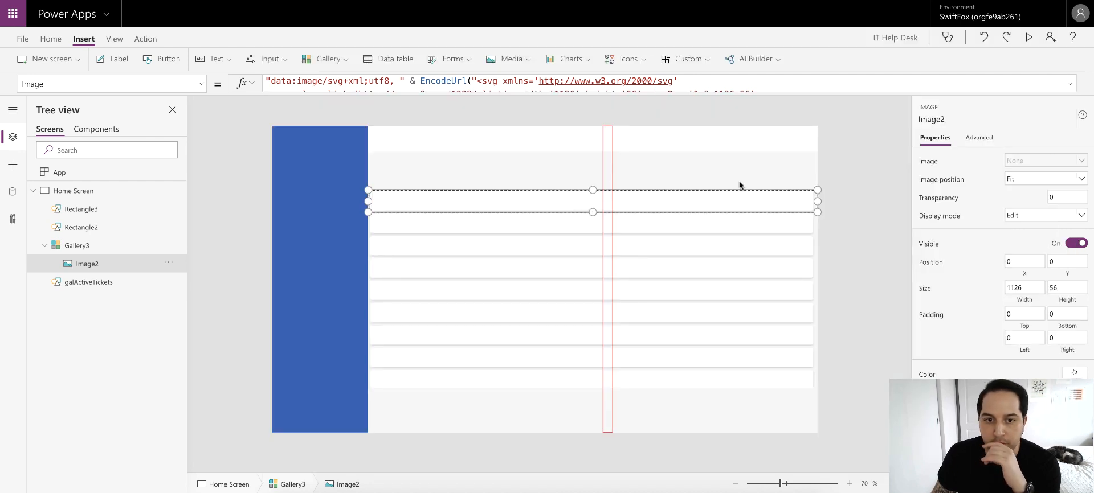
left_click(849, 164)
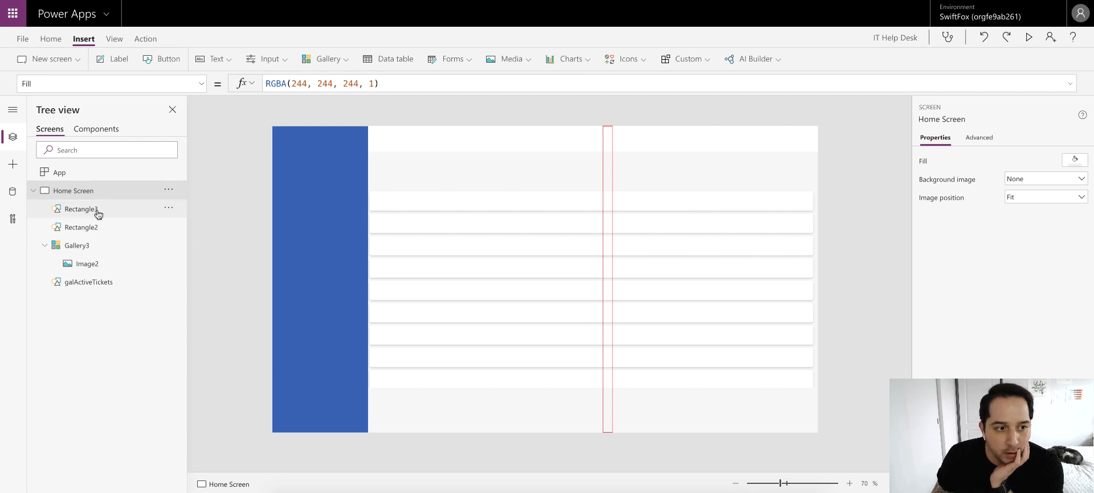
left_click(89, 246)
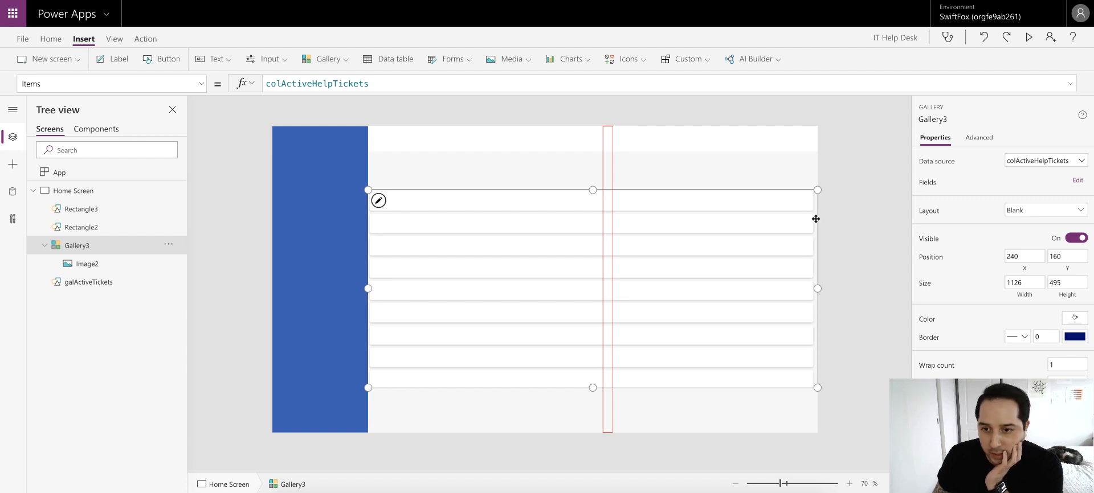
left_click(816, 201)
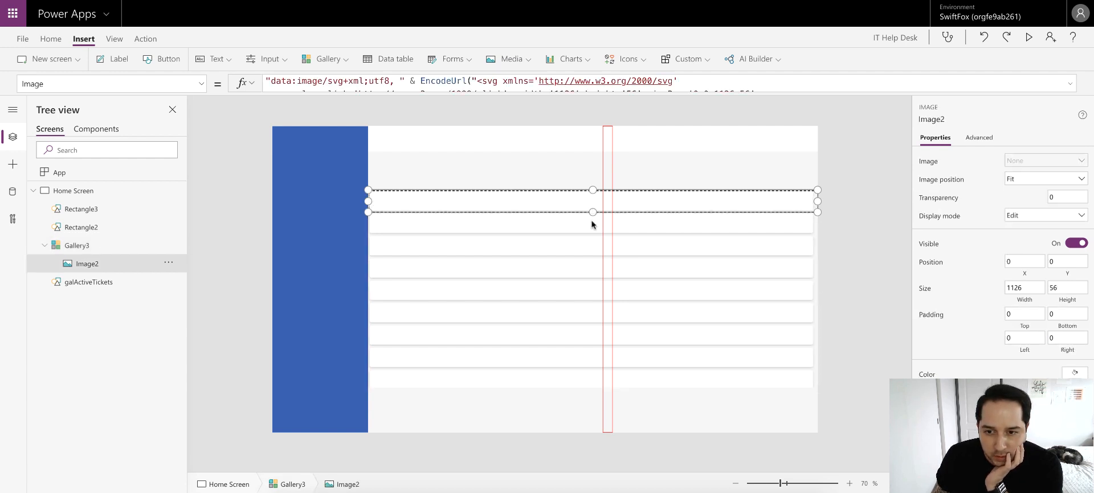
- Set the template size of Gallery3 to 64 to space the cards apart
scroll(1047, 365, "down", 1)
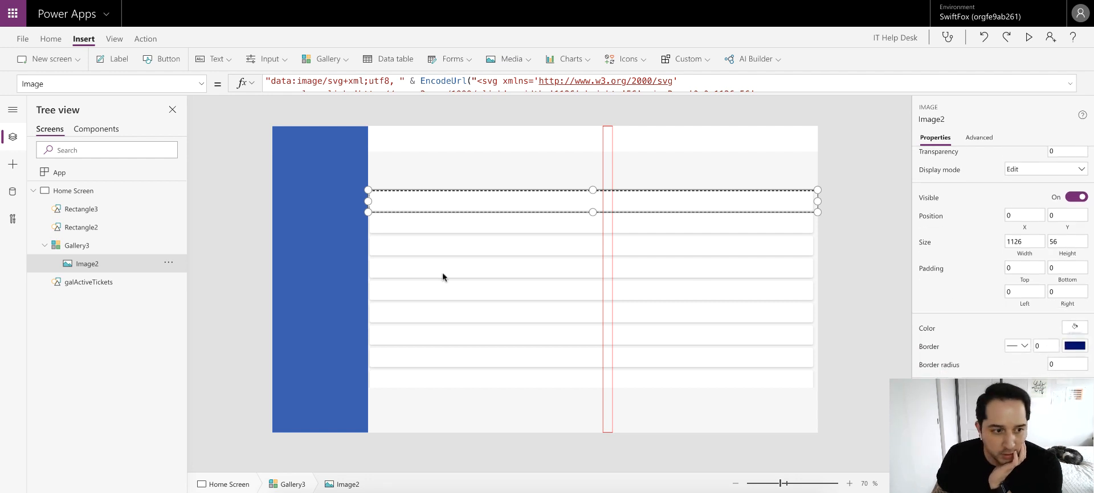
left_click(91, 247)
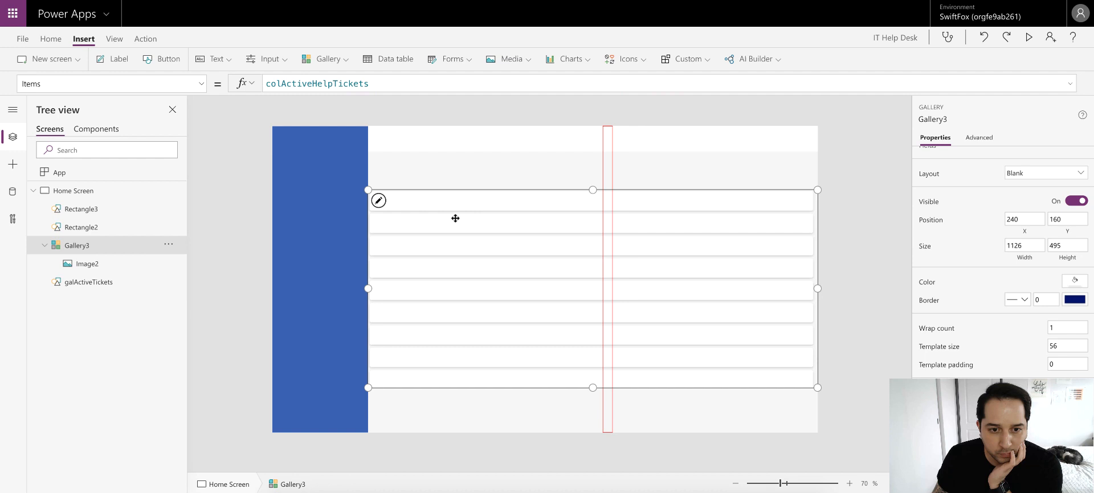
left_click(1064, 345)
key("BackSpace")
key("BackSpace")
type("64")
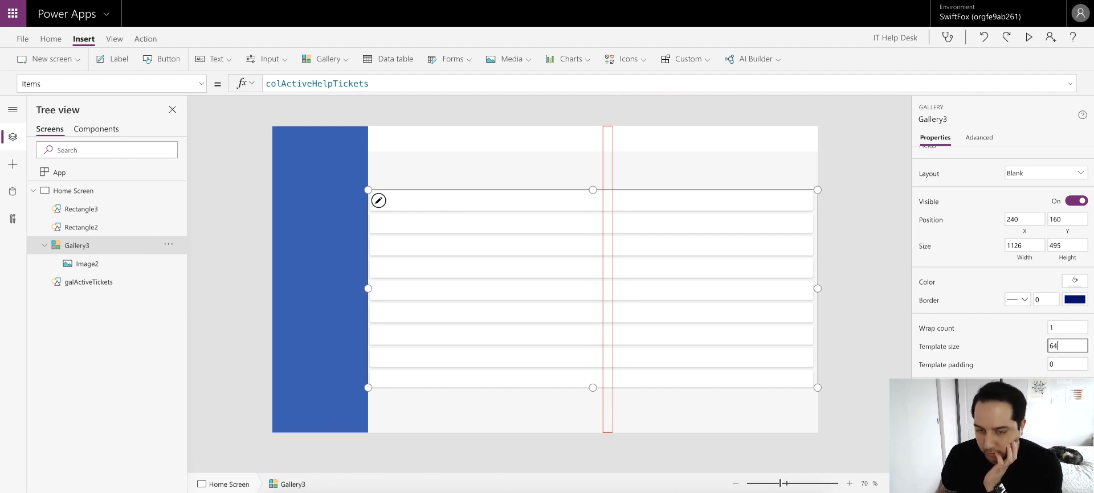
left_click(857, 221)
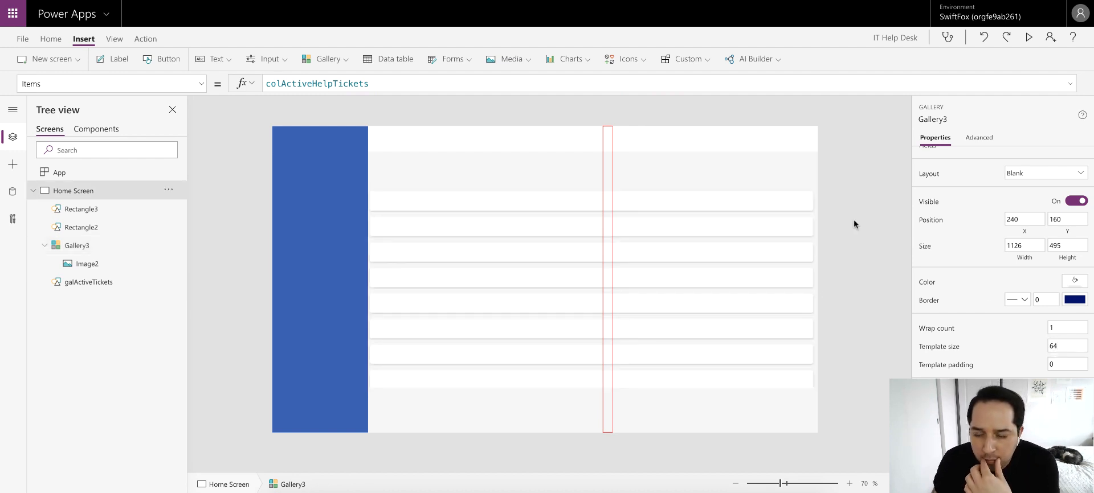
- Stretch the card image in the gallery's first row down to the template's lower edge, a height of about 63
left_click(850, 484)
left_click(849, 483)
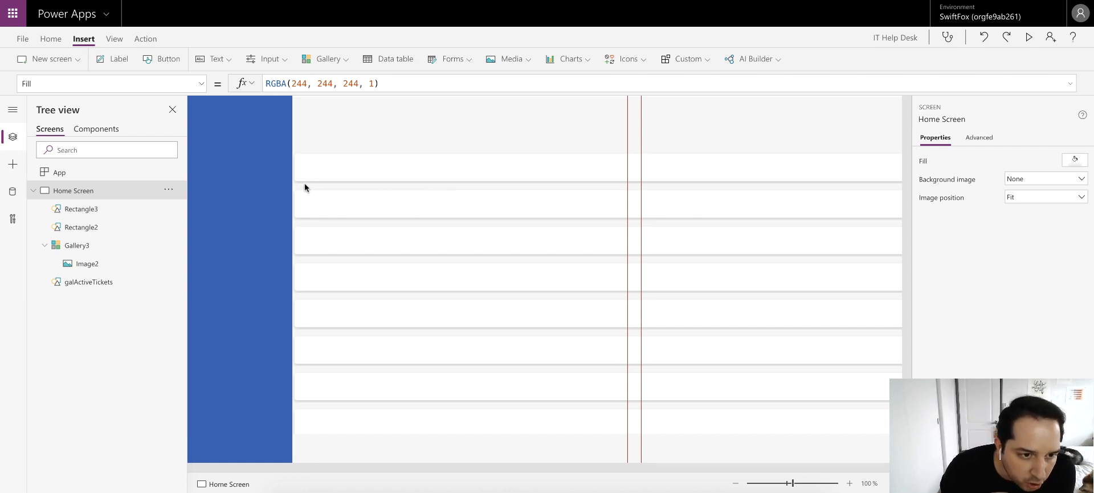
left_click(334, 172)
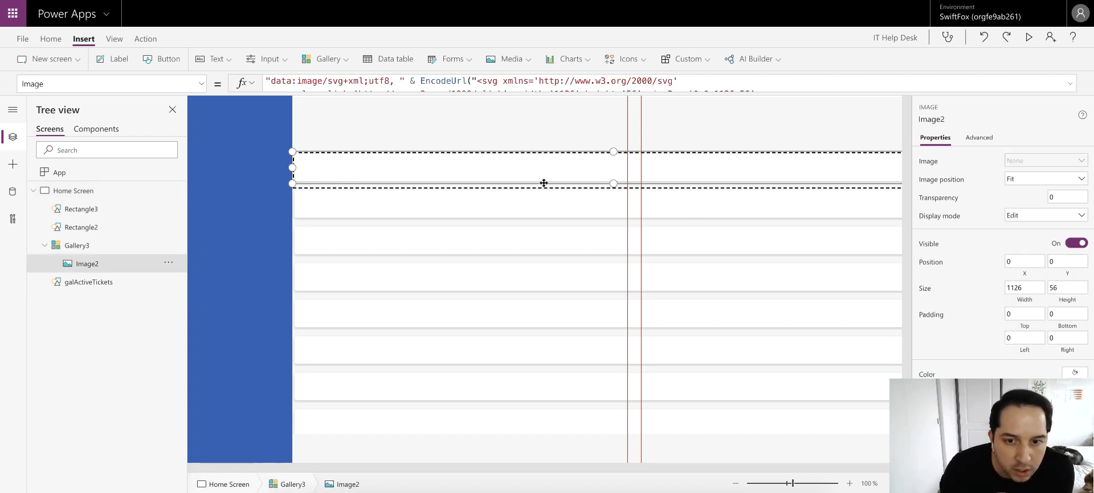
left_click_drag(614, 185, 614, 189)
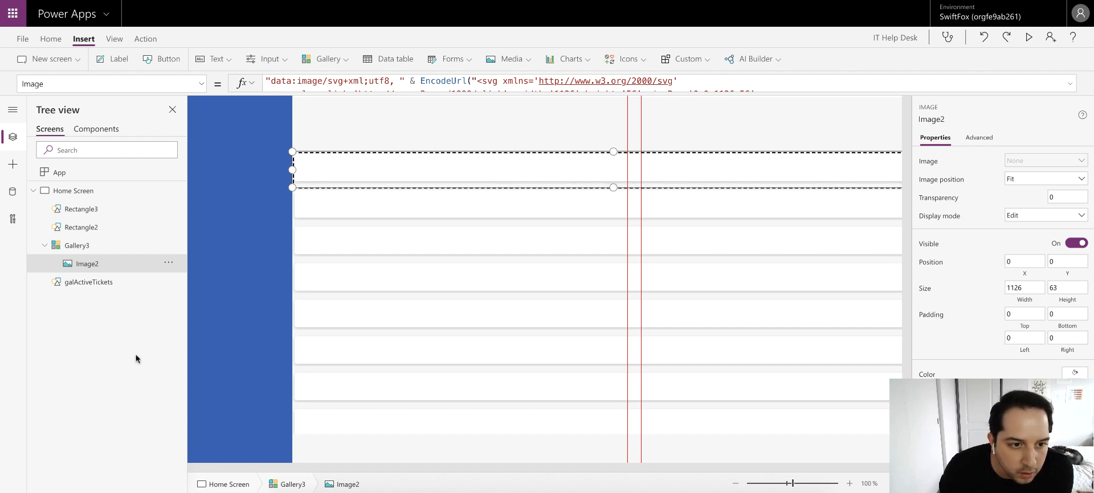
left_click(335, 116)
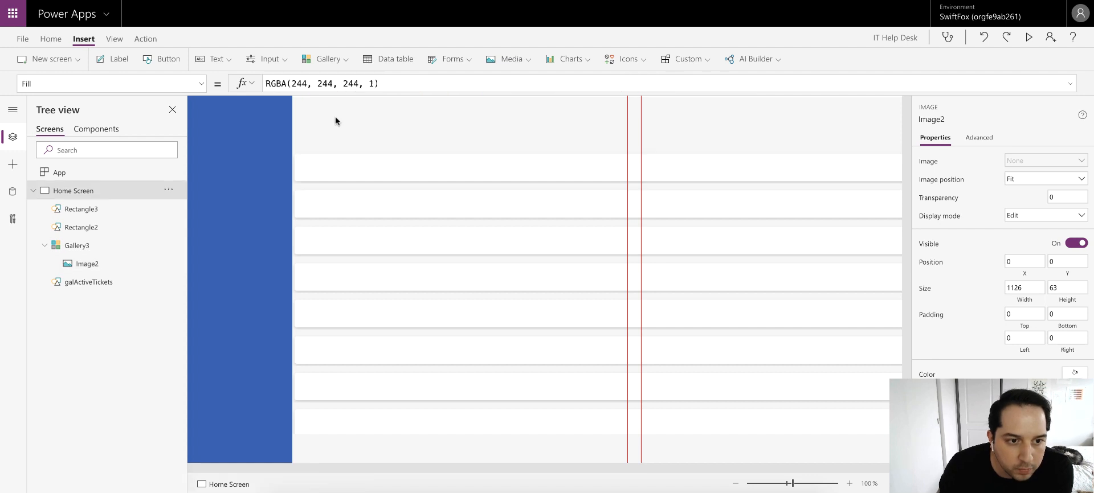
left_click(334, 166)
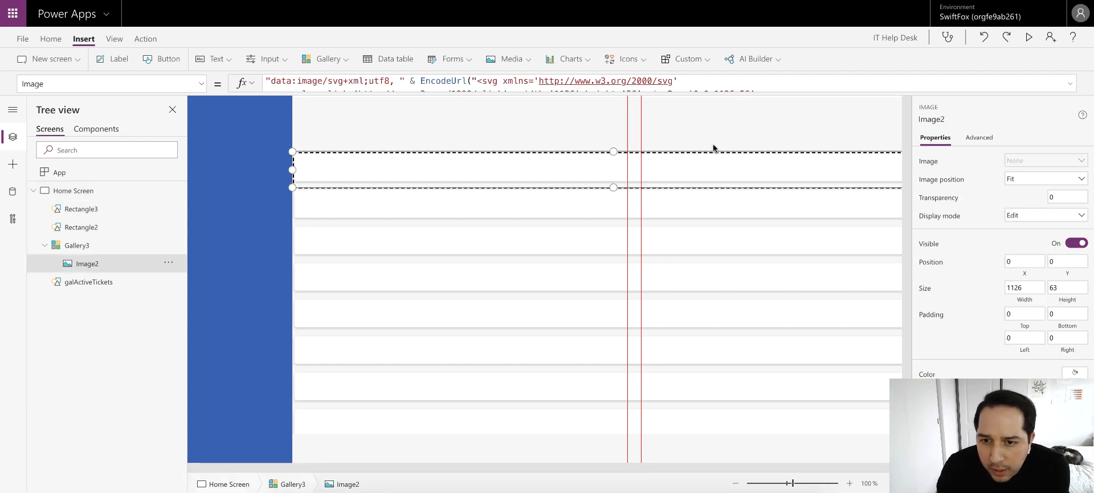
- Preview the app to check how the SVG cards look in the gallery, and return to editing
left_click(707, 128)
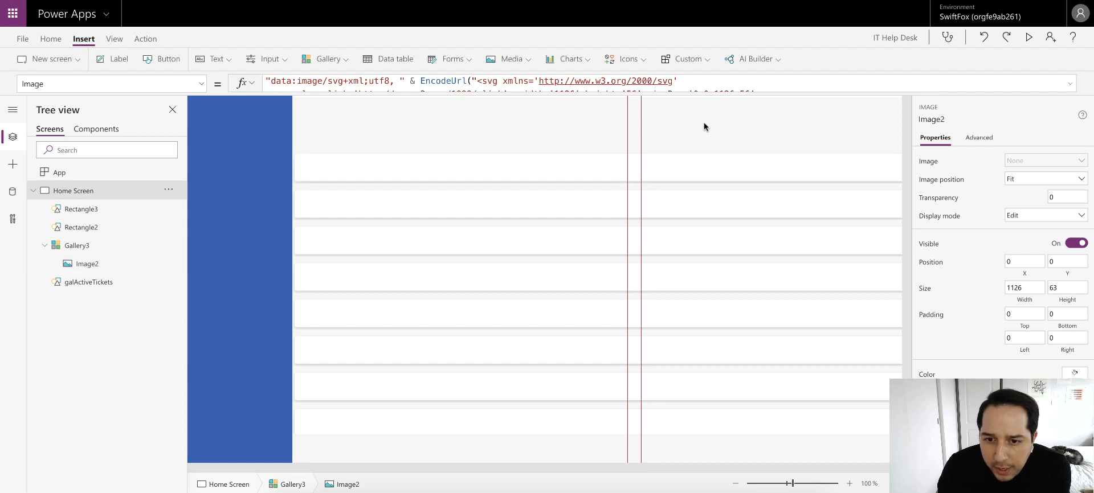
left_click(1028, 37)
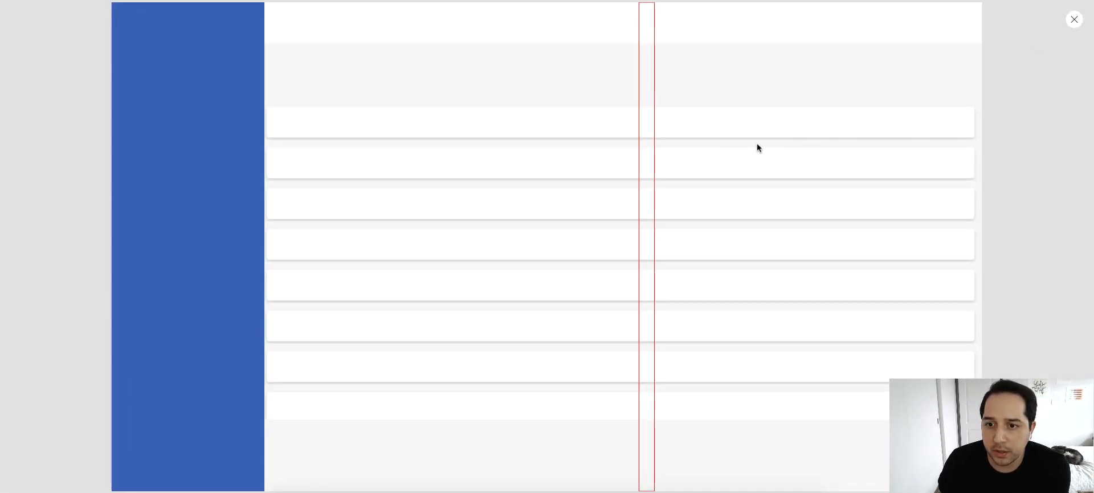
left_click(1075, 19)
left_click(644, 287)
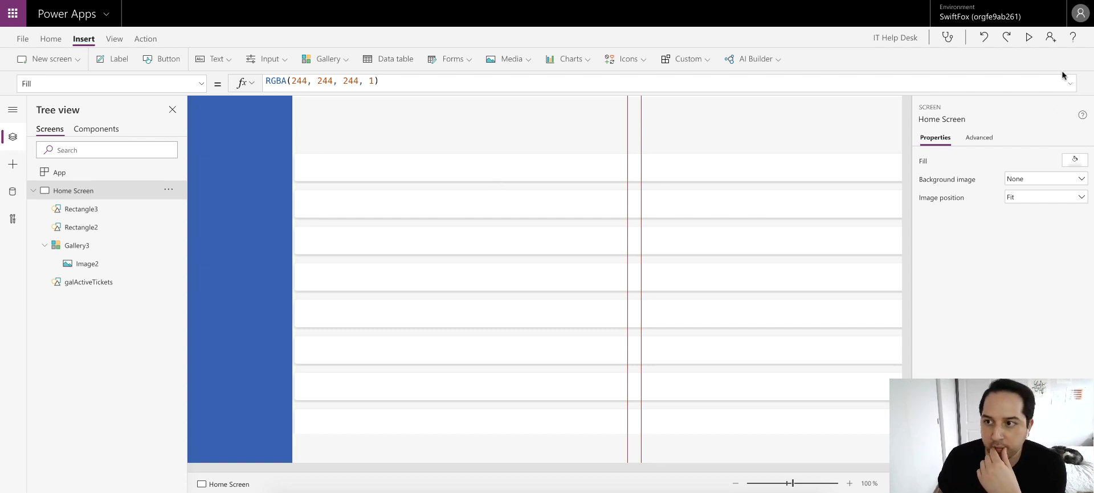
- Stretch Gallery3 down to the lower edge of the home screen, to a height of about 608
left_click(735, 484)
left_click(735, 484)
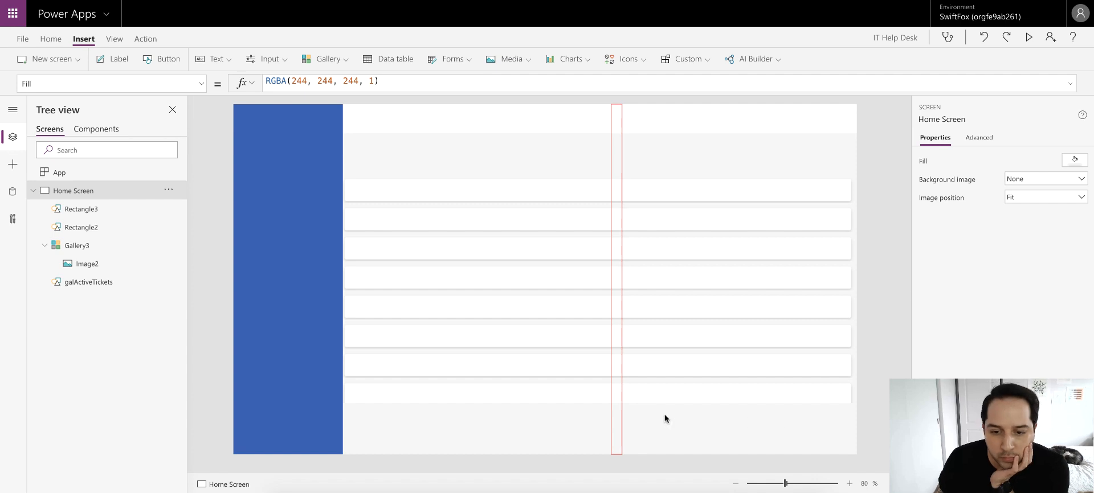
left_click(640, 400)
left_click_drag(598, 404, 608, 459)
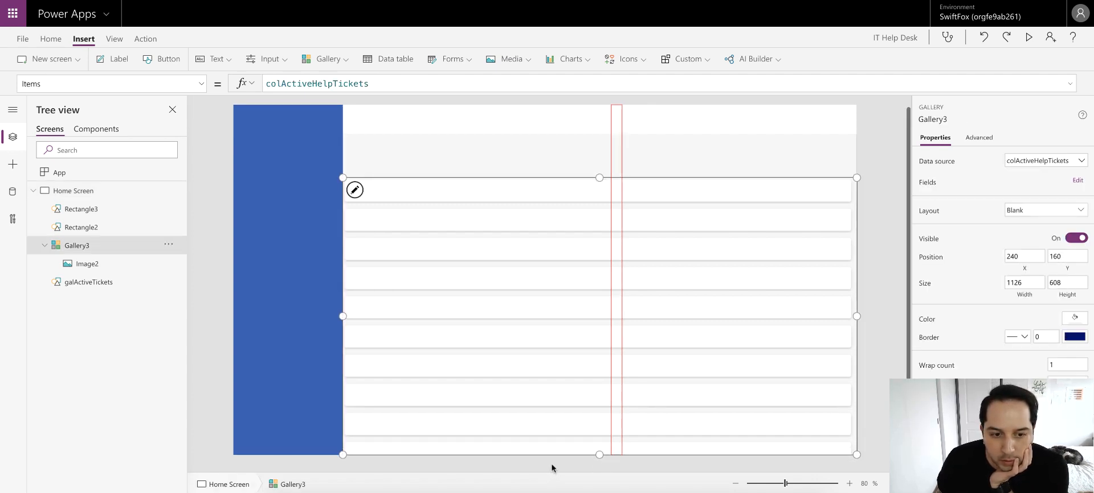
left_click(877, 204)
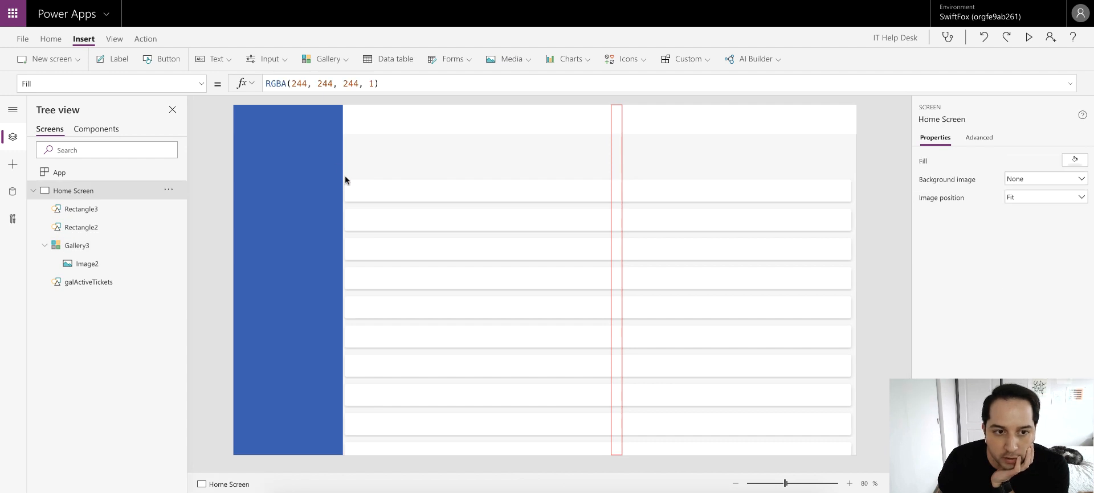
- Move the red guide rectangle against the sidebar at X 240 and place a copy along the home screen's far edge at X 1342
left_click(615, 117)
left_click_drag(615, 117, 344, 118)
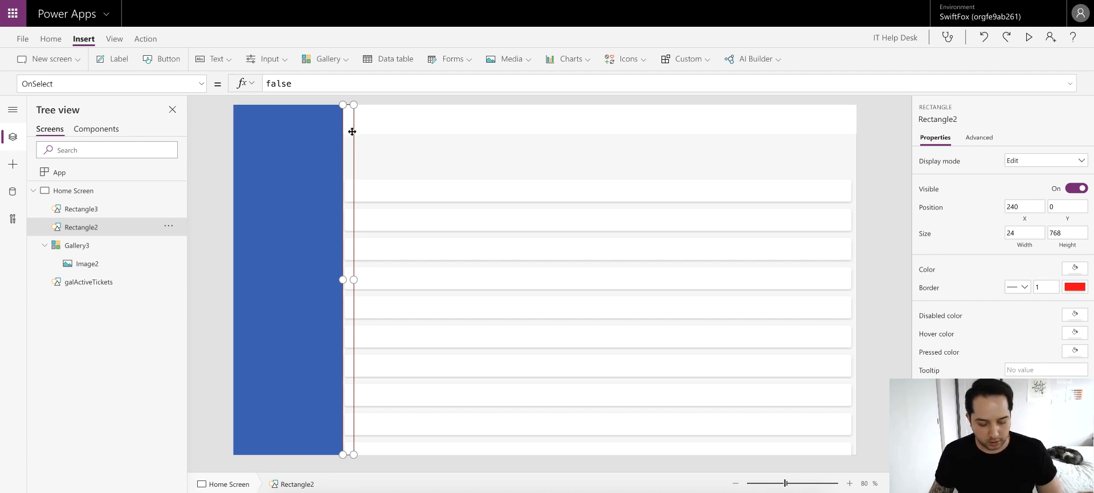
key("ctrl+c")
key("ctrl+v")
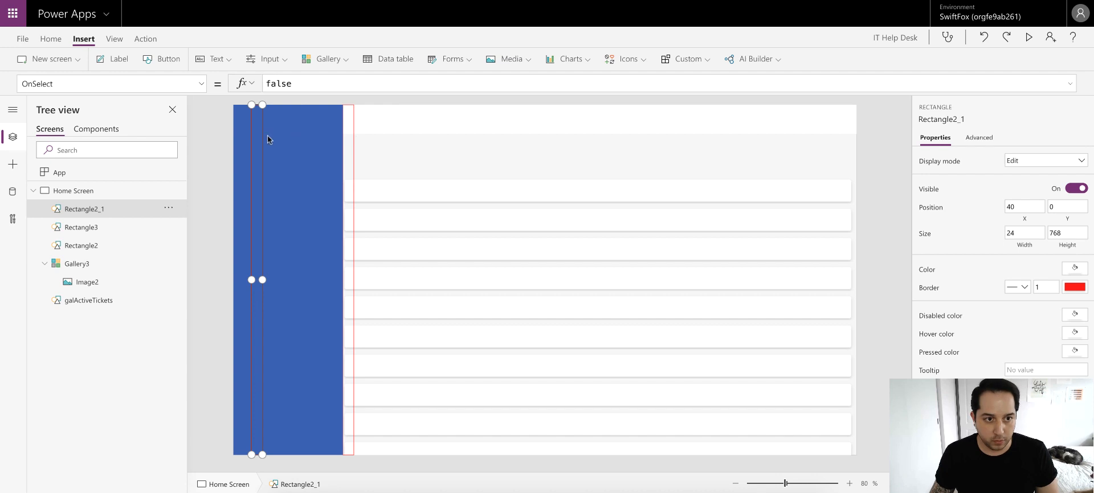
left_click_drag(259, 131, 887, 150)
left_click(880, 170)
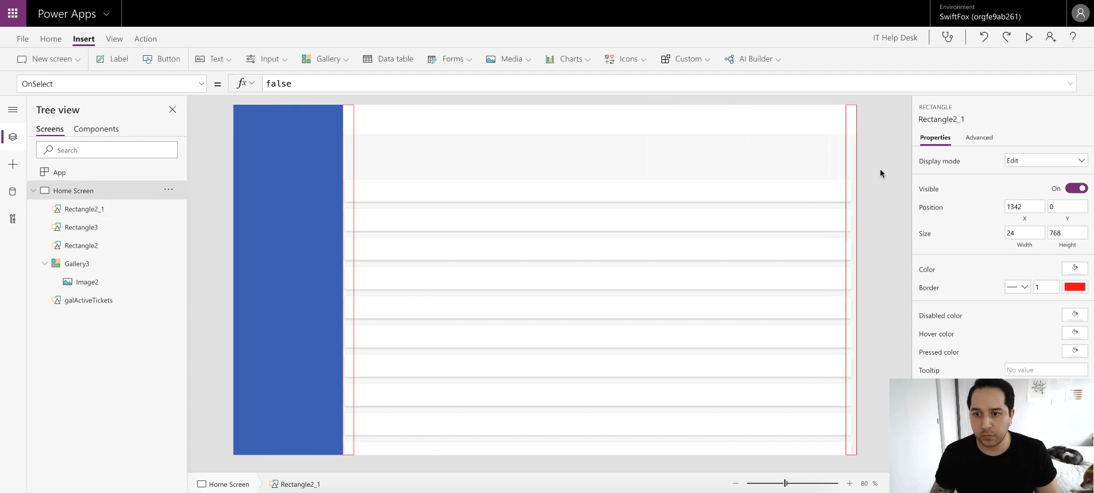
- In the card image's SVG formula, set the inner rect's width to 1078 and its transform to translate(24 4)
left_click(695, 193)
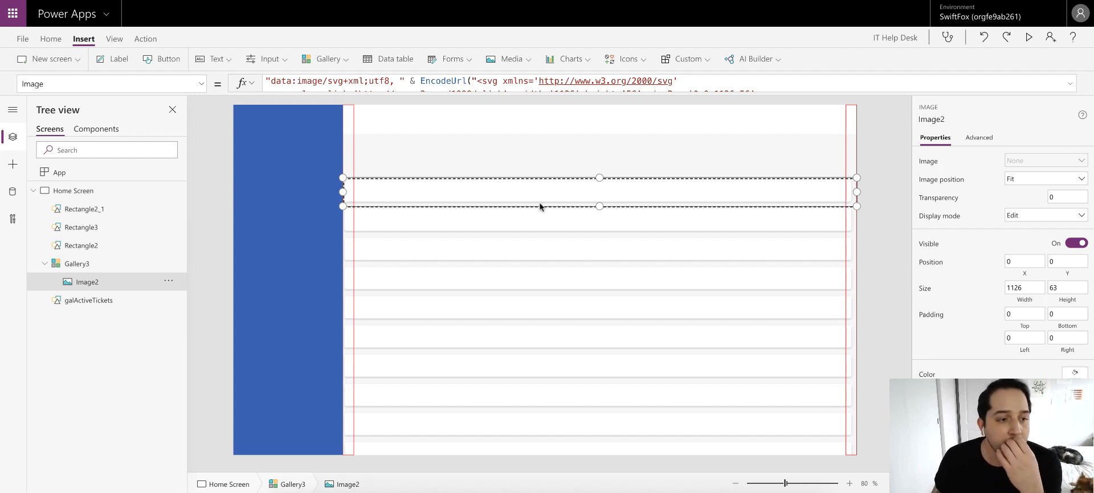
left_click(1070, 84)
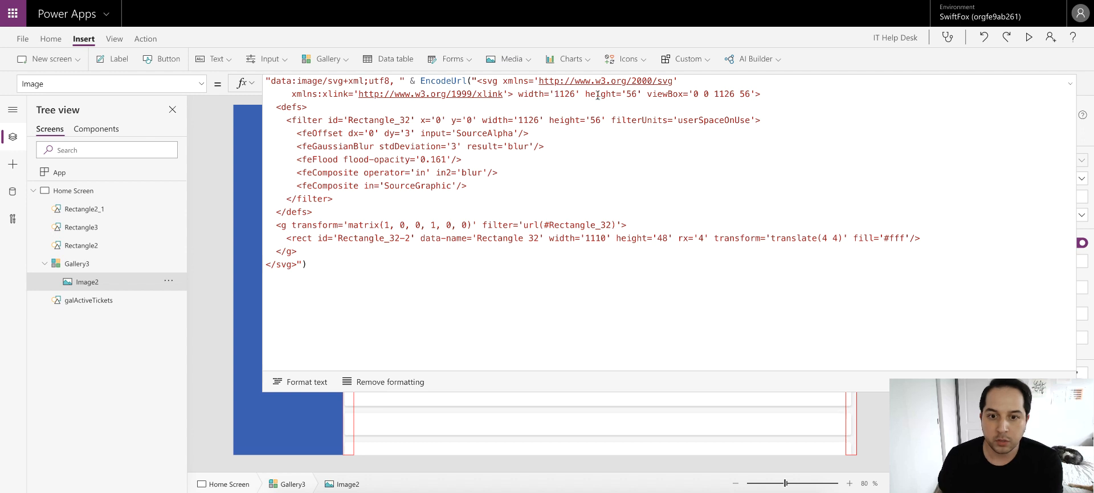
left_click_drag(586, 238, 606, 239)
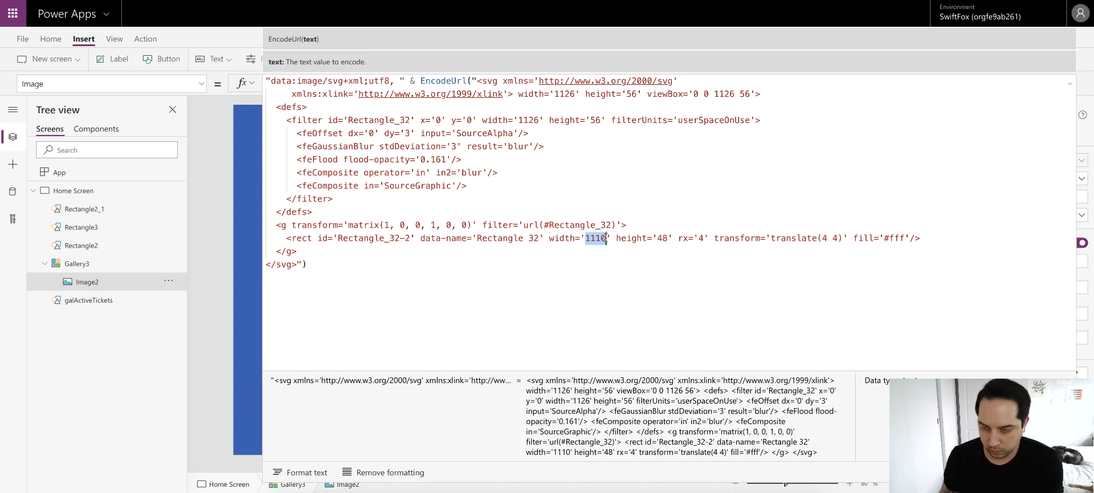
type("1078")
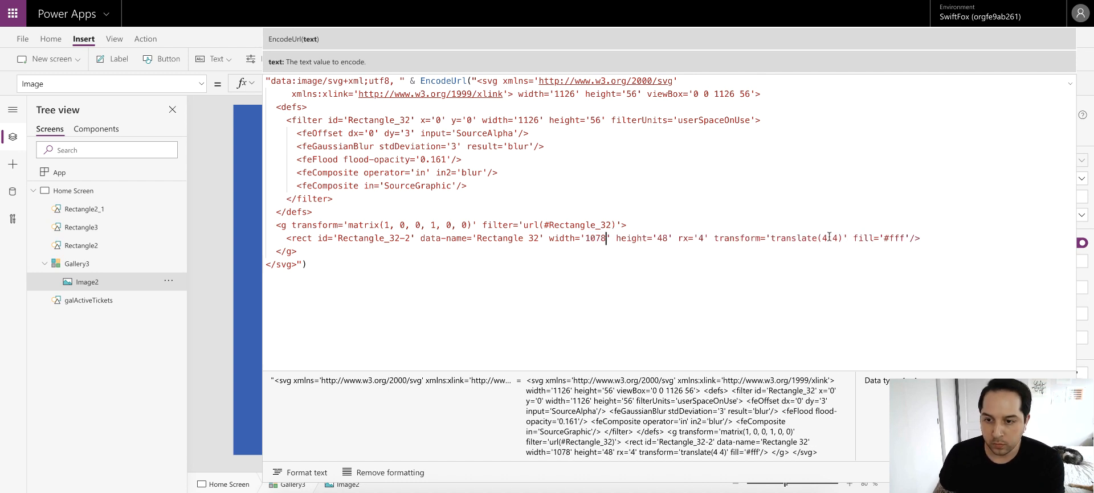
double_click(824, 238)
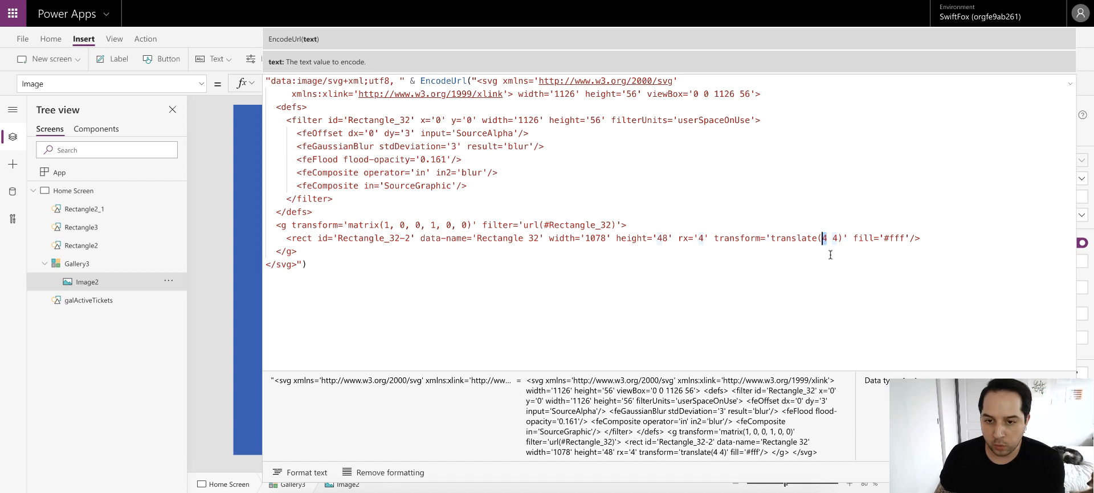
type("24")
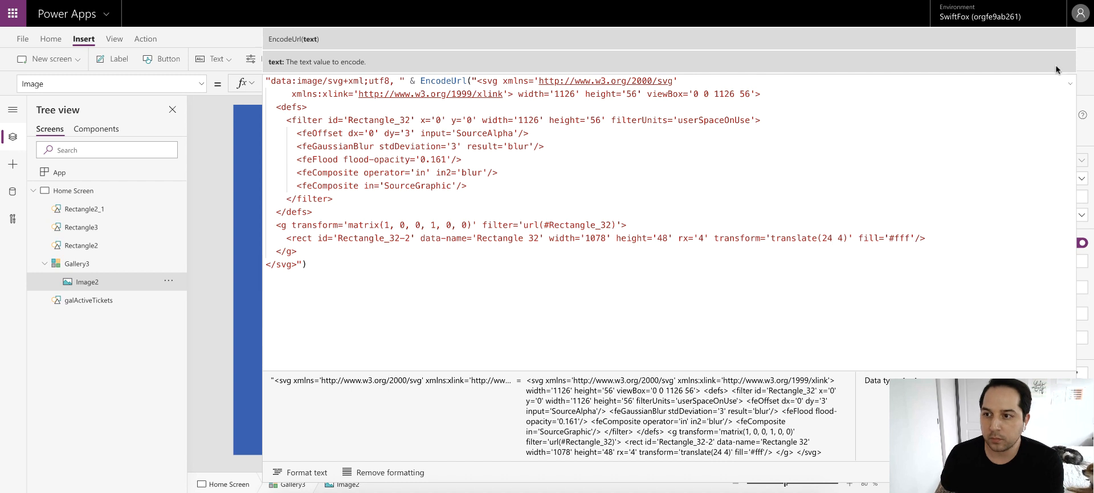
left_click(1070, 84)
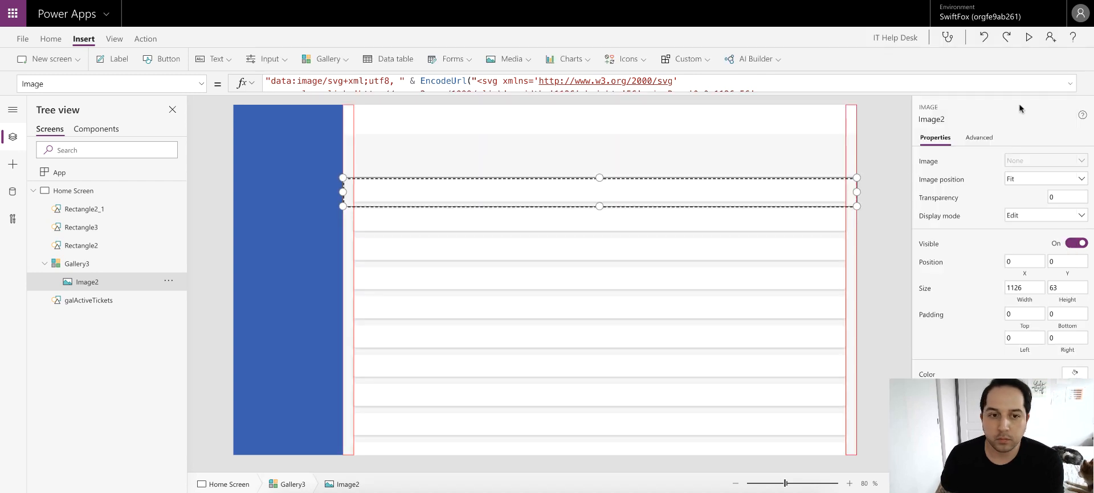
left_click(870, 164)
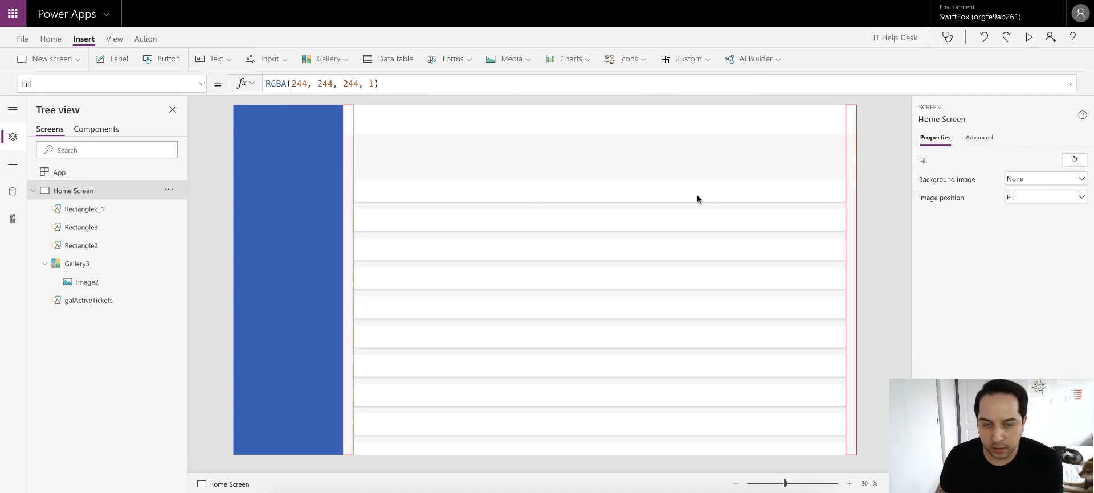
- Examine the card's alignment with the guide rectangles and the translate values in its SVG formula
left_click(831, 192)
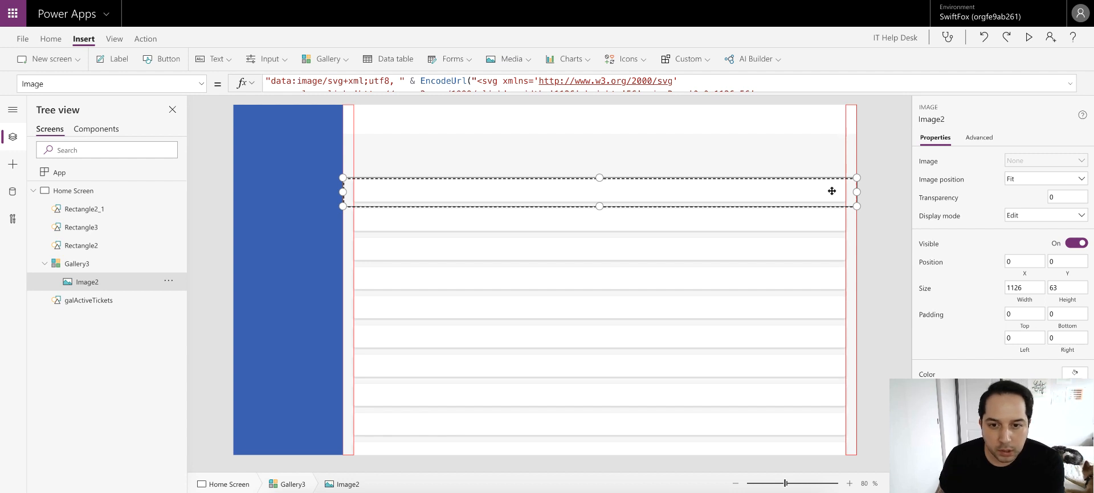
left_click(880, 165)
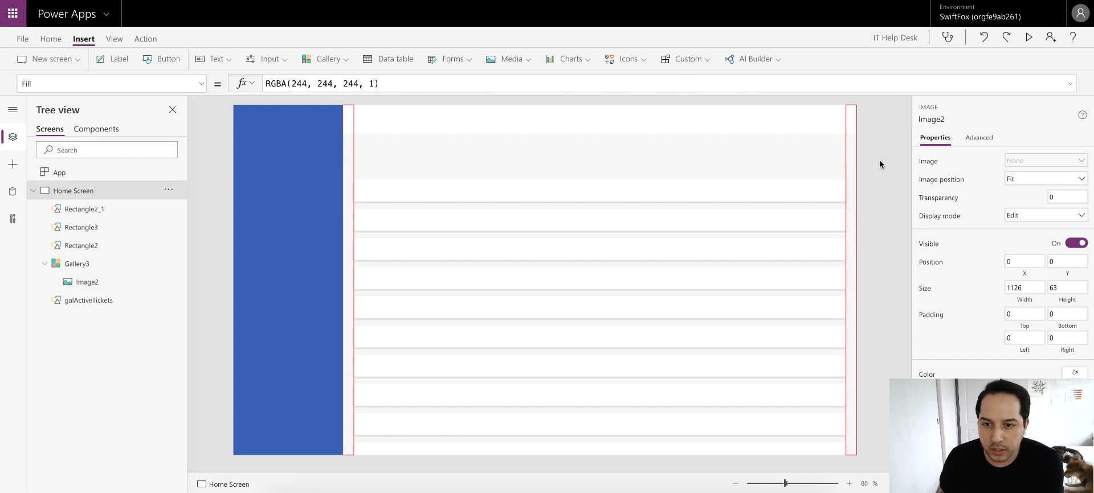
left_click(757, 186)
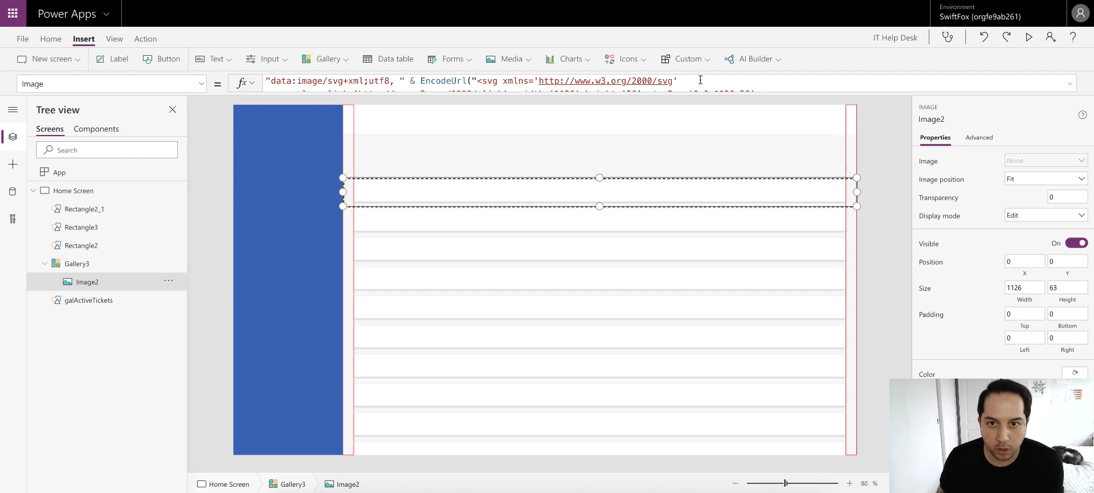
left_click(1069, 83)
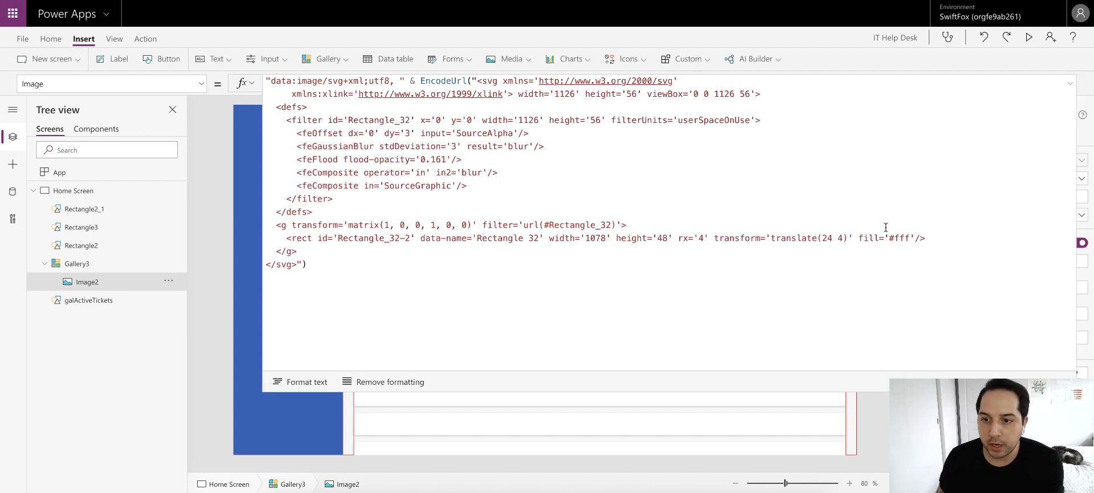
double_click(840, 238)
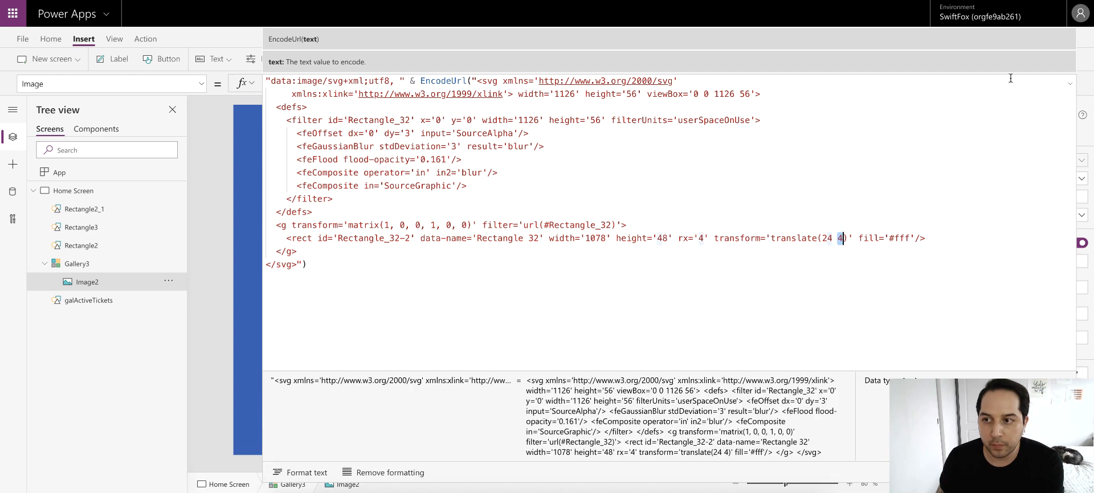
left_click(1069, 83)
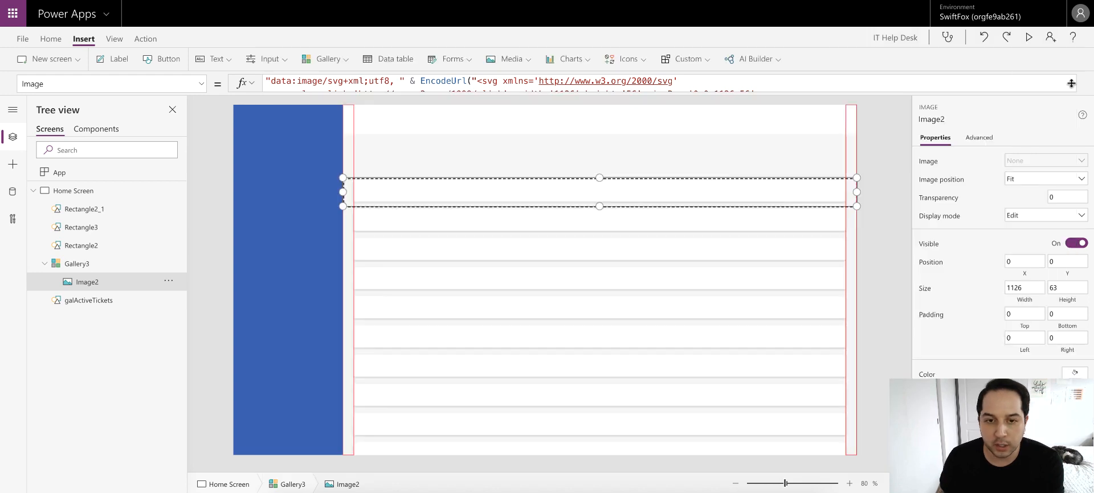
left_click(876, 130)
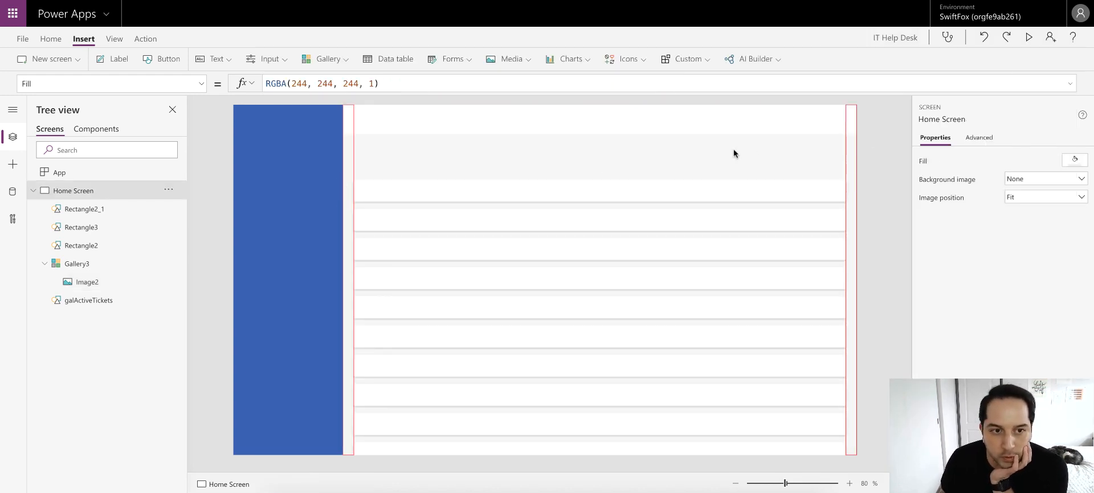
- Hide both red guide rectangles, Rectangle2 and Rectangle2_1
left_click(349, 139)
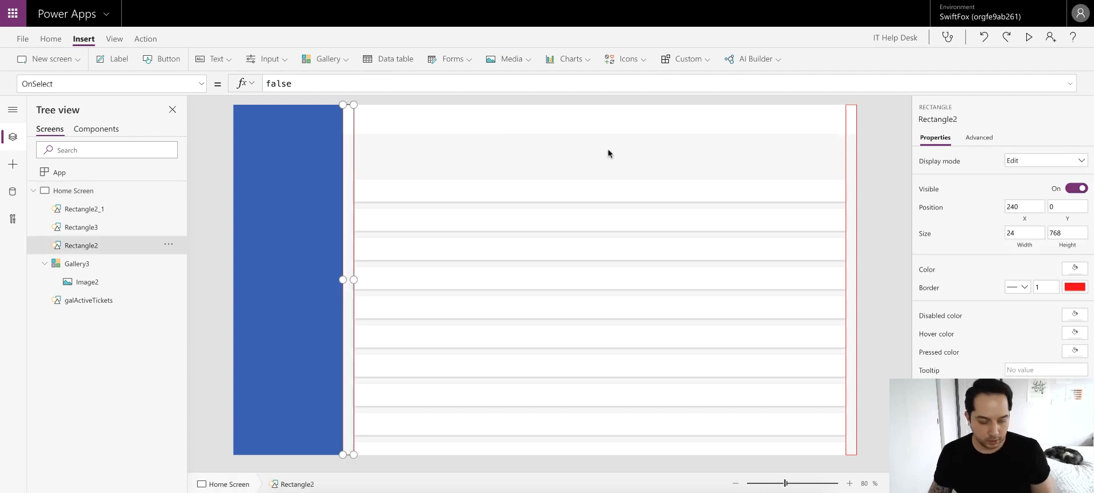
left_click(850, 154, "shift")
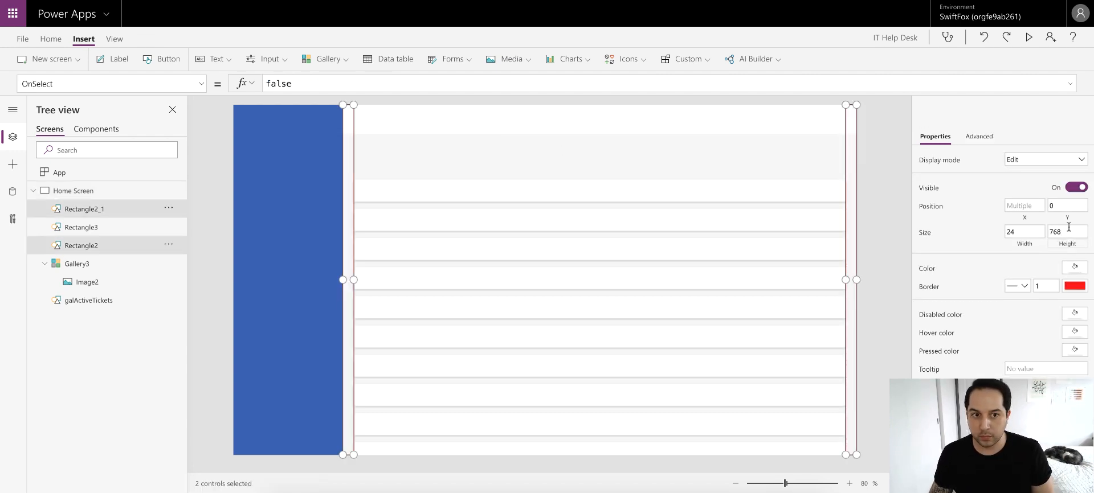
left_click(883, 168)
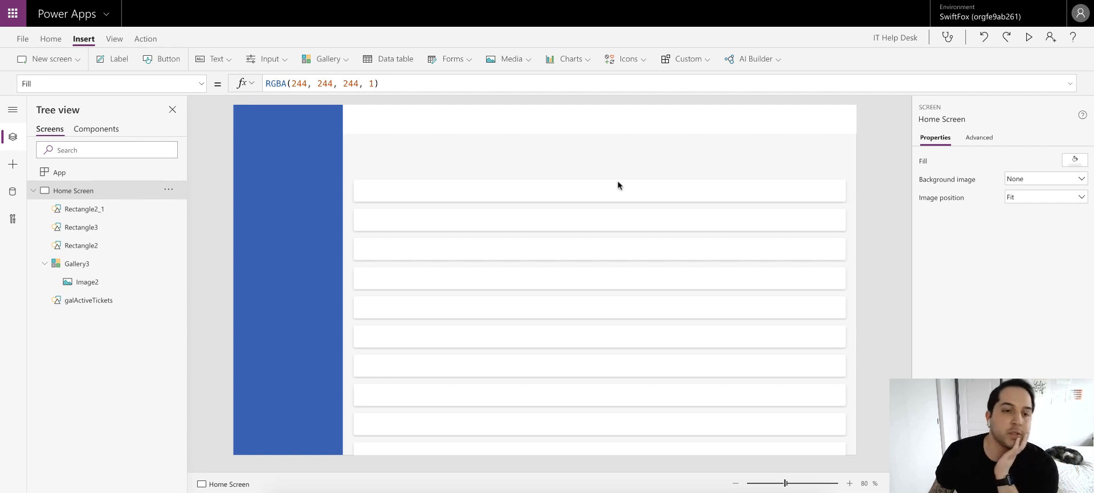
- Rename the card image Image2 inside the gallery as imgBackground
left_click(88, 283)
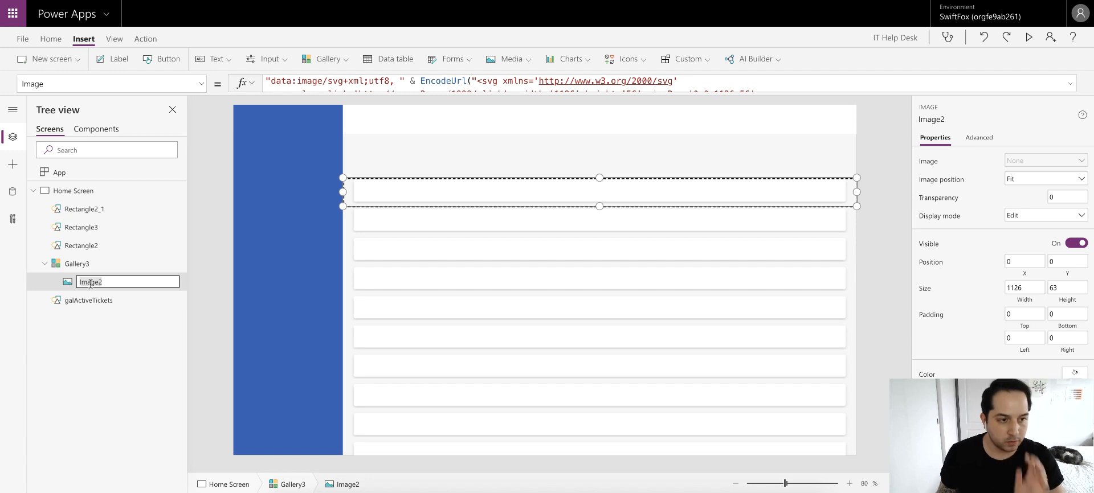
type("imgBack")
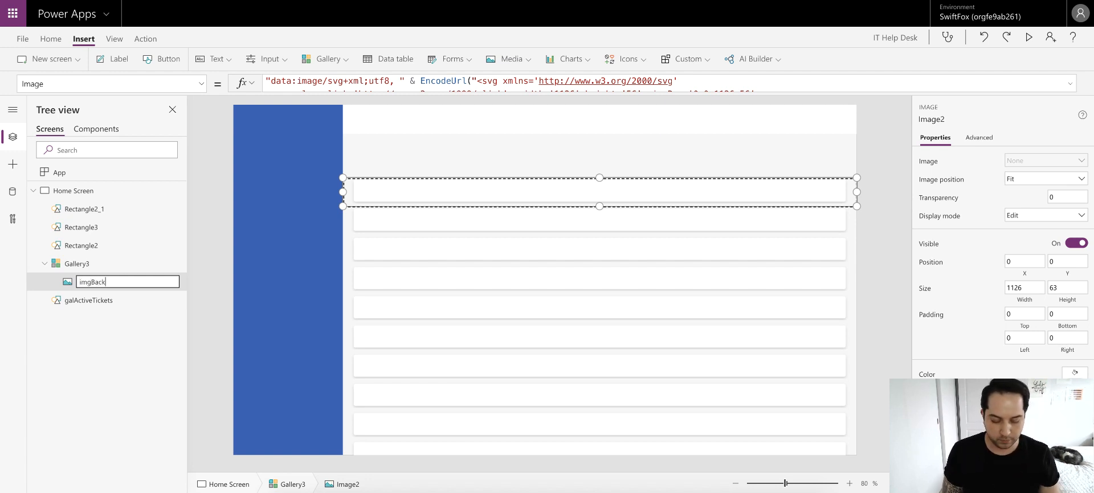
type("ground")
key("Return")
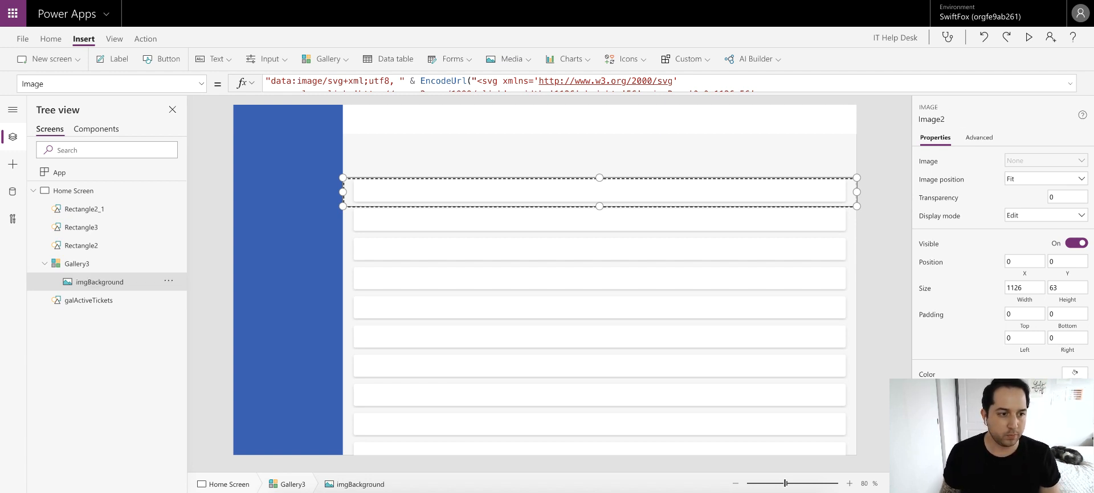
- Rename the header rectangle galActiveTickets as galTopHeader
left_click(94, 266)
left_click(98, 302)
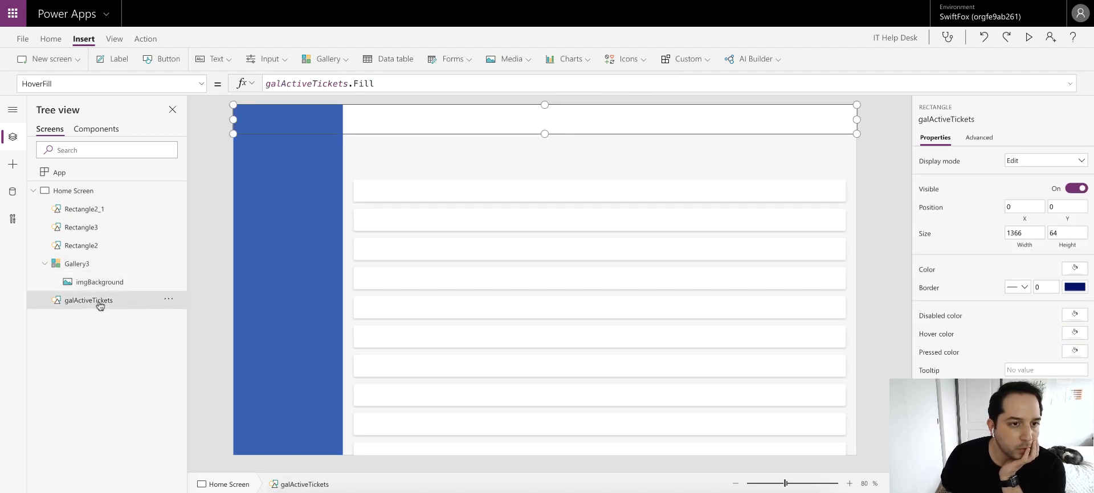
double_click(99, 302)
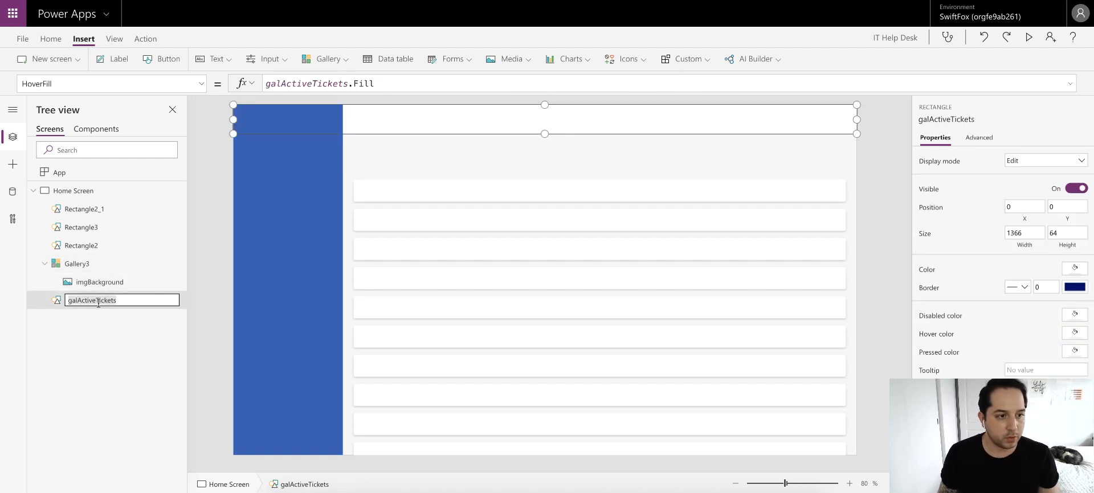
type("ga")
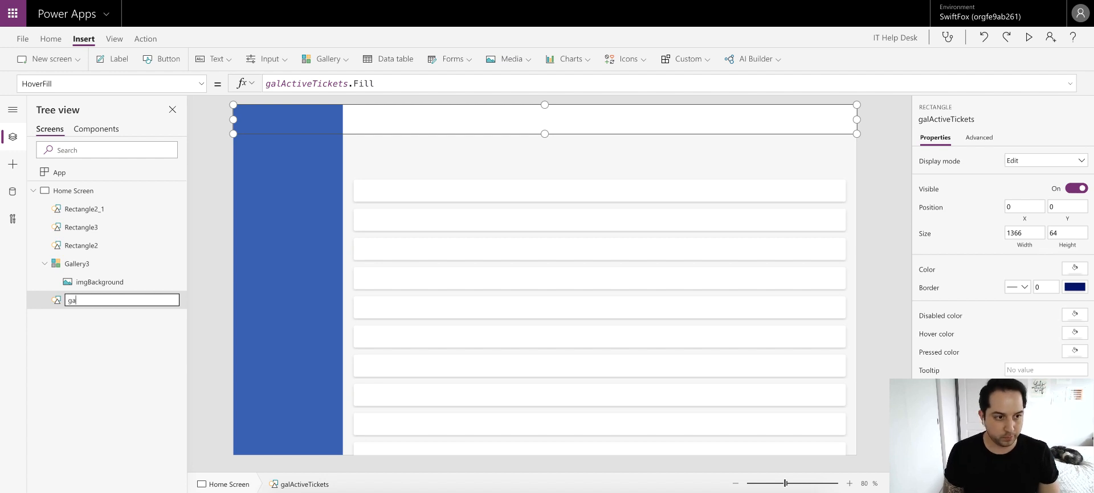
type("lTopHeader")
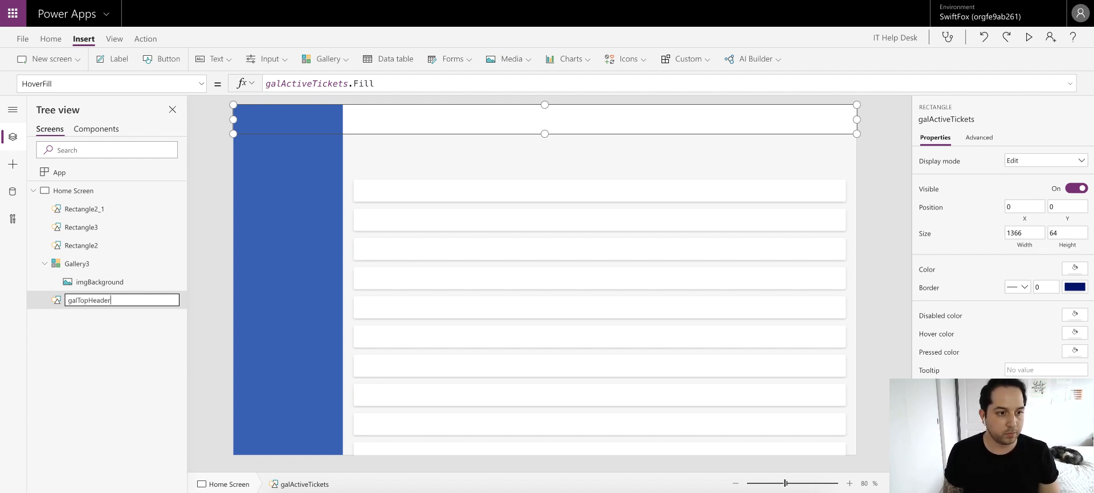
key("Return")
- Rename the ticket gallery Gallery3 as galActiveTickets
left_click(86, 264)
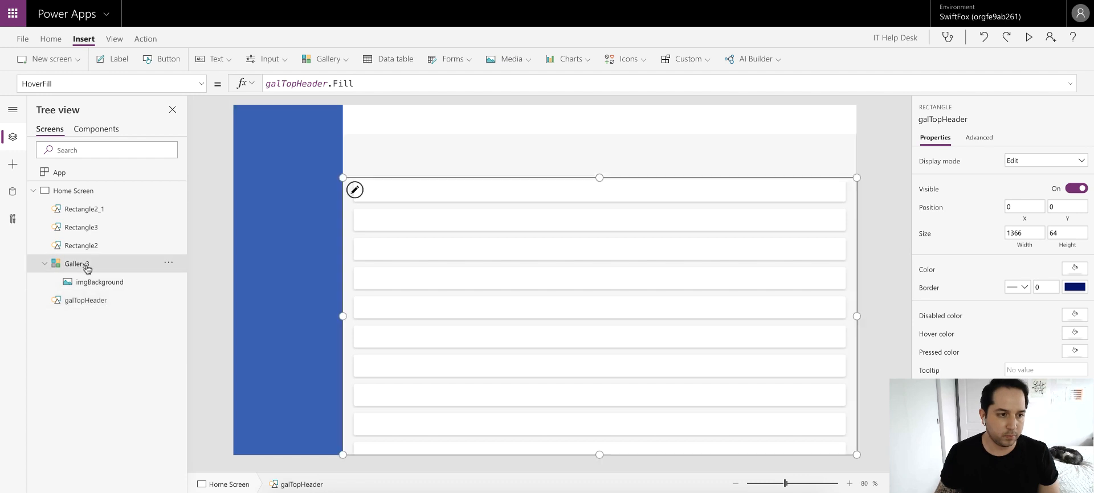
double_click(87, 265)
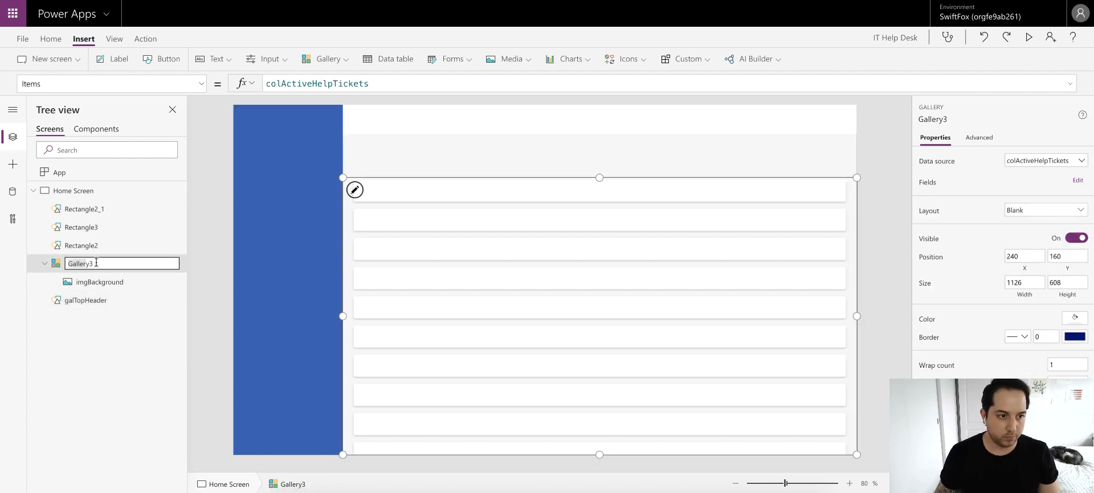
double_click(102, 262)
type("galA")
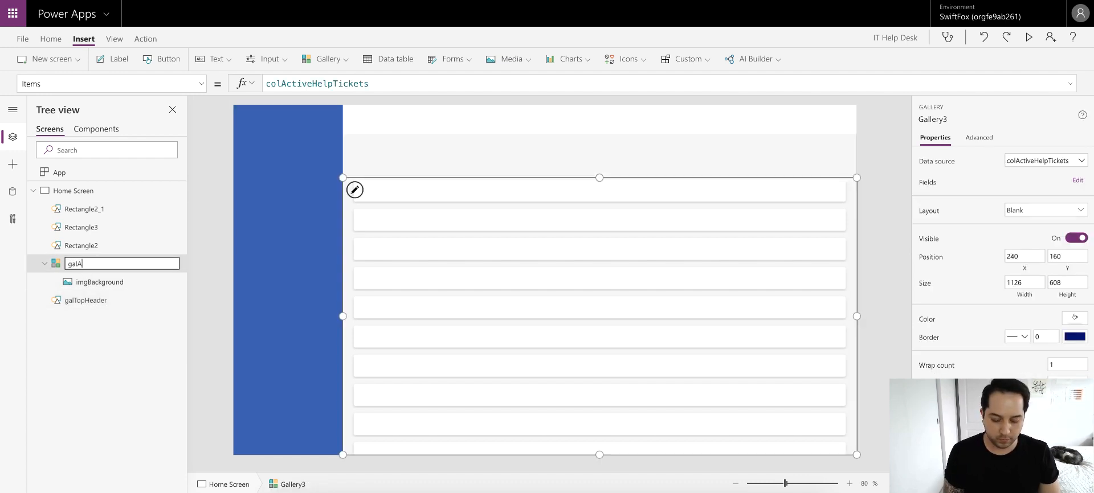
type("ctiveT")
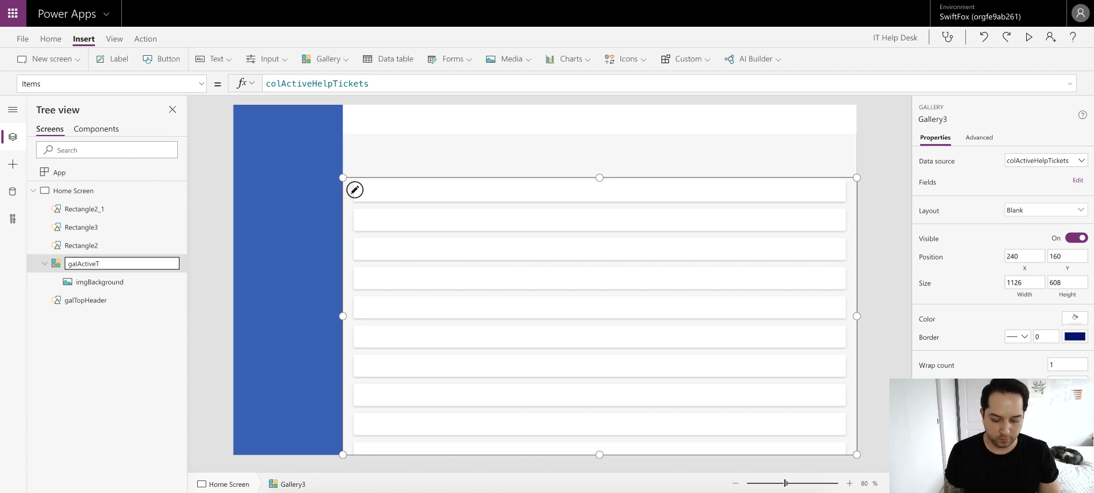
type("cickets")
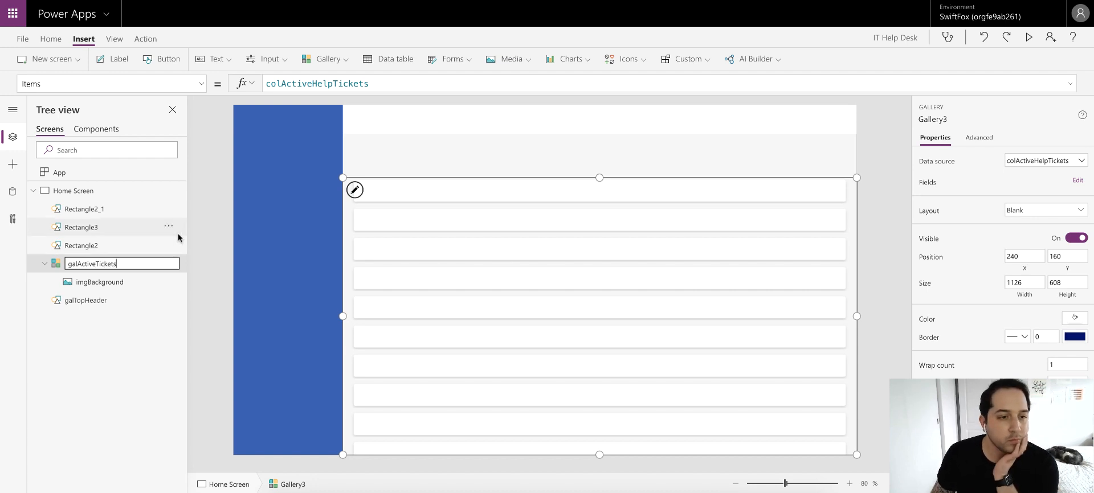
left_click(204, 237)
left_click(117, 282)
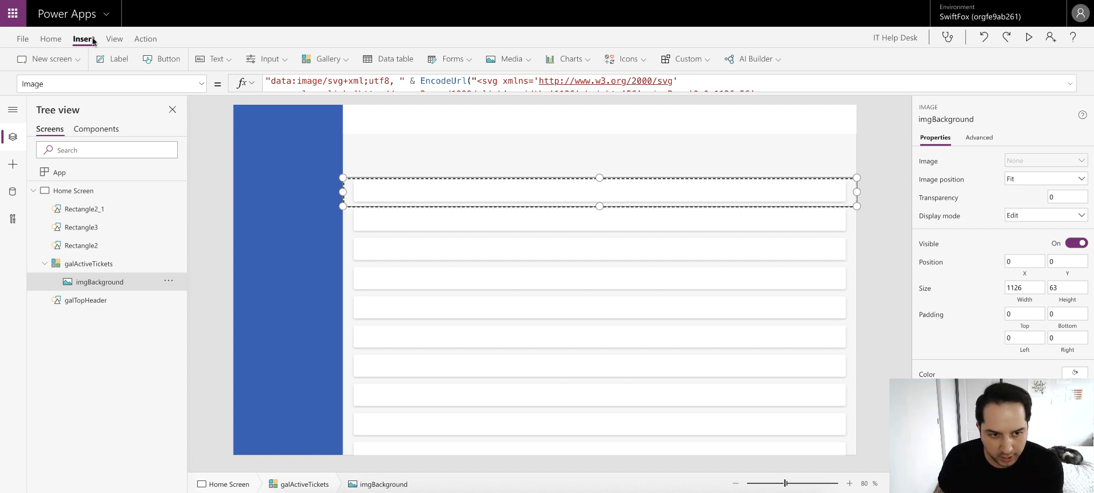
left_click(125, 60)
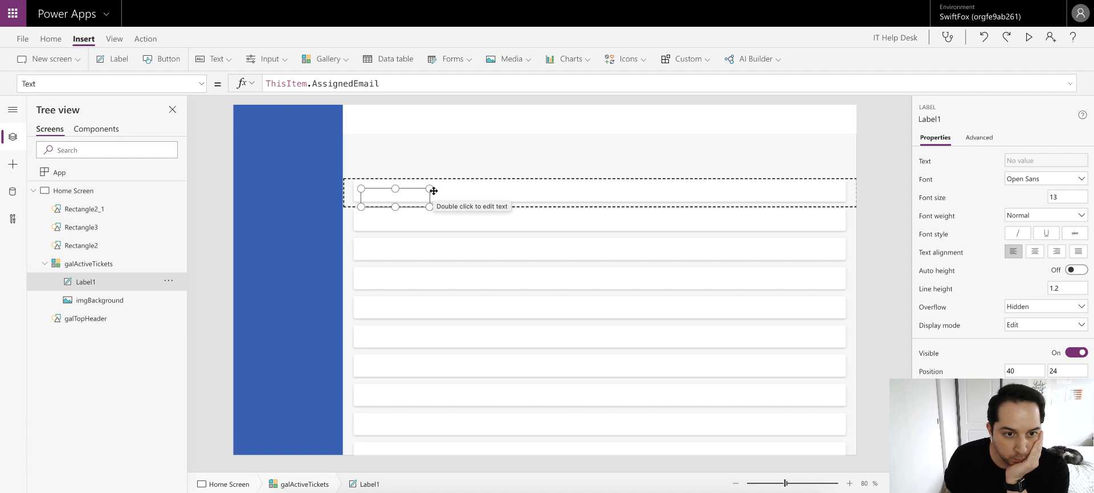
key("Delete")
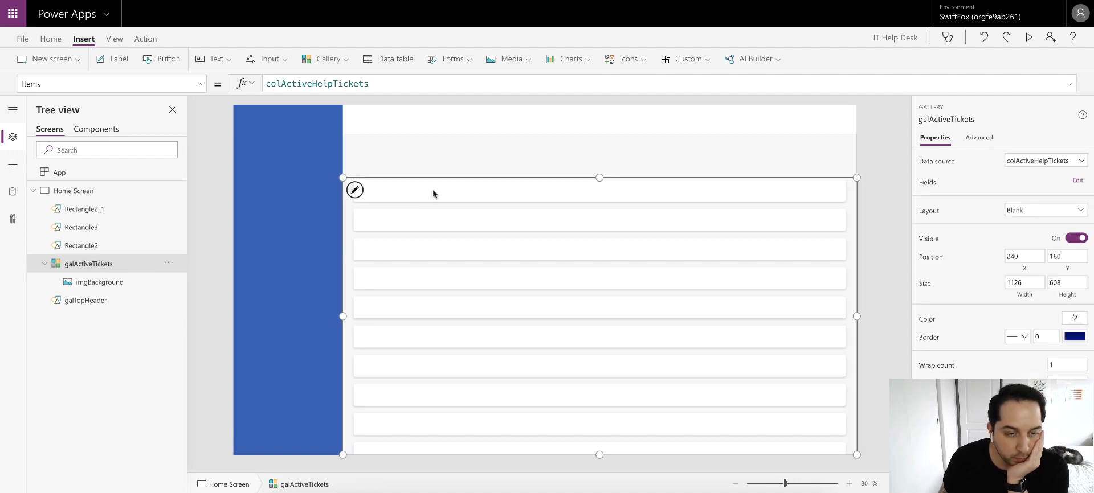
- Insert a text label on the gallery's ticket card and position it at X 24, Y 4
left_click(434, 191)
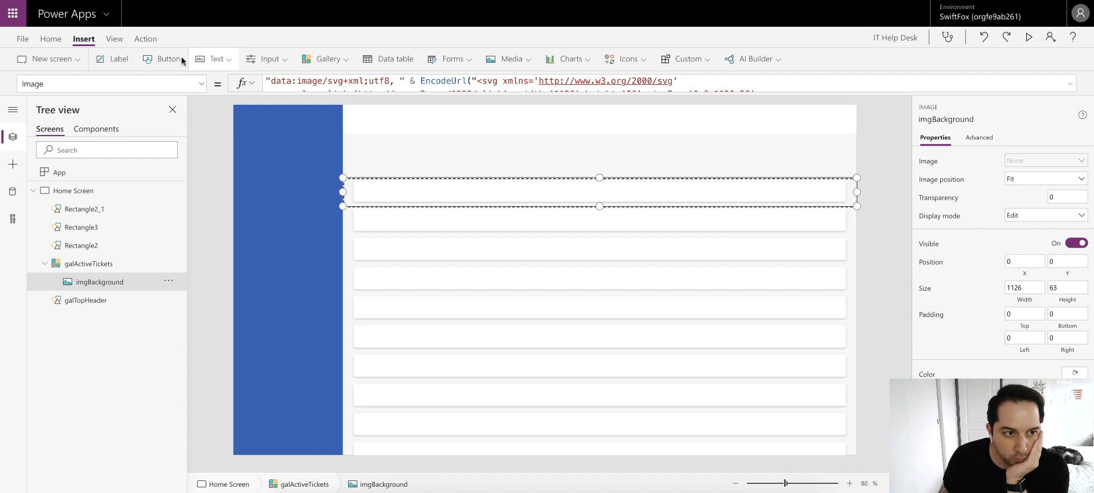
left_click(115, 59)
mouse_move(390, 199)
left_mouse_down()
mouse_move(379, 181)
mouse_move(394, 183)
left_mouse_up()
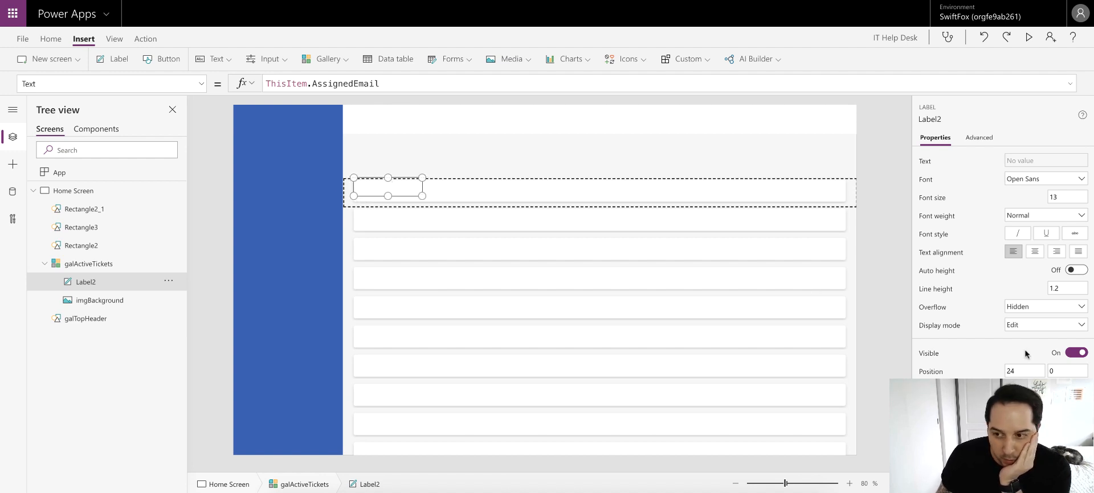
left_click(1022, 370)
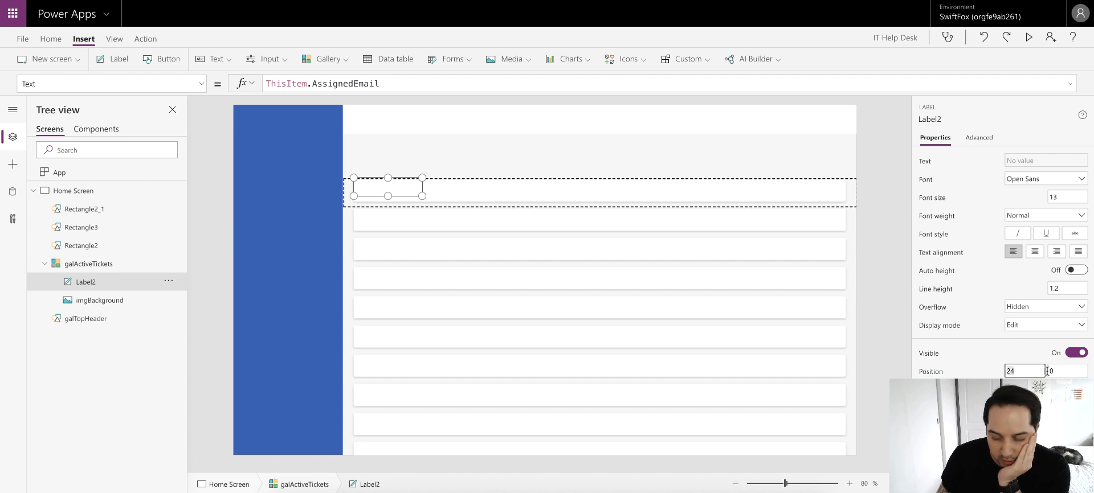
left_click(1076, 371)
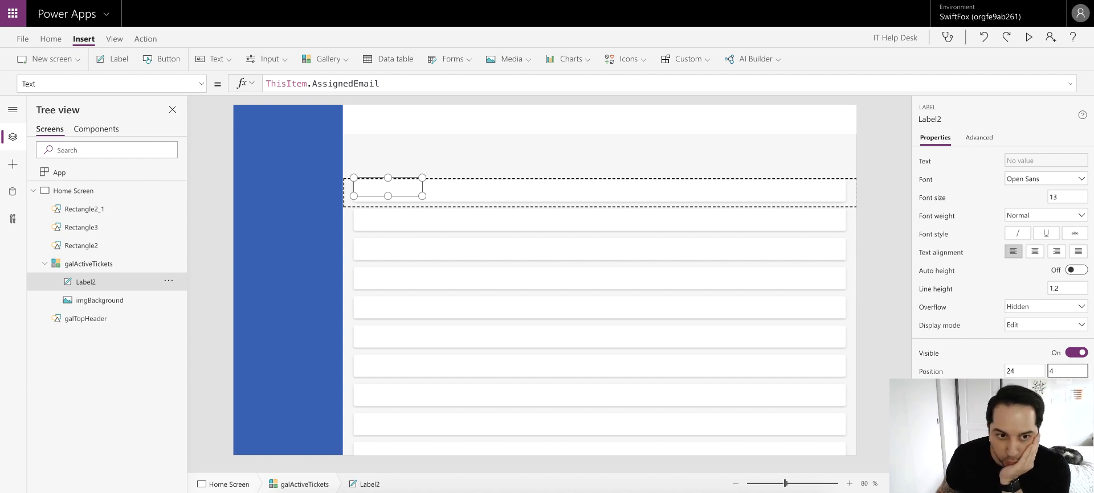
type("4")
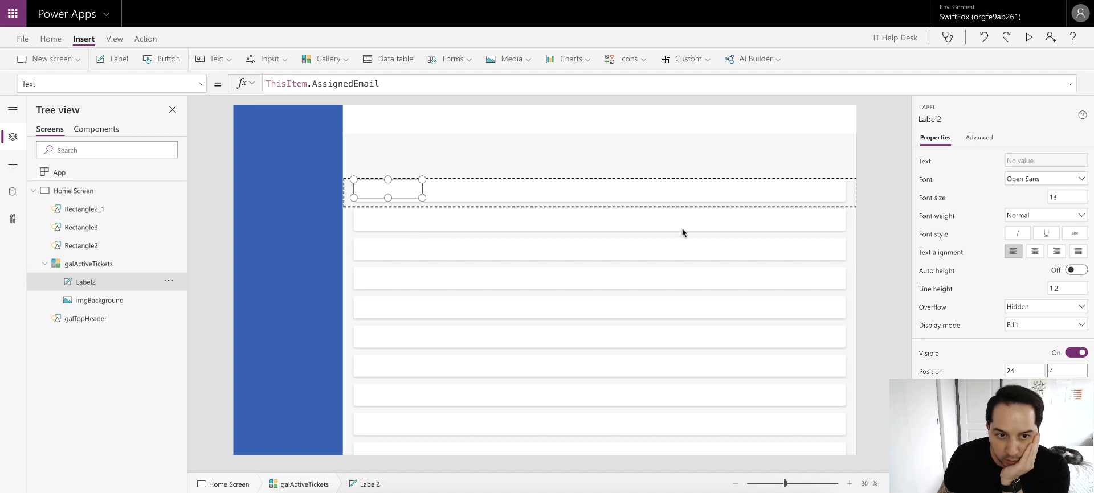
- Set the height of the new gallery label to 48
left_click(1024, 399)
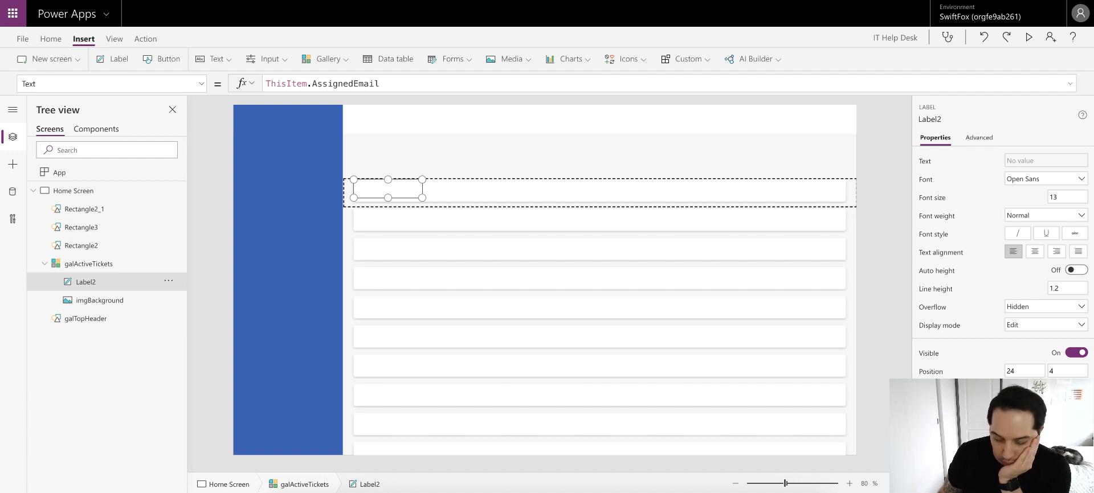
type("48")
key("Return")
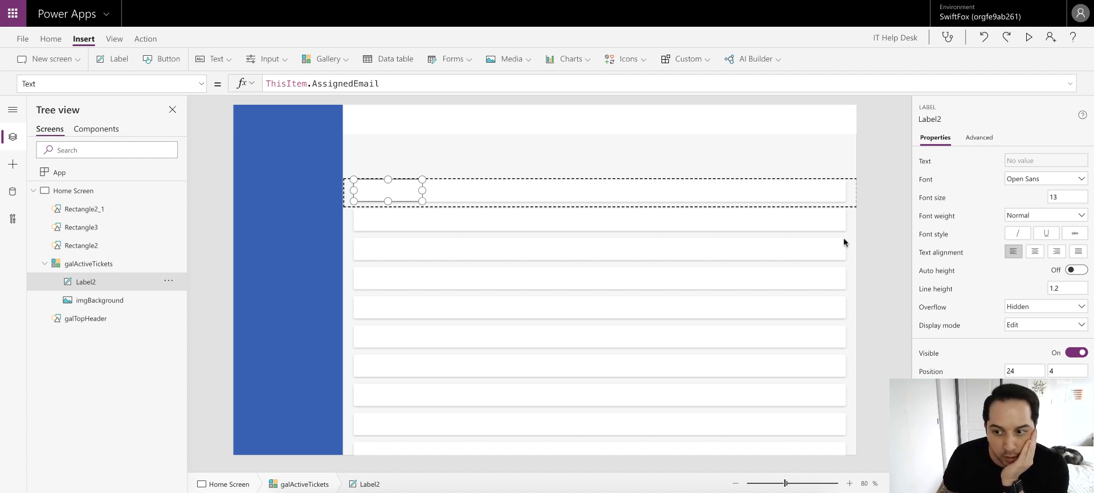
scroll(1019, 356, "down", 3)
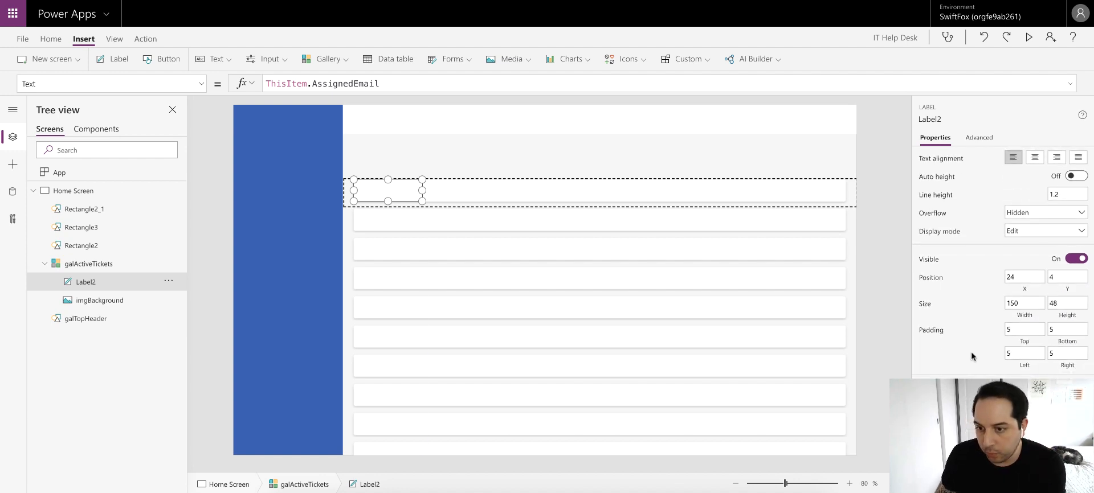
left_click(883, 265)
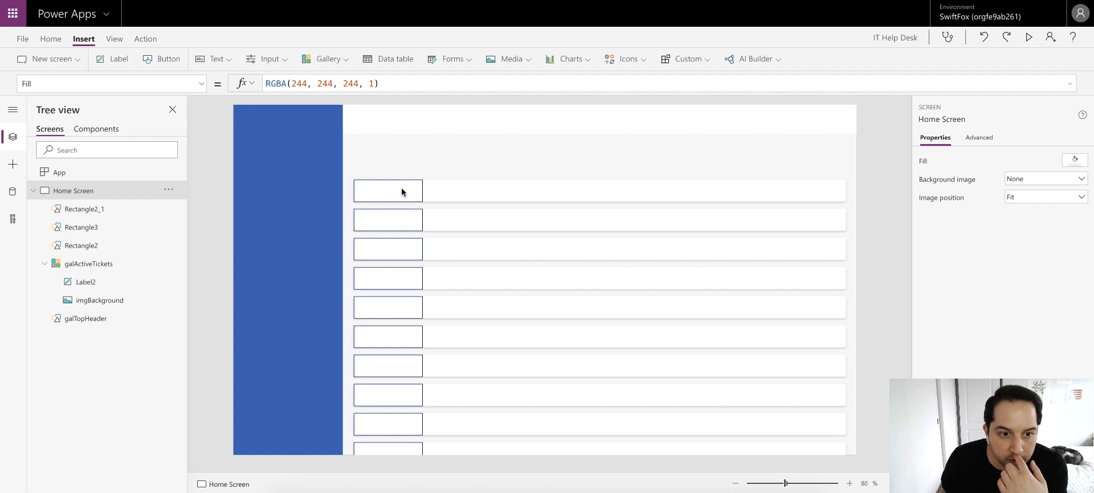
- Examine the translate values and rectangle size in imgBackground's SVG formula against the label's placement
left_click(795, 191)
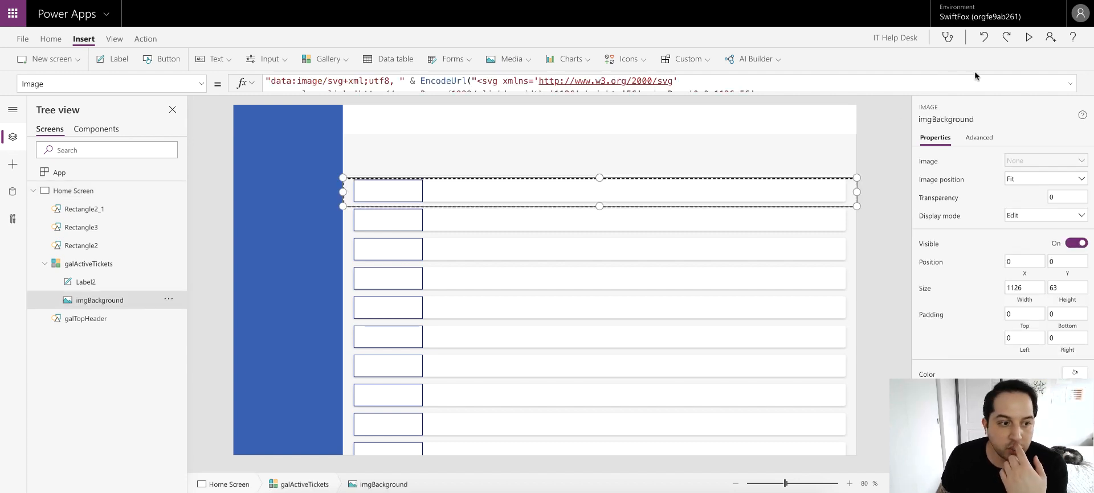
left_click(927, 86)
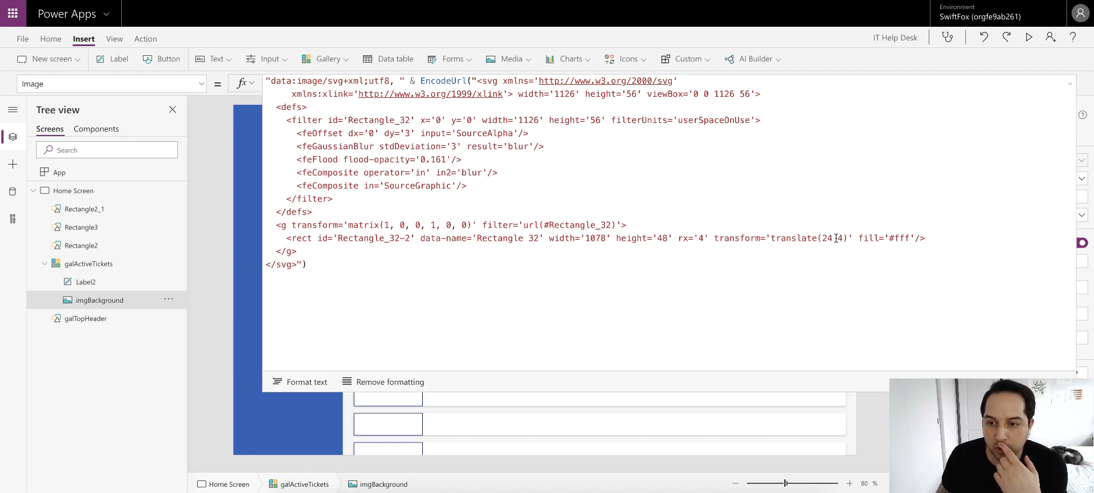
left_click(1069, 84)
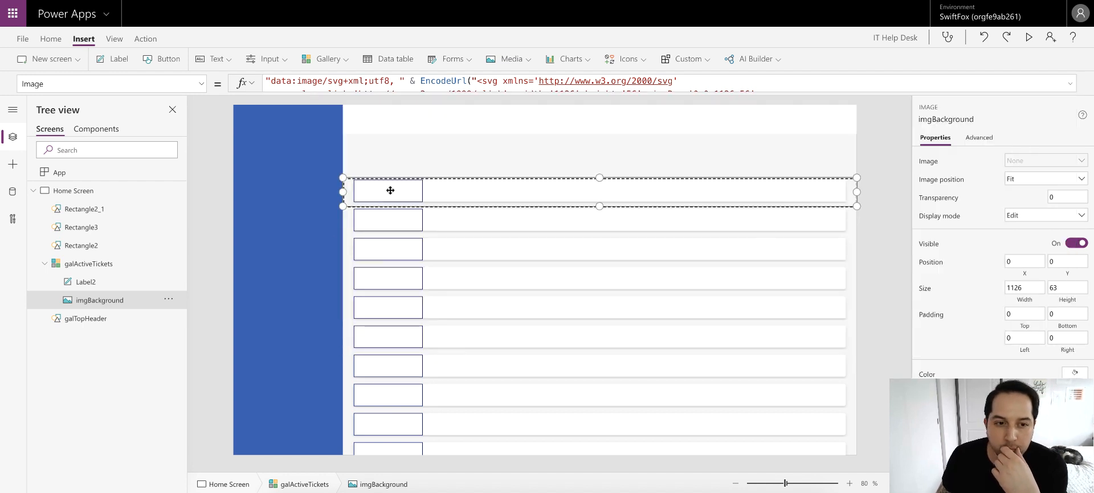
left_click(864, 142)
- Set the gallery label's Text formula to ThisItem.Status
left_click(393, 188)
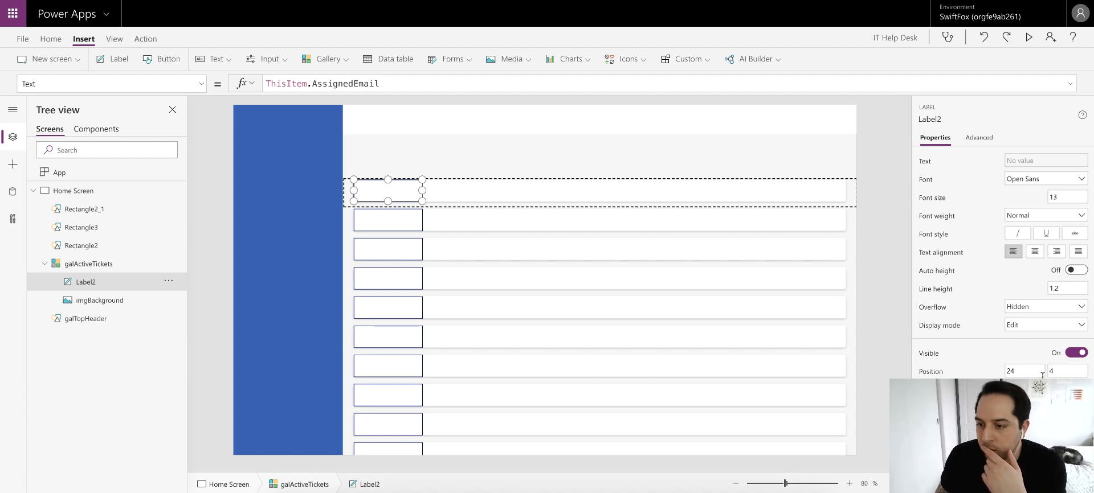
scroll(954, 329, "down", 2)
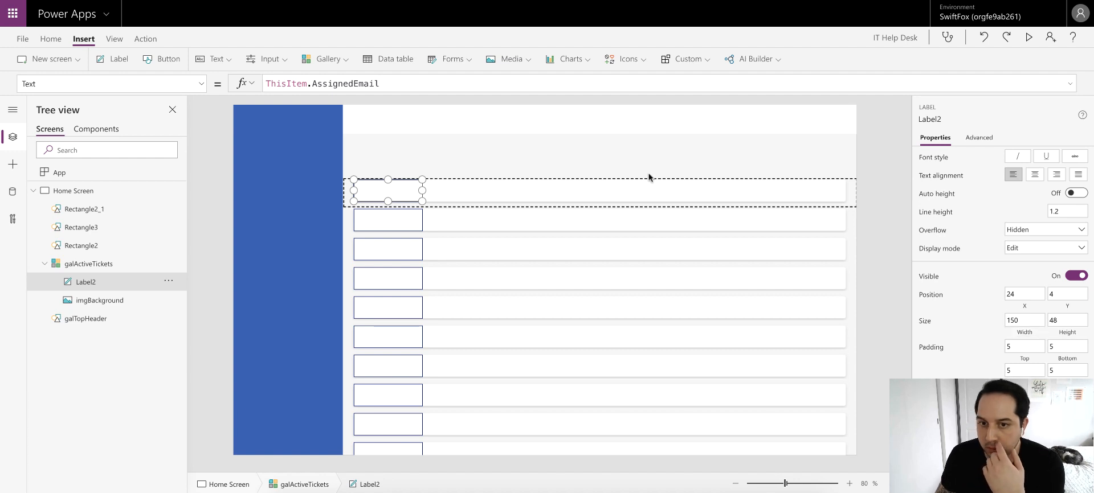
left_click(403, 88)
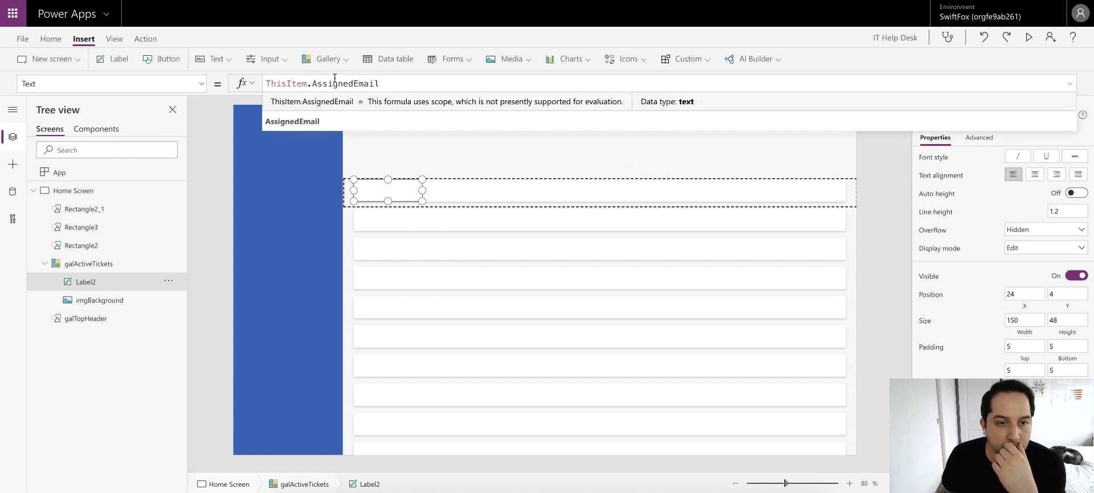
key("ctrl+shift+Left")
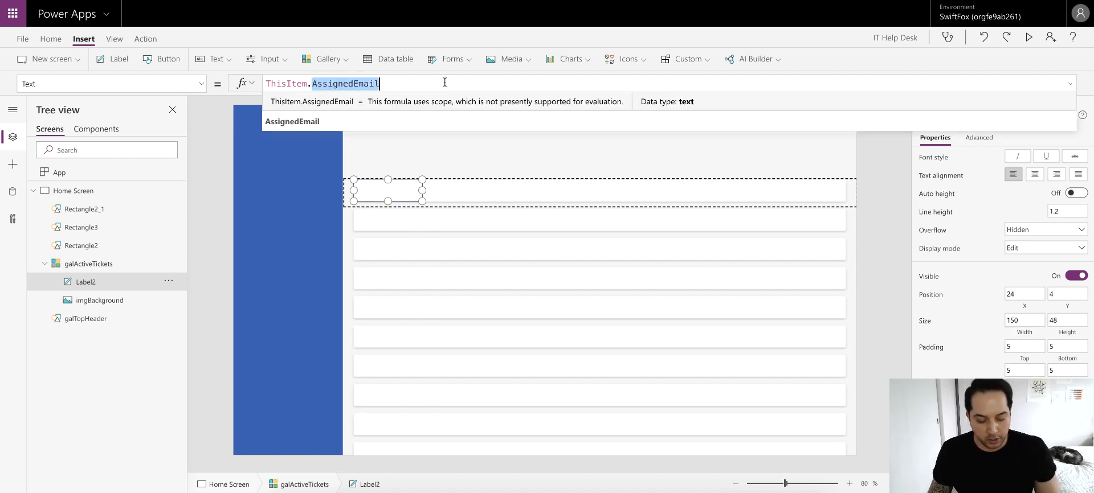
type("stat")
key("Tab")
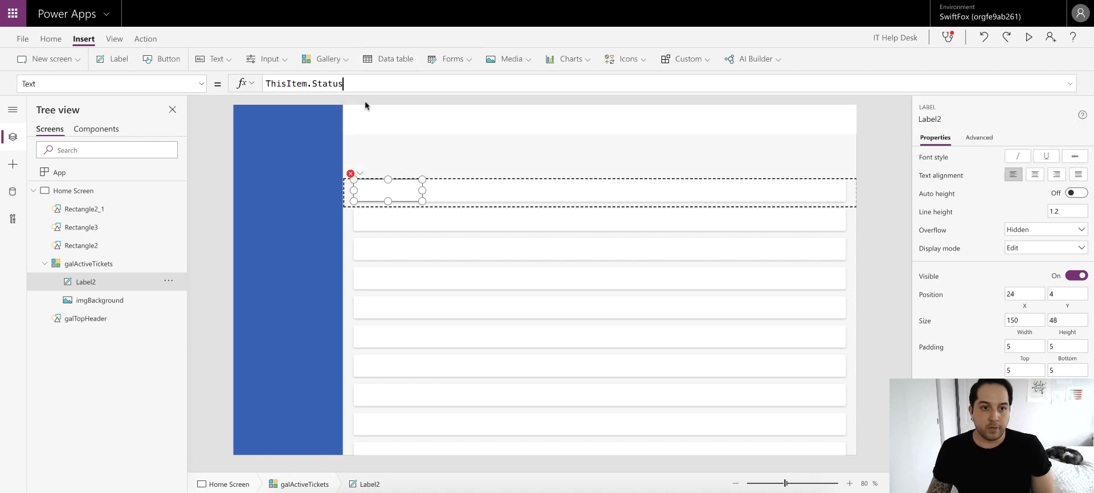
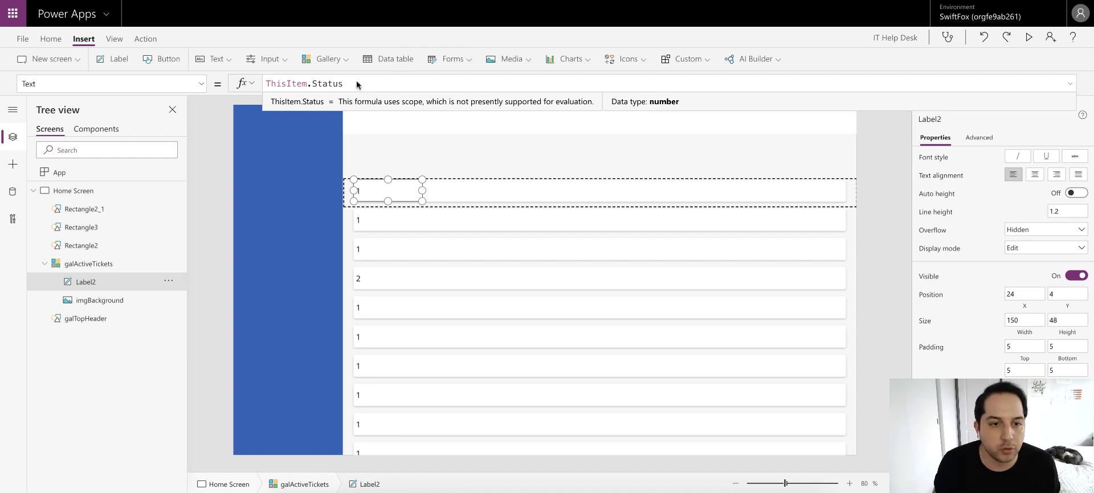
- Turn the label's Text formula into an If function that tests whether ThisItem.Status = 1
left_click(266, 84)
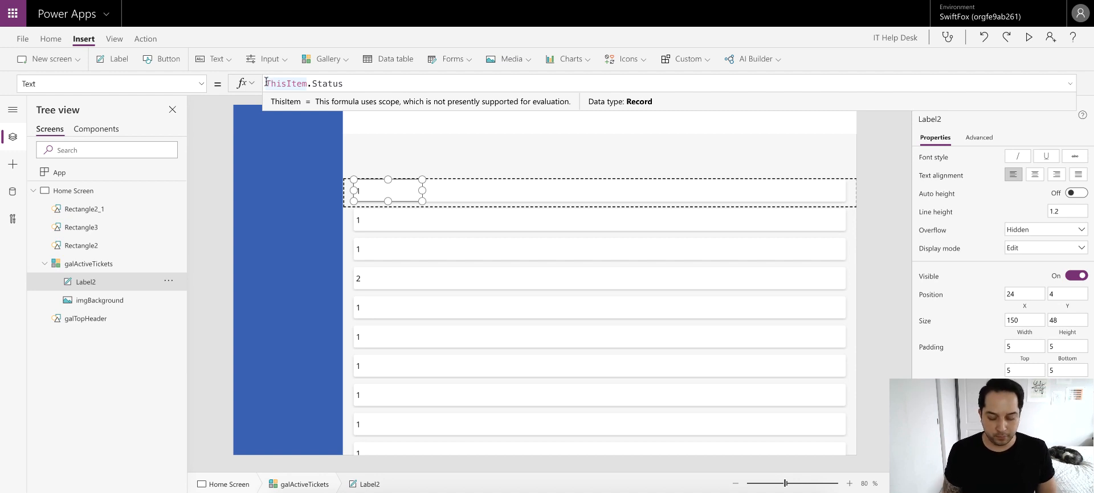
type("If(")
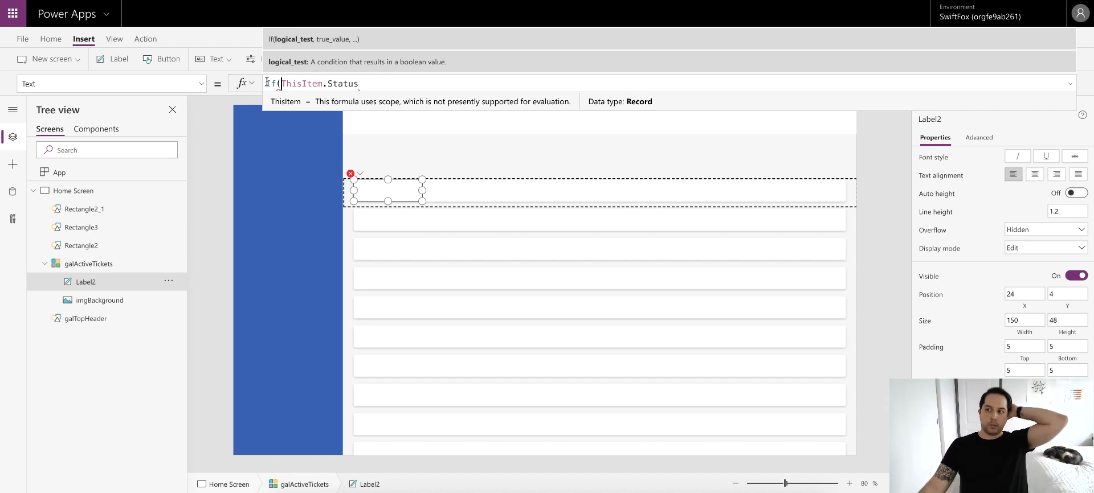
left_click(418, 81)
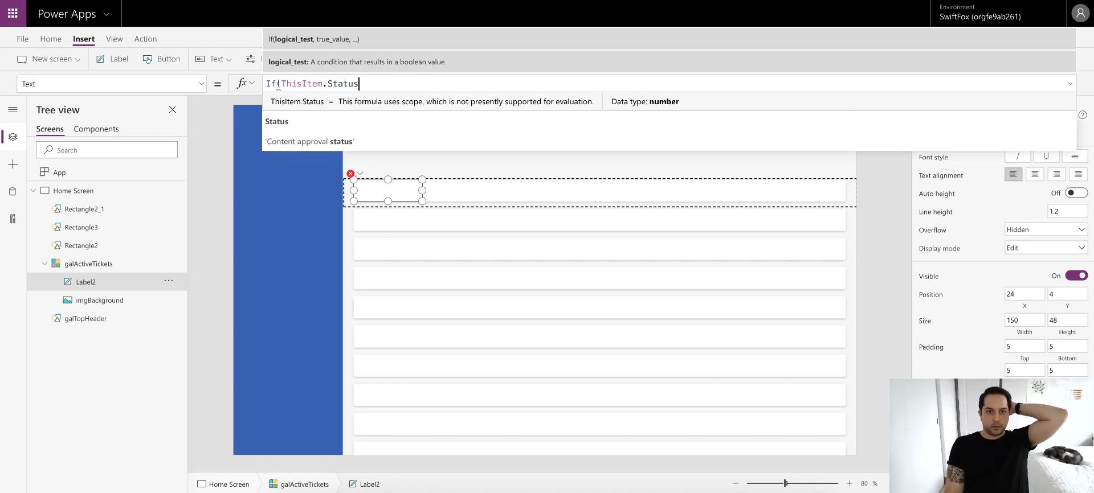
type("=1")
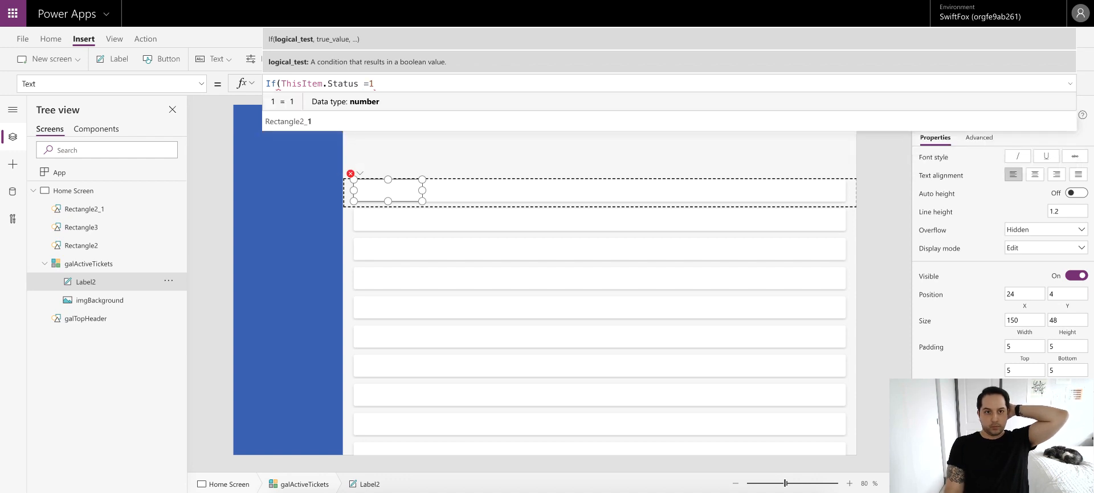
key("Left")
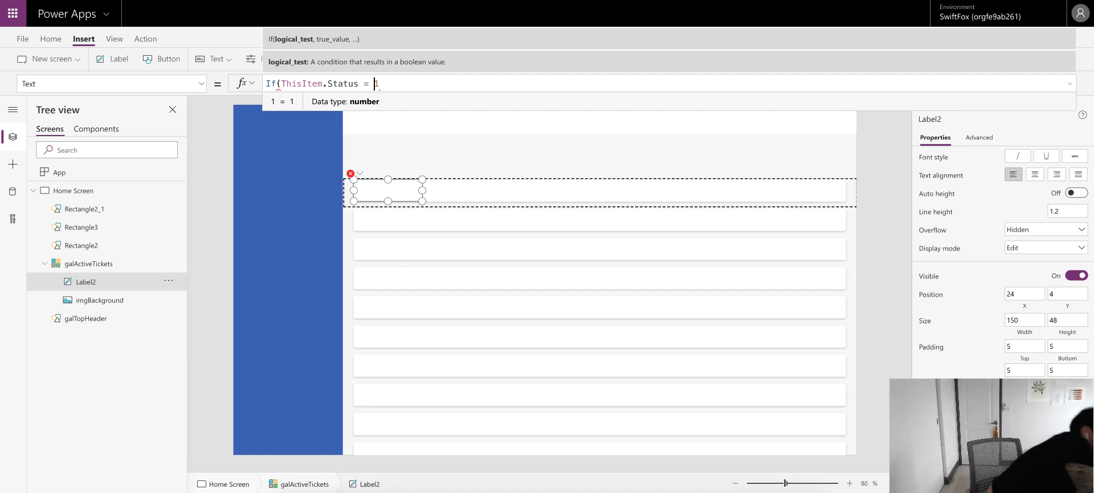
left_click(433, 81)
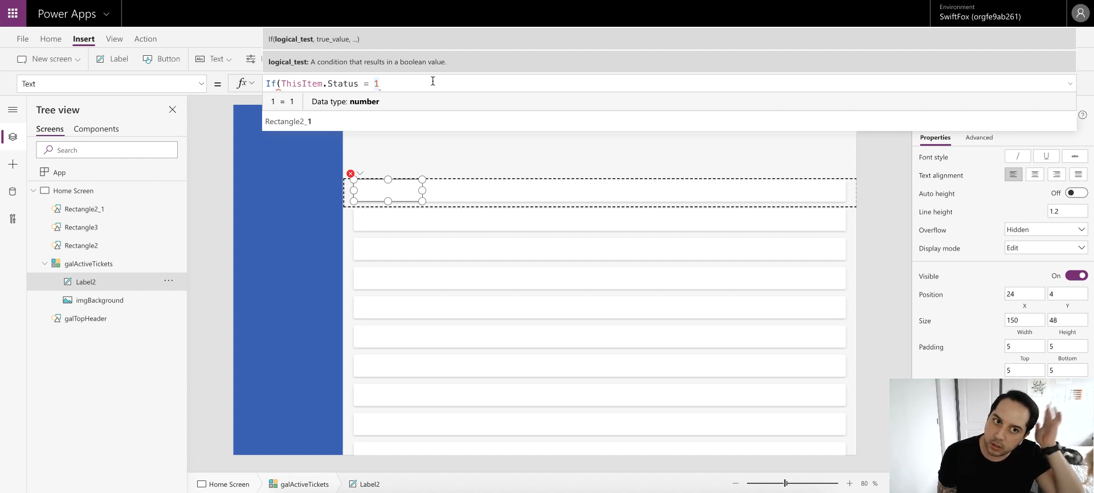
- Wrap the If condition in an And function and add ThisItem.AssignedName = Blank() as its second test
left_click(281, 84)
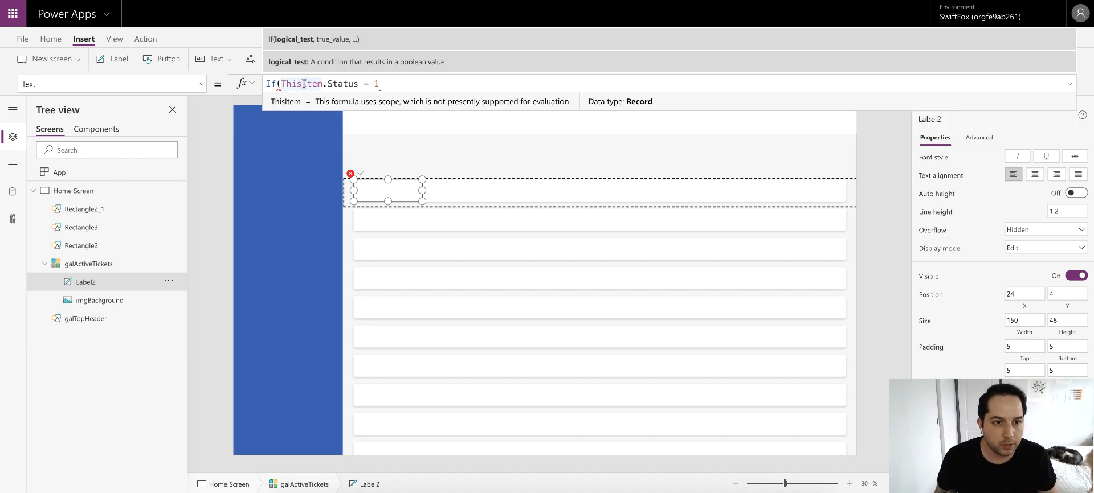
type("And(")
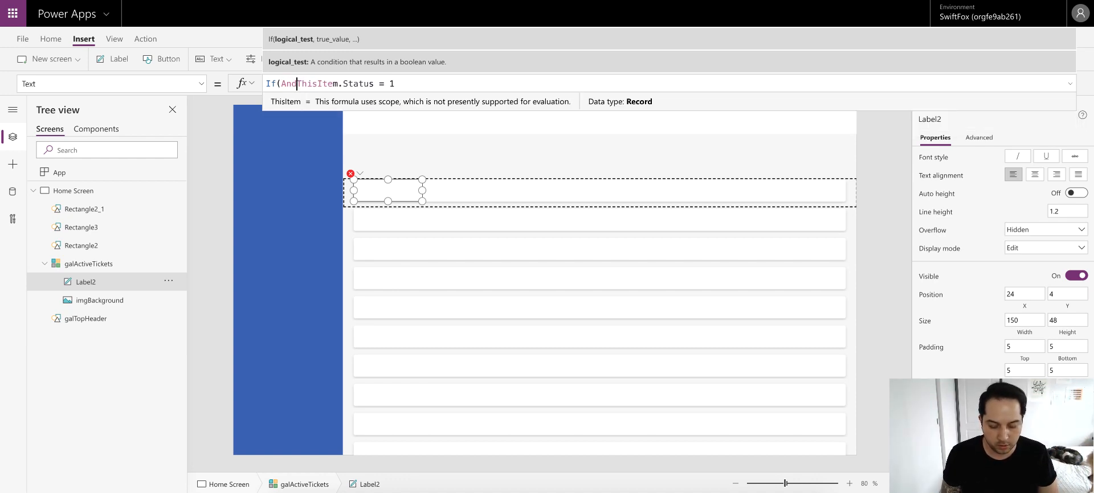
left_click(420, 83)
type(", ")
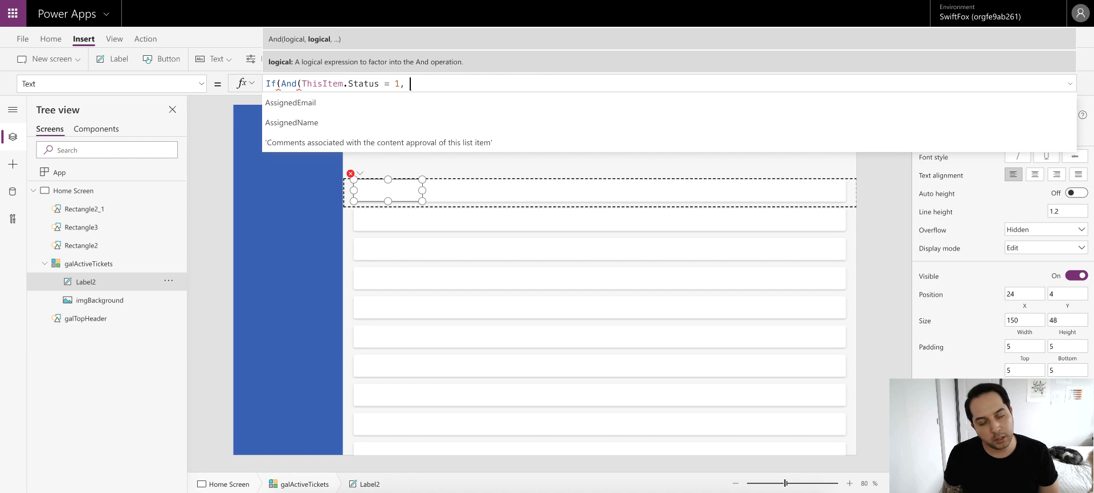
type("ThisItem")
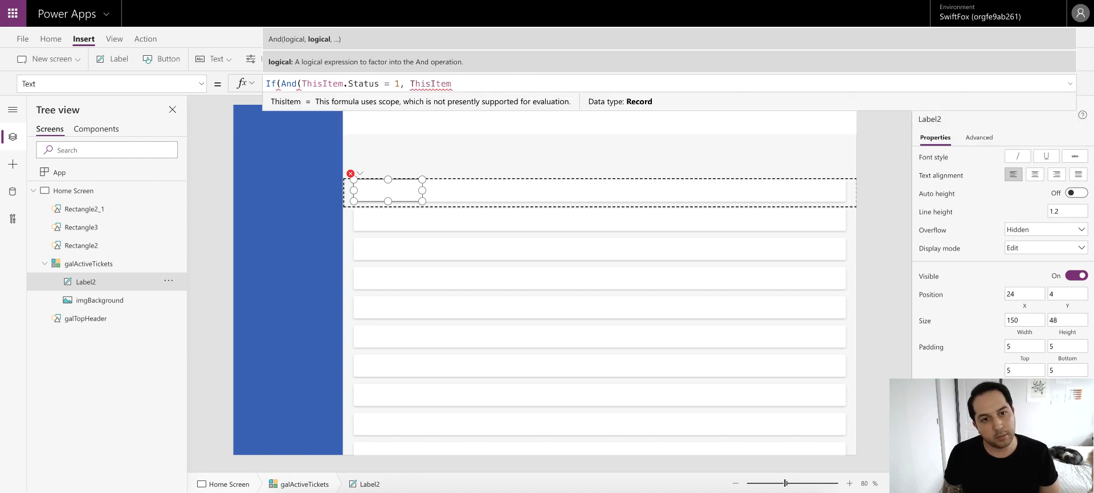
type(".Assigned")
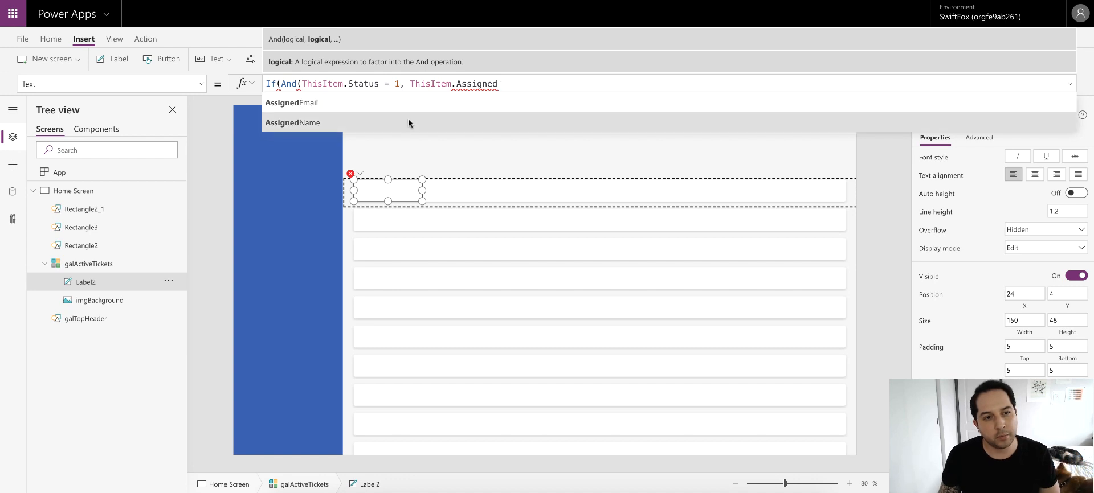
left_click(408, 118)
type("=")
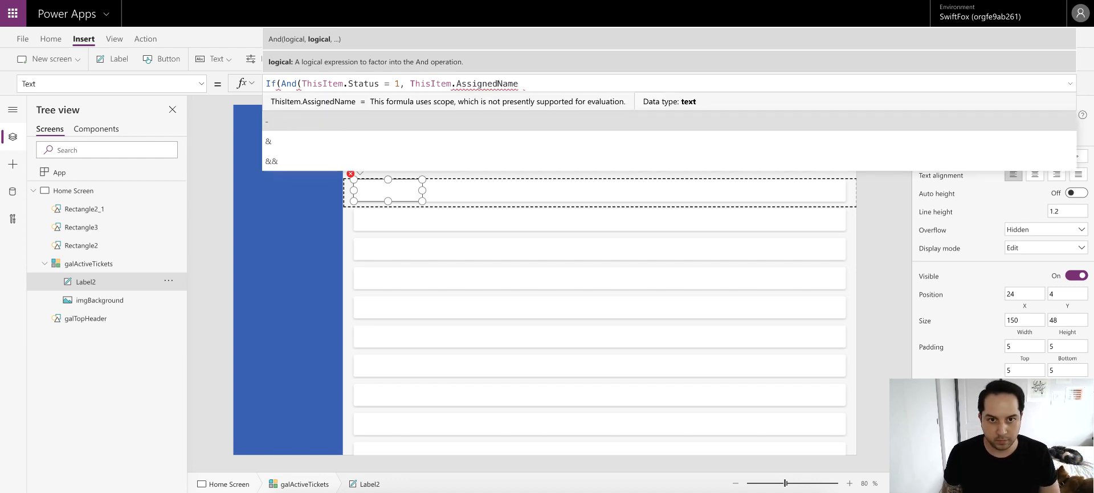
type("Blank")
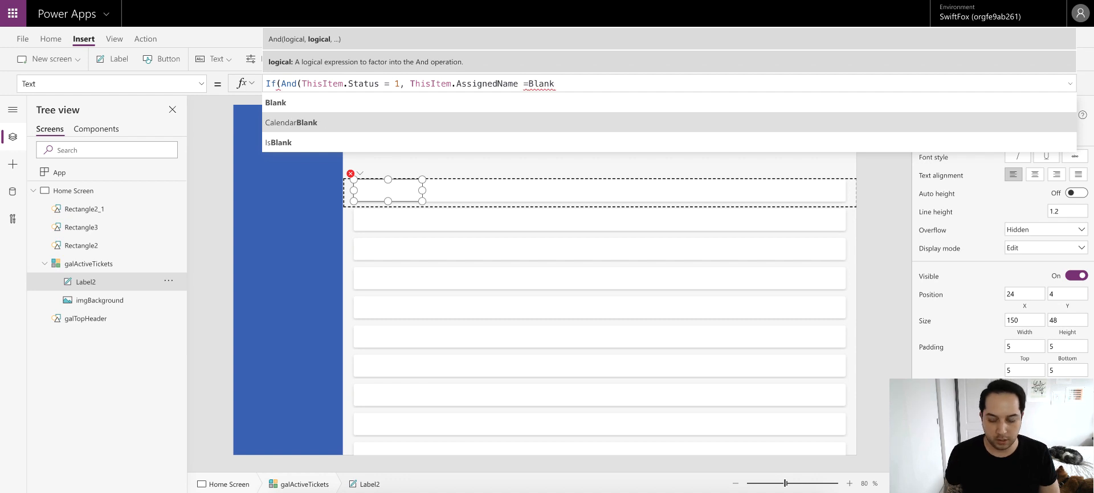
key("Left")
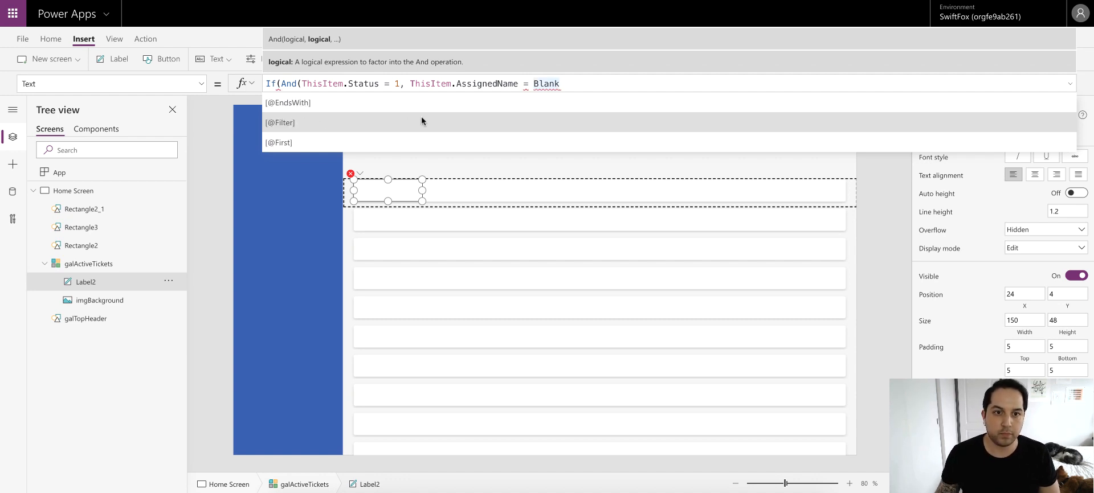
left_click(567, 83)
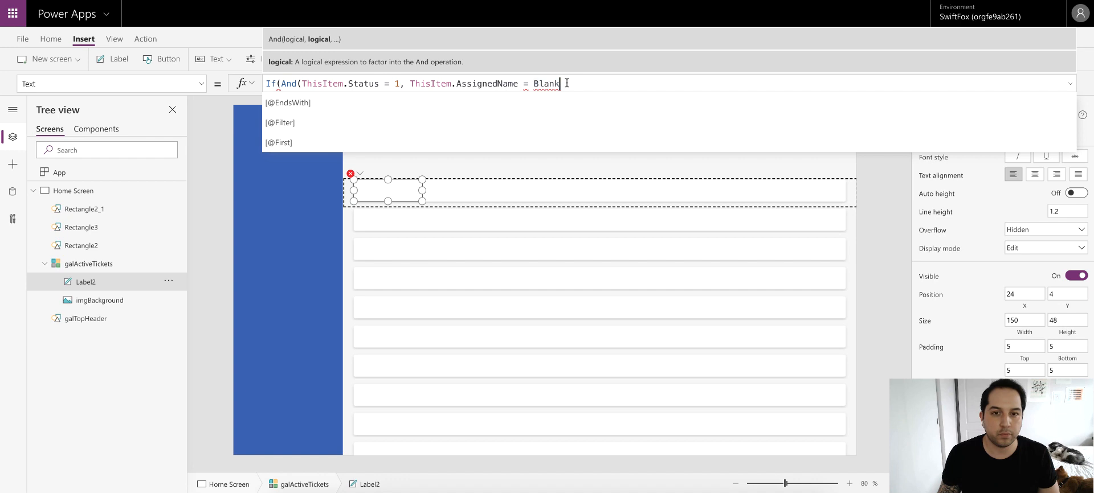
type("()")
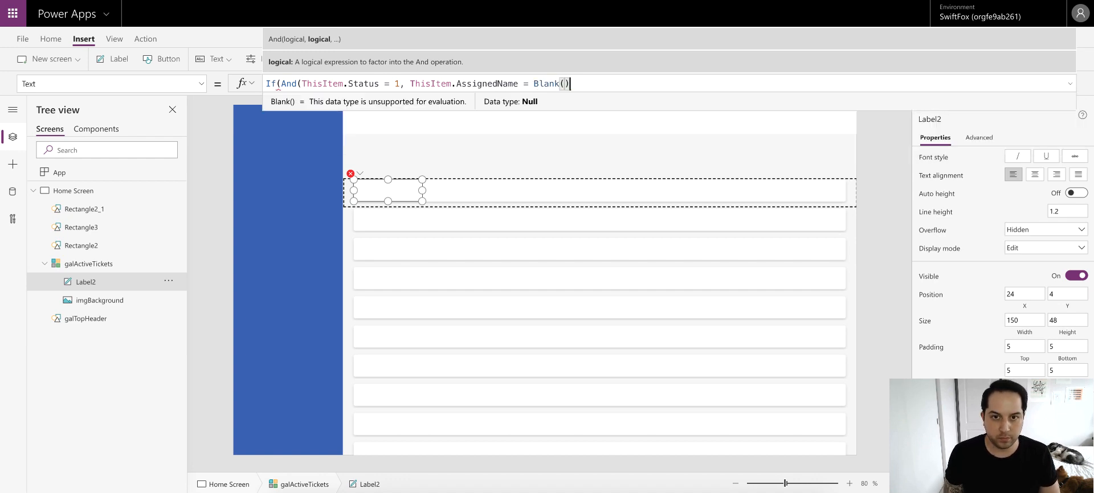
- Add "New / Unassigned" to the label's If formula as the text for tickets that meet the condition
type(",\"")
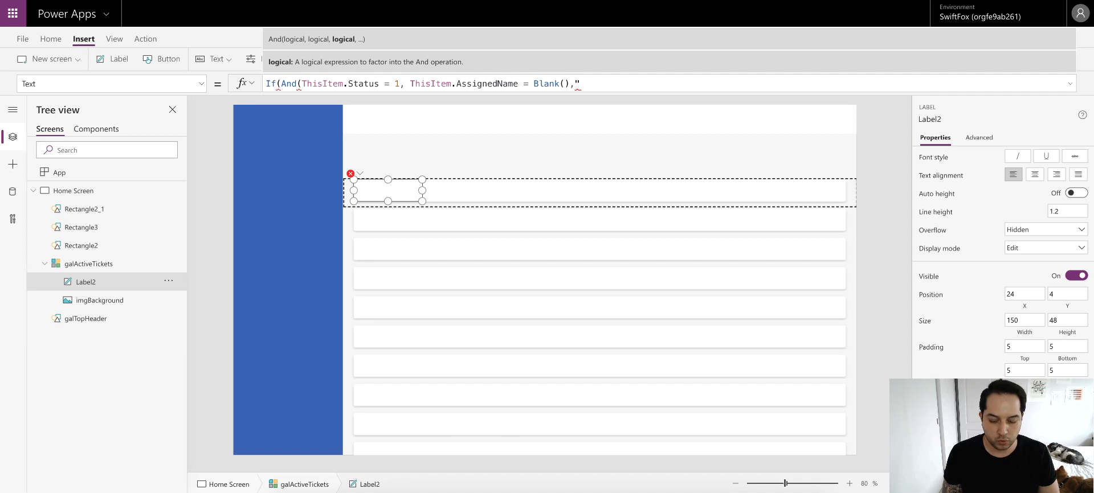
type("New")
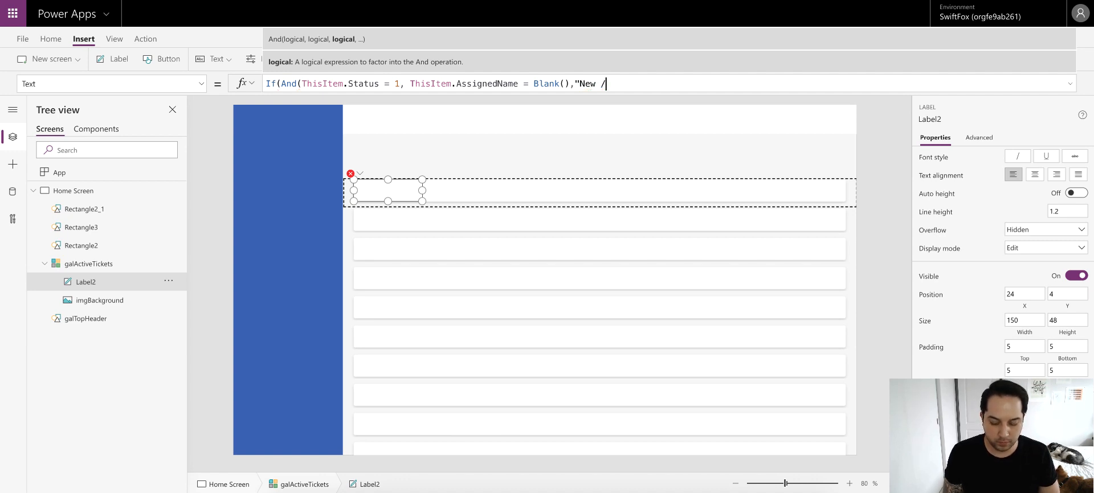
type(" / Unassigned")
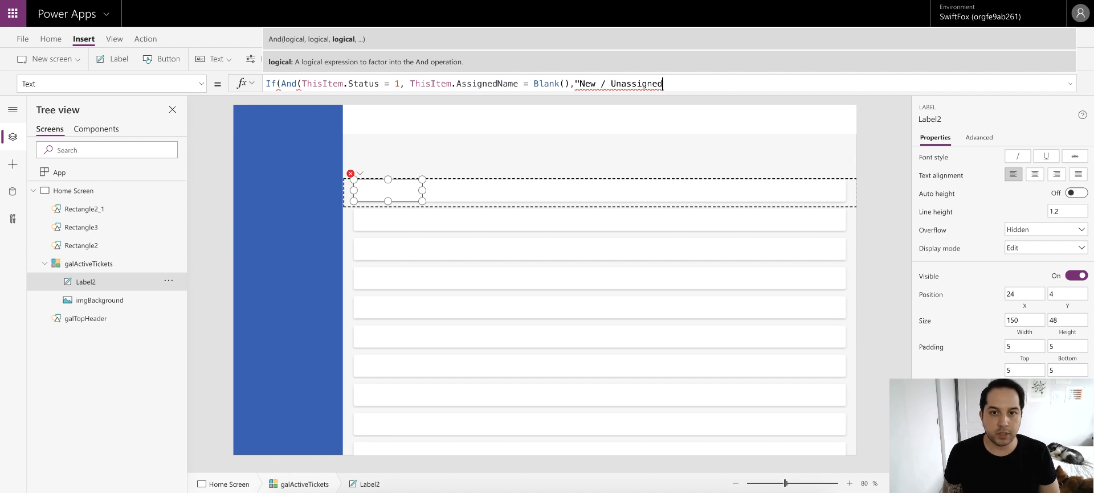
type("\")")
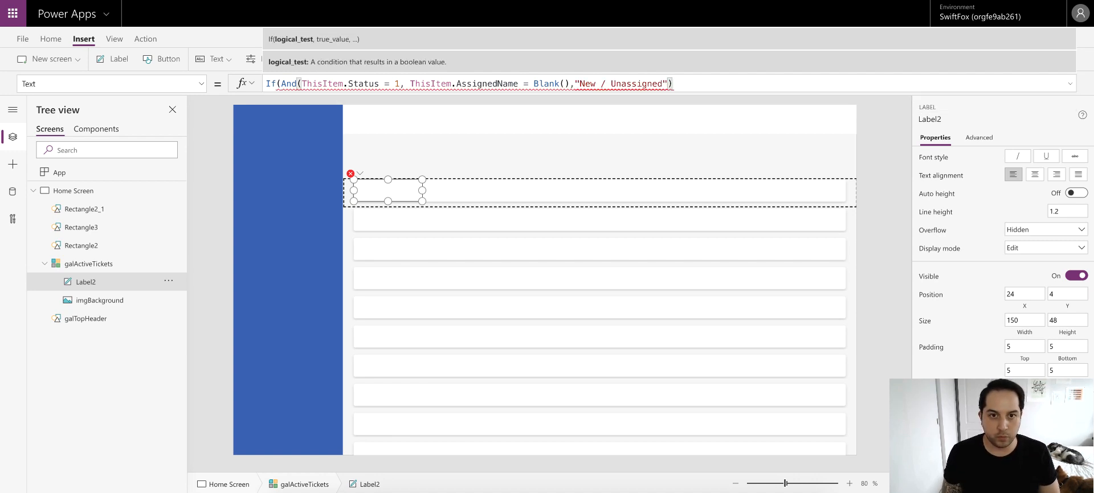
type(")")
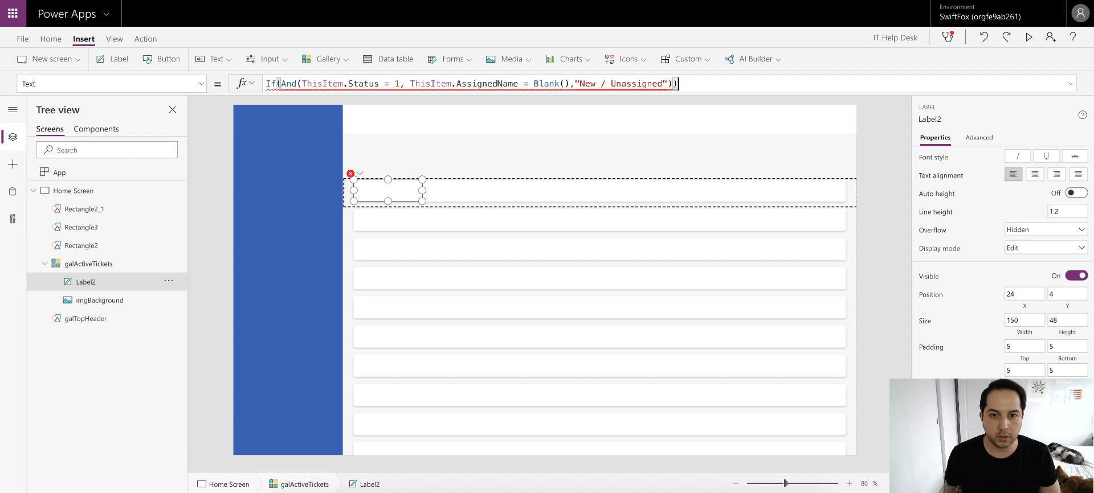
- Close the And function right after Blank() and finish the If formula with "NA" as the else value
mouse_move(580, 85)
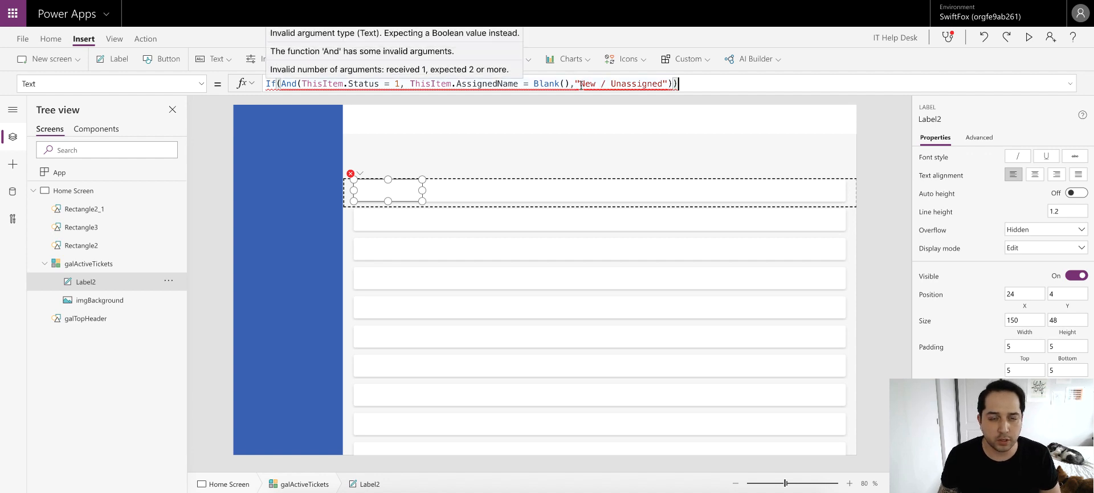
left_click(688, 86)
key("BackSpace")
key("BackSpace")
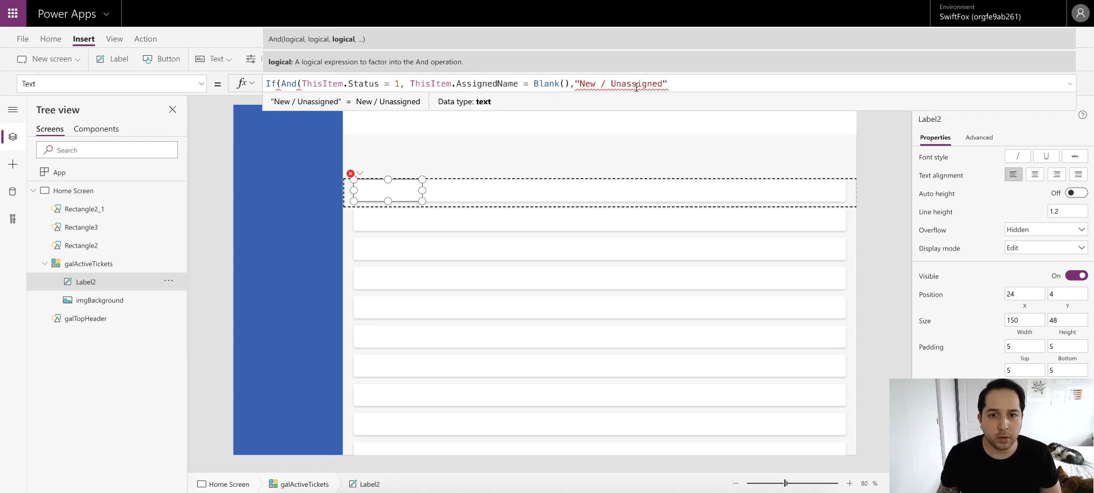
left_click(573, 85)
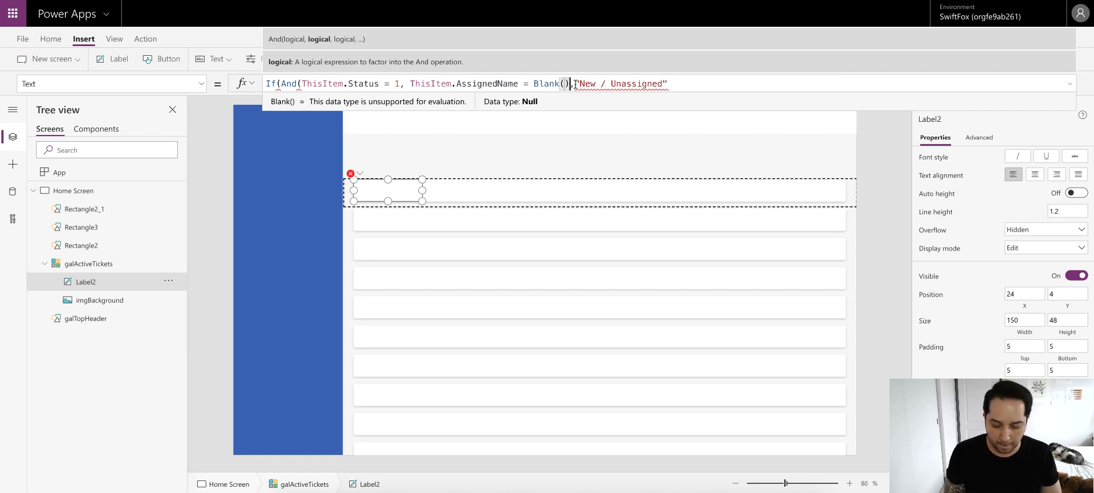
type(")")
left_click(684, 83)
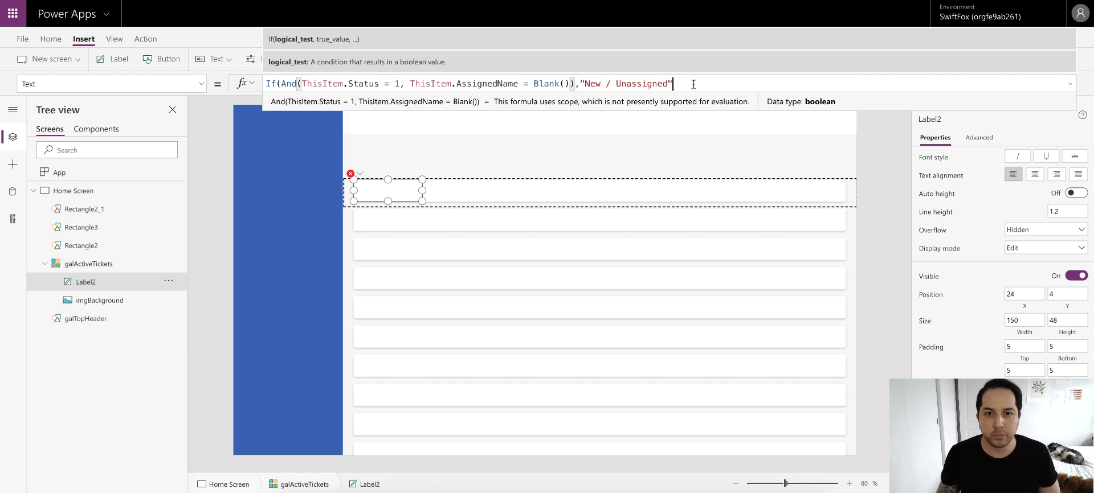
type(",\"NA\"")
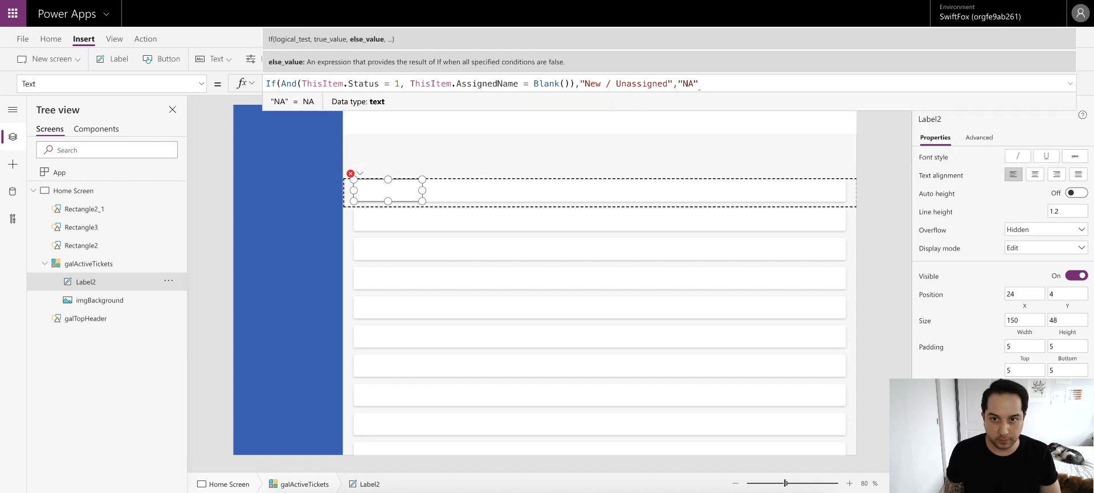
type(")")
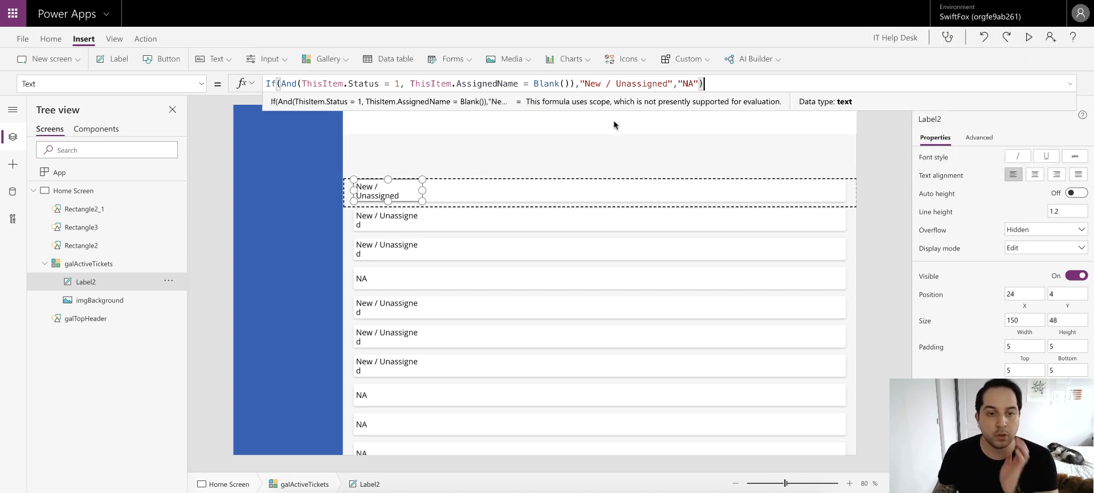
- Widen the gallery's status label to about 262 and set its font size to 11
left_click_drag(422, 190, 476, 190)
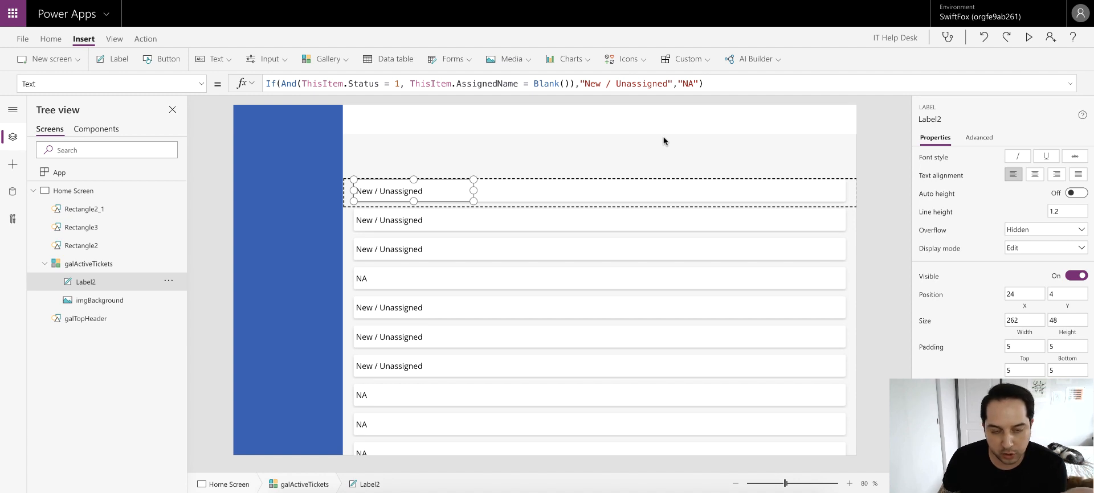
scroll(1077, 311, "up", 2)
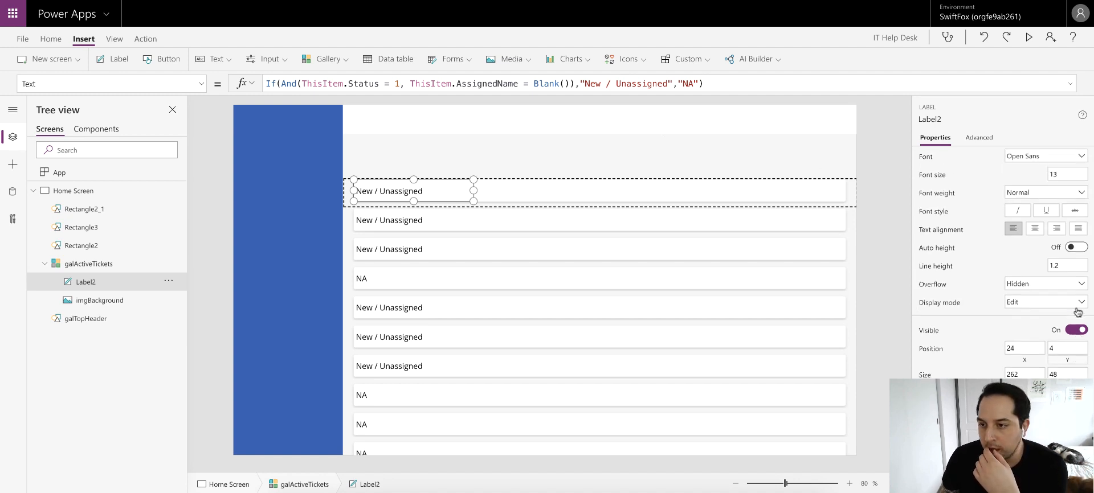
scroll(1078, 312, "up", 1)
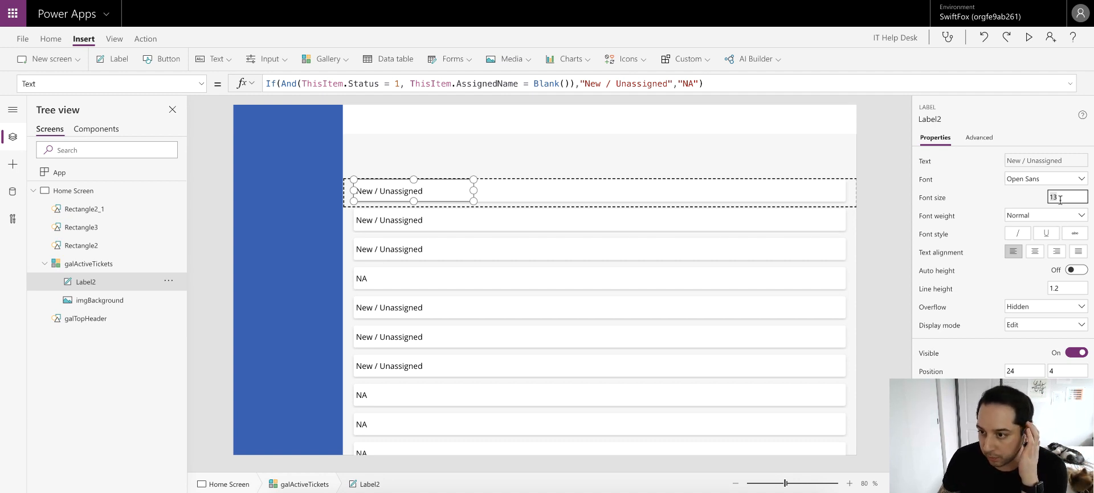
key("BackSpace")
type("1")
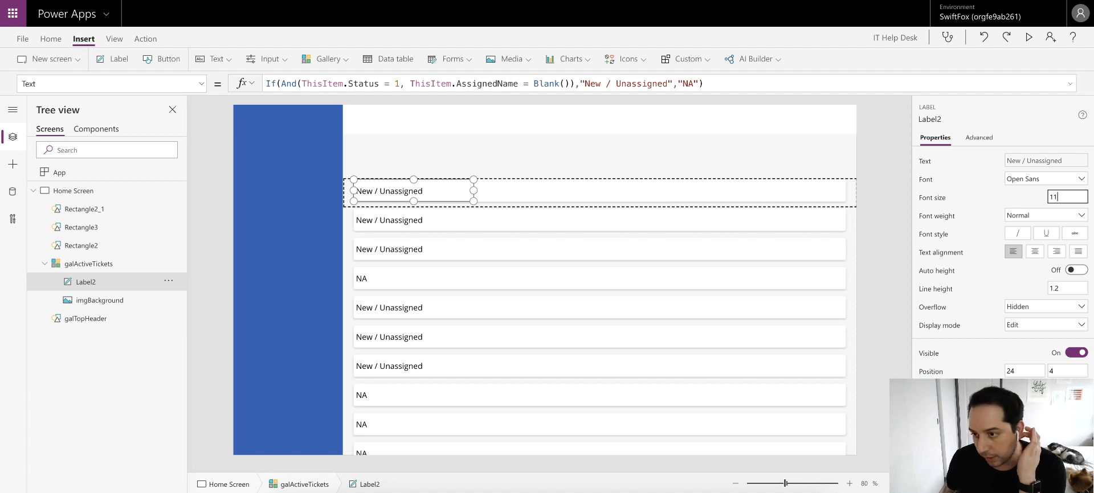
left_click(972, 176)
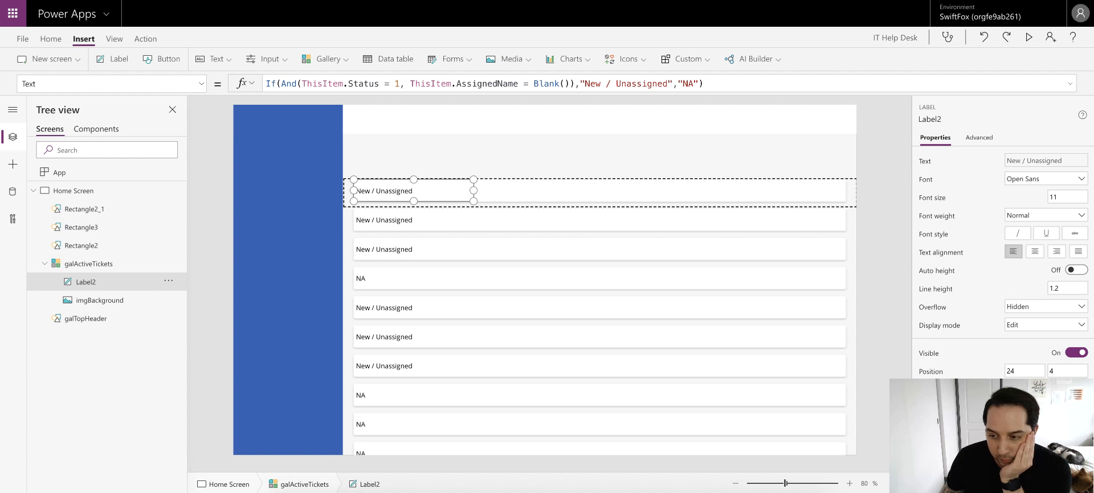
- Set the status label's left padding to 24
scroll(1023, 362, "down", 3)
left_click(1021, 355)
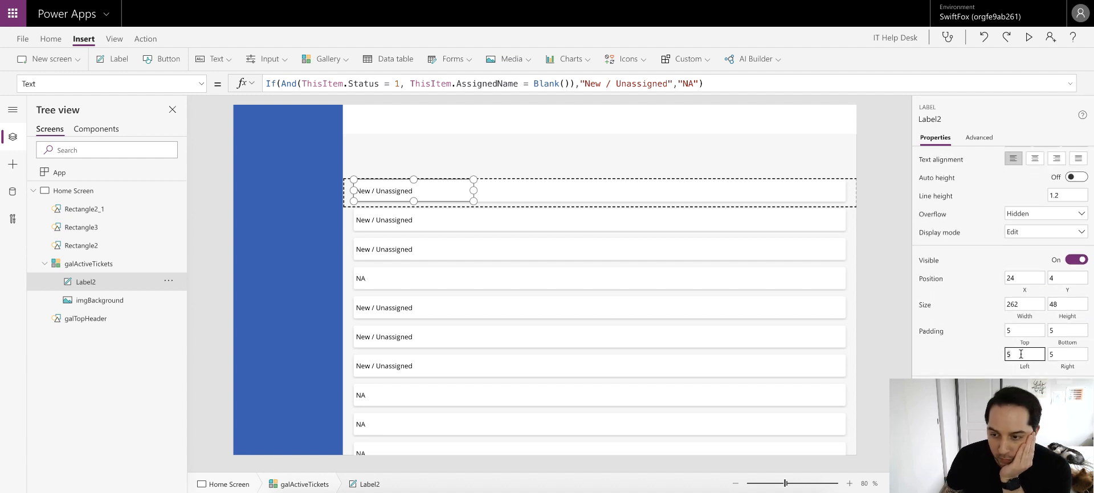
key("BackSpace")
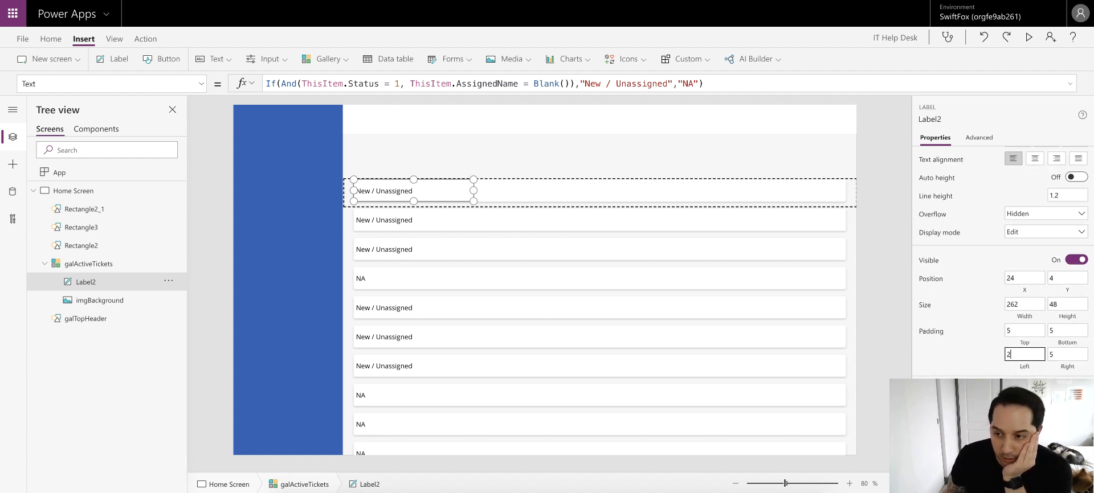
type("24")
left_click(958, 360)
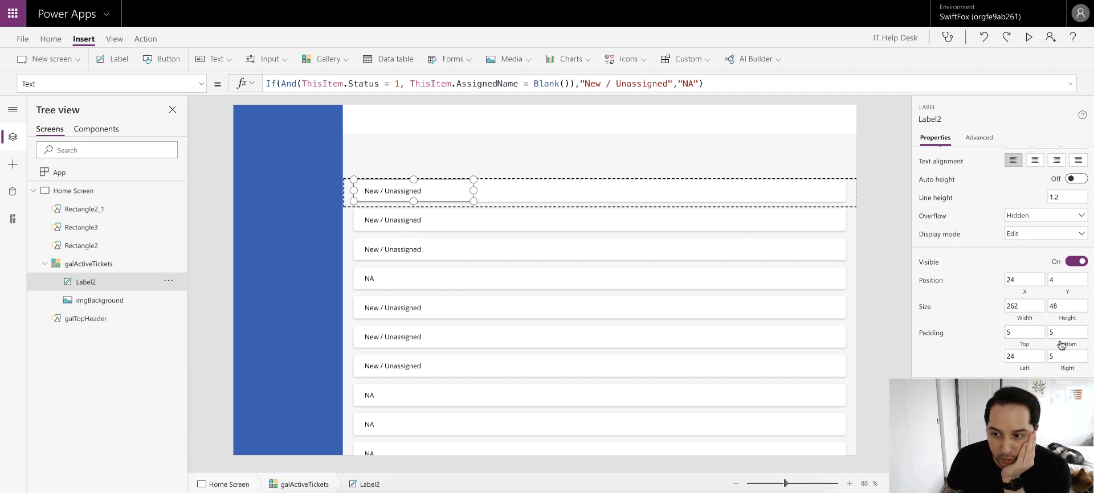
- Give the status label a green fill and centre its text
scroll(1067, 342, "down", 2)
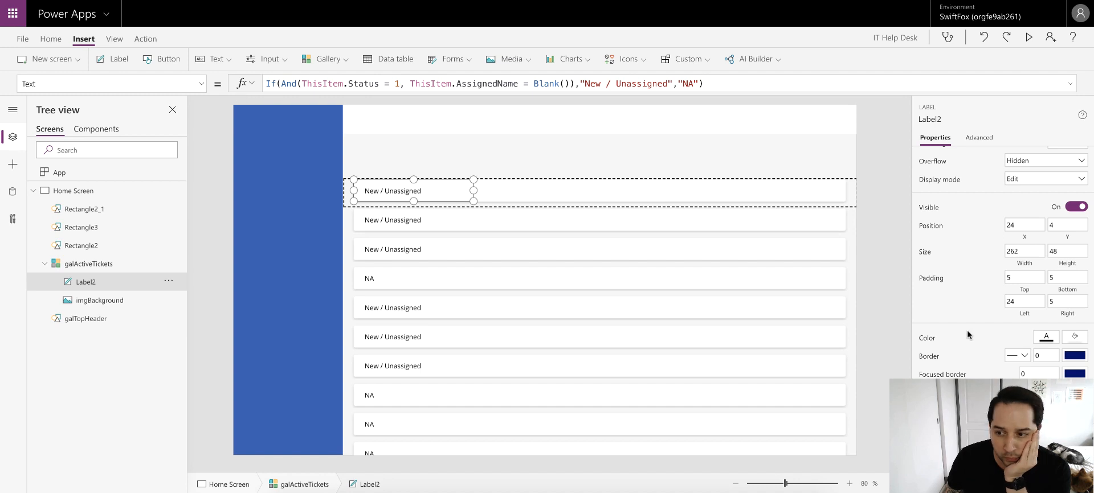
left_click(1074, 338)
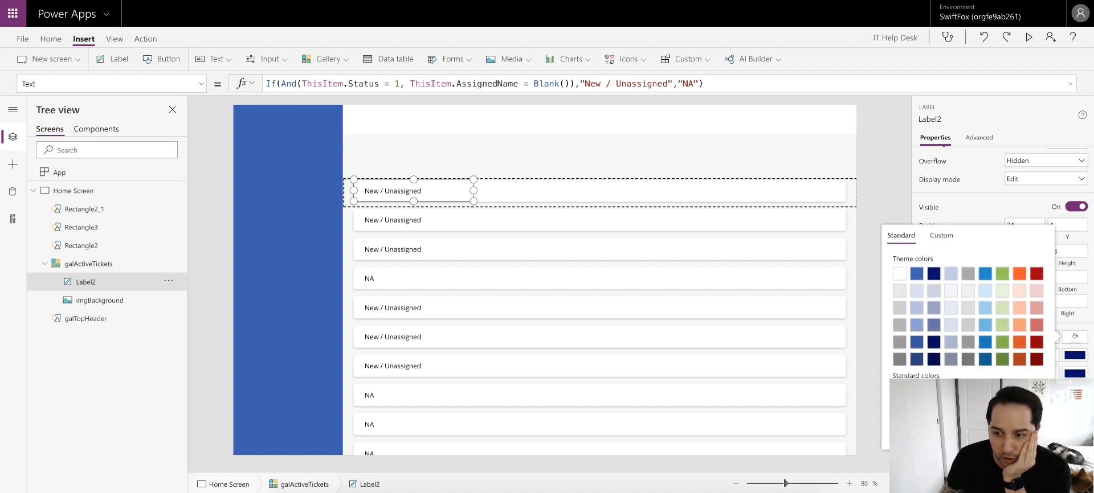
left_click(985, 390)
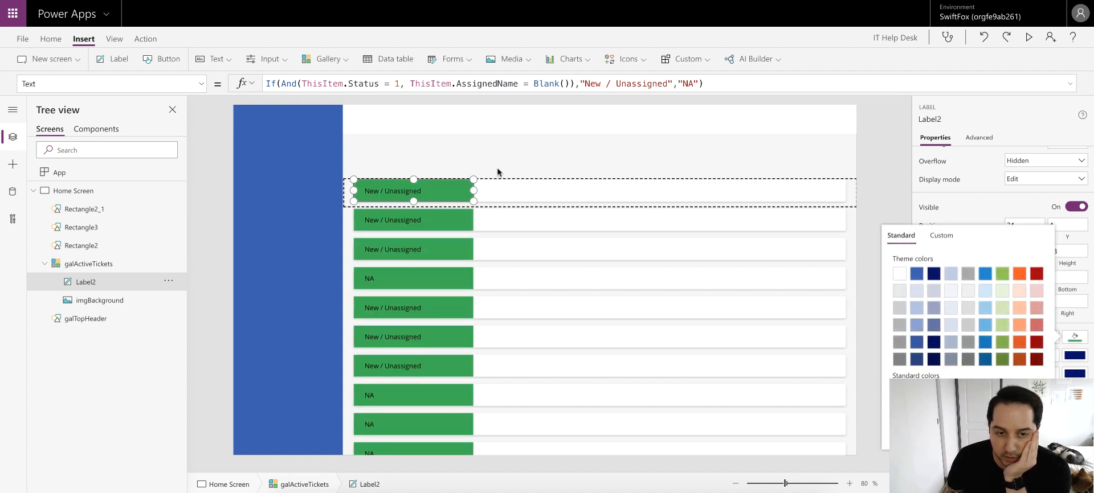
left_click(864, 142)
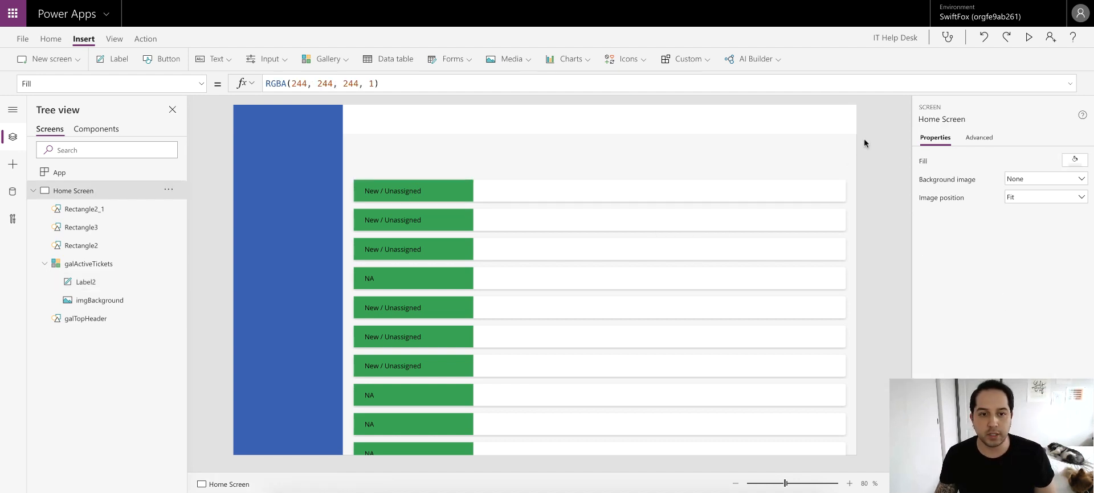
left_click(434, 193)
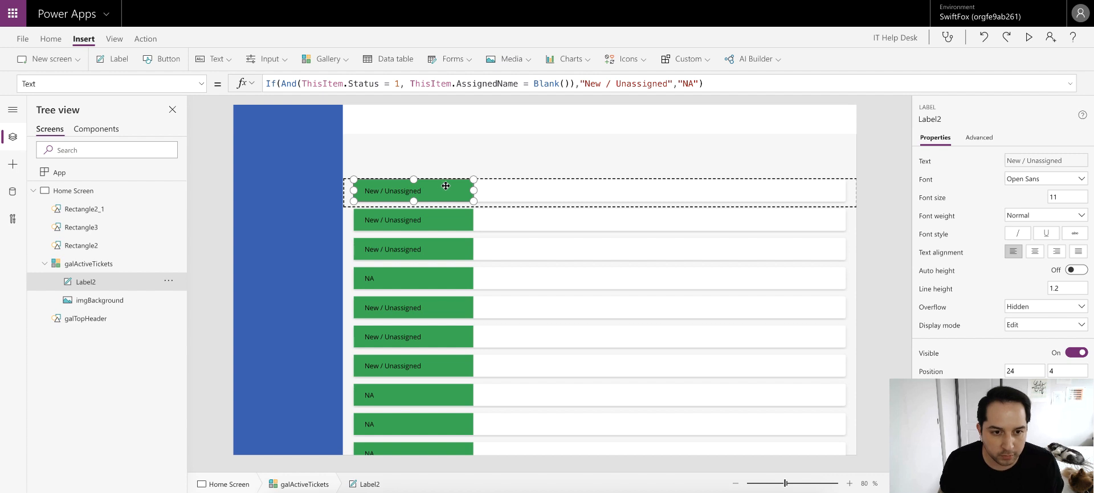
left_click(1034, 251)
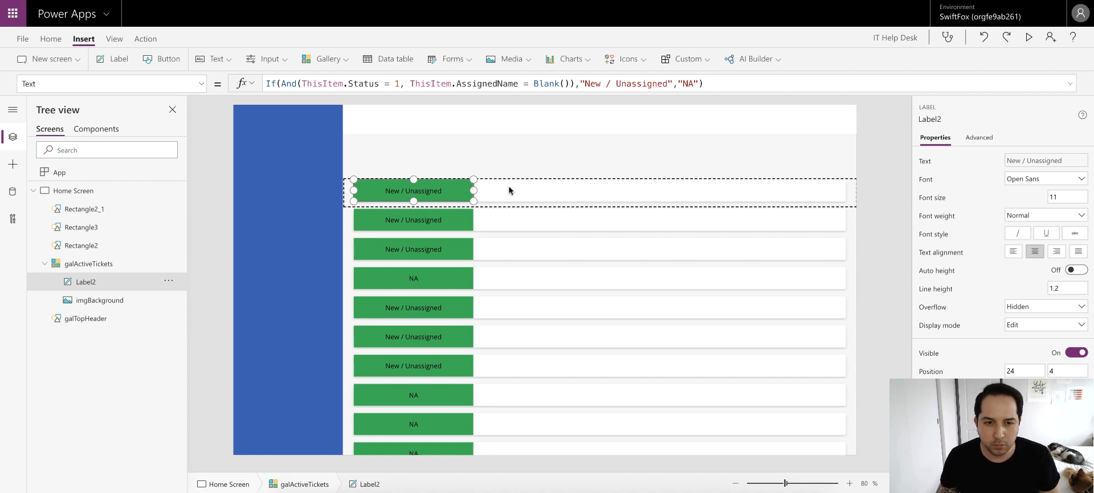
- Set the status label's text colour to white in the active tickets gallery
scroll(1054, 289, "down", 1)
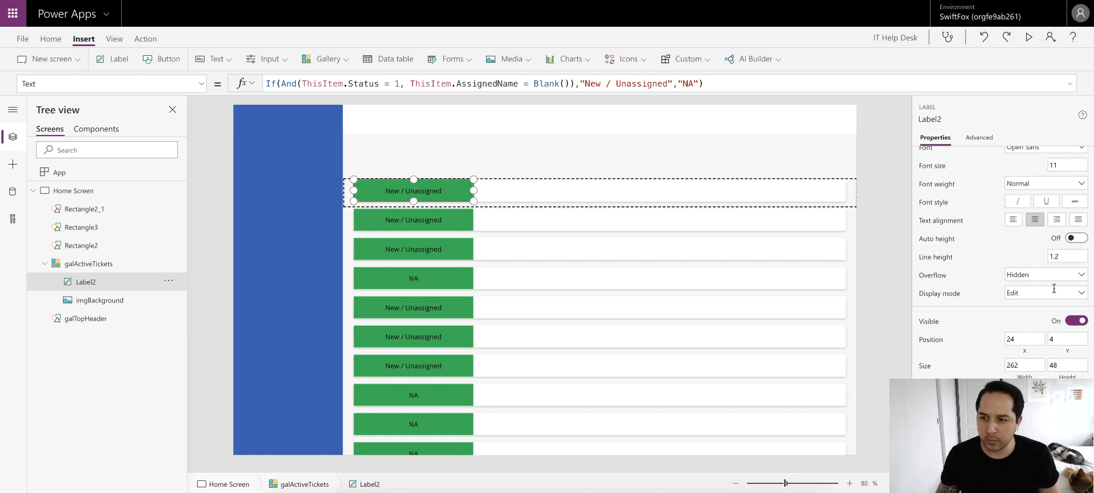
scroll(1053, 289, "down", 2)
left_click(1046, 376)
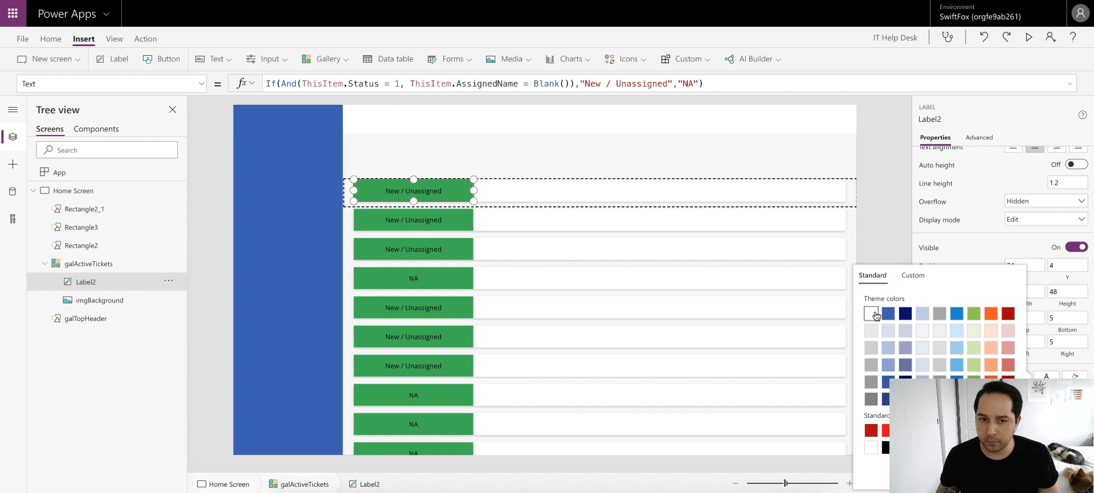
left_click(880, 190)
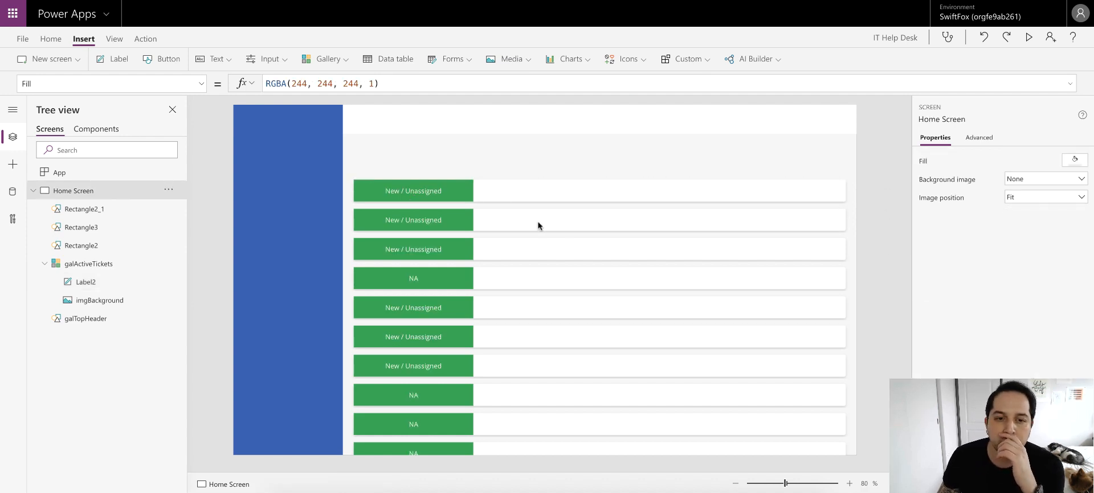
left_click(469, 188)
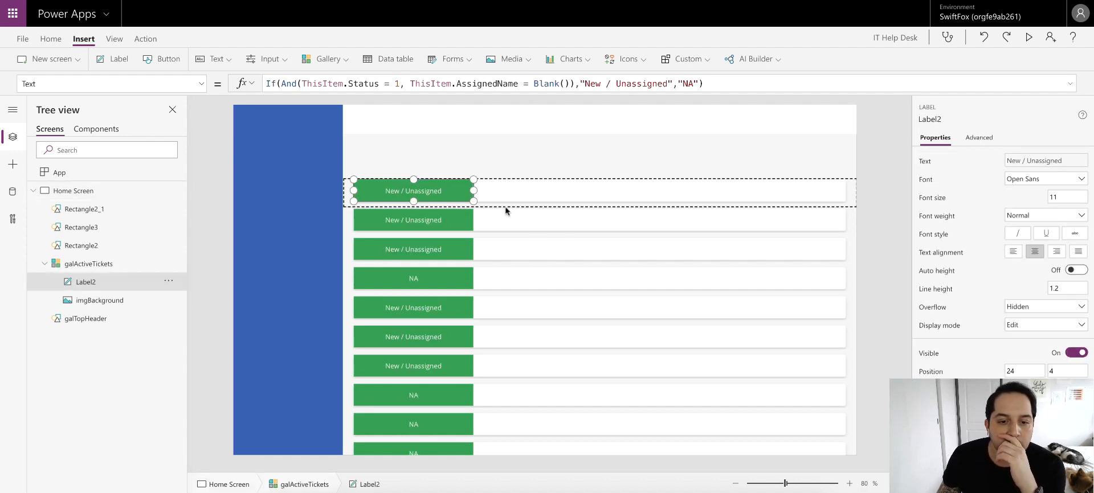
left_click(863, 205)
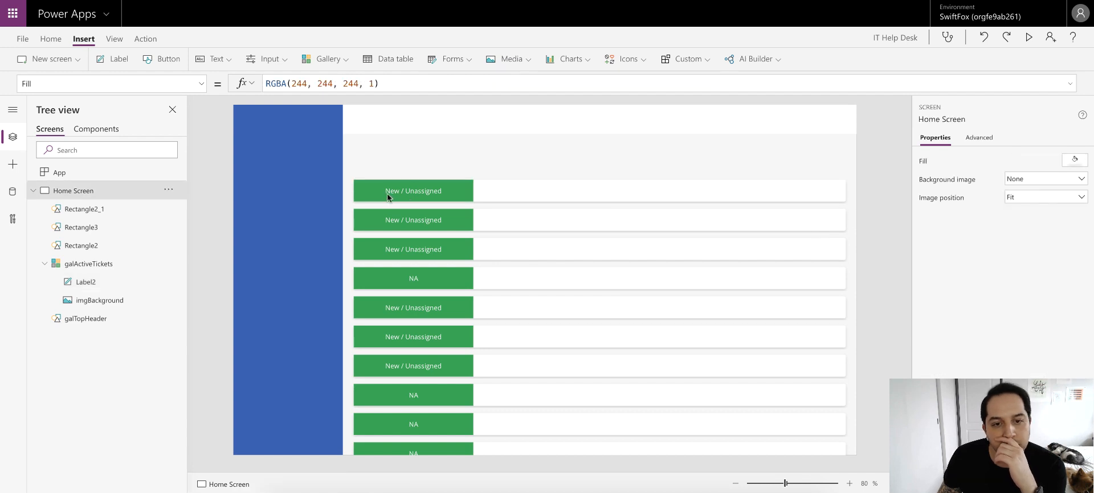
- Reduce the status label's height to about half and set its Y position to 28
left_click(457, 194)
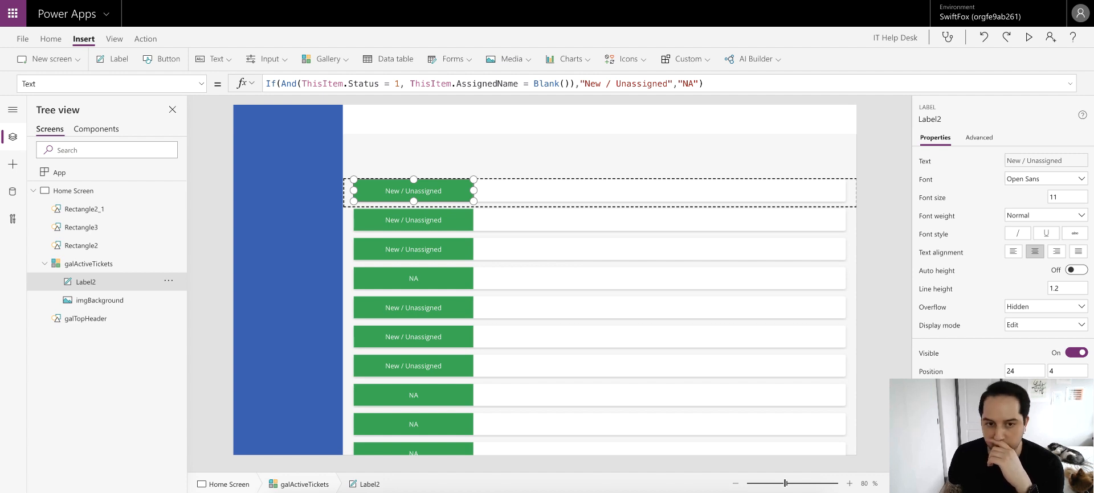
key("Return")
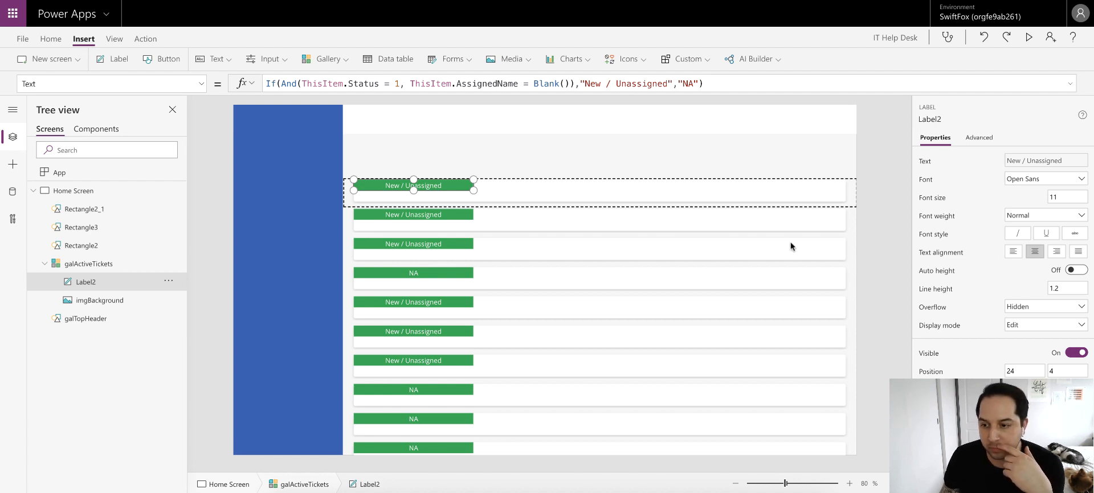
left_click(1062, 371)
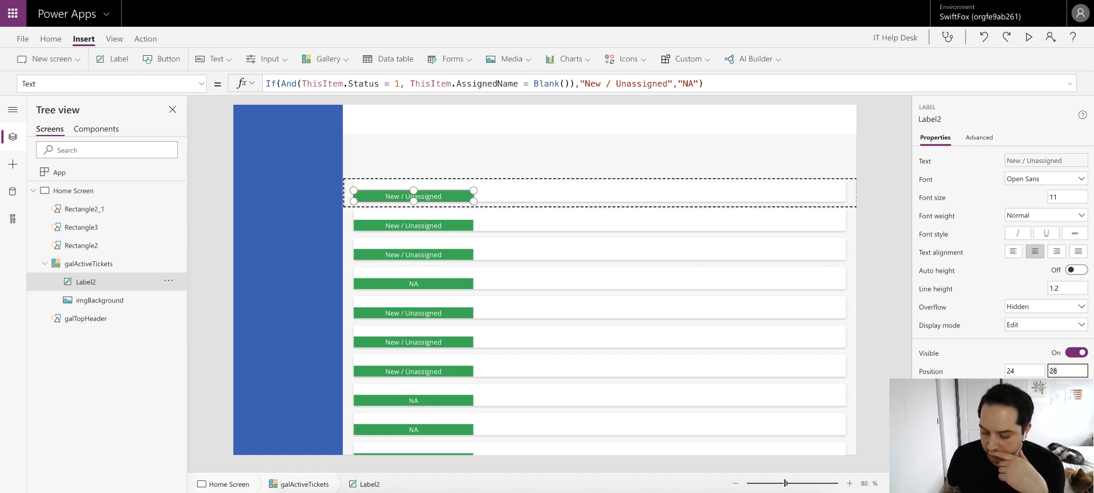
- Set the gallery status label's vertical position to 16 and narrow it so "New / Unassigned" just fits on one line
left_click(871, 228)
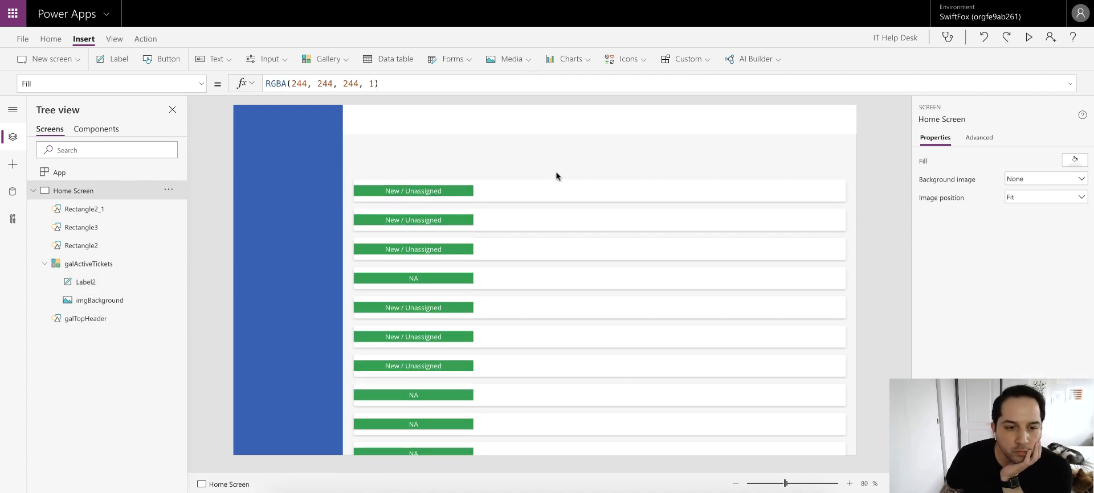
left_click(452, 191)
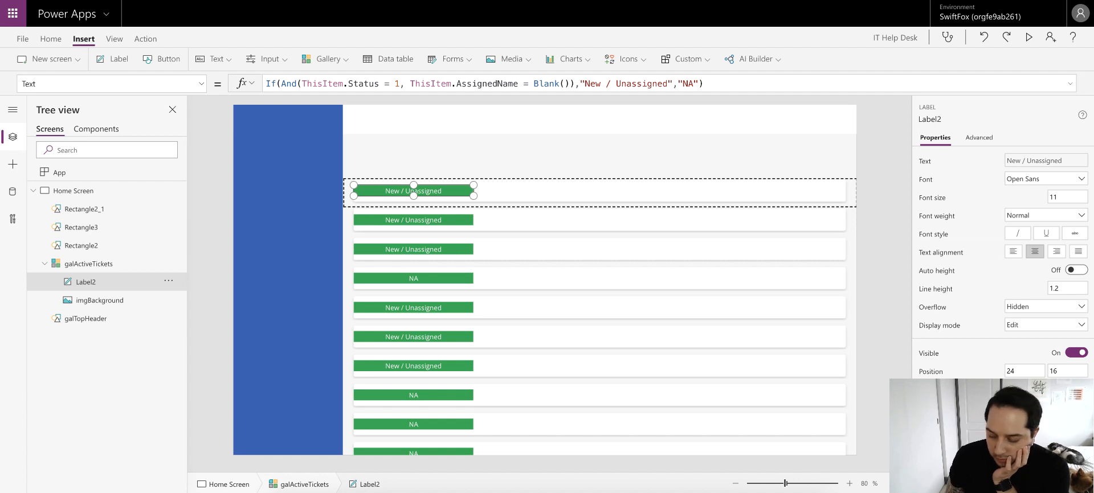
key("Return")
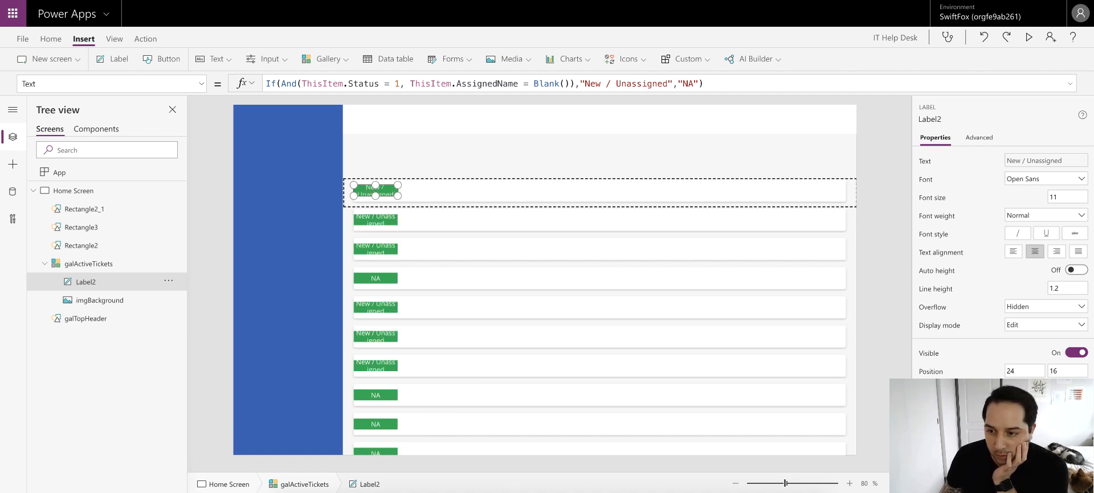
key("Return")
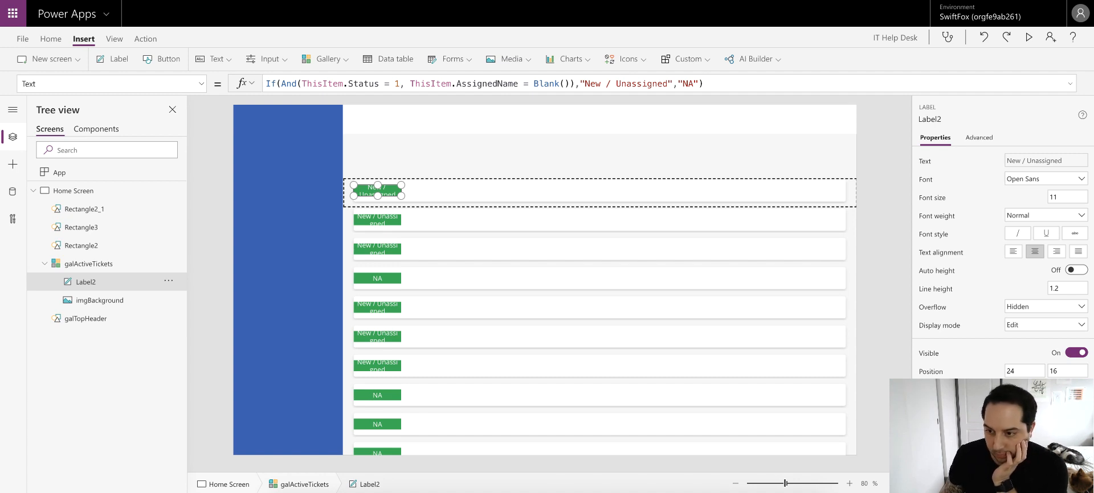
key("Return")
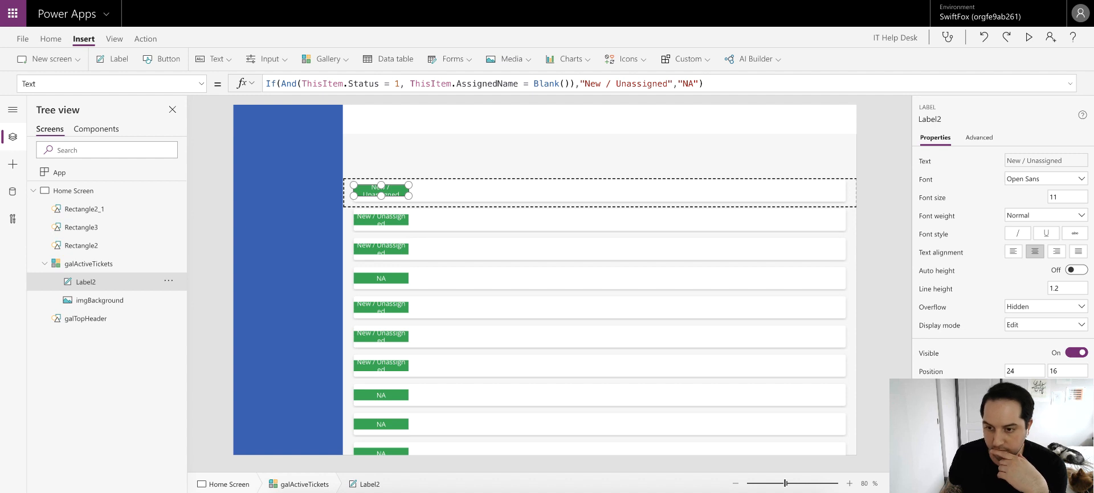
key("Return")
left_click(872, 208)
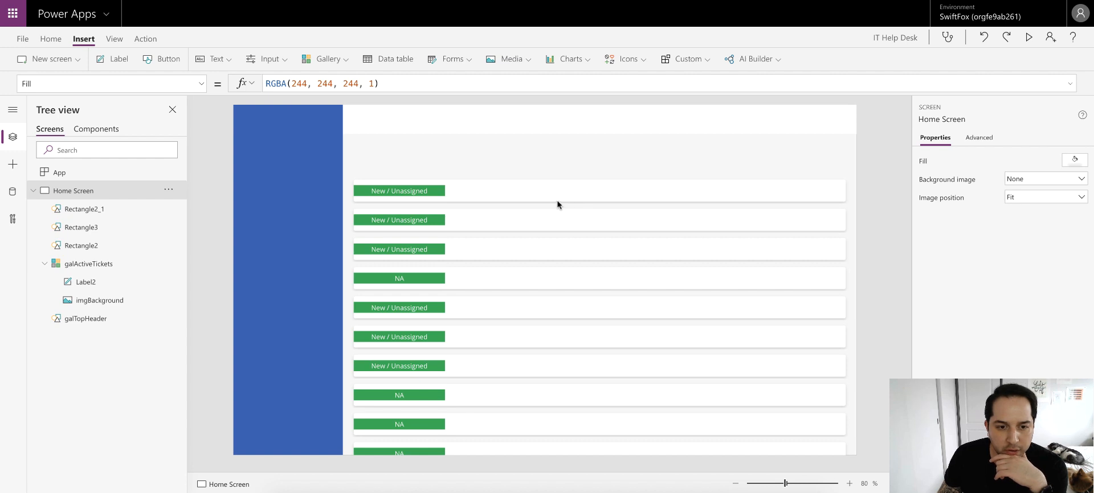
left_click(427, 190)
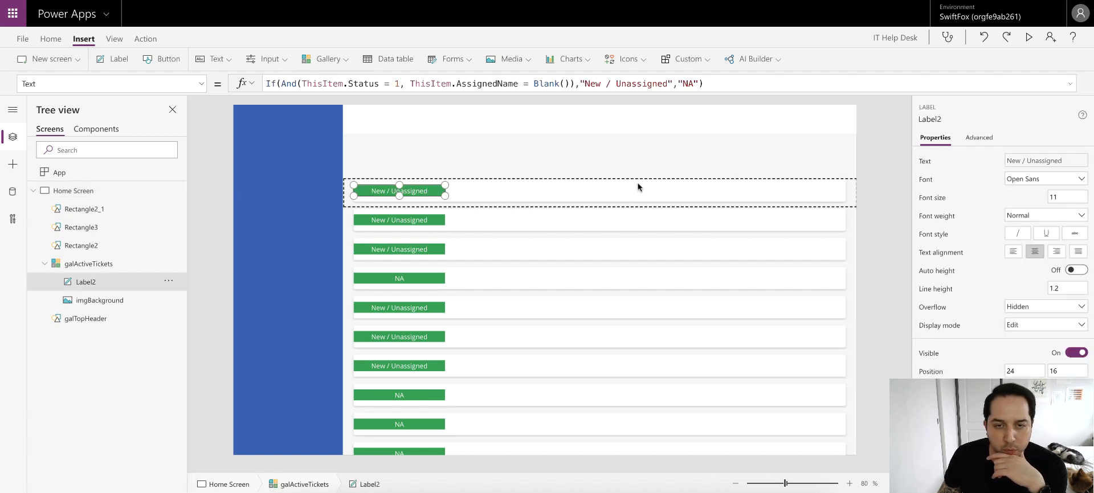
left_click(870, 175)
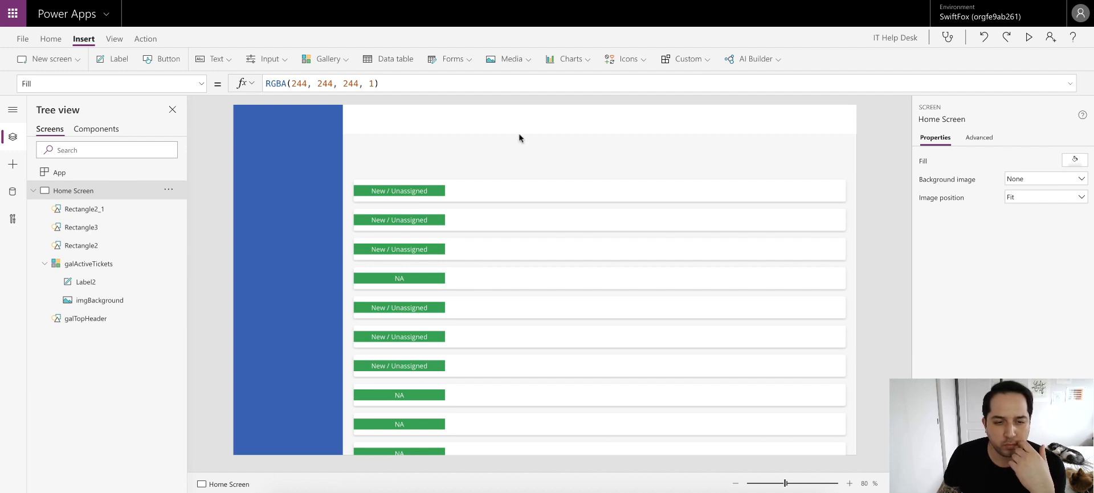
- Add ThisItem.SubmittedDate as a third argument of the And condition in the status label's Text formula
left_click(398, 190)
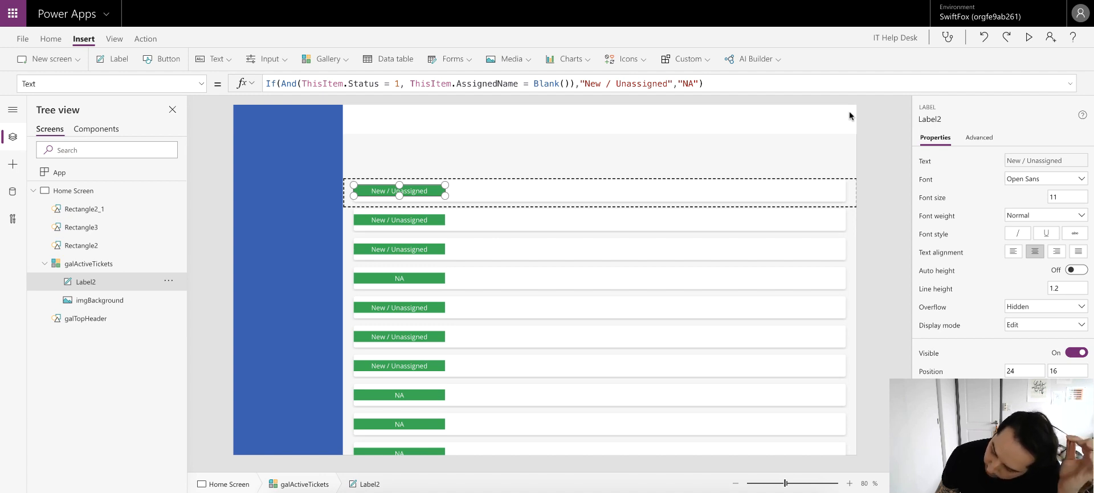
left_click(720, 80)
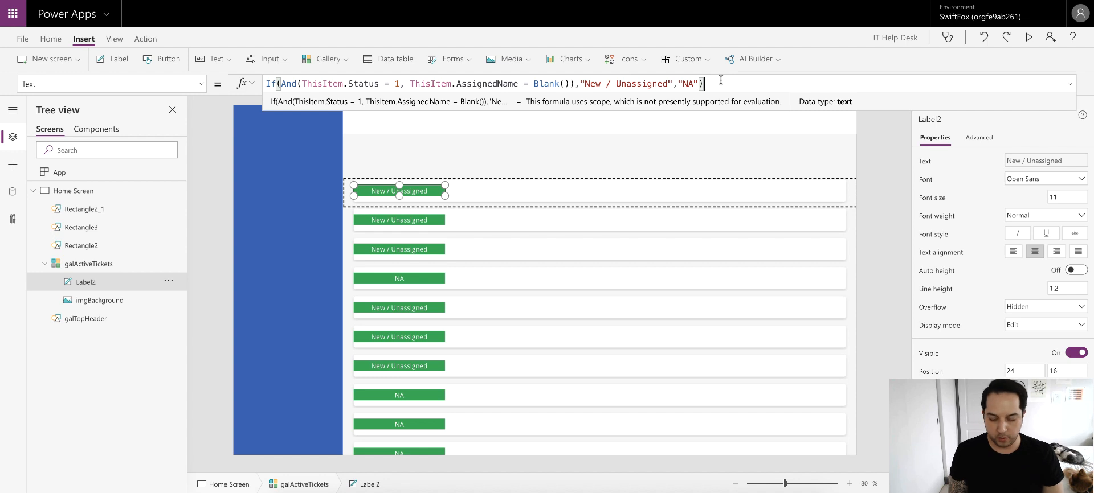
key("BackSpace")
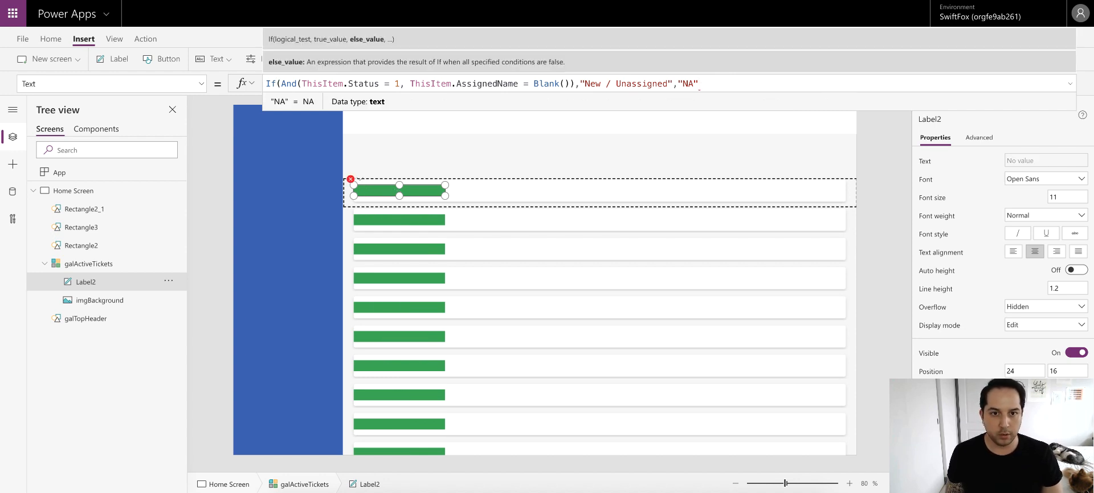
left_click(574, 83)
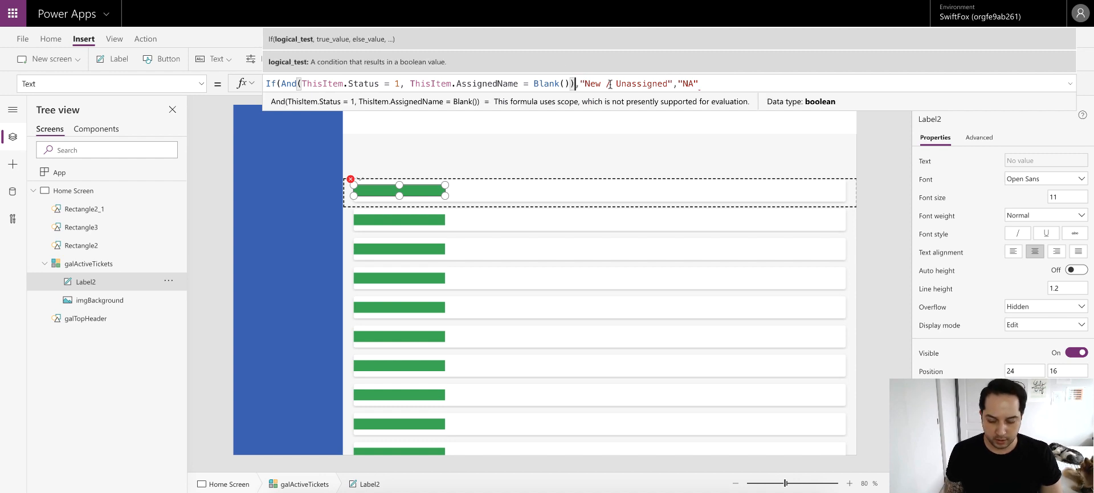
key("BackSpace")
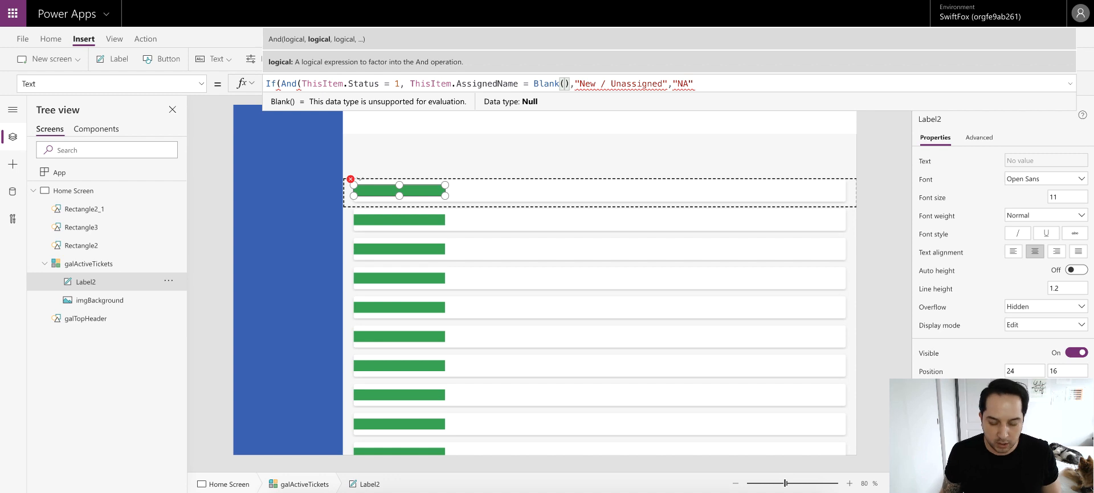
type(",")
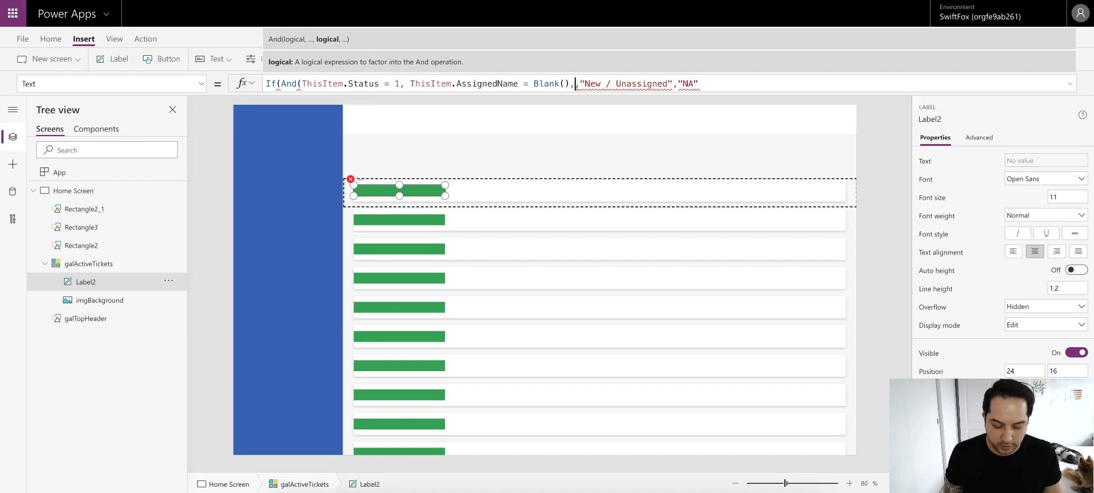
type("ThisI")
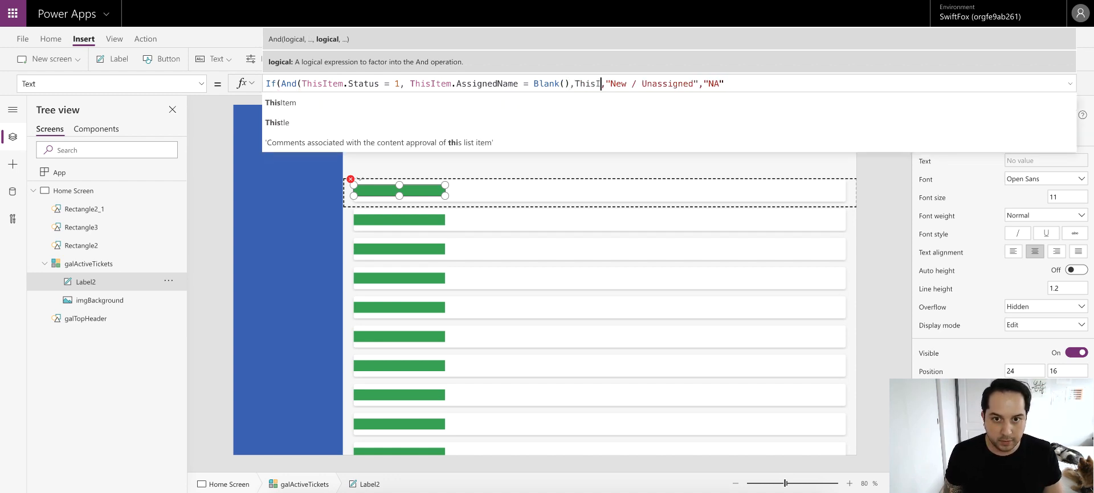
type("tem.Sub")
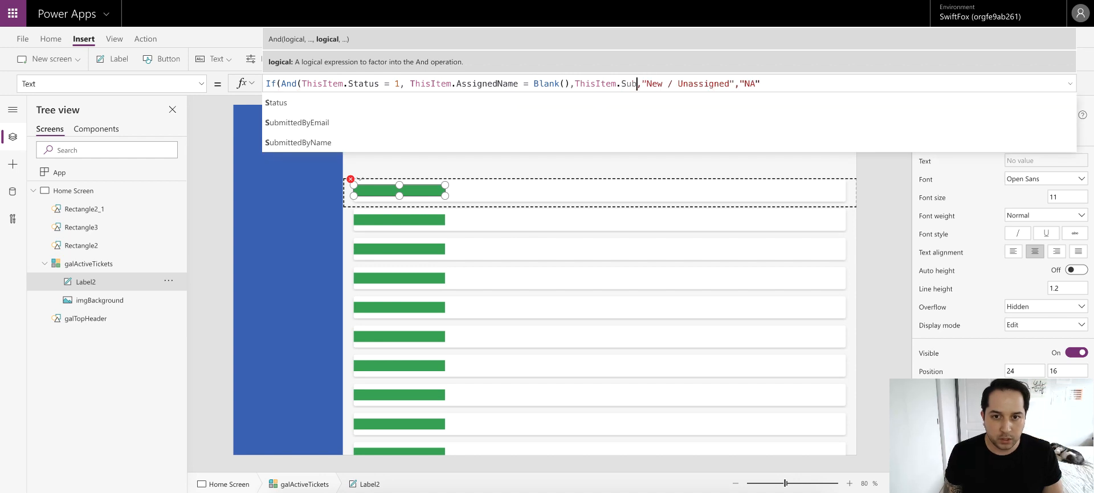
type("mi")
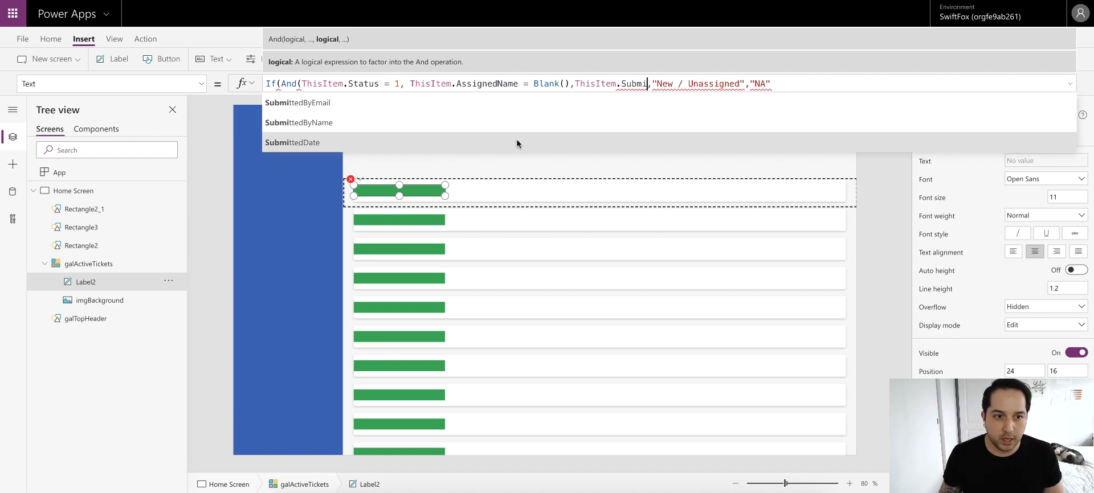
left_click(517, 143)
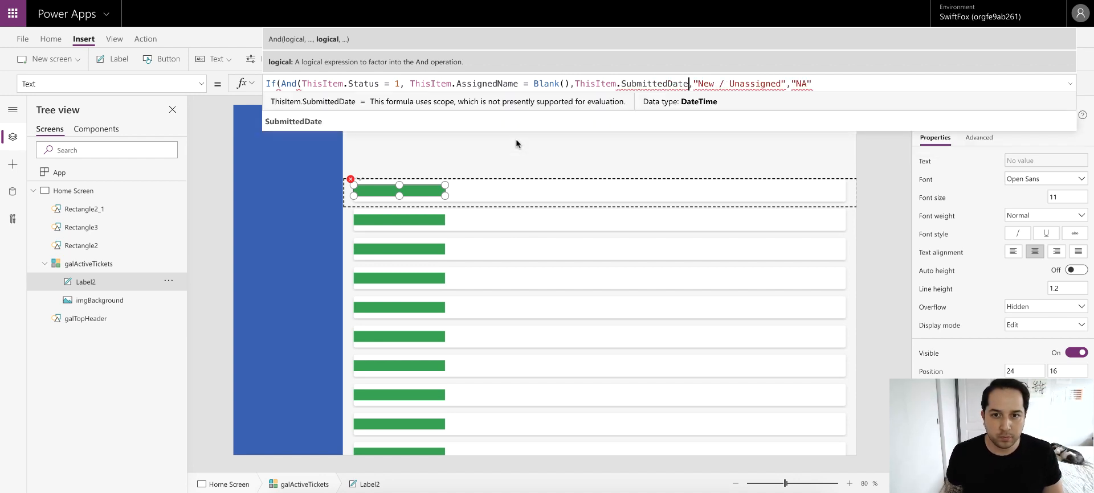
type("=")
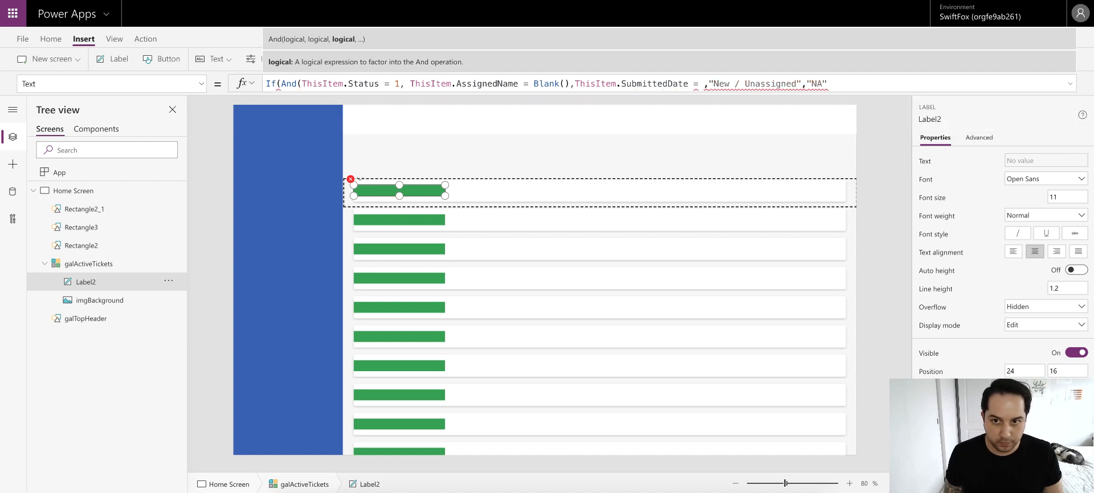
key("BackSpace")
key("BackSpace")
key("BackSpace")
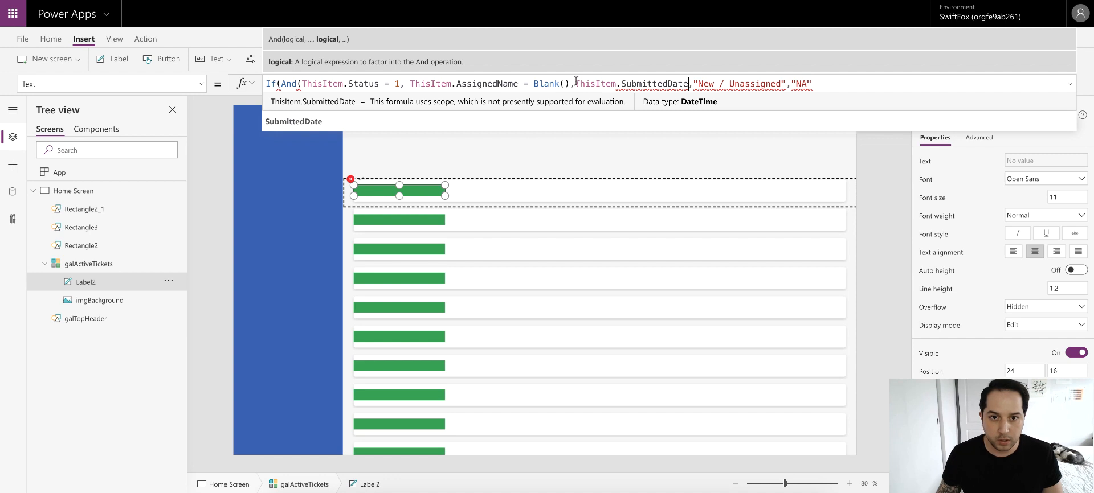
- Wrap ThisItem.SubmittedDate in IsToday() and close the And and If functions in the label's Text formula
left_click(576, 83)
type("IsToda")
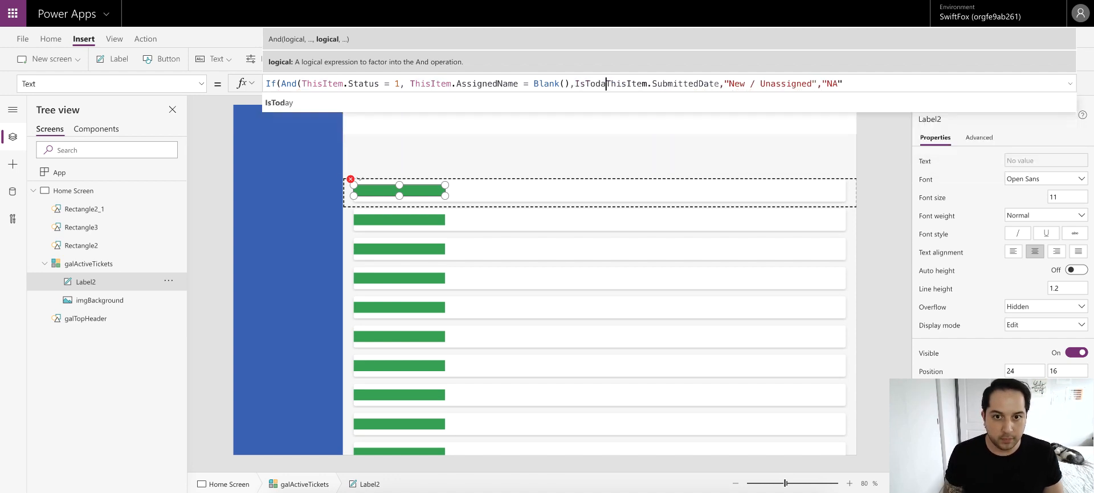
type("y(")
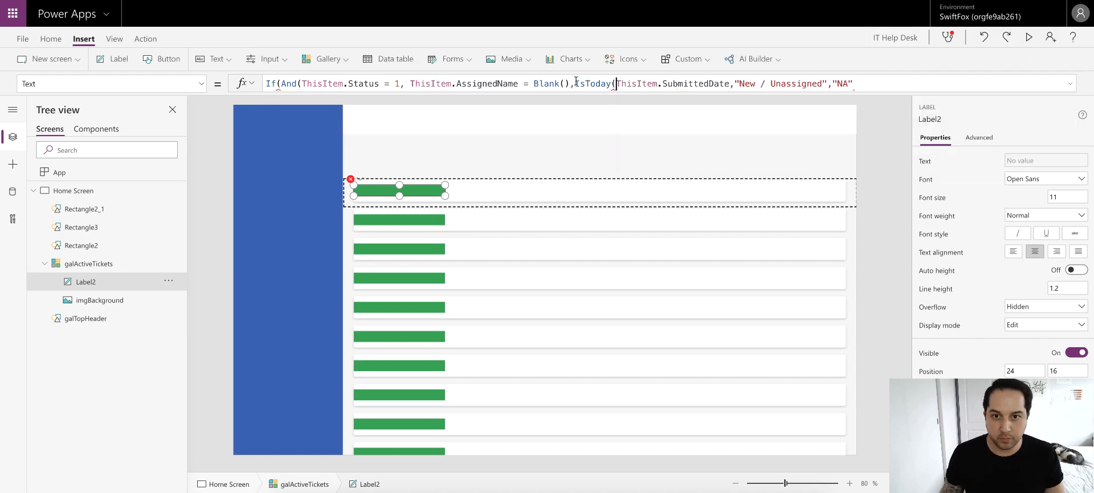
left_click(728, 84)
type(")")
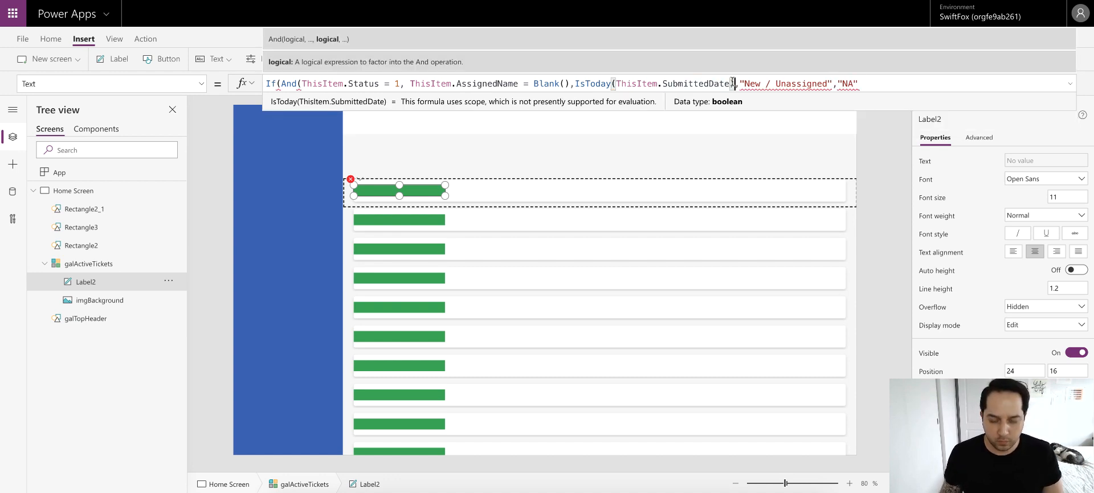
type(")")
left_click(882, 83)
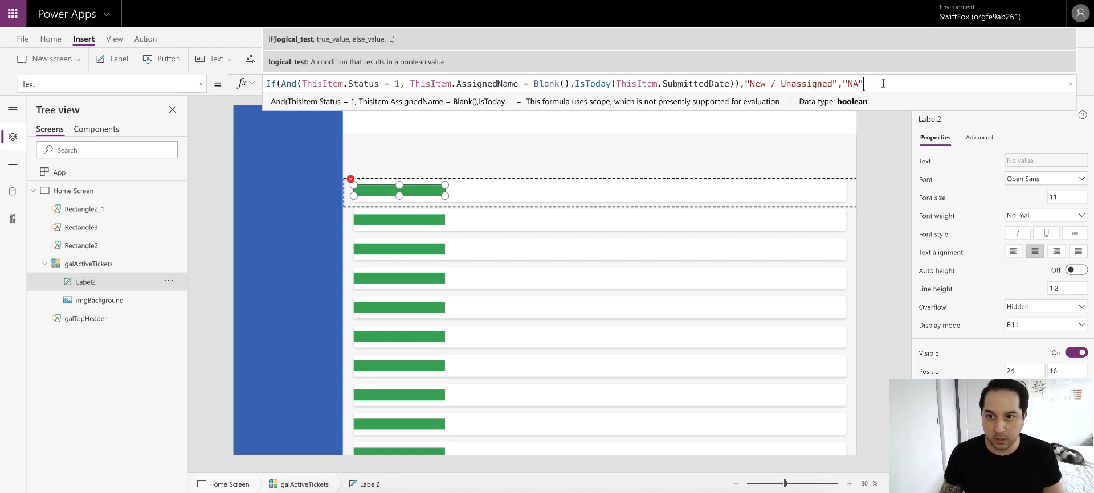
type(")")
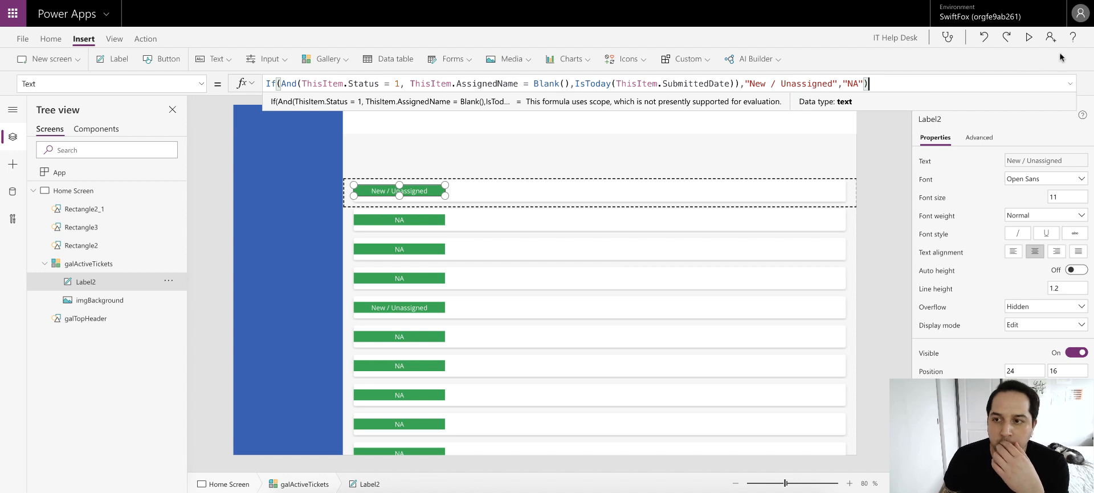
left_click(1069, 84)
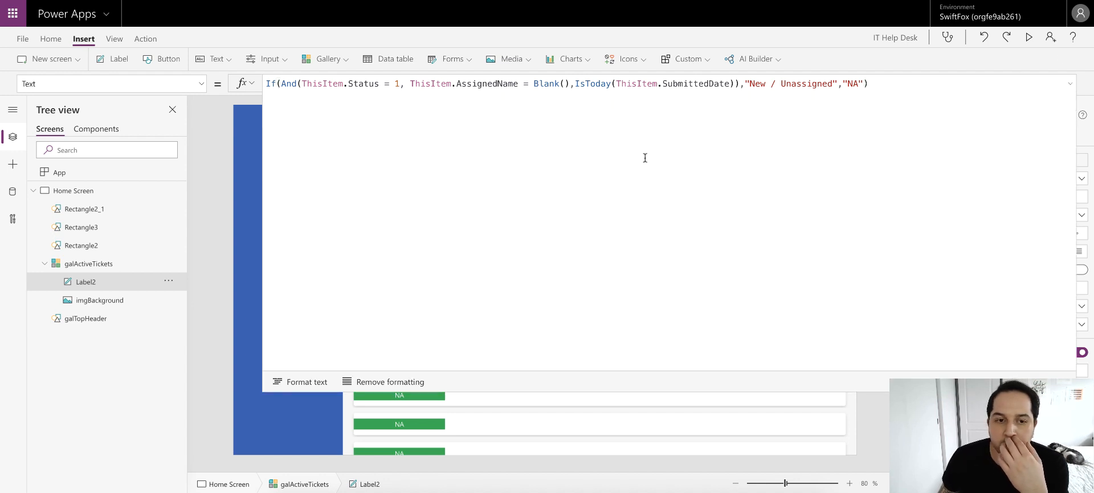
left_click(1071, 85)
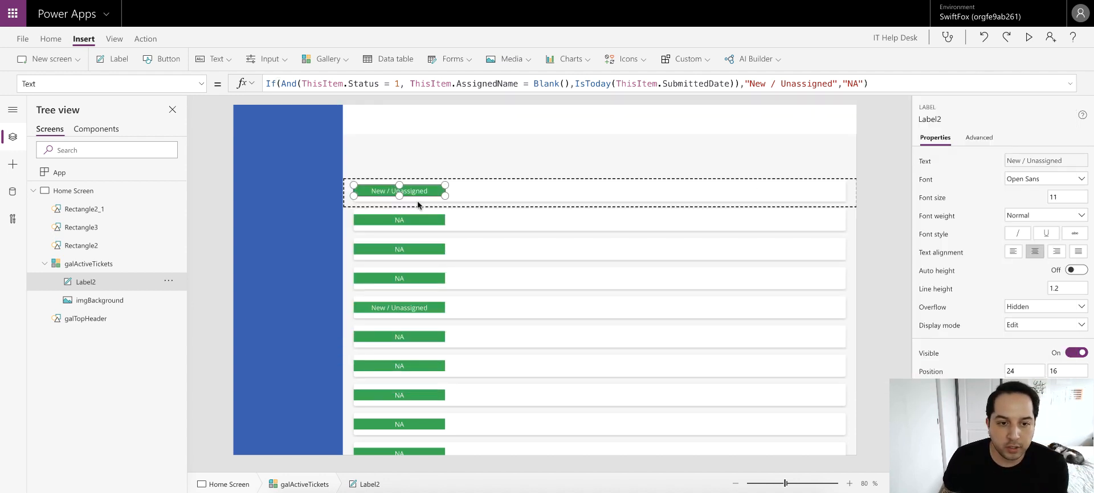
scroll(428, 240, "up", 1)
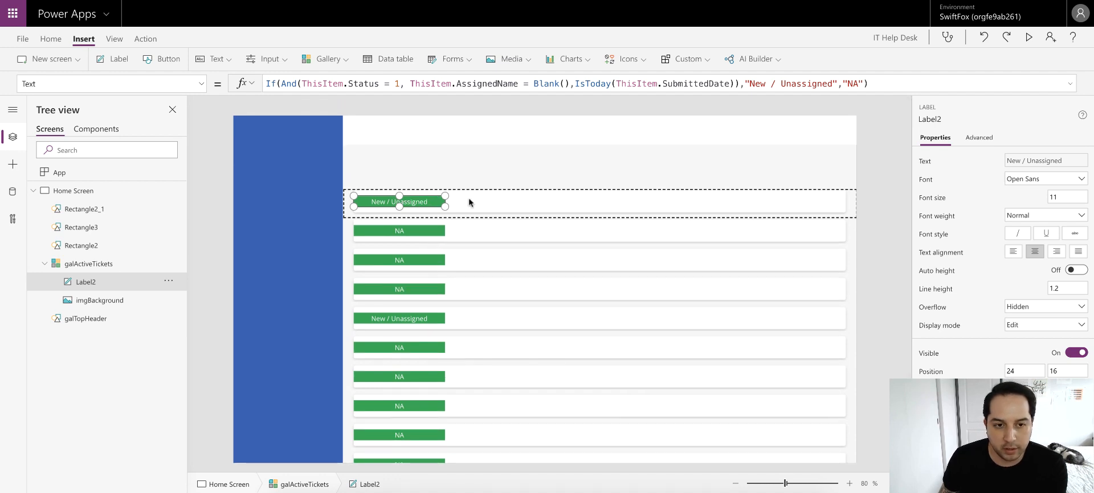
- Replace the "NA" fallback in the status label's Text formula with the condition ThisItem.SubmittedDate < Today()
left_click(878, 83)
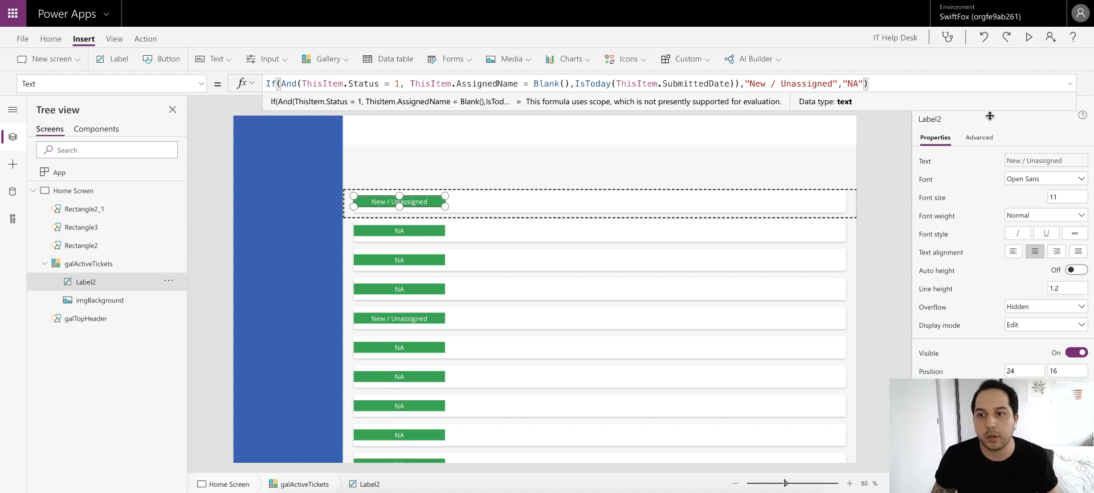
left_click_drag(865, 83, 842, 84)
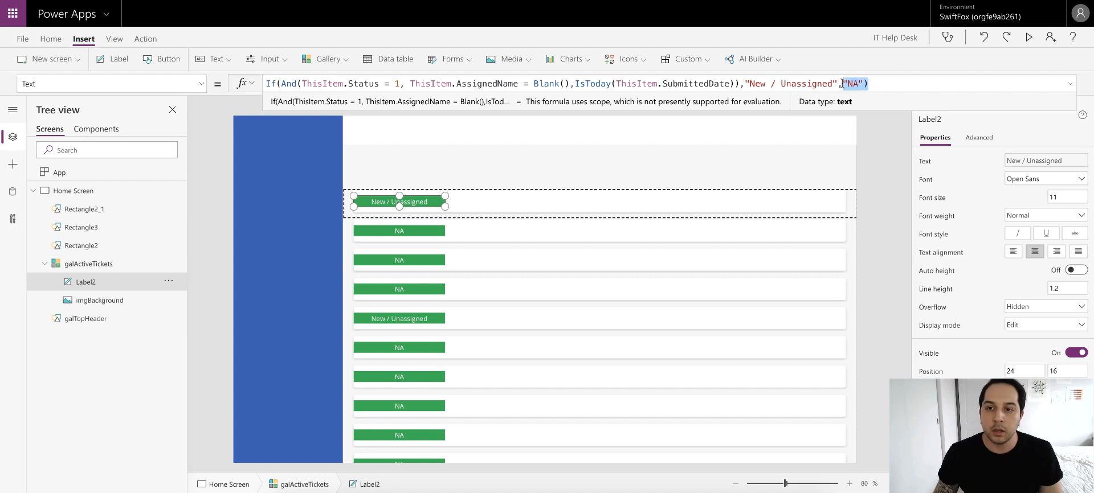
key("BackSpace")
type("Thi")
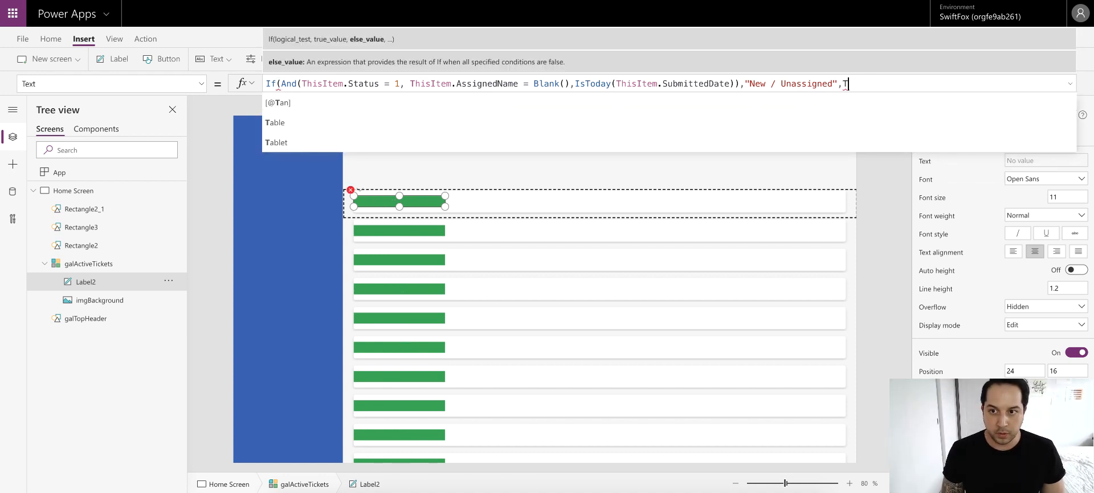
type("sItem")
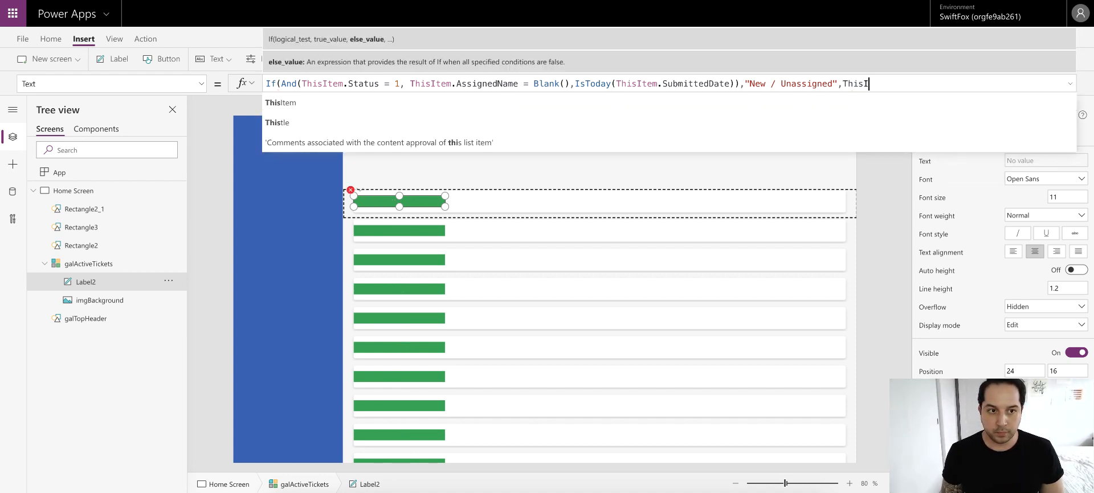
type(".Submitt")
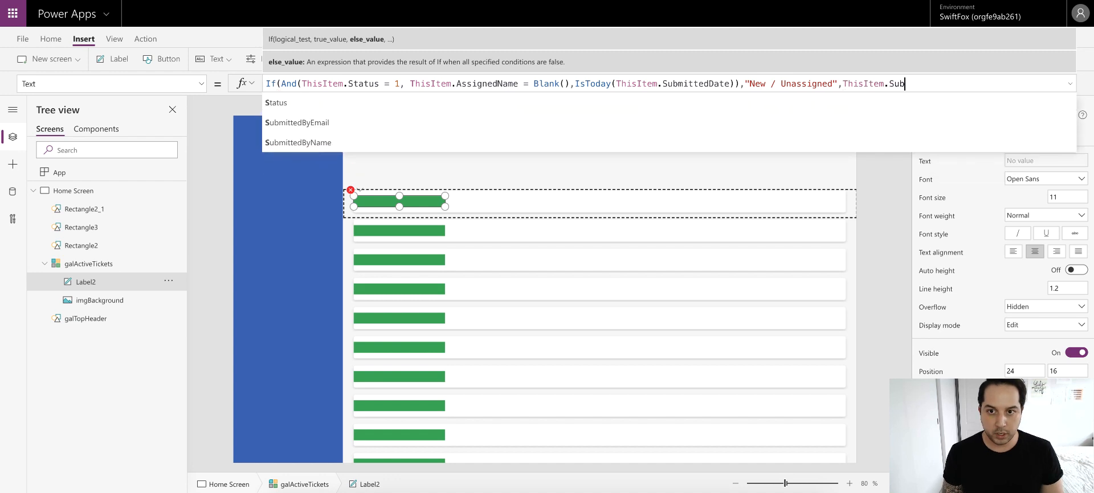
type("edDate")
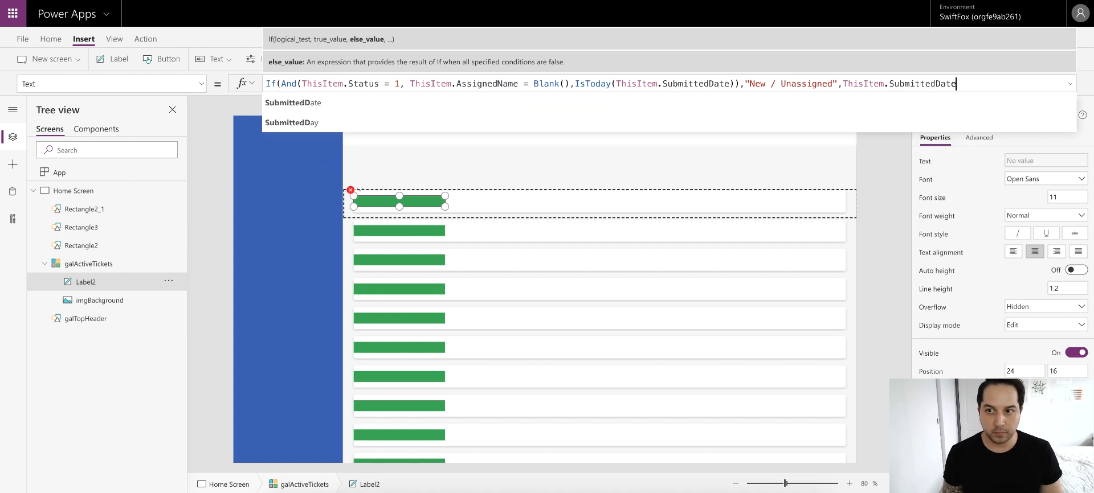
type(" < ")
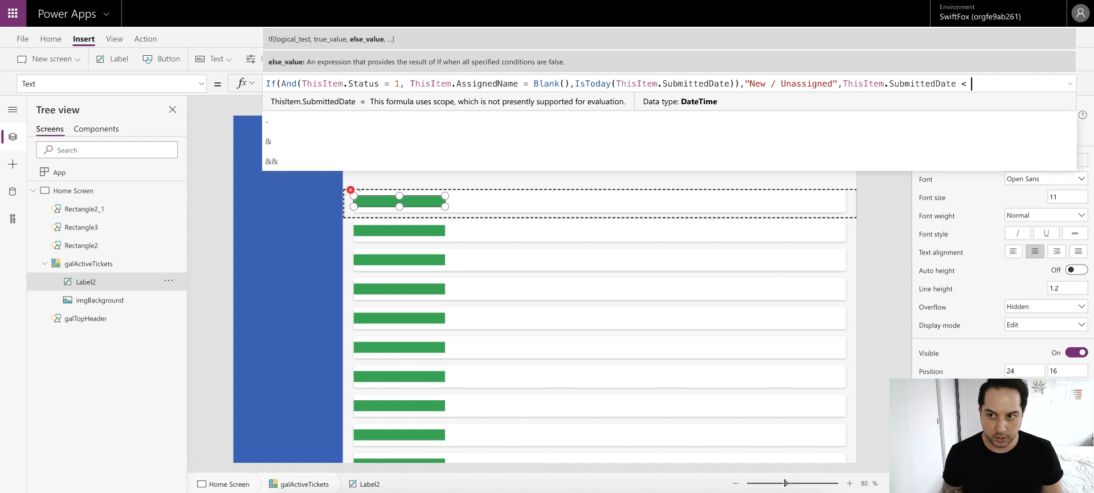
type("Today()")
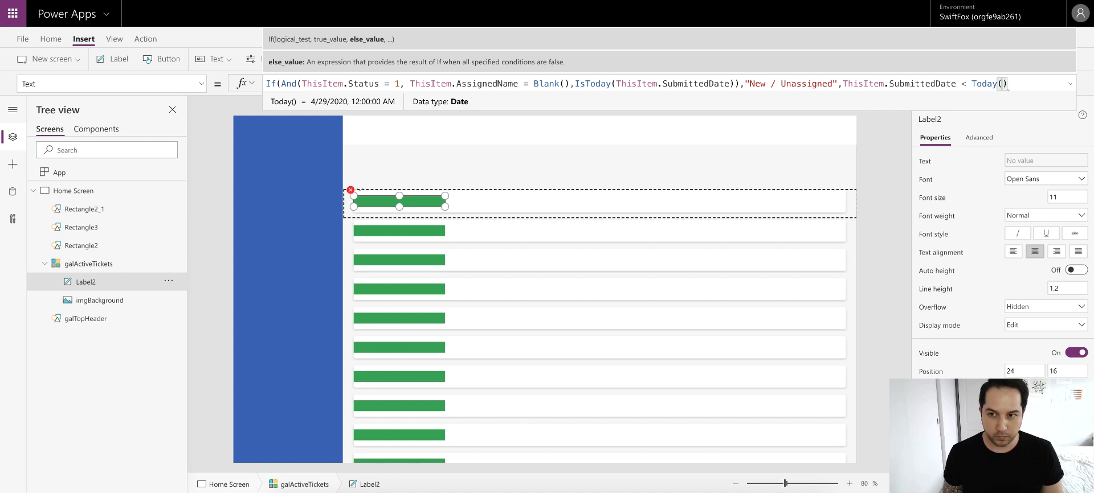
- Change the new submitted-date condition to a greater-than comparison against Today()+1
left_click(962, 84)
type(">")
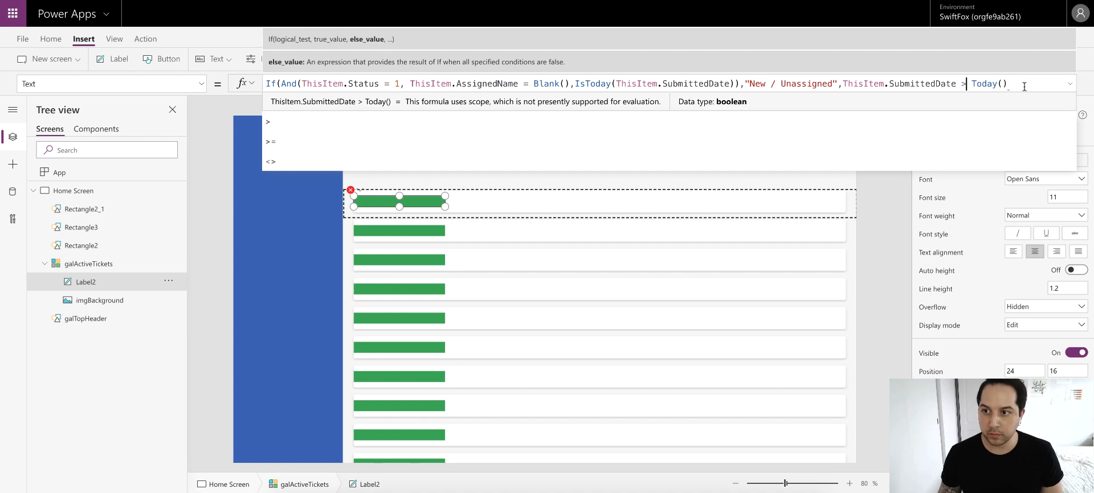
left_click(1024, 87)
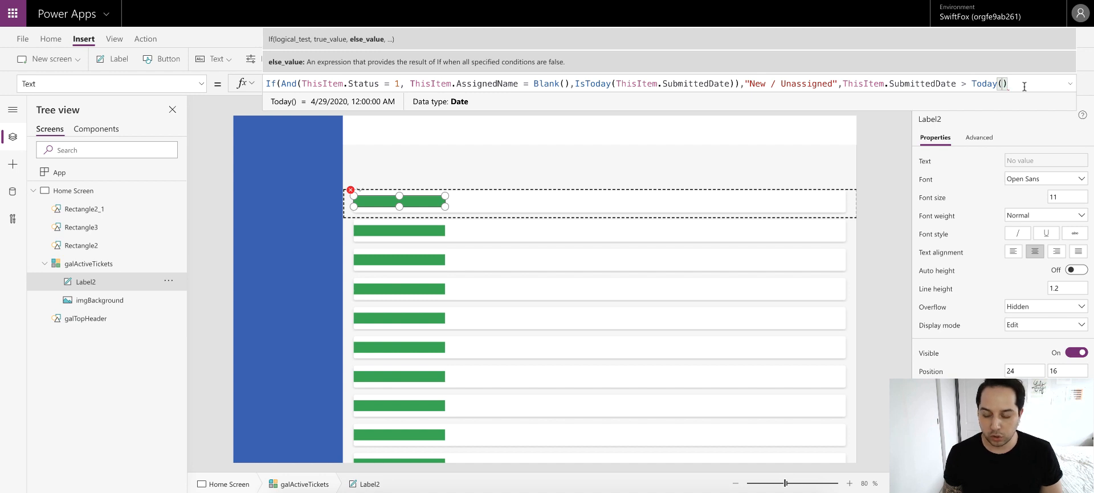
type("+1")
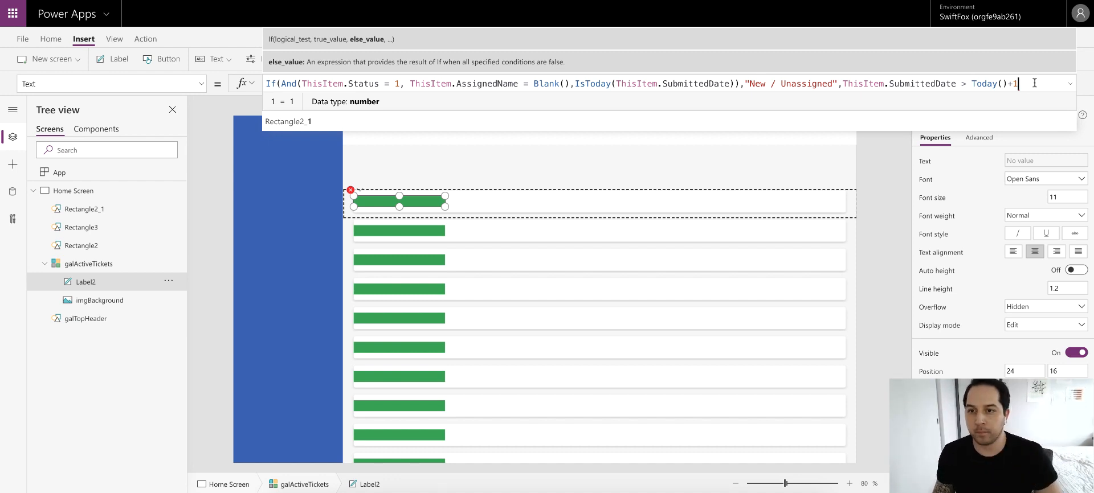
type(",\"")
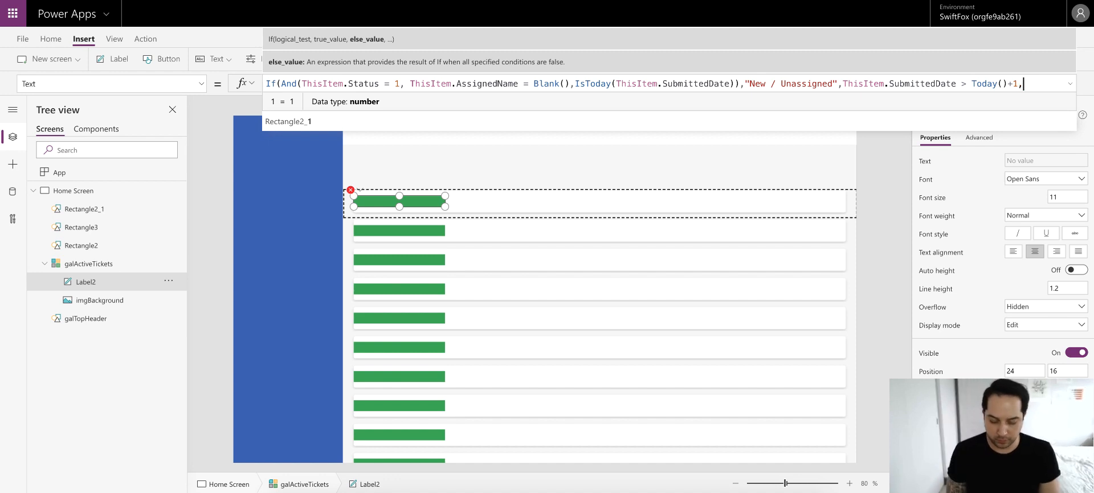
key("BackSpace")
key("BackSpace")
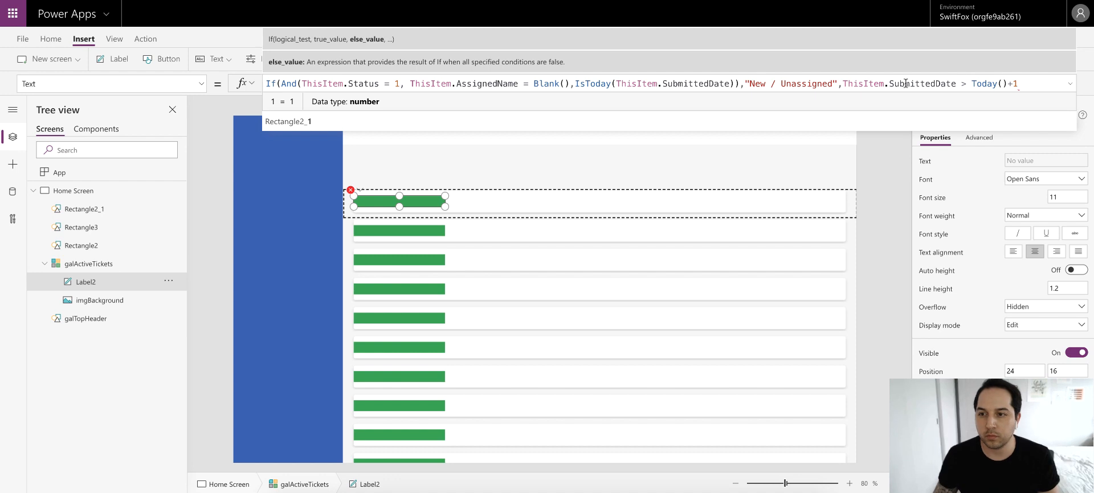
- Wrap the Today()+1 condition in And() together with ThisItem.Status = 1, and give it the result "Overdue"
left_click(845, 84)
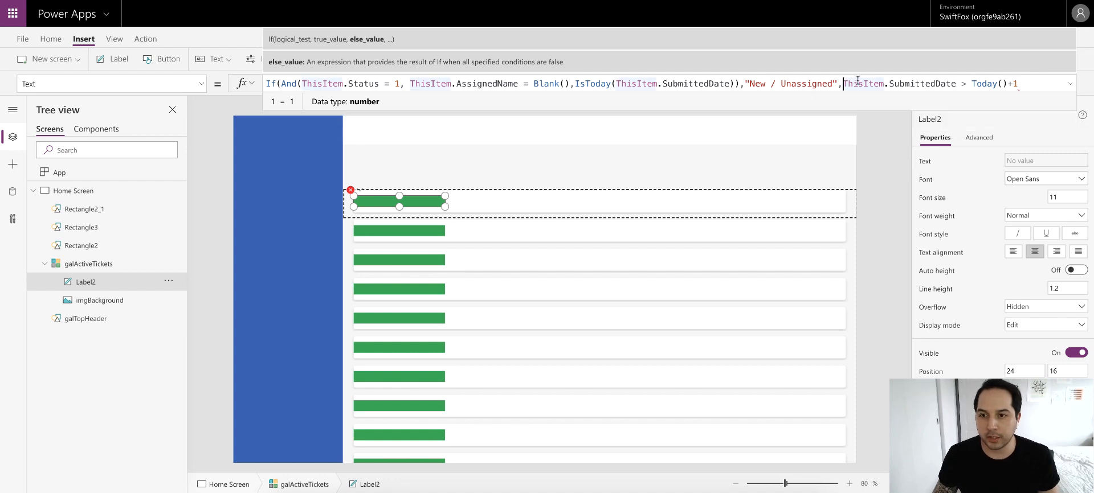
type("And(")
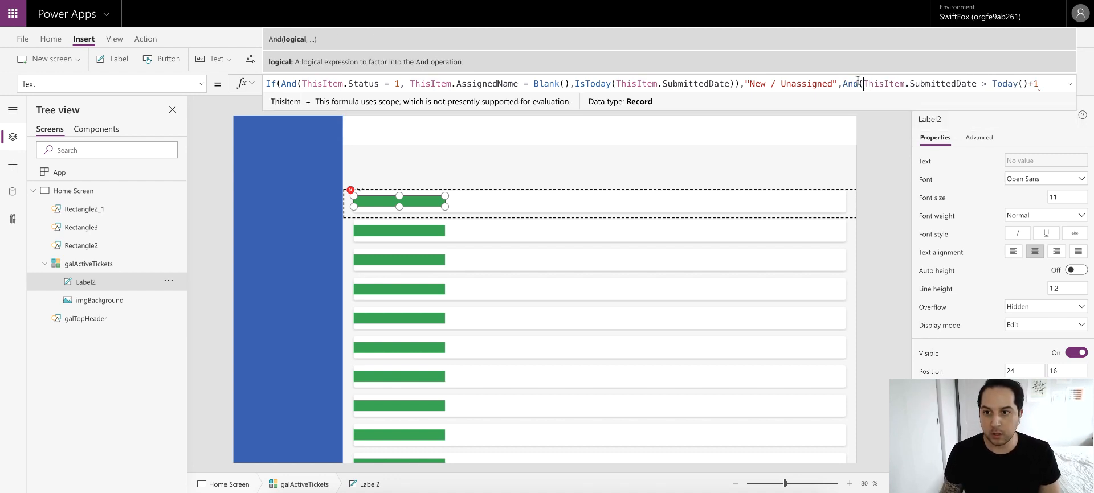
left_click(1040, 84)
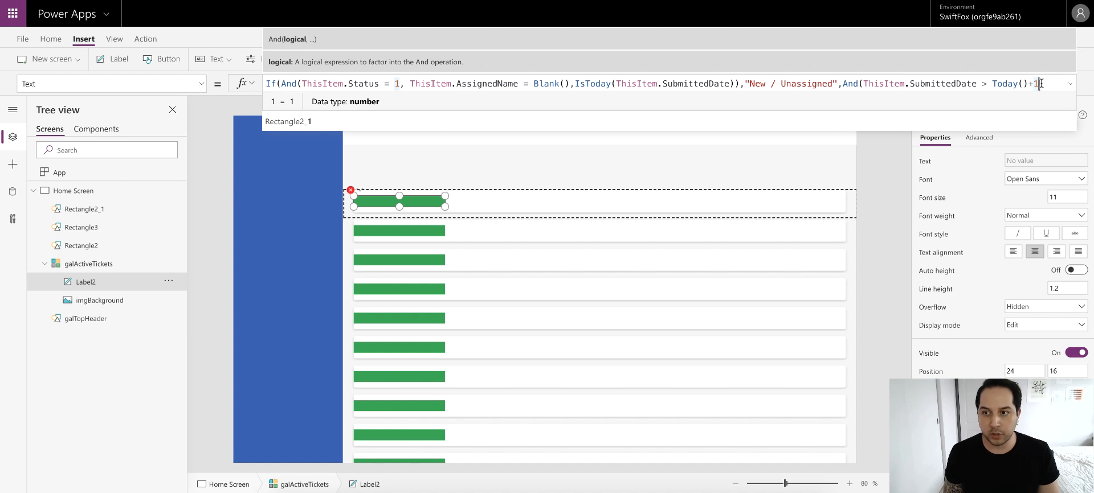
type(",")
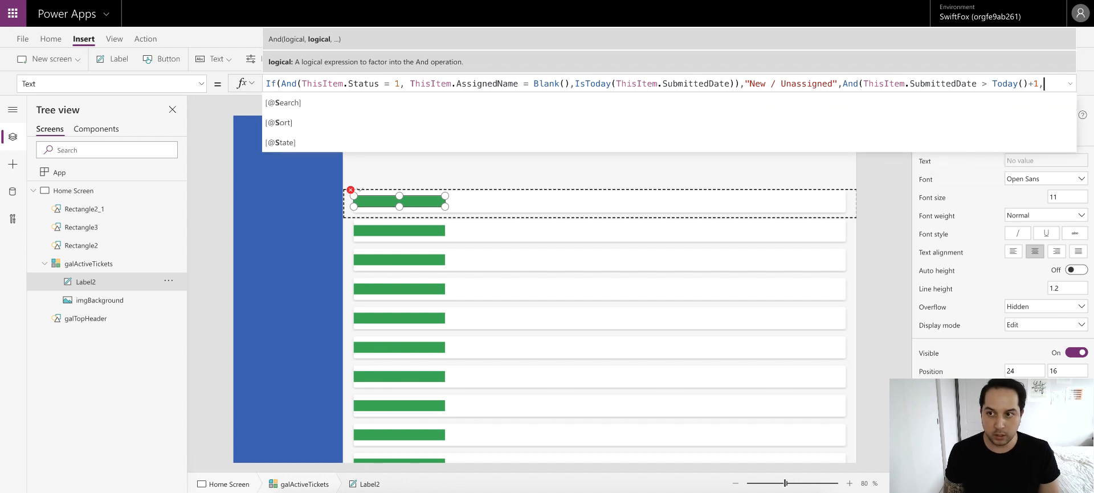
type("ThisItem")
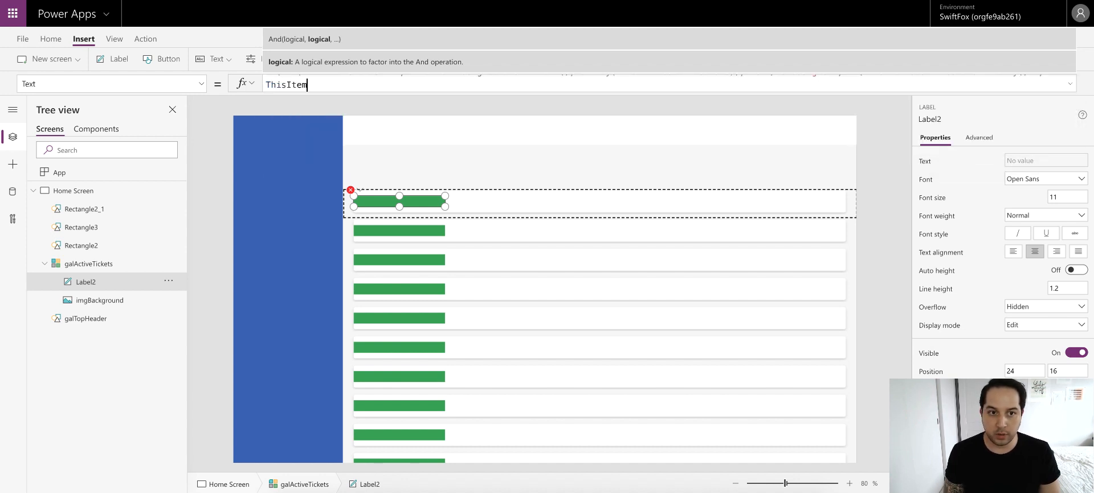
type(".Status")
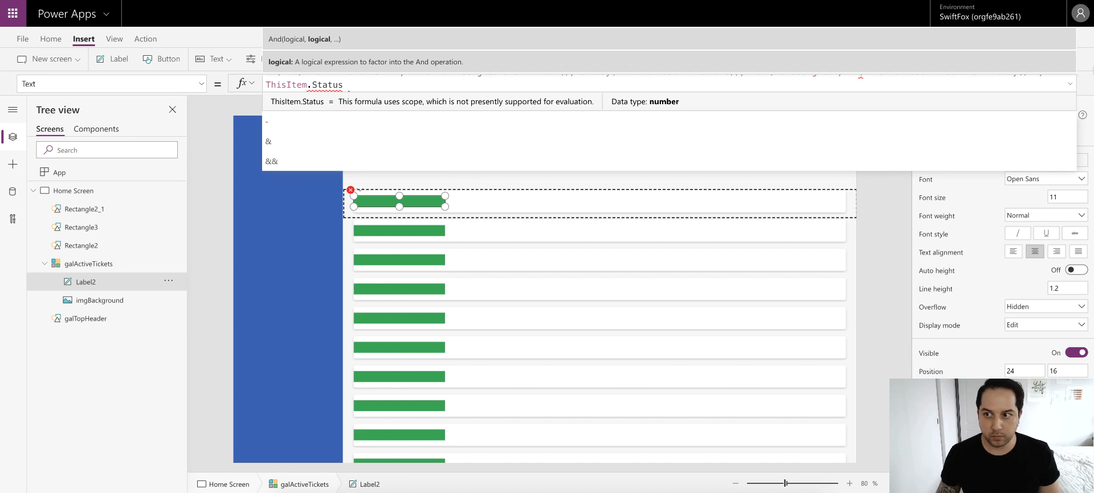
left_click(1070, 84)
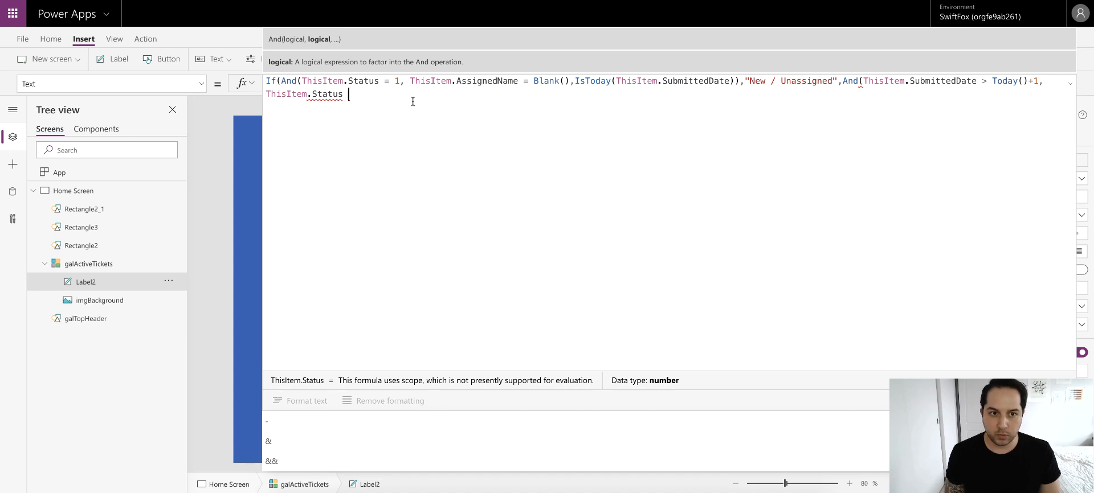
type("=")
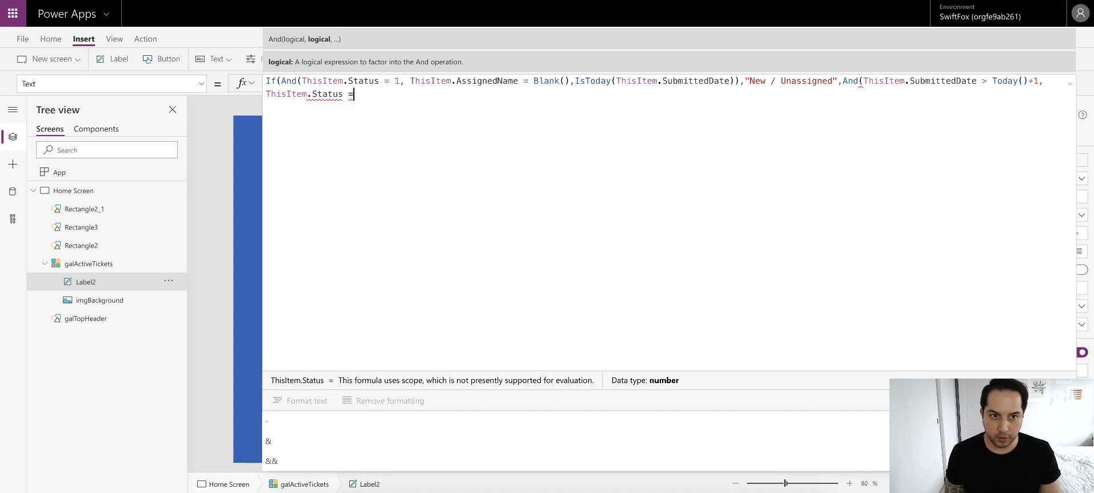
type(" 1")
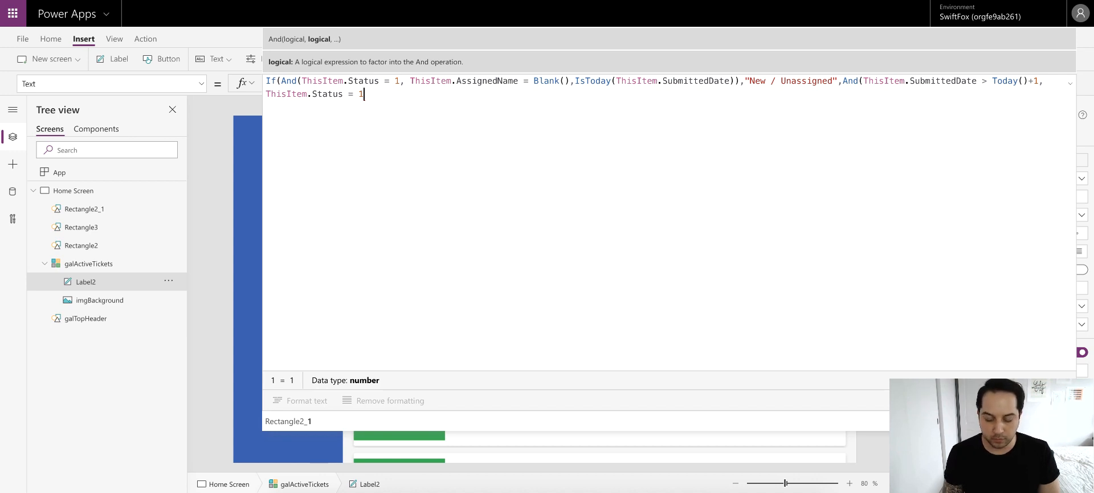
type(")")
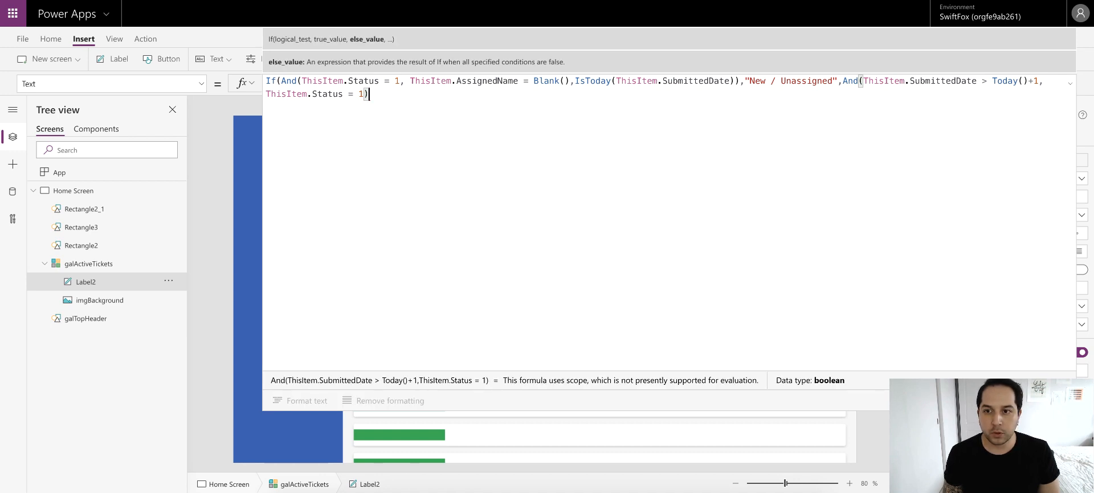
type(",\"O")
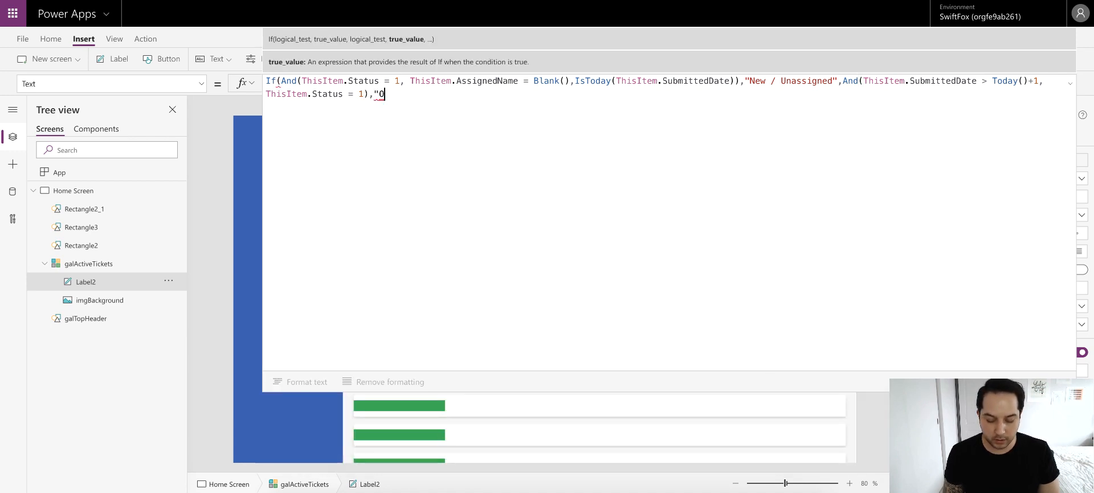
type("verdue\"")
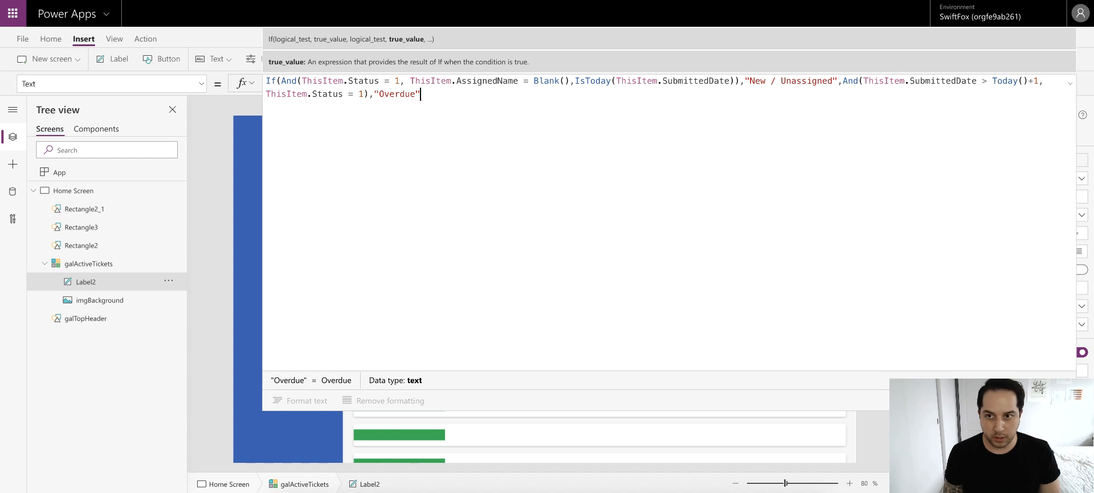
- Add the condition ThisItem.Status = 3 with the result "On Hold" to the label's If formula
type(",")
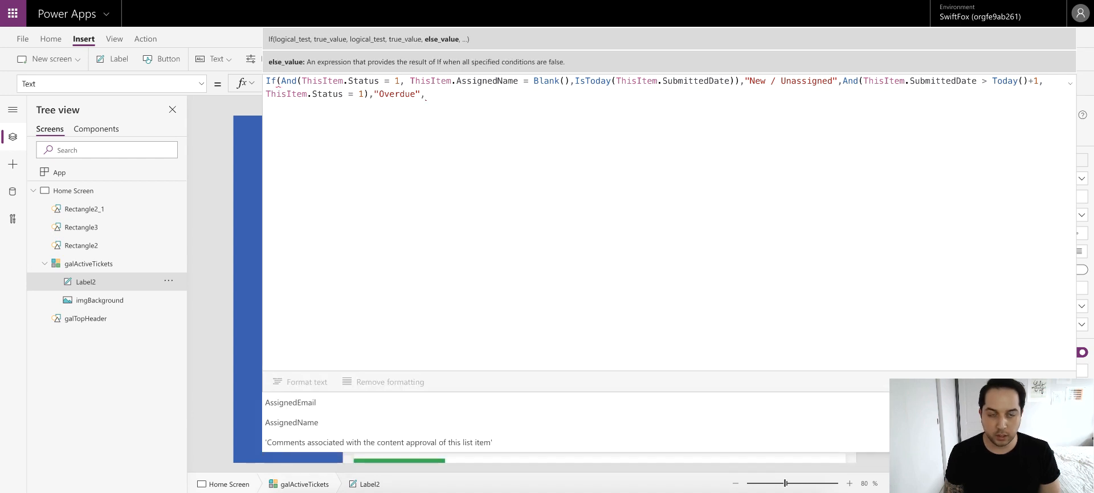
type("ThisItem")
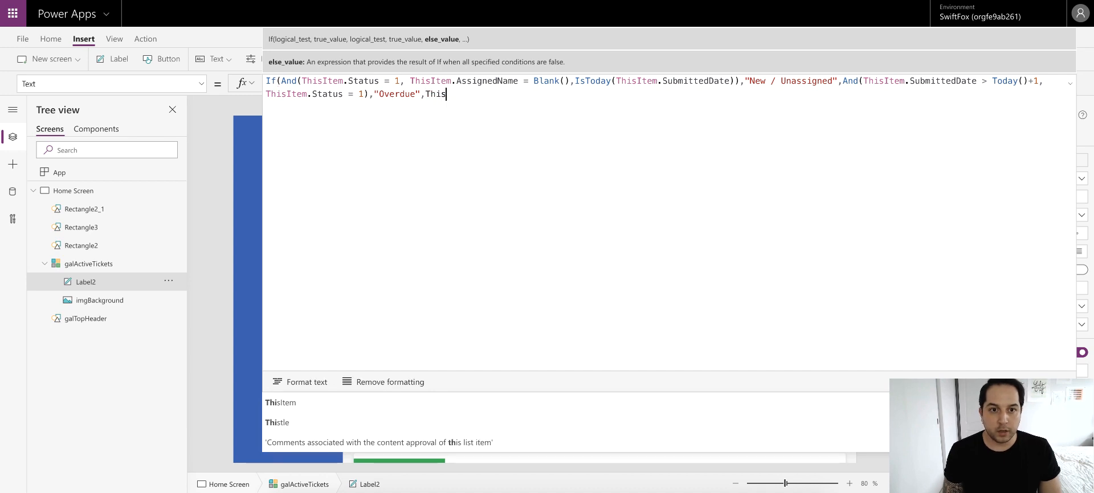
type(".Status ")
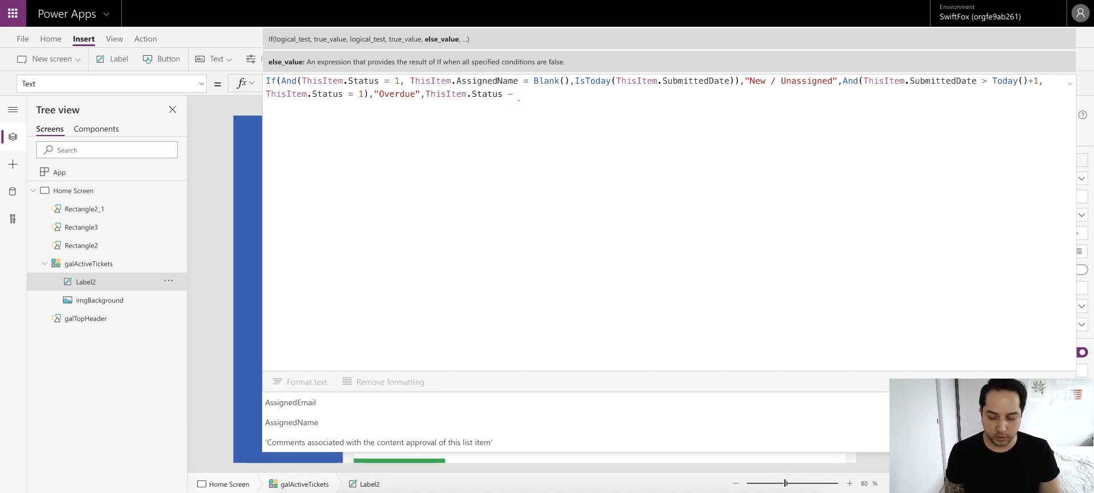
type("=")
type(" 3")
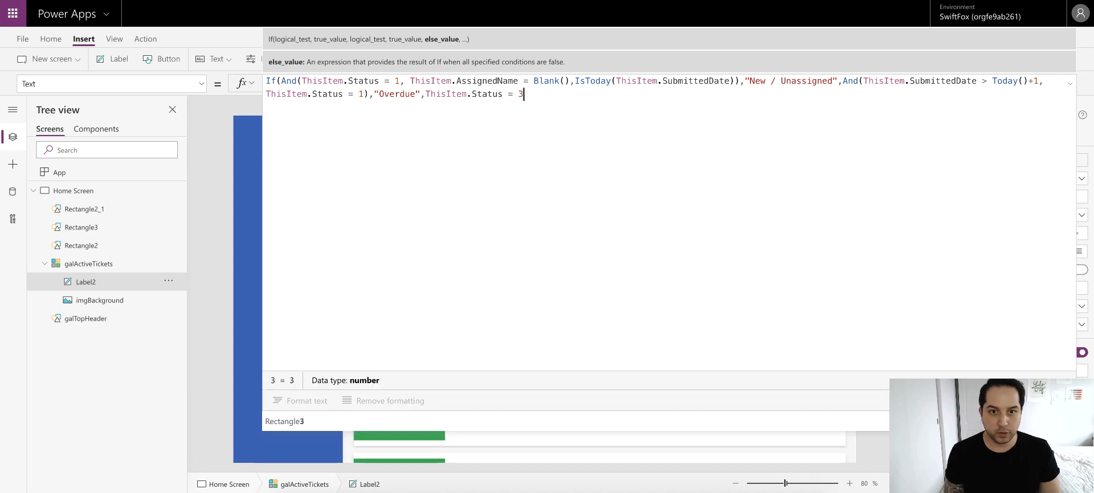
type(", \"On")
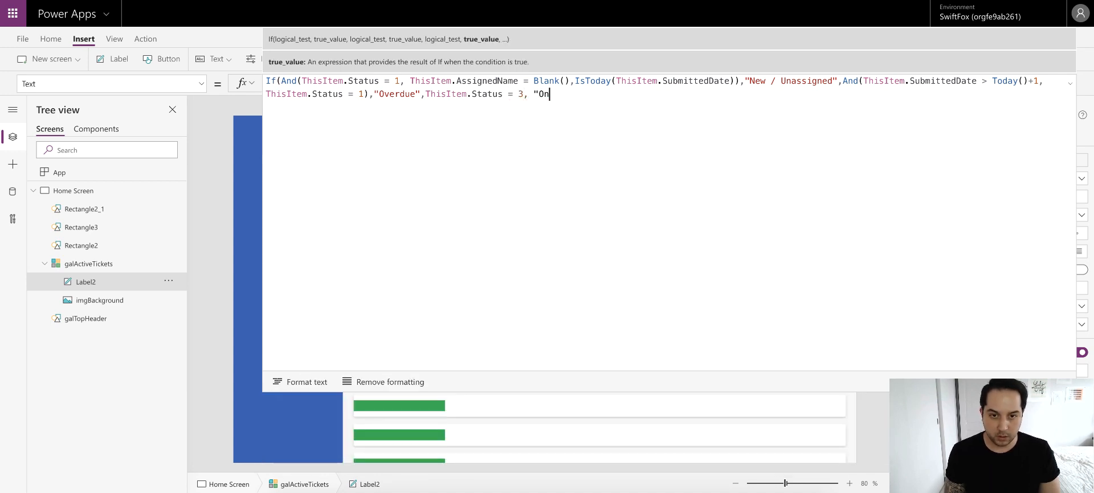
type(" Hold\", ")
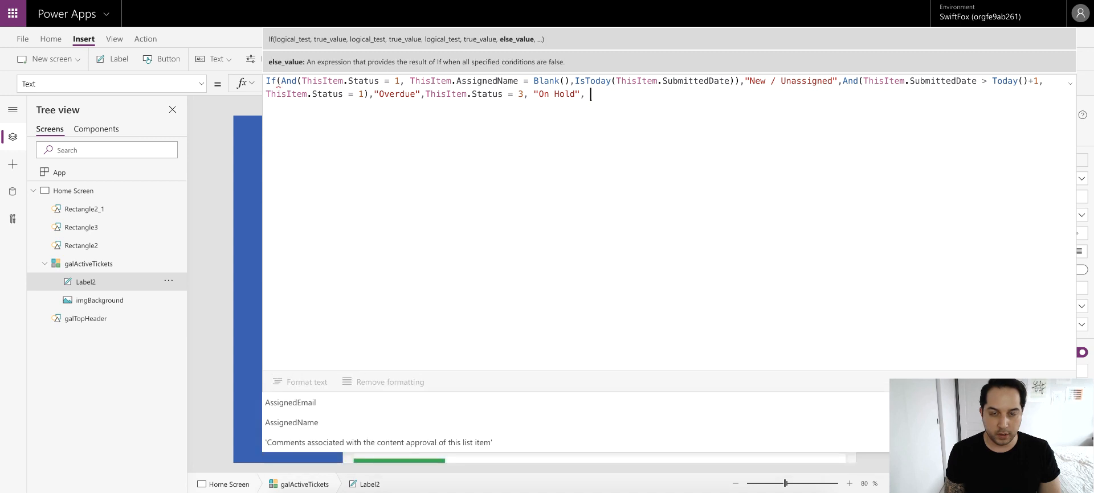
- Add "In Progress" as the If formula's fallback result, close the function and collapse the expanded formula editor
type("\"I")
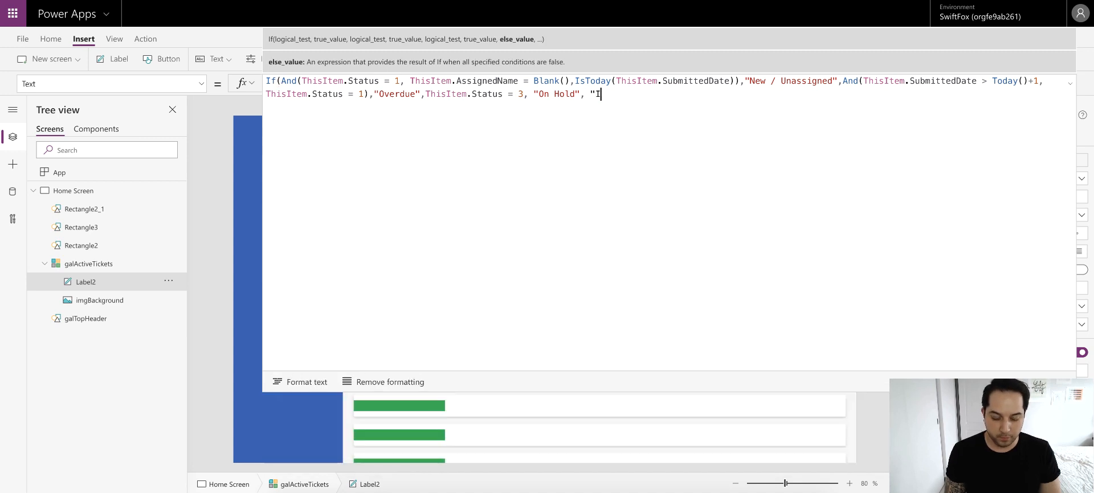
type("n Progress\"")
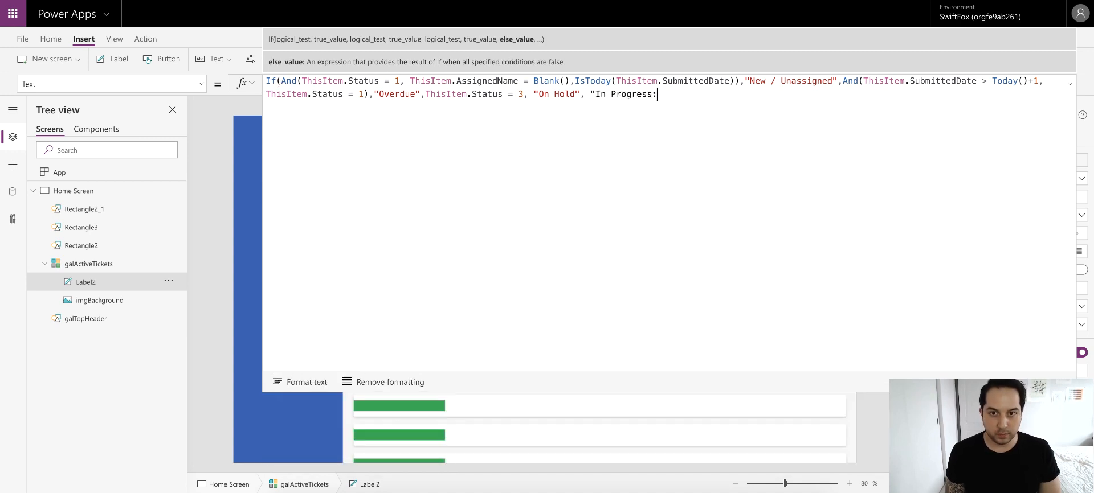
type(")")
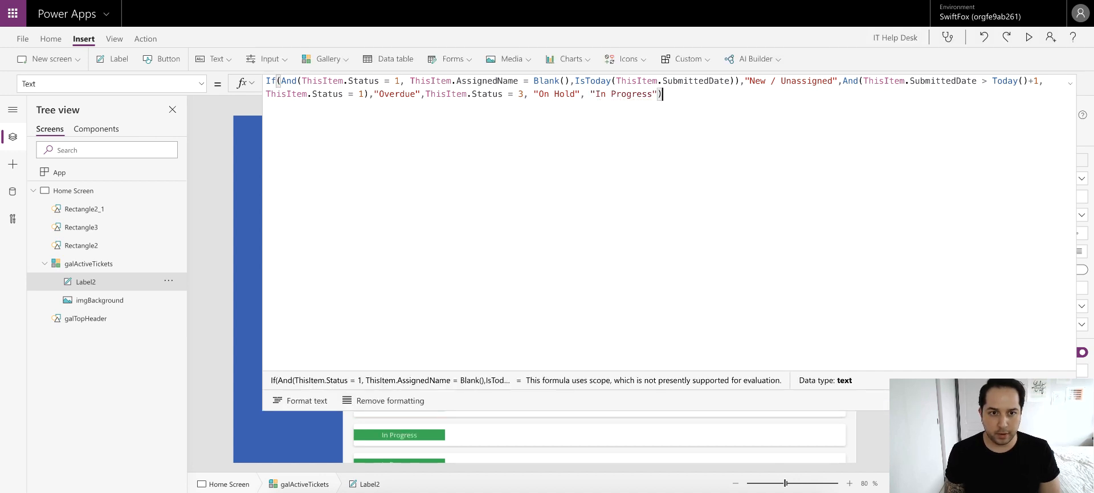
left_click(1069, 83)
scroll(398, 272, "down", 1)
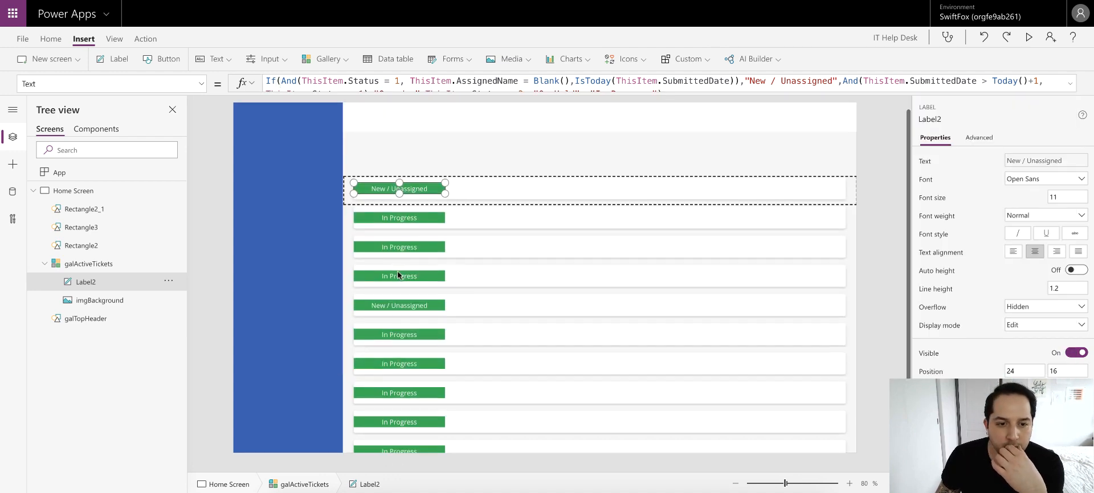
- Preview the app and examine the status labels across the active tickets list, then return to editing
left_click(1028, 37)
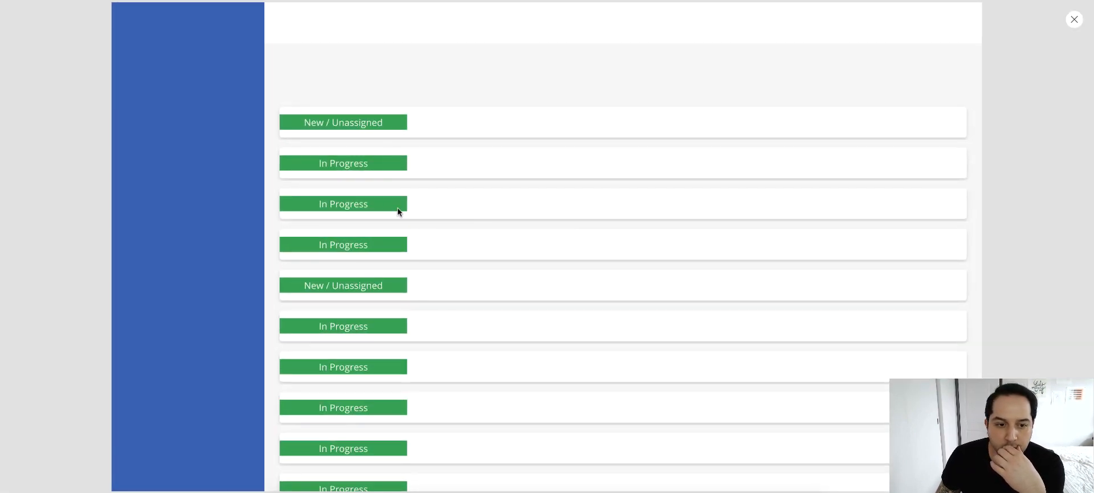
scroll(376, 208, "down", 3)
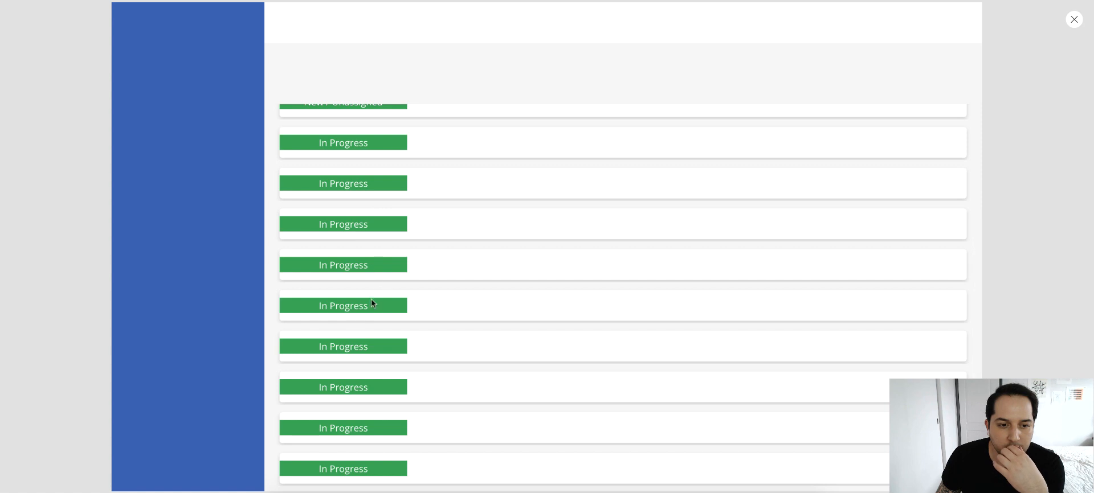
scroll(371, 306, "up", 3)
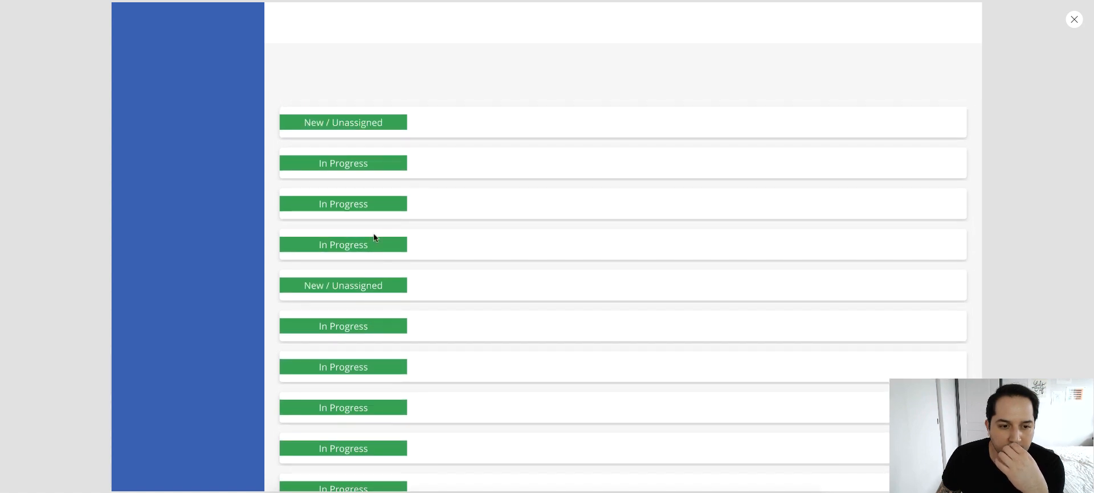
scroll(374, 234, "down", 3)
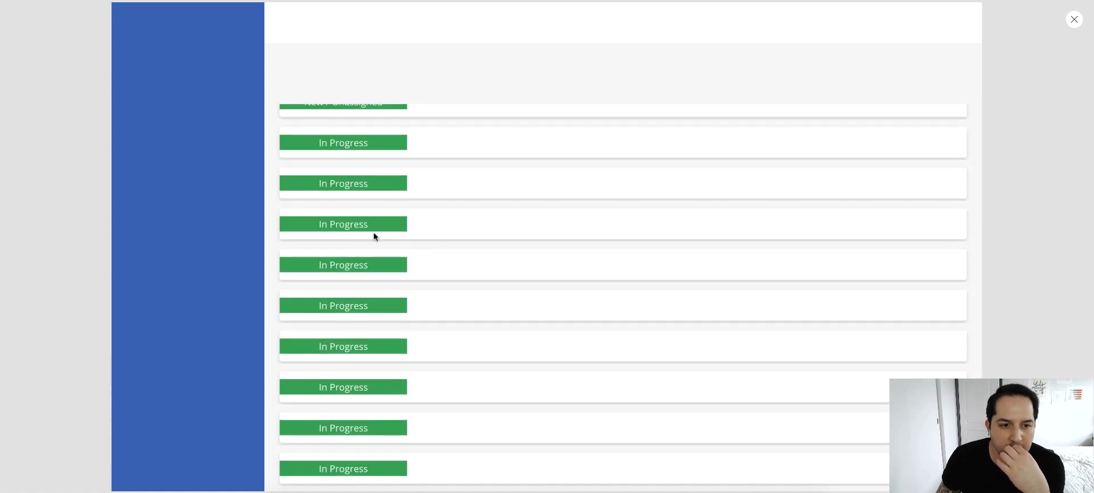
scroll(373, 234, "up", 3)
scroll(374, 235, "down", 3)
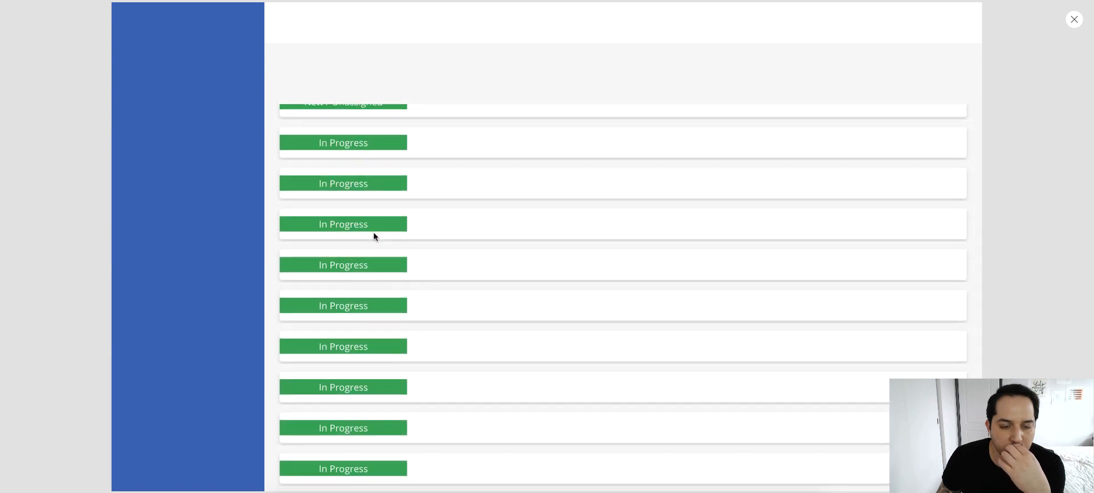
scroll(373, 233, "up", 3)
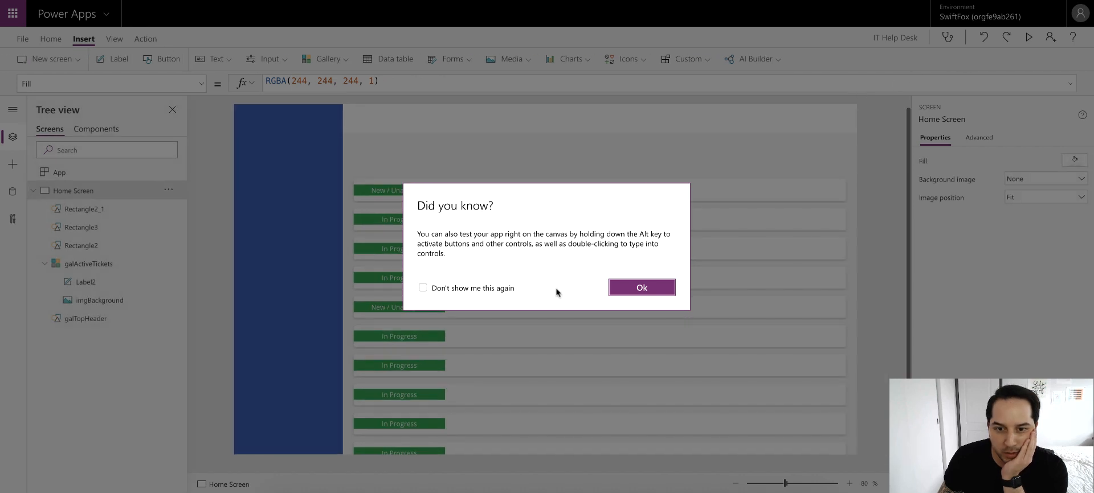
left_click(627, 291)
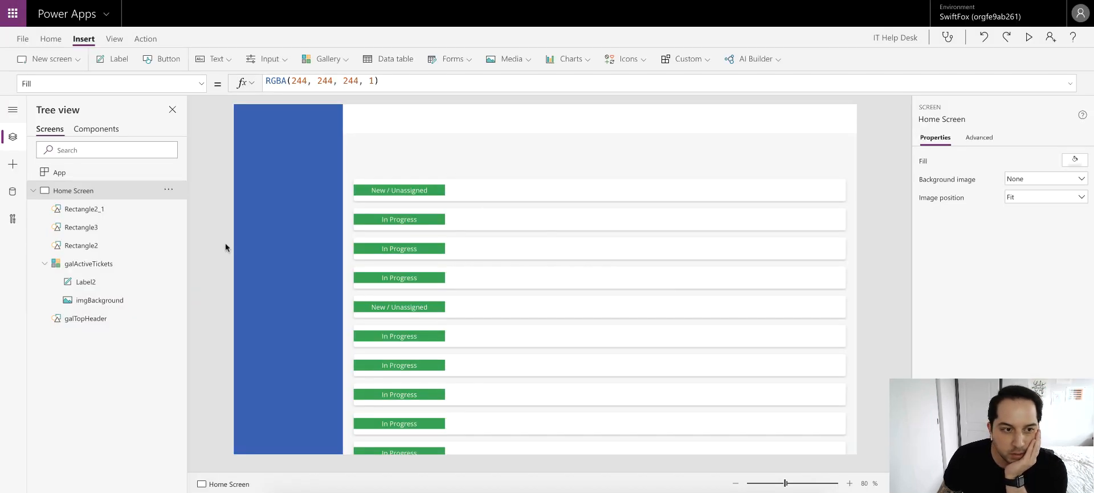
- Change the Overdue condition in Label2's Text formula to a less-than comparison of ThisItem.SubmittedDate against Today()+1
left_click(85, 264)
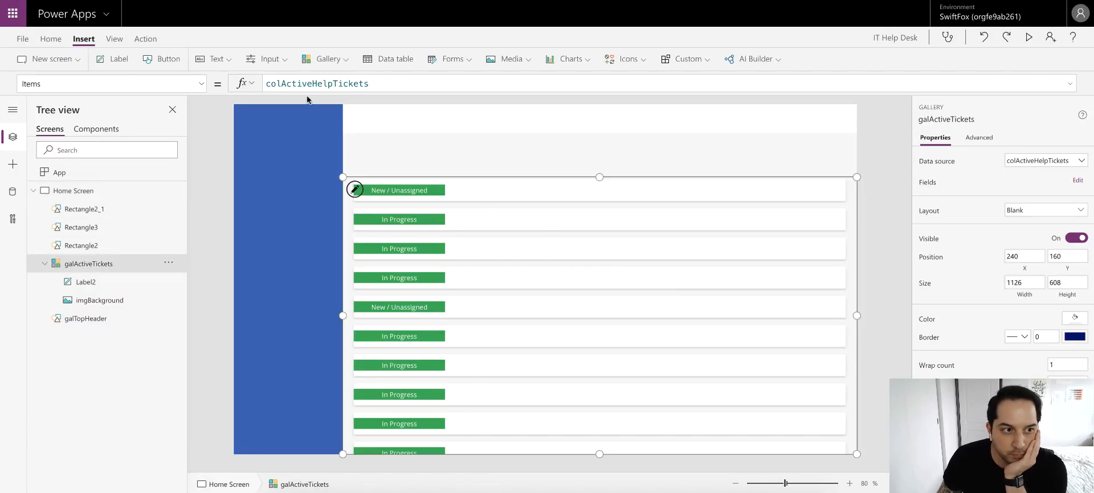
left_click(100, 284)
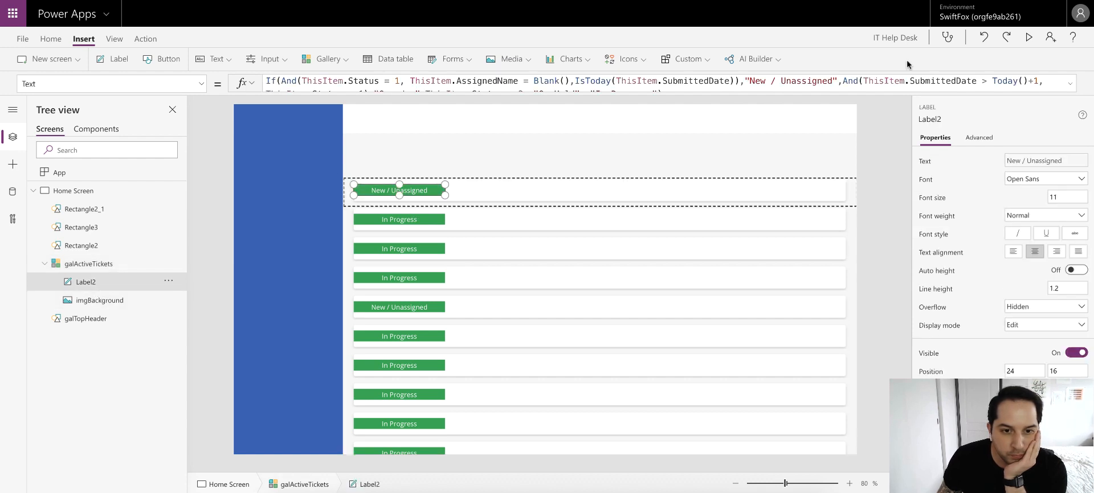
left_click(1068, 86)
left_click(983, 81)
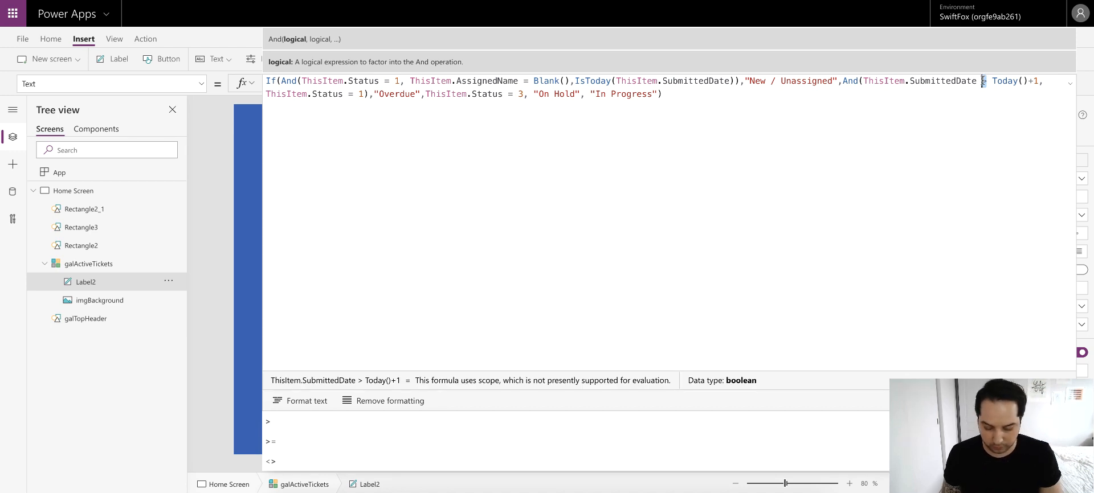
key("BackSpace")
type("<")
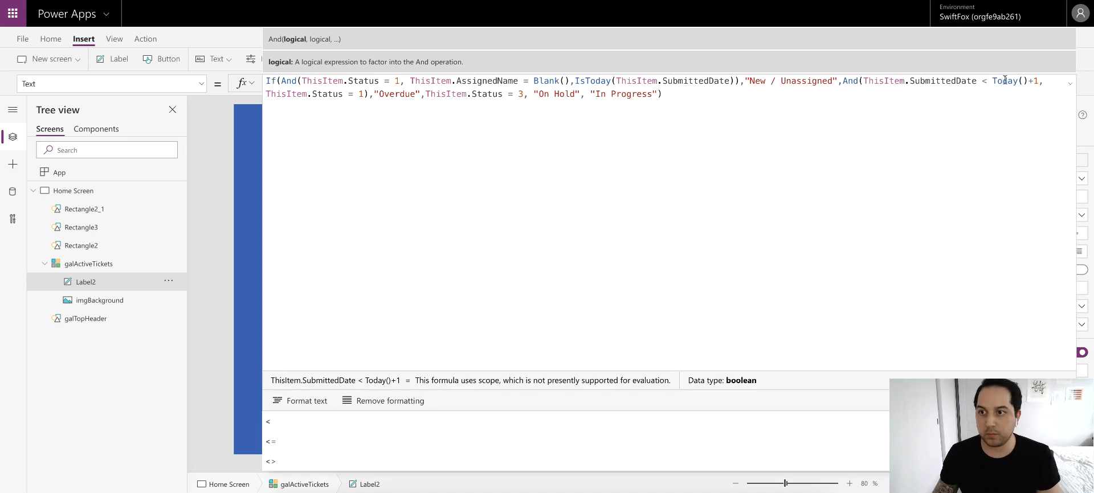
left_click(1068, 84)
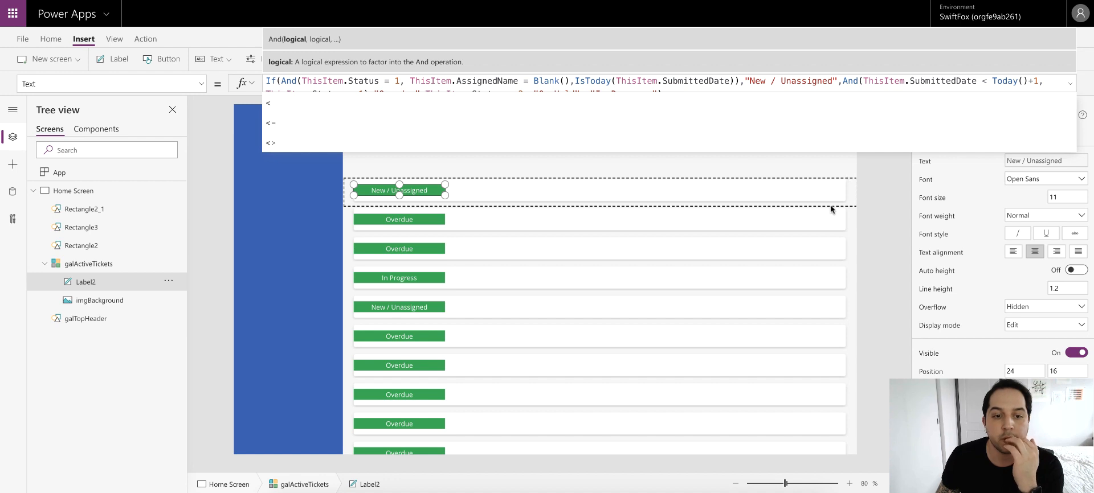
left_click(849, 221)
- Run the app preview again to check the status labels under the revised Overdue condition, and close the preview
left_click(1028, 37)
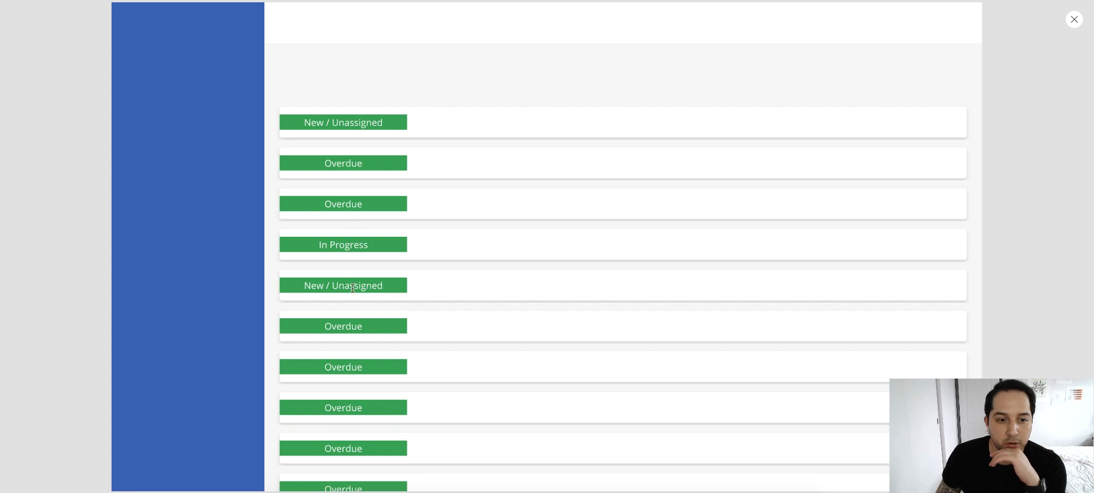
scroll(353, 291, "down", 3)
scroll(354, 293, "up", 3)
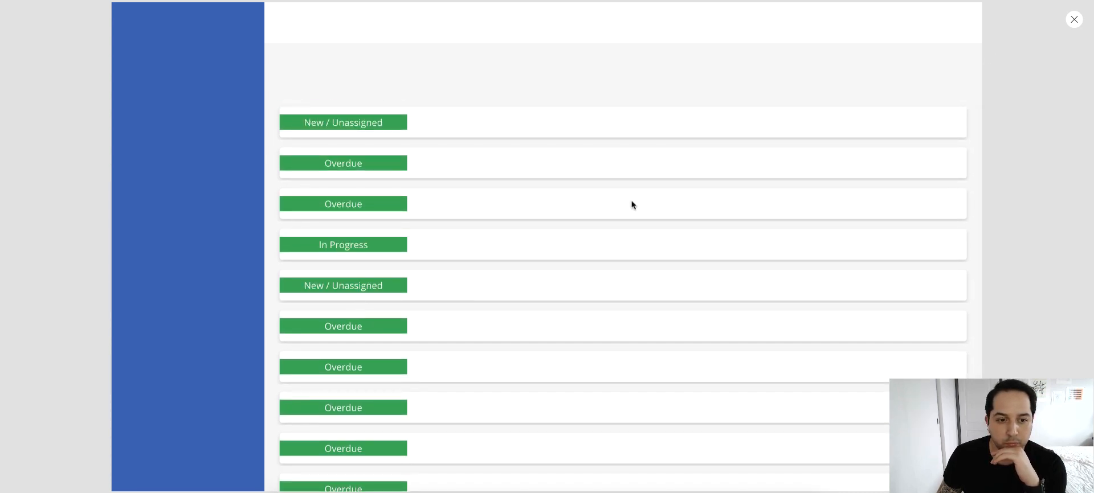
scroll(370, 245, "down", 5)
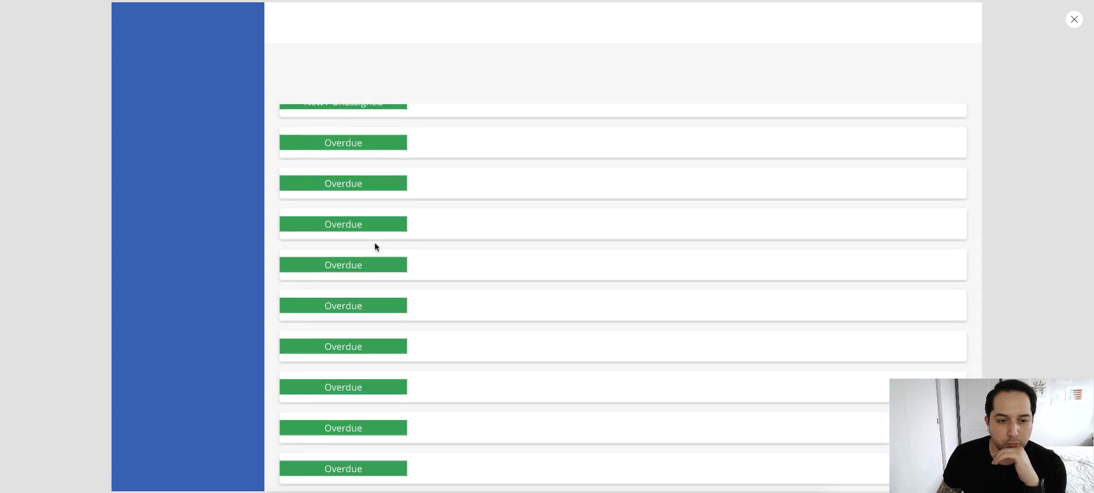
scroll(374, 241, "up", 5)
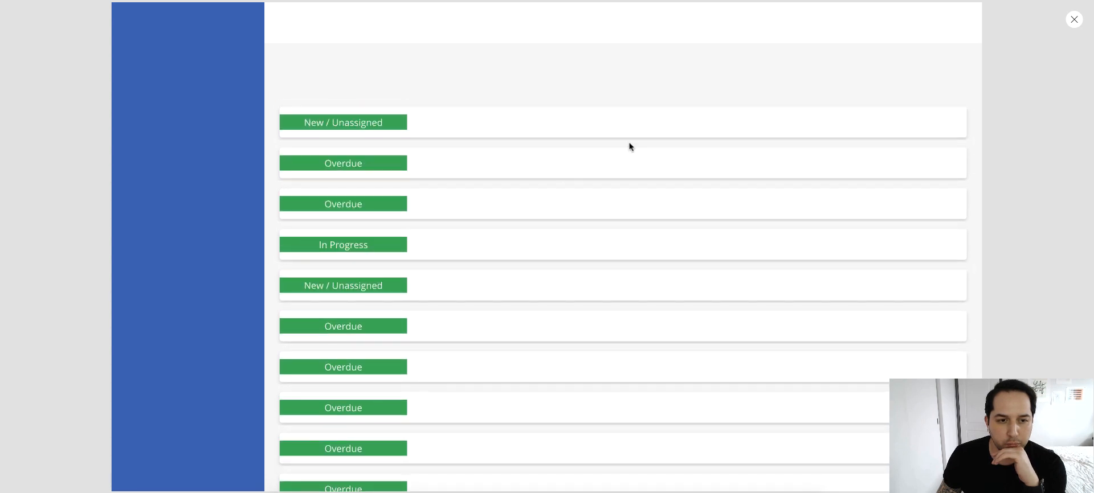
left_click(1073, 20)
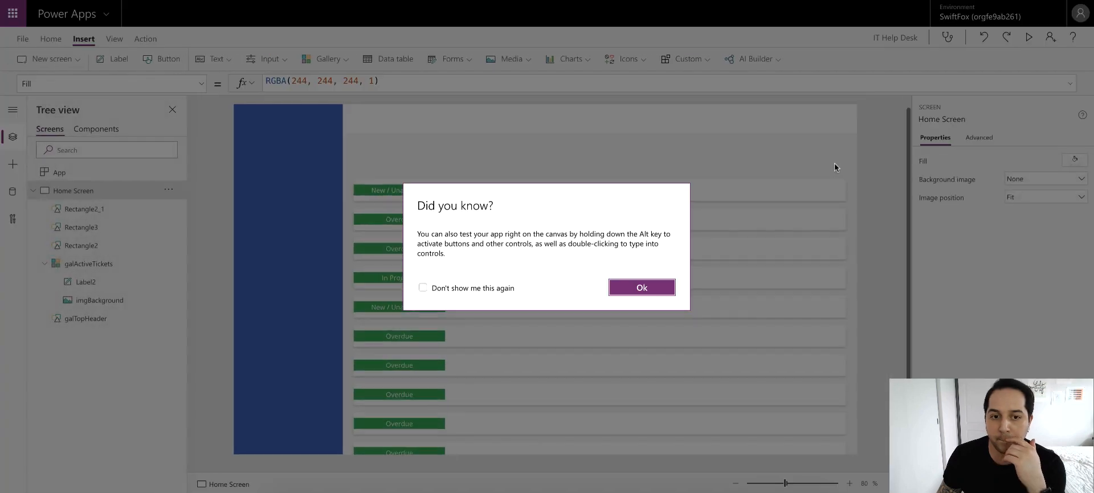
left_click(646, 287)
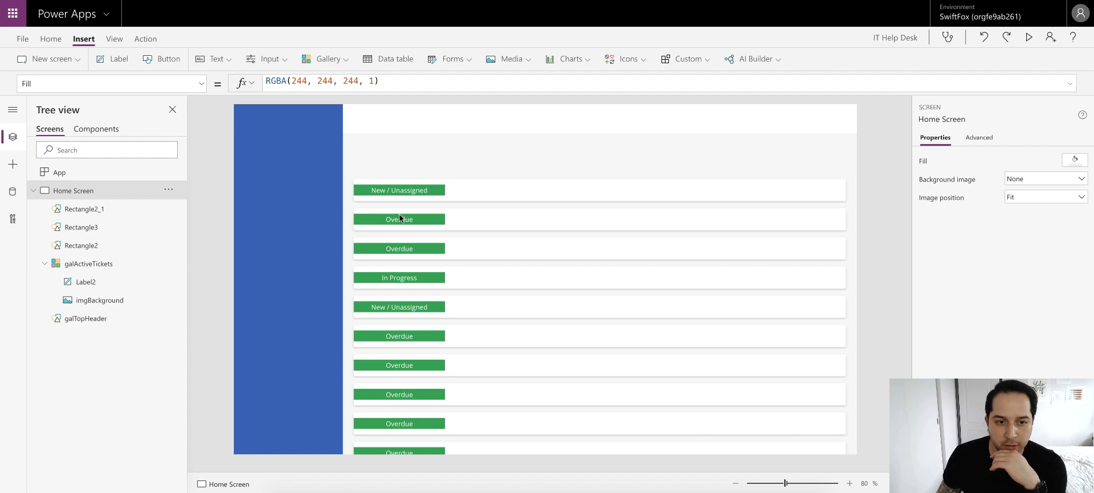
- Rename the gallery's status label Label2 as lblStatus
left_click(395, 190)
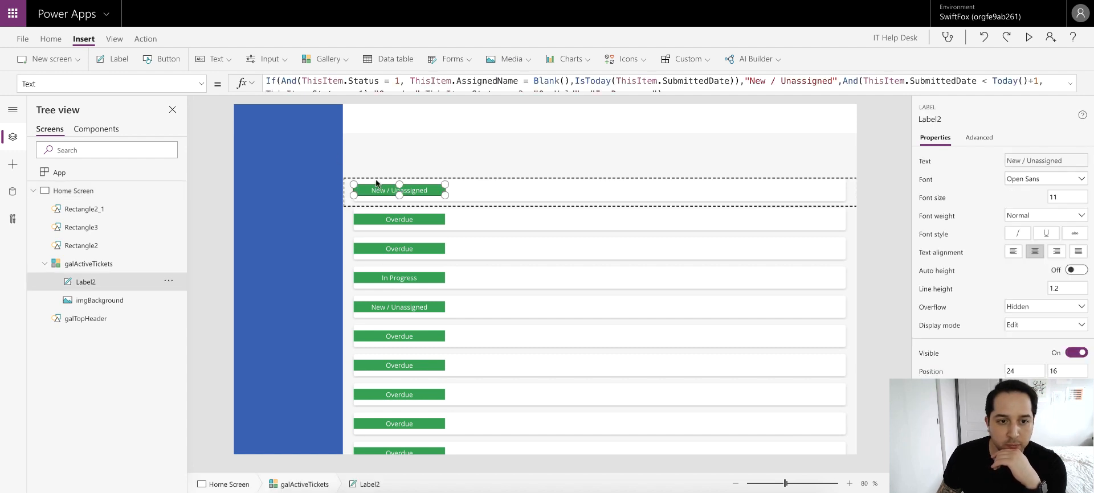
double_click(110, 282)
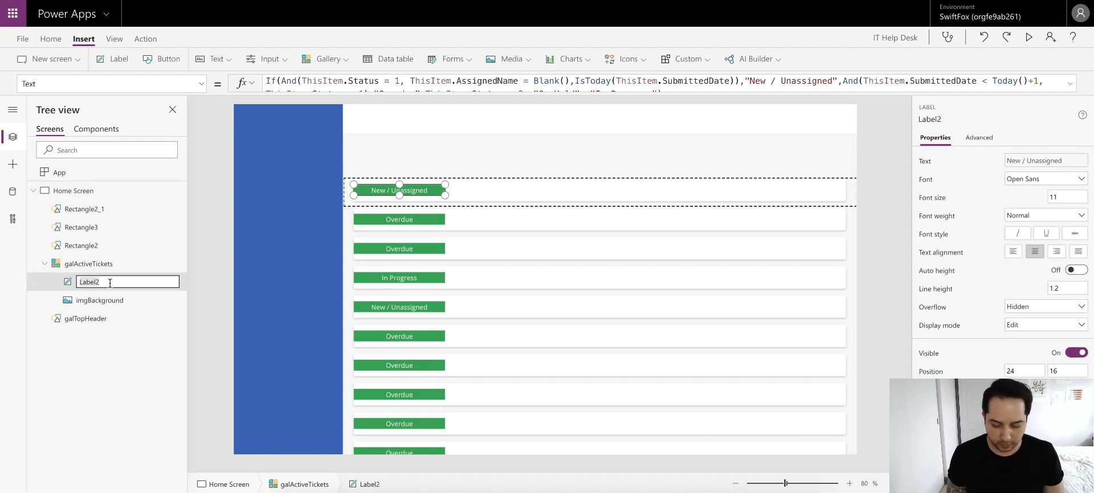
type("lblStatus")
key("Return")
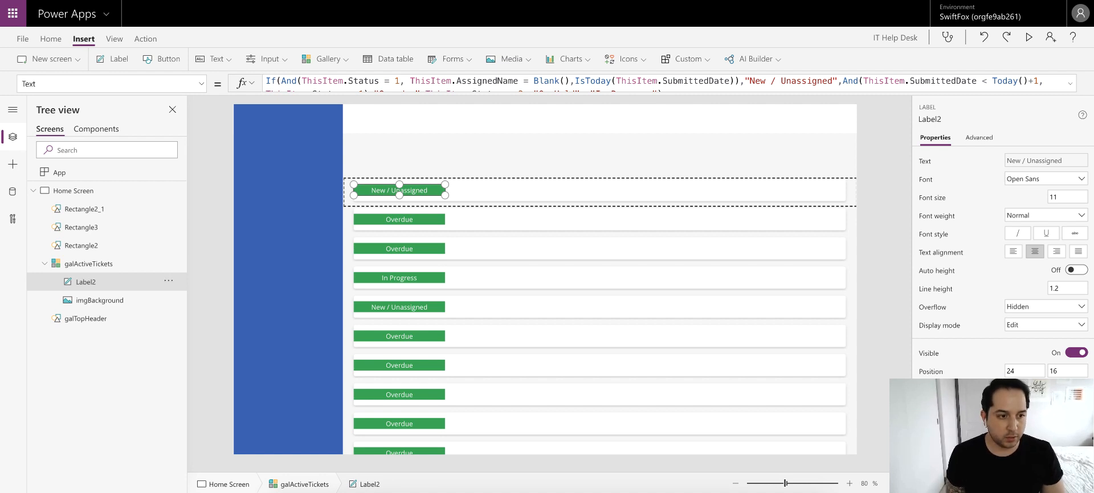
- Replace the fixed RGBA color in lblStatus's Fill property with the start of a Switch function
left_click(170, 83)
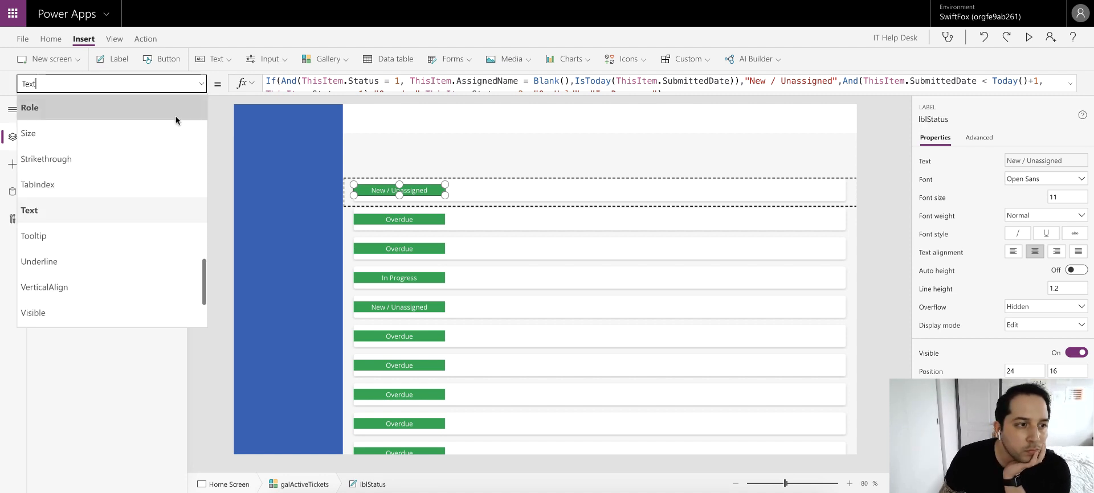
scroll(80, 243, "up", 8)
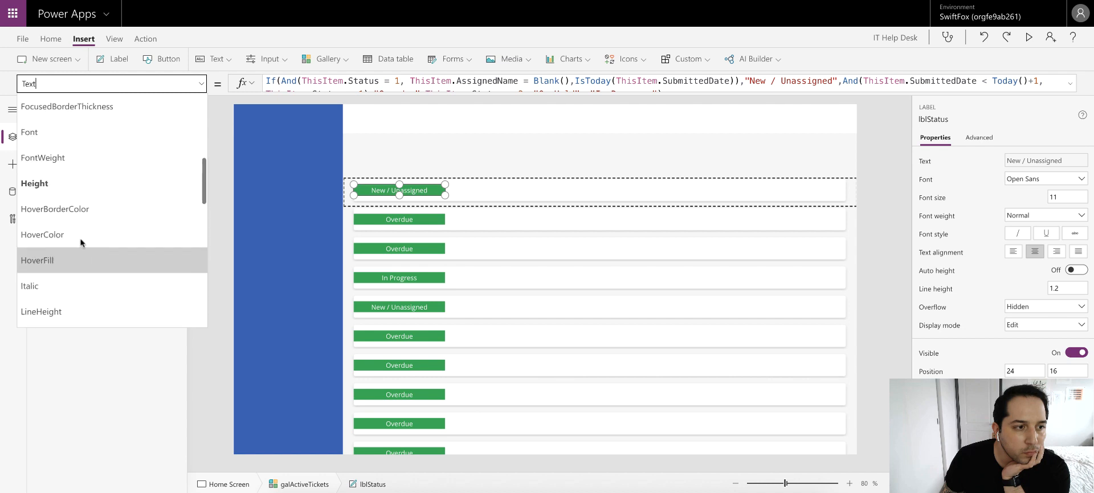
scroll(81, 243, "up", 3)
scroll(63, 194, "down", 2)
left_click(60, 196)
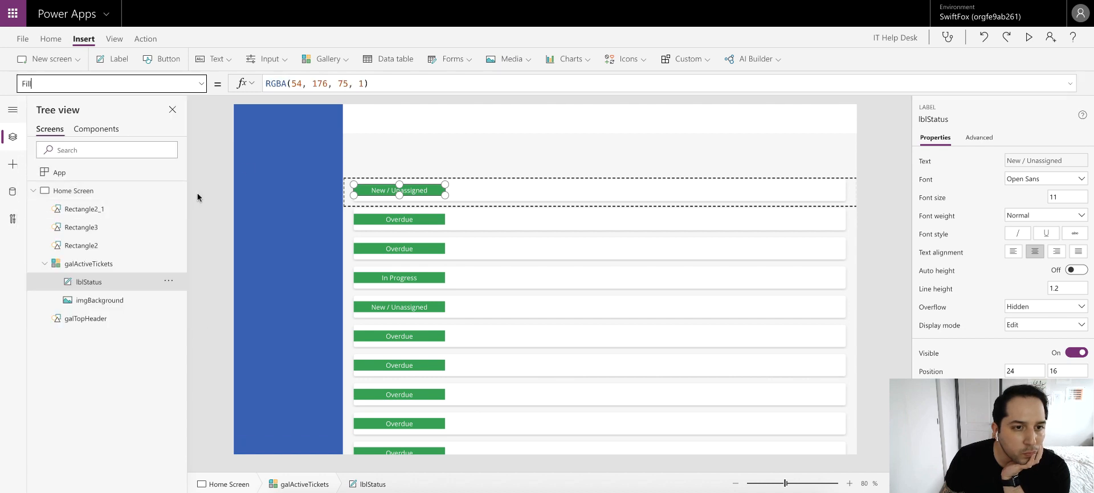
left_click(390, 84)
key("ctrl+a")
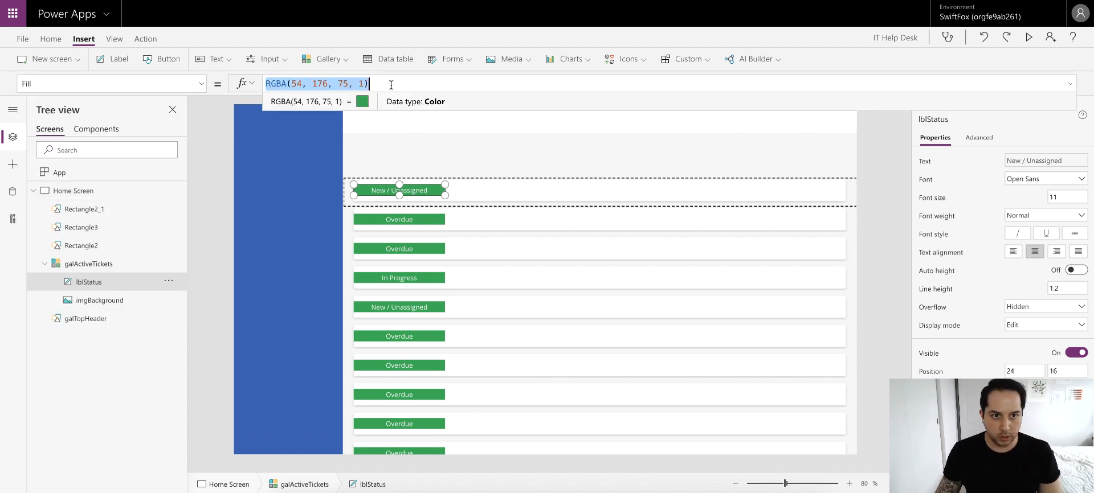
type("Switch(T")
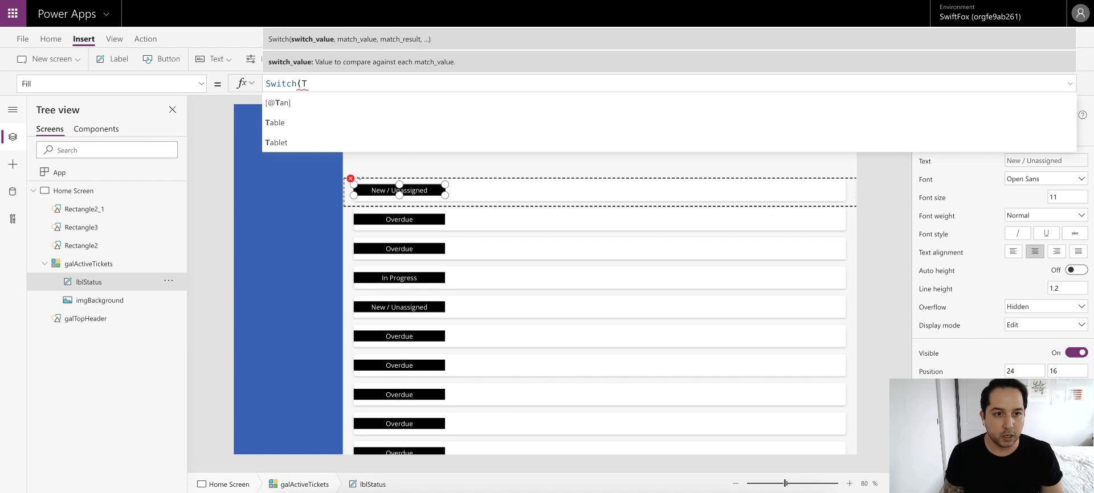
- Enter lblStatus.Text as the value that the Fill formula's Switch function compares
key("BackSpace")
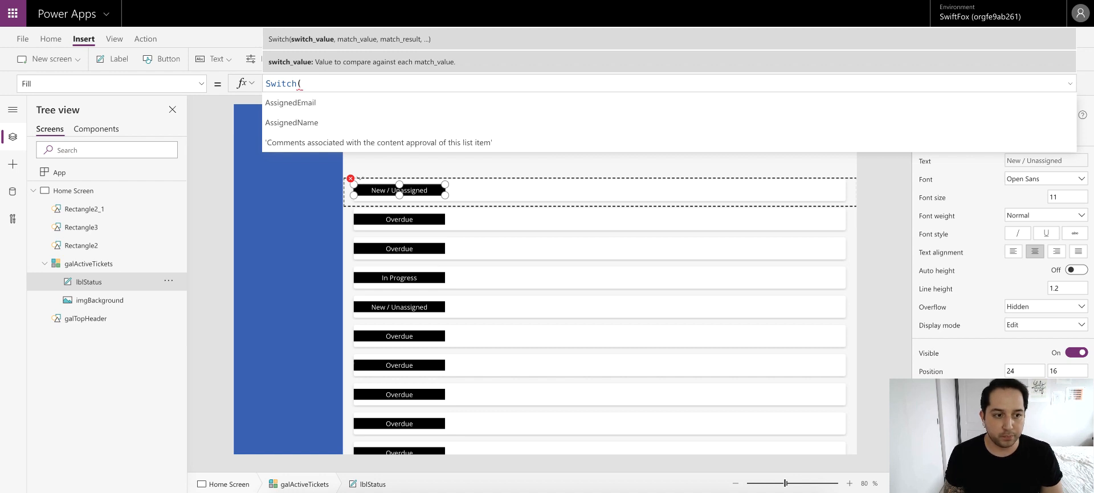
type("lbl.")
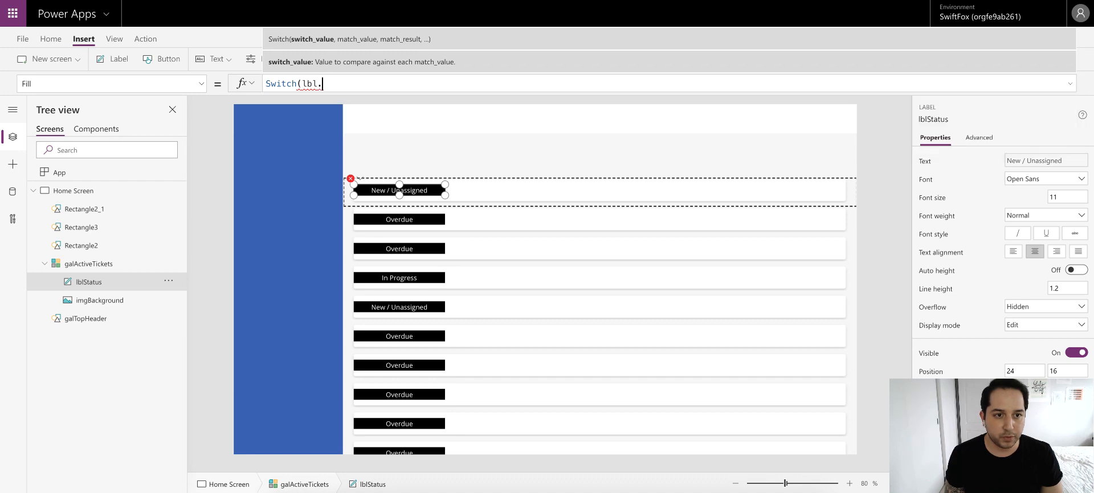
type("Stat")
key("BackSpace")
key("BackSpace")
key("BackSpace")
key("BackSpace")
key("BackSpace")
type("S")
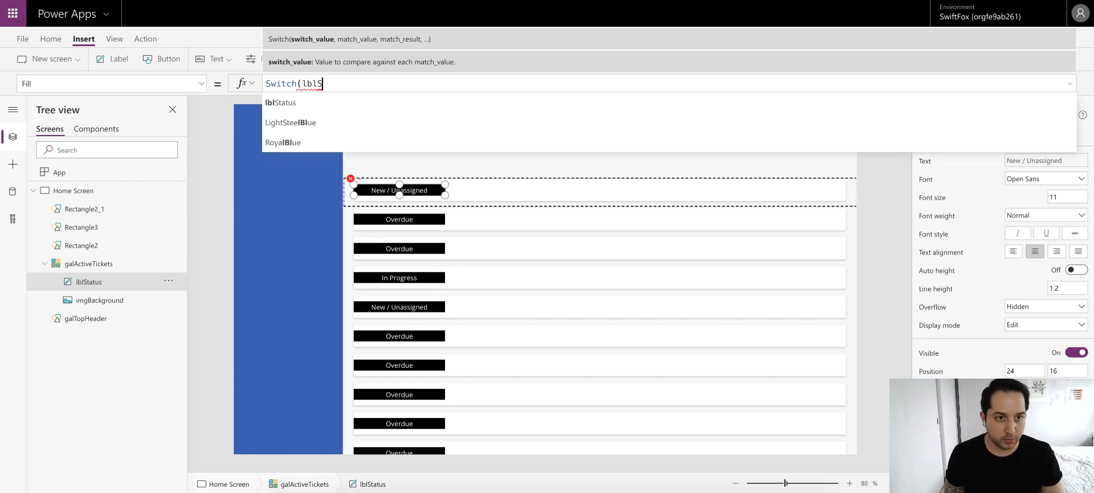
type("tatus.Tex")
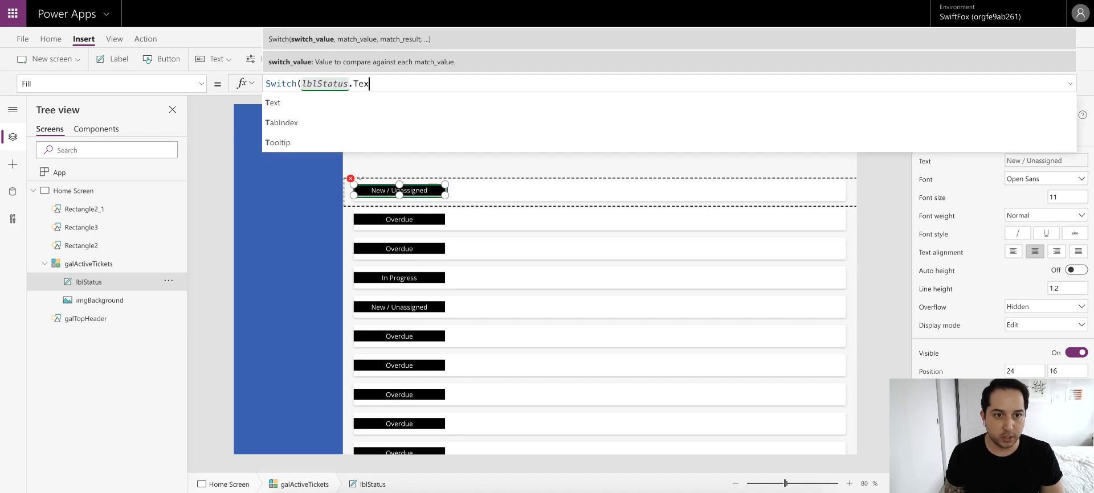
type("t,")
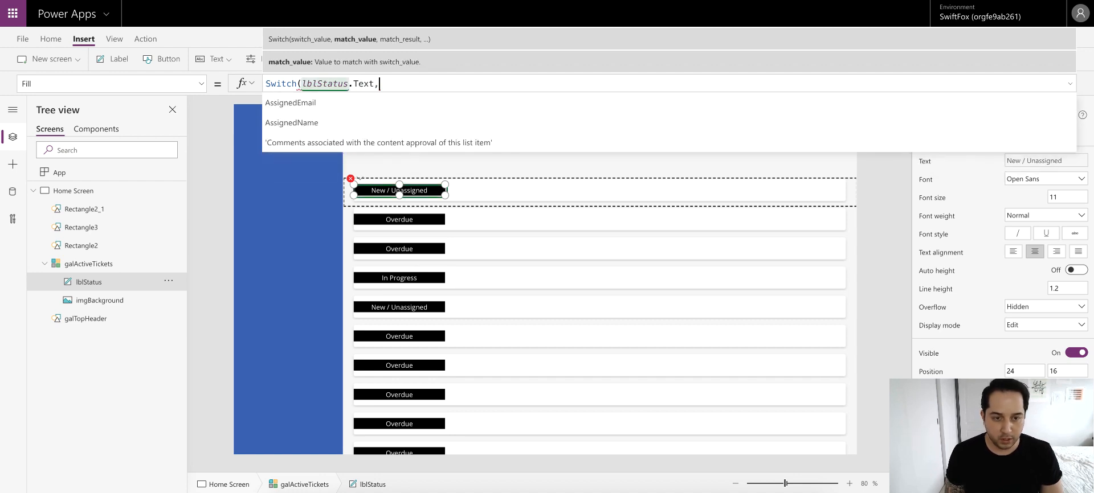
- Add "New / Unassigned" as the first match value in the Switch function
type("\"new")
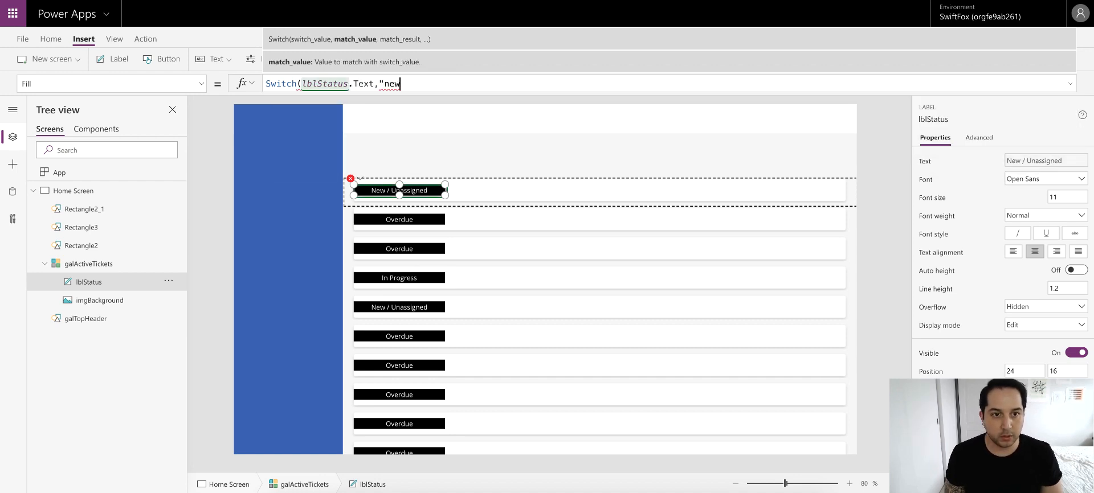
key("BackSpace")
key("BackSpace")
key("BackSpace")
type("New")
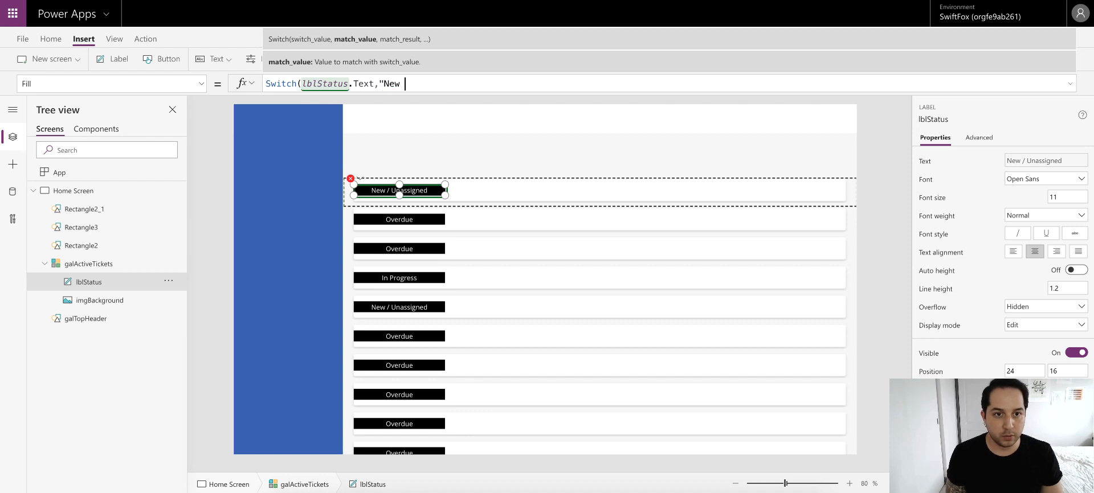
type(" / Unassign")
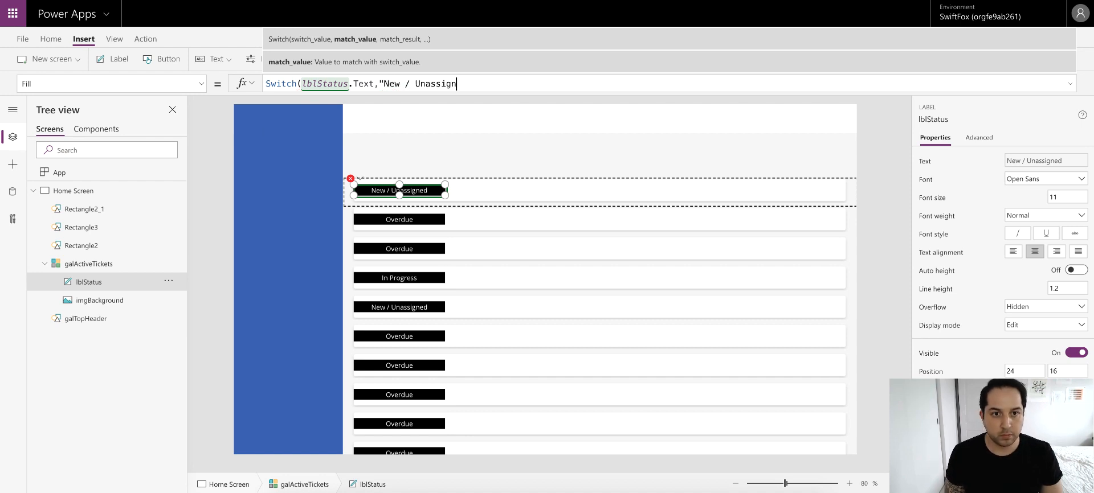
type("ed\"")
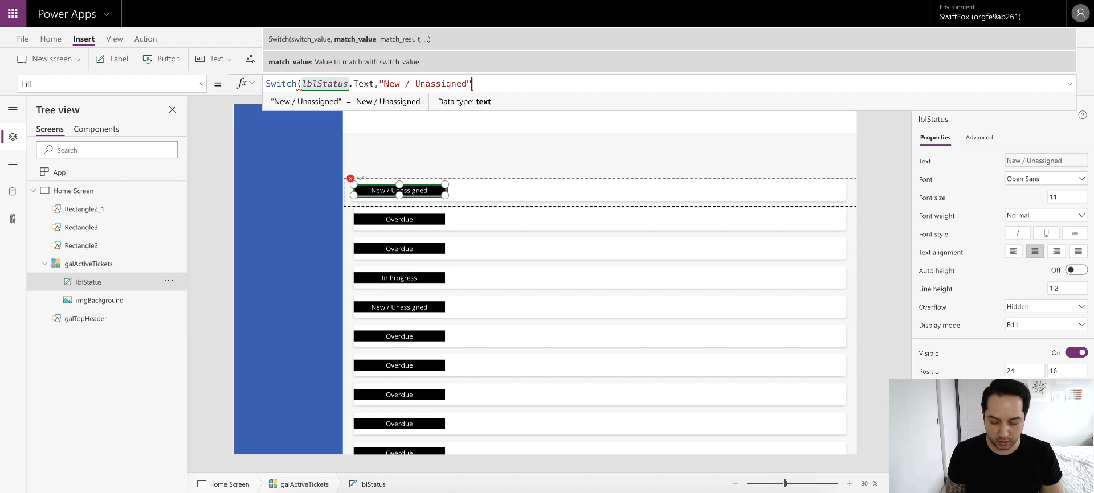
- Set Green as the Switch result for "New / Unassigned" in lblStatus's Fill formula
type(",green")
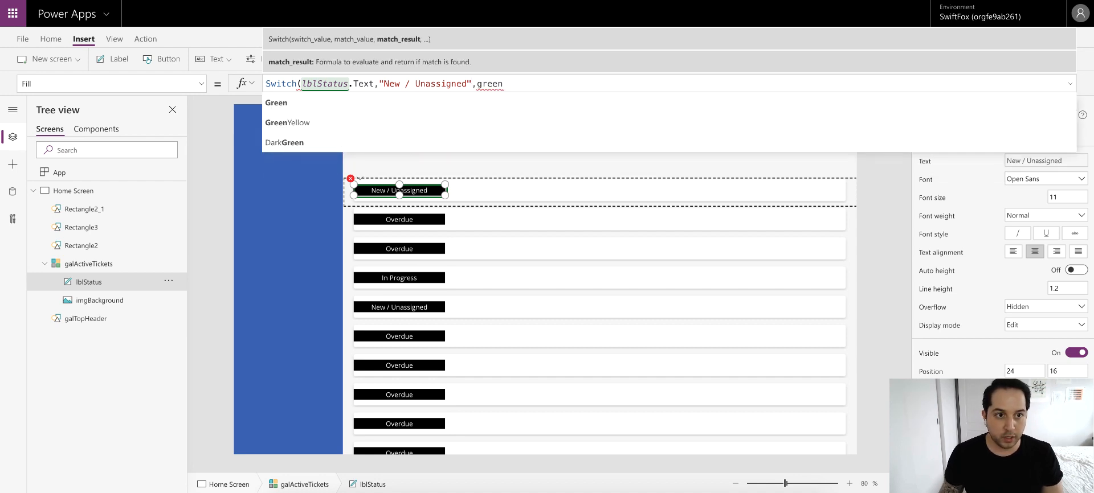
left_click(374, 102)
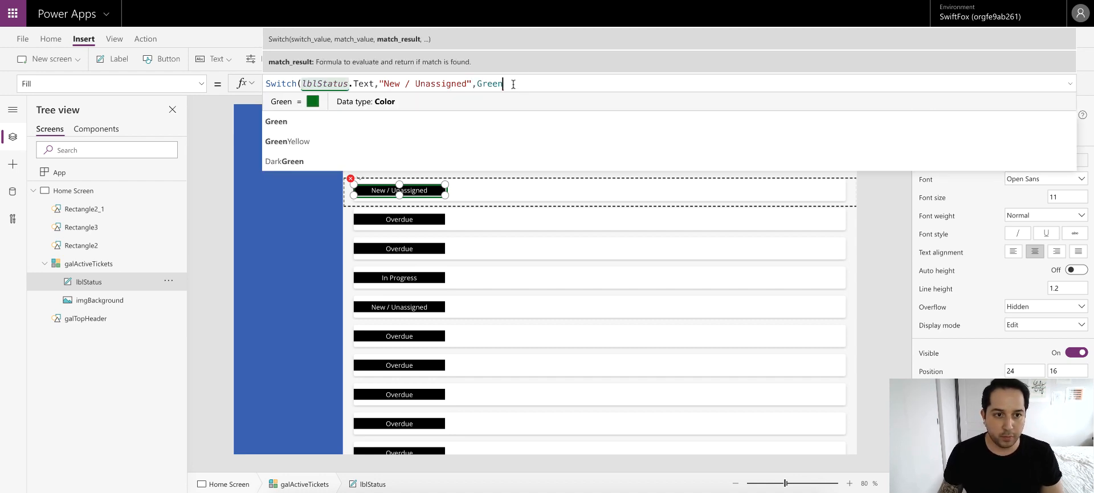
type(",")
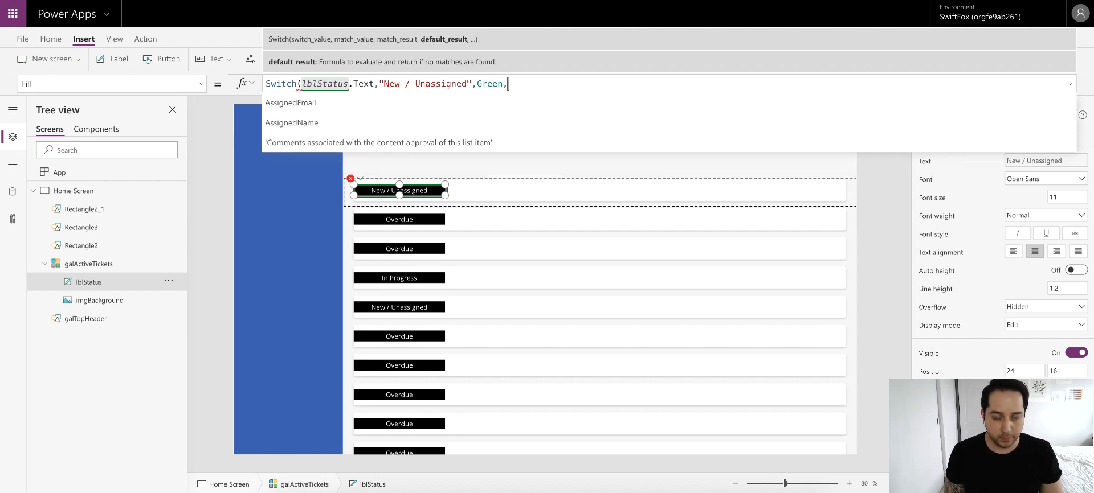
- Add "Overdue" as the next match value in the Fill formula's Switch function, with Red as its result
type("\"Overdue")
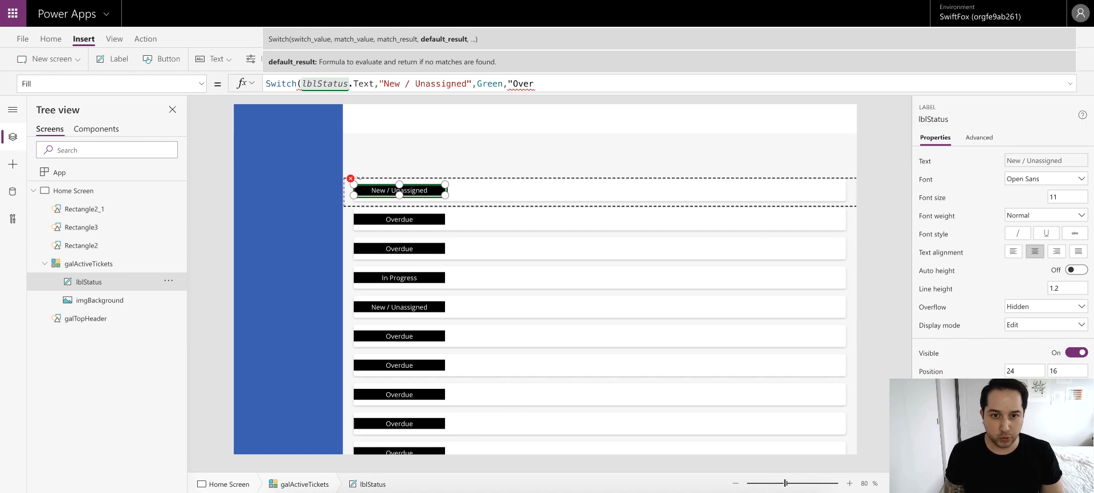
key("BackSpace")
key("BackSpace")
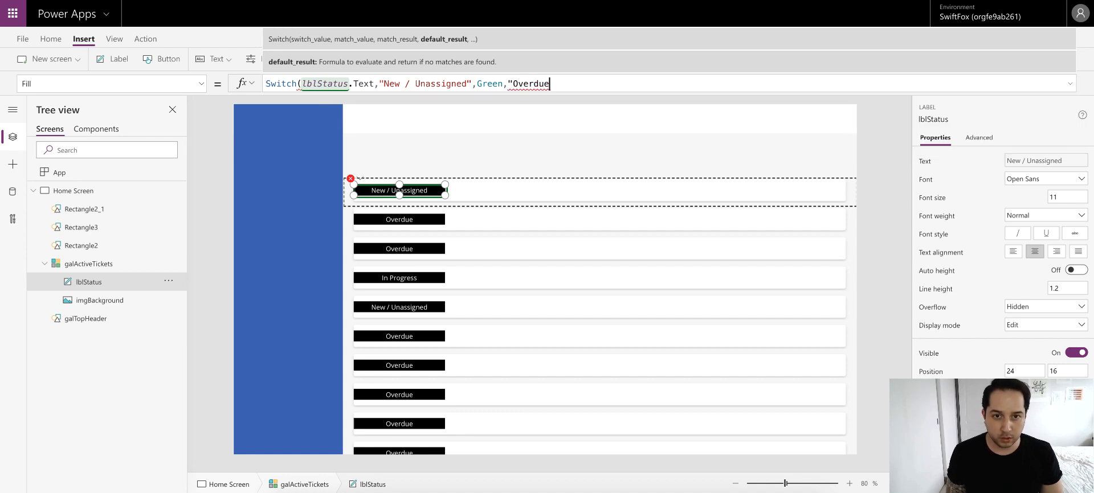
type("\", Red")
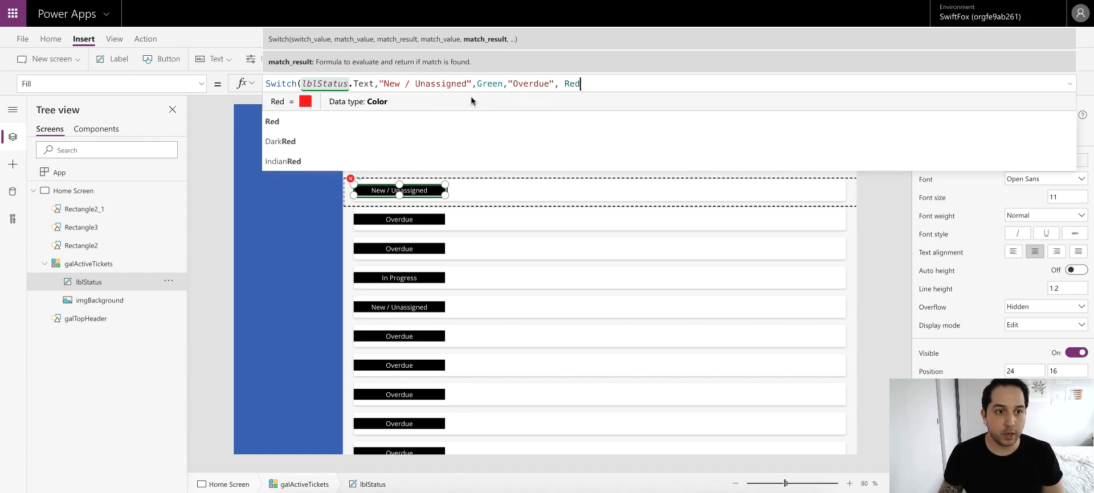
left_click(422, 127)
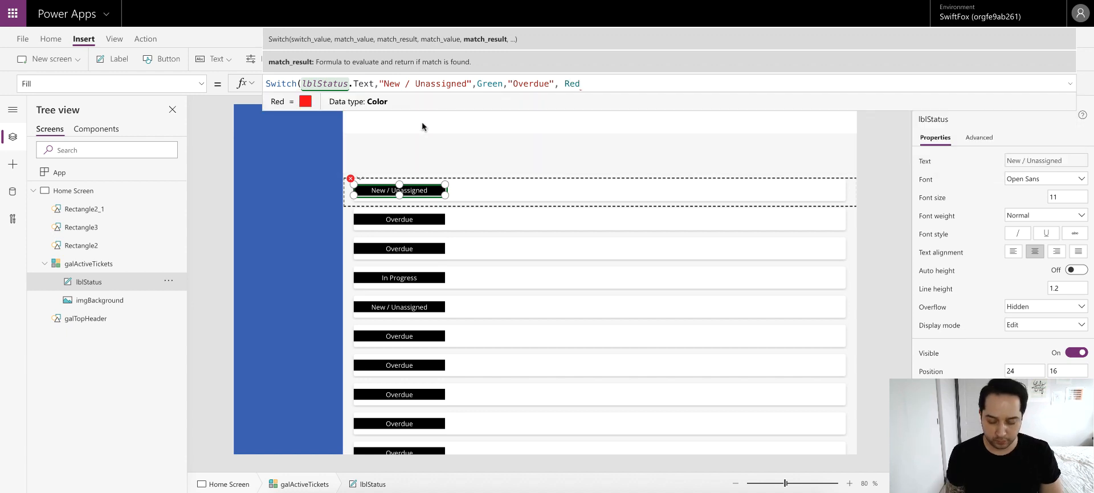
- Add "In Progress" as a match value in the Fill formula's Switch function, with Blue as its result
type(",\"In")
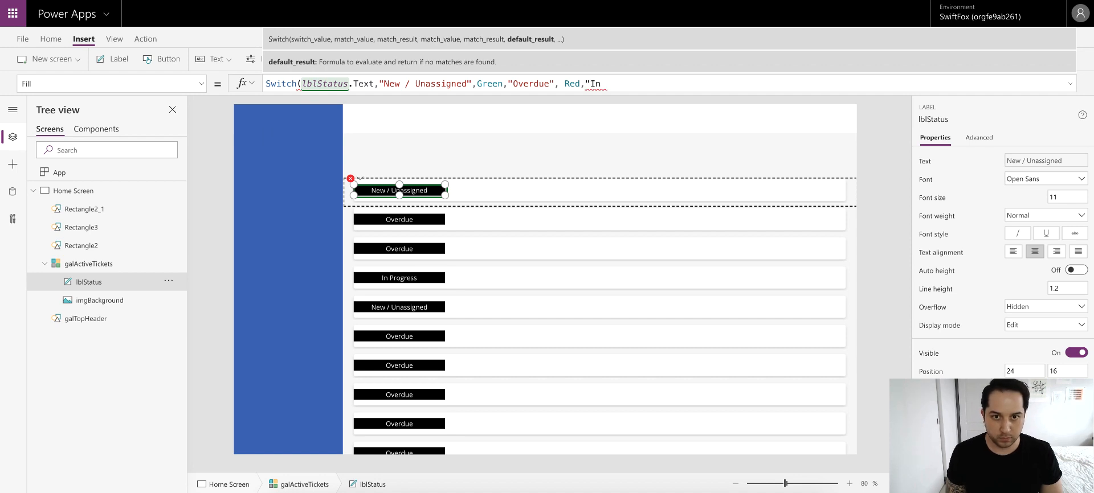
type("Progress")
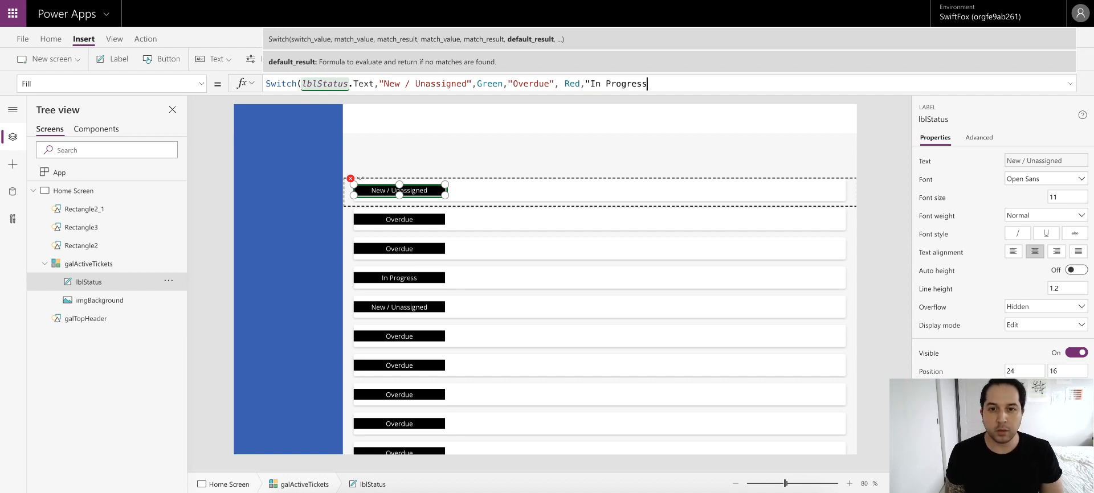
type("\",b")
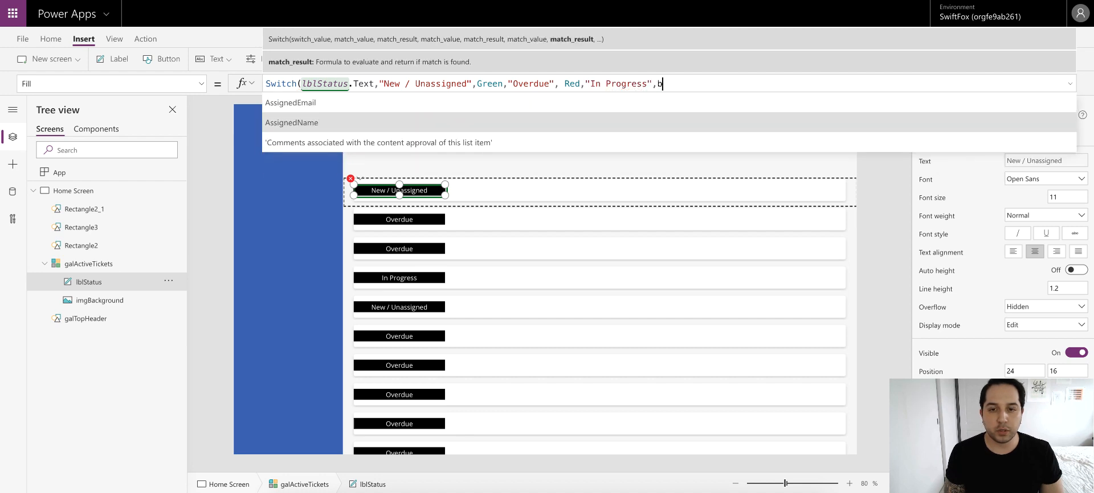
type("lue")
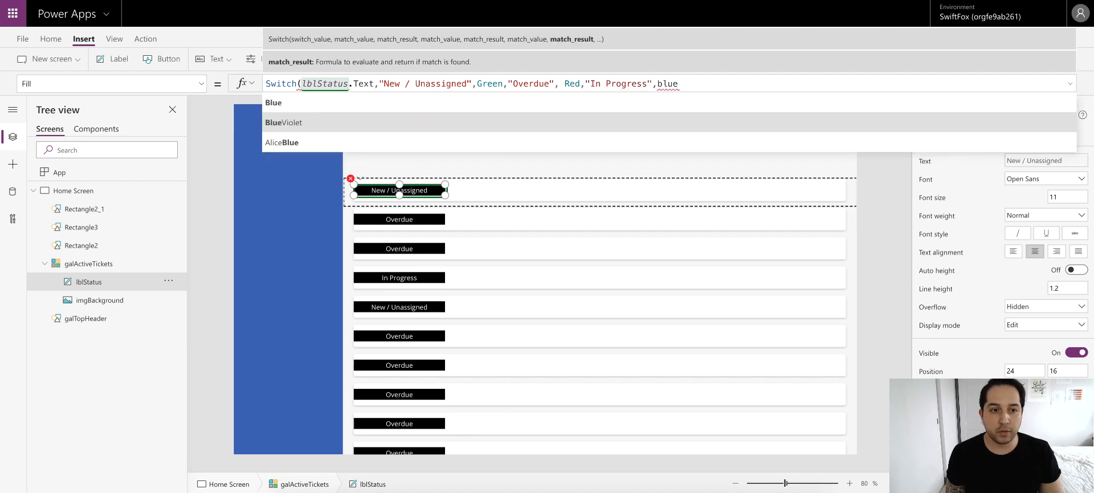
left_click(319, 103)
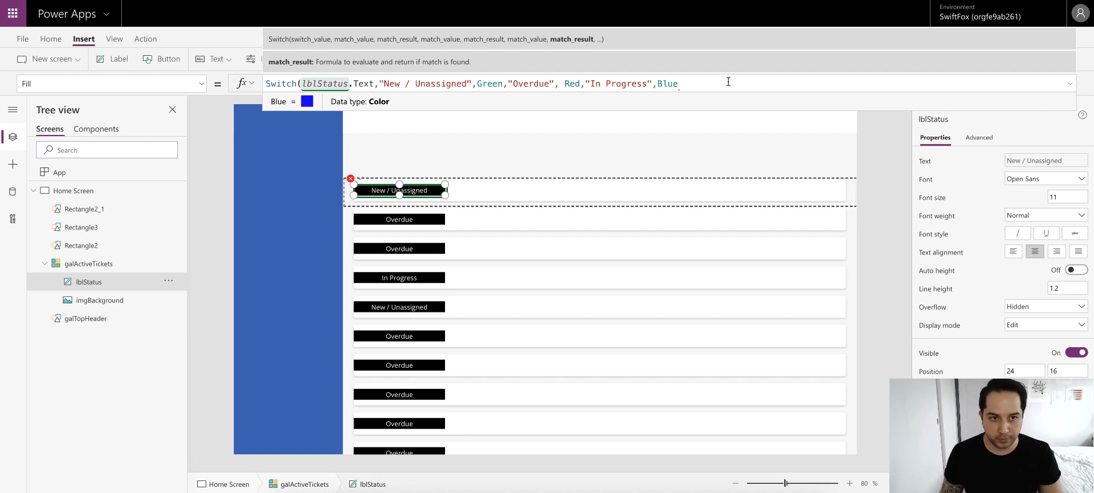
- Add "On Hold" with Gray as the last pair in the Fill formula's Switch function and close the formula
type(",\"")
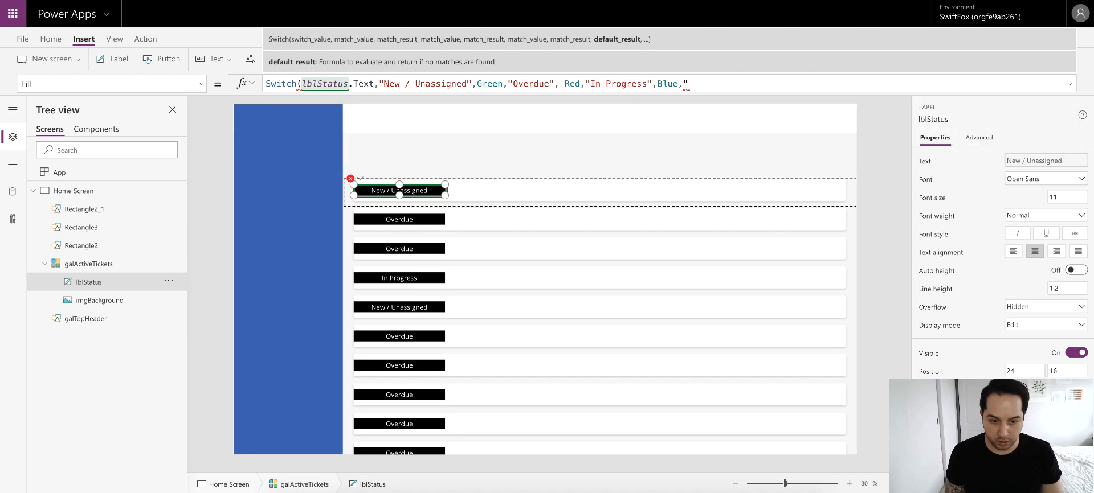
type("On Hold\"")
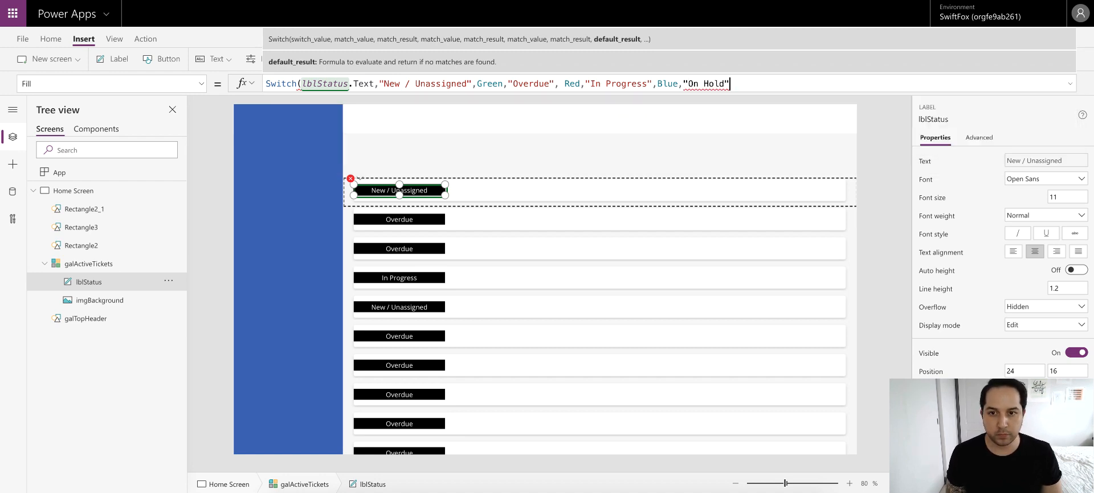
type(",")
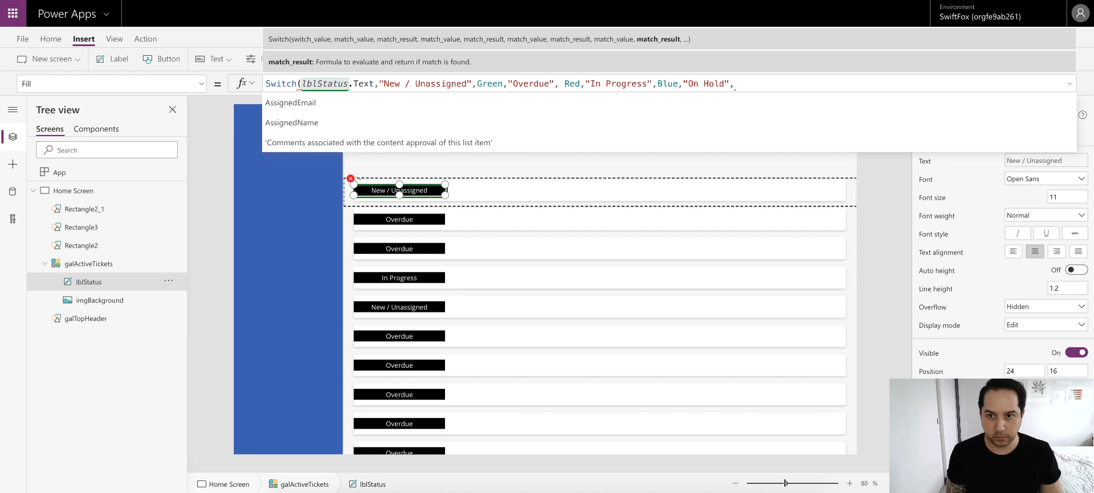
type("Gra")
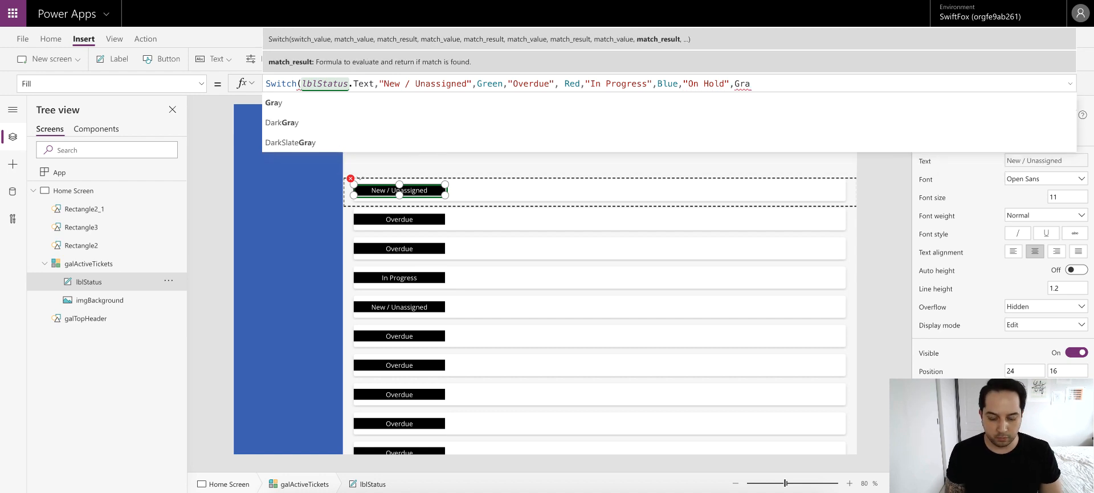
type("y")
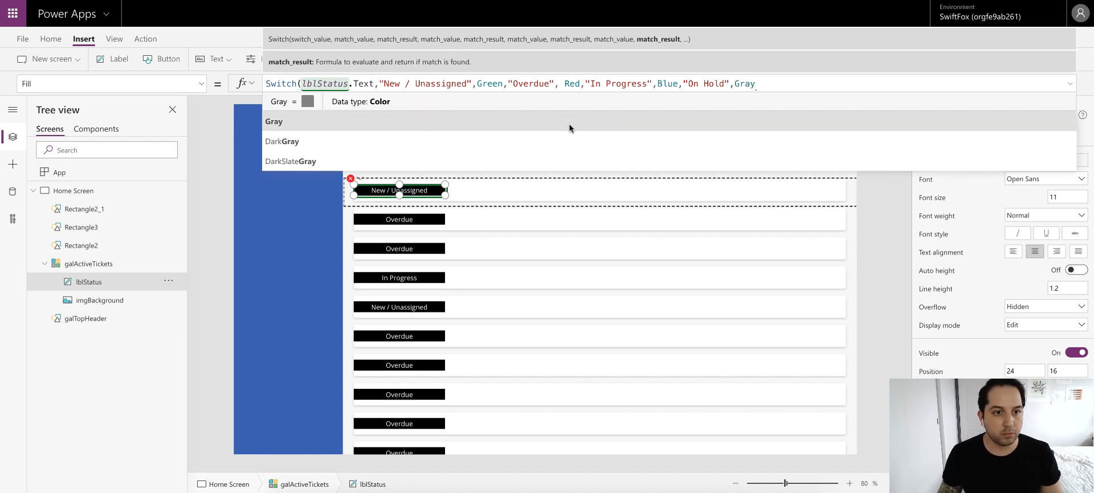
left_click(569, 128)
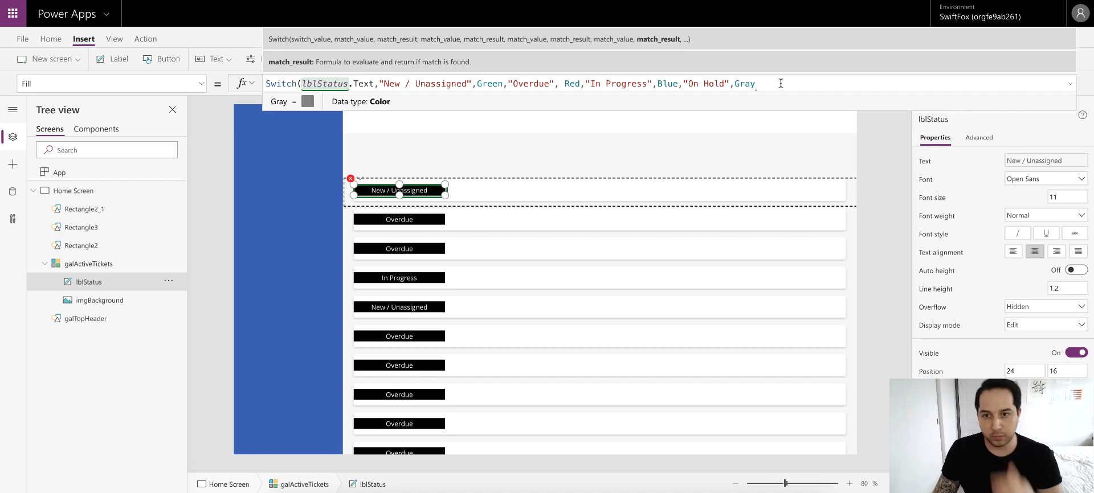
type(")")
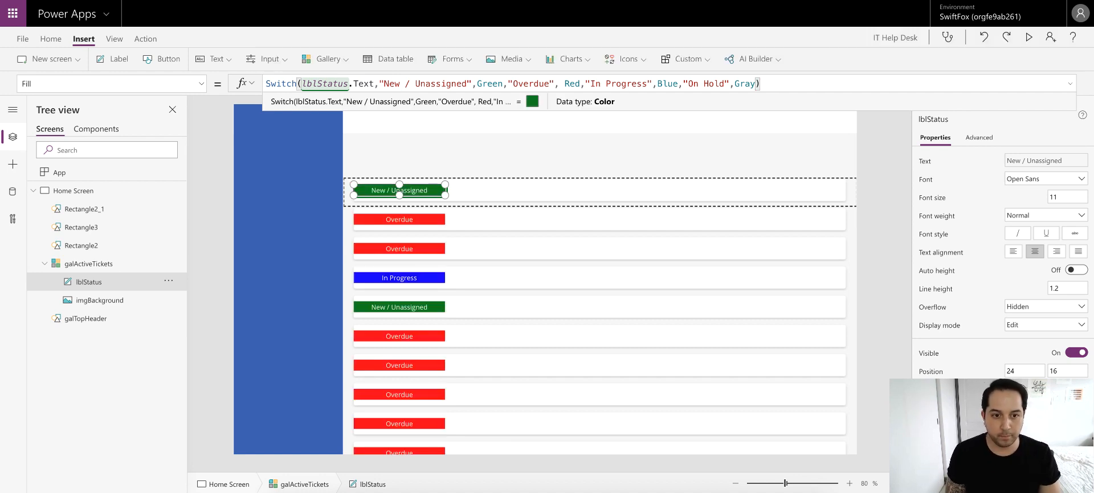
left_click(861, 148)
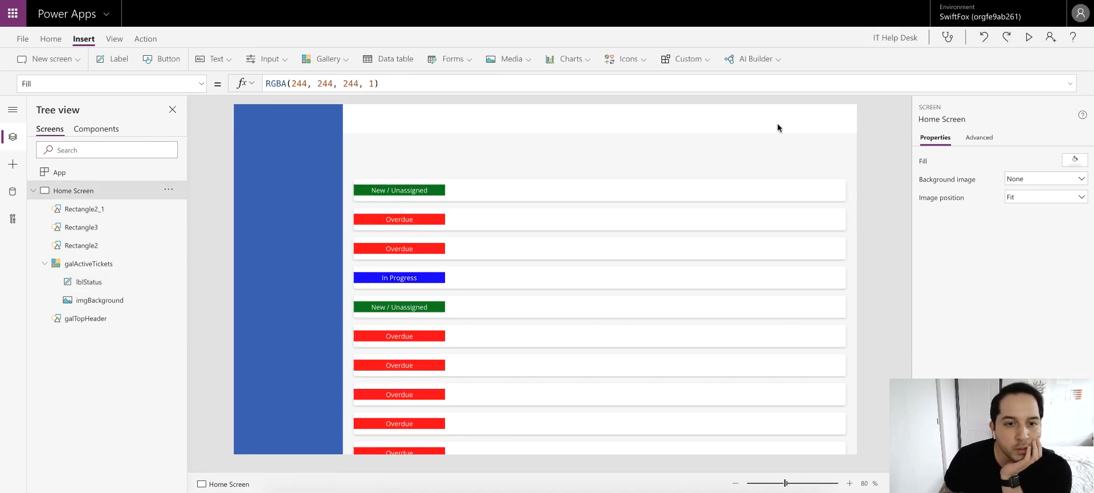
- In lblStatus's Text formula, change the "On Hold" condition to ThisItem.Status = 2
scroll(408, 237, "up", 1)
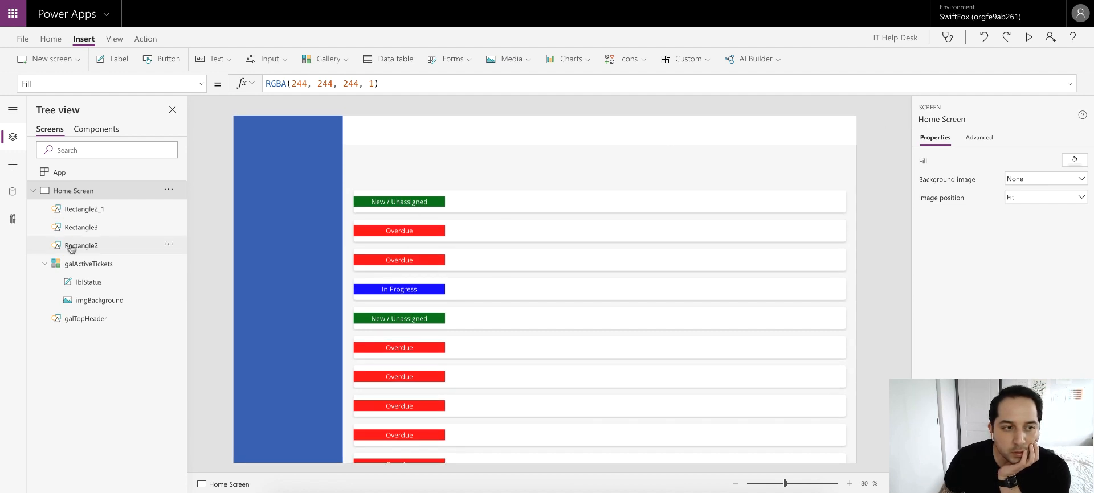
left_click(80, 265)
left_click(90, 282)
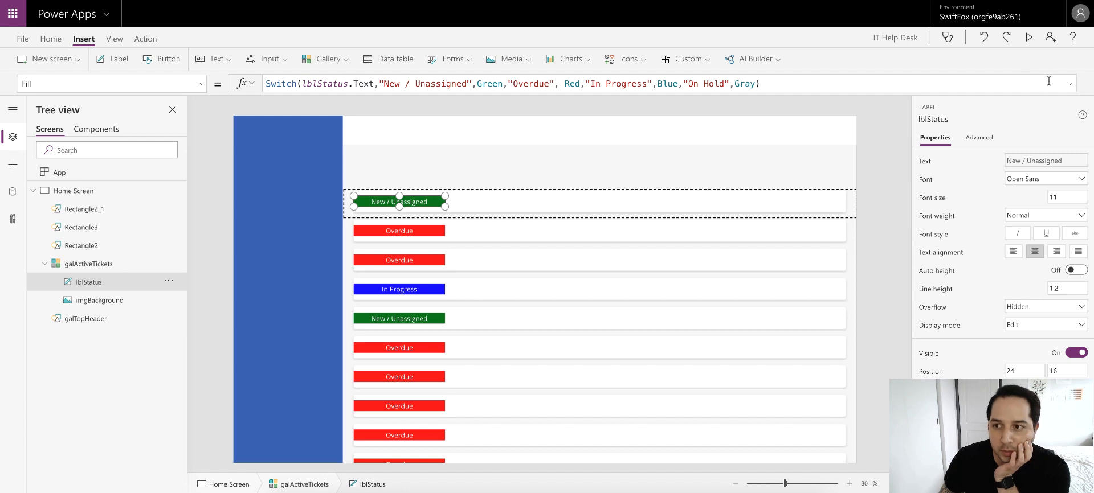
left_click(201, 84)
scroll(68, 249, "down", 5)
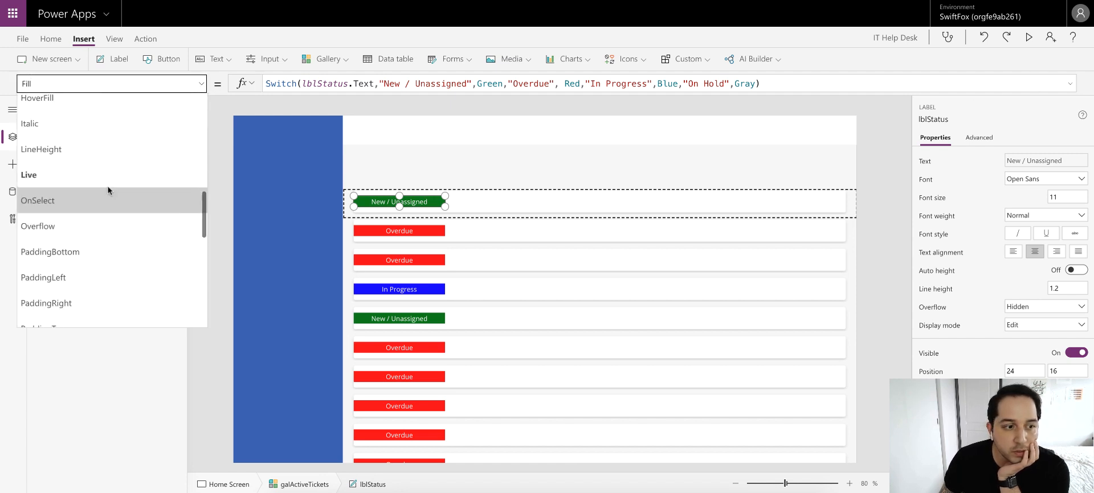
left_click(59, 109)
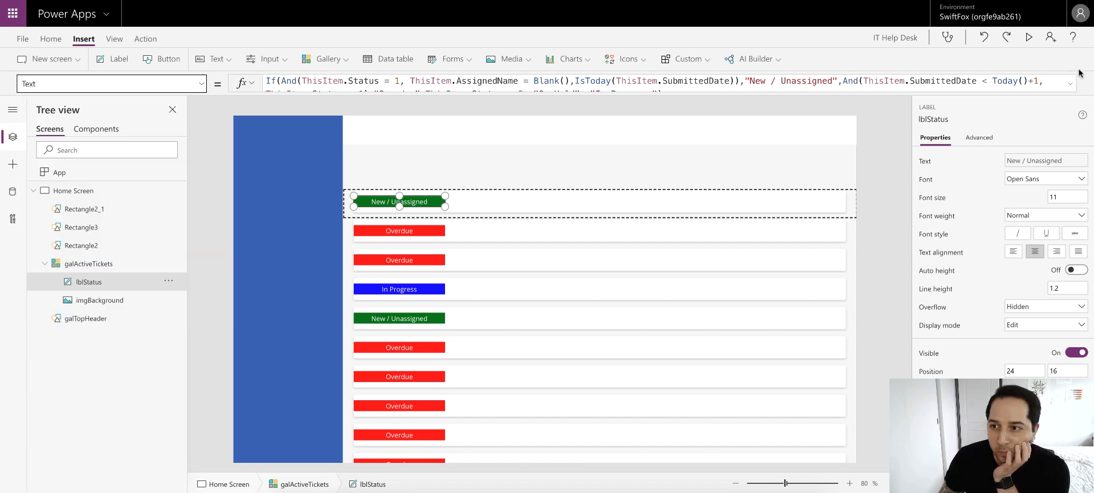
left_click(1069, 83)
left_click(672, 114)
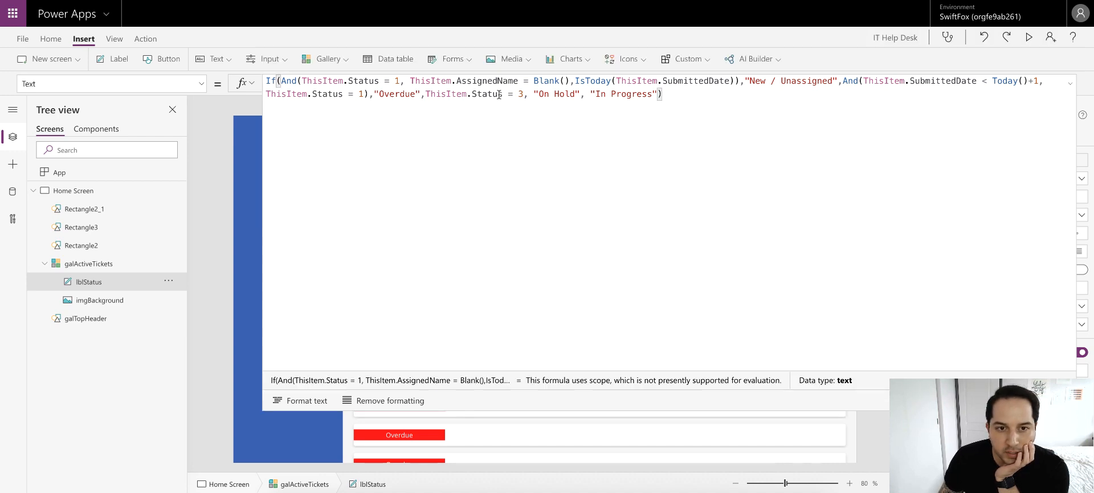
double_click(521, 94)
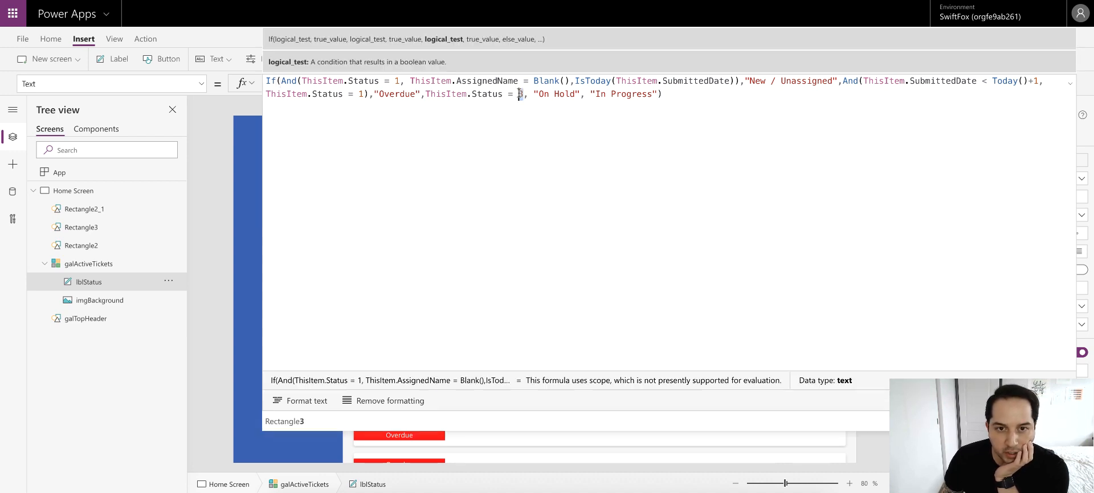
type("2")
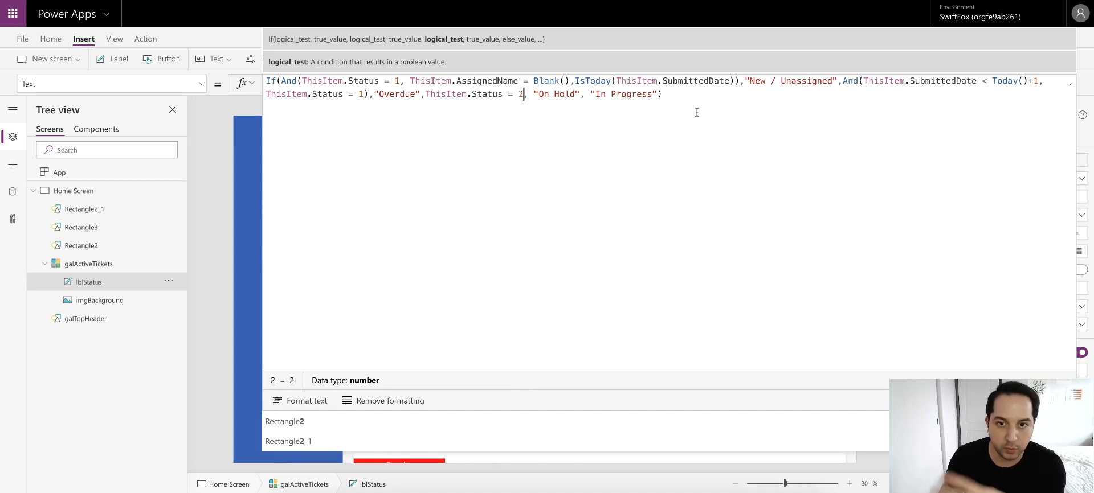
left_click(682, 96)
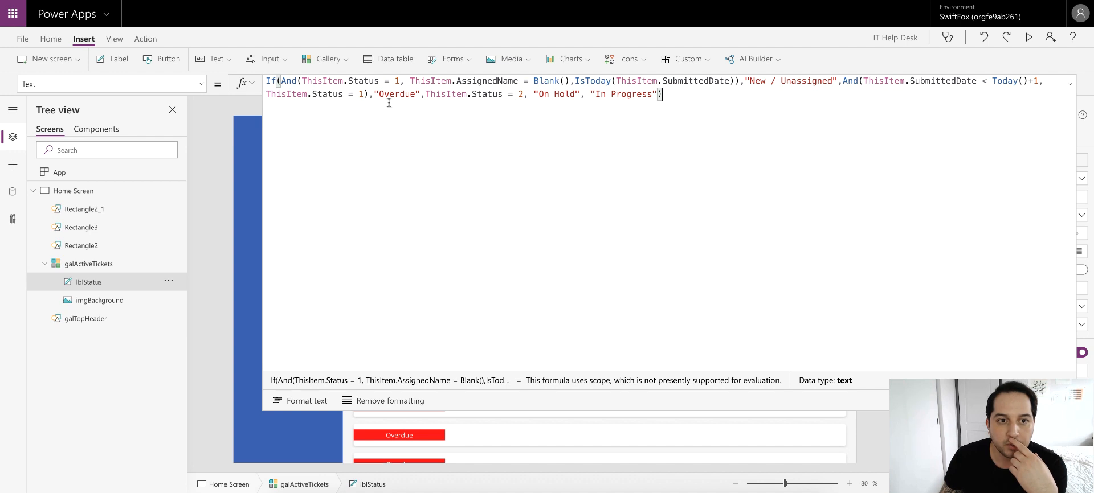
left_click(1072, 85)
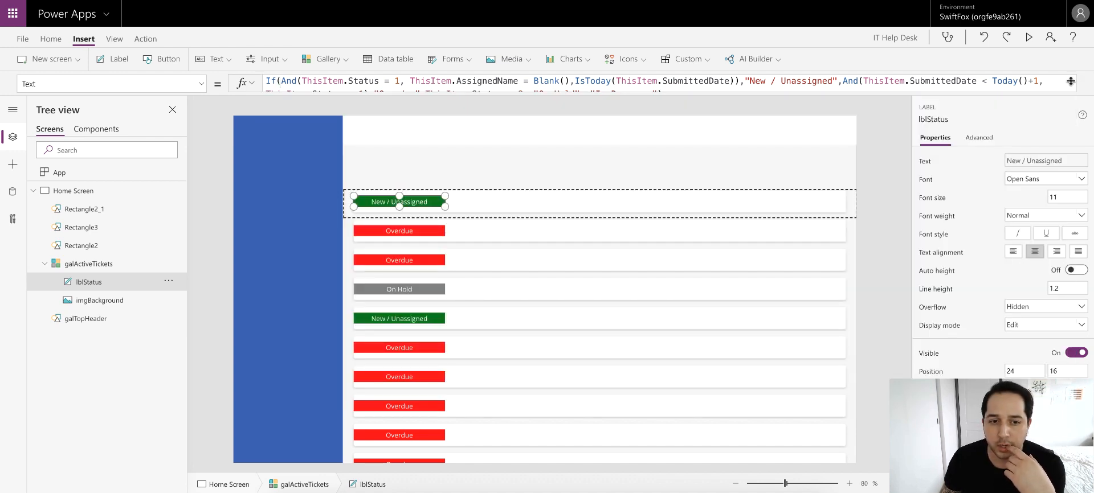
left_click(860, 168)
scroll(617, 256, "down", 1)
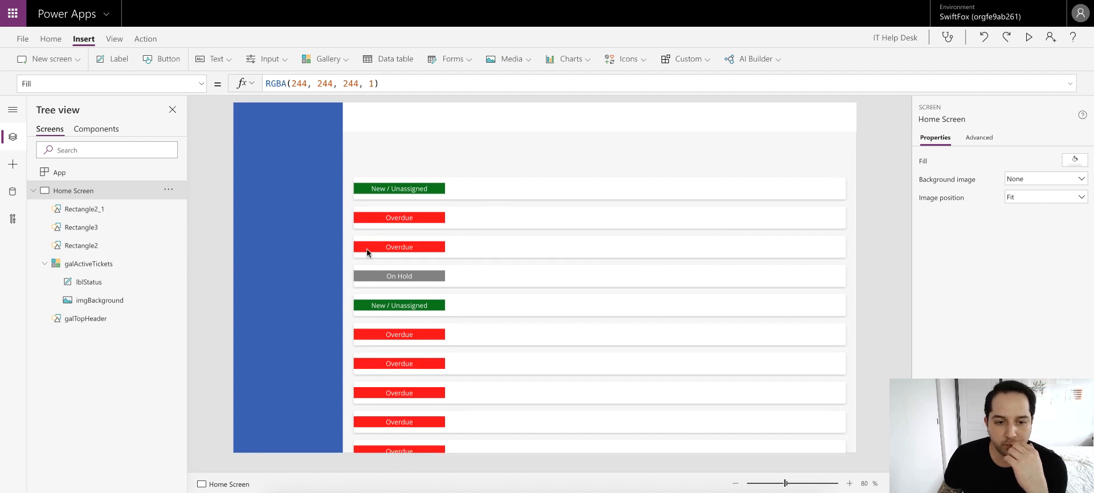
scroll(564, 208, "up", 1)
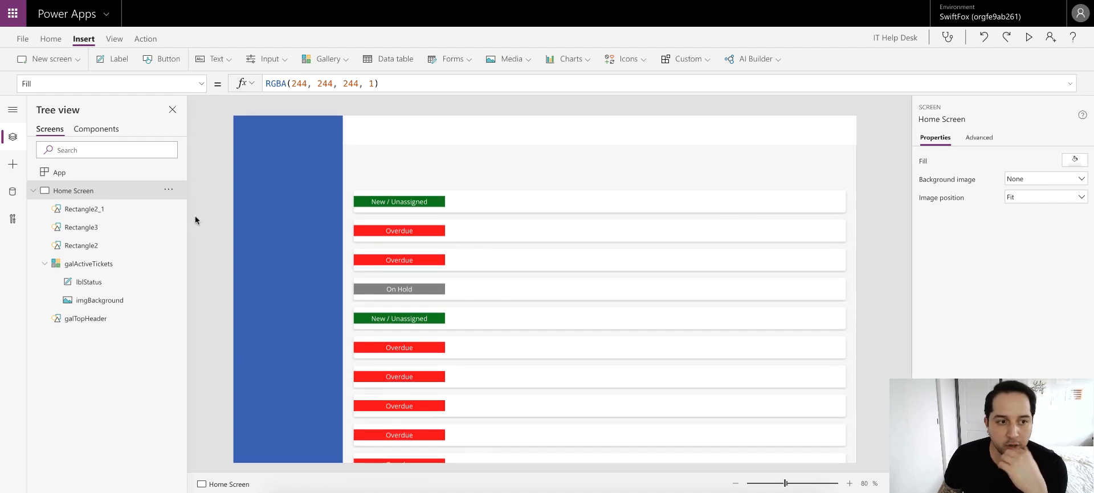
- Add a text label to galActiveTickets beside the status label at X 224, Y 16, and shorten it to about the status label's height
left_click(80, 268)
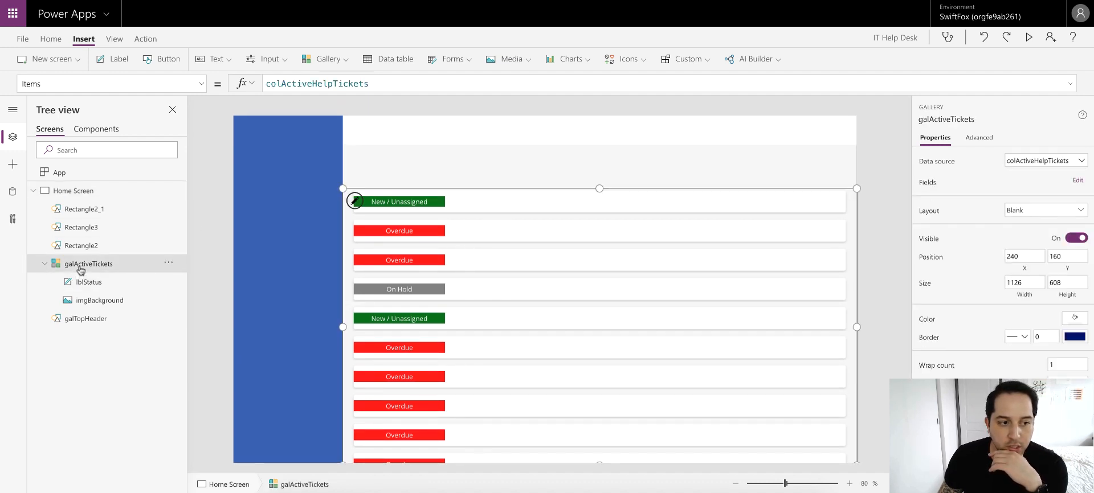
left_click(413, 203)
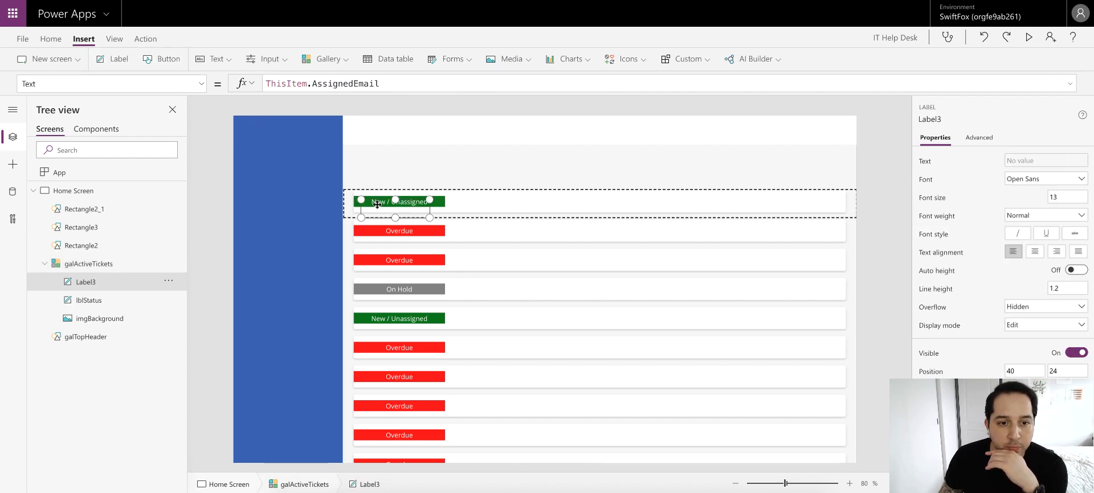
left_click_drag(380, 204, 459, 202)
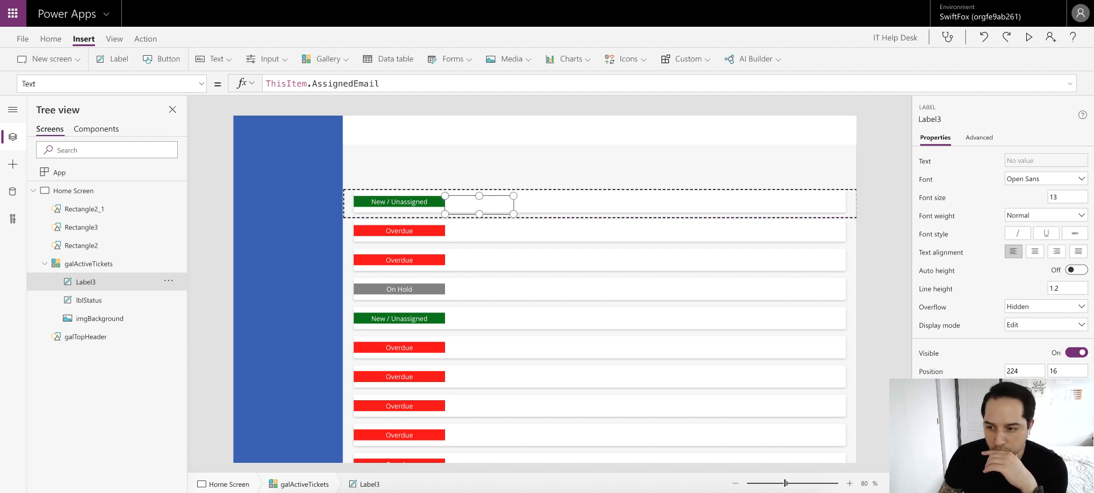
left_click_drag(479, 215, 479, 207)
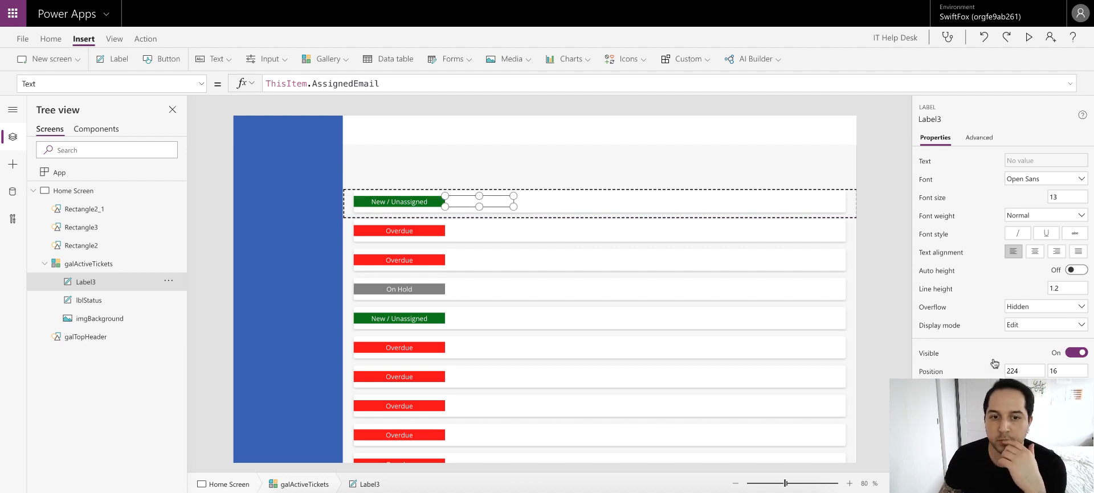
- Set the new label's font size to 11 and its Text formula to ThisItem.SubmittedByName
left_click(1060, 195)
key("BackSpace")
type("1")
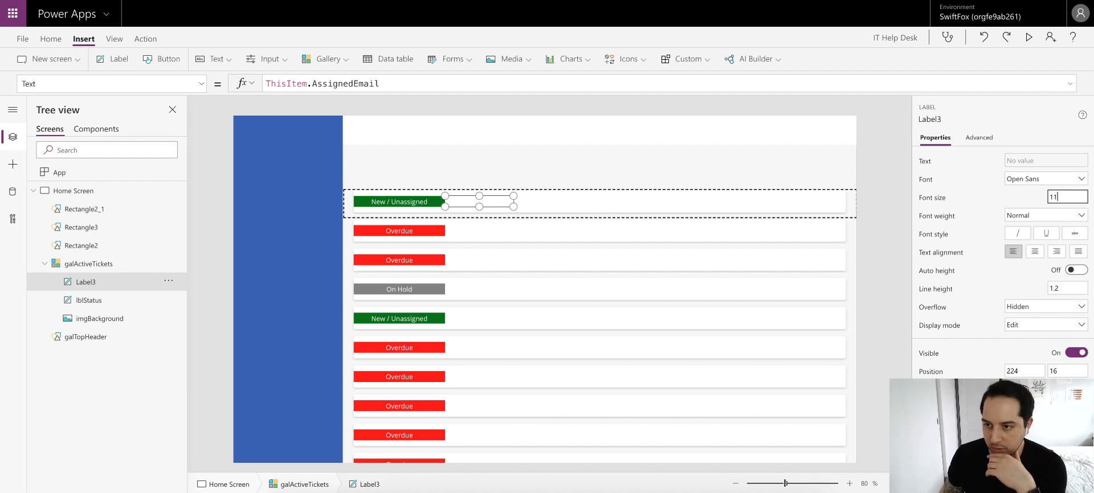
left_click(979, 178)
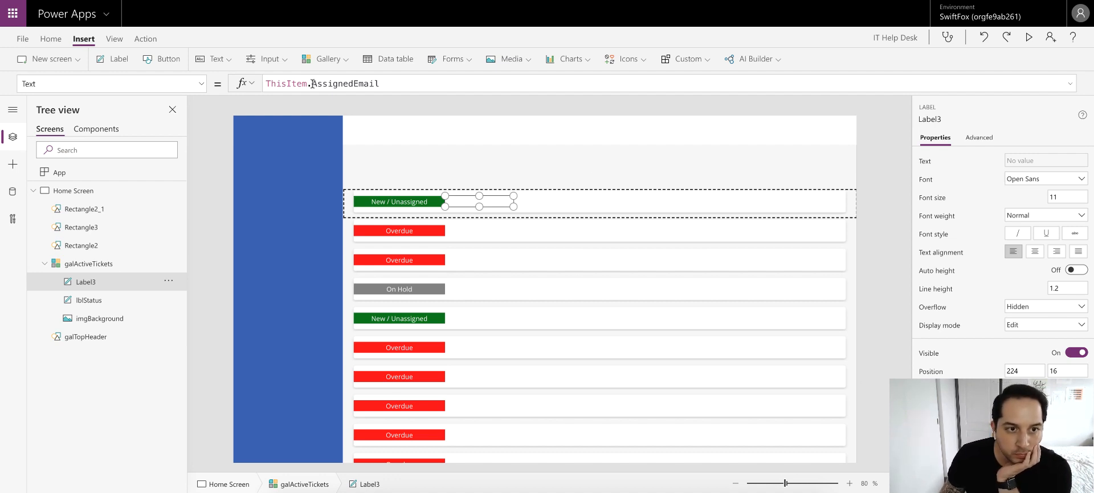
left_click_drag(312, 84, 425, 87)
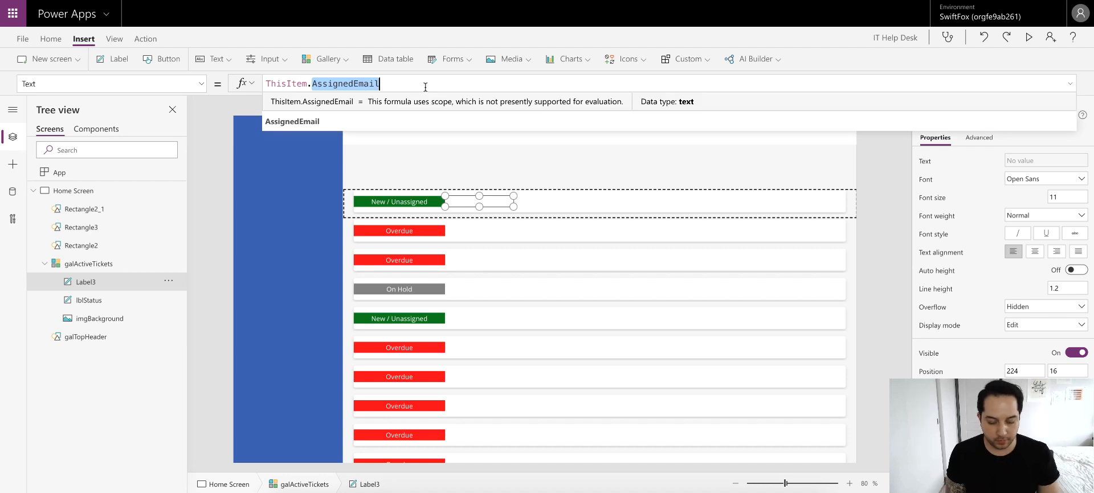
type("Subm")
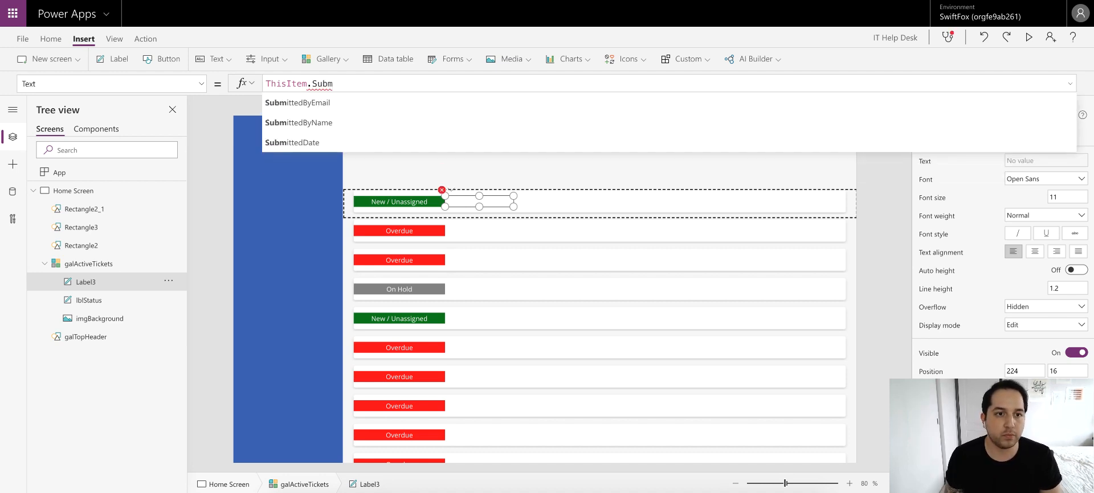
left_click(418, 122)
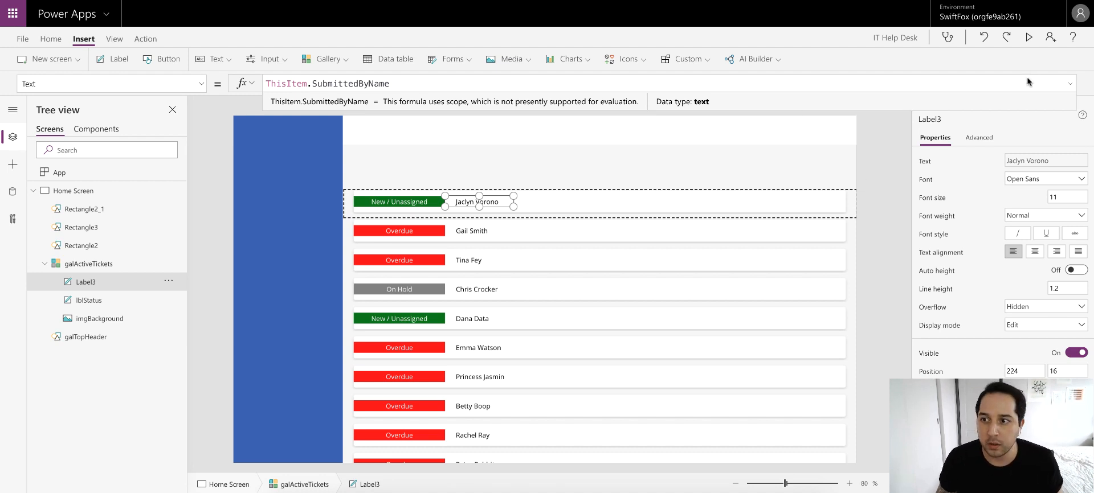
- Set the label's Text formula to First(Split(ThisItem.SubmittedByName," ")).Result & " " & Mid(ThisItem.SubmittedByName, Find(" ", ThisItem.SubmittedByName) + 1, 1) & "."
left_click(1069, 83)
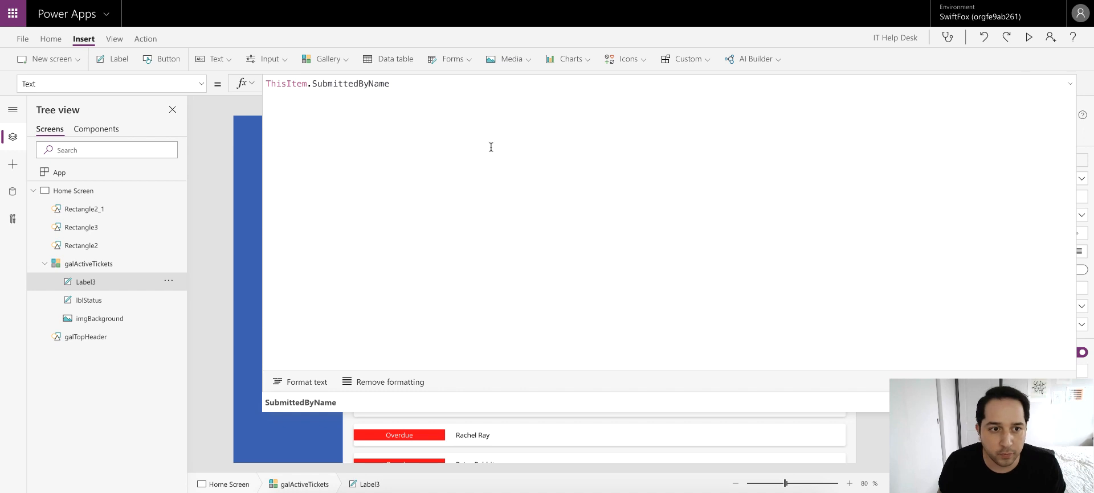
key("ctrl+a")
type("First(Split(ThisItem.SubmittedByName,\" \")).Result & \" \" & Mid(     ThisItem.SubmittedByName,     Find(\" \", ThisItem.SubmittedByName) + 1,     1) & \".\"")
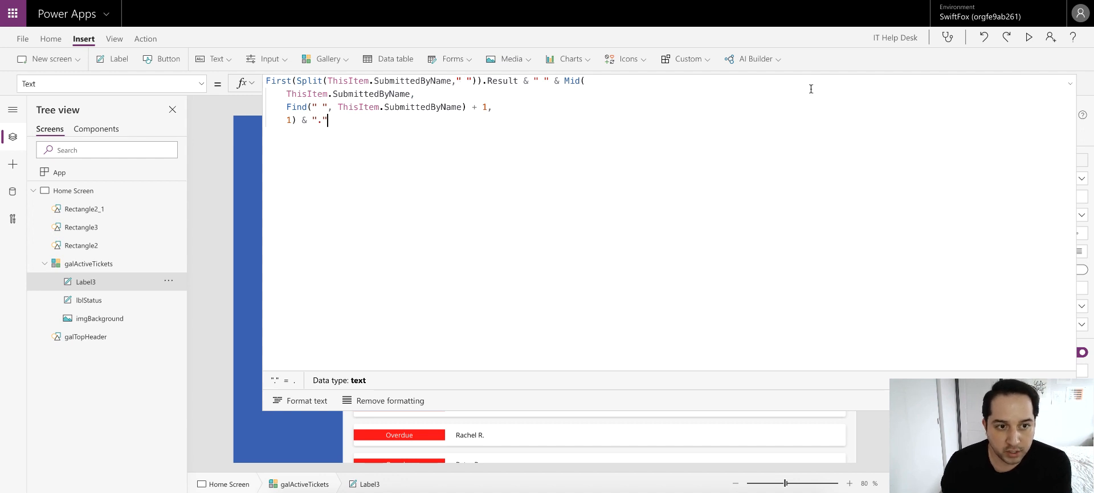
left_click(1069, 83)
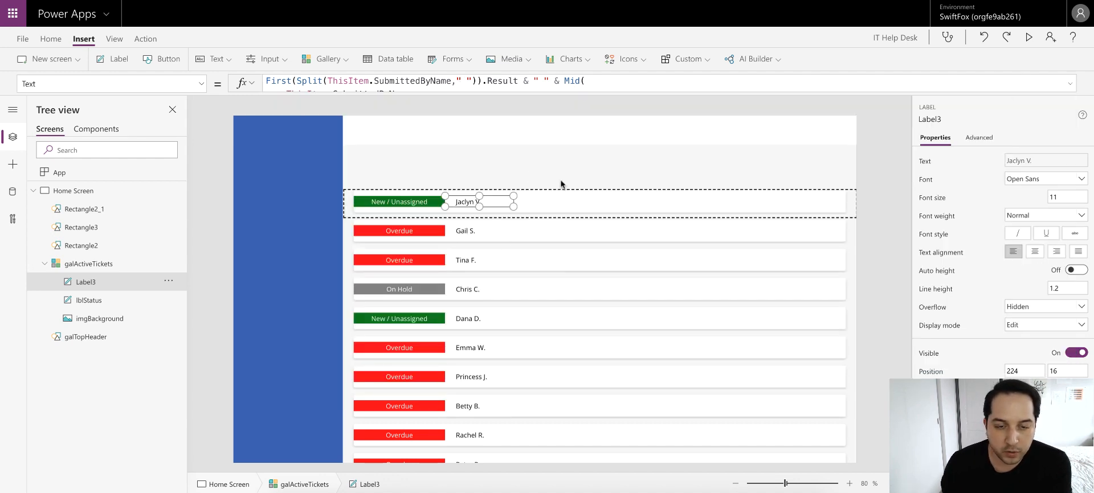
- Narrow the submitter name label slightly, duplicate it, and place the copy directly beside it at X 344, Y 16
left_click(514, 168)
left_click(470, 203)
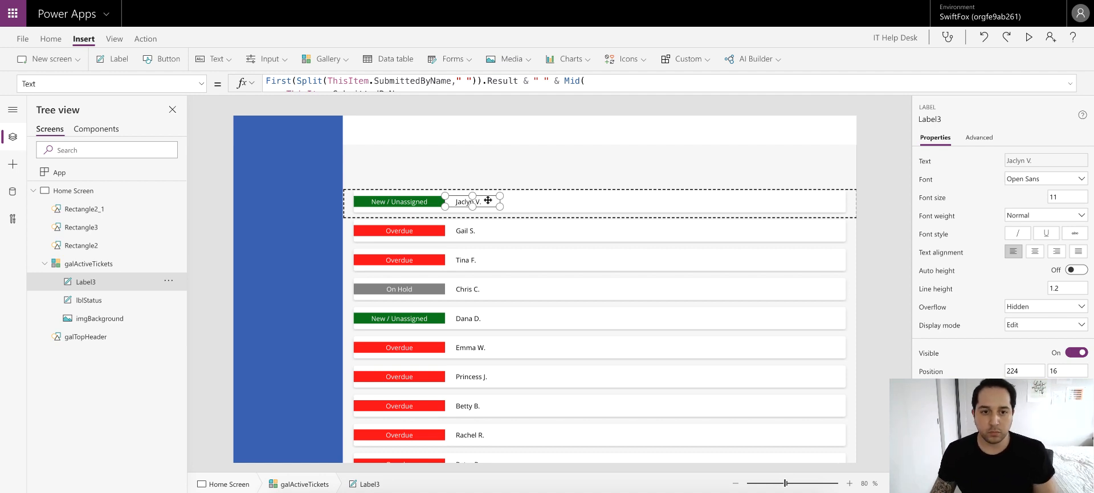
key("ctrl+c")
key("ctrl+v")
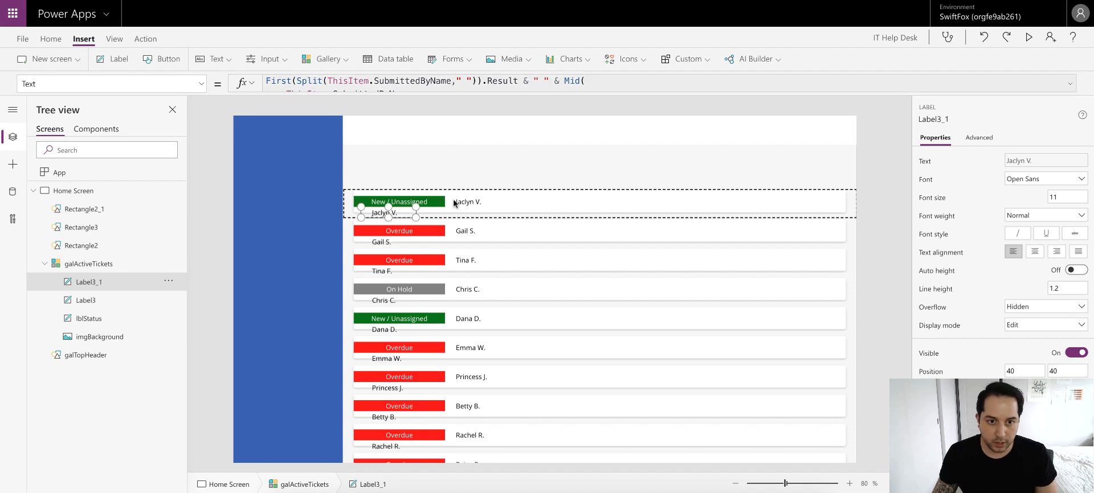
left_click_drag(382, 213, 520, 201)
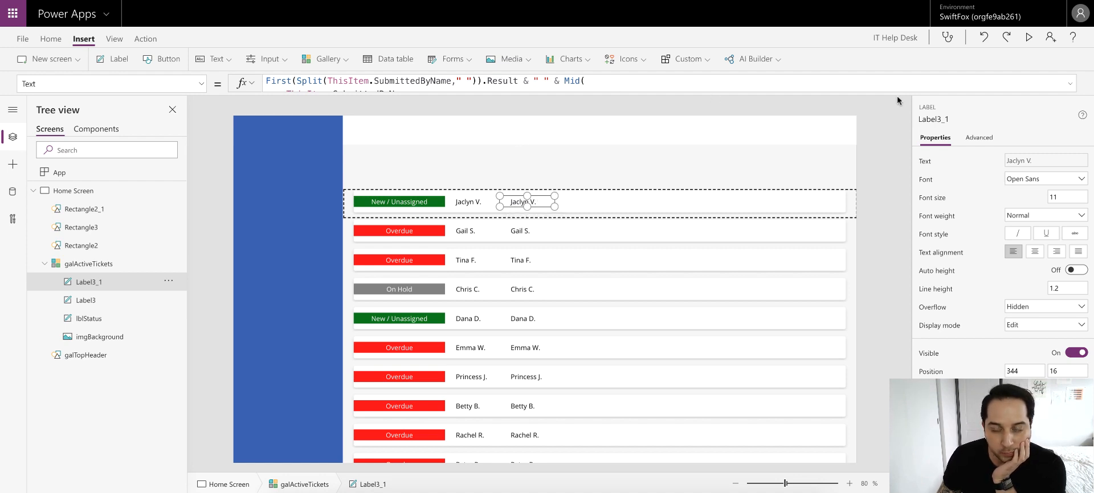
- Set the copied label's Text formula to ThisItem.SubmittedDate and widen the label until the date and time fit on one line
left_click(1069, 84)
left_click_drag(667, 200, 272, 99)
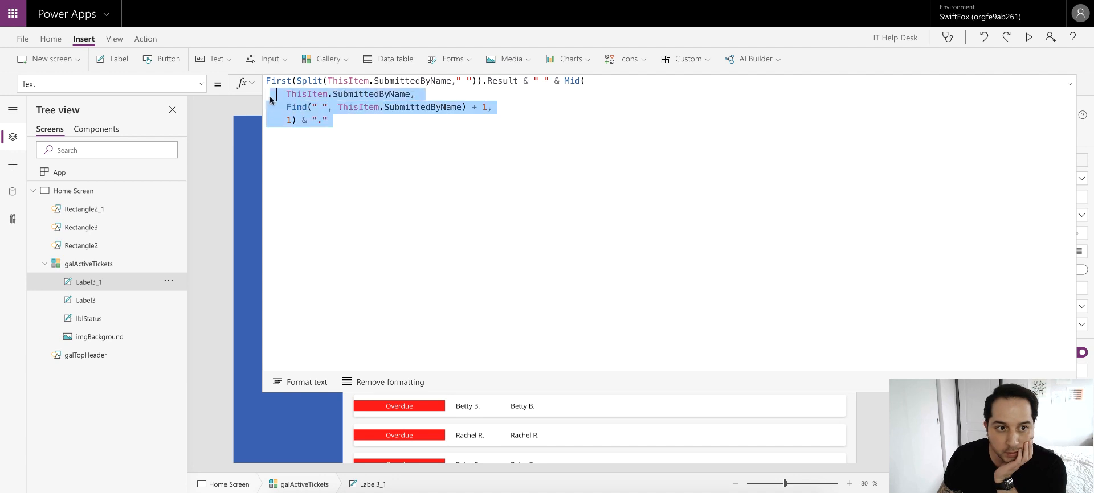
key("ctrl+a")
type("Thi")
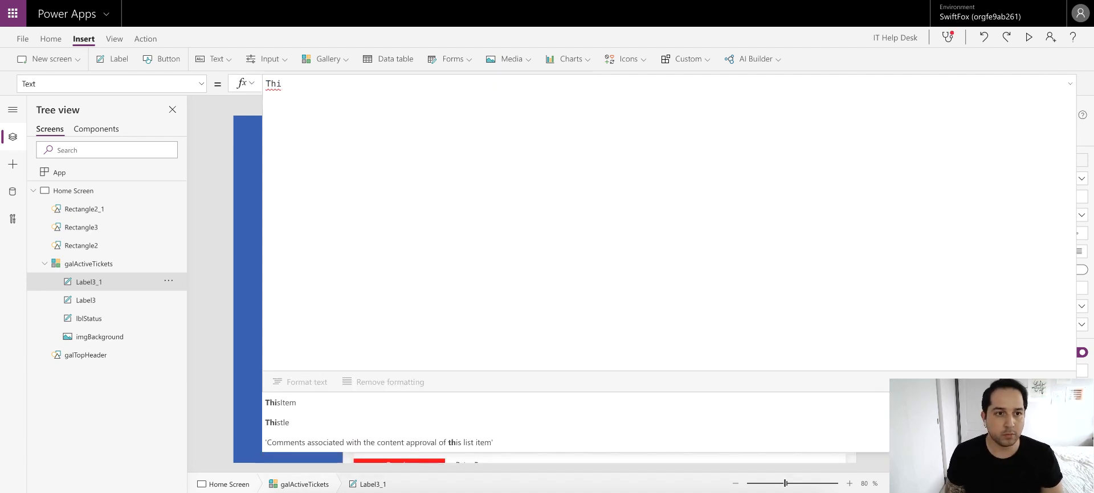
type("sItem.")
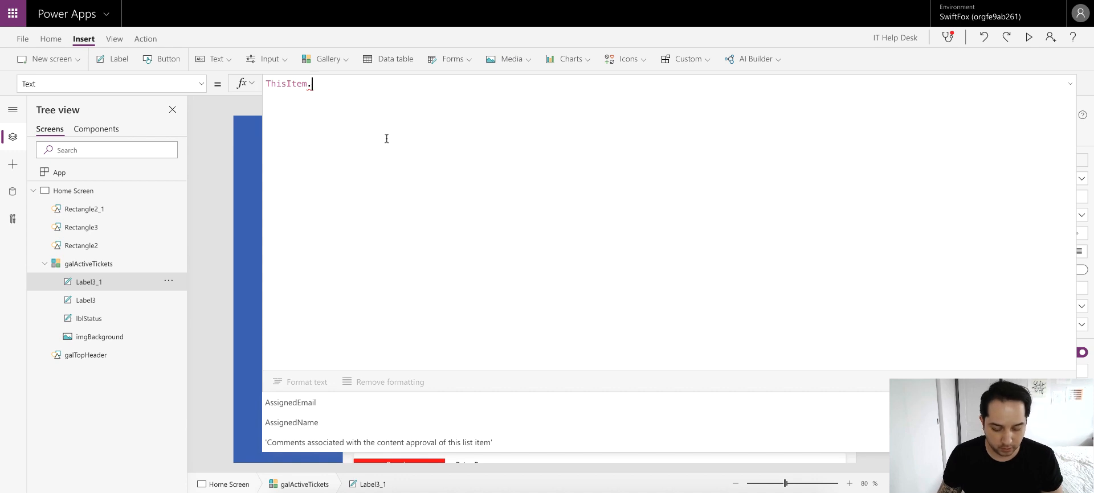
type("Su")
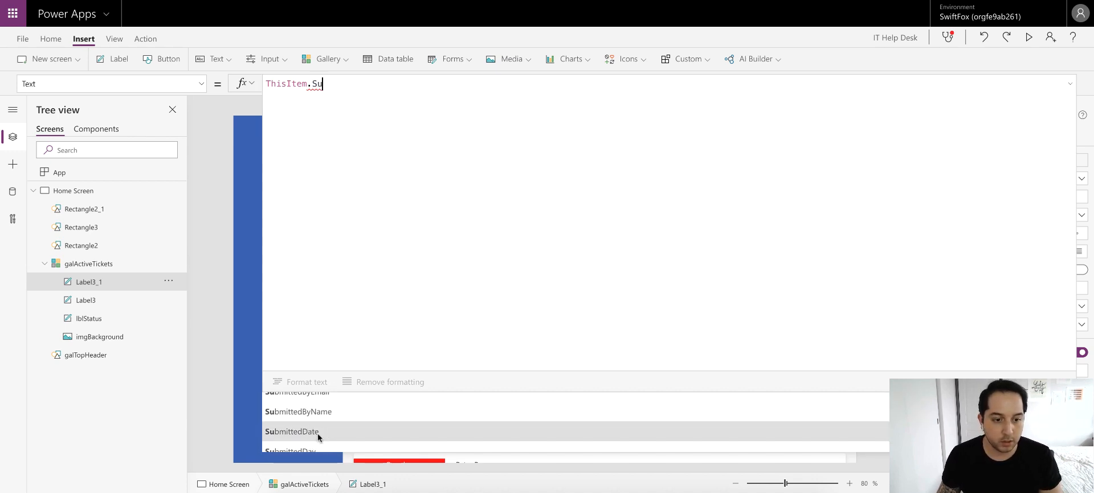
left_click(317, 432)
left_click(1068, 87)
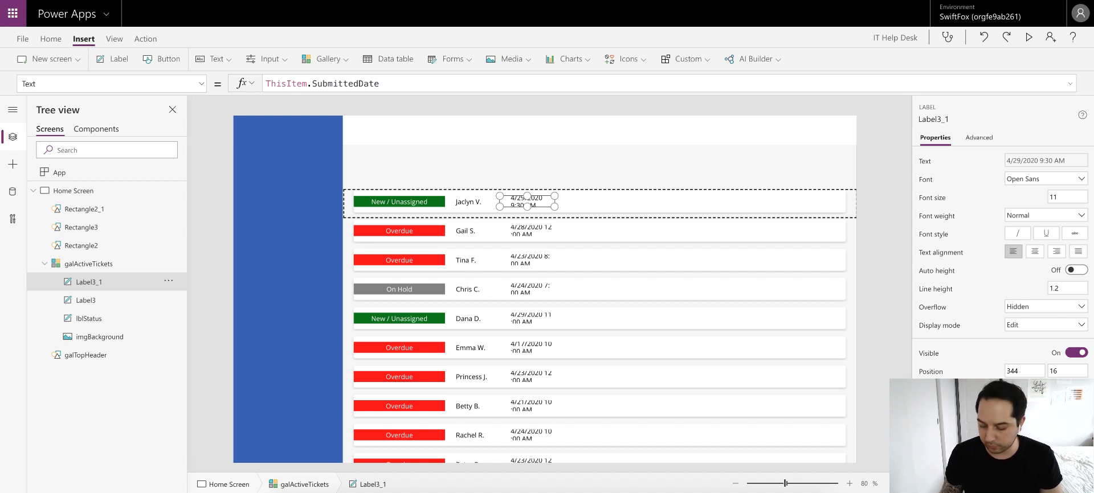
left_click_drag(554, 202, 590, 201)
left_click(882, 281)
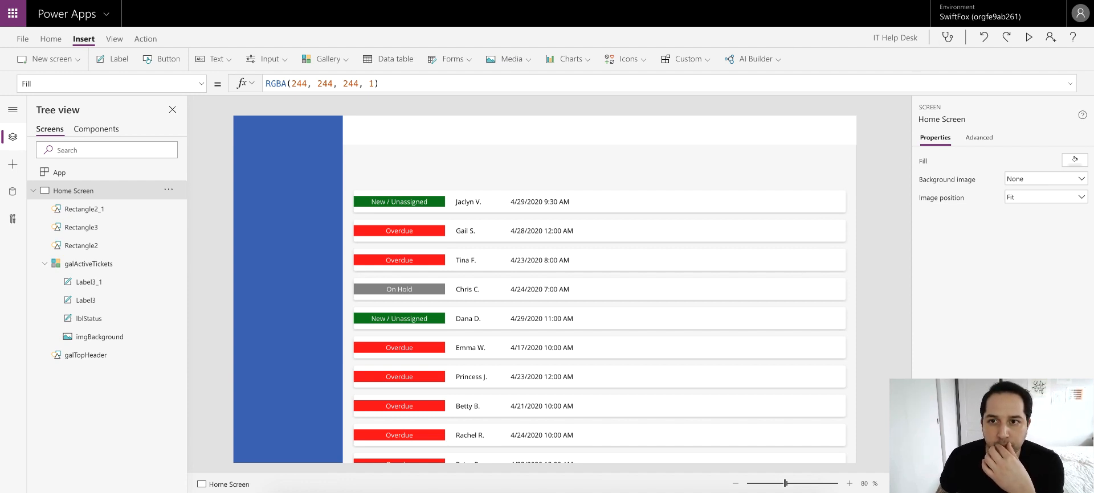
left_click(756, 0)
left_click(882, 0)
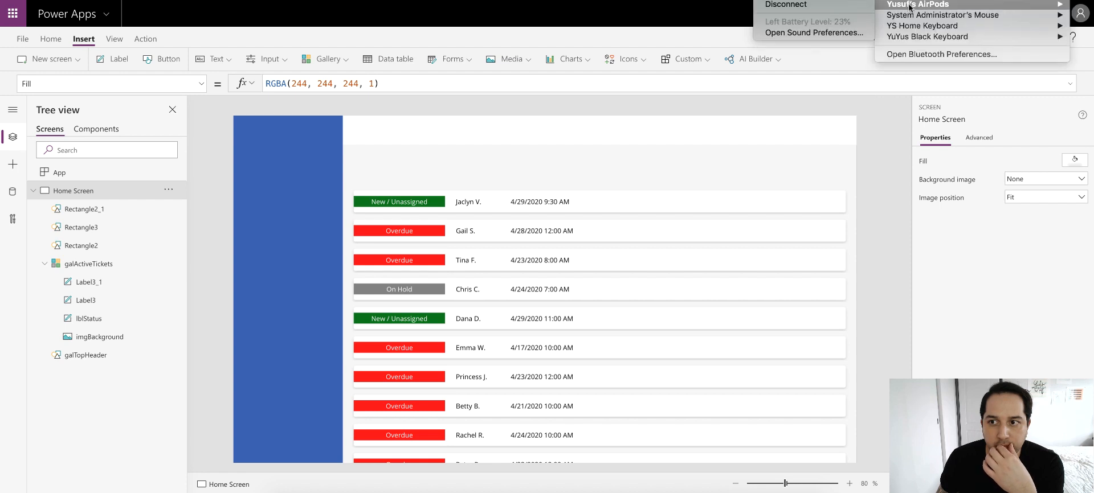
left_click(884, 140)
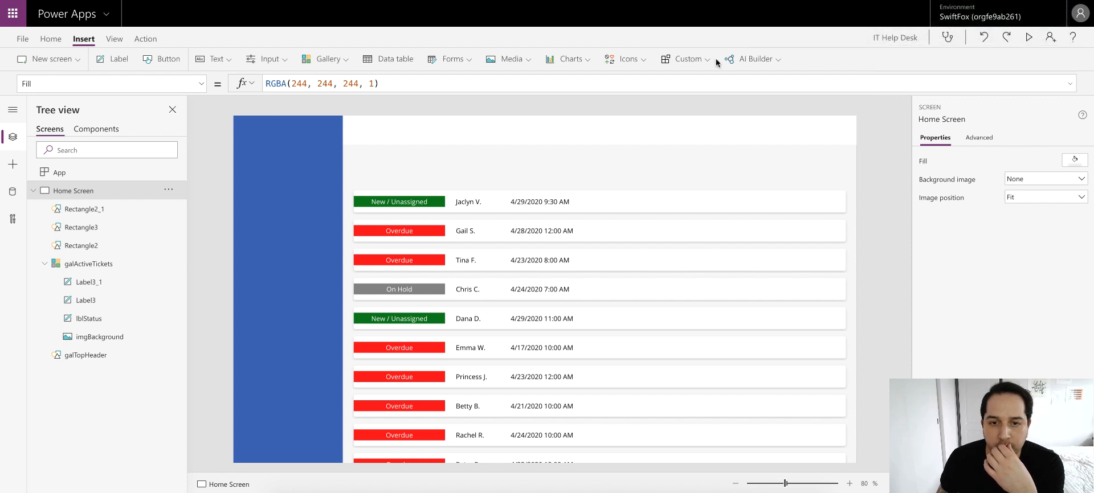
left_click(757, 0)
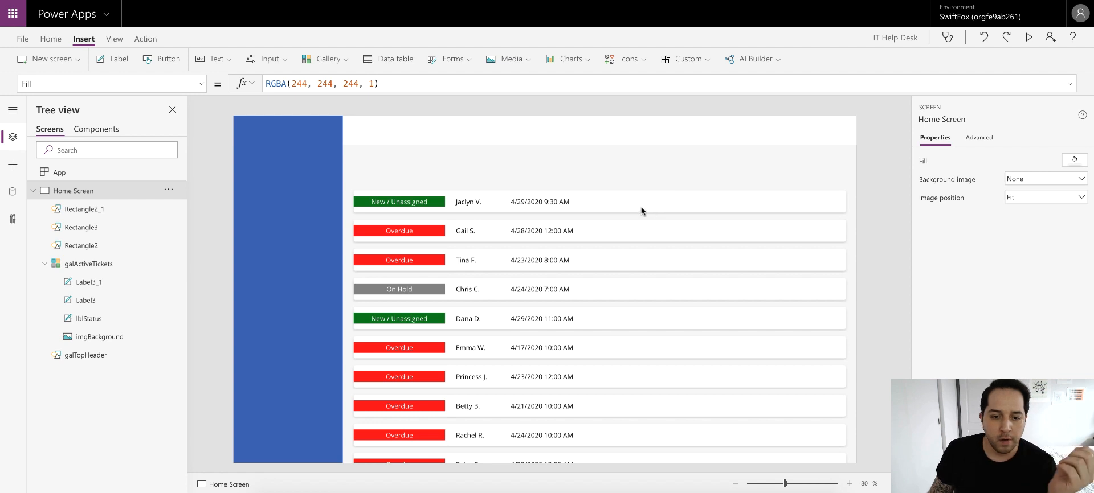
left_click(541, 205)
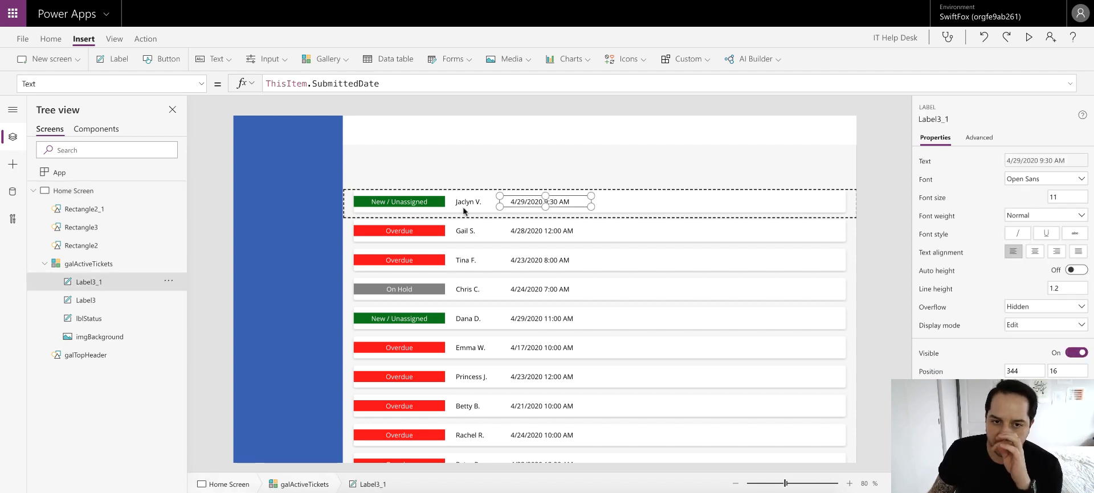
left_click(426, 203)
left_click(479, 202)
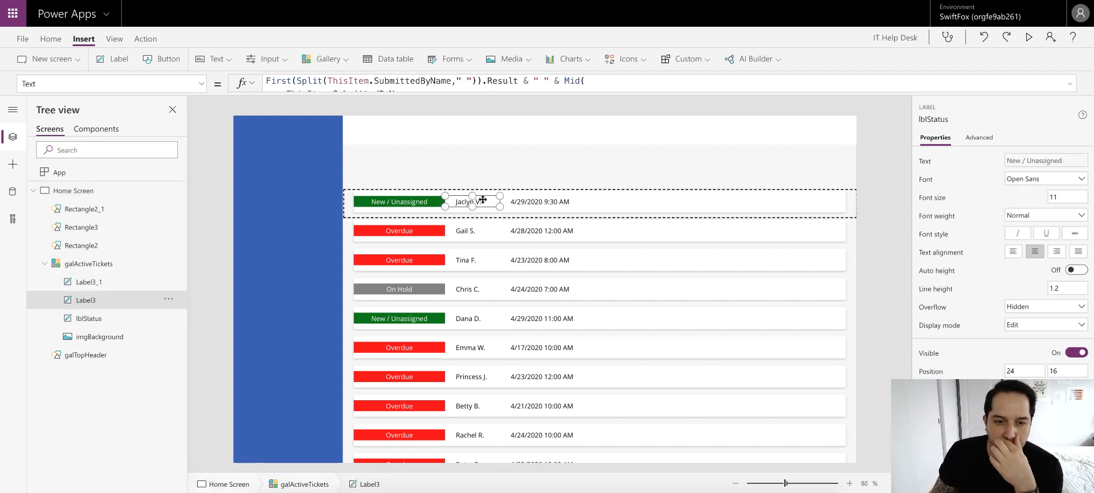
- Resize the submitted date label so that it ends just past its date and time text
left_click(541, 203)
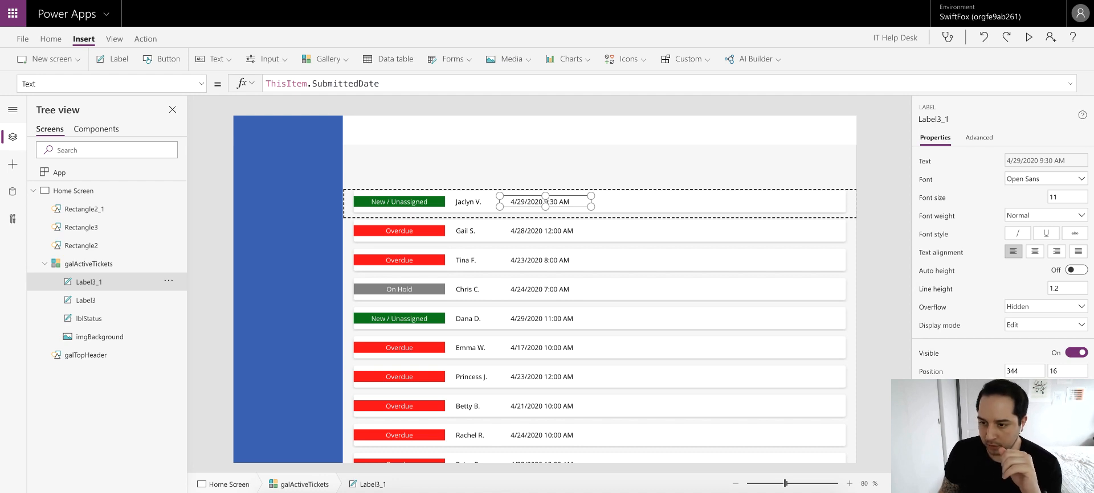
left_click_drag(591, 202, 635, 202)
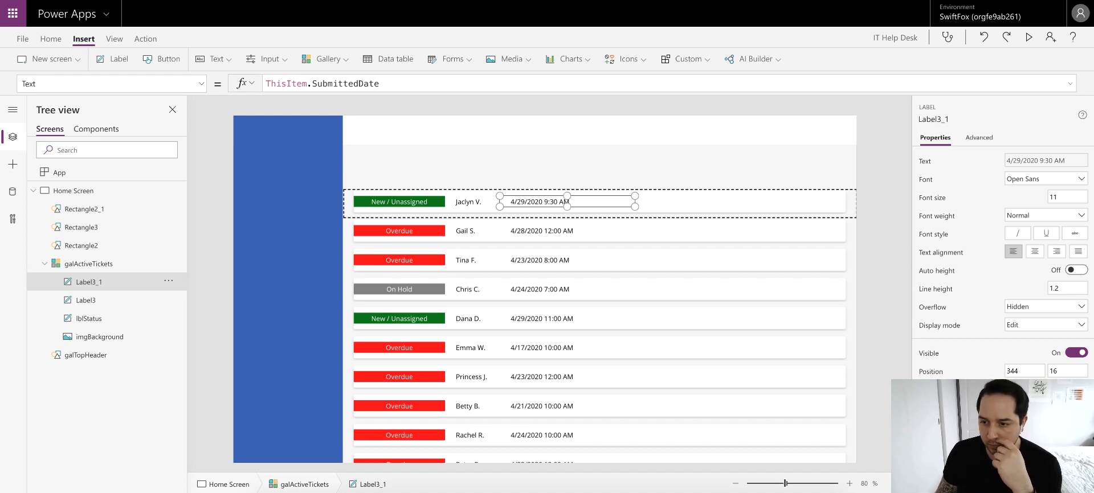
left_click_drag(634, 207, 579, 207)
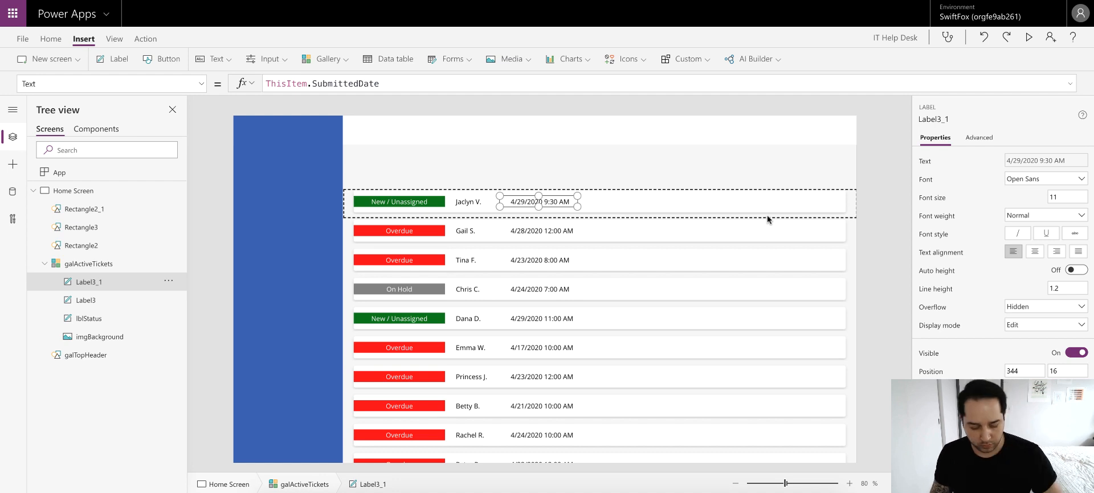
- Duplicate the submitted date label and place the copy directly beside it at X 514, Y 16
key("ctrl+v")
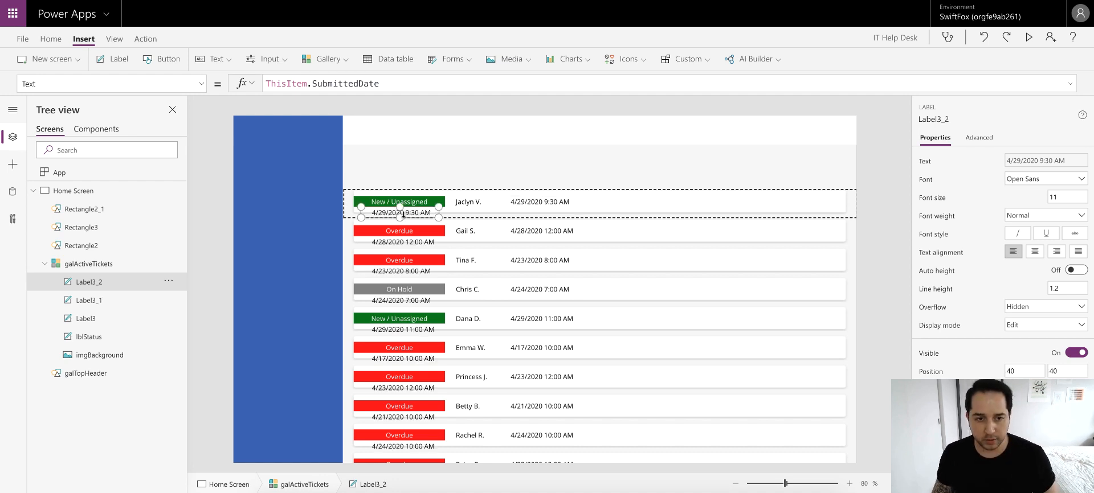
left_click_drag(401, 214, 622, 200)
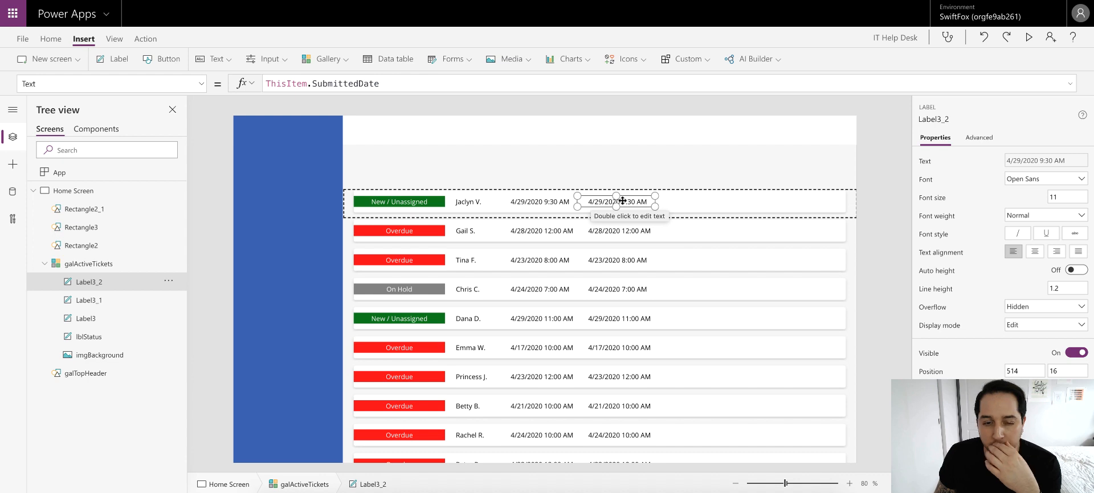
left_click(874, 197)
- Set the new copy's Text to If(ThisItem.AssignedName = Blank(), "-", Left(ThisItem.AssignedName, 1) & Mid(ThisItem.AssignedName, Find(" ", ThisItem.AssignedName) + 1, 1))
left_click(606, 202)
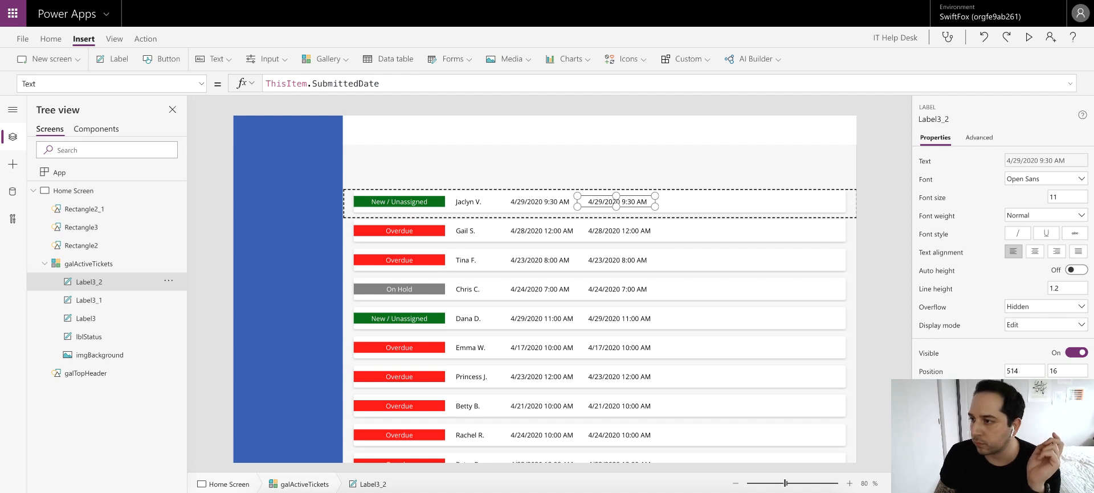
double_click(473, 82)
key("ctrl+v")
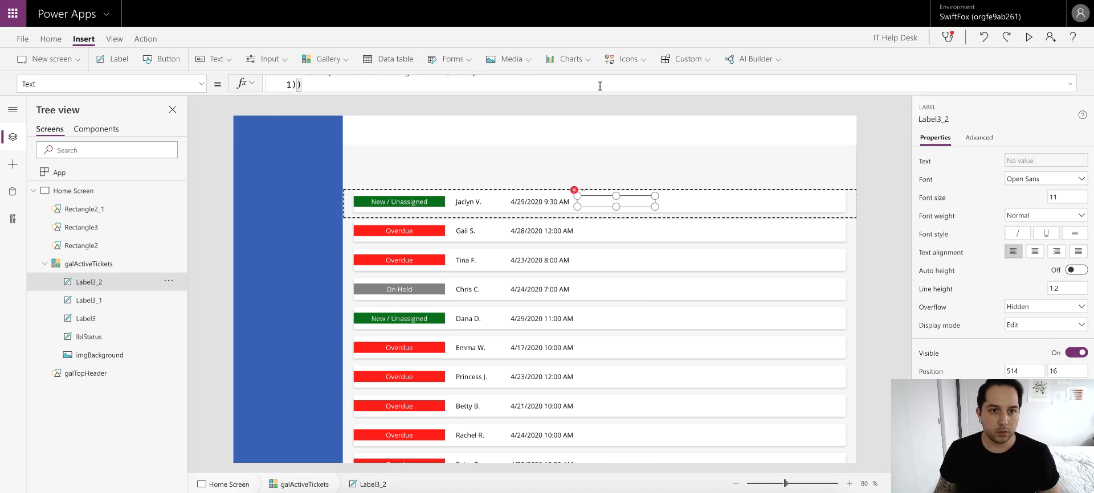
left_click(1074, 83)
key("ctrl+a")
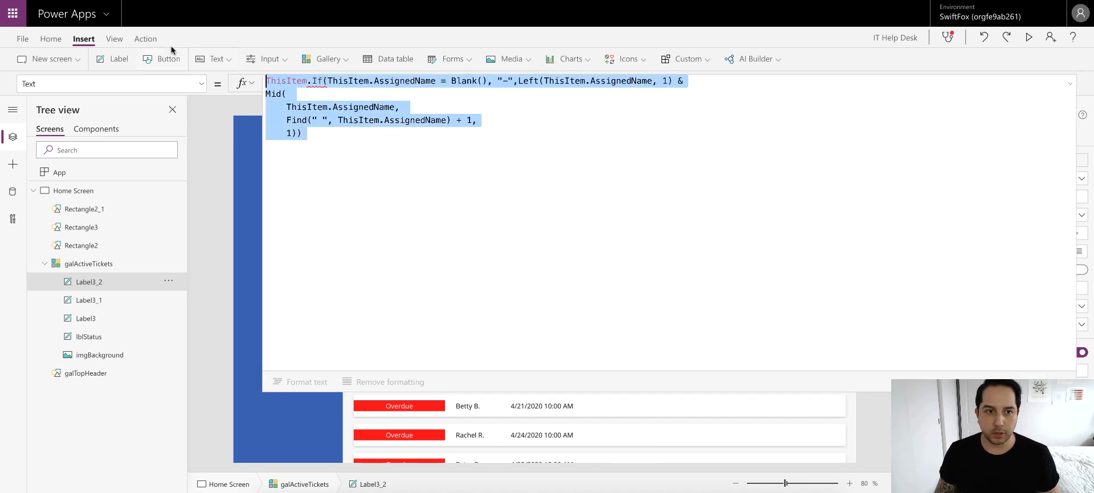
key("Right")
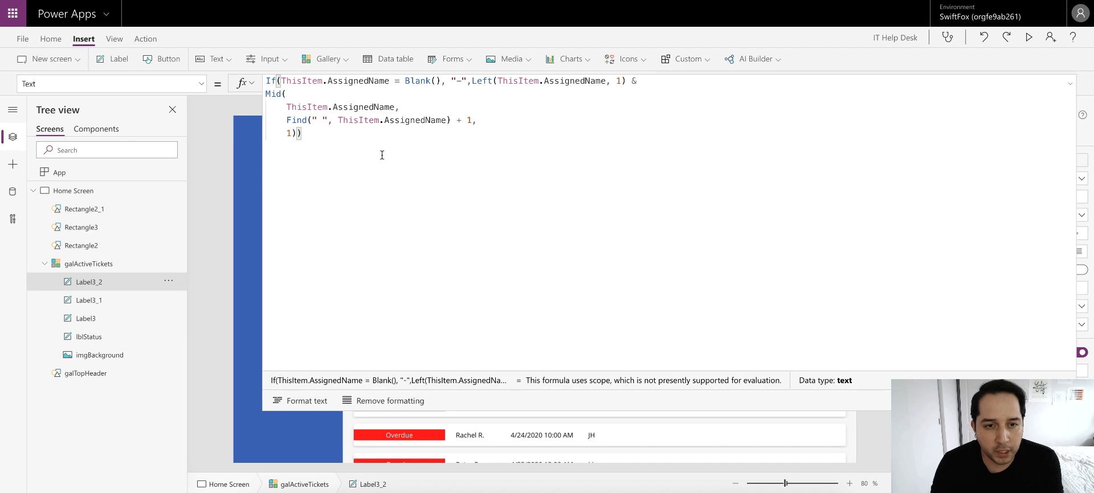
left_click(459, 81)
left_click(1070, 83)
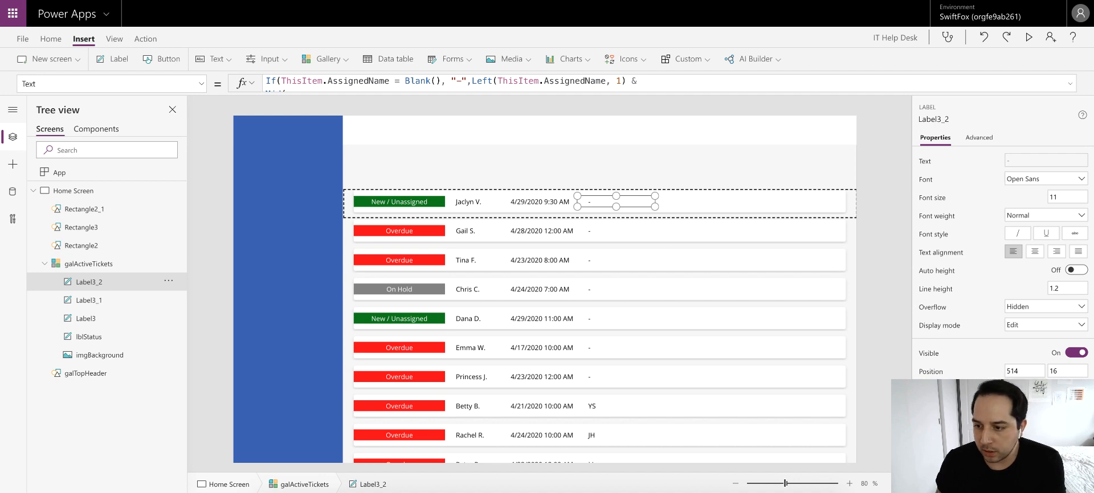
- Center the assignee initials label's text, narrow the label to a small box, and check the gallery rows in the app preview
left_click(1035, 252)
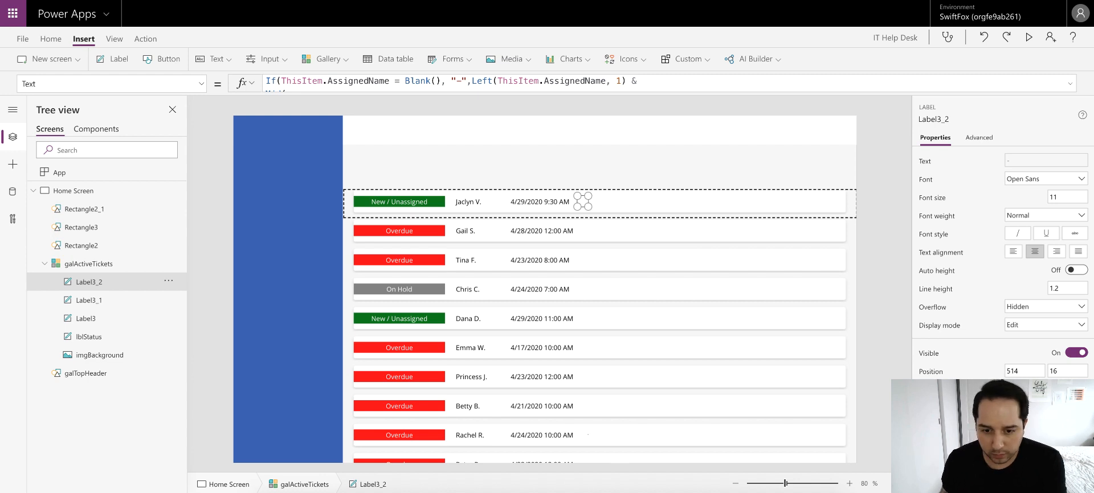
scroll(678, 353, "down", 1)
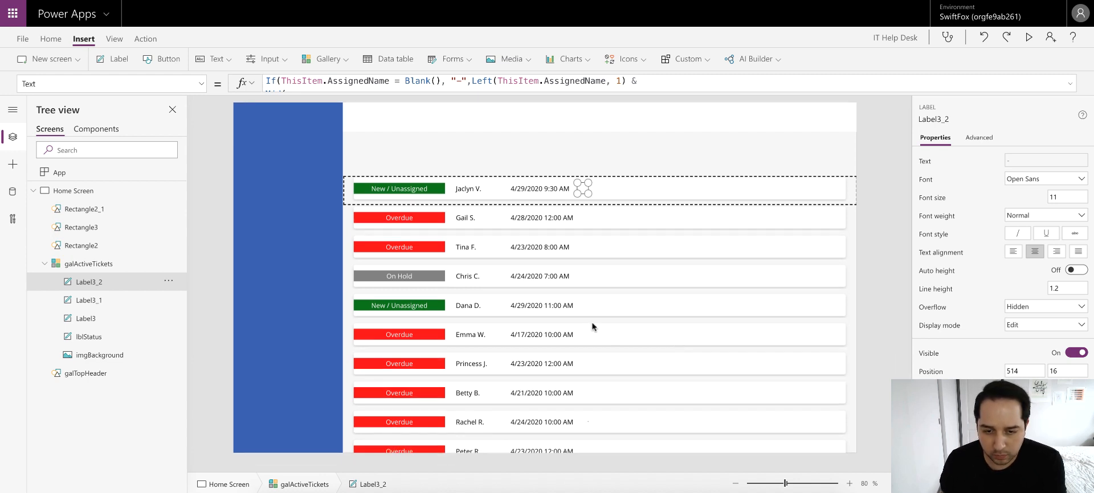
left_click(1029, 38)
scroll(704, 251, "down", 3)
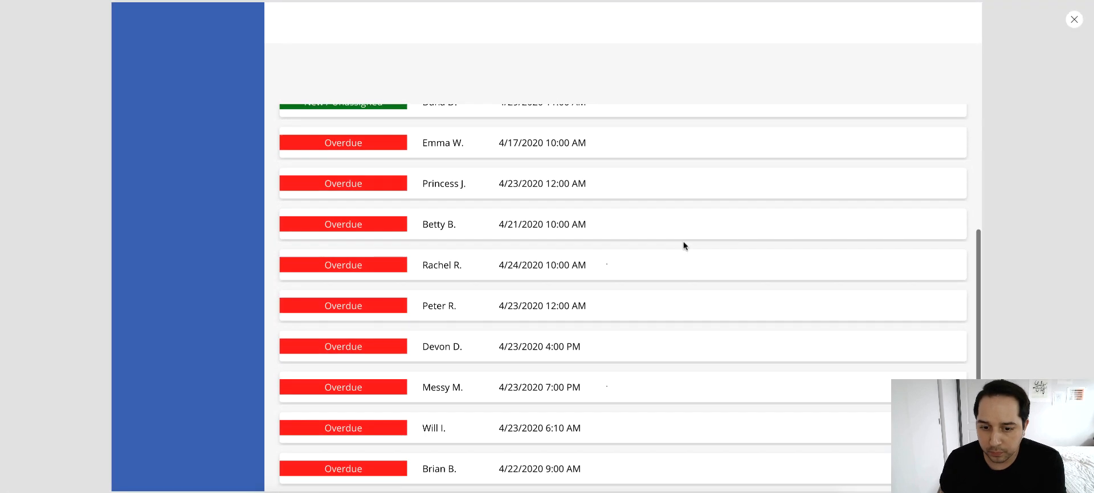
- Recheck the gallery rows in the app preview and shift the assignee initials label to X 543, Y 16
left_click(1074, 19)
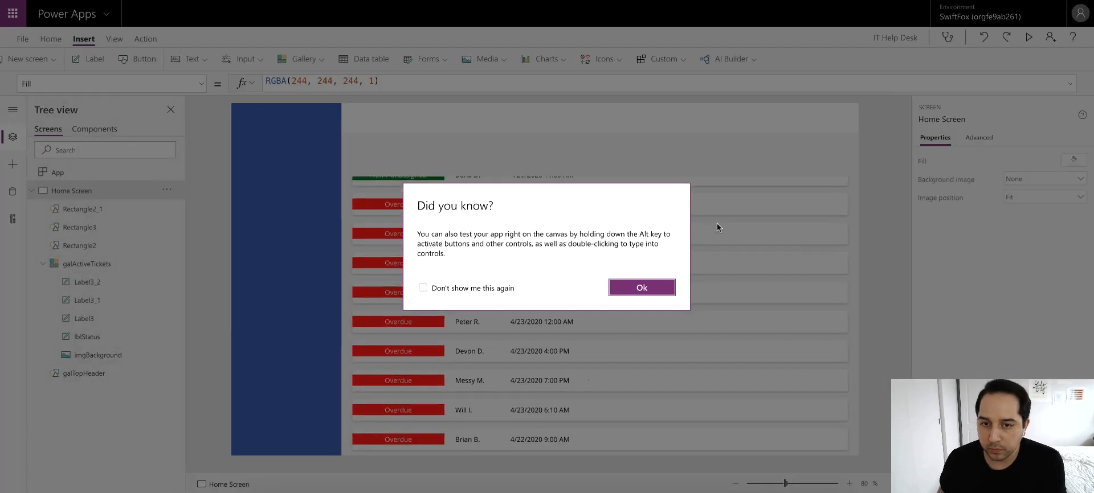
left_click(640, 284)
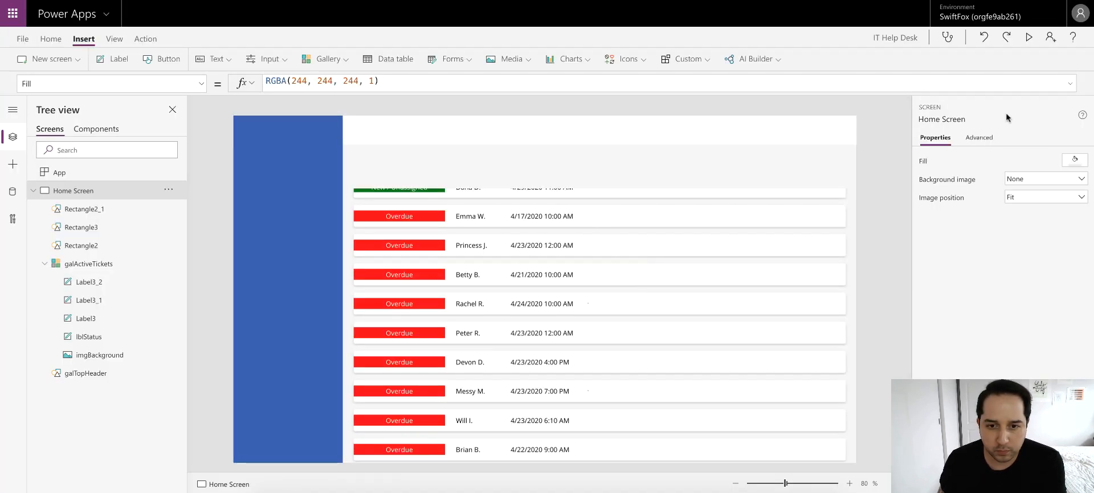
left_click(1029, 38)
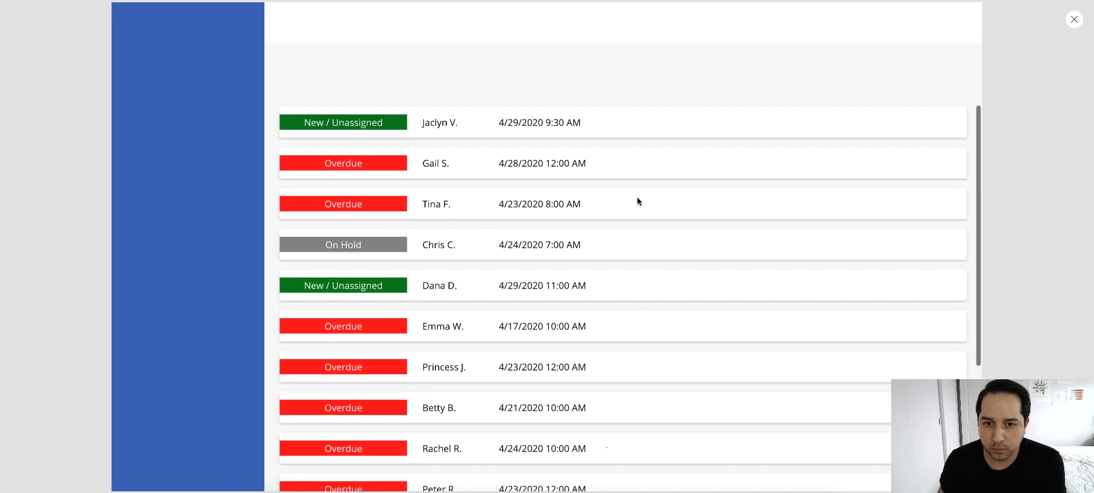
left_click(1074, 20)
left_click(638, 285)
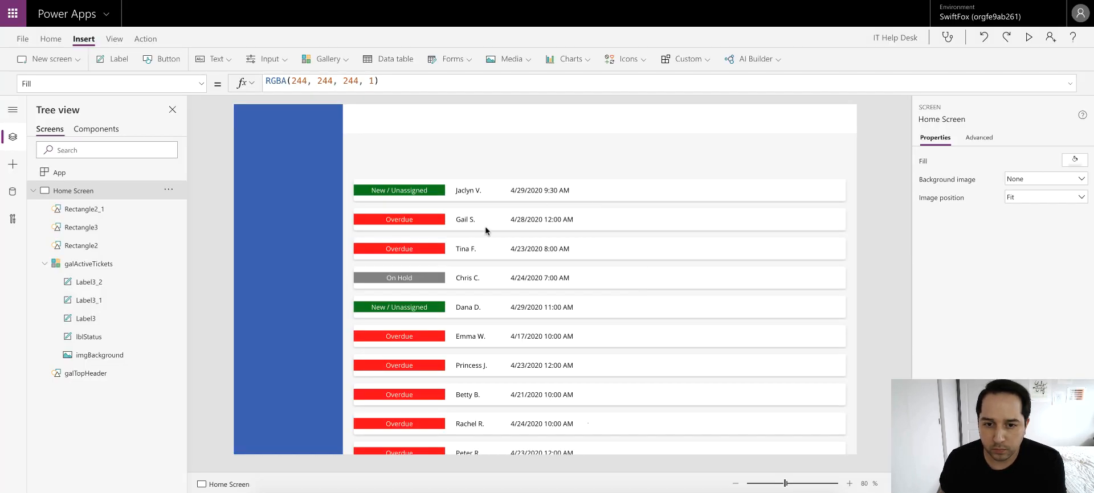
left_click(97, 282)
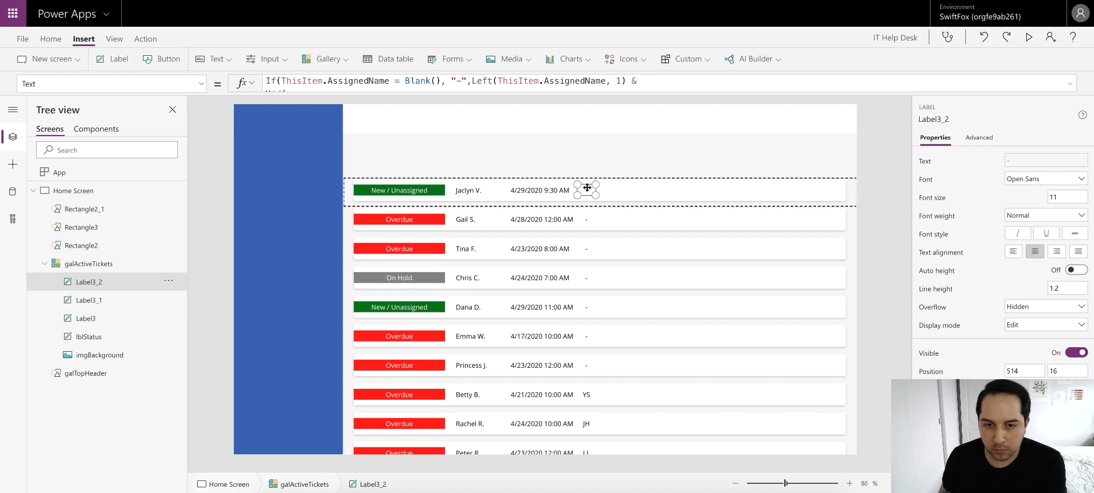
left_click_drag(584, 187, 596, 188)
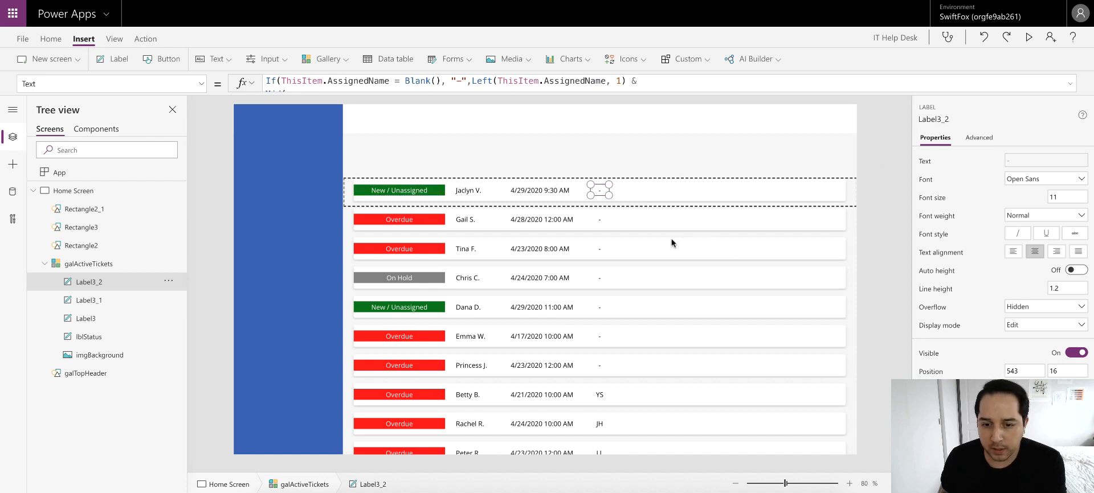
scroll(602, 256, "down", 1)
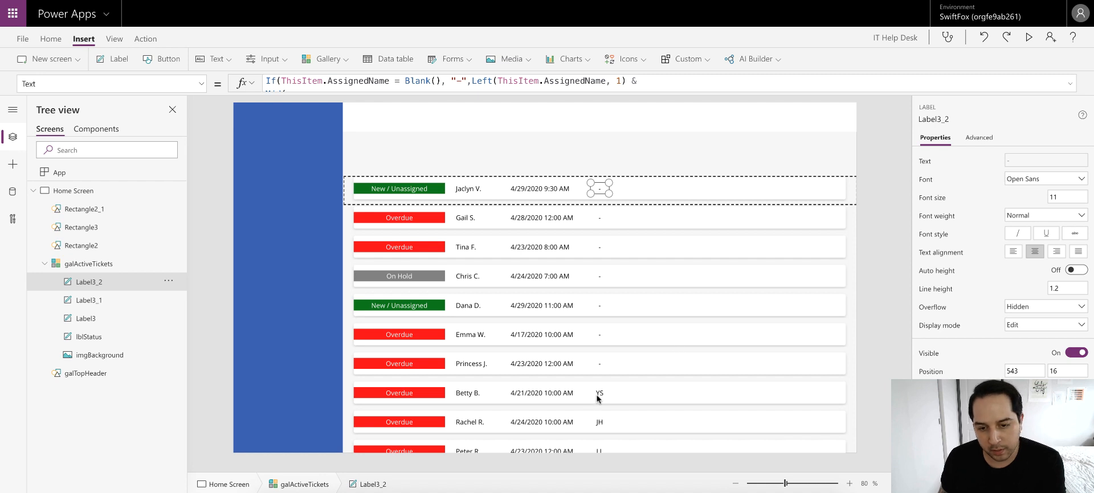
scroll(593, 373, "up", 1)
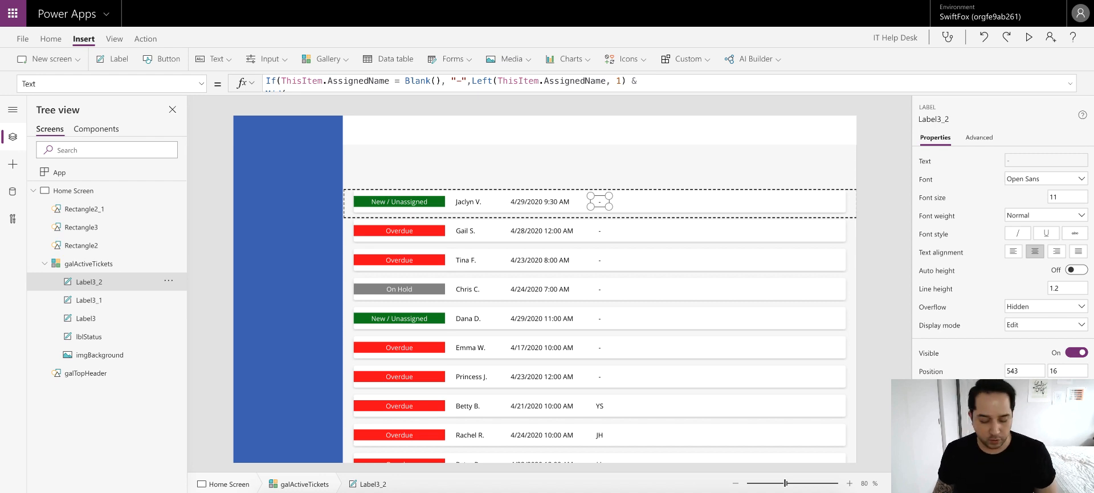
- Append a ClearCollect to the app's OnStart that fills colHelpTeam with three team member Name records, colored Blue, Purple and Pink
left_click(146, 188)
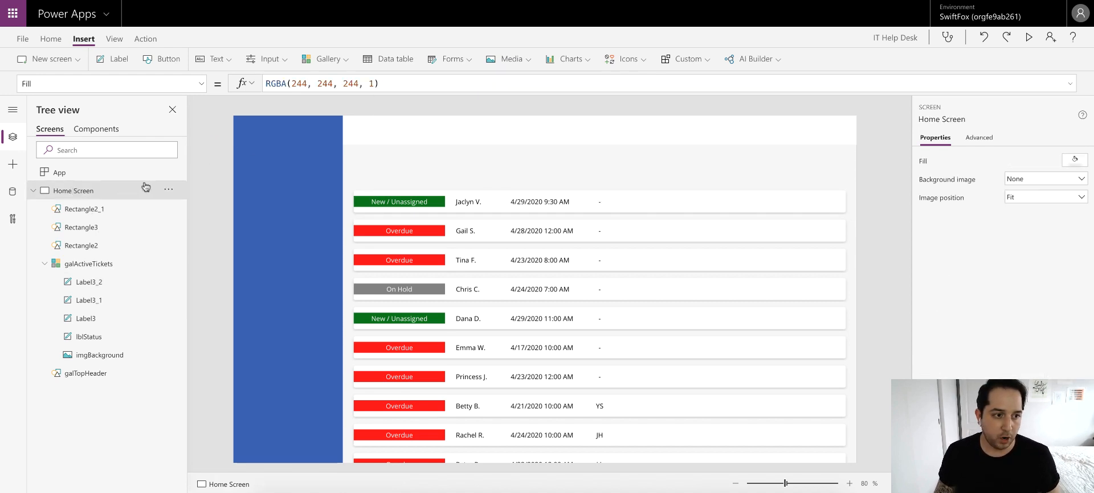
left_click(121, 172)
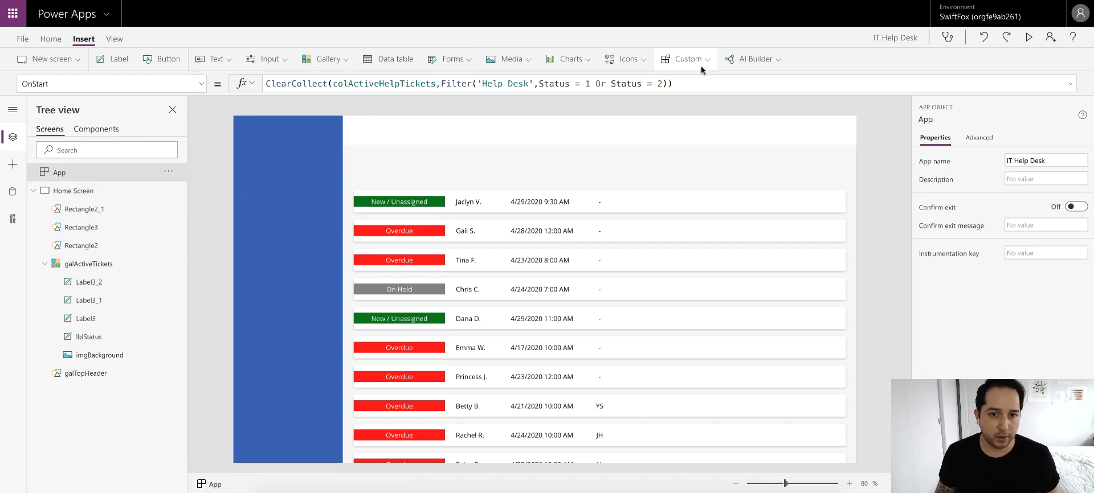
left_click(706, 82)
key("ctrl+v")
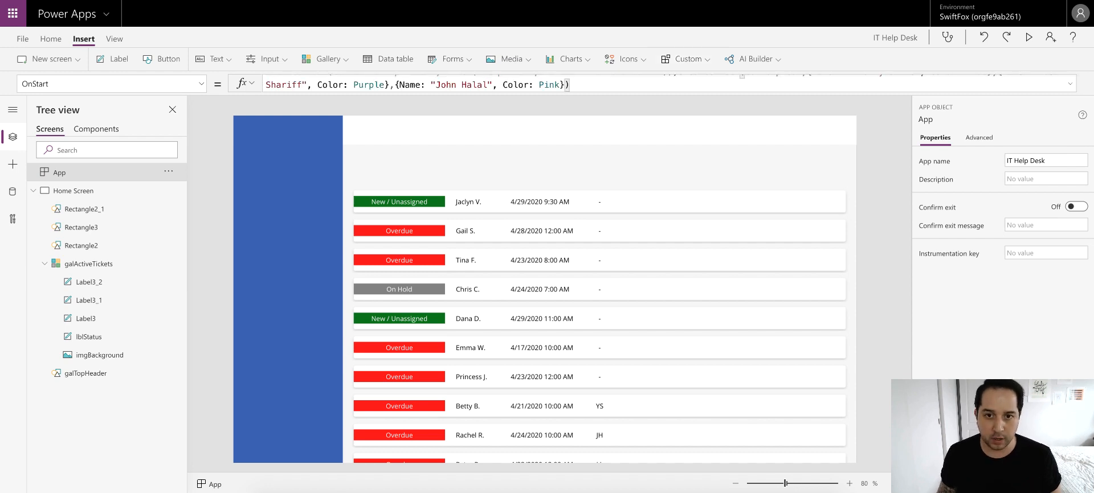
left_click(1069, 83)
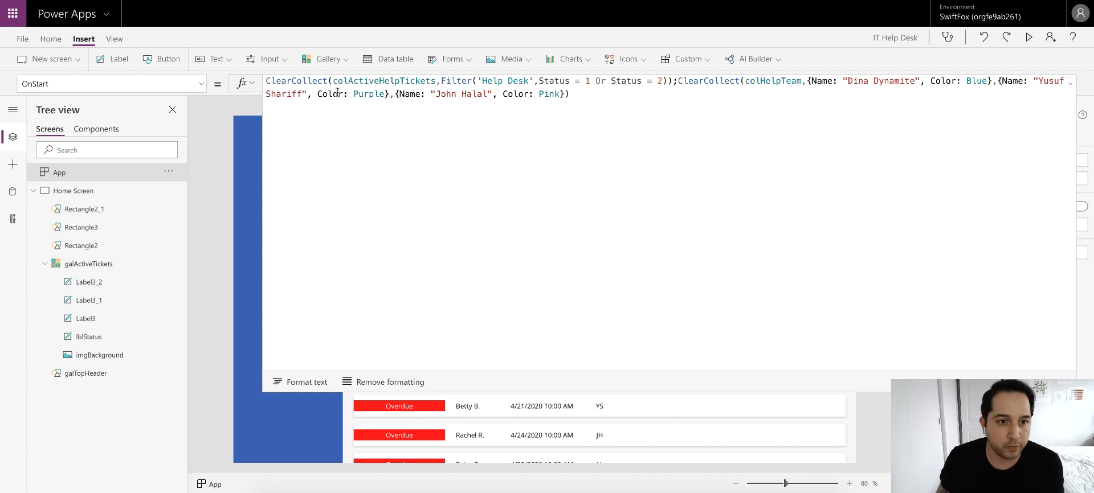
left_click(1070, 83)
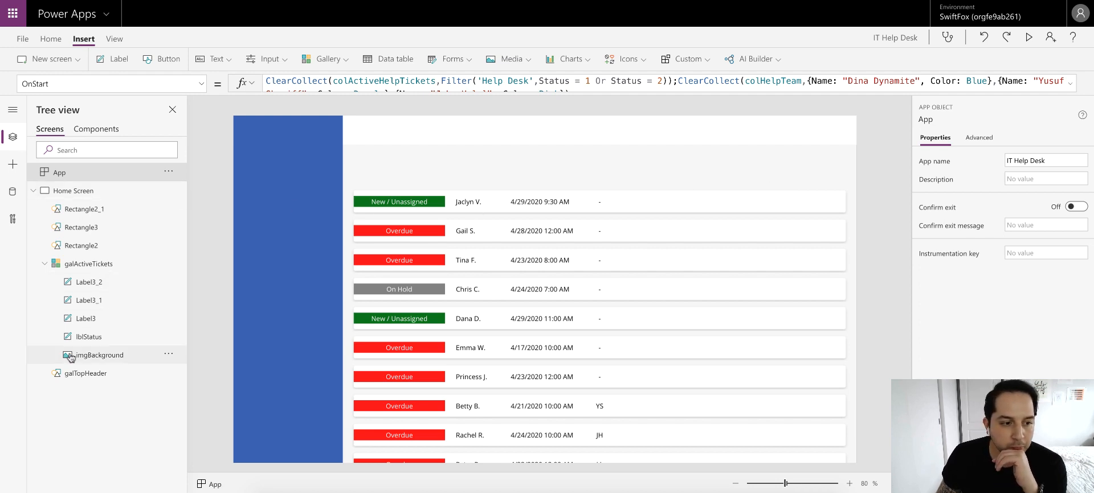
- Insert a circle shape into the galActiveTickets row template
left_click(88, 356)
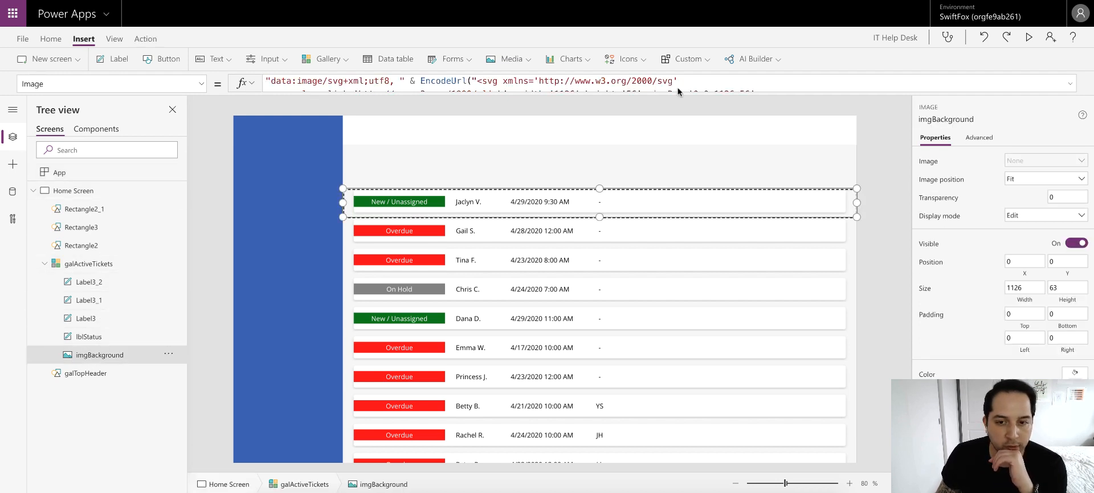
left_click(645, 62)
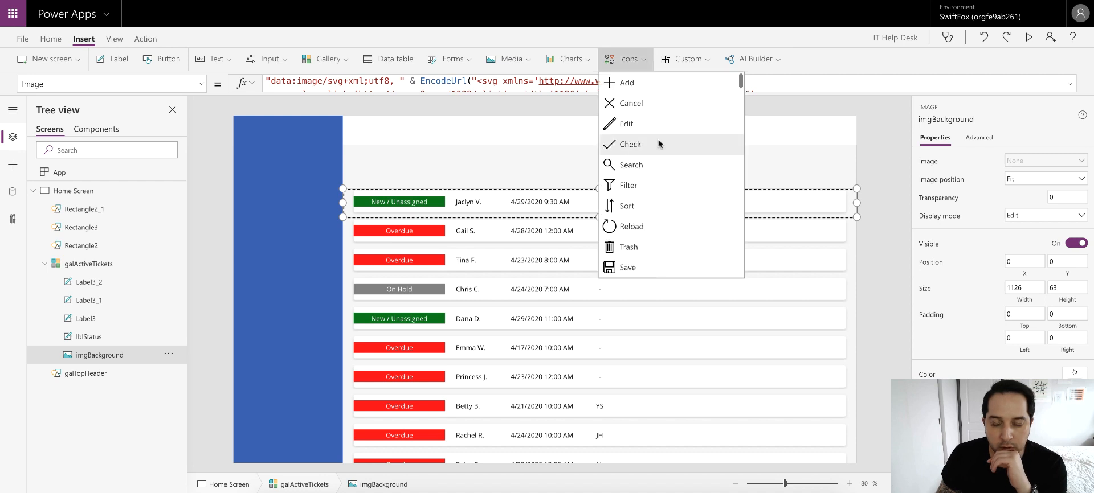
scroll(664, 144, "down", 3)
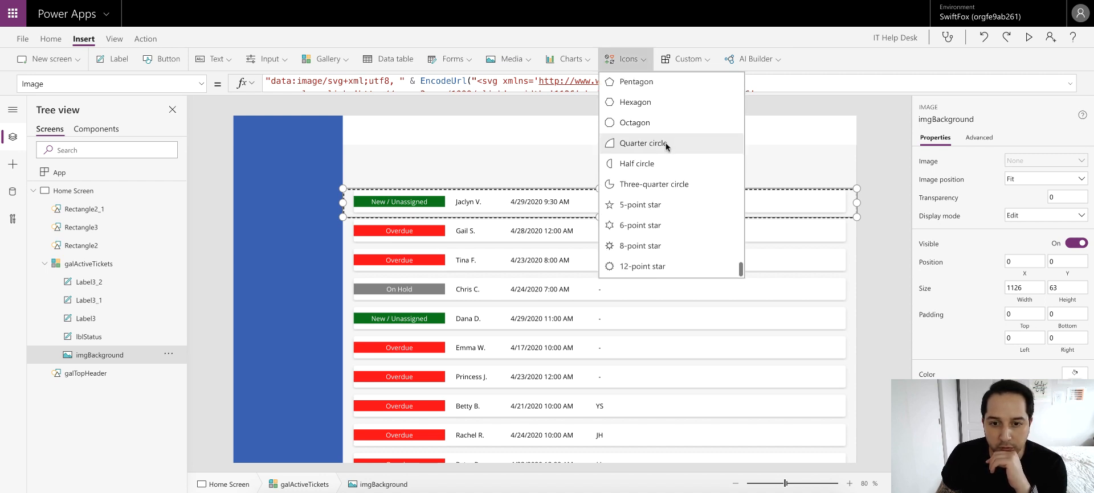
scroll(661, 143, "up", 2)
left_click(645, 137)
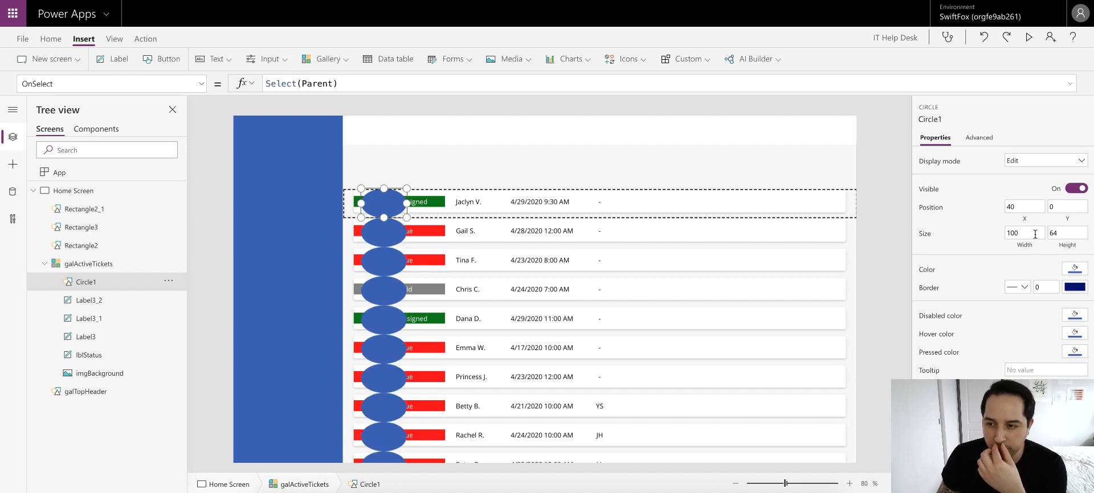
- Set the circle's width and height to 24 and place it over the assignee initials at X 551, Y 19
left_click(1054, 232)
left_click(1032, 234)
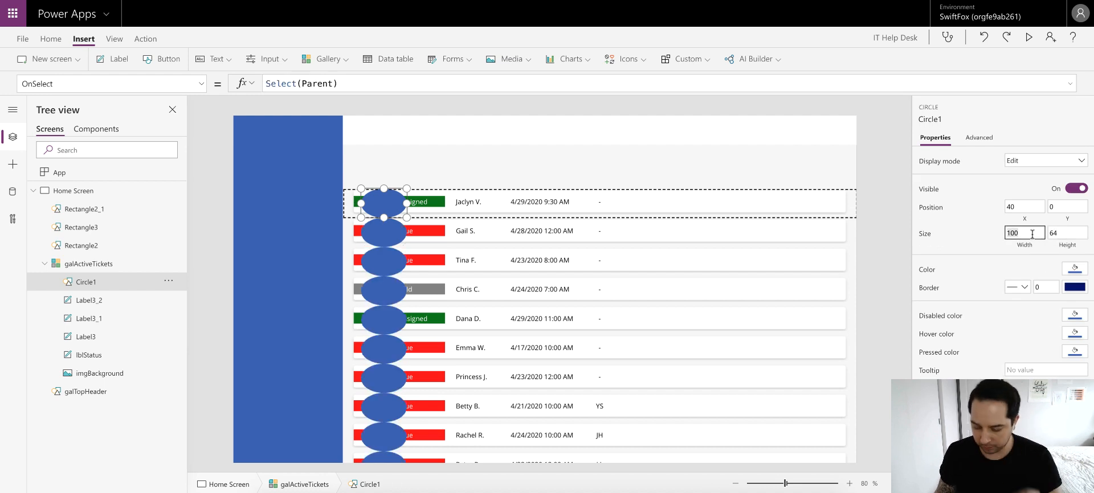
type("24")
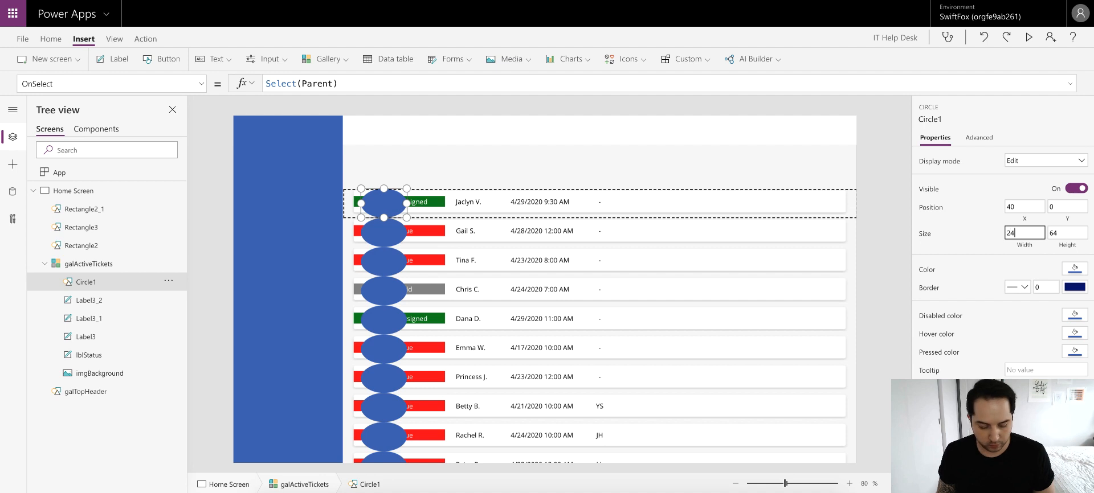
key("Tab")
type("24")
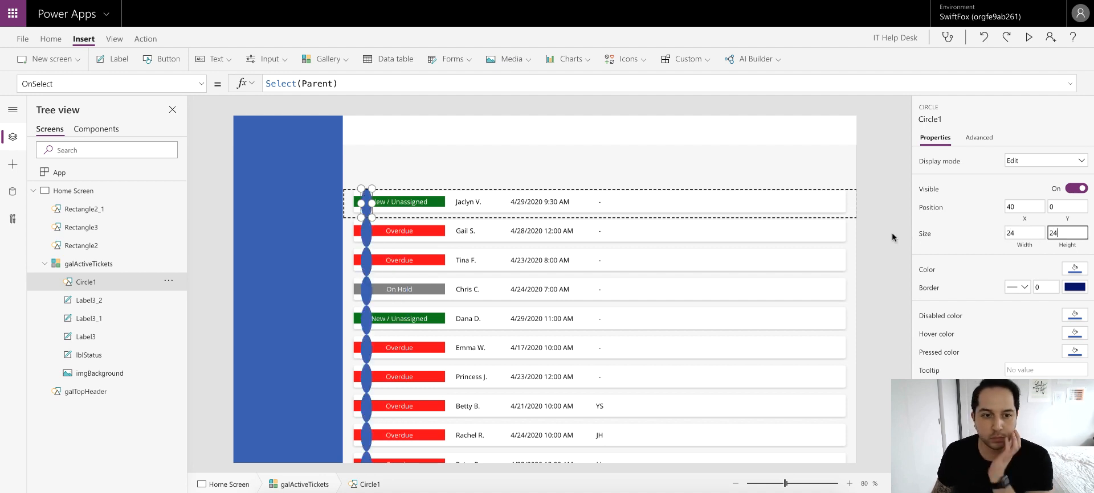
left_click(888, 199)
left_click_drag(365, 196, 603, 207)
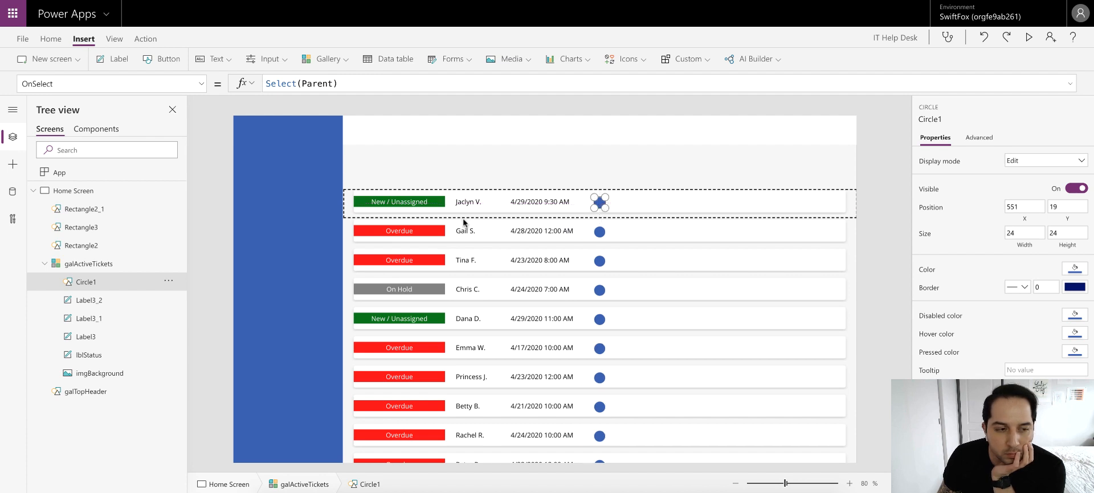
- Bring the assignee initials label to the front so that it sits above the circle
left_click(108, 302)
right_click(109, 304)
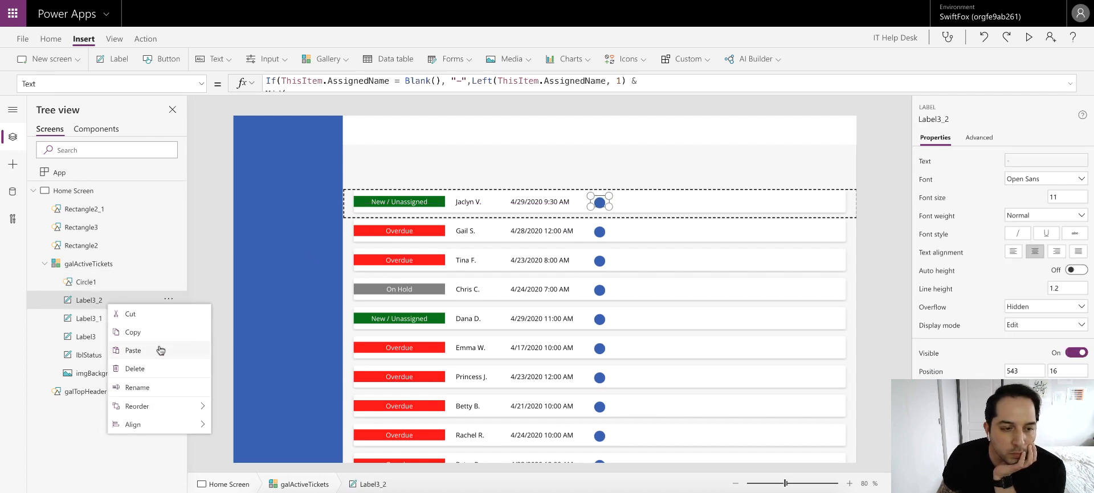
mouse_move(147, 408)
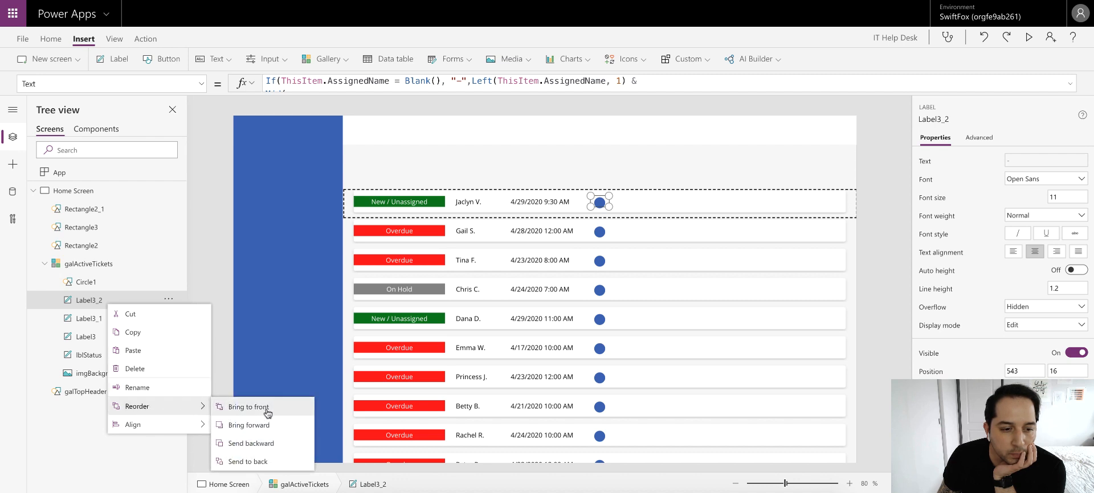
left_click(225, 406)
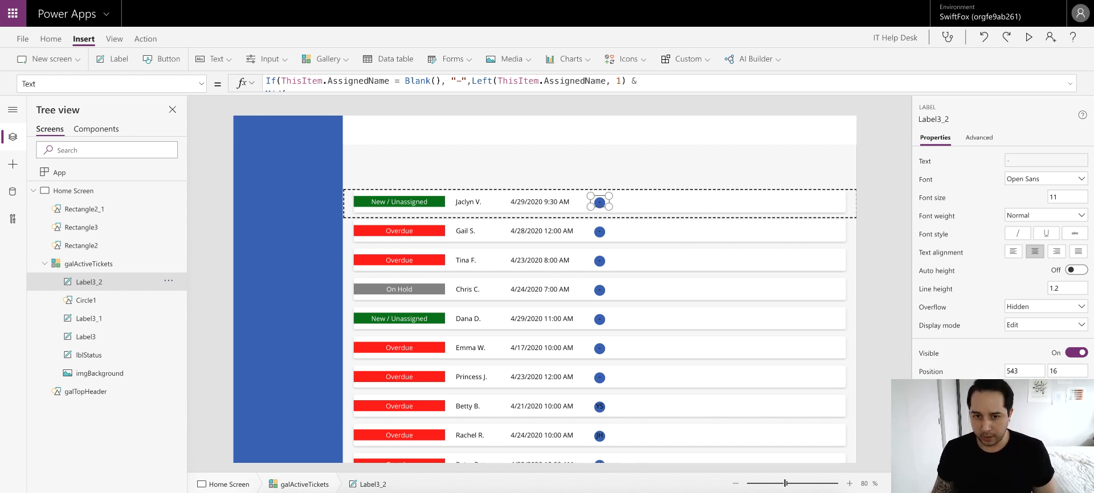
- Enlarge the circle to 32 by 32 and center it behind the initials at X 547, Y 12
left_click(86, 300)
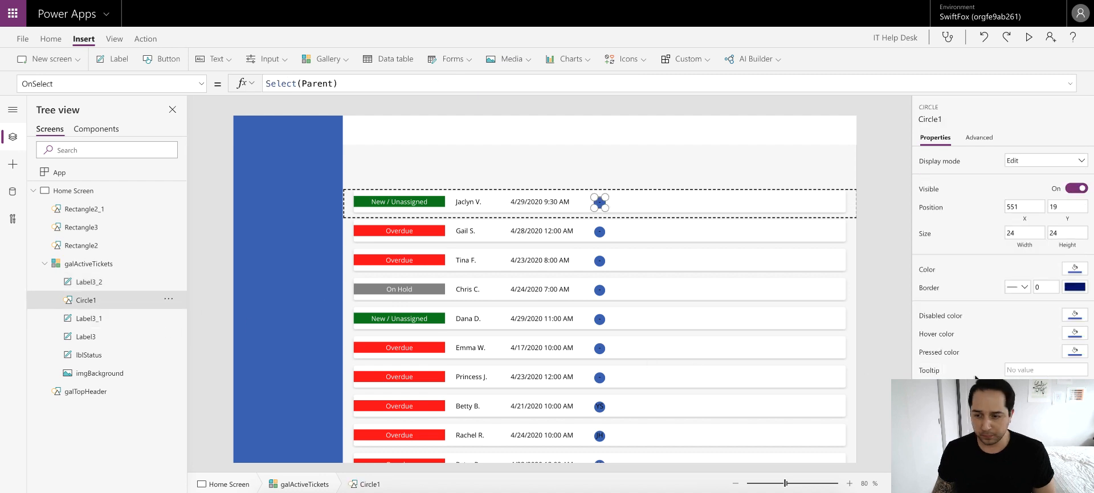
left_click(1016, 231)
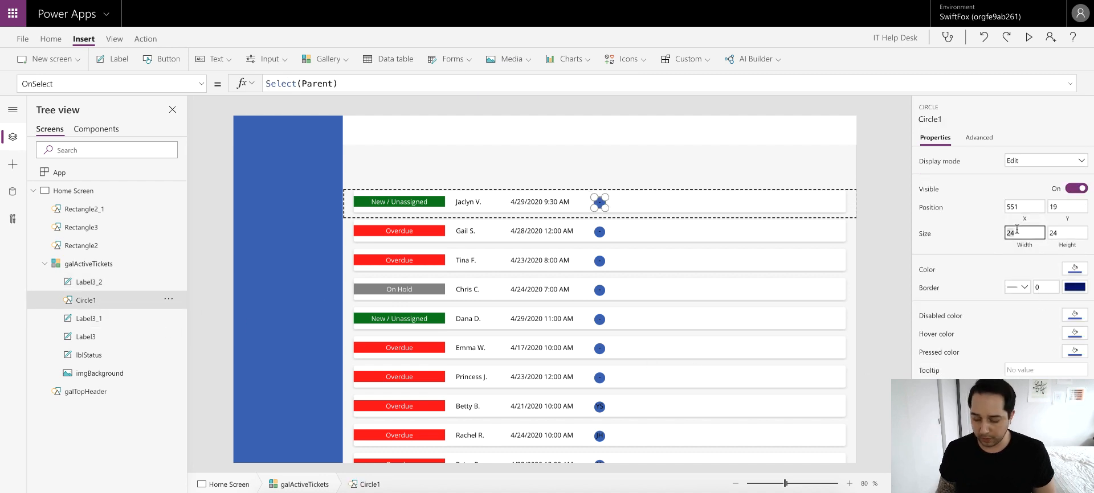
type("32")
key("Tab")
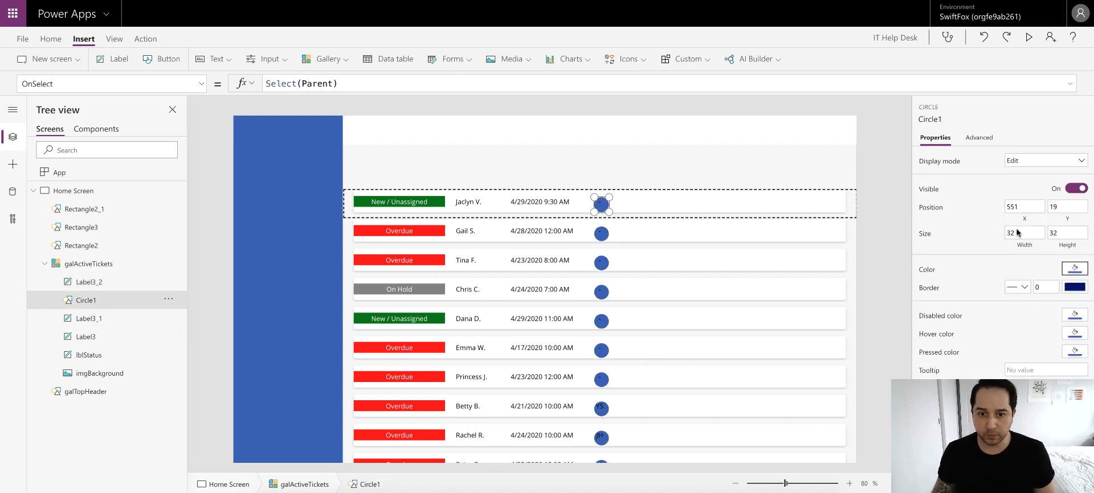
left_click(601, 205)
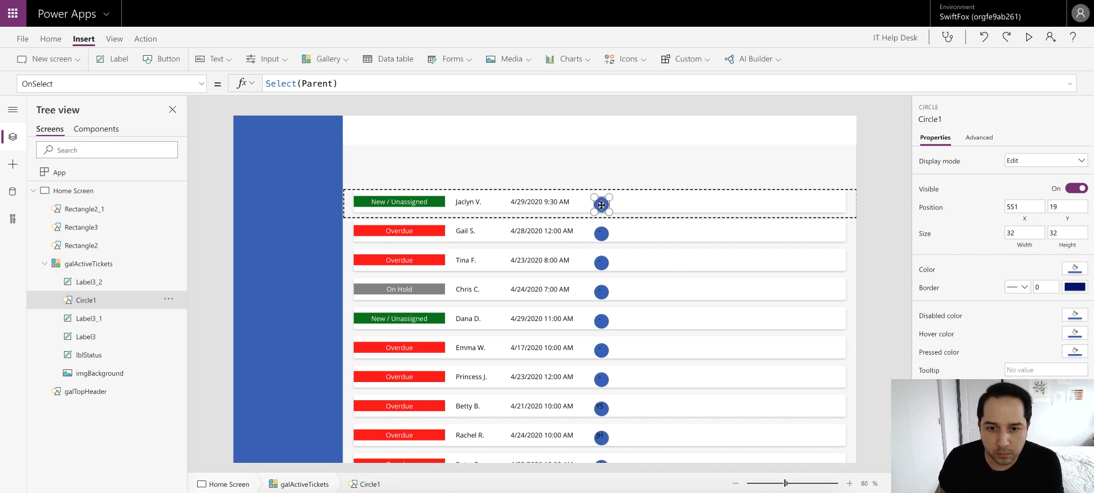
left_click_drag(601, 205, 600, 202)
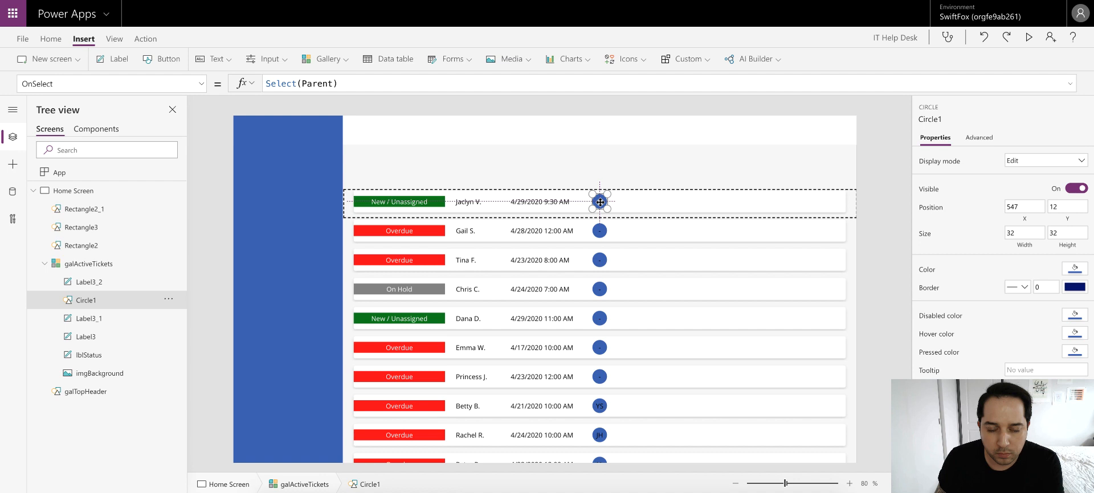
left_click_drag(600, 202, 599, 202)
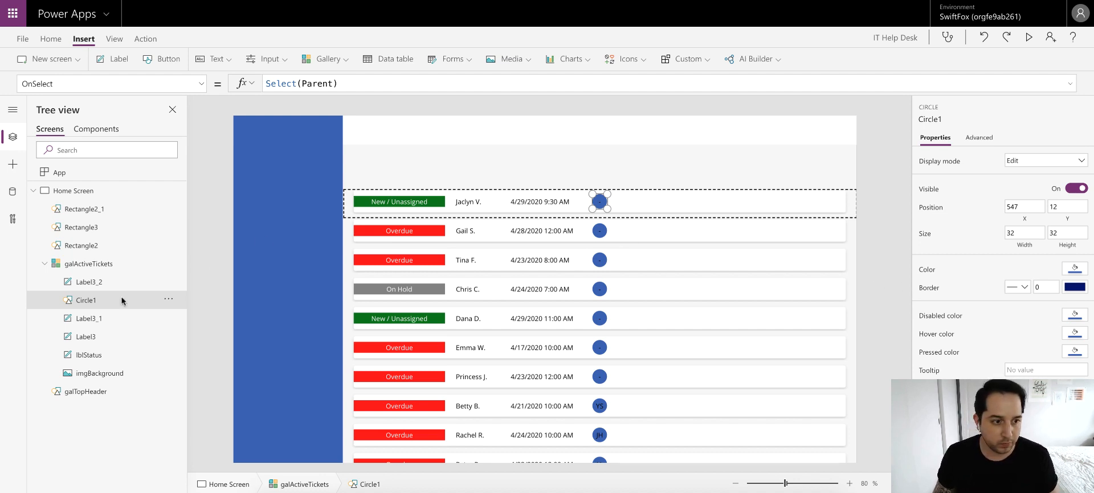
- Set the circle's Fill to If(ThisItem.AssignedName = Blank(),White,LookUp(colHelpTeam,Name = ThisItem.AssignedName,Color))
left_click(204, 85)
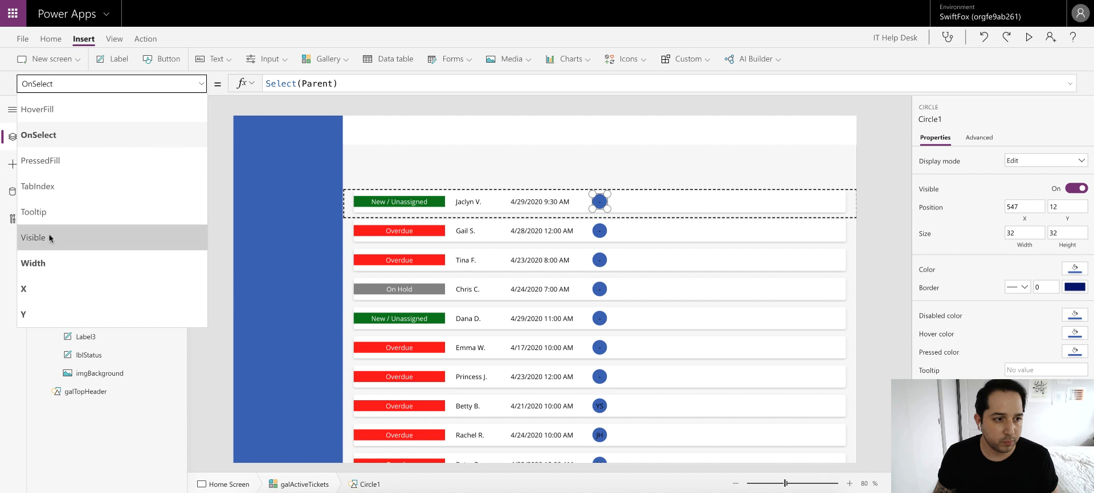
scroll(50, 175, "up", 3)
left_click(50, 186)
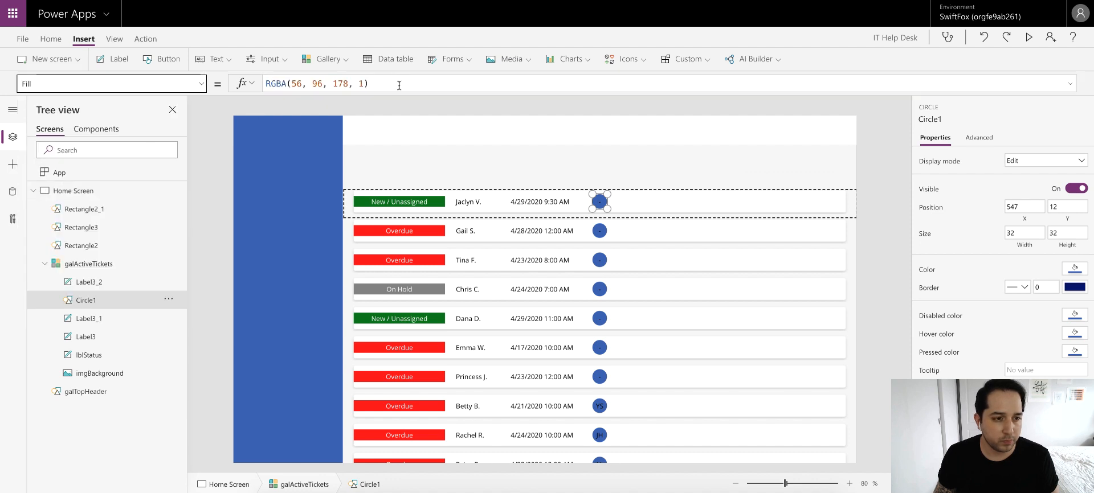
left_click(420, 84)
key("ctrl+a")
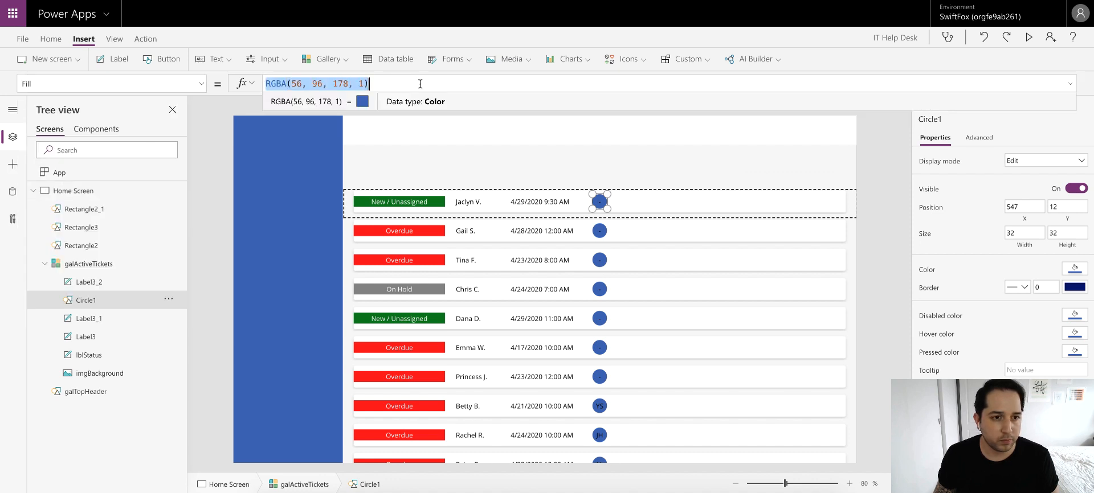
type("If(ThisItem.AssignedName = Blank(),White,LookUp(colHelpTeam,Name = ThisItem.AssignedName,Color))")
left_click(1070, 83)
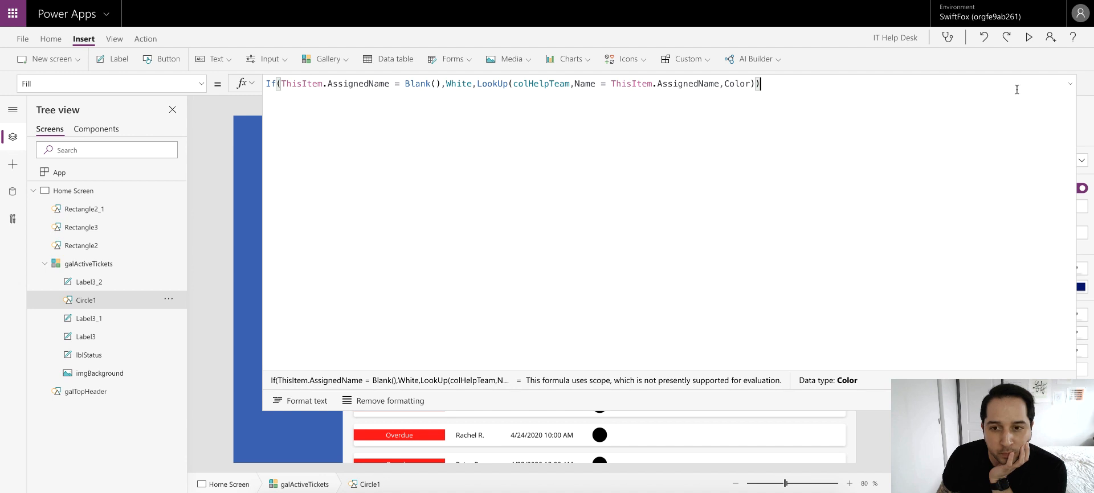
left_click(1071, 84)
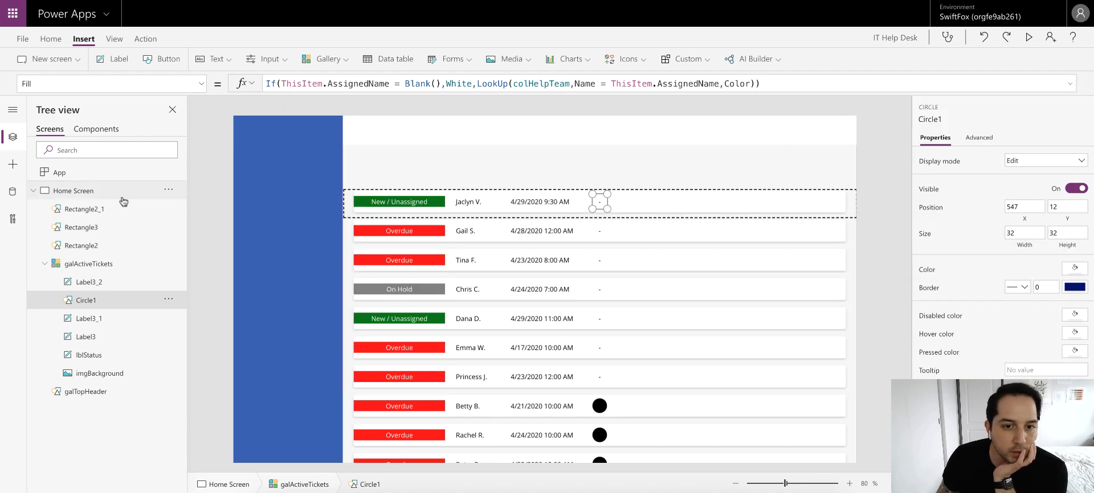
- Review the app's OnStart formula, the status label's Text formula and the circle's Fill formula
left_click(106, 172)
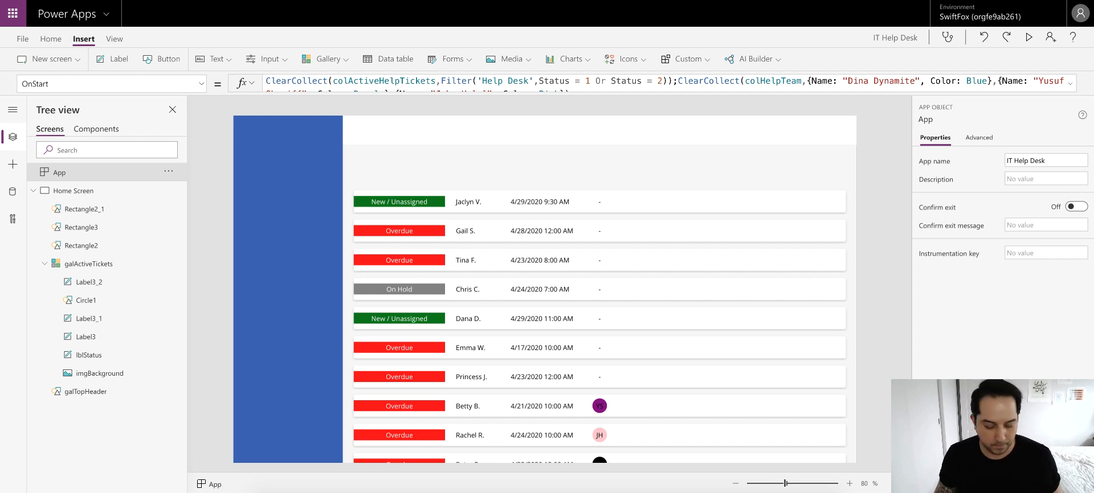
left_click(100, 356)
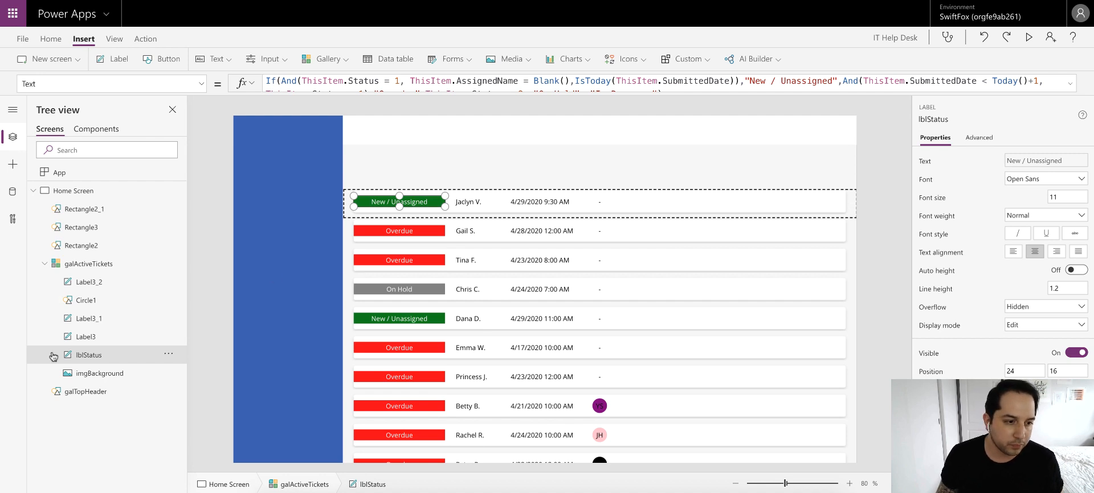
left_click(86, 300)
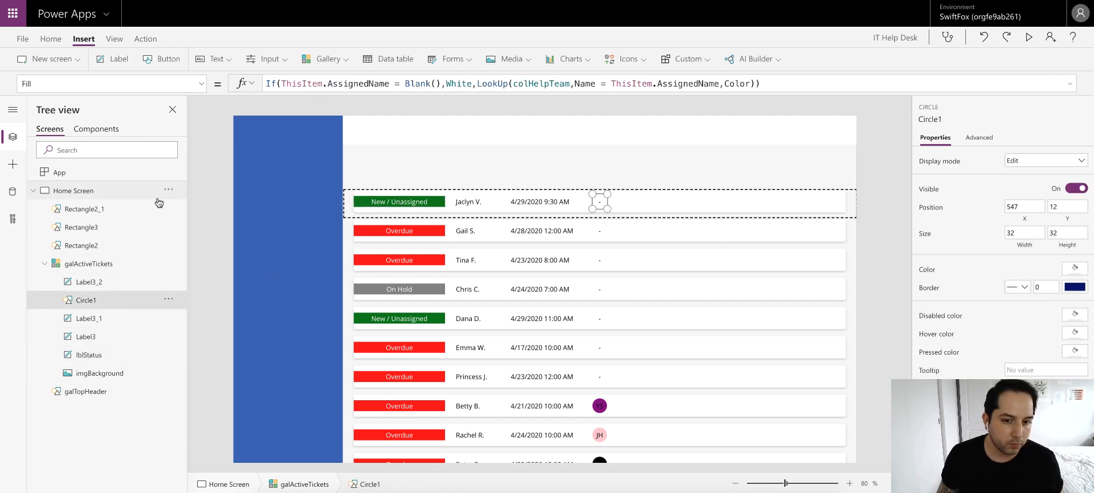
left_click(202, 85)
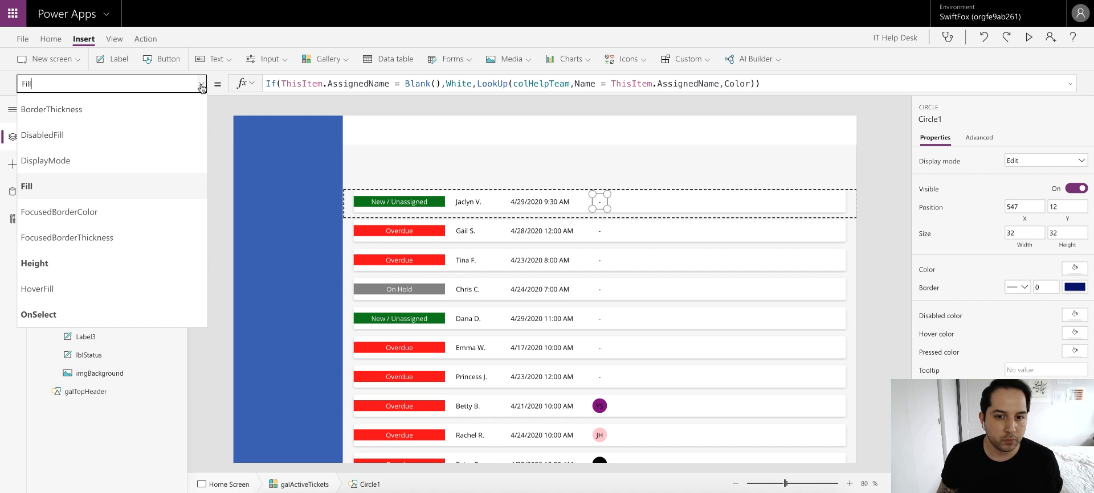
left_click(215, 187)
- Set the assignee initials label's Color to If(ThisItem.AssignedName = Blank(),Black,White)
left_click(105, 283)
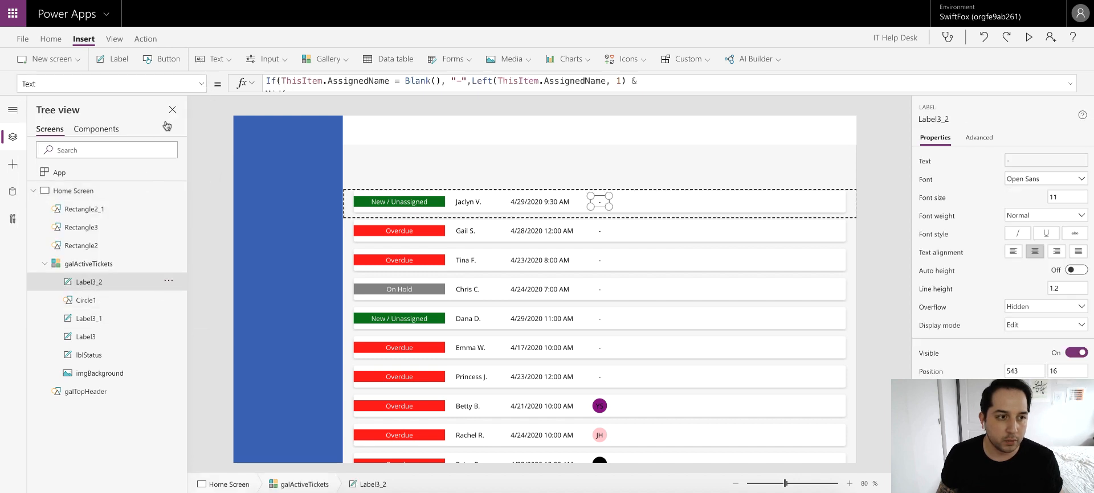
left_click(201, 84)
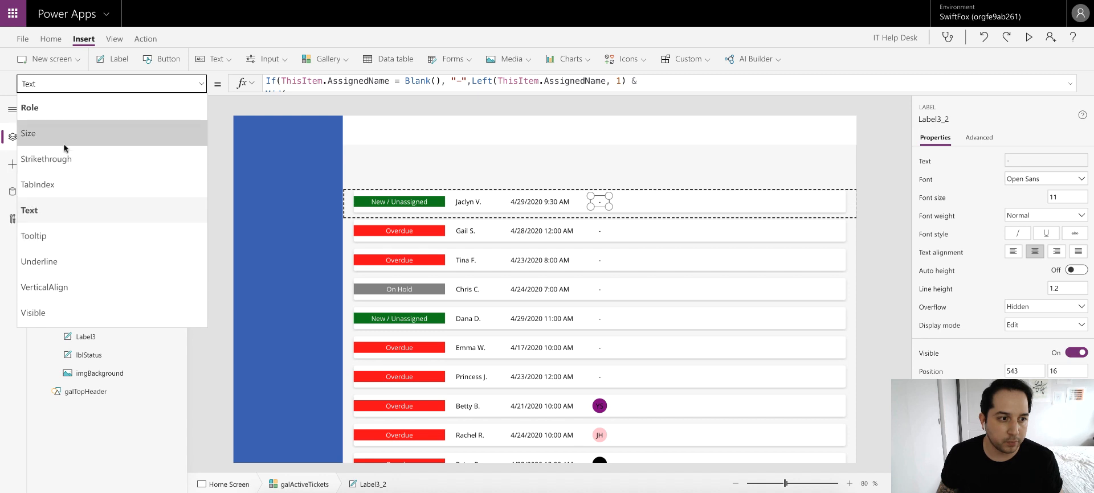
scroll(63, 148, "up", 6)
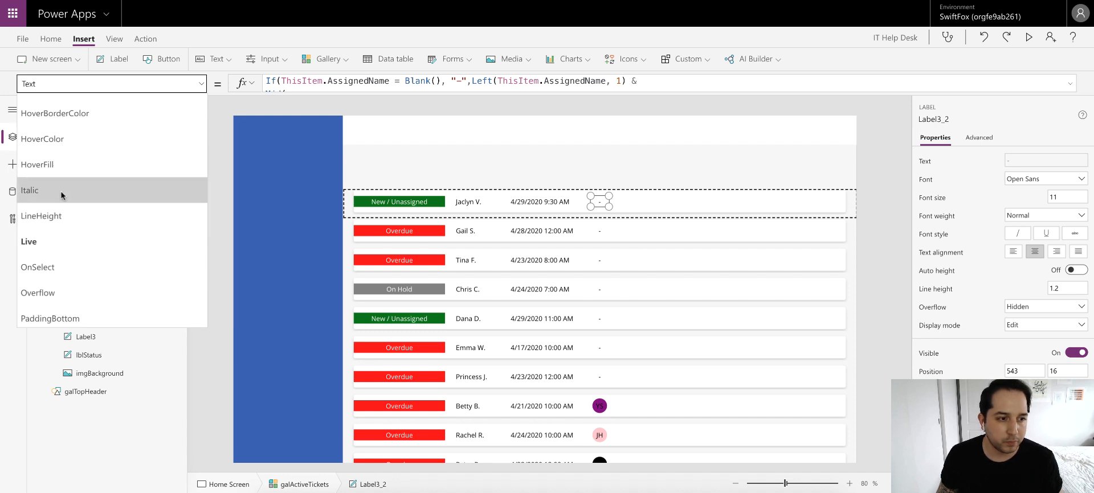
scroll(62, 196, "up", 5)
left_click(60, 203)
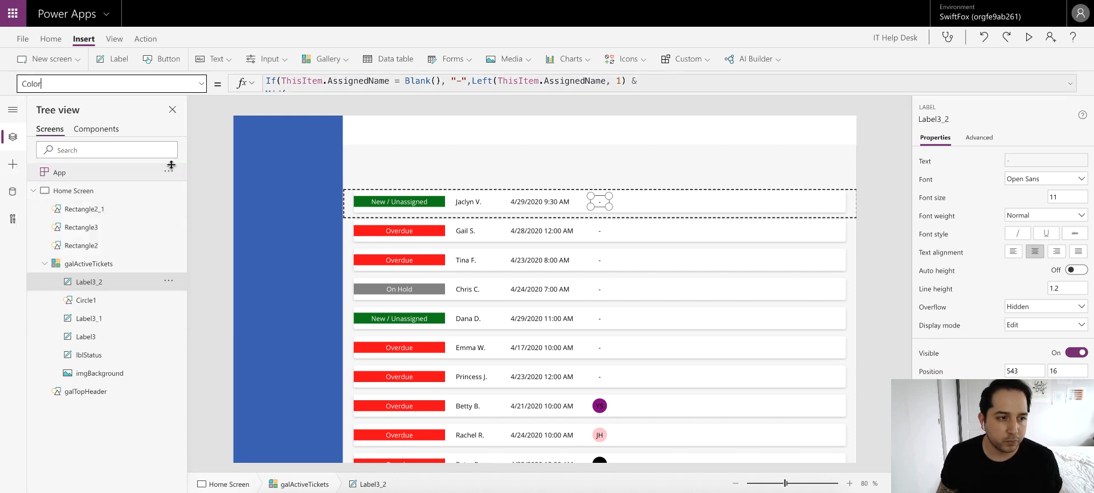
left_click(458, 83)
key("ctrl+a")
type("If(ThisItem.AssignedName = Blank(),Black,White)")
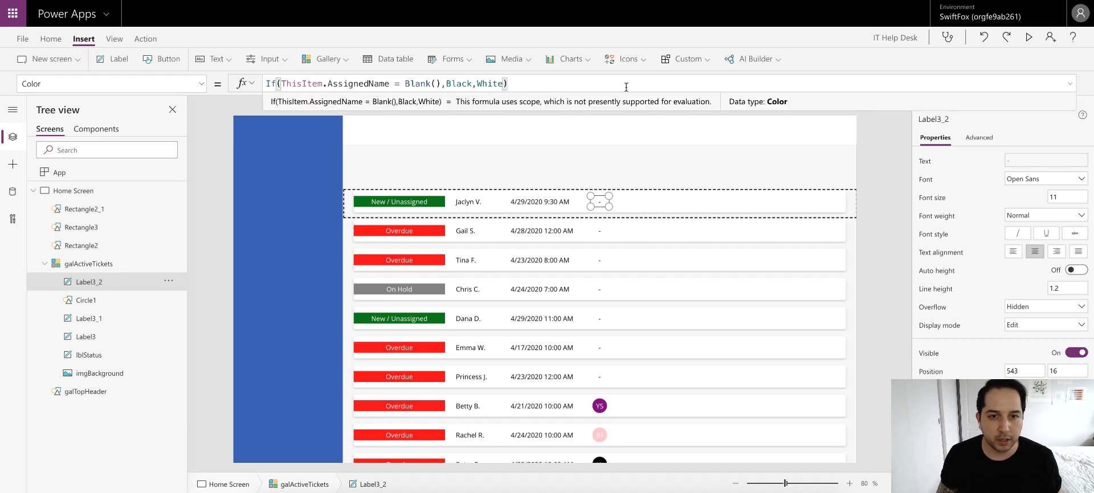
left_click(882, 210)
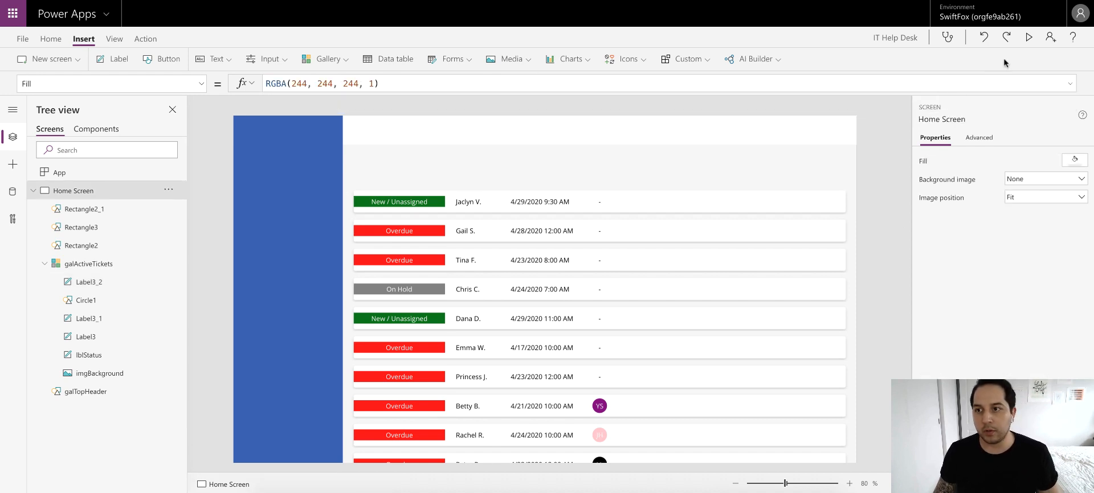
- Preview the app and check the assignee initials and circle colors through the whole ticket list, then return to editing
left_click(1028, 38)
scroll(772, 184, "down", 3)
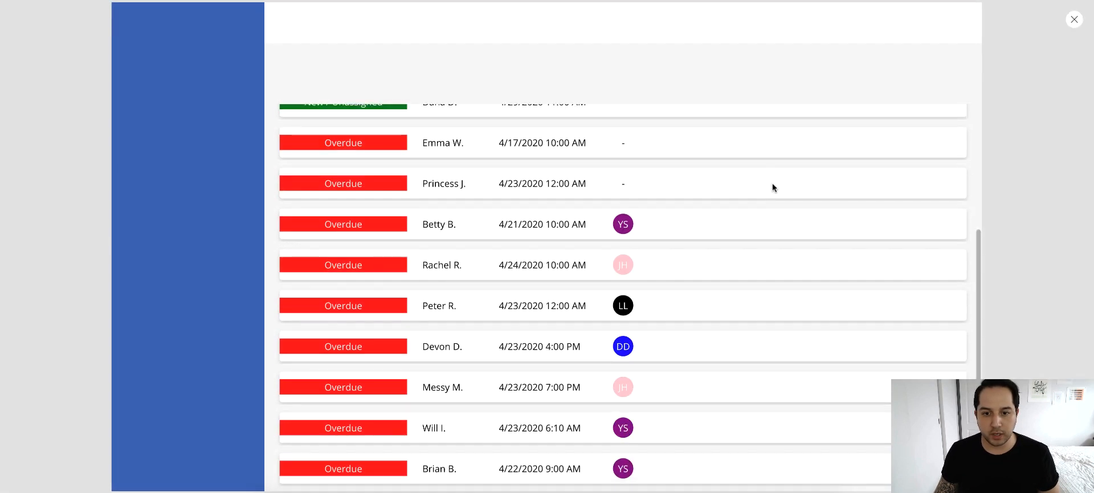
scroll(772, 183, "up", 3)
scroll(773, 183, "down", 3)
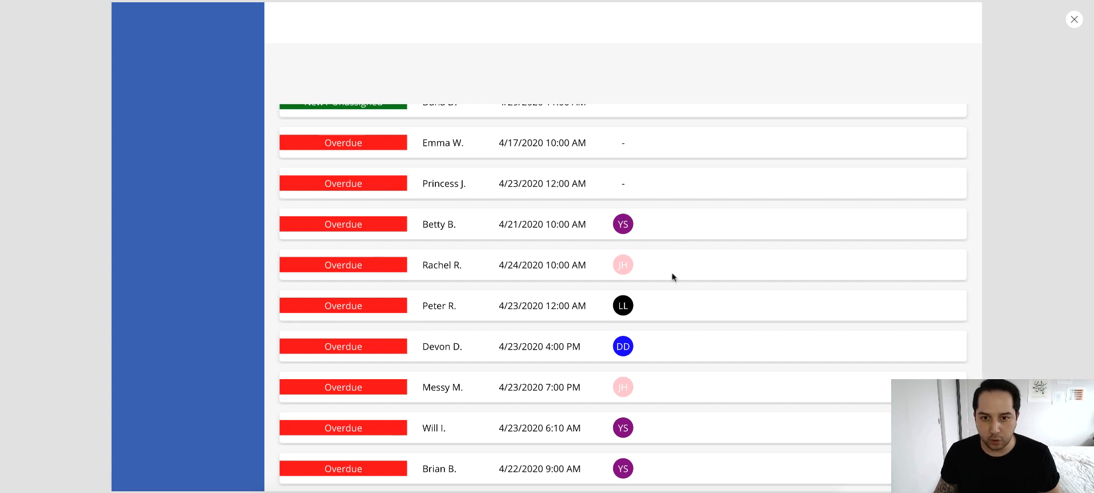
scroll(691, 334, "up", 3)
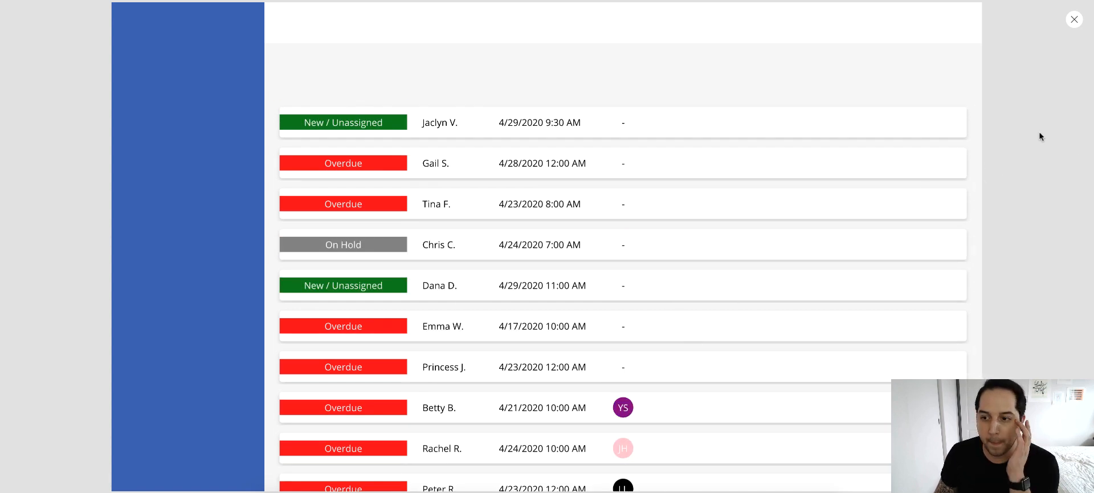
left_click(1075, 20)
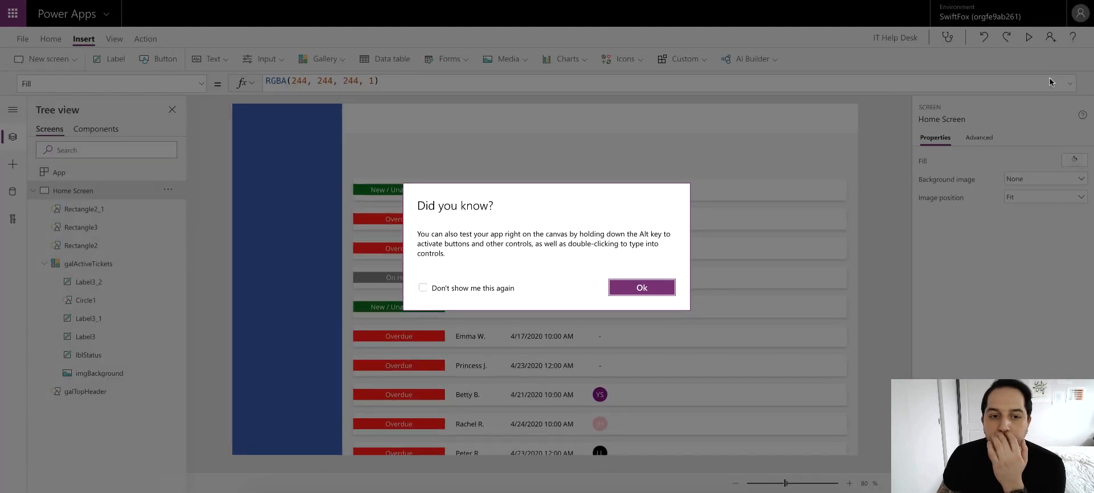
left_click(655, 289)
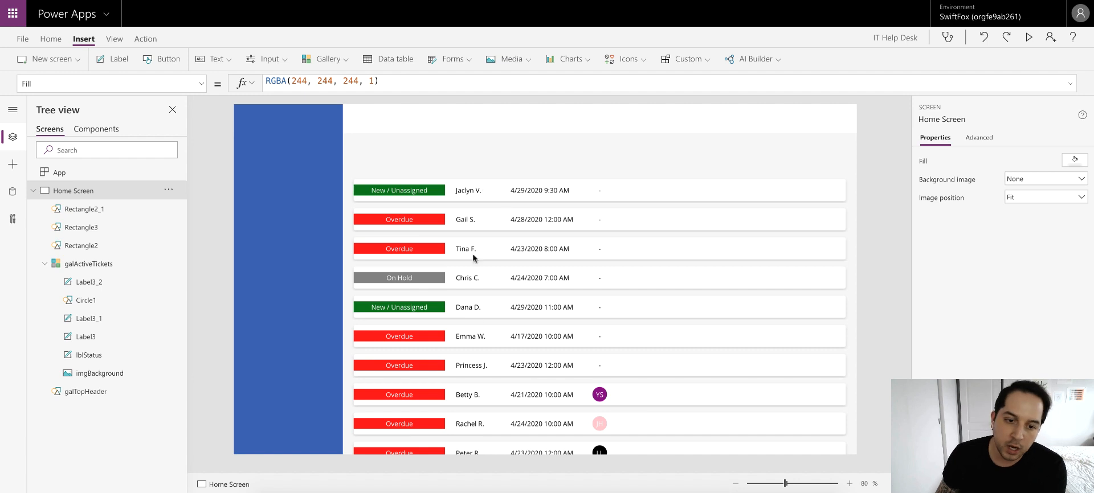
scroll(482, 389, "down", 1)
scroll(481, 390, "up", 2)
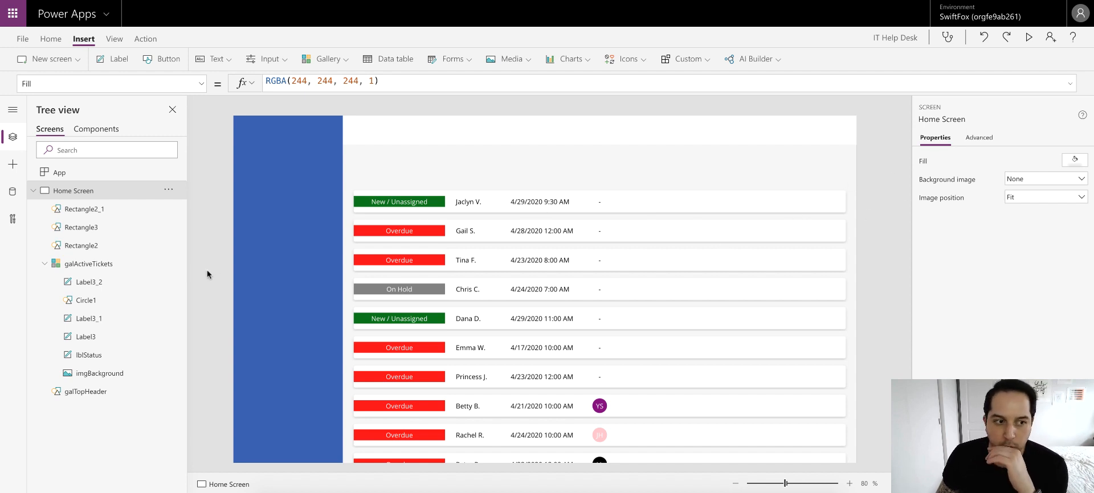
left_click(88, 282)
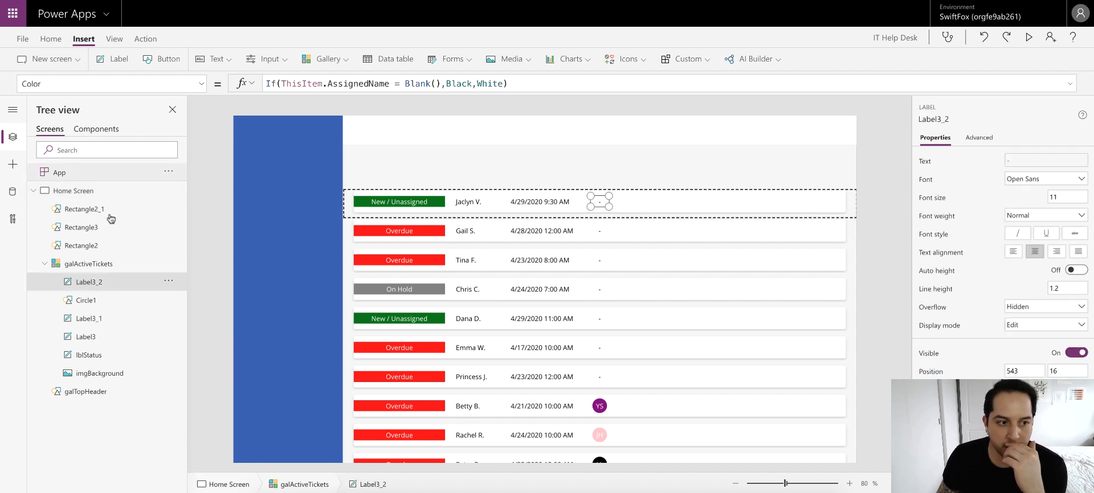
left_click(196, 85)
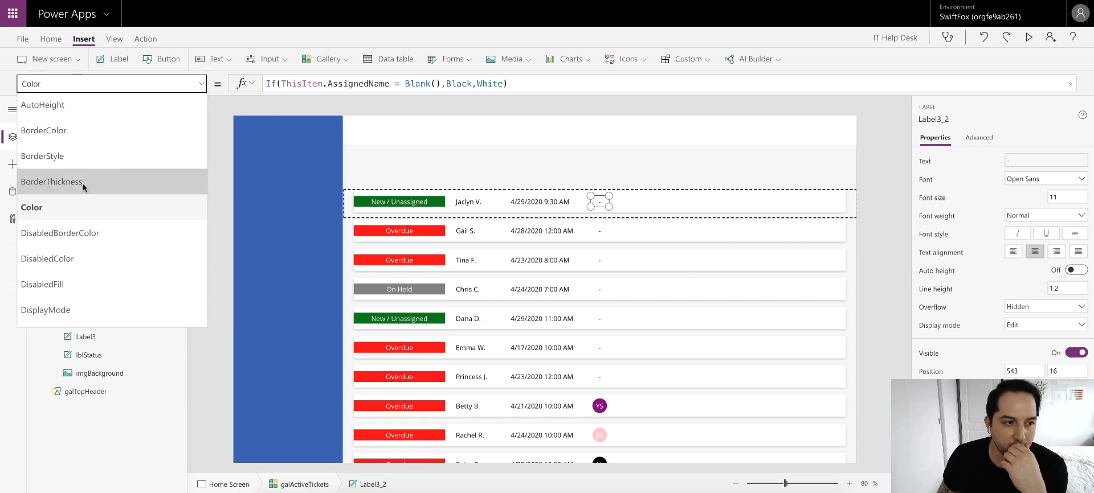
scroll(82, 181, "down", 10)
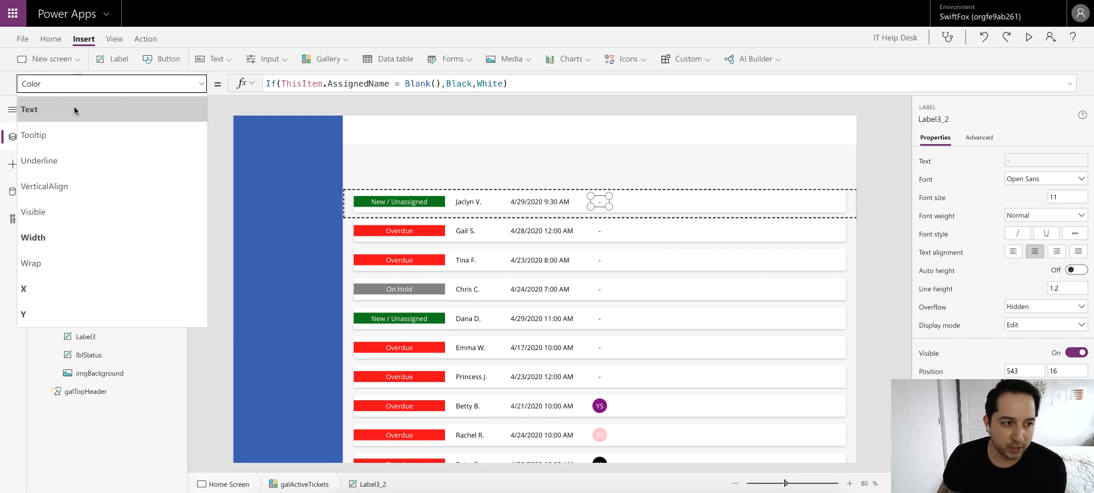
- Duplicate the submitted date label in the ticket row and place the copy beside the assignee initials at X 602, Y 16
left_click(562, 202)
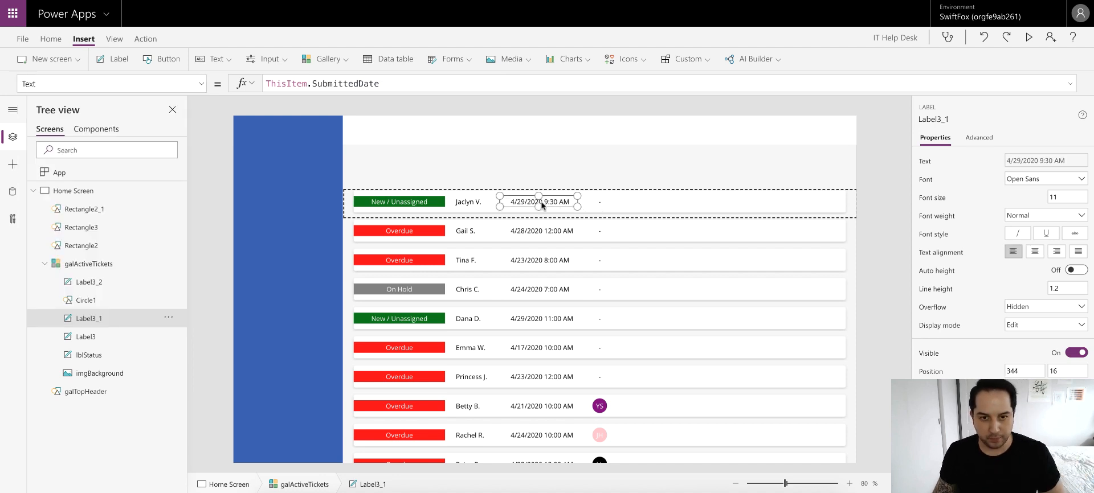
key("ctrl+c")
key("ctrl+v")
left_click_drag(395, 212, 668, 200)
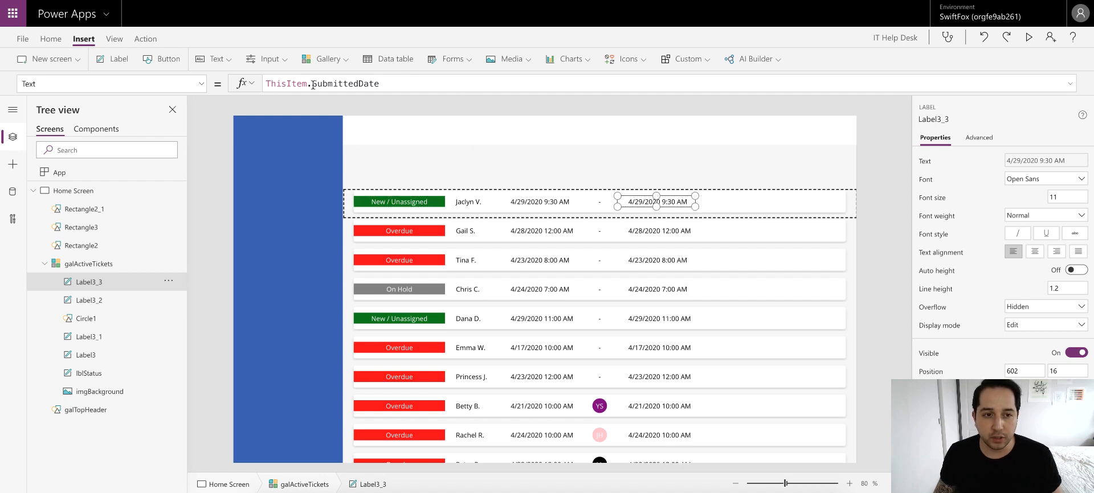
- Set the copied label's Text to ThisItem.Title
left_click_drag(311, 84, 459, 85)
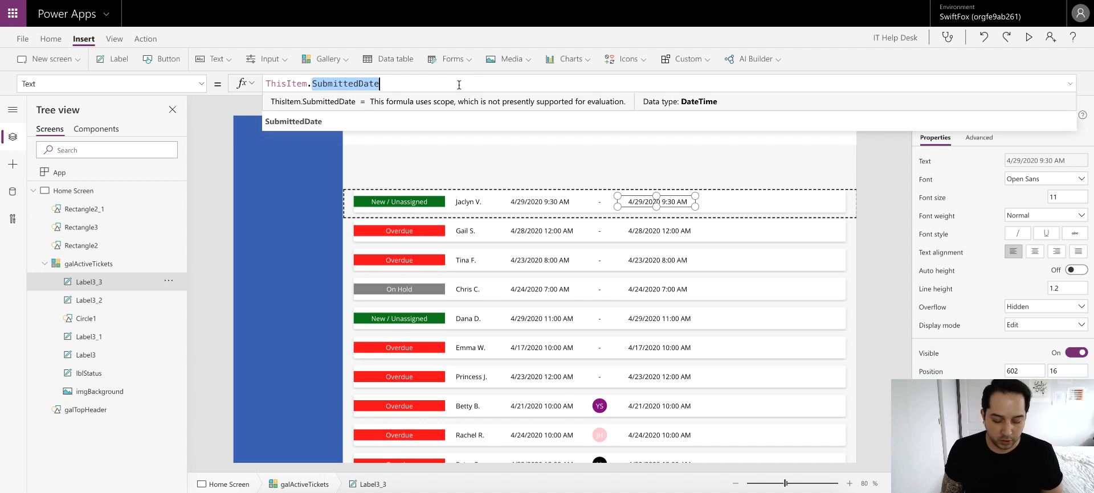
key("BackSpace")
type("Sub")
key("BackSpace")
key("BackSpace")
key("BackSpace")
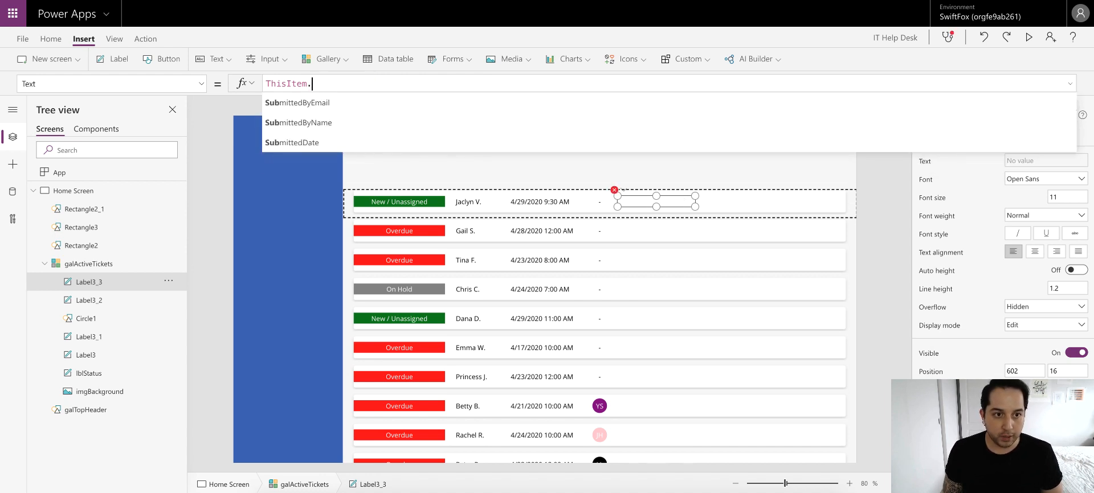
type("Title")
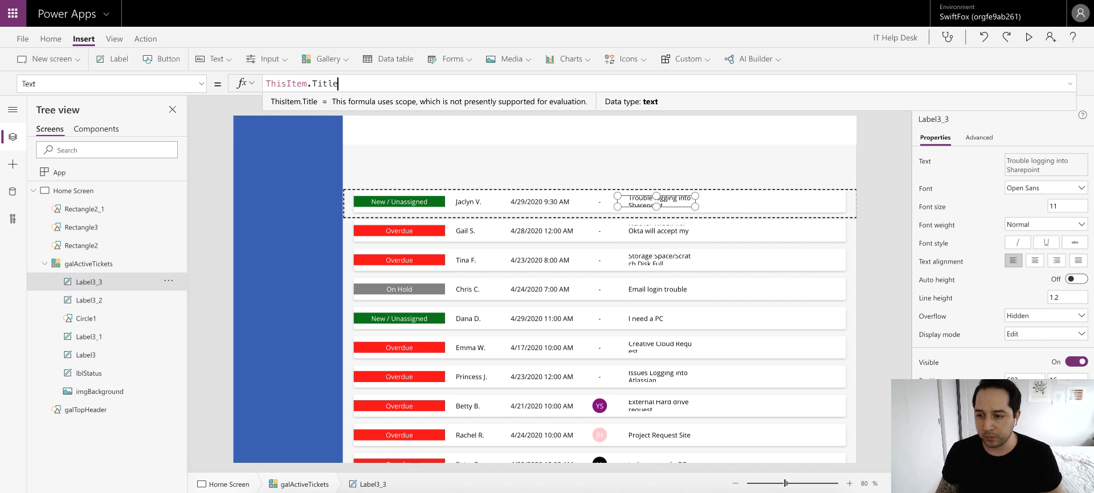
key("Escape")
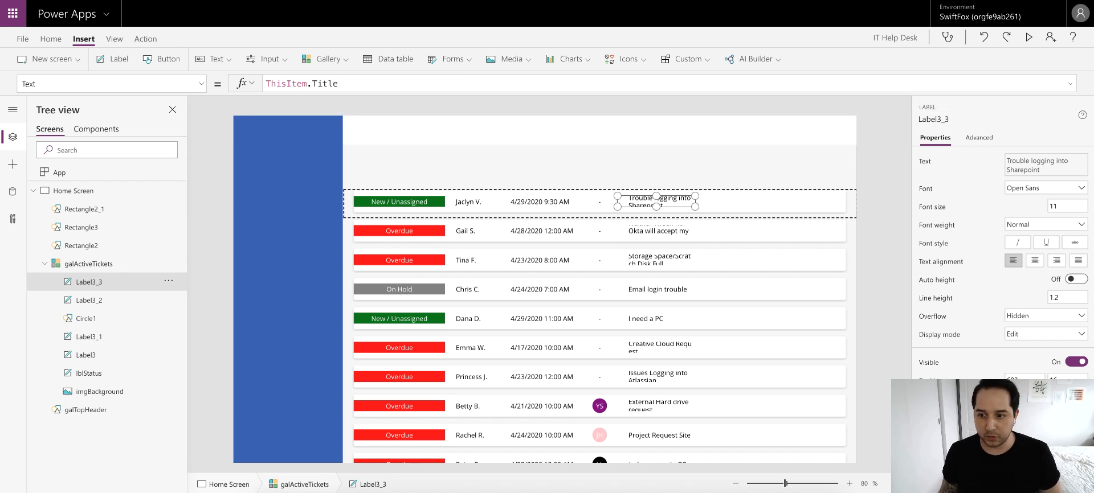
- Widen the ticket title label so that even the long titles fit on one line
left_click_drag(695, 206, 755, 206)
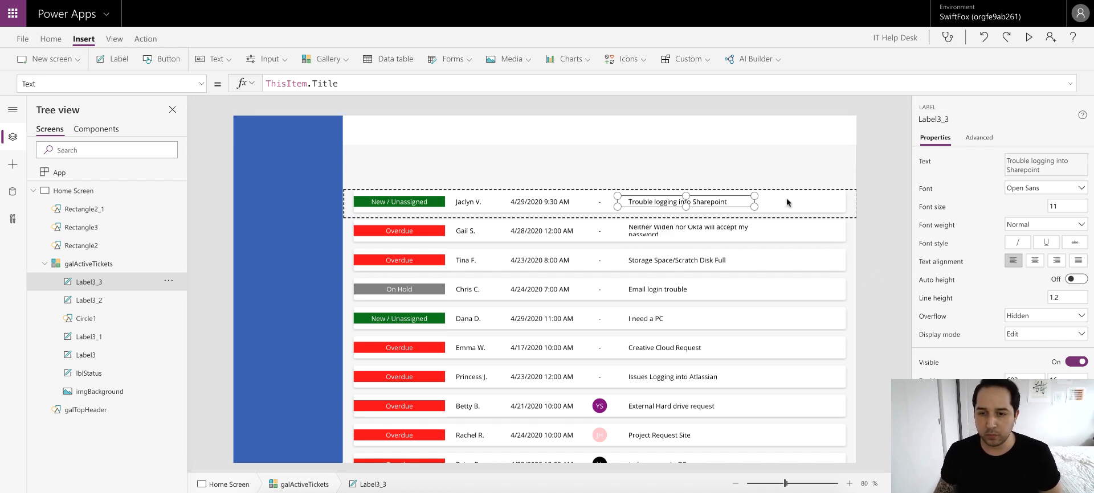
left_click_drag(755, 207, 809, 208)
left_click(875, 197)
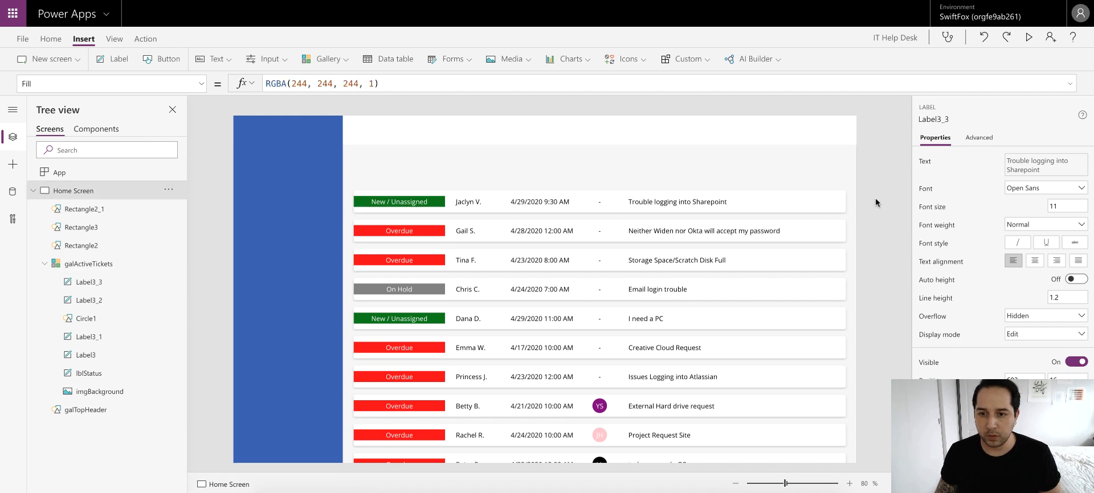
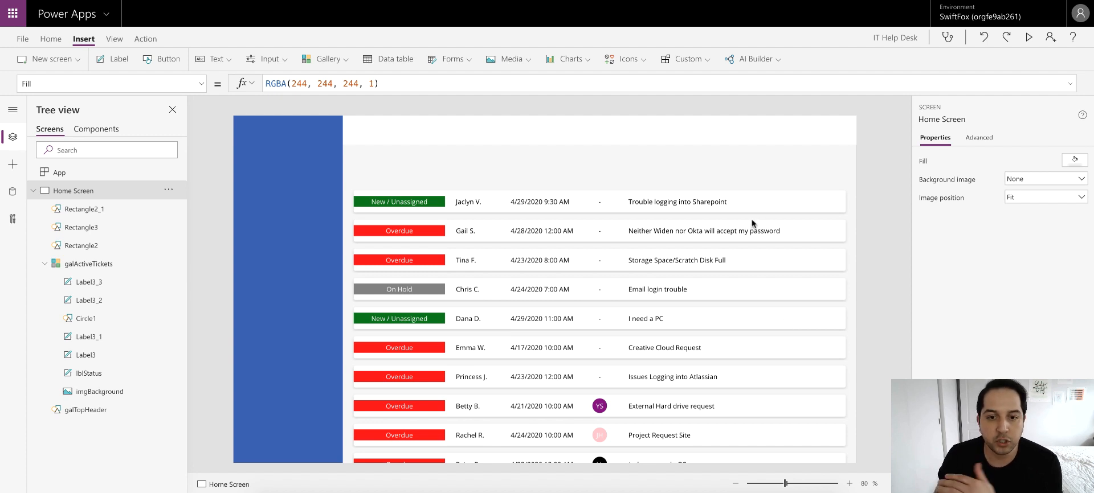
- Set the ticket title label's Text to ThisItem.Title & " || " & Substitute(ThisItem.Description,Char(10)," ")
left_click(699, 202)
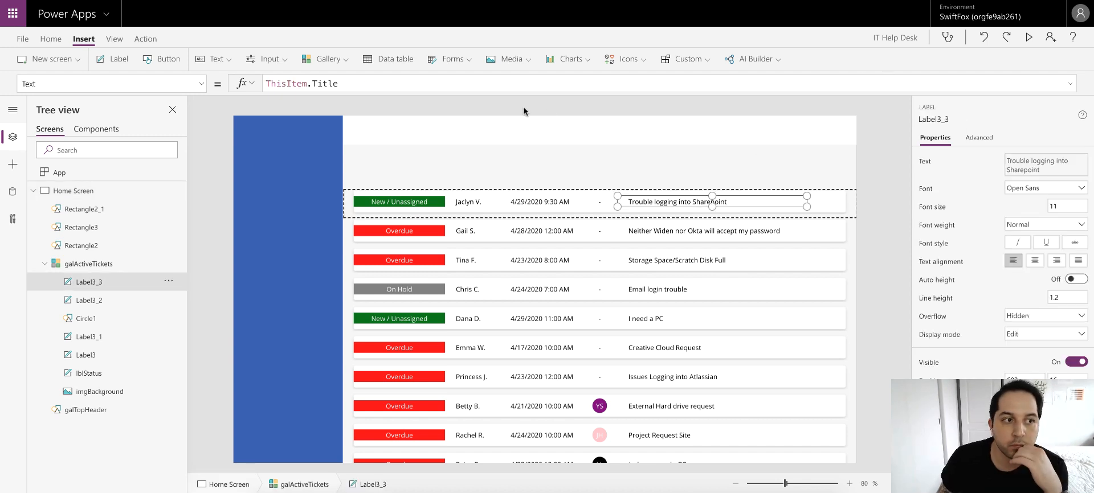
triple_click(414, 80)
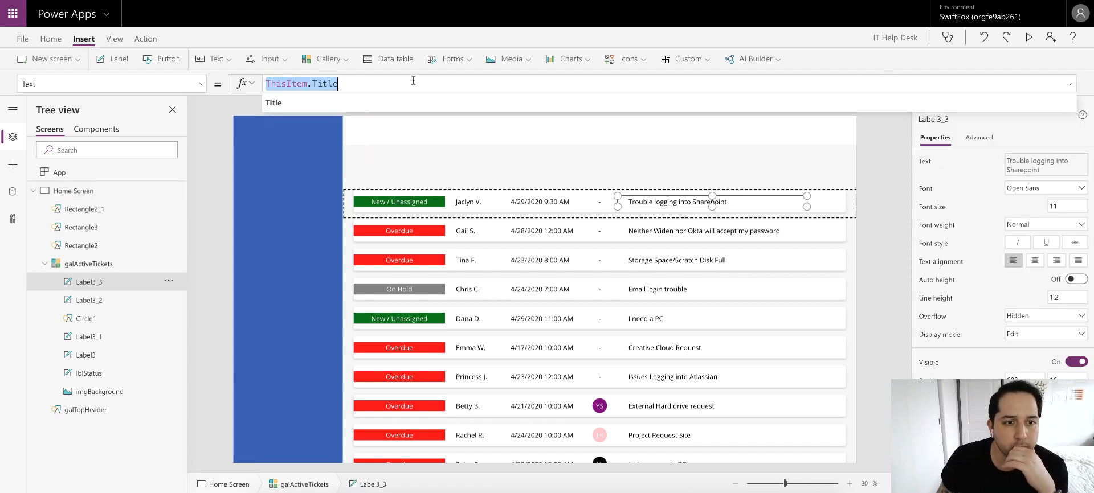
left_click(1070, 83)
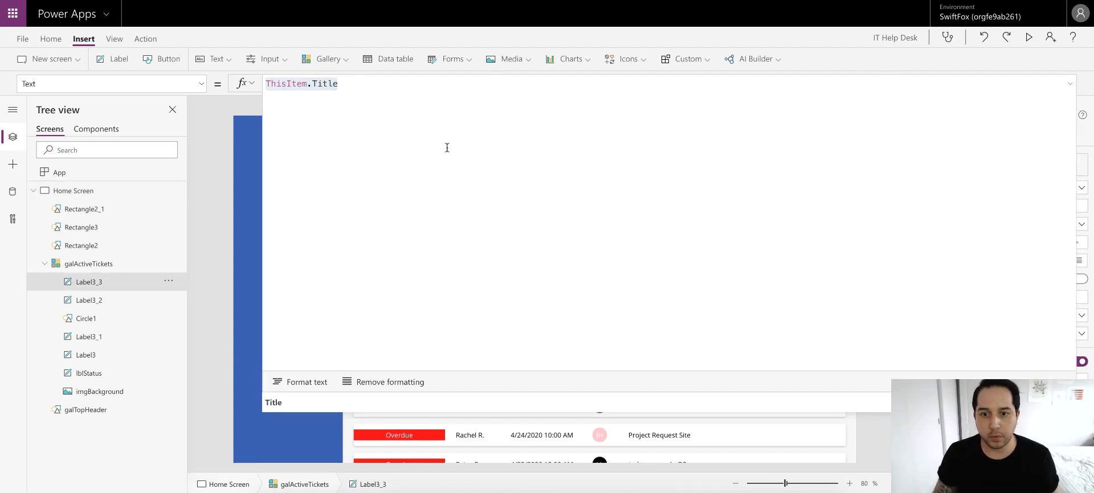
type("ThisItem.Title & \" || \" & Substitute(ThisItem.Description,Char(10),\" \")")
left_click(342, 83)
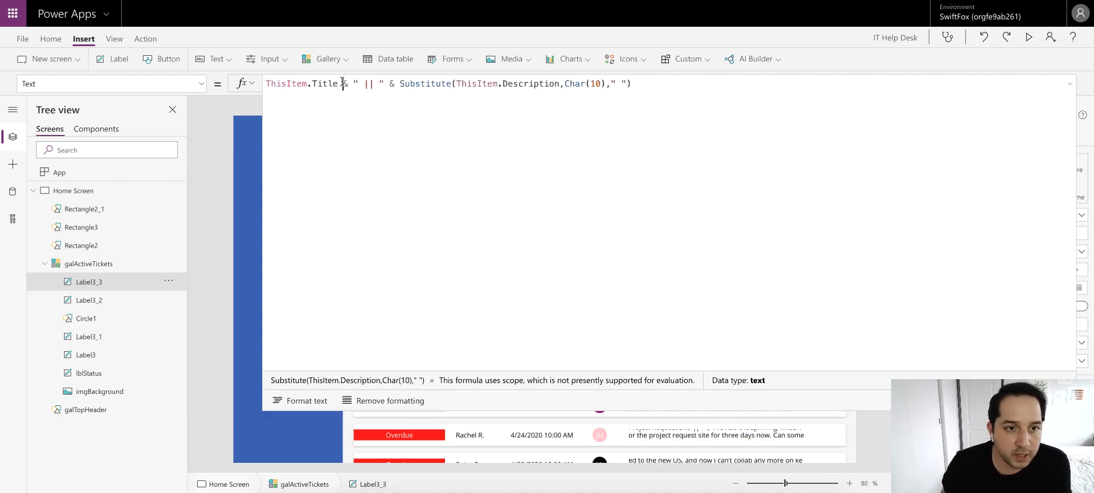
double_click(368, 83)
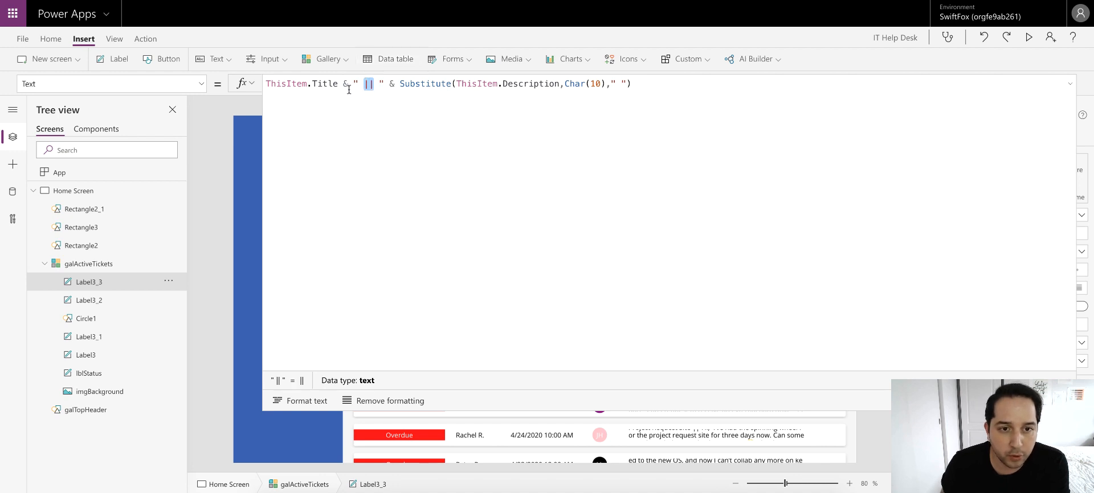
left_click(399, 84)
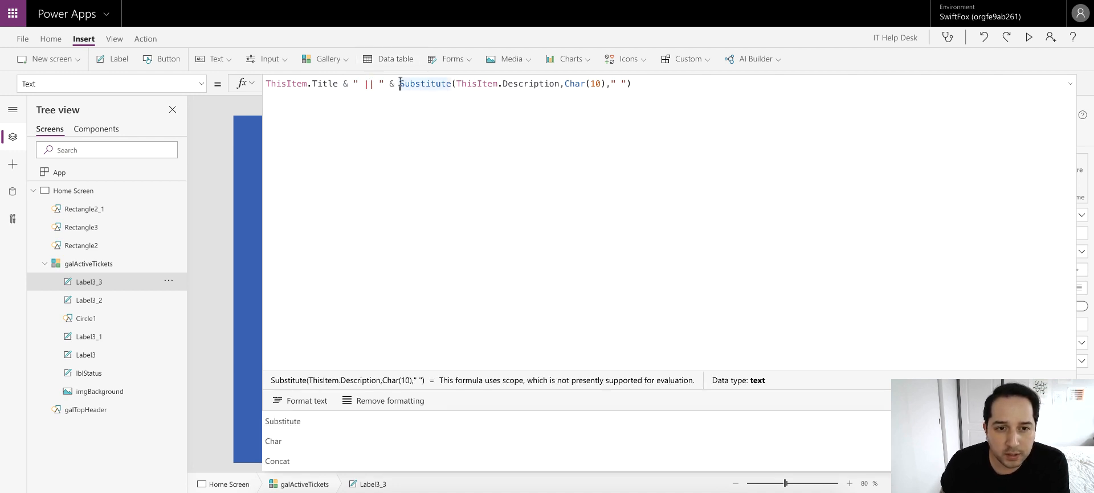
left_click_drag(399, 83, 667, 82)
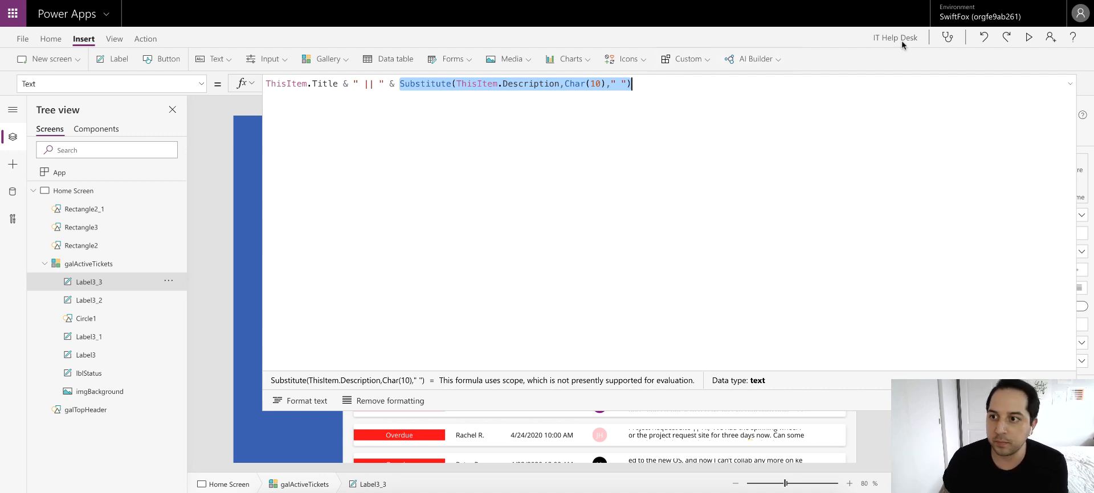
- Make the combined ticket title and description label show a single truncated line instead of wrapping
left_click(1074, 84)
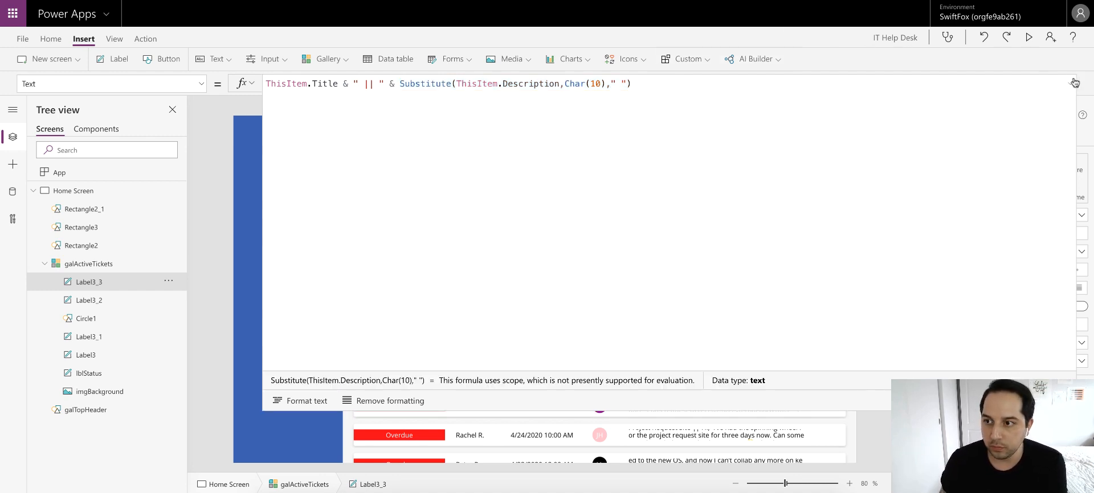
left_click(1074, 82)
scroll(1061, 315, "down", 2)
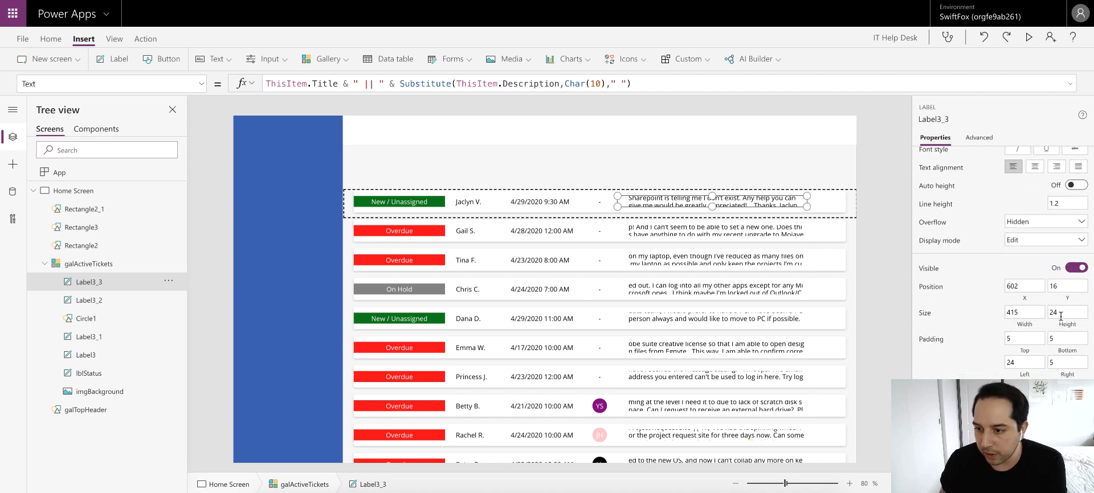
scroll(1060, 315, "down", 2)
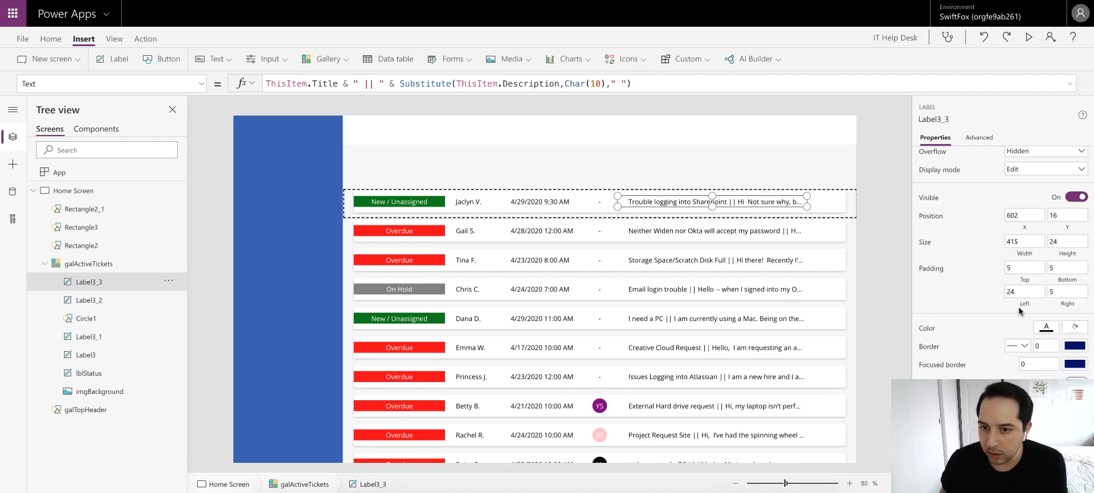
left_click(858, 217)
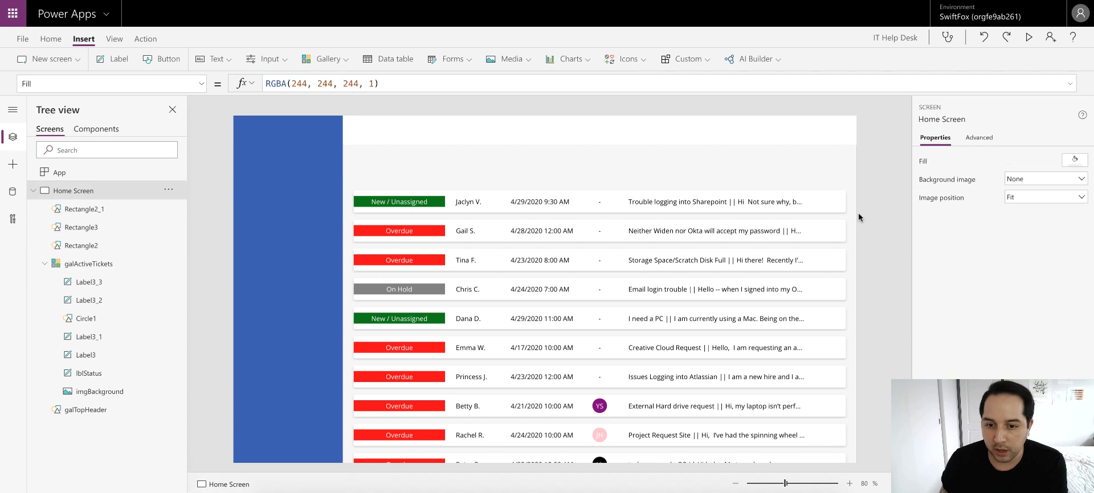
scroll(721, 360, "down", 1)
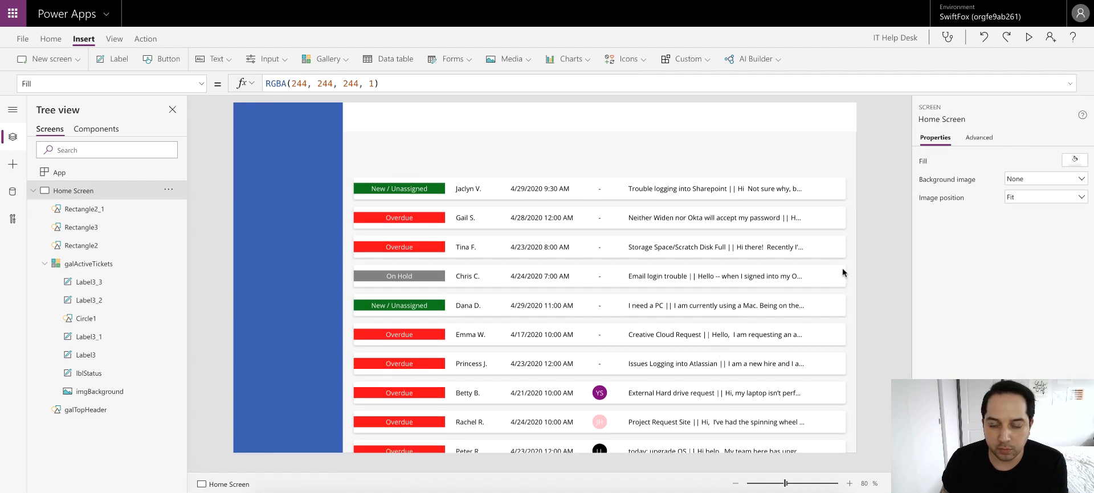
- Set the fill of the blue sidebar rectangle to the custom hex color 454545
left_click(323, 174)
left_click(1078, 270)
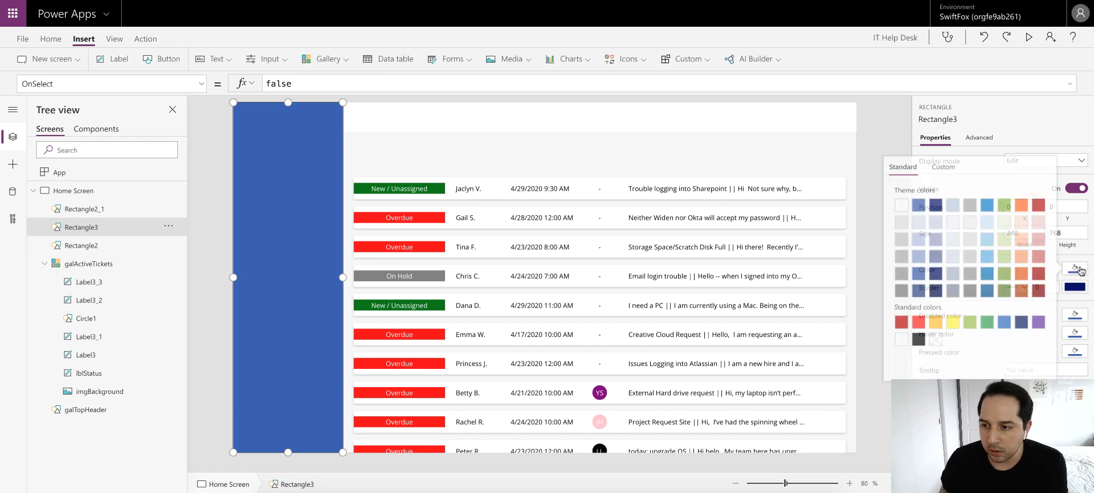
left_click(938, 169)
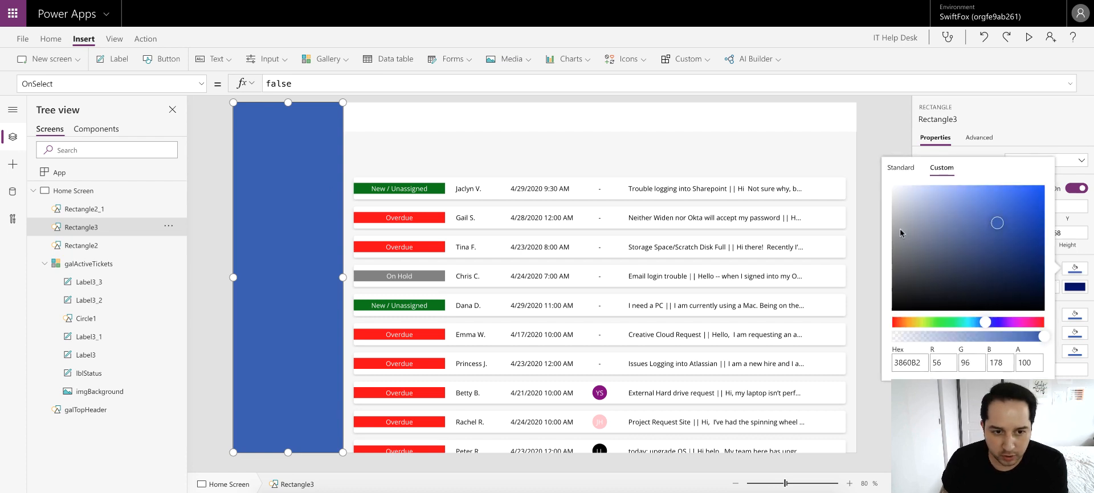
double_click(906, 363)
type("4545")
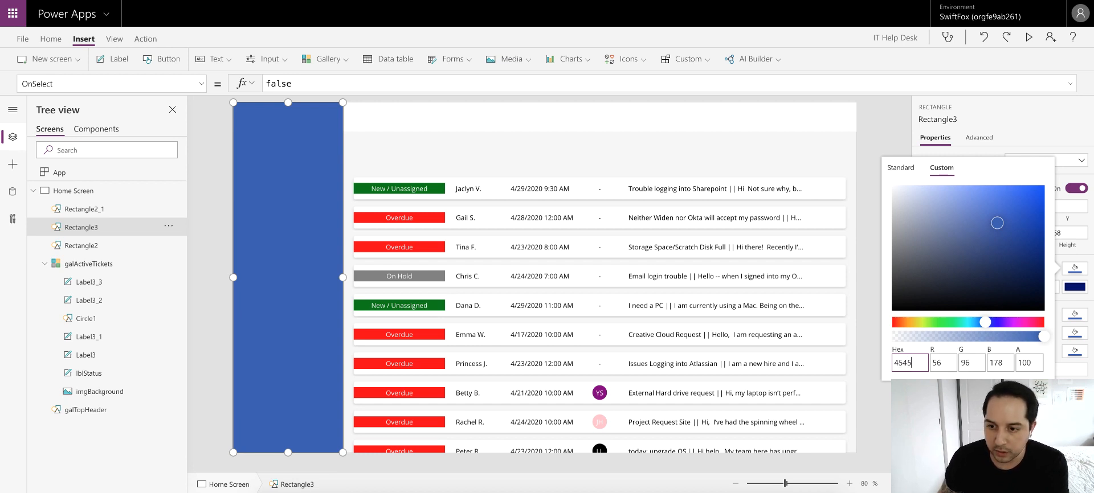
type("45")
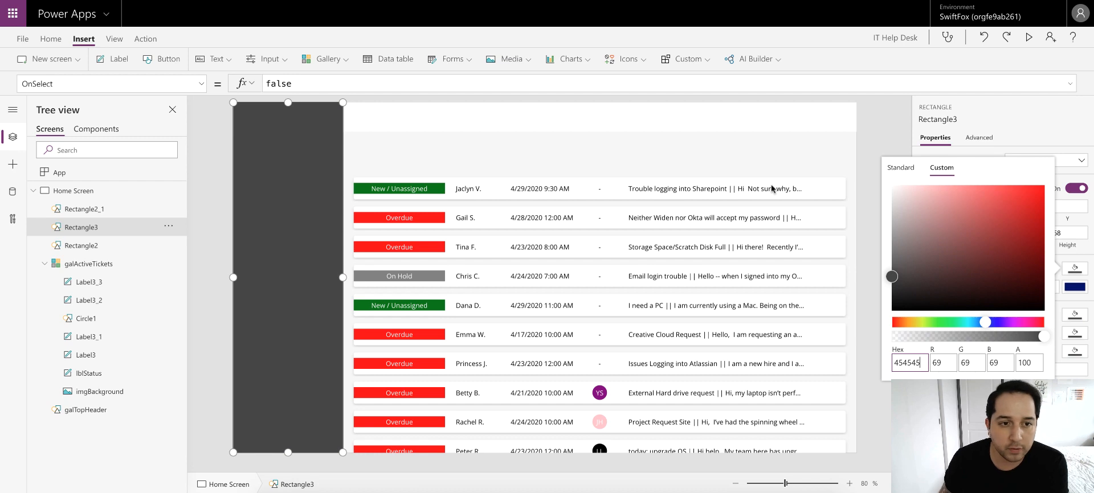
left_click(883, 104)
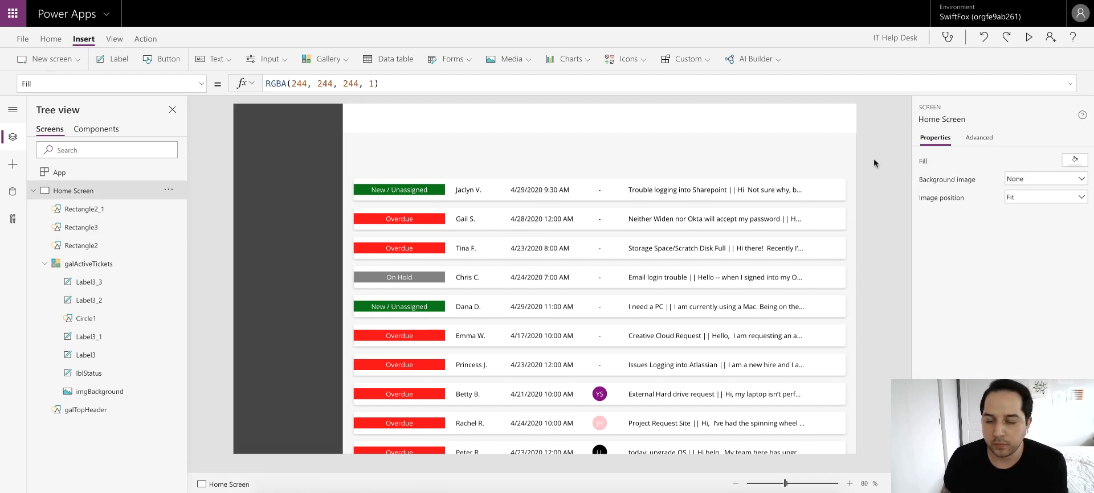
- Extend the active tickets gallery upward so it starts at Y 142 with a height of 625
left_click(849, 187)
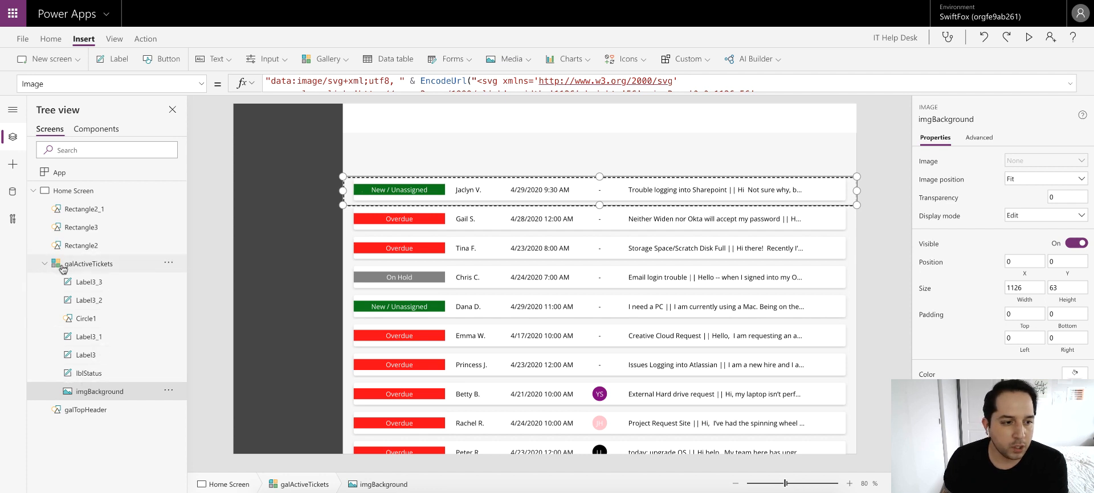
left_click(64, 265)
left_click_drag(602, 176, 602, 168)
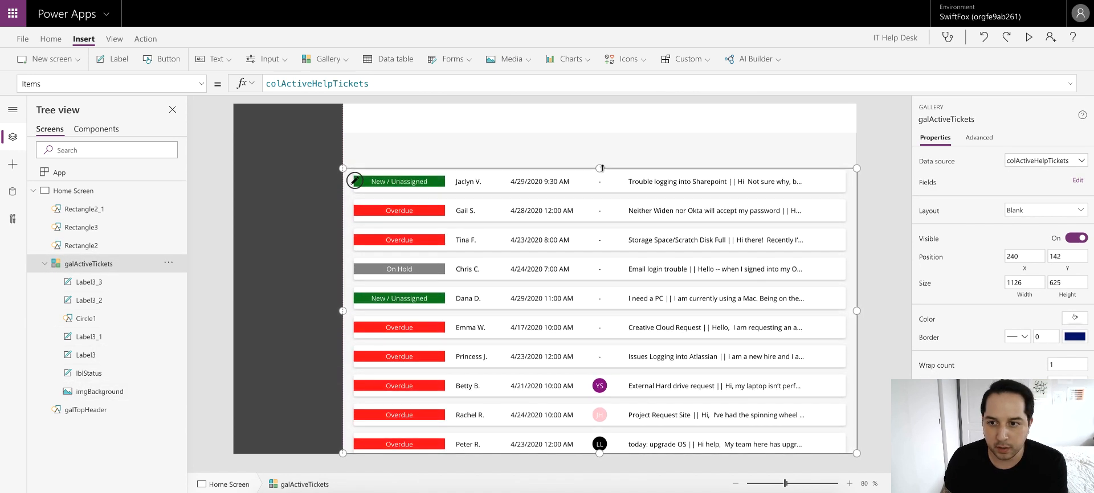
left_click(867, 207)
- Duplicate the submitted date label in the ticket row and place the copy over the end of the title label, at about X 910, Y 19
left_click(750, 184)
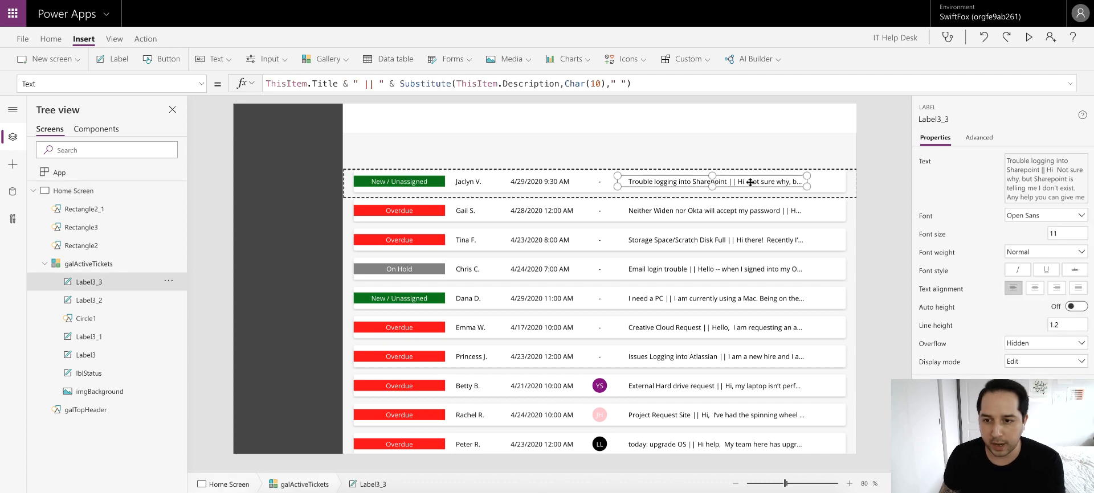
left_click(545, 184)
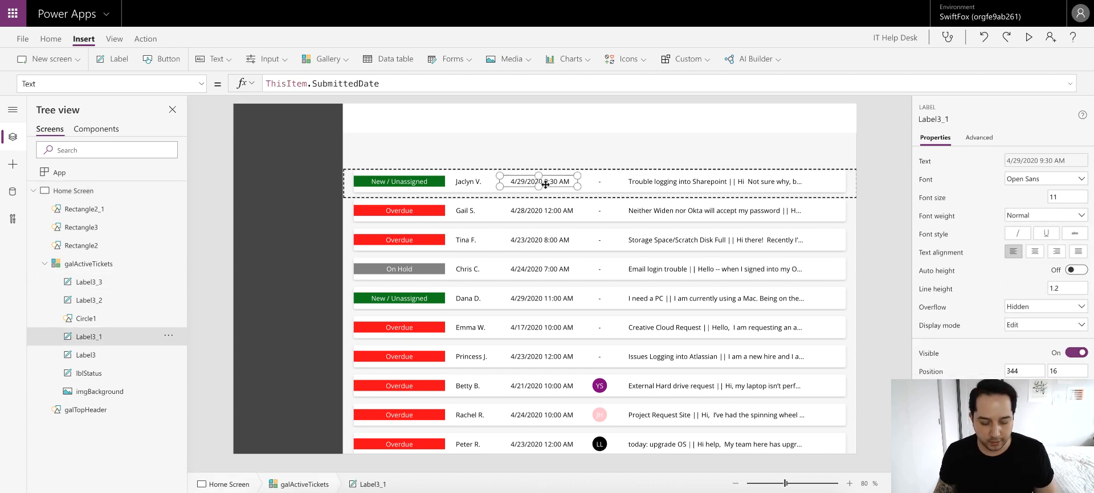
key("ctrl+c")
key("ctrl+v")
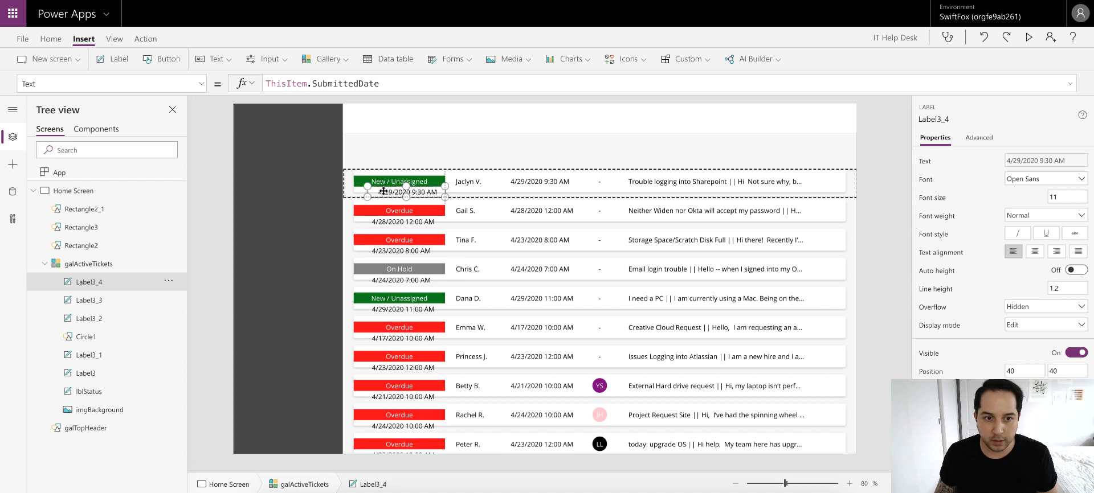
left_click_drag(381, 188, 774, 182)
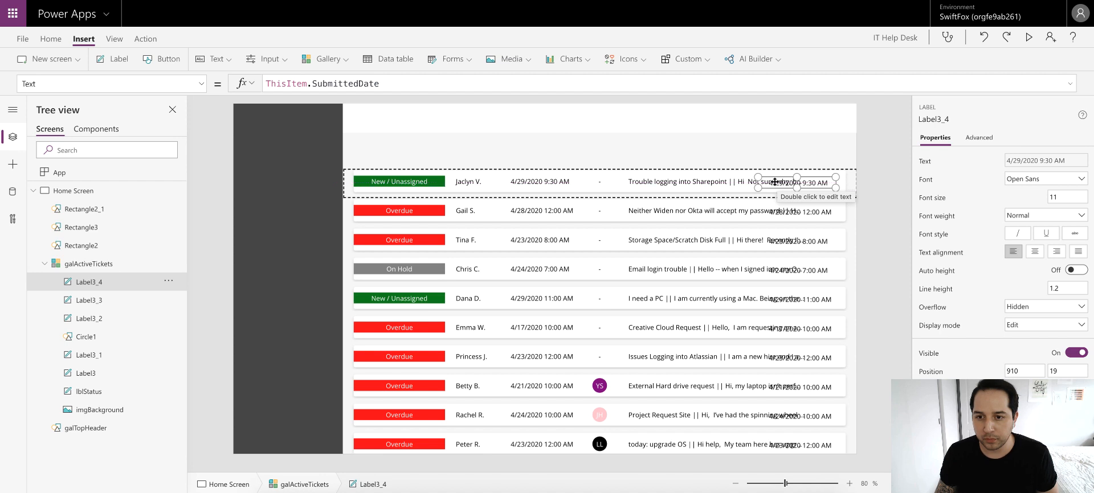
- Remove the spaces around the slash in the status label's Text formula so the first status reads "New/Unassigned"
left_click(417, 185)
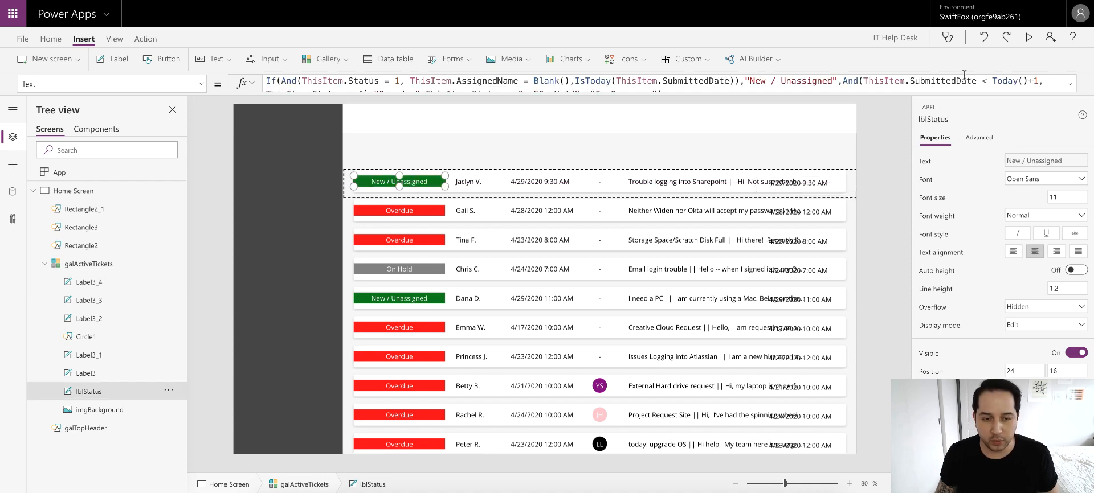
left_click(1070, 83)
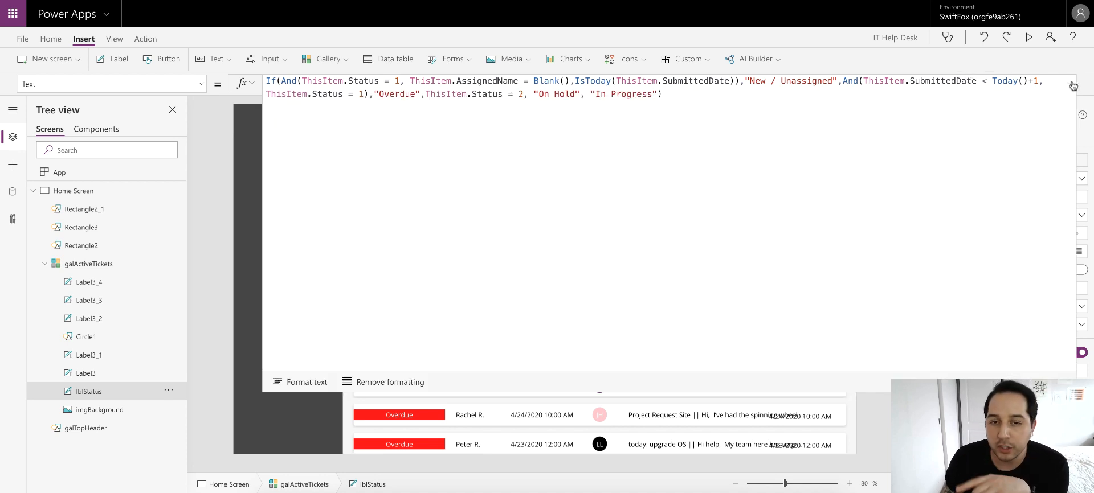
left_click(771, 81)
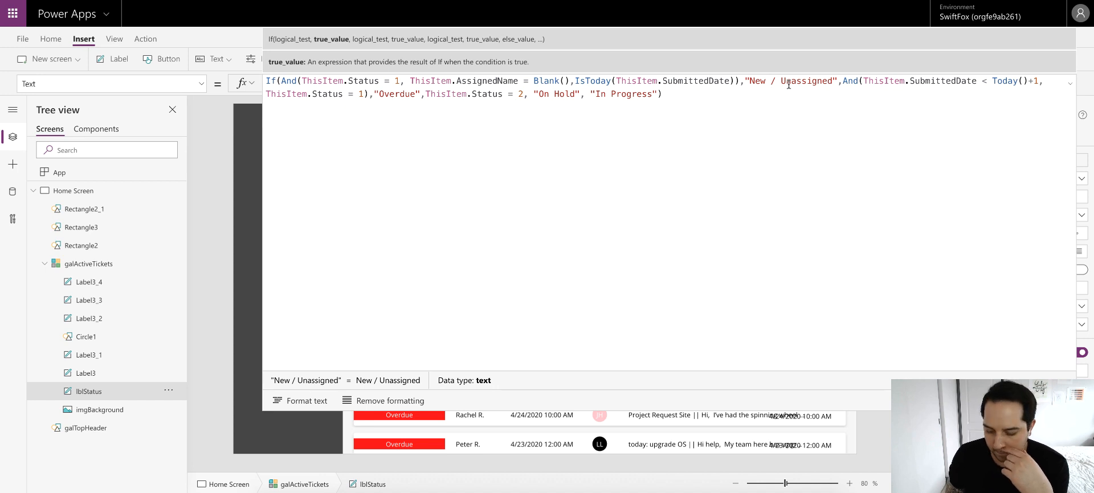
key("BackSpace")
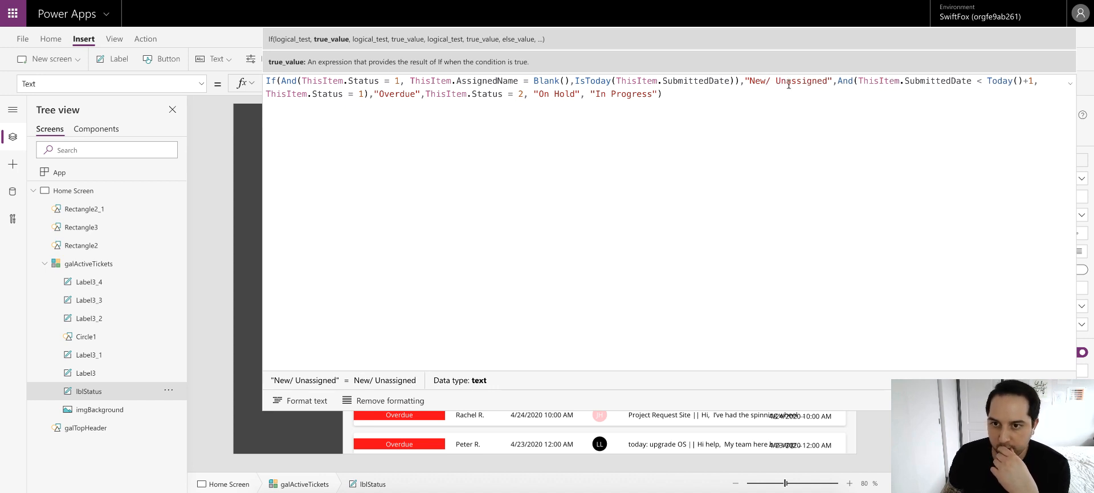
key("BackSpace")
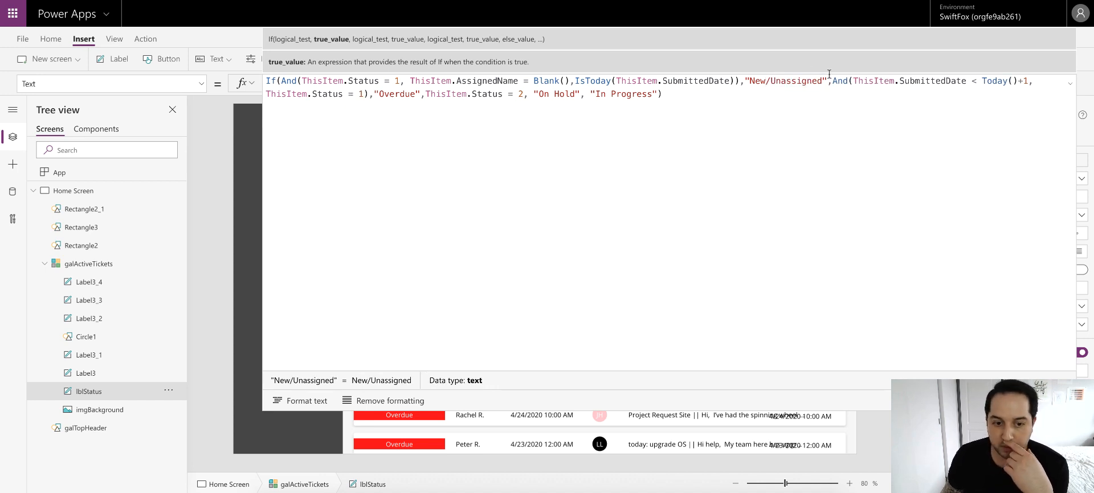
left_click(1069, 83)
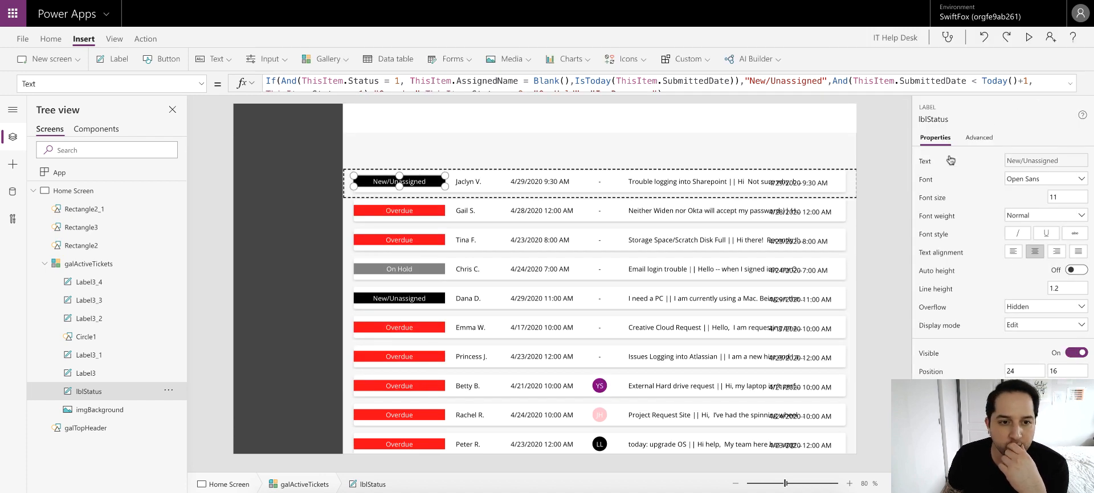
left_click(863, 169)
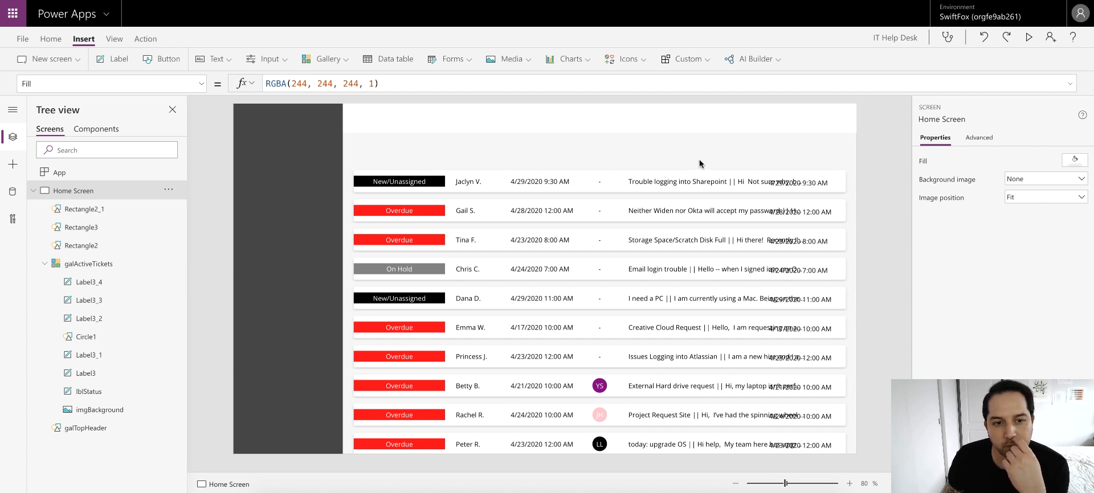
- Shorten the first status in the status label's Text formula to "New"
left_click(406, 182)
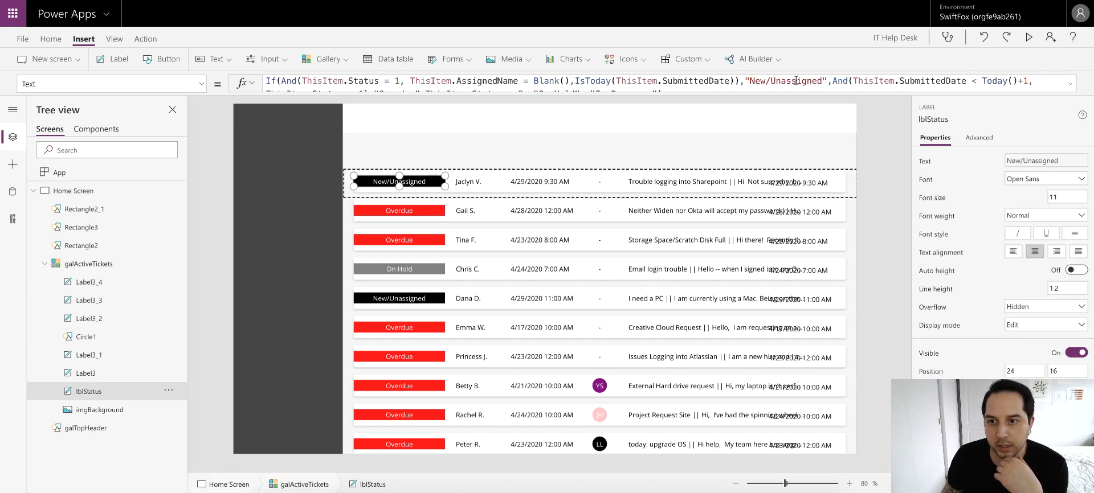
left_click_drag(822, 79, 768, 76)
key("BackSpace")
key("BackSpace")
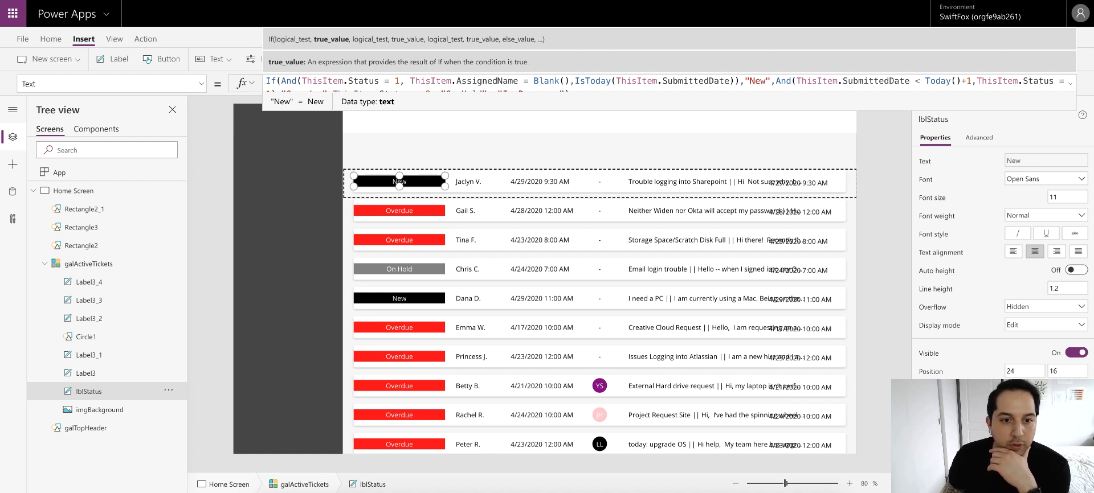
- Change the green case in the status label's Fill formula to match "New"
left_click(202, 86)
scroll(90, 182, "up", 10)
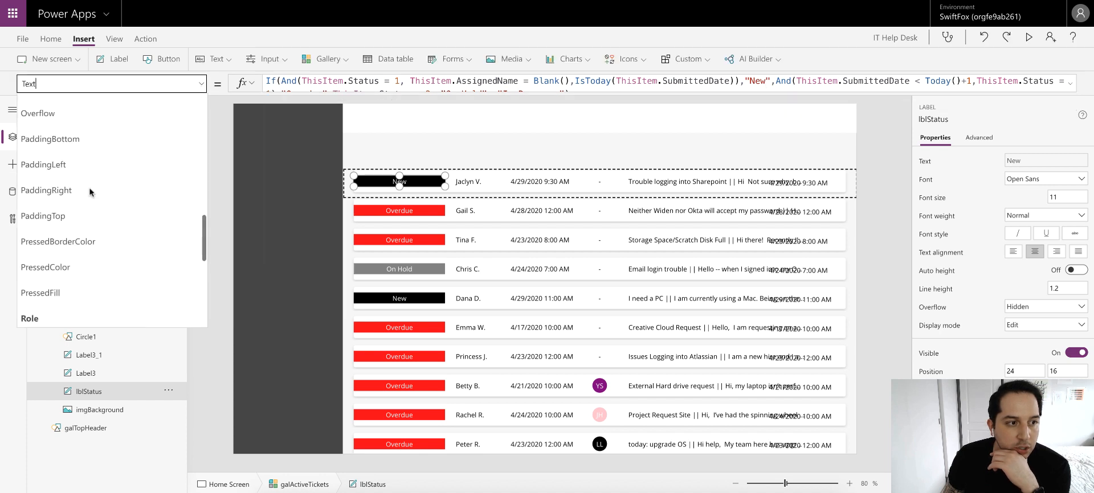
scroll(88, 194, "up", 3)
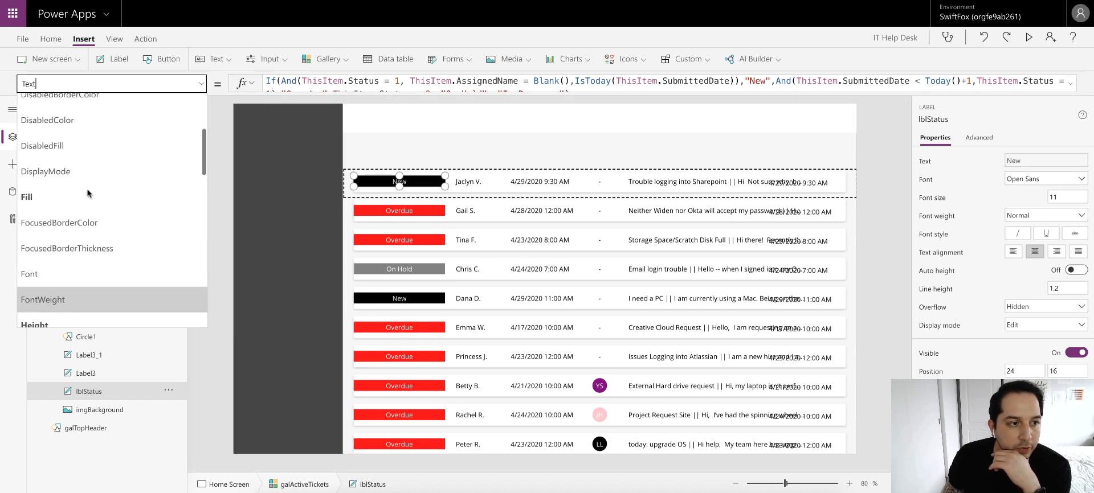
left_click(69, 204)
double_click(465, 83)
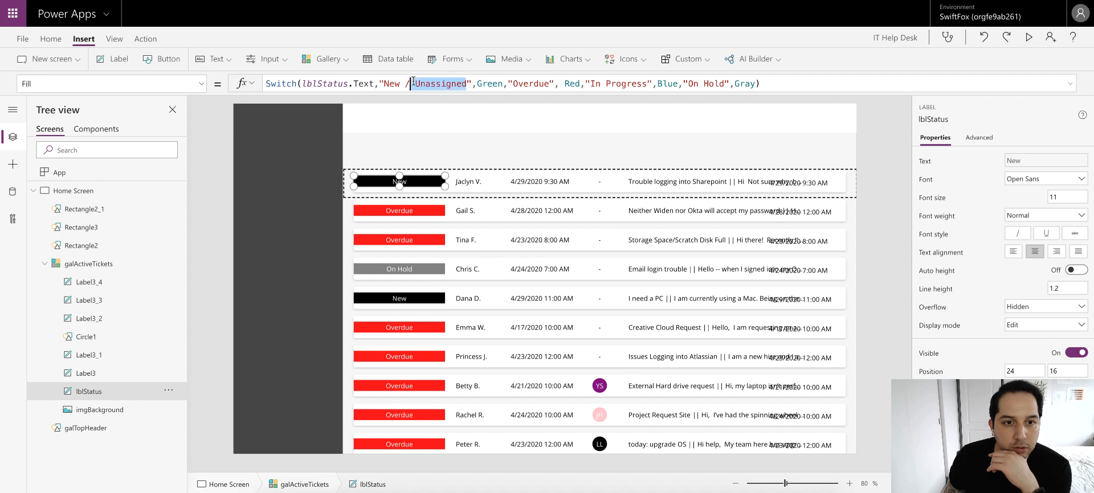
left_click(399, 83, "shift")
key("BackSpace")
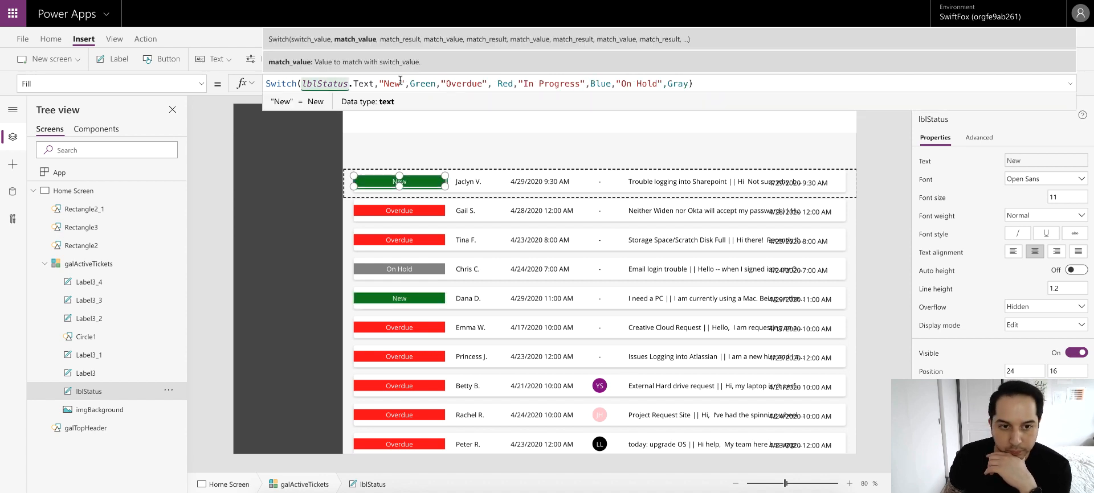
left_click(1069, 84)
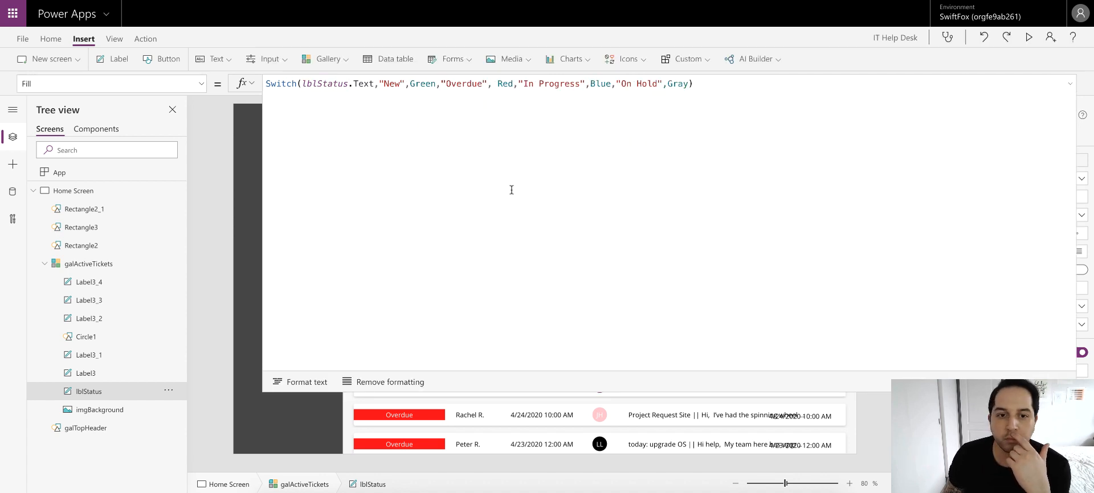
left_click(1070, 84)
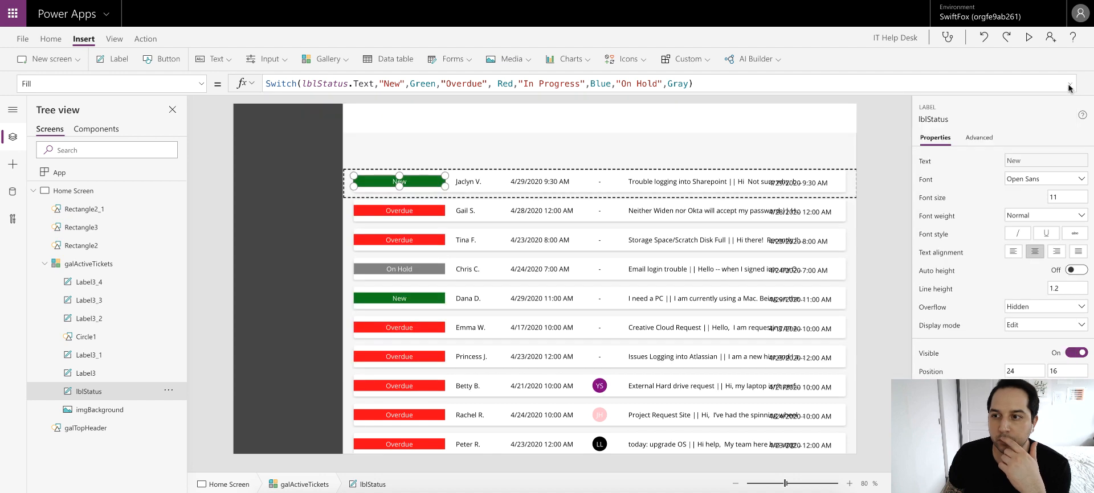
left_click(870, 200)
- Narrow the status label from its right edge so it fits the short status words closely
left_click(422, 180)
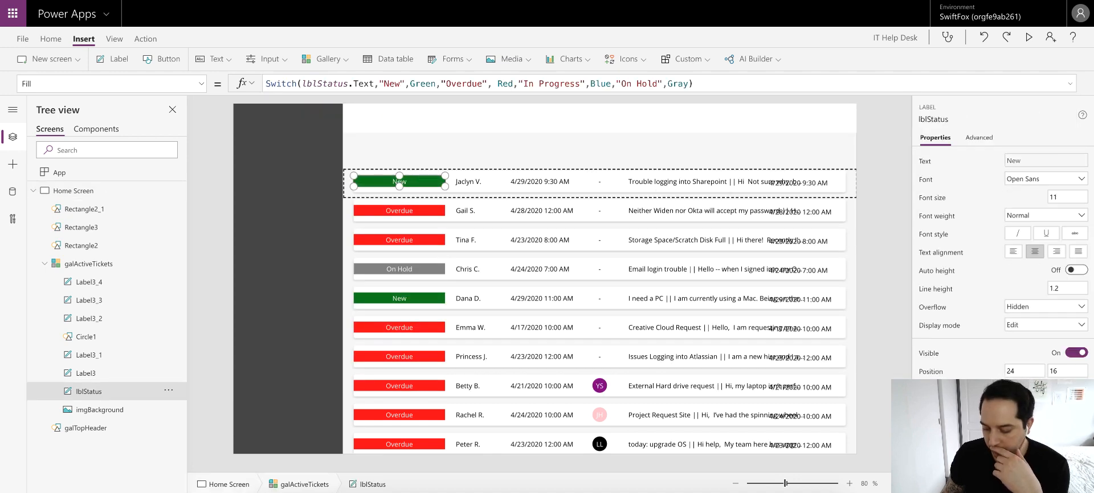
left_click_drag(445, 181, 409, 181)
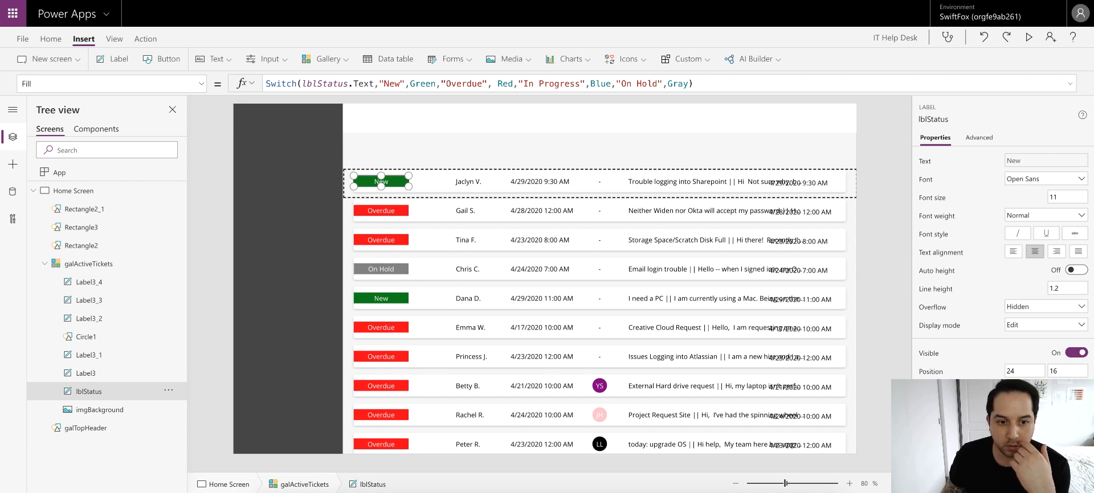
scroll(477, 174, "up", 1)
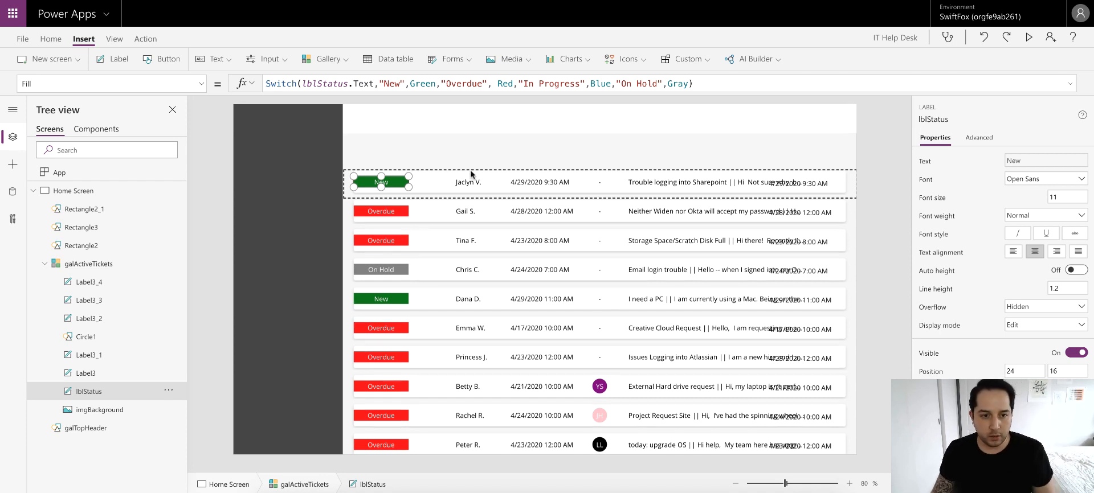
- Shift the submitter, date, assignee initials and title/description labels together toward the status label, closing the gap beside it
left_click(461, 184)
left_click(529, 185, "shift")
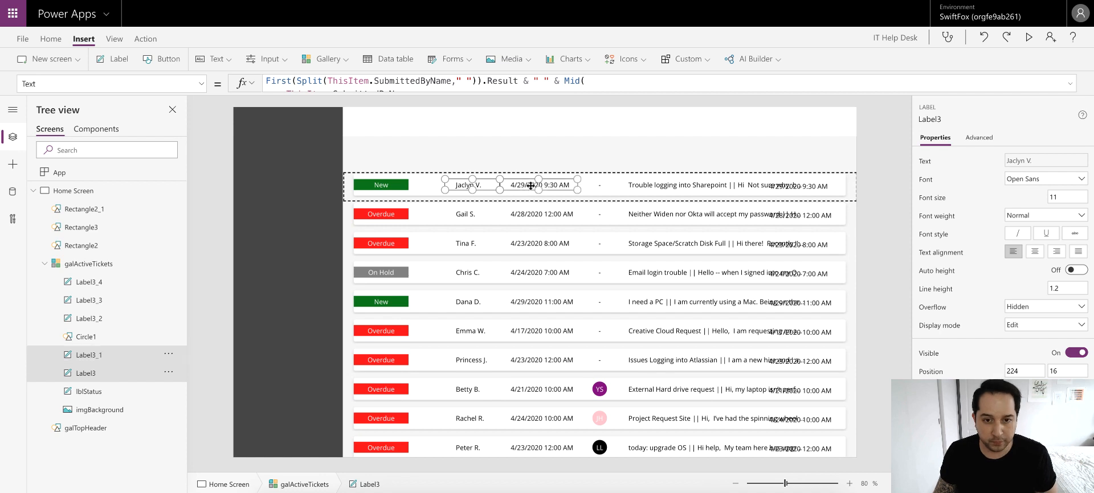
left_click(599, 185, "shift")
left_click(661, 185, "shift")
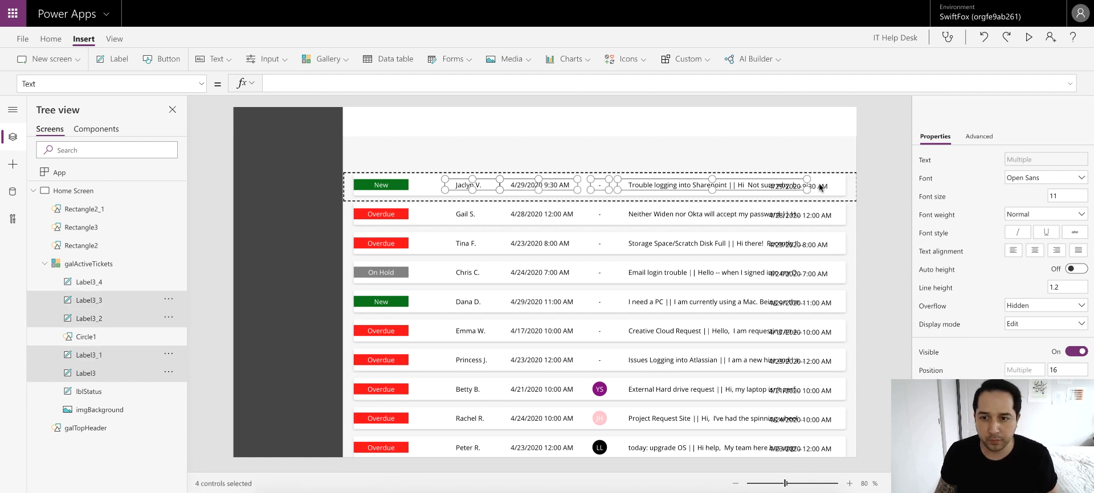
left_click_drag(687, 185, 653, 186)
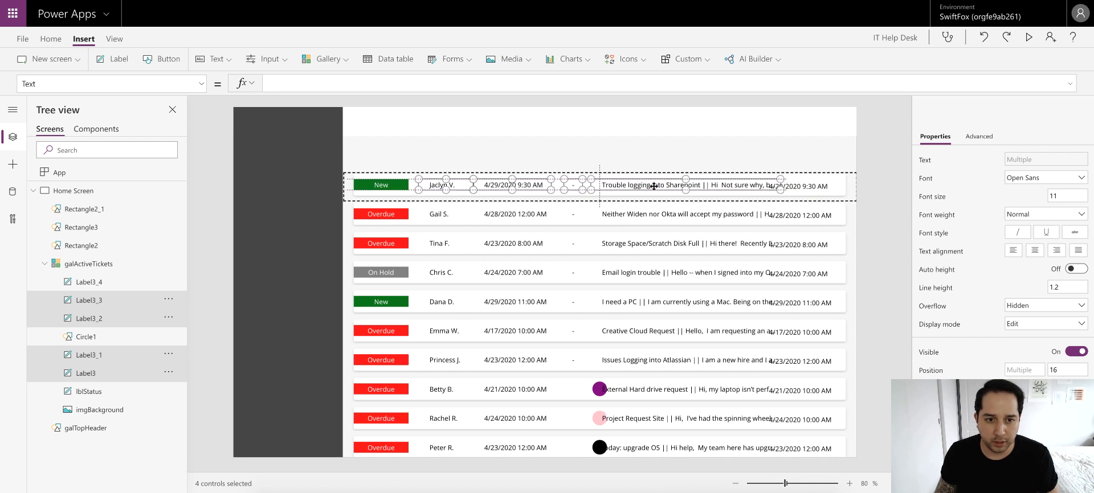
- Line up the extra date label with the row's other text and change its Text formula to ThisItem.ID
left_click(812, 187)
left_click_drag(811, 187, 803, 185)
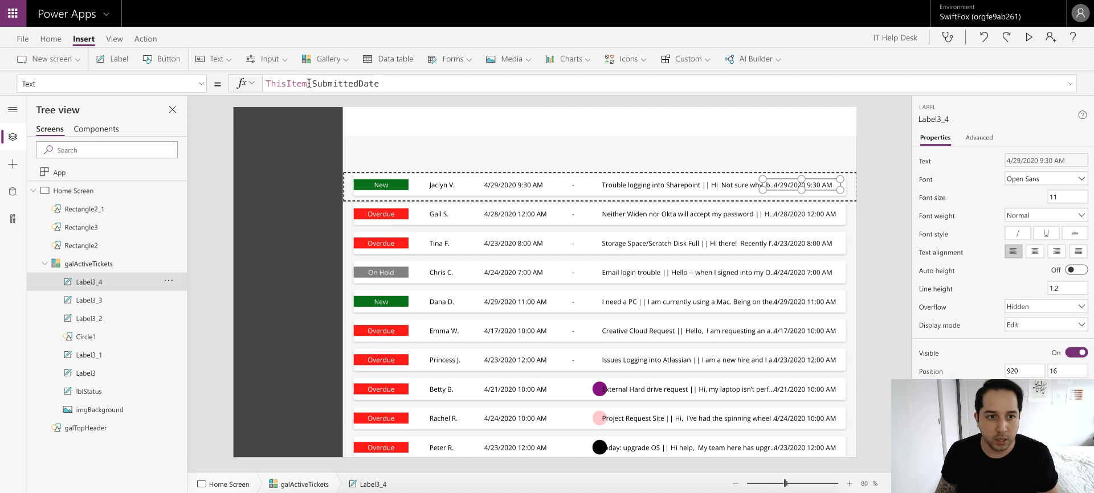
left_click_drag(312, 83, 434, 85)
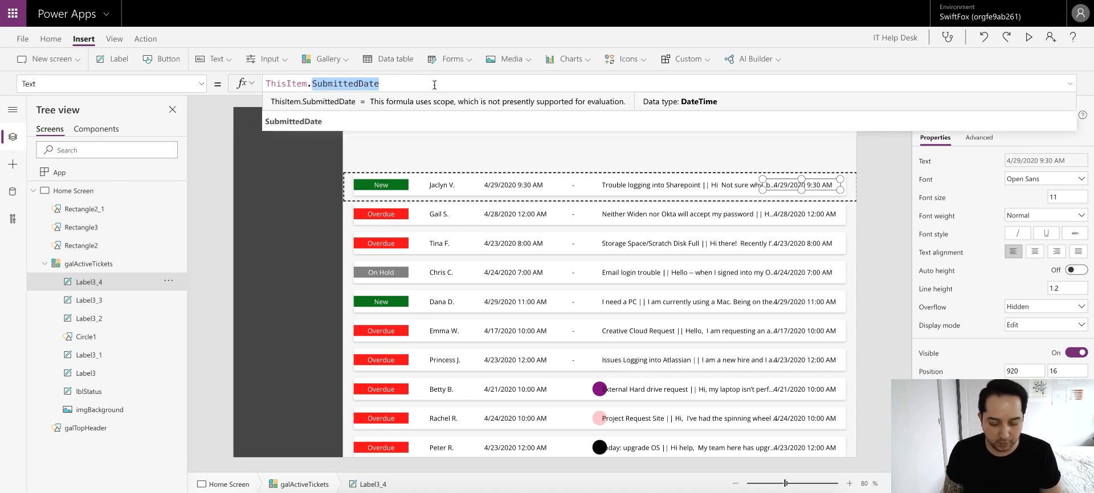
key("BackSpace")
type("ID")
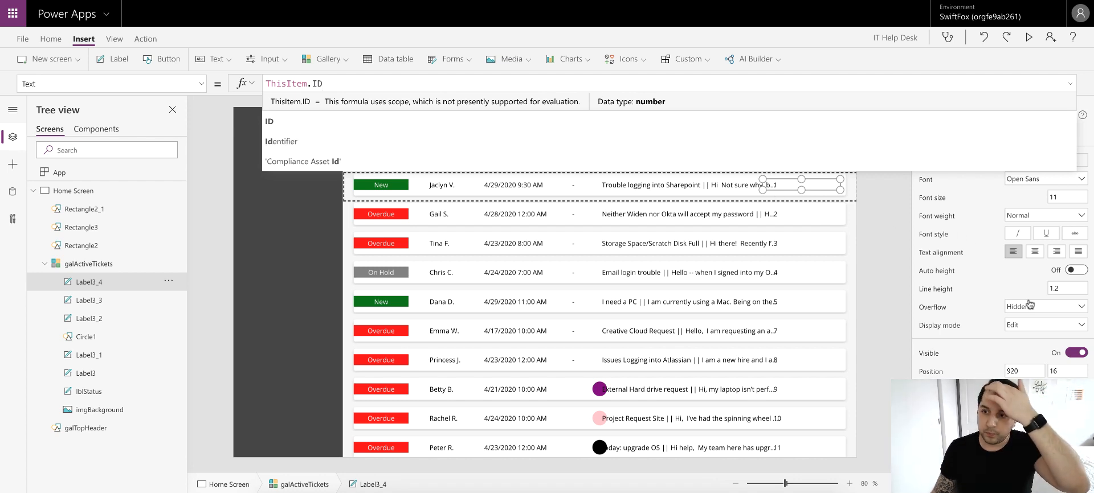
- Narrow the ticket ID label and move it clear of the description, near the end of the row
left_click(1007, 307)
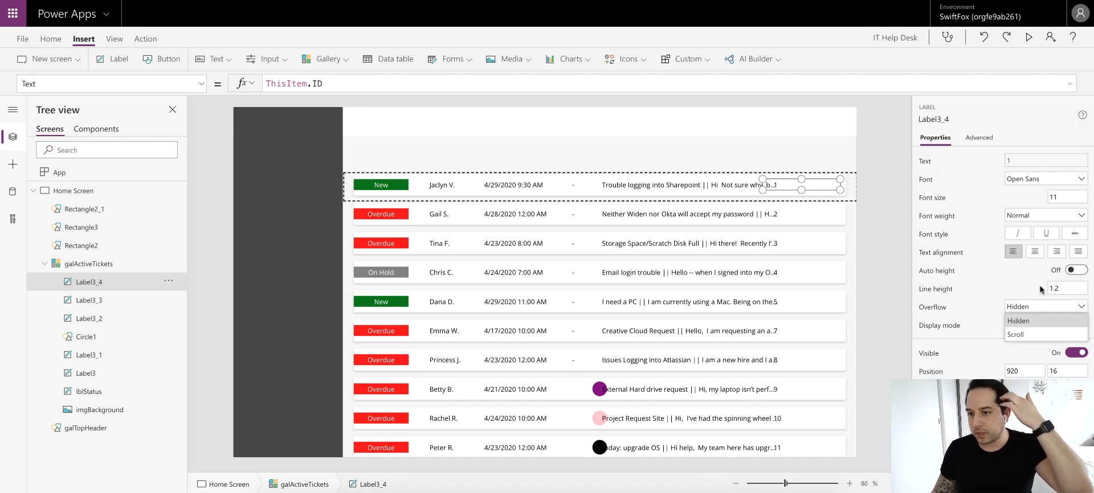
left_click(1019, 289)
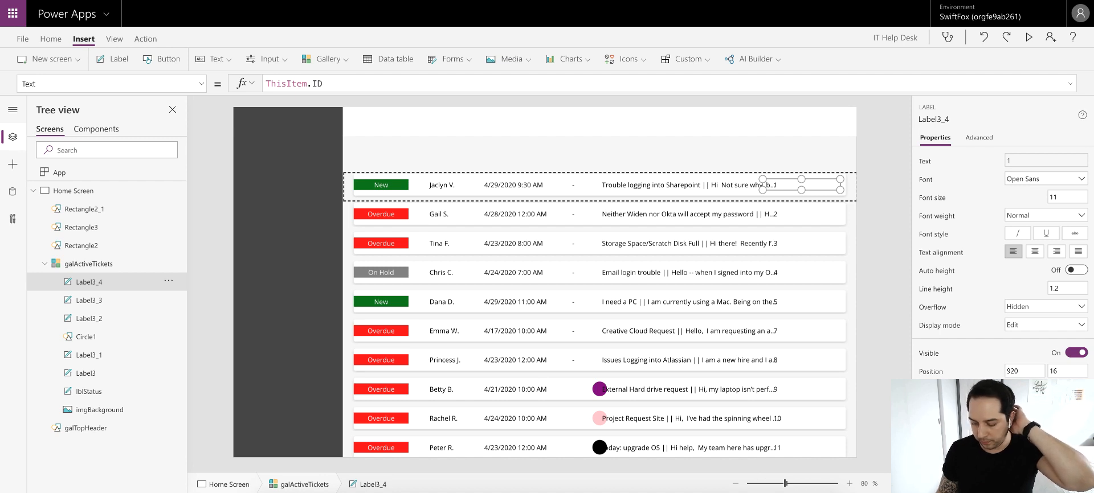
key("Return")
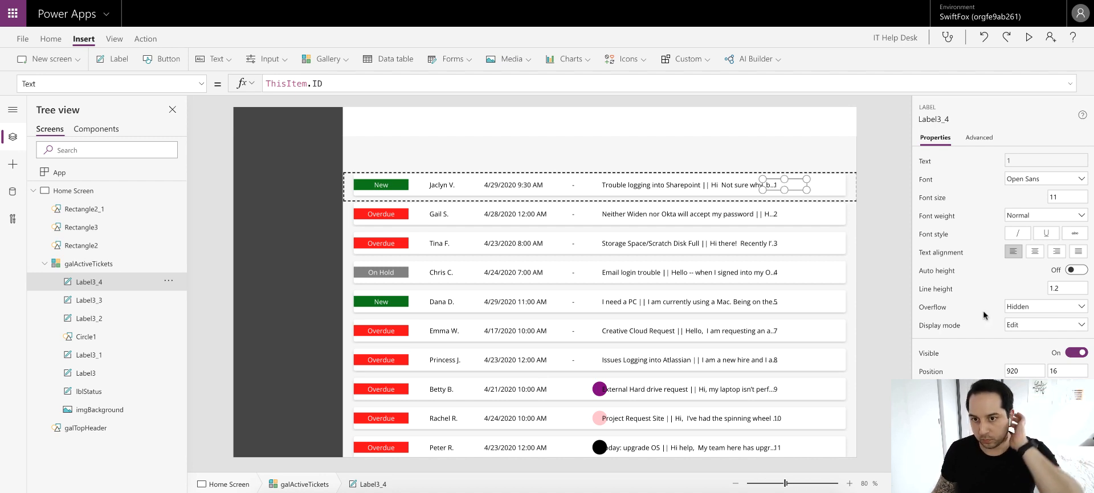
left_click_drag(795, 183, 823, 185)
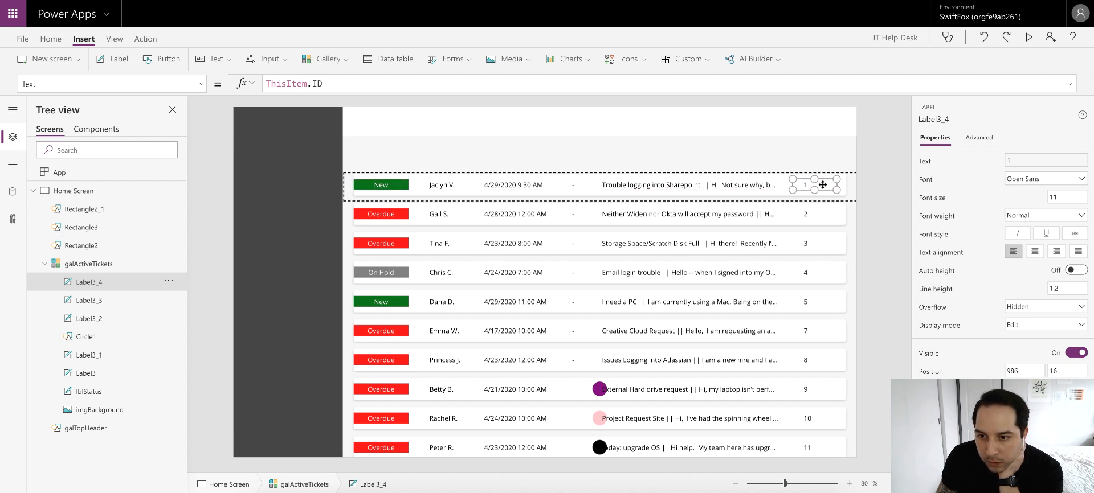
left_click_drag(823, 184, 821, 186)
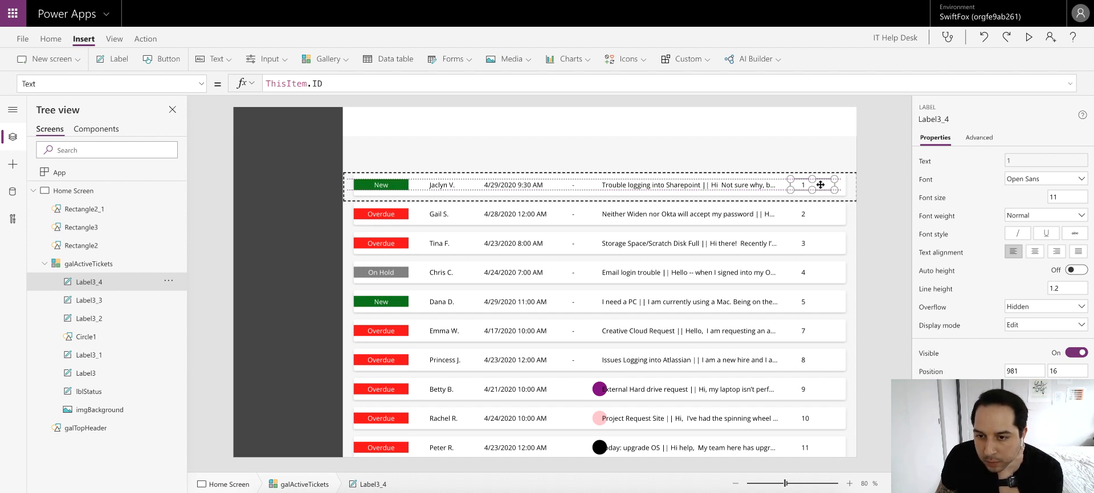
- Right-align the ticket ID label's text and position the label at X 982, Y 16
left_click(1056, 251)
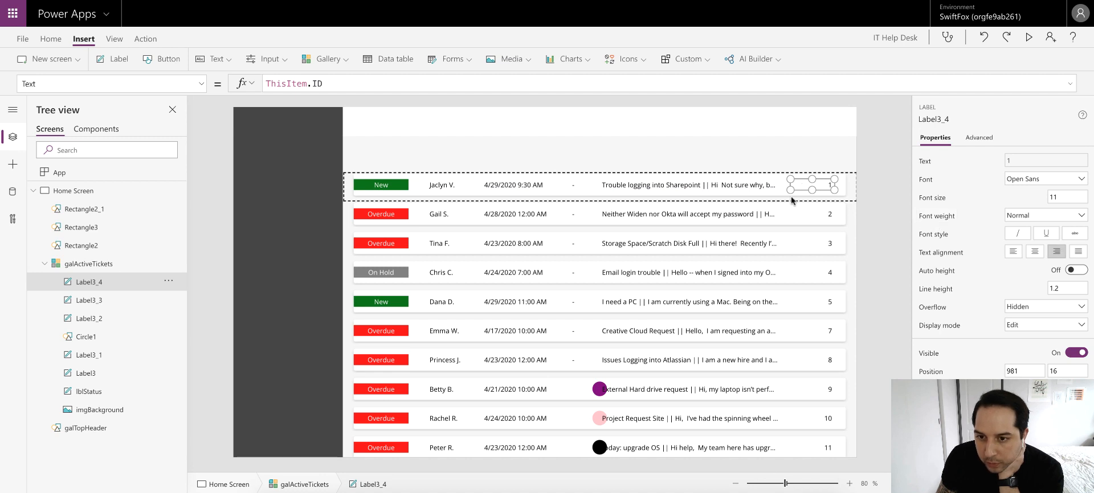
left_click(753, 184)
left_click(832, 186)
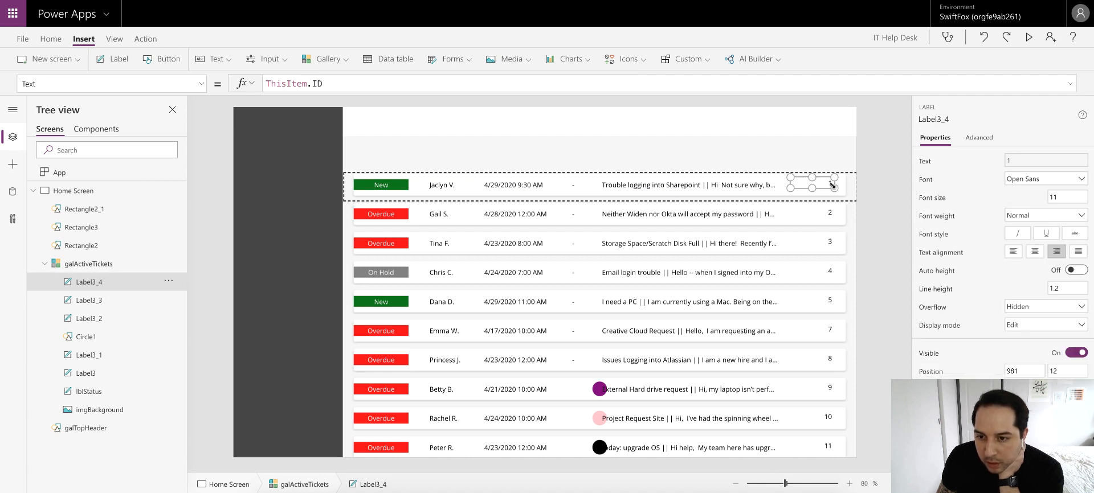
left_click_drag(831, 186, 825, 183)
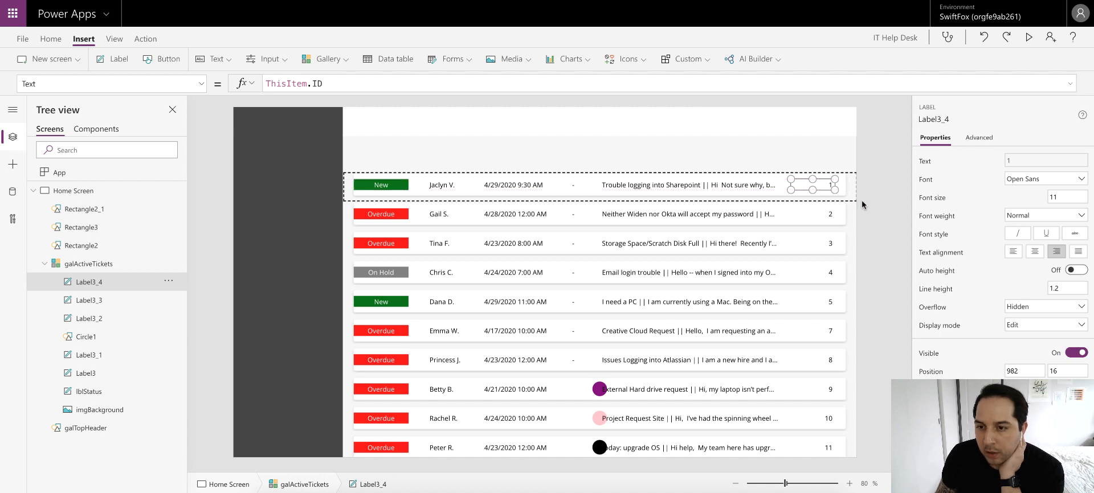
left_click(861, 200)
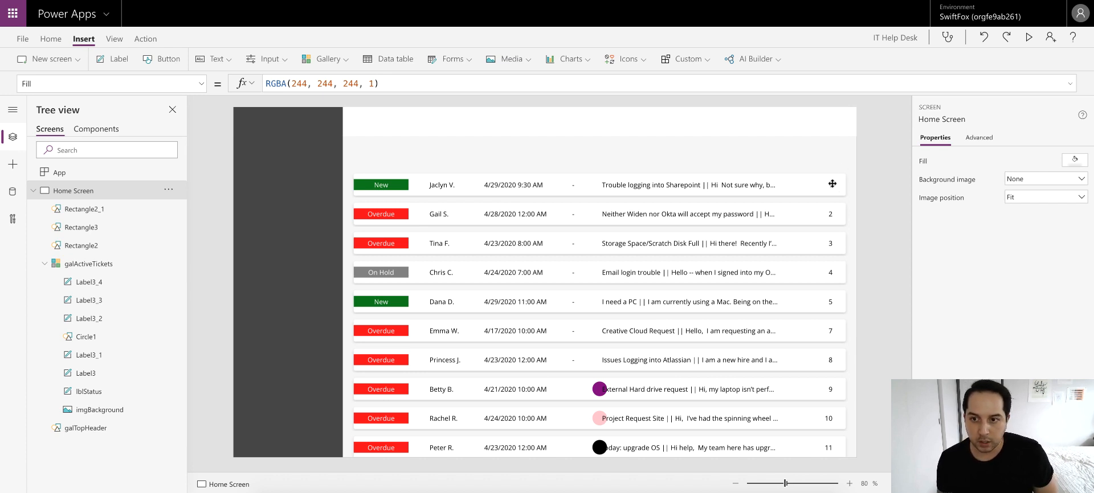
- Set the ticket ID label's Text formula to "#" & Text(ThisItem.ID,"[$-en-US]00000") for five-digit numbers with a hash prefix
left_click(830, 186)
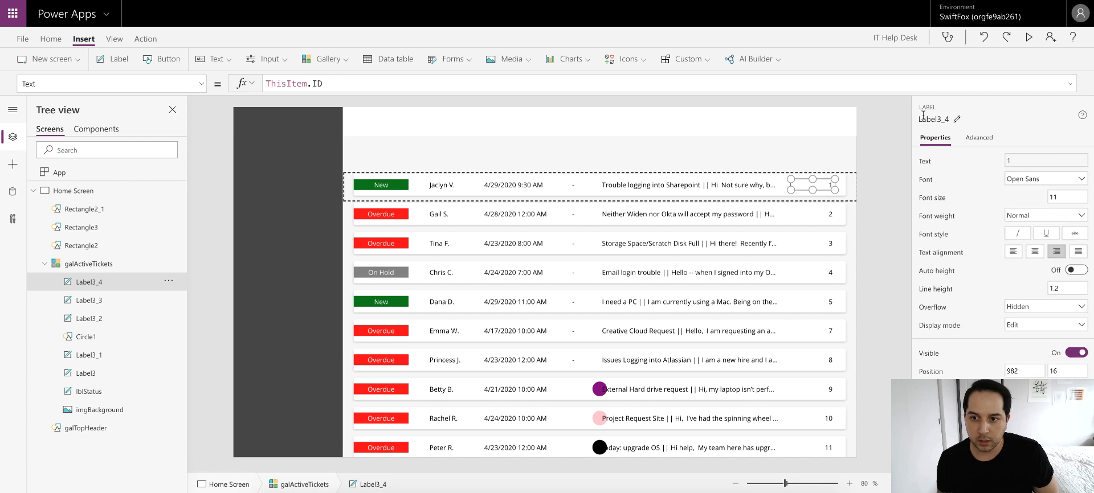
triple_click(1033, 86)
type("\"#\" & Text(ThisItem.ID,\"[$-en-US]00000\")")
left_click(1069, 83)
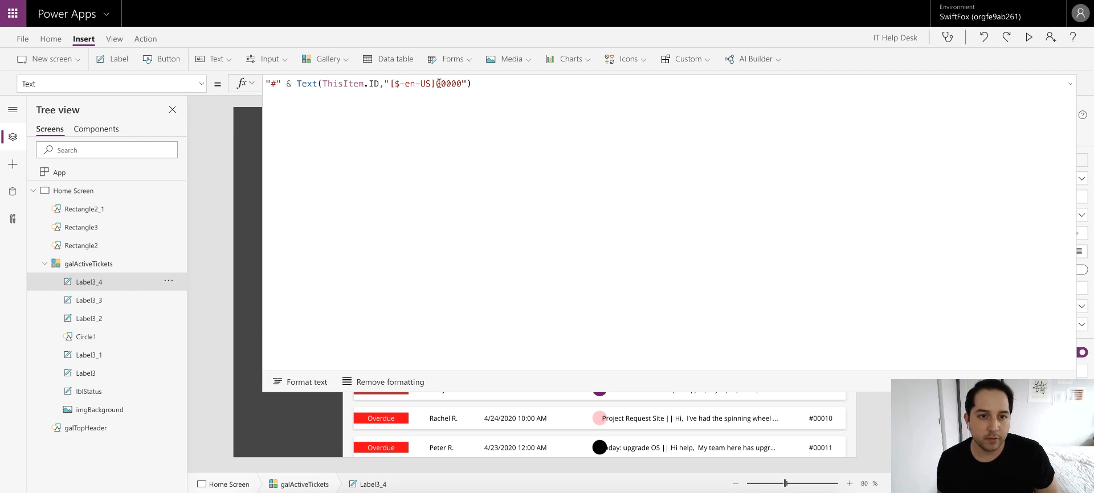
left_click_drag(460, 85, 436, 84)
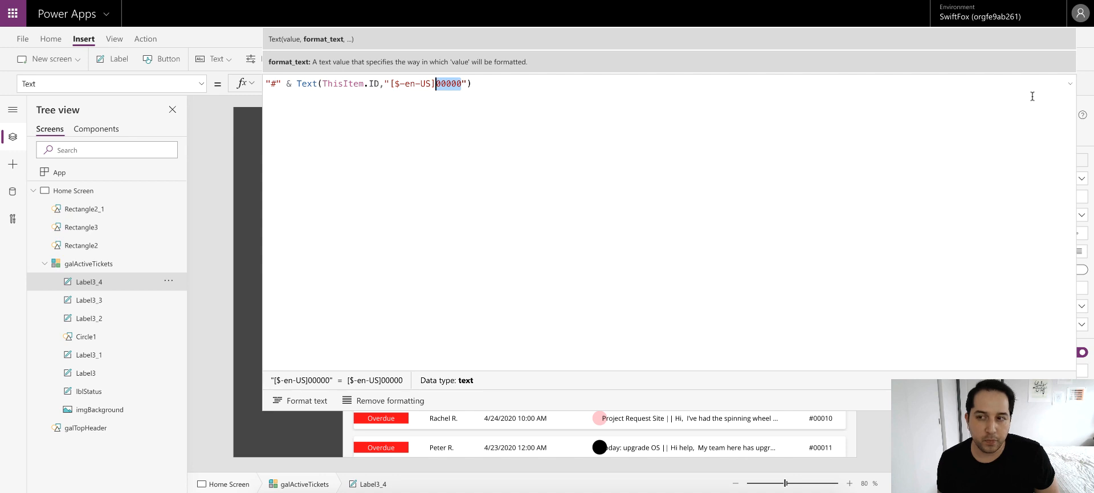
left_click(1069, 84)
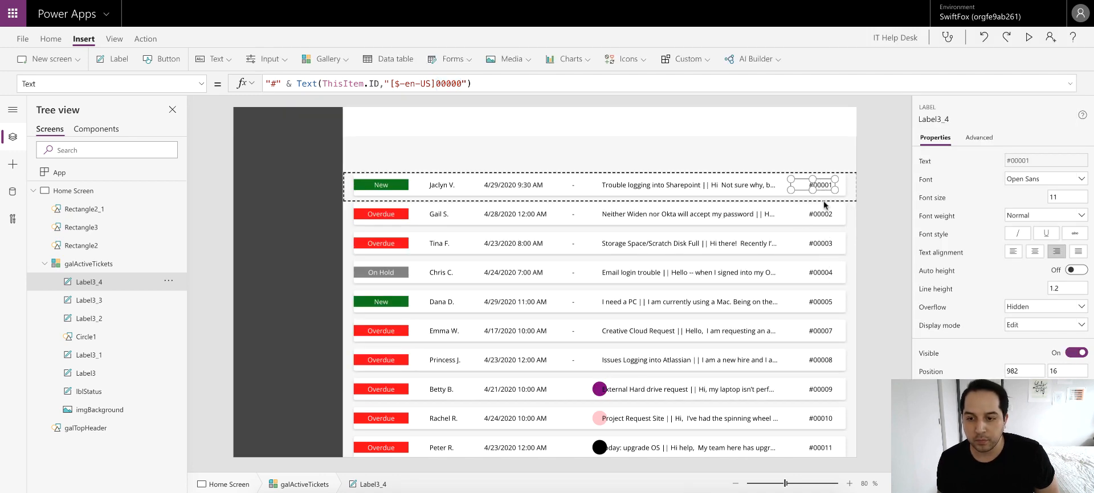
left_click(886, 322)
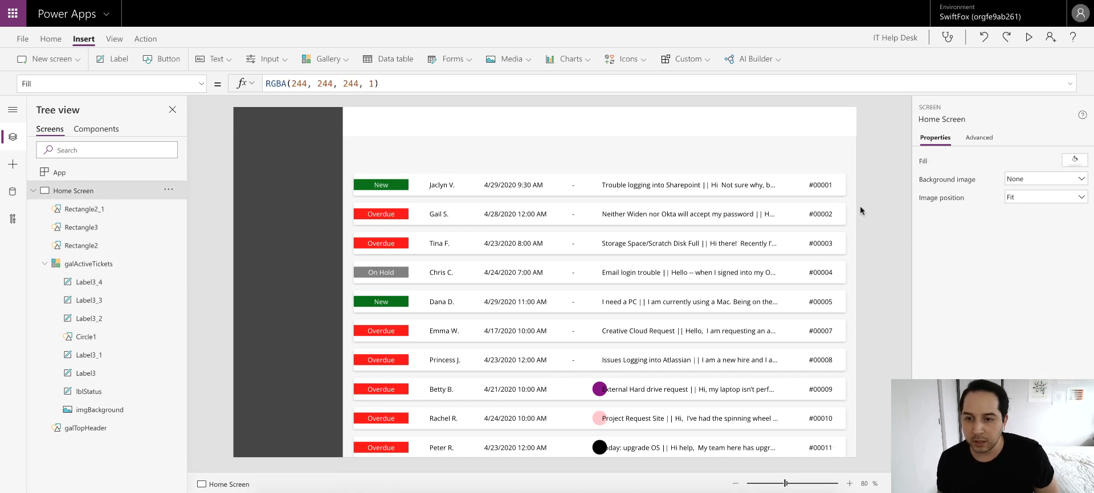
- Set the ticket ID label's text color to the custom gray hex 606060
left_click(821, 185)
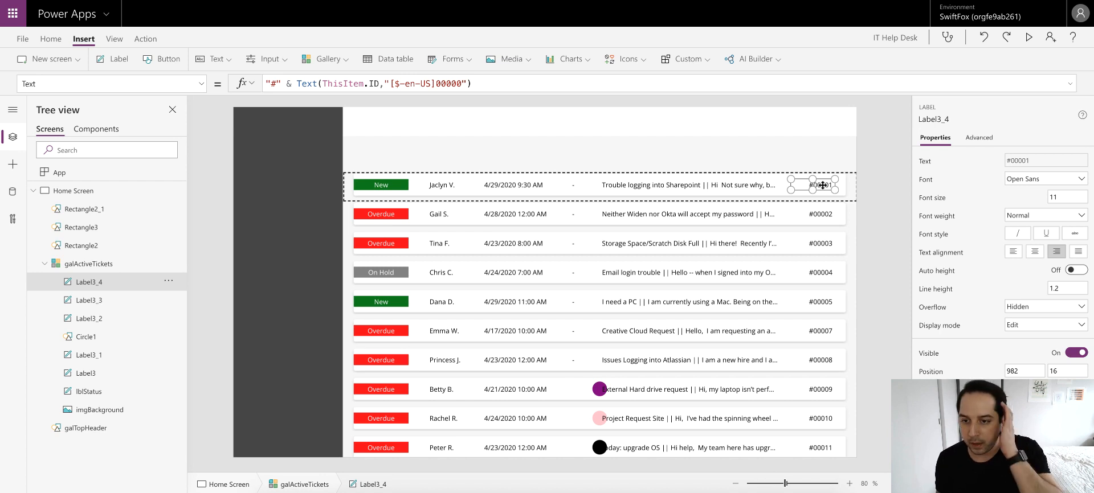
scroll(830, 217, "down", 1)
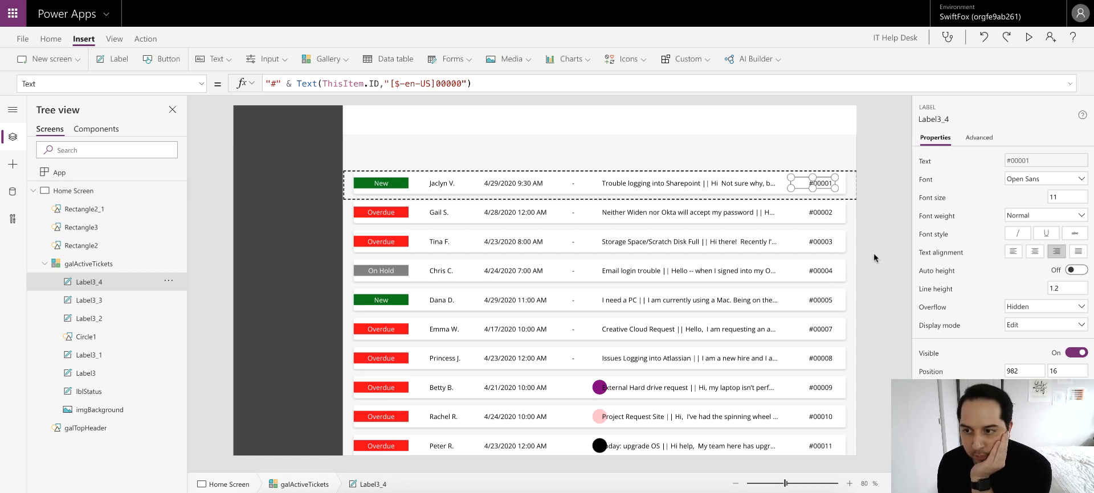
scroll(1003, 265, "down", 1)
left_click(1046, 438)
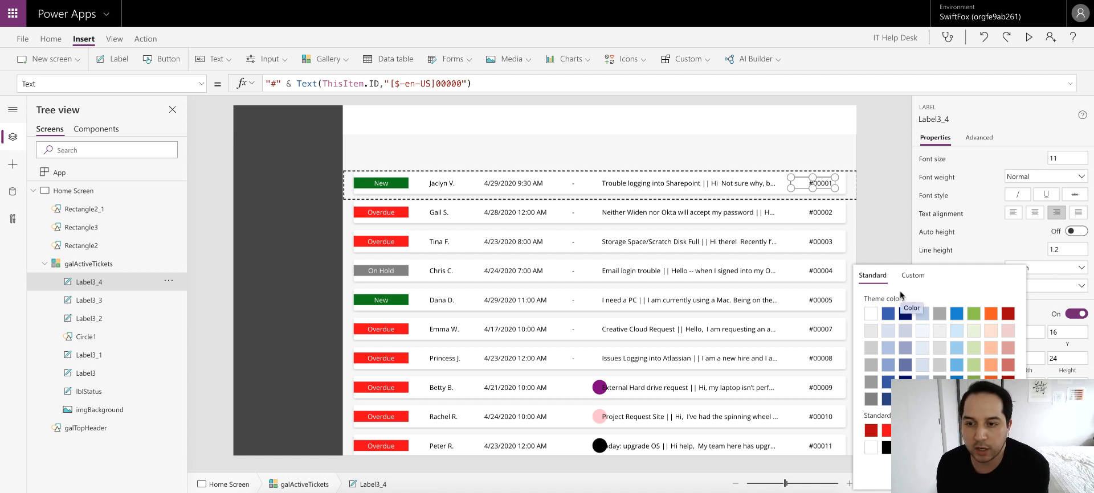
left_click(911, 276)
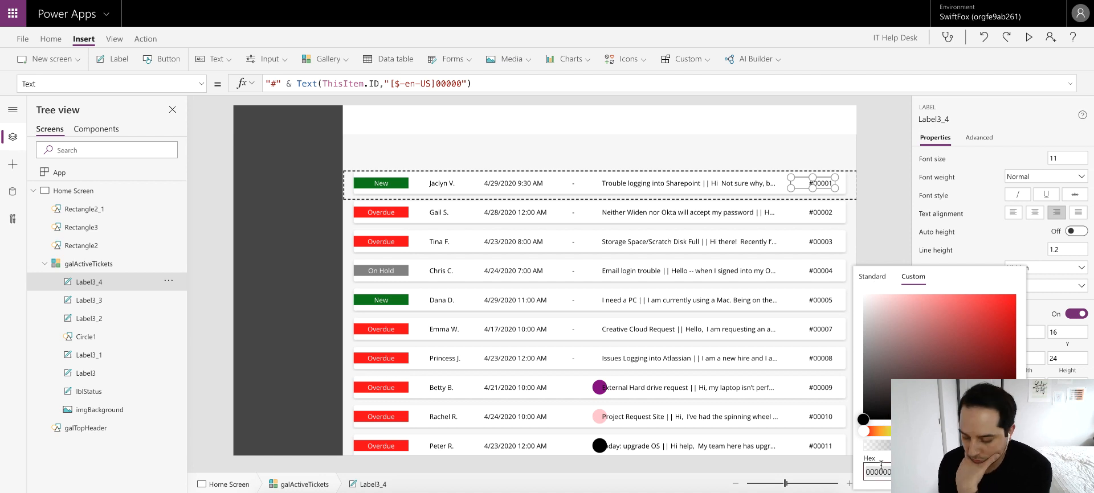
type("606060")
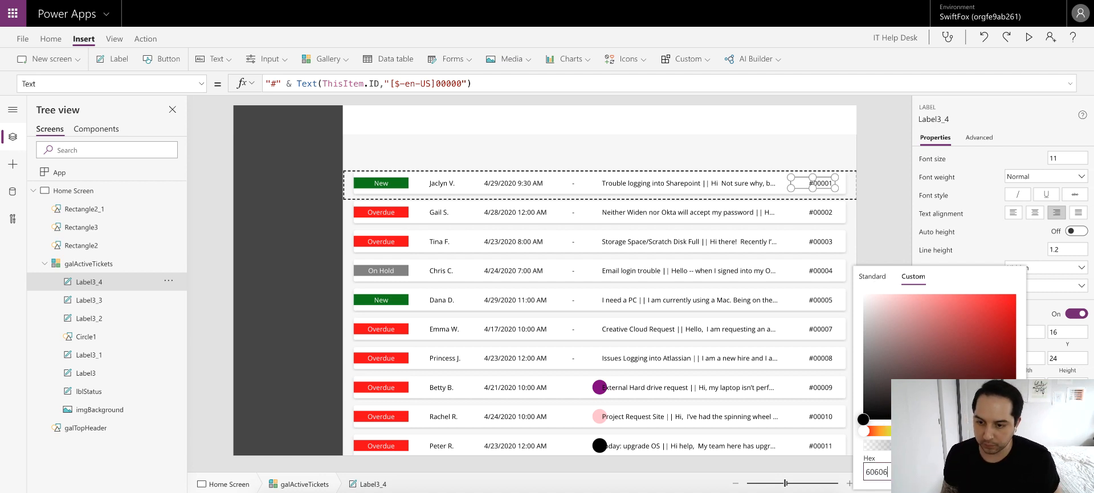
left_click(872, 196)
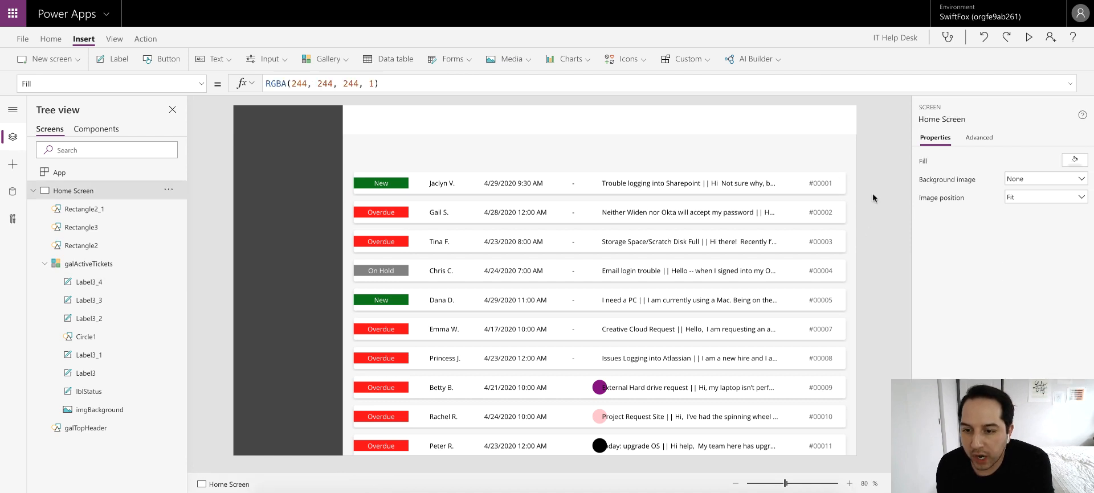
left_click(815, 183)
left_click(880, 182)
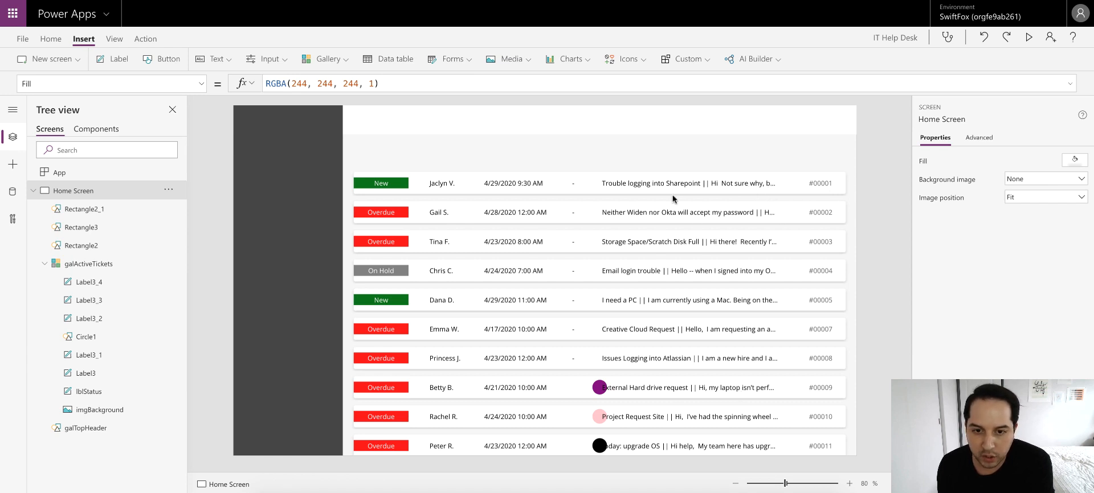
- Move the assignee circle back behind the initials label, at X 489, Y 12
left_click(653, 183)
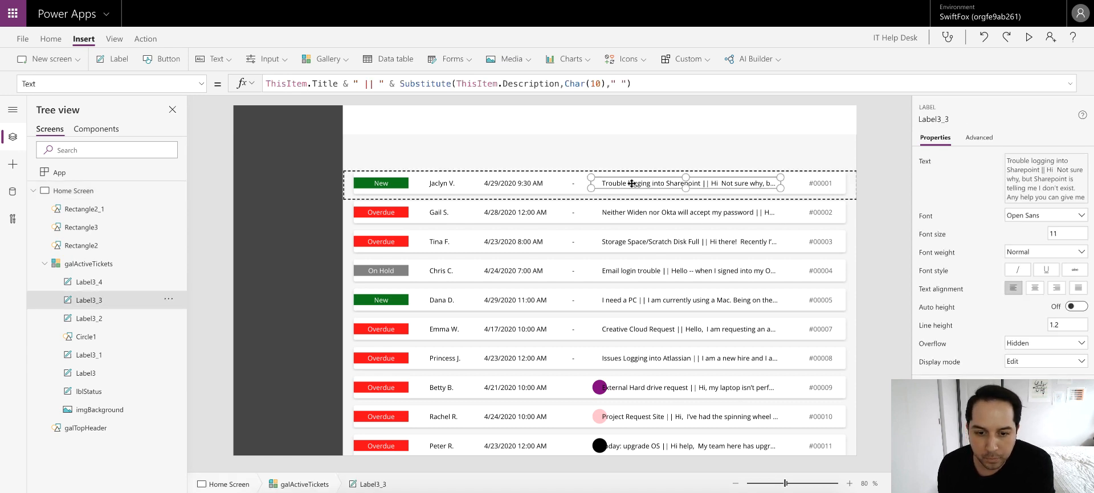
left_click(107, 342)
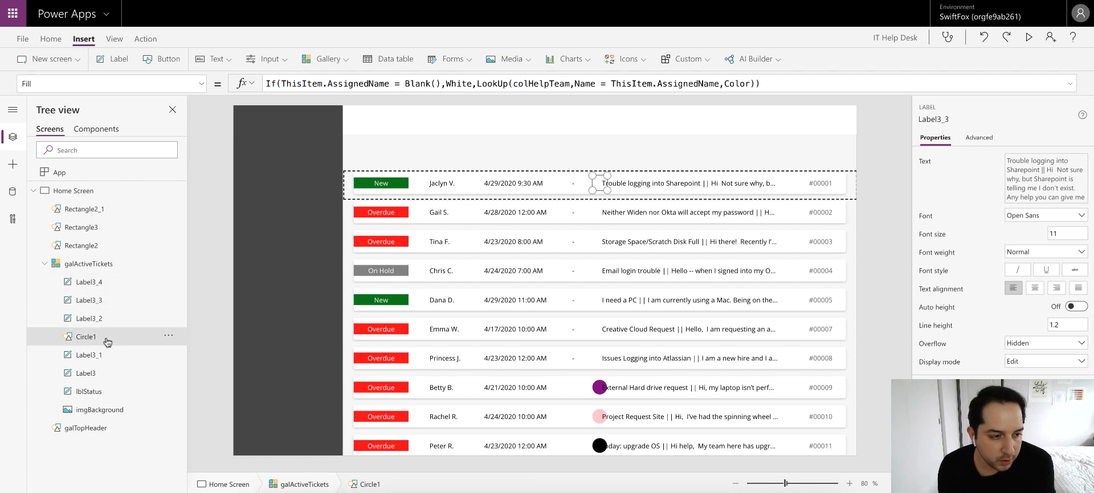
left_click(104, 317)
left_click(101, 332)
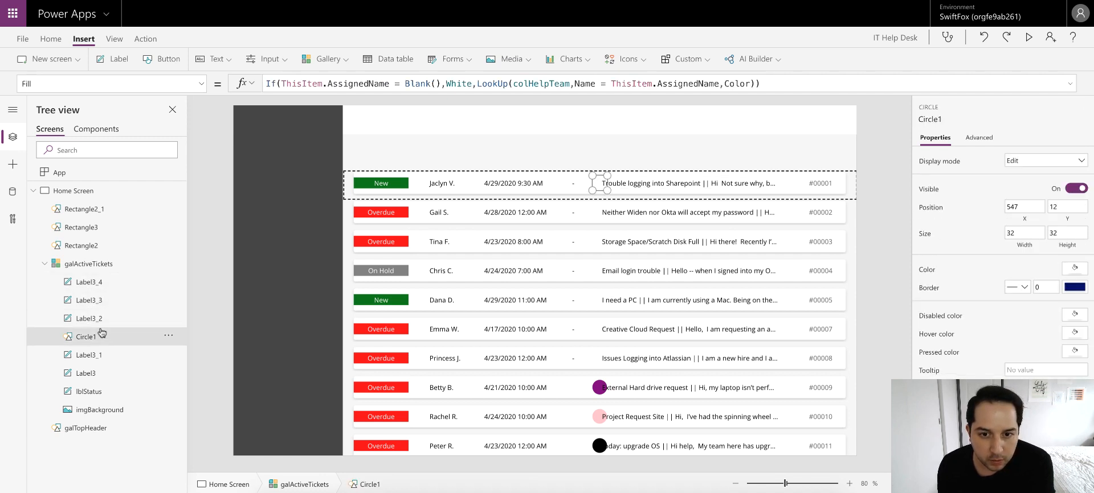
left_click_drag(598, 182, 575, 181)
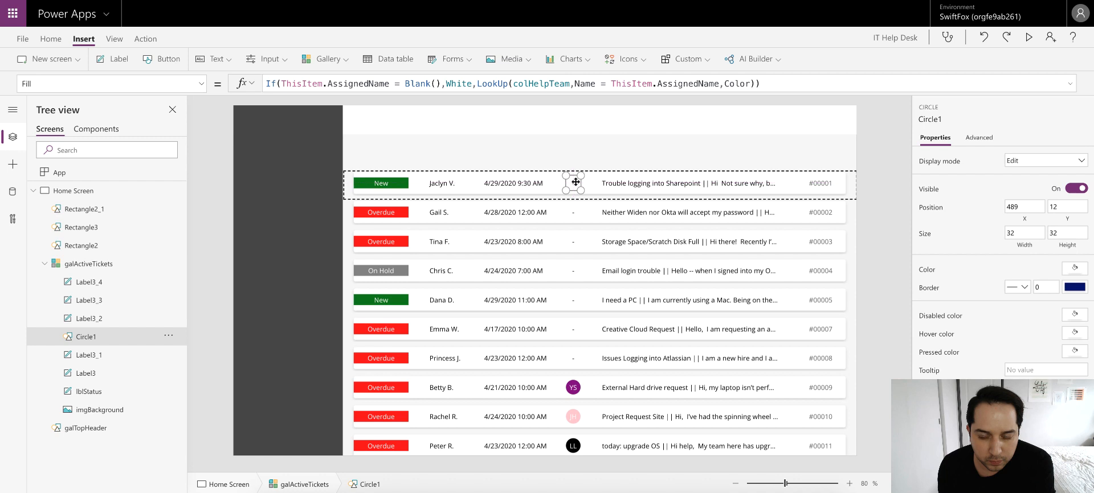
- Group the assignee initials label with its colored circle in the active tickets gallery
left_click(101, 354)
left_click(97, 319)
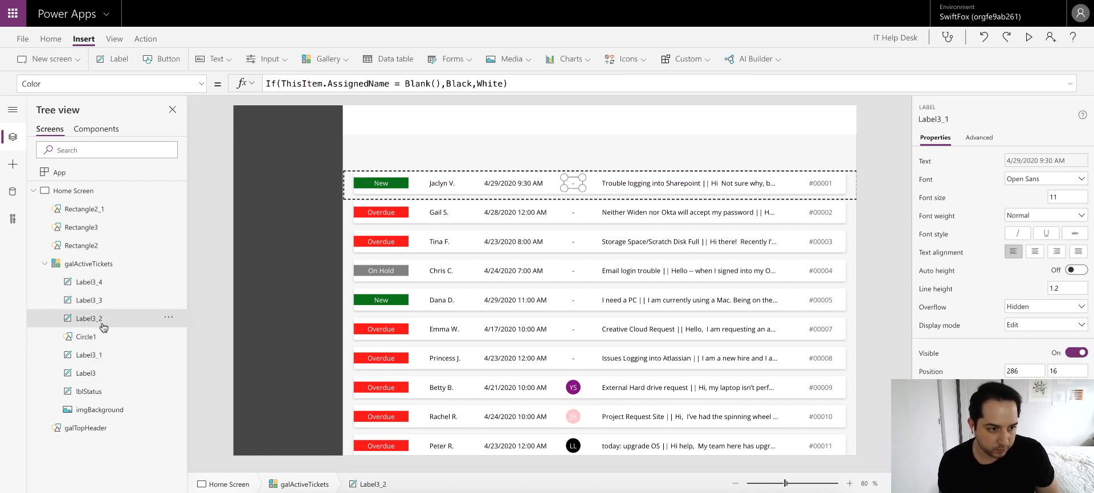
left_click(100, 339, "ctrl")
right_click(99, 340)
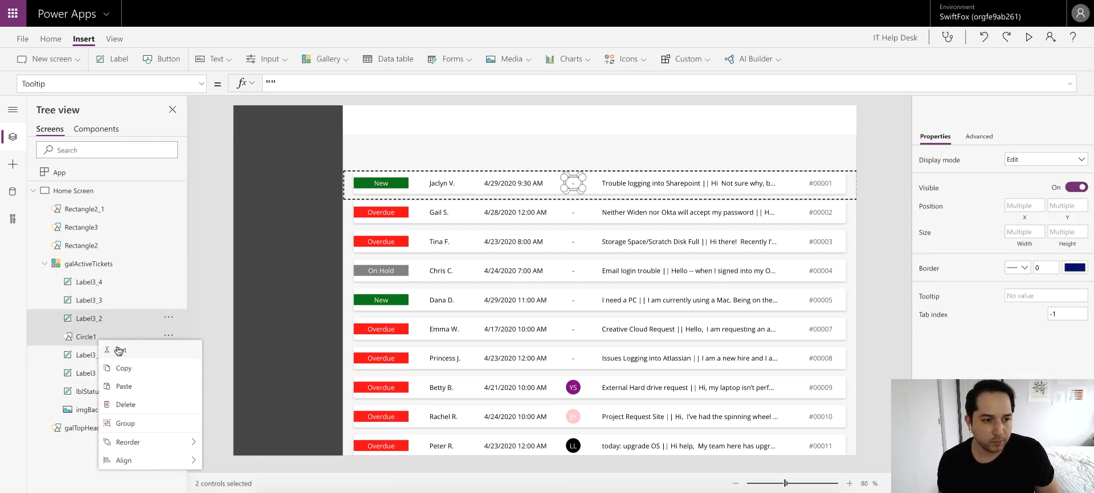
left_click(127, 423)
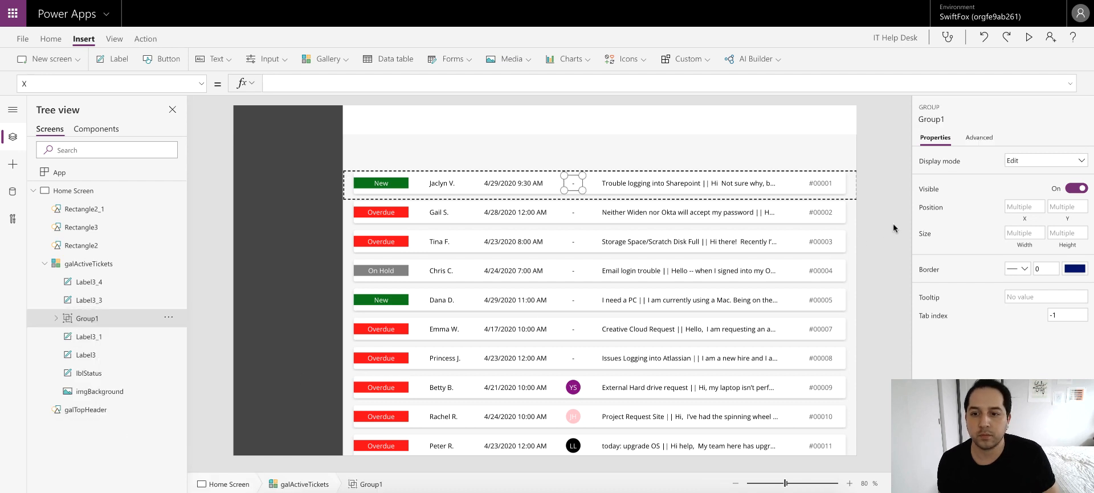
left_click(876, 215)
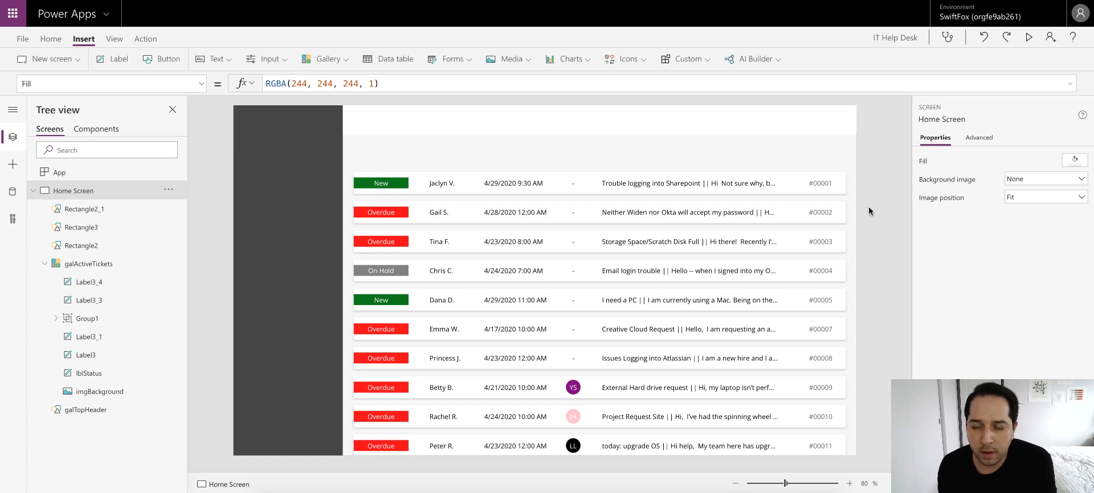
- Insert an image over the dark sidebar rectangle at X 0, Y 0, sized 240 by 768
left_click(309, 131)
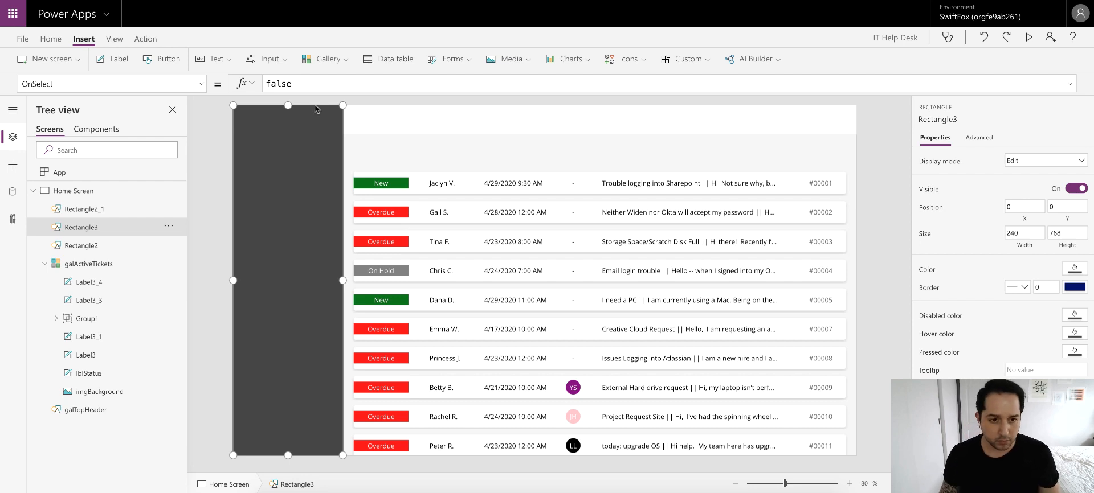
scroll(303, 149, "up", 1)
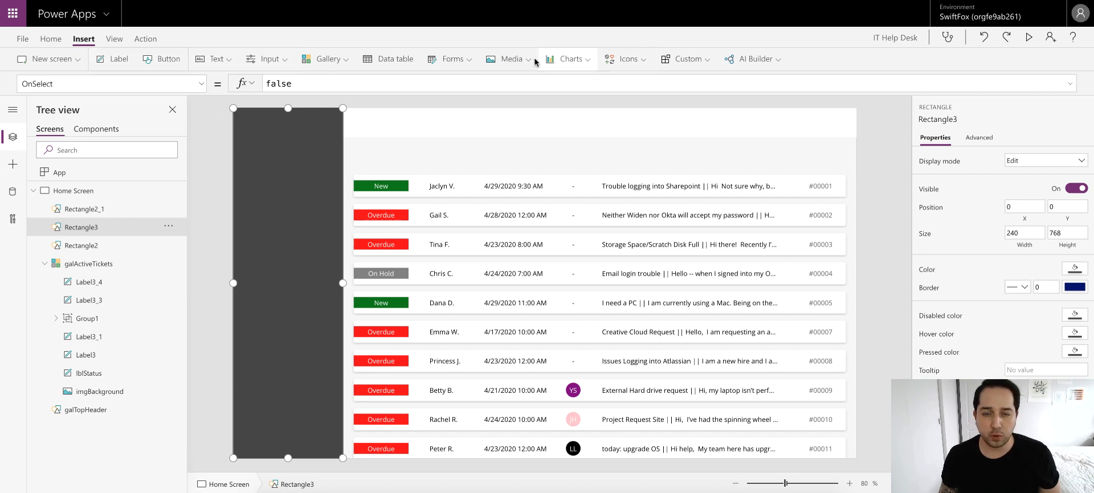
left_click(641, 59)
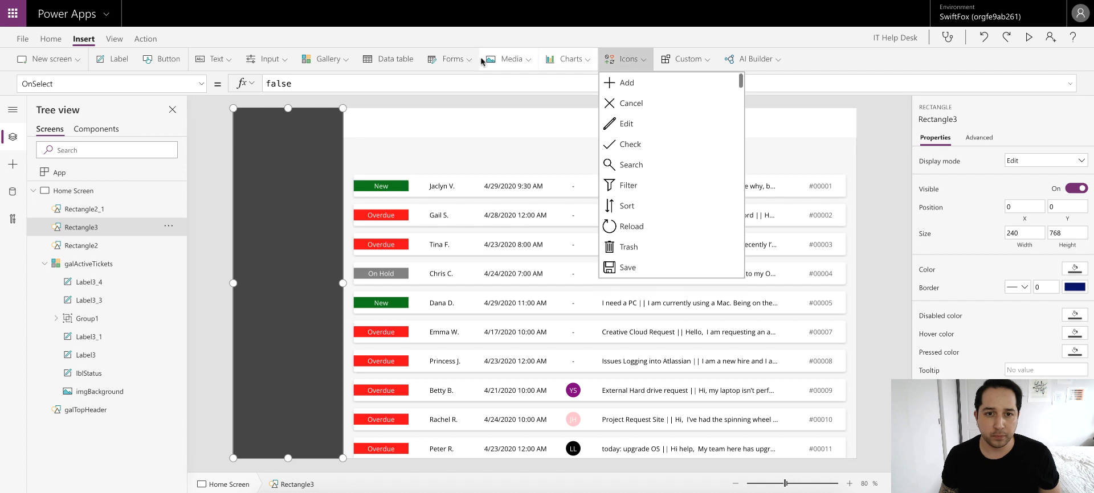
left_click(507, 59)
left_click(508, 60)
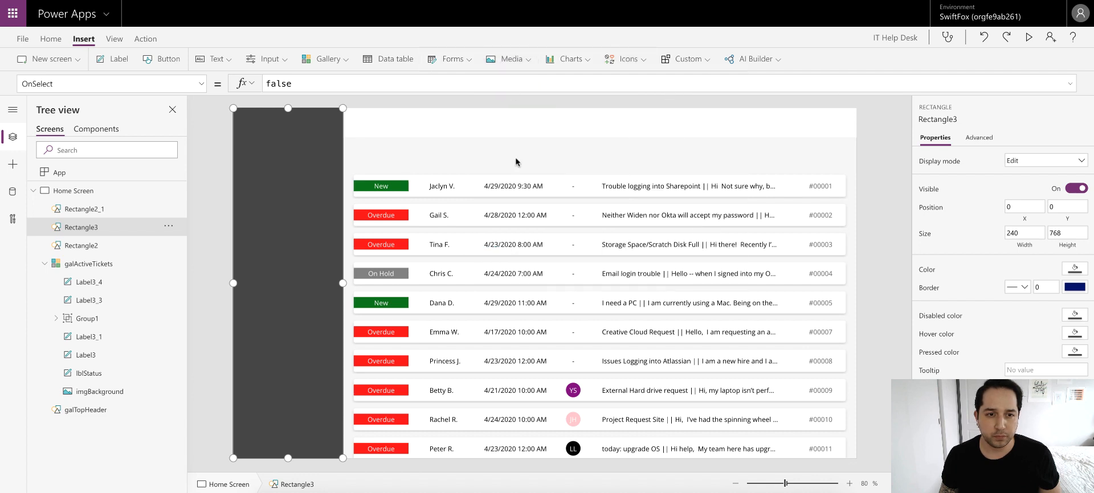
left_click(509, 59)
left_click(504, 79)
left_click_drag(243, 117, 345, 134)
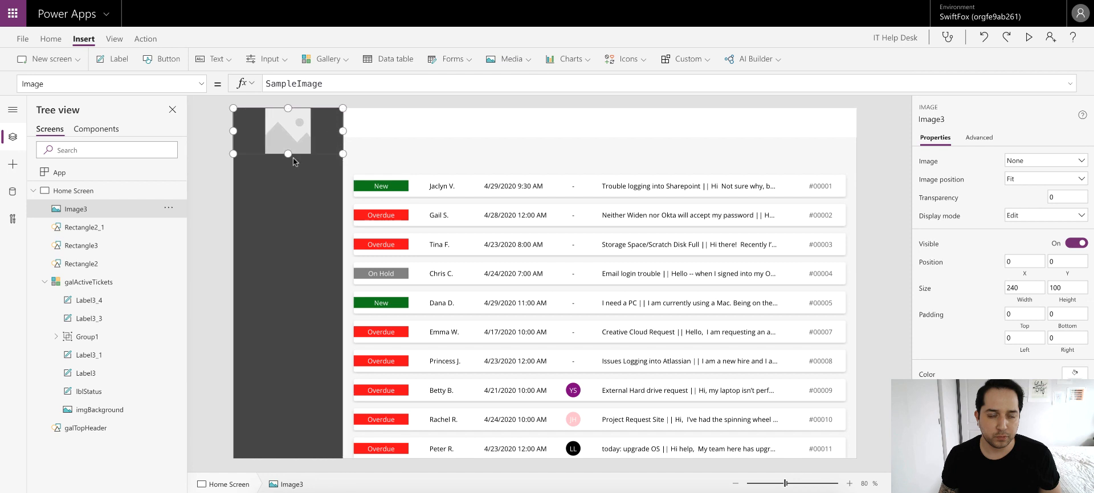
left_click_drag(287, 154, 288, 463)
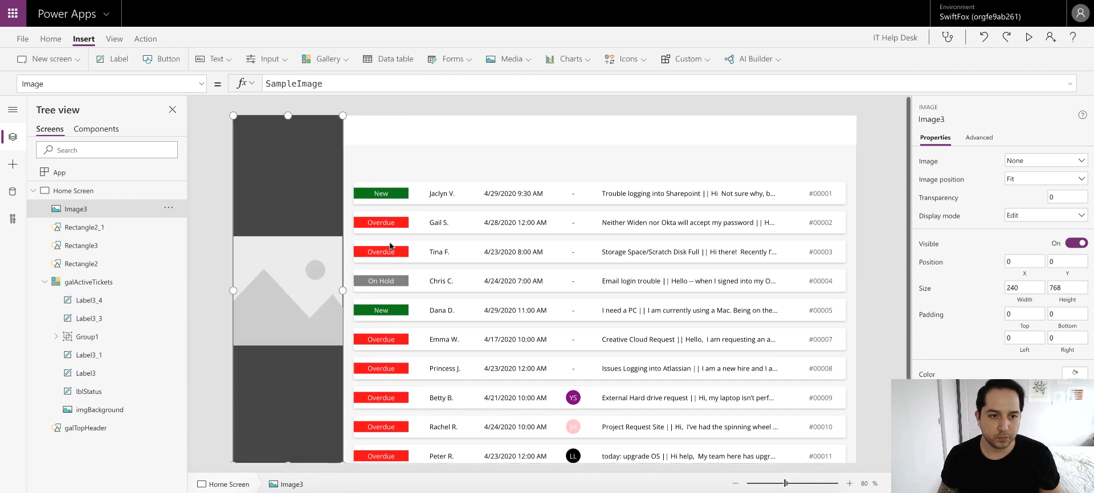
- Replace the sidebar image's Image formula with the EncodeUrl SVG code for a #454545 rectangle with a blurred shadow
left_click(346, 84)
key("ctrl+a")
key("ctrl+v")
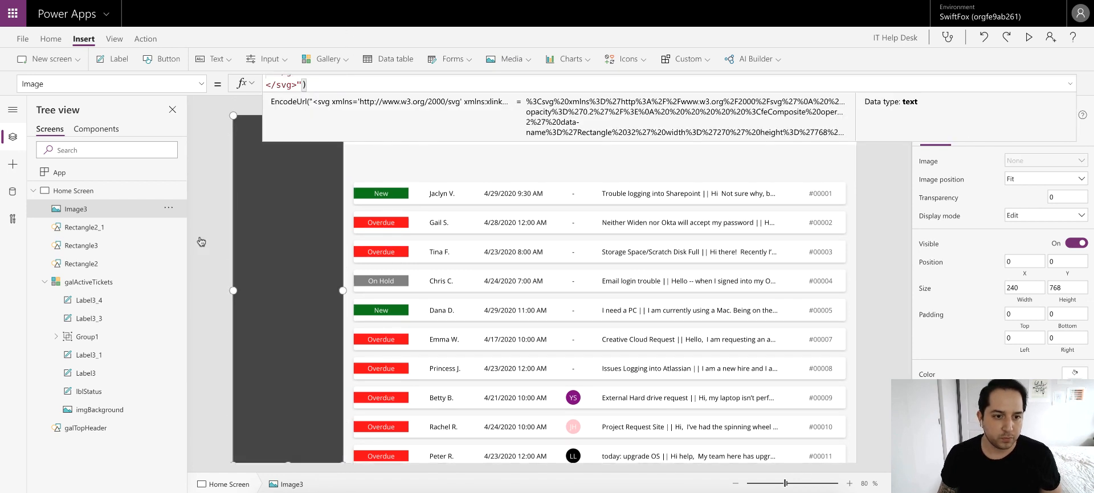
- Delete the old sidebar rectangle, Rectangle3, from the Home Screen
left_click(101, 232)
left_click(102, 246)
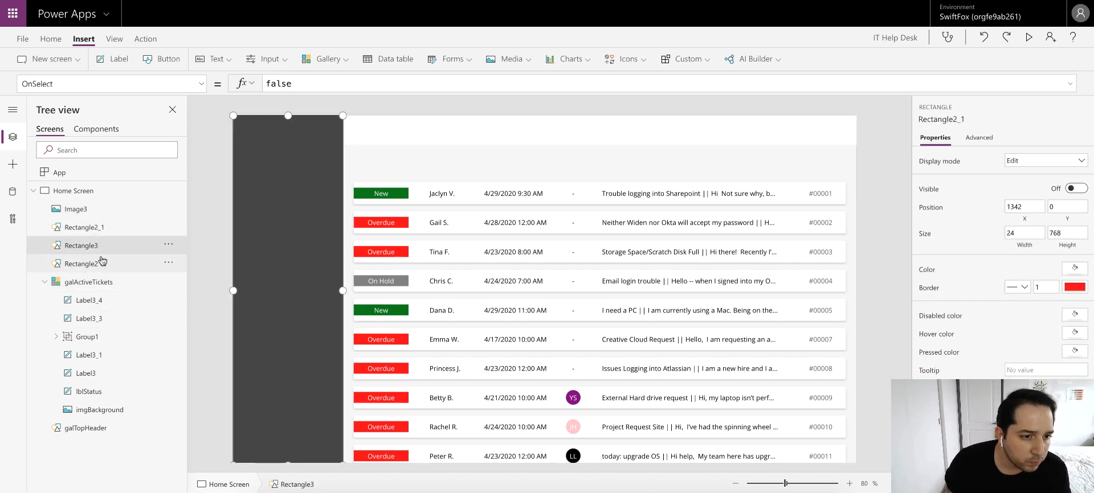
right_click(101, 248)
left_click(159, 318)
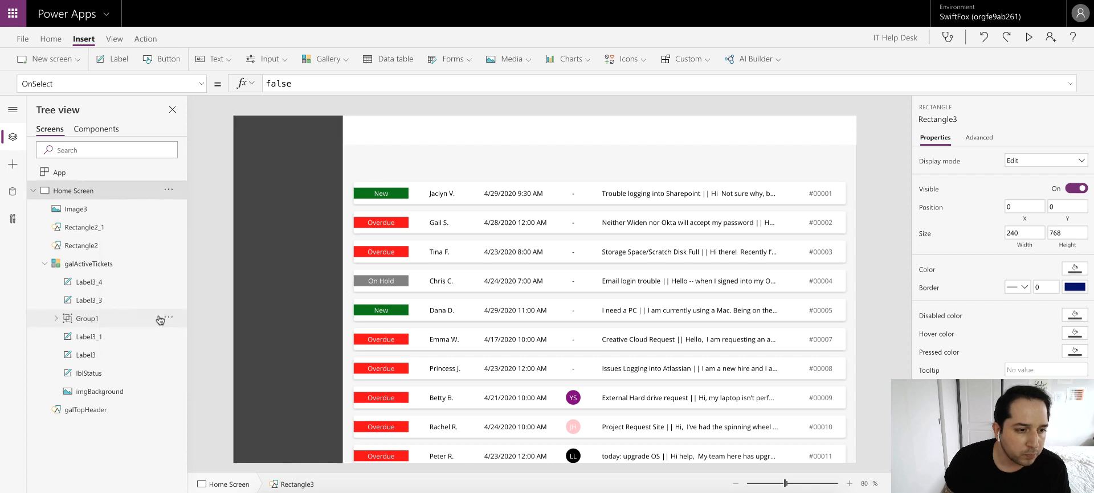
- Set the rect width in the sidebar image's SVG formula to 240
left_click(263, 215)
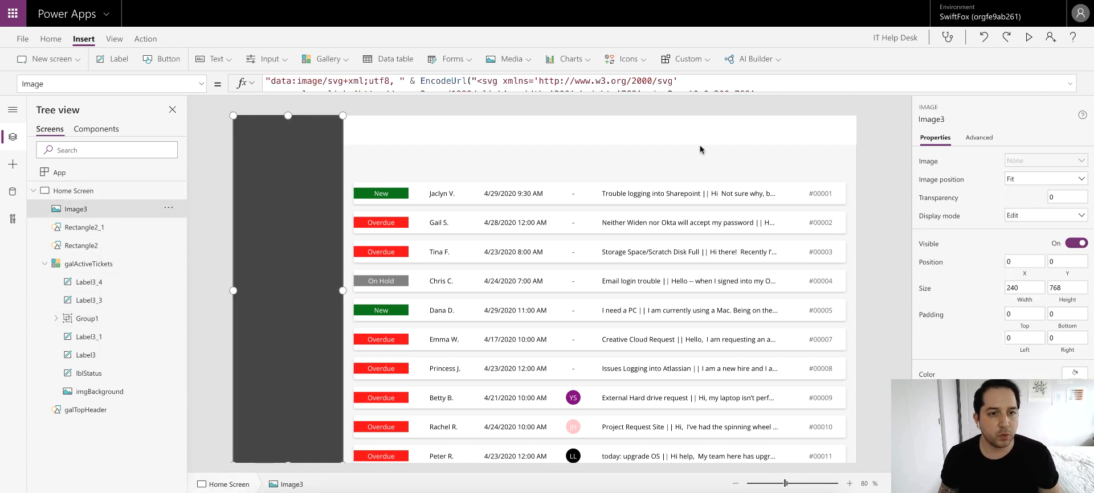
left_click(1070, 83)
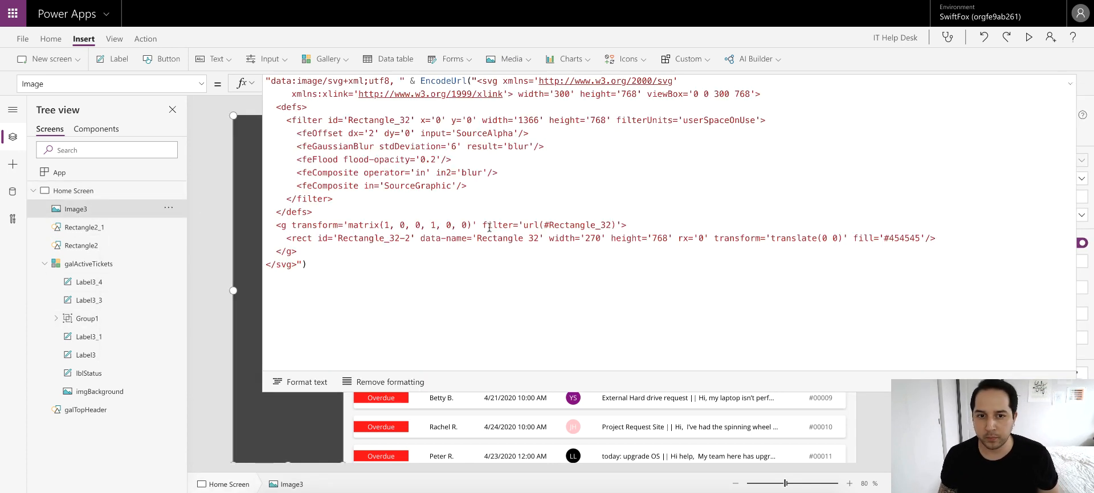
left_click(471, 302)
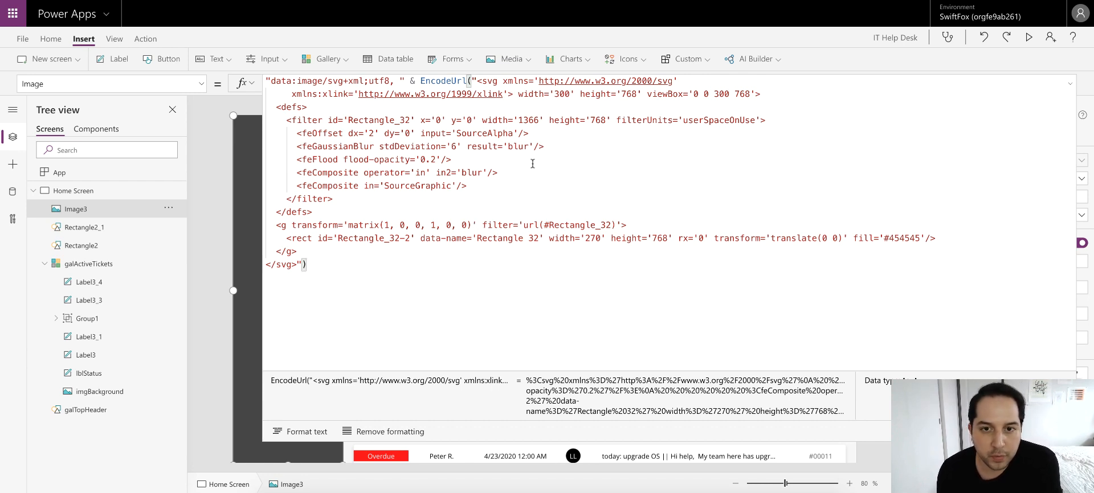
left_click(1073, 86)
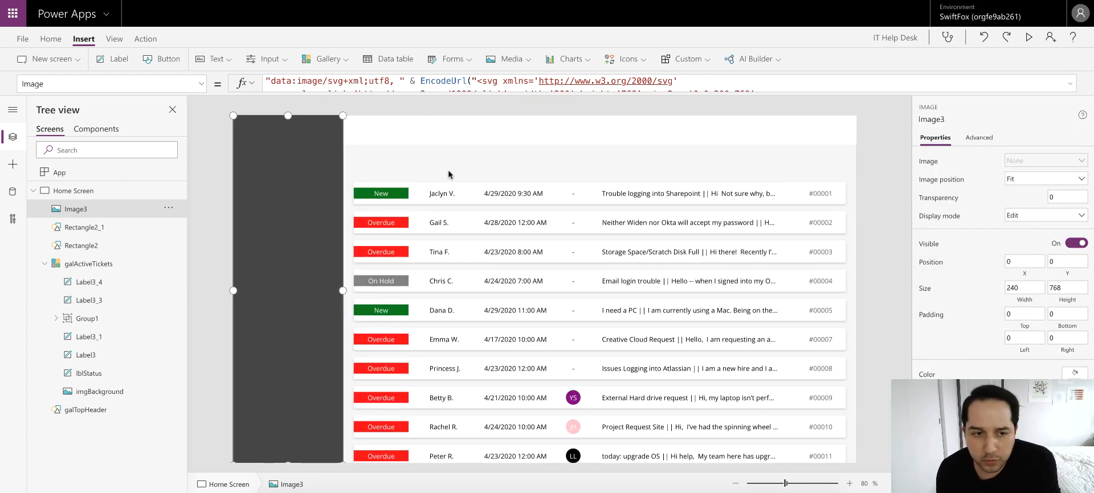
left_click(1070, 85)
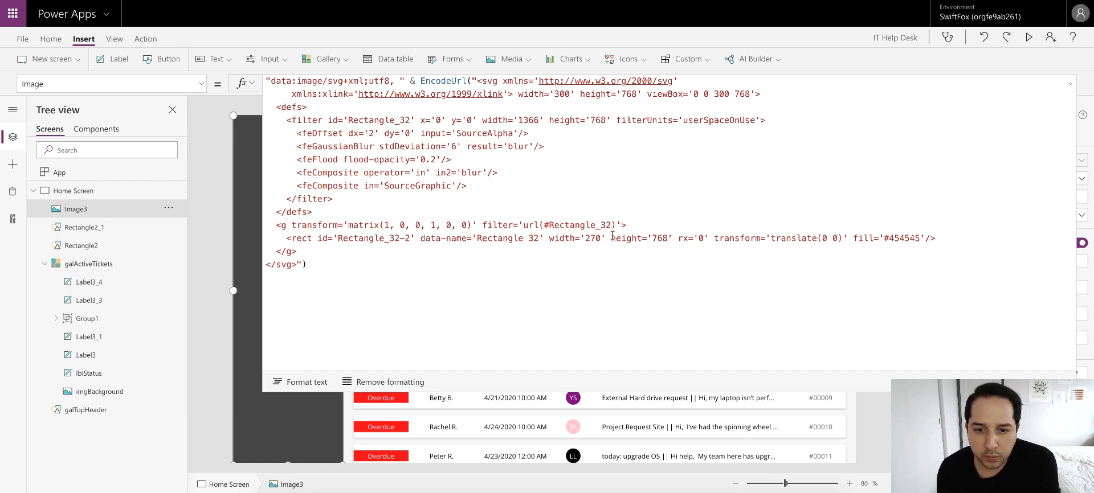
left_click_drag(601, 238, 588, 237)
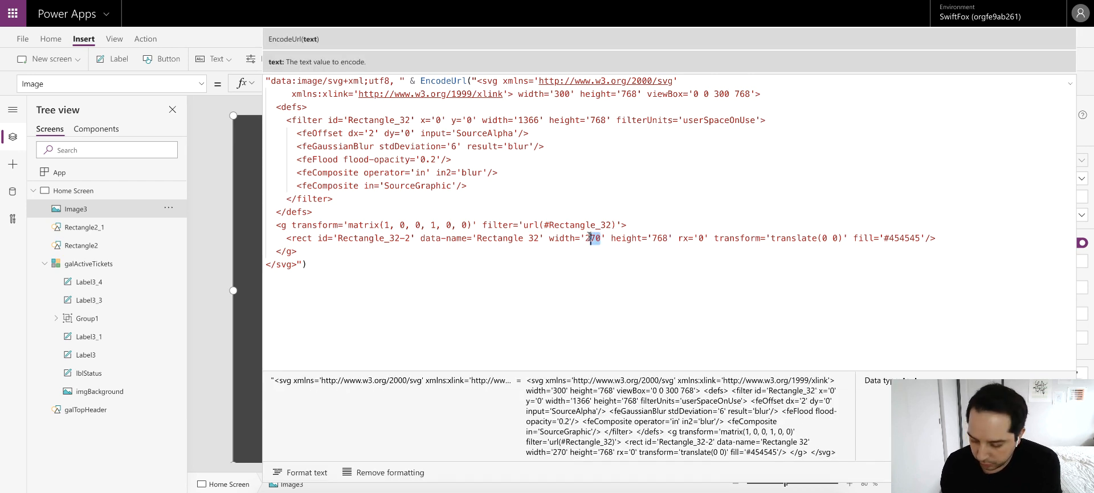
type("40")
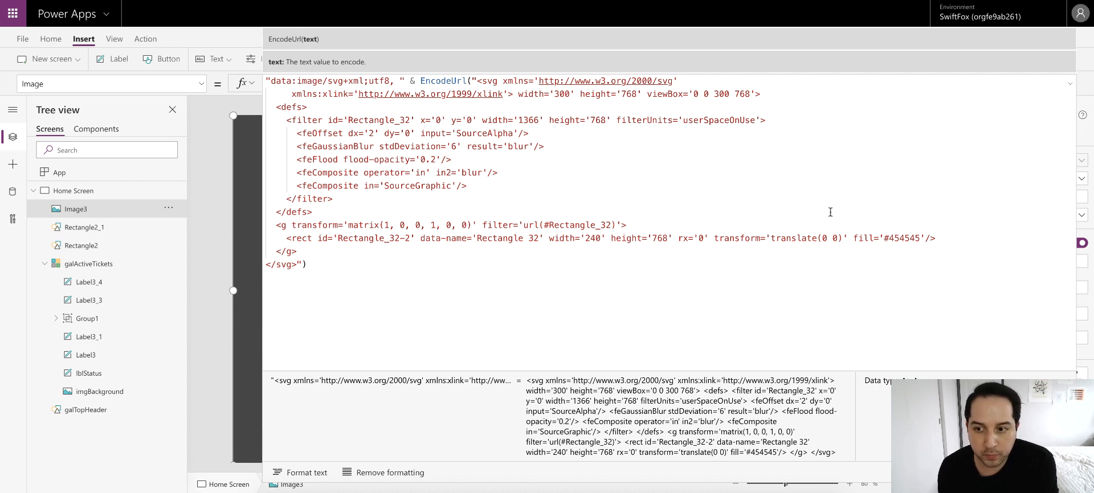
- Set the filter width in the sidebar image's SVG formula to 300
left_click_drag(888, 238, 937, 237)
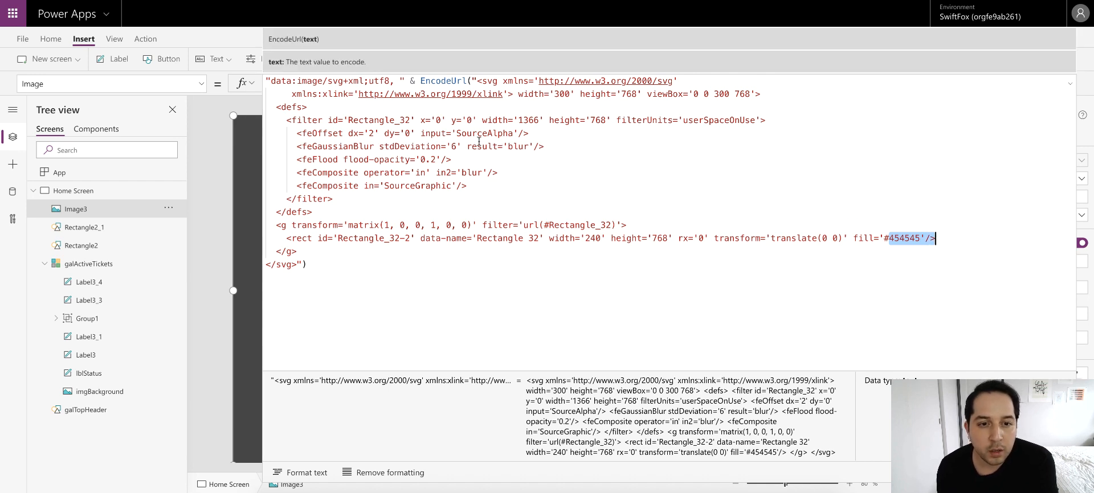
left_click(453, 147)
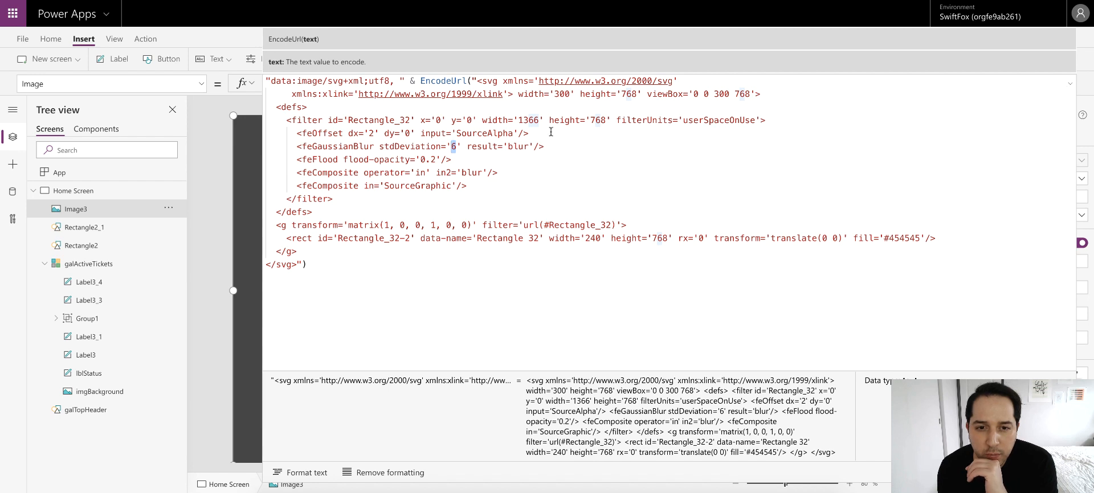
left_click_drag(539, 120, 517, 120)
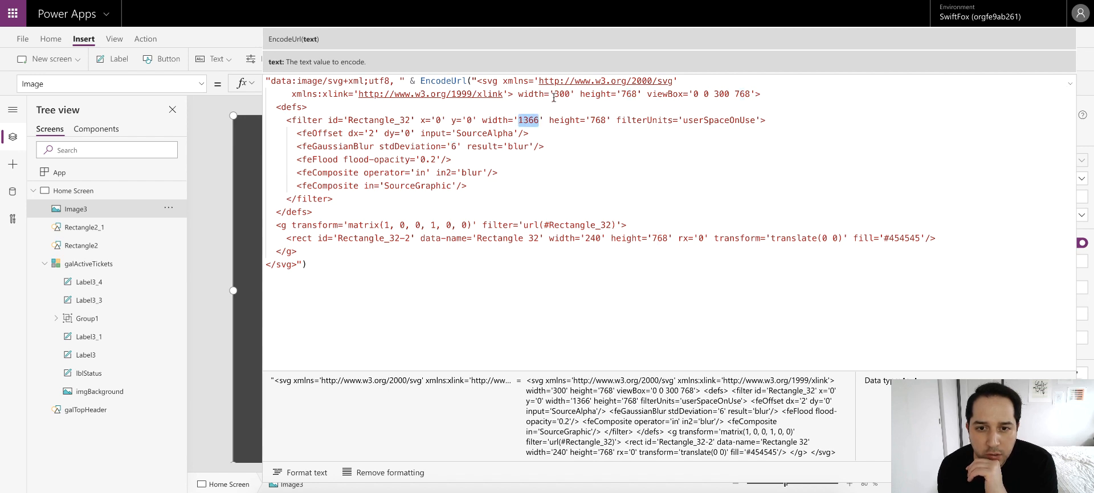
type("300")
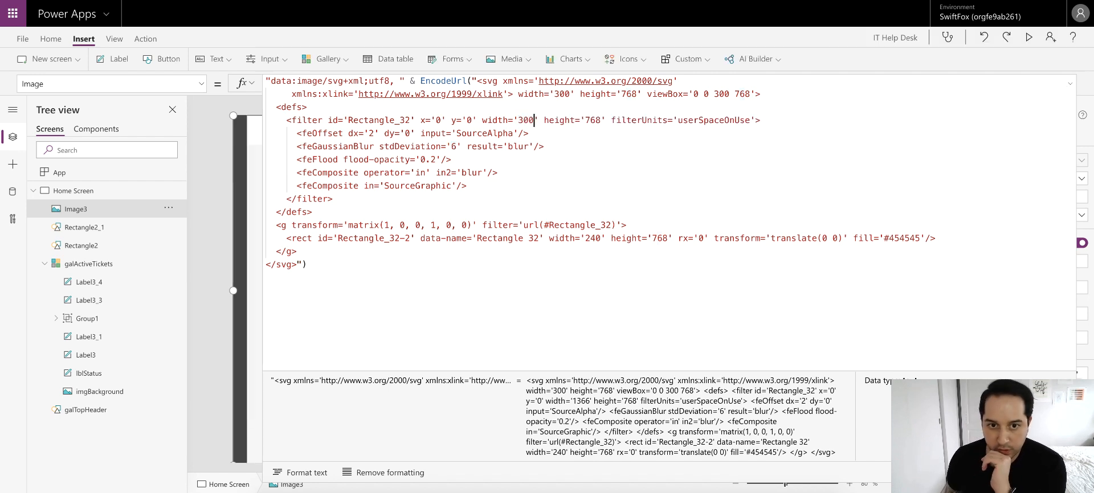
left_click(1070, 83)
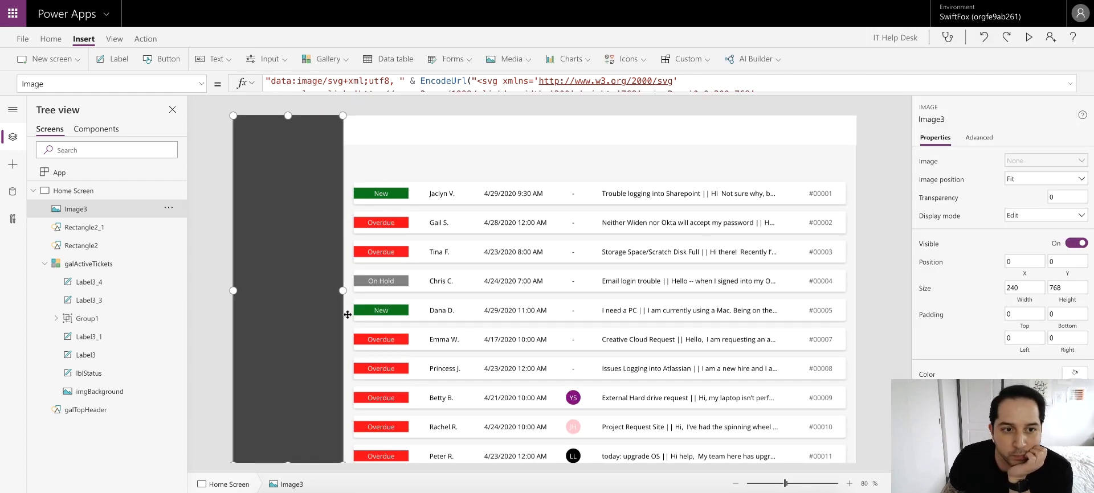
- Widen the sidebar image to 264 so its shadow extends past the dark area
left_click_drag(343, 287, 352, 288)
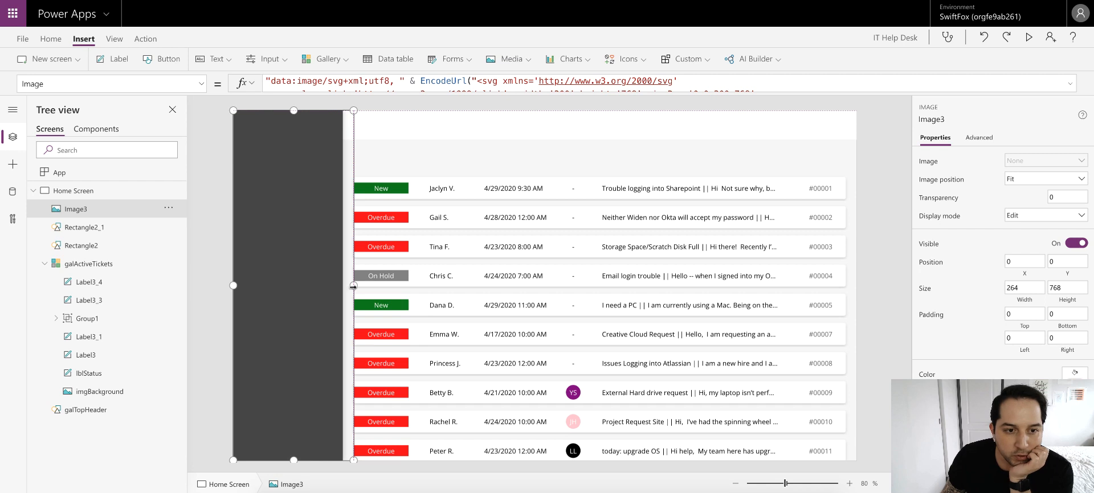
left_click(219, 255)
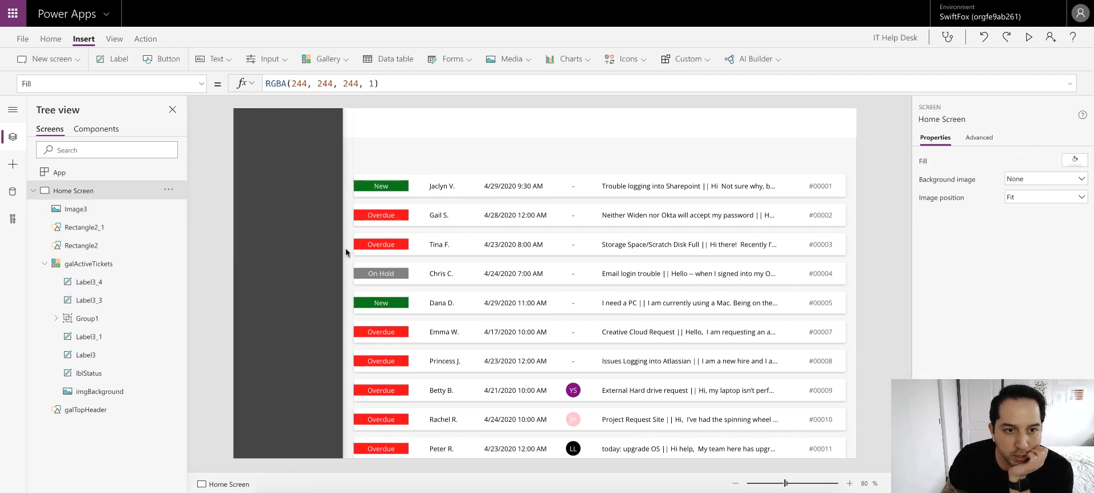
left_click(319, 138)
left_click(217, 133)
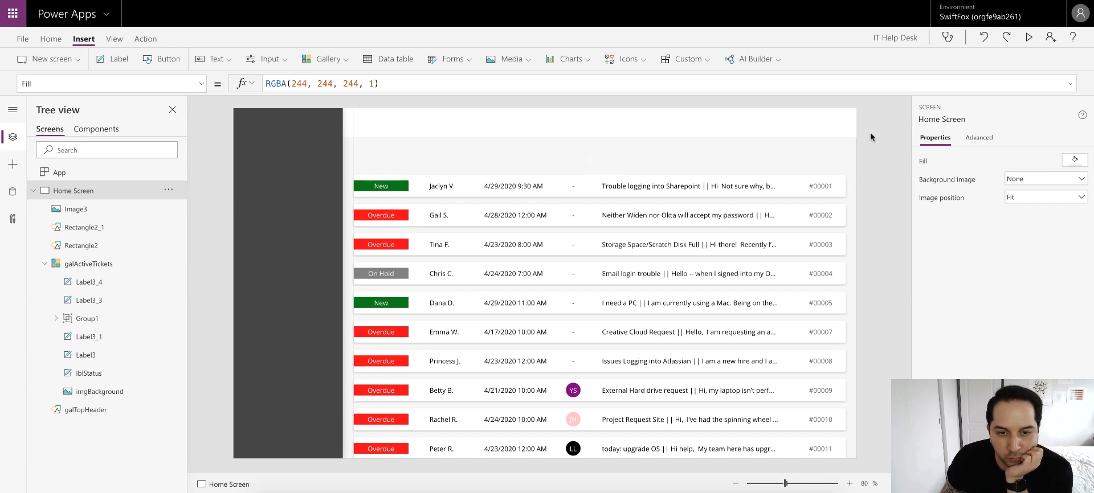
- Add a label with the text "Help" at the top of the dark sidebar
left_click(115, 60)
double_click(276, 135)
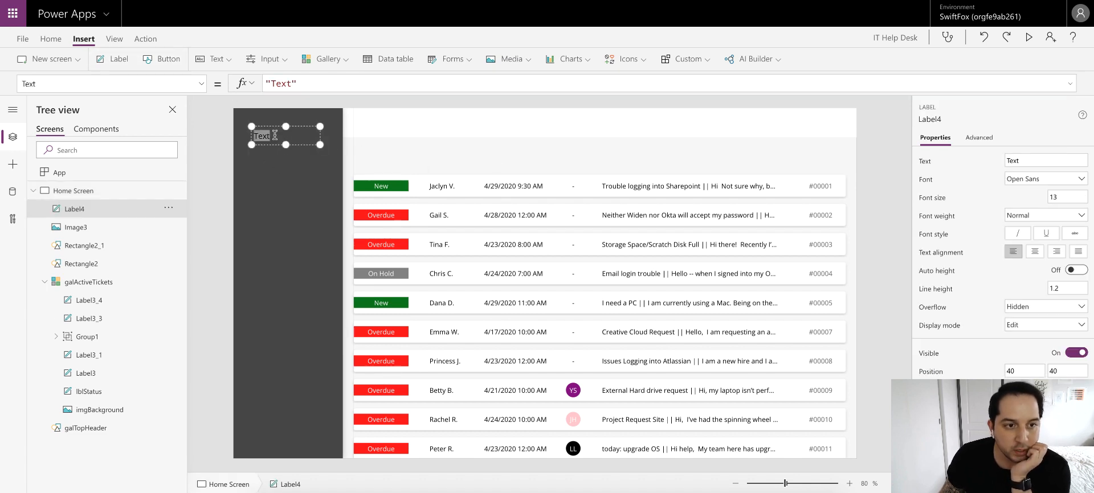
type("Help")
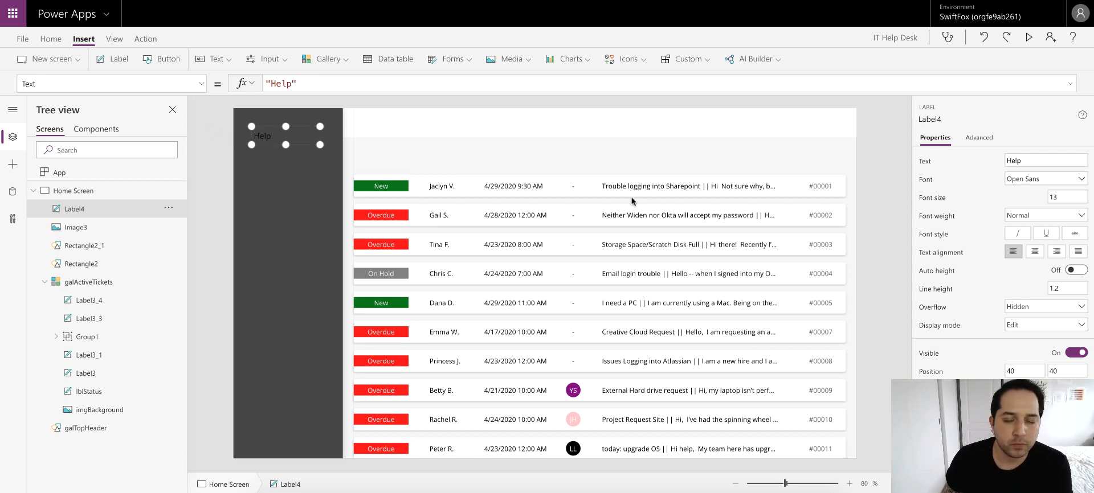
- Set the Help label's font size to 22 and its position to X 24, Y 24
left_click(1057, 196)
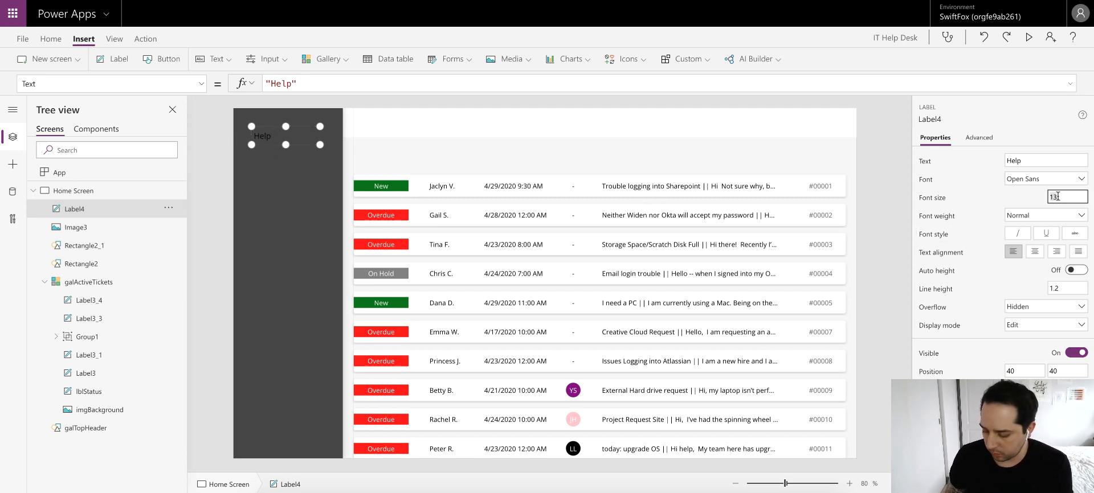
key("BackSpace")
key("BackSpace")
type("36")
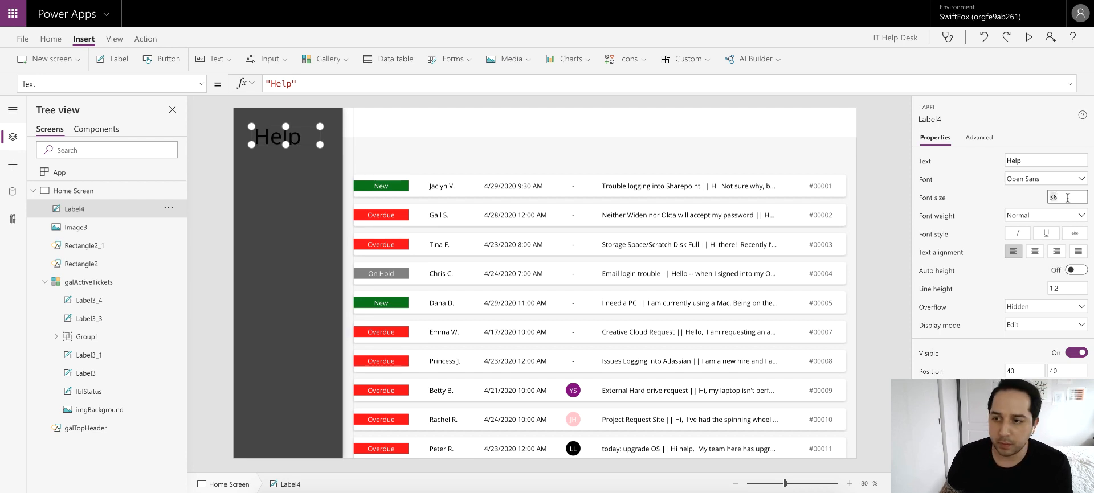
key("BackSpace")
key("BackSpace")
type("28")
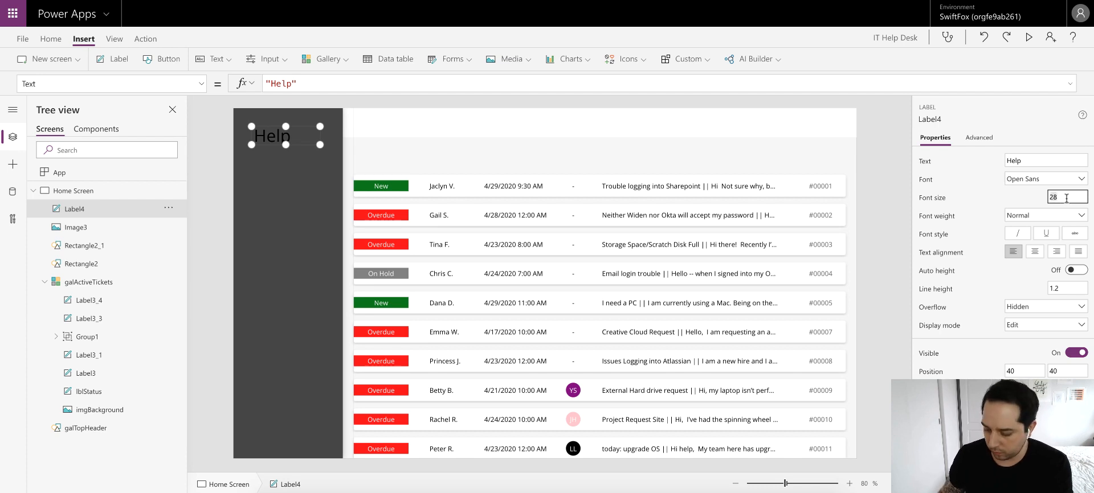
key("BackSpace")
type("2")
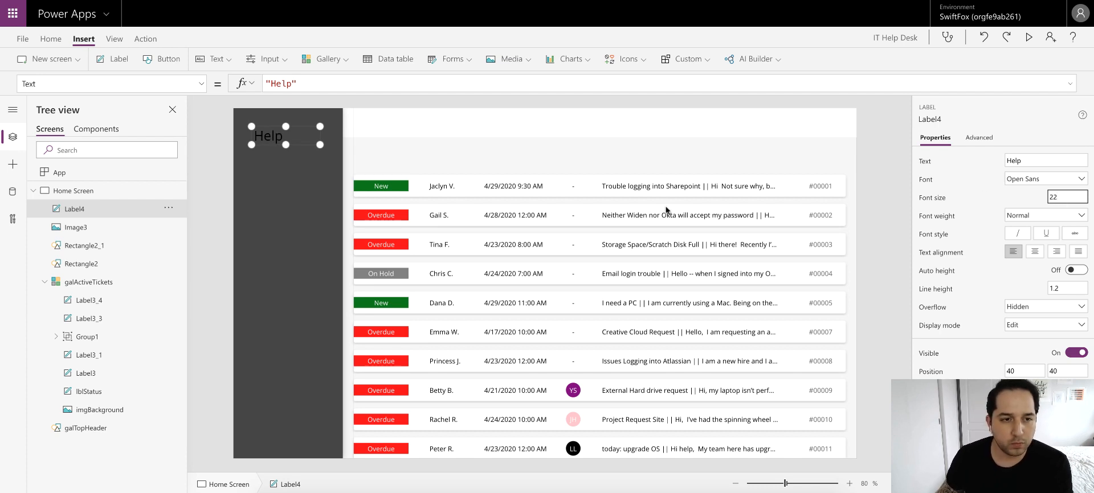
left_click_drag(271, 136, 249, 116)
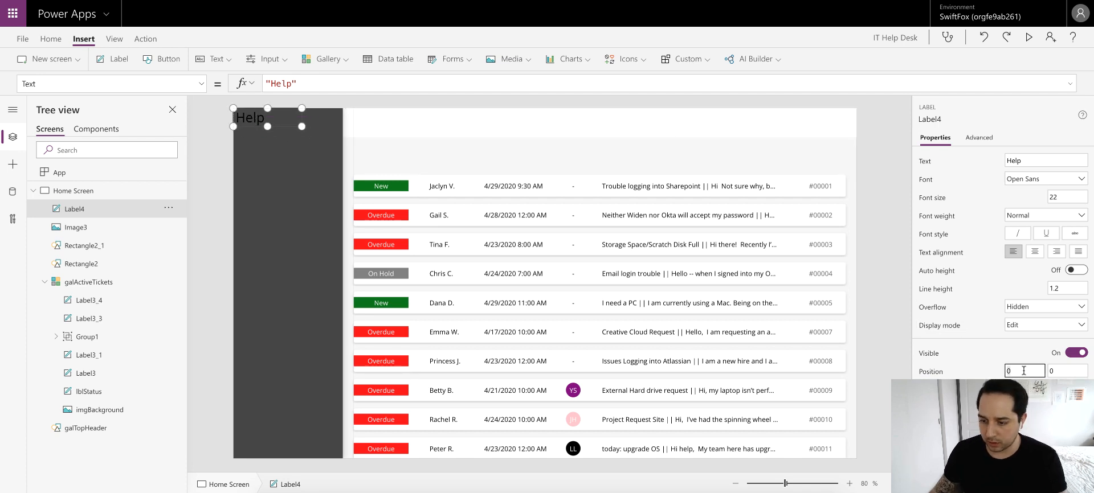
type("24")
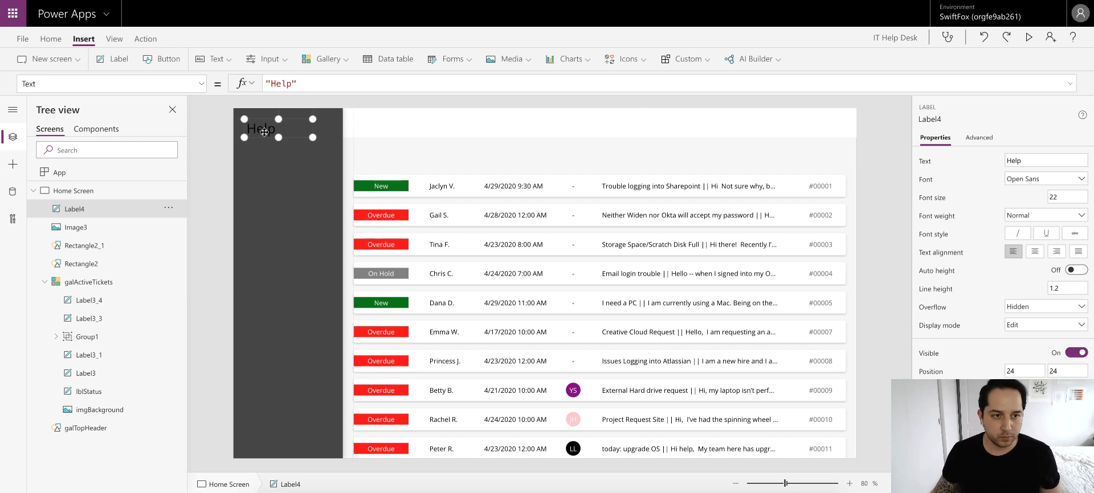
- Duplicate the Help label directly below at X 24, Y 64 and change the copy's text to "Desk"
key("ctrl+c")
key("ctrl+v")
left_click_drag(263, 131, 259, 152)
double_click(263, 147)
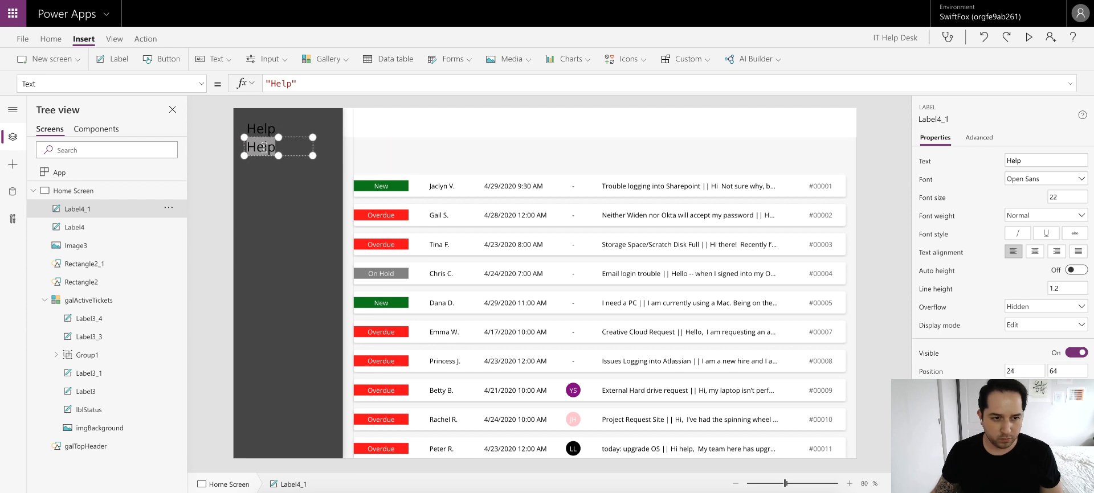
type("Desk")
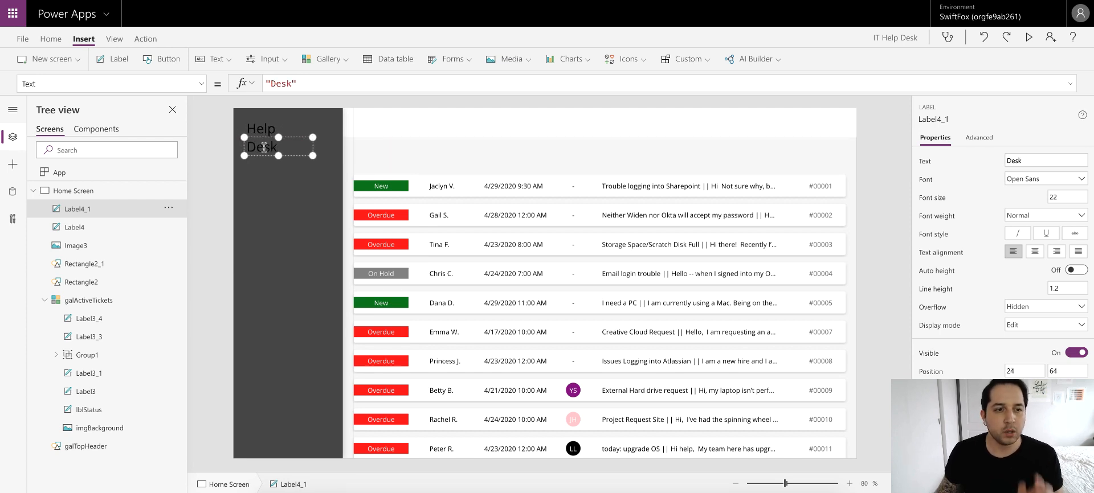
left_click(212, 145)
left_click(268, 147)
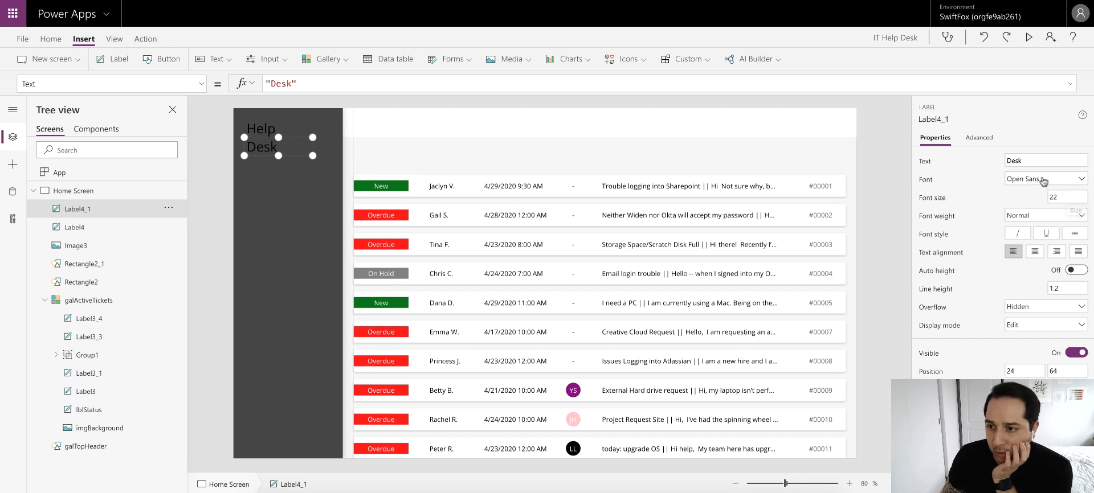
- Make the Desk label bold and set the font color of both the Help and Desk labels to white
left_click(1035, 218)
left_click(1032, 231)
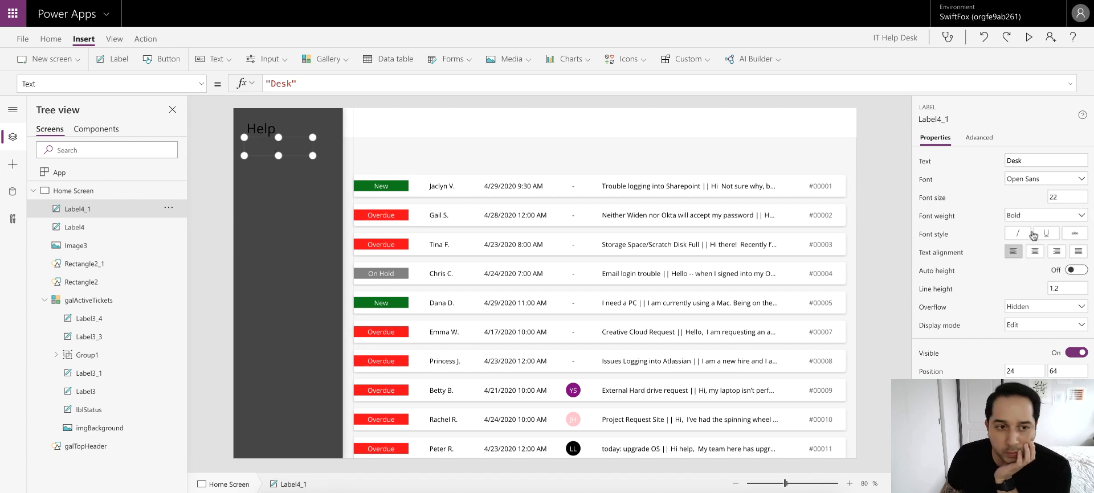
left_click(260, 133)
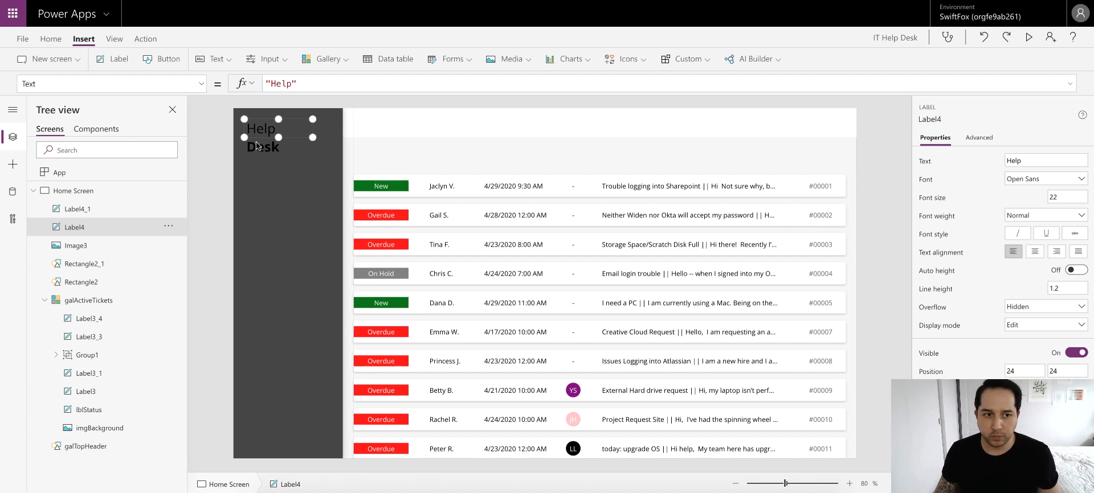
left_click(255, 144, "shift")
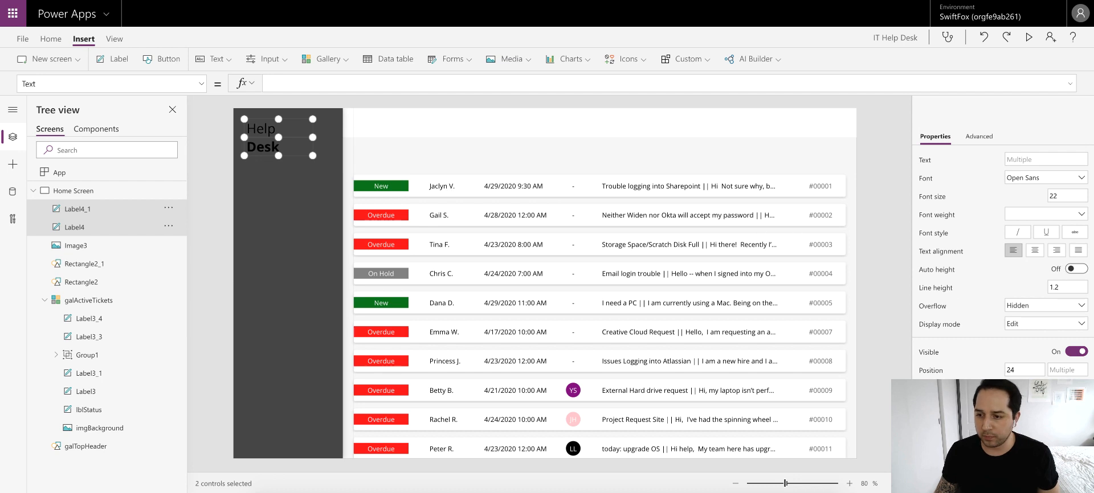
left_click(1049, 477)
left_click(871, 313)
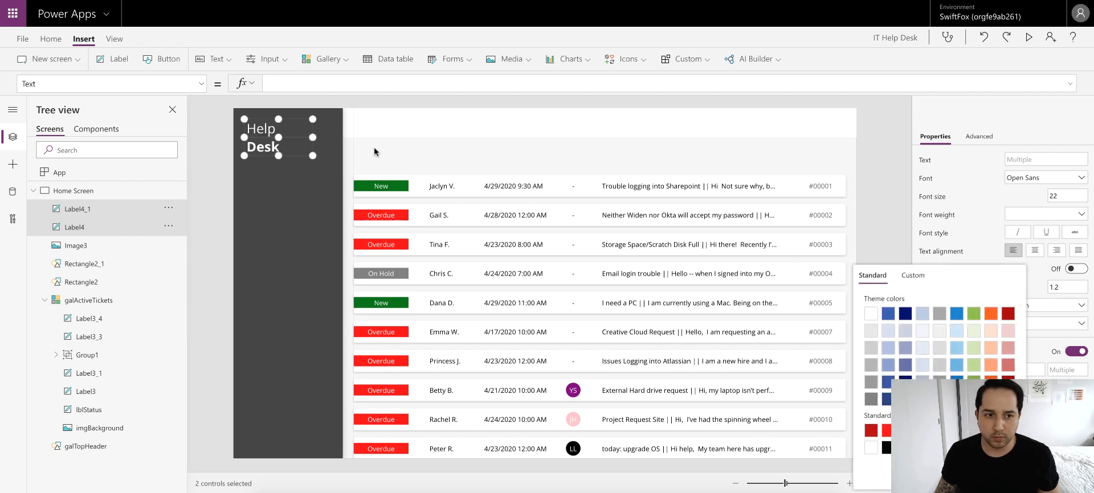
left_click(220, 120)
left_click(297, 137)
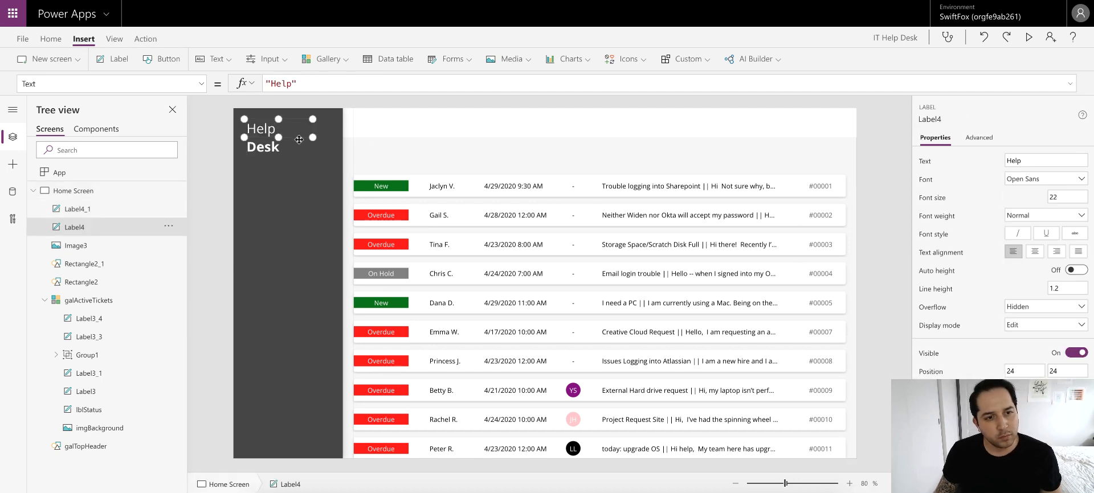
left_click(1075, 270)
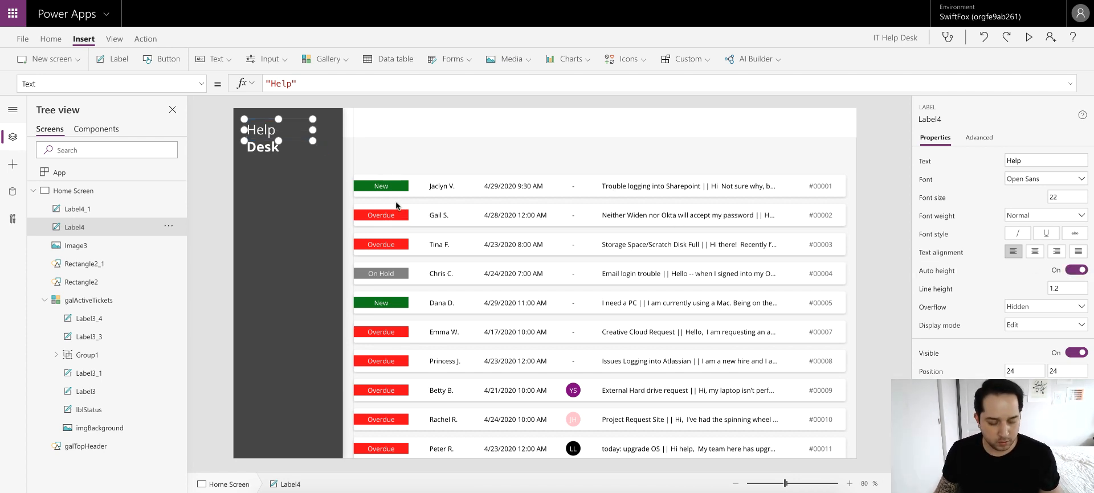
left_click_drag(279, 142, 280, 138)
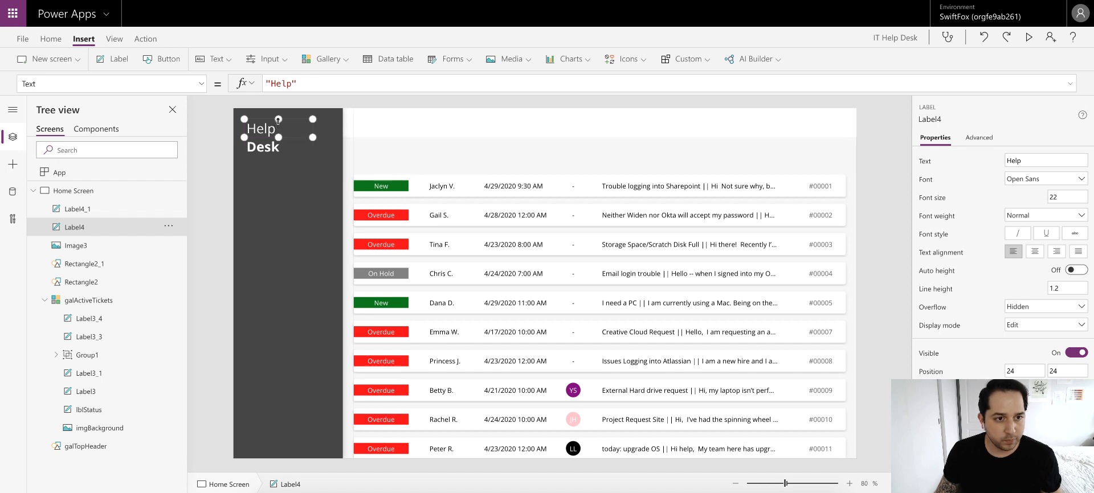
- Reduce the Desk label's height slightly from its lower edge so its text sits closer to Help
left_click(279, 152)
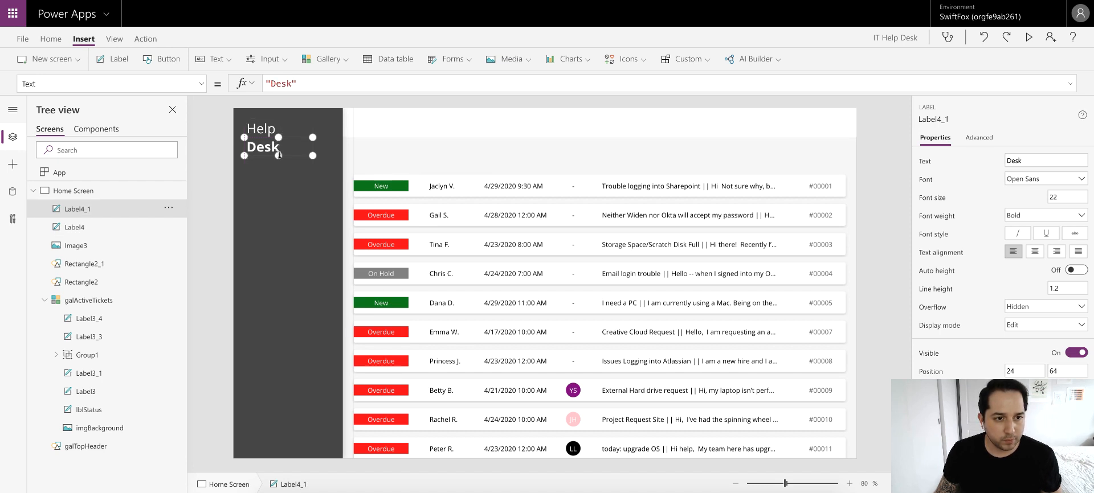
left_click_drag(279, 154, 279, 150)
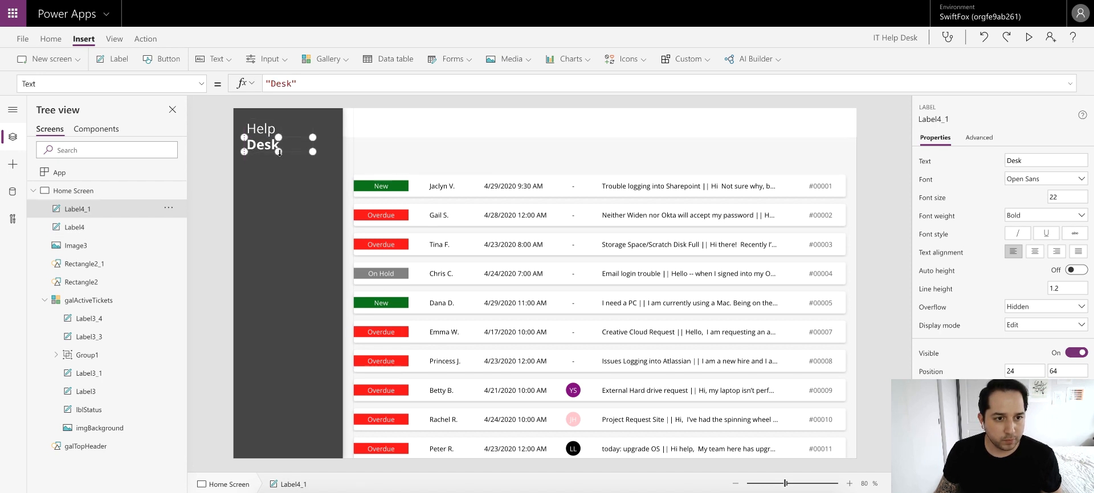
left_click(226, 134)
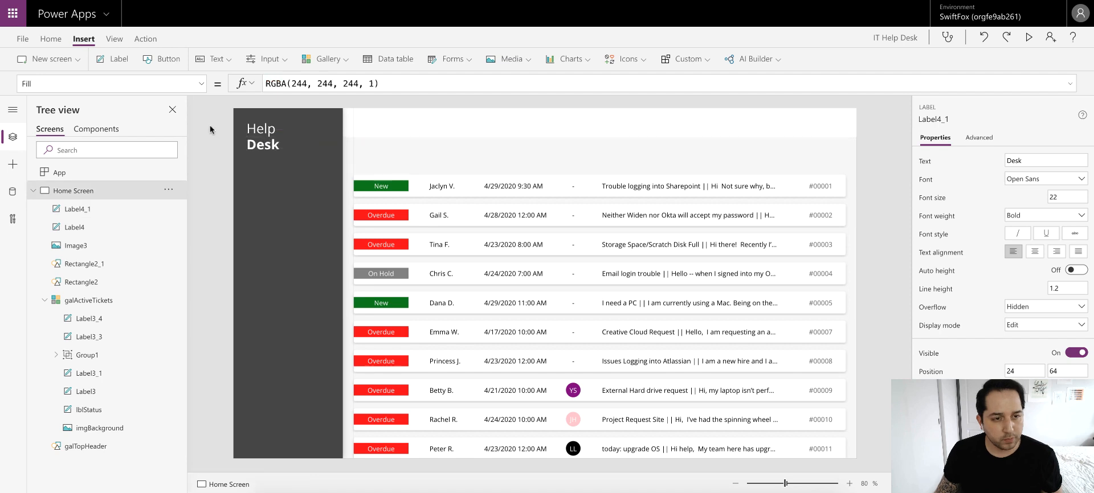
- Move the Help and Desk labels together up and toward the sidebar's middle, with Help at X 72, Y 12
left_click(260, 130)
left_click(267, 150, "shift")
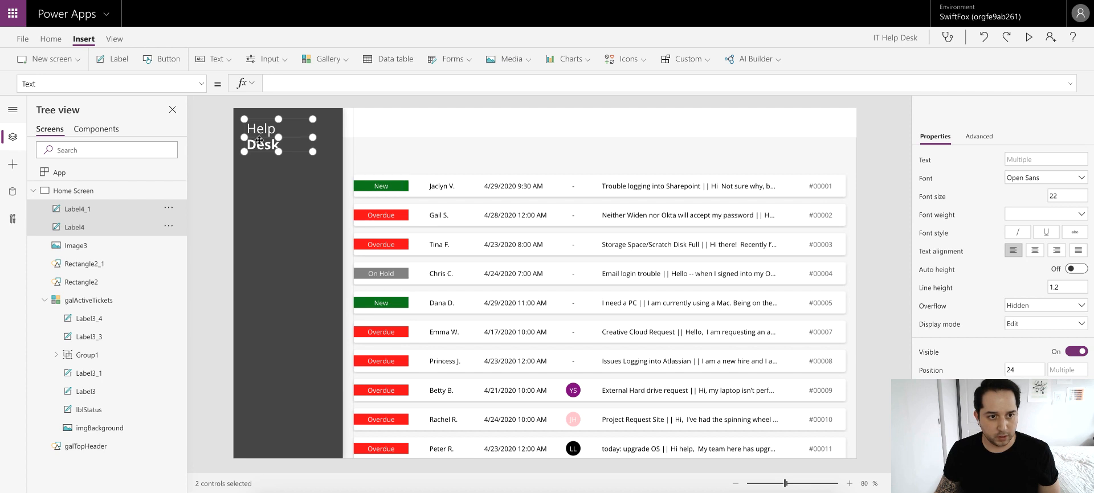
left_click_drag(259, 140, 281, 134)
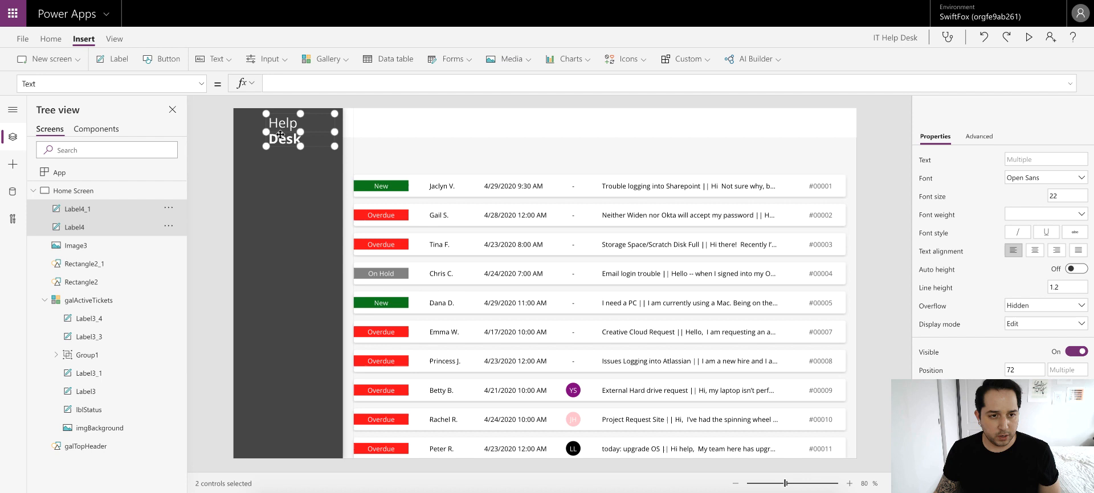
left_click(195, 135)
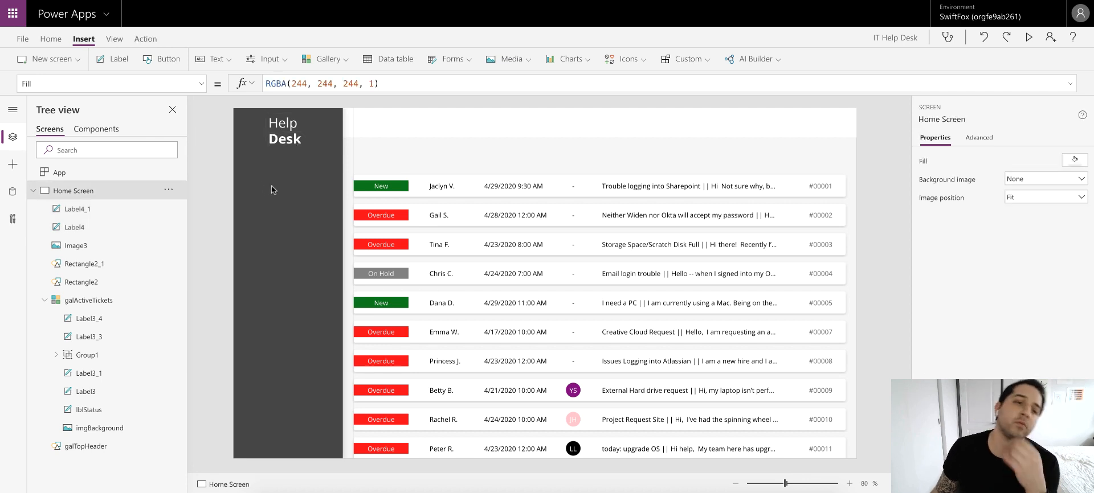
- Set the Help label's font color to a gray theme color
left_click(283, 124)
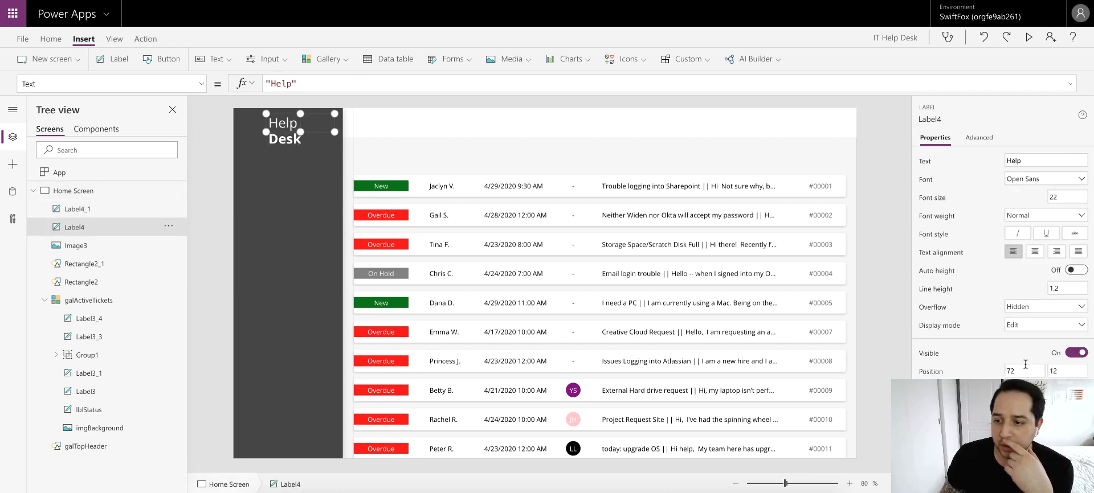
scroll(1025, 364, "down", 2)
left_click(1052, 390)
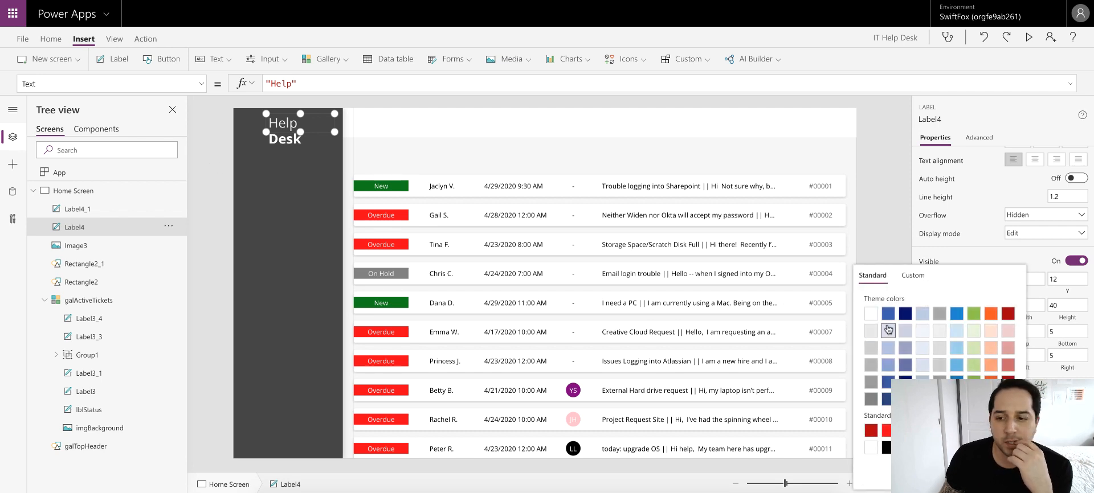
left_click(940, 329)
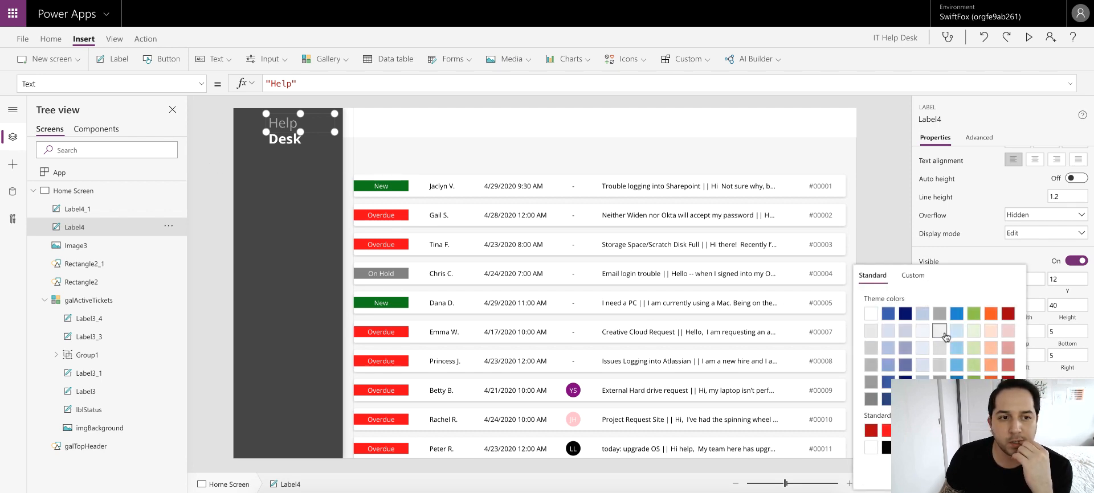
left_click(210, 148)
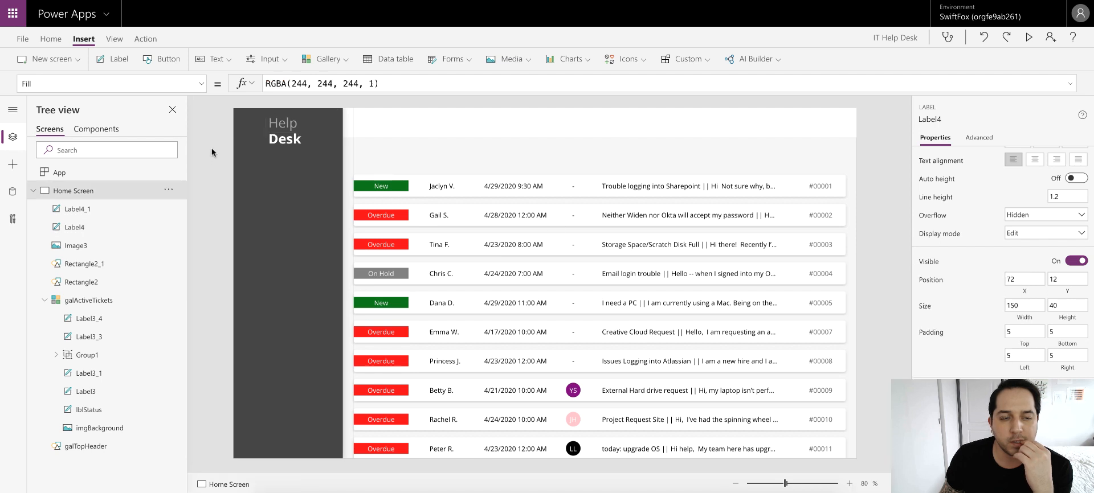
- Narrow the Help label and place Desk close beside it on one line, with both words centered in the sidebar
left_click(288, 121)
left_click_drag(337, 132, 308, 127)
left_click(279, 128, "shift")
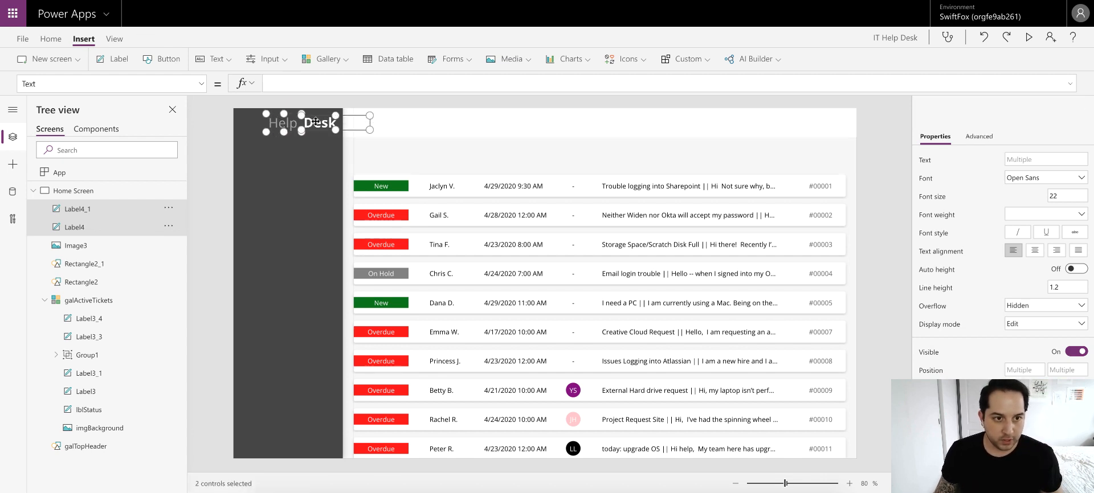
left_click_drag(316, 122, 300, 122)
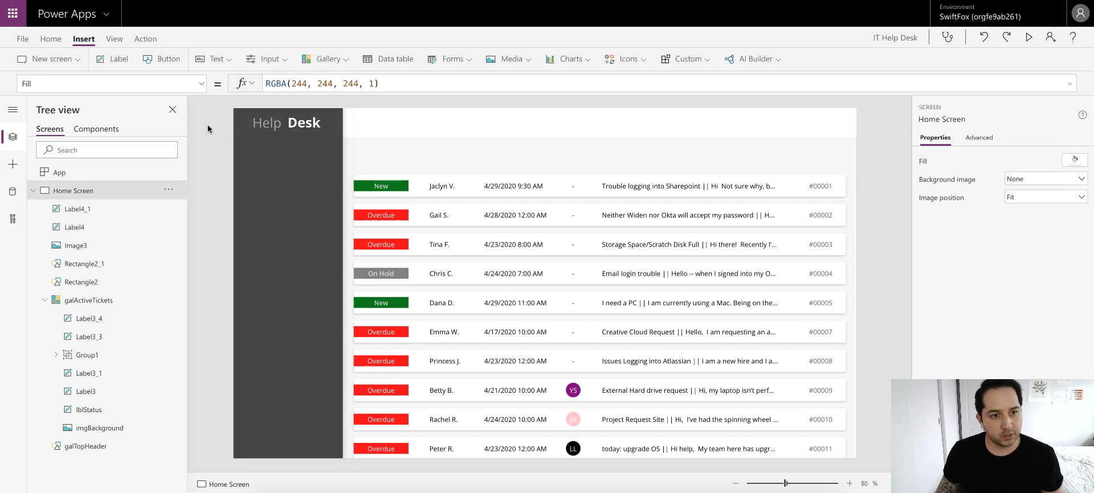
left_click(298, 124)
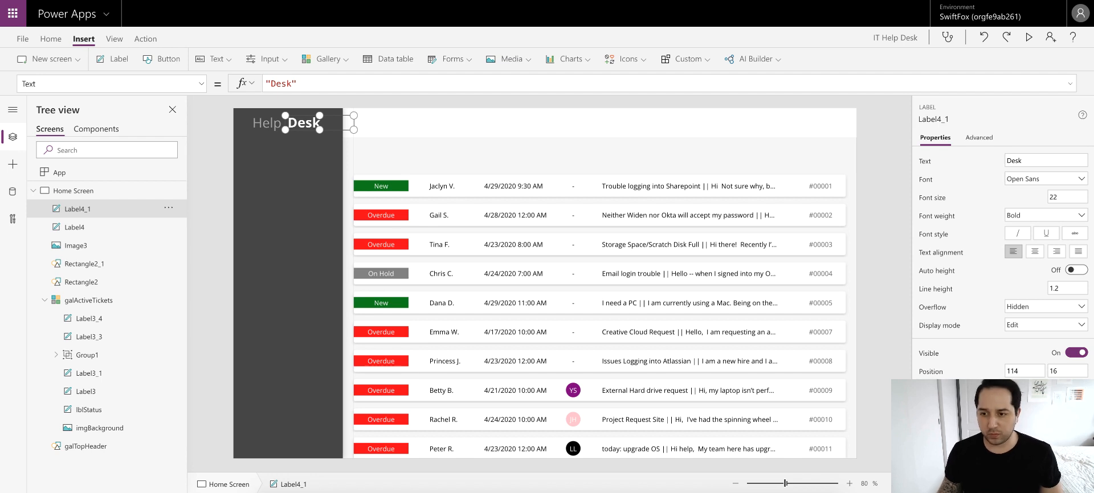
left_click(212, 128)
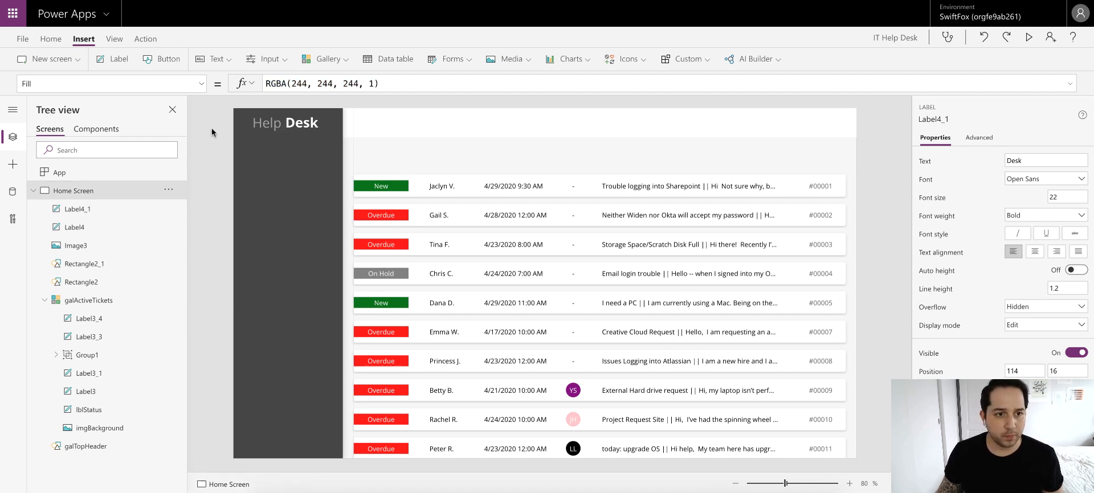
- Give the Help and Desk labels the same height and set their Y position to 24
left_click(274, 121)
left_click(301, 123, "shift")
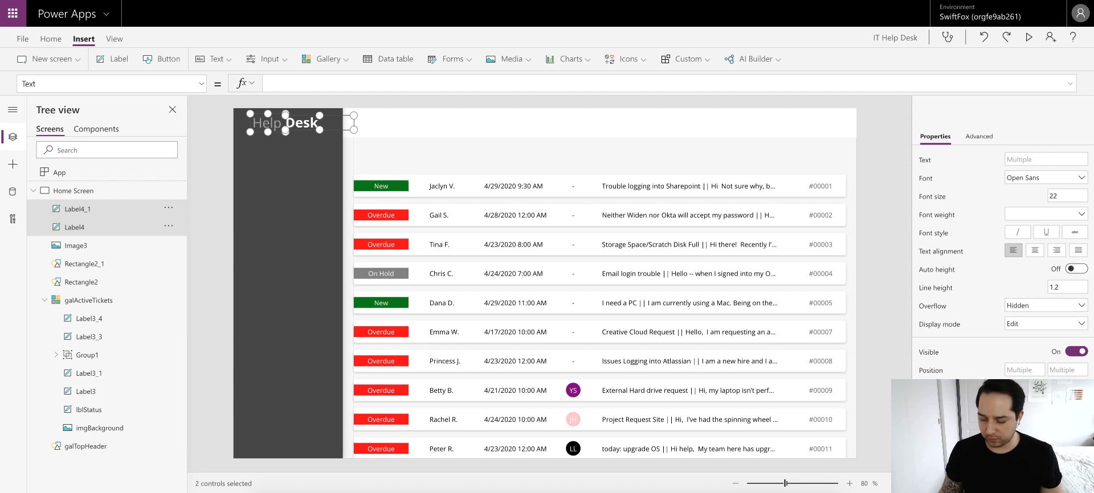
key("Return")
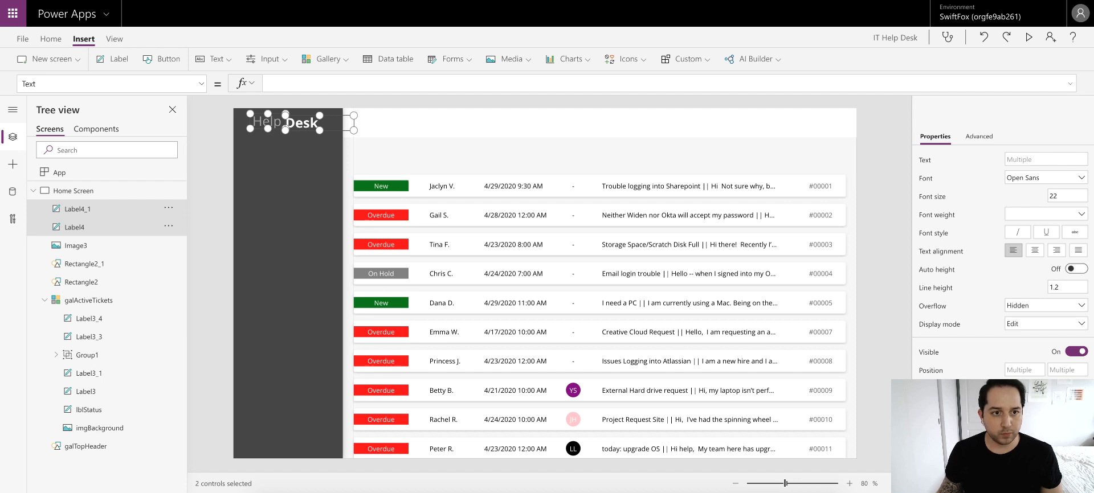
left_click(1061, 370)
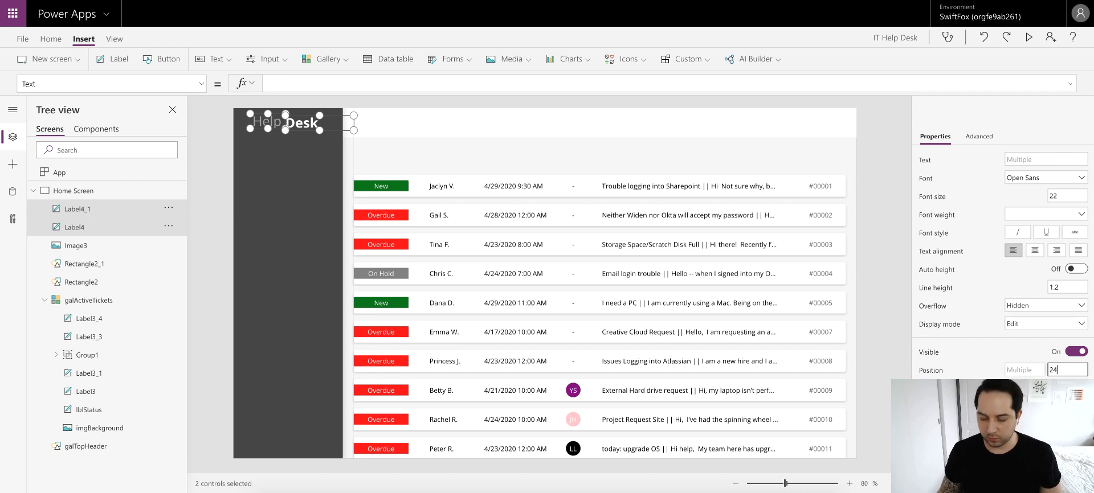
type("24")
left_click(215, 157)
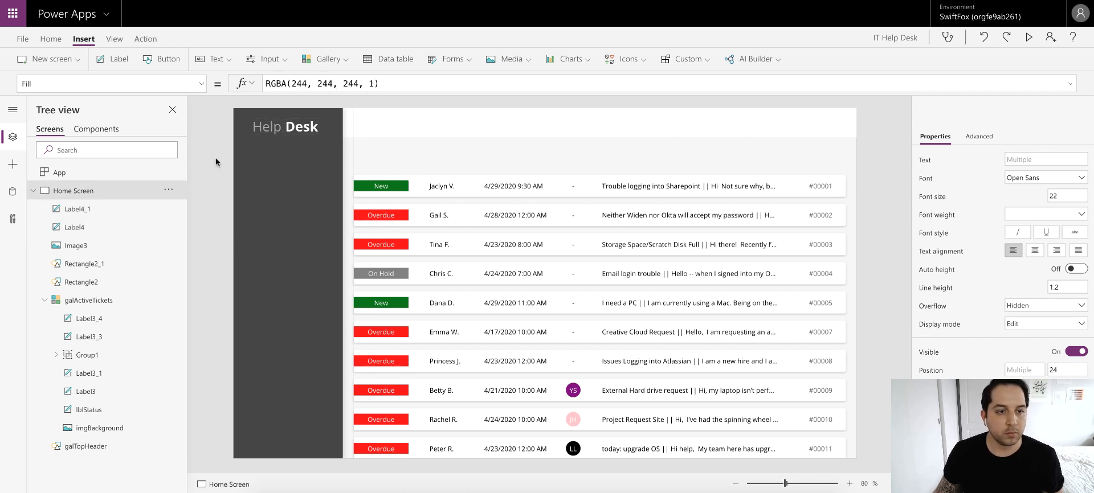
- Narrow the Desk label so that it no longer extends past the dark sidebar
left_click(274, 129)
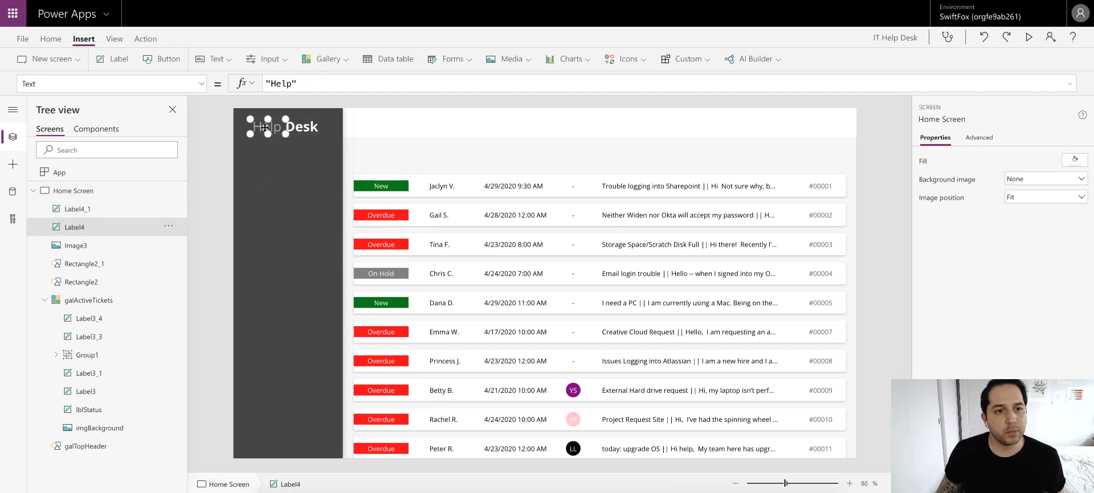
left_click(298, 127, "shift")
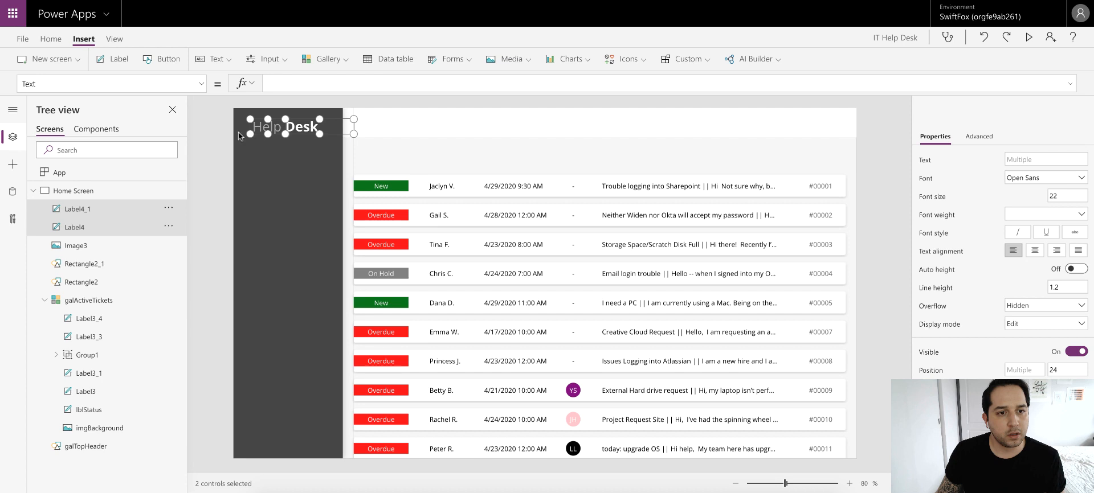
left_click(221, 135)
left_click(304, 129)
left_click_drag(354, 134, 303, 130)
- Shift the Help and Desk labels together to the sidebar's right side and set their Y position to 24
left_click(263, 132, "shift")
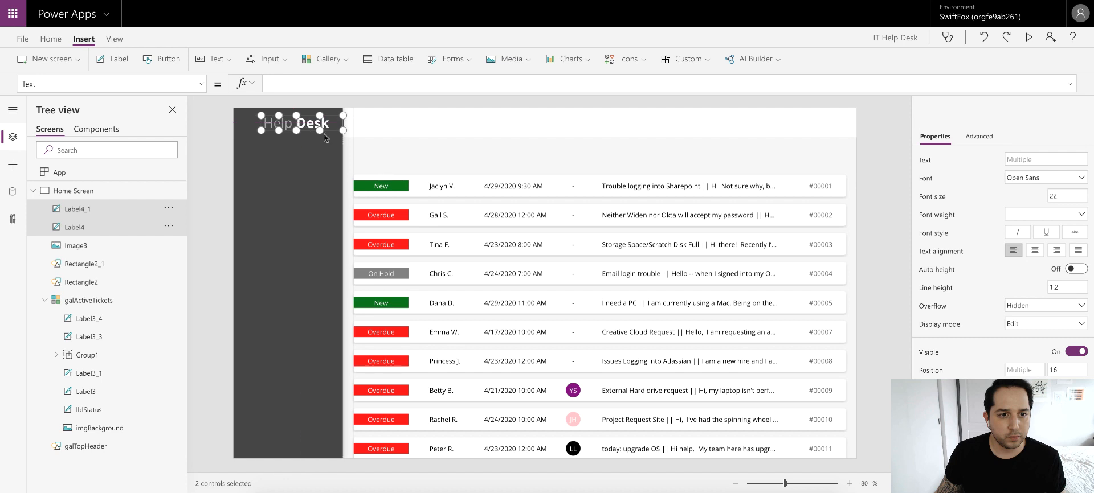
left_click(1071, 370)
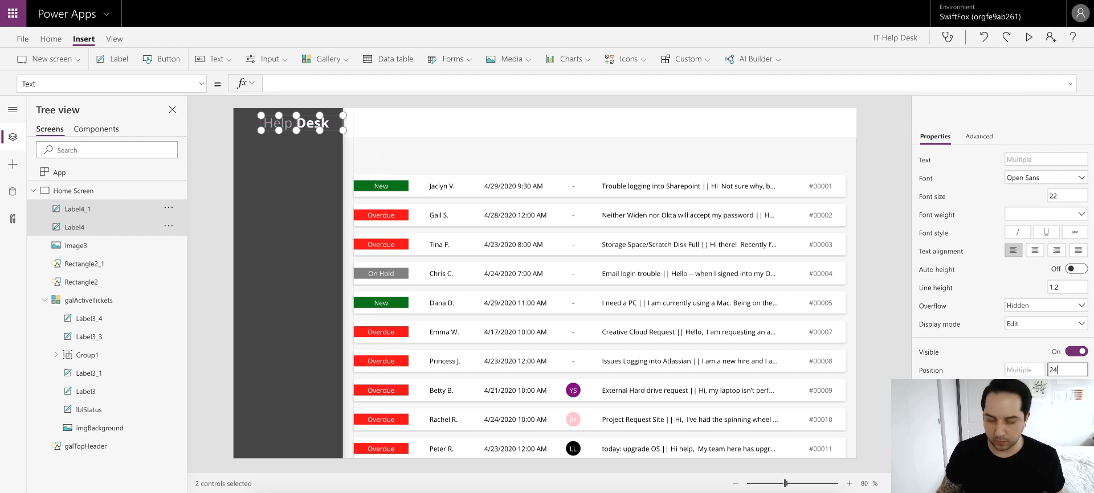
left_click(482, 149)
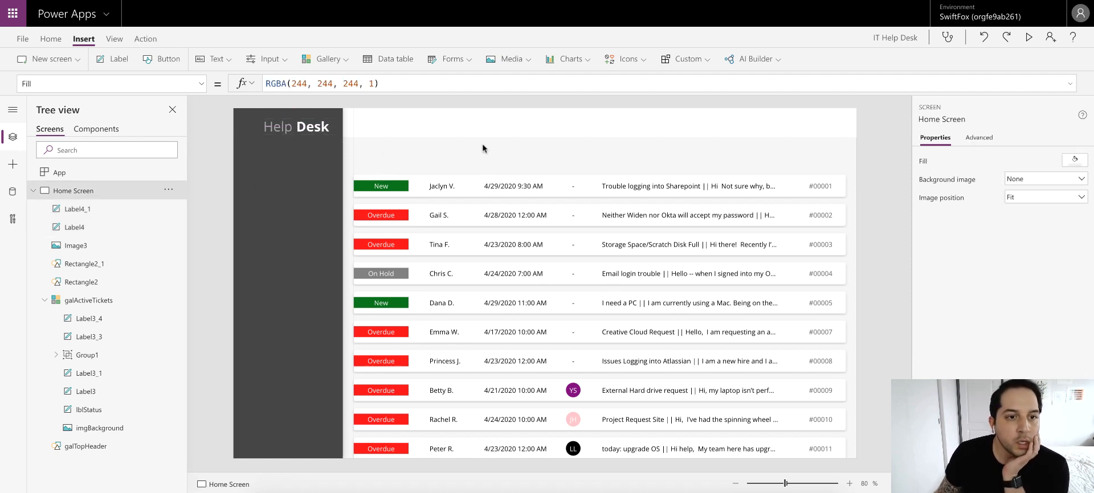
- Insert a People icon on the Home Screen
left_click(635, 60)
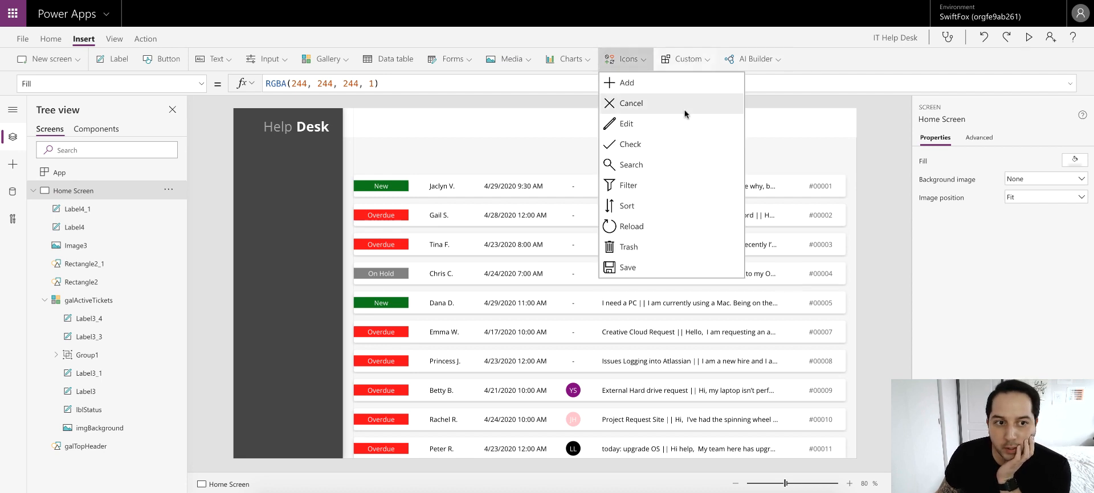
scroll(673, 142, "down", 1)
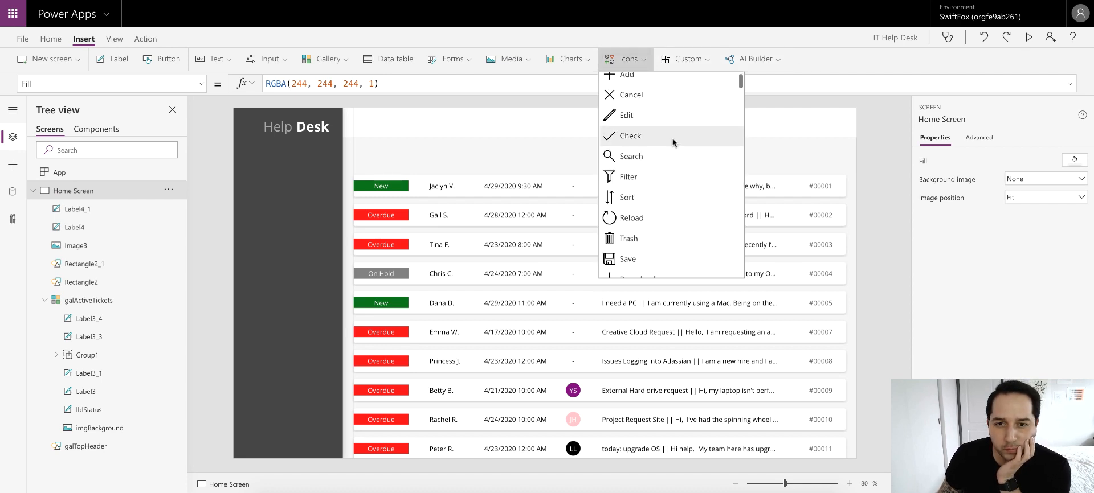
scroll(673, 142, "down", 20)
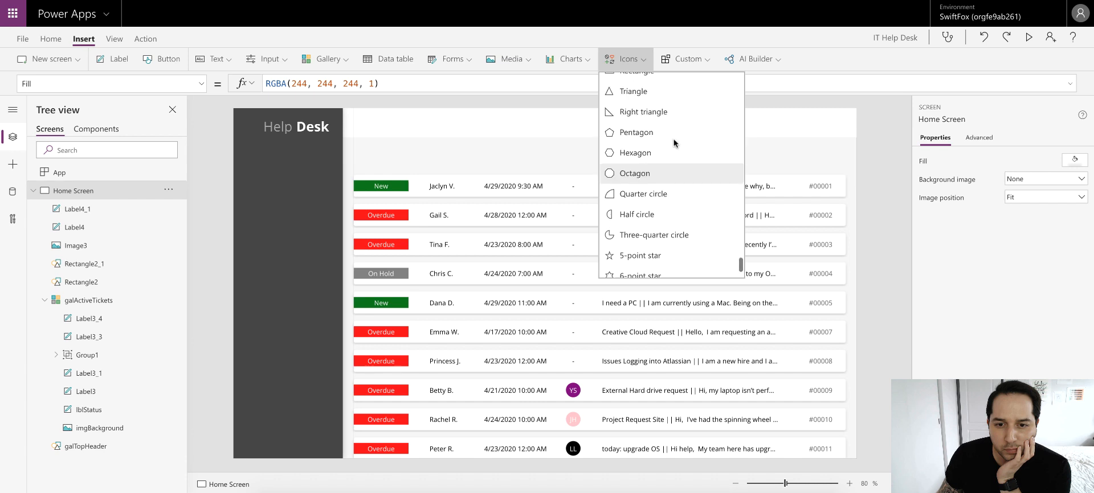
scroll(673, 143, "up", 10)
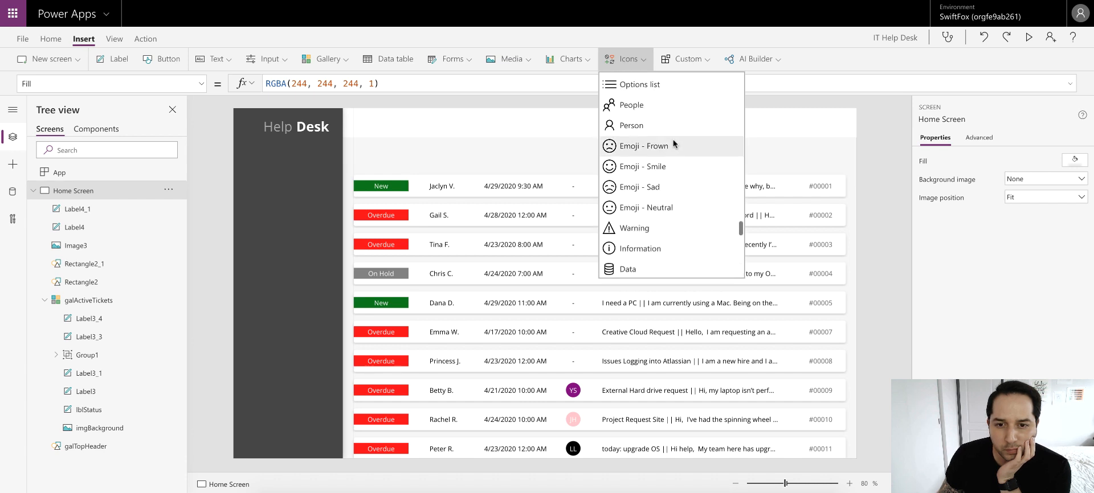
left_click(671, 105)
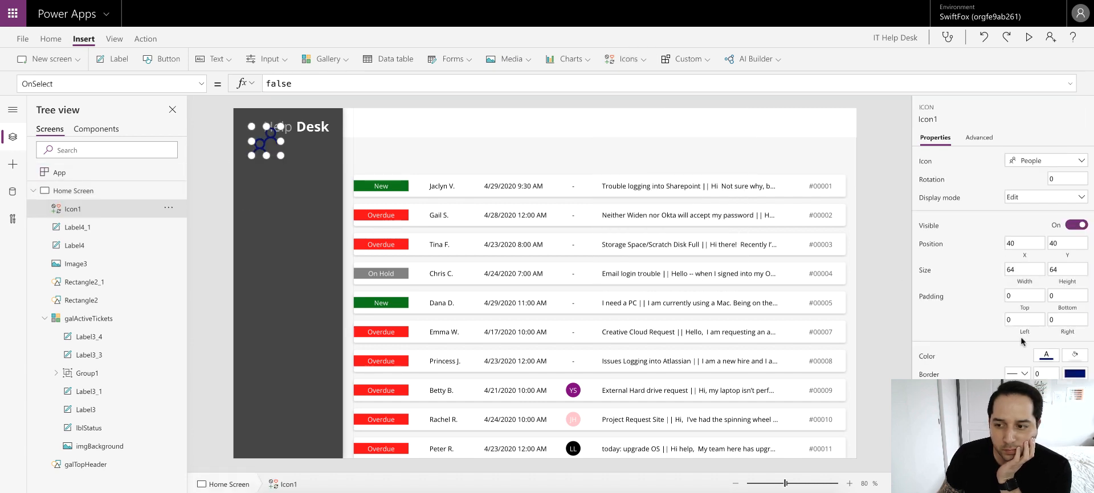
- Set the People icon's width and height to 32
left_click(1024, 268)
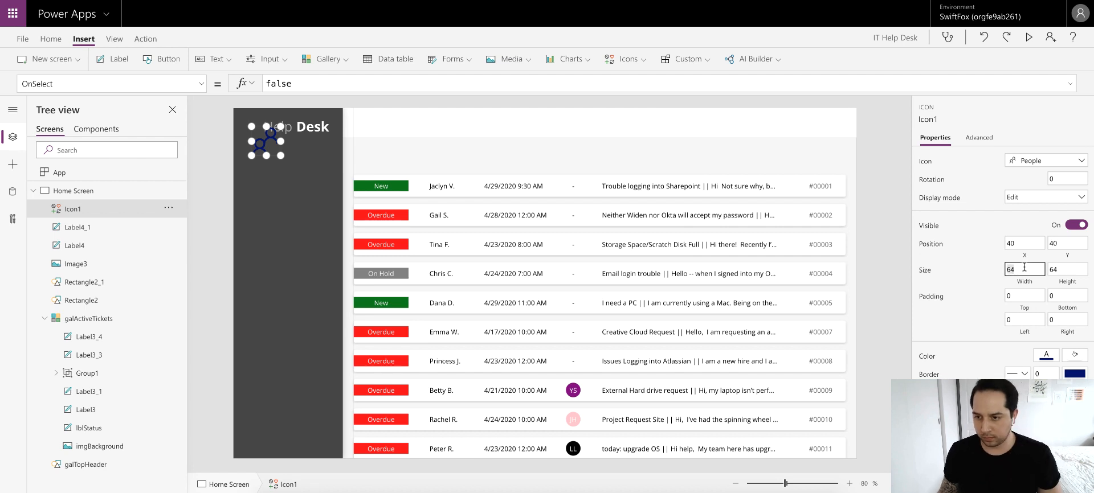
type("32")
key("Tab")
type("32")
key("Tab")
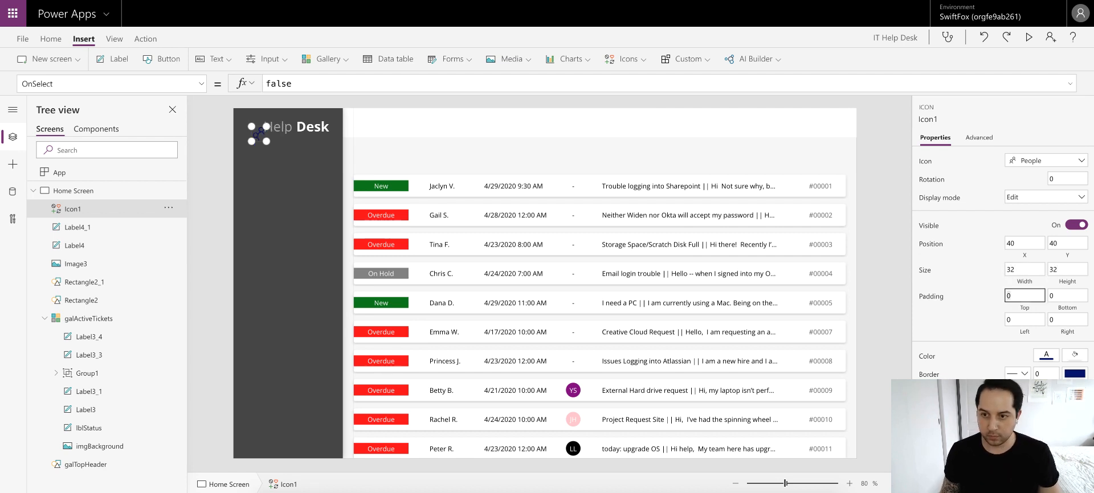
- Place the People icon just before the Help Desk title in the sidebar, at X 22 and Y 24
left_click_drag(261, 135, 256, 127)
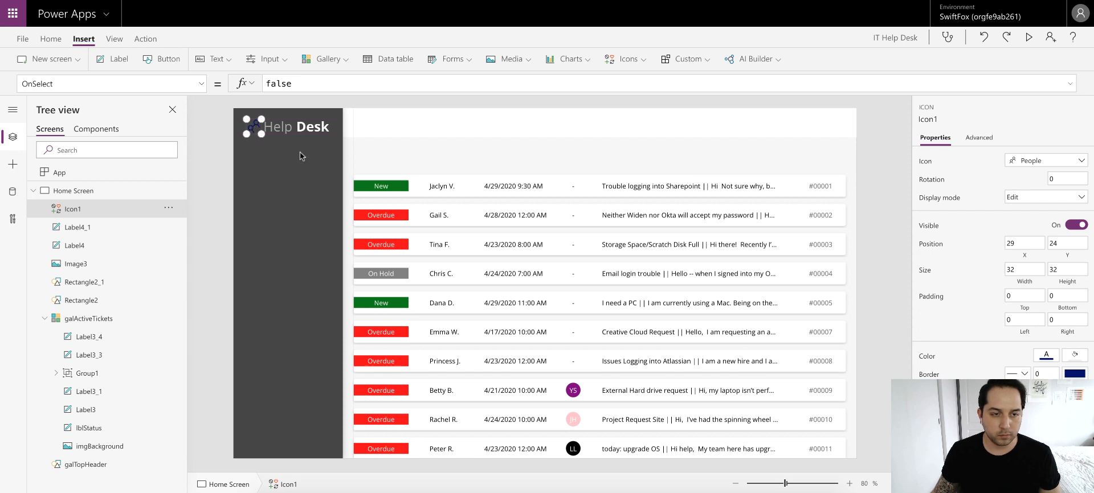
key("Left")
key("Left")
key("Left")
key("Left")
key("Left")
key("Left")
key("Left")
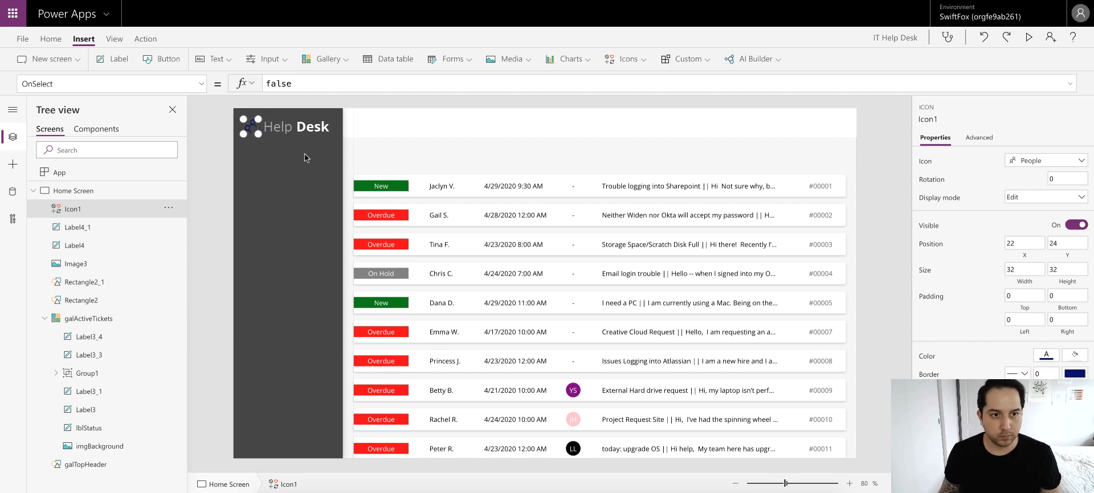
- Change the People icon's color to the bright blue theme color and deselect the icon
left_click(1046, 356)
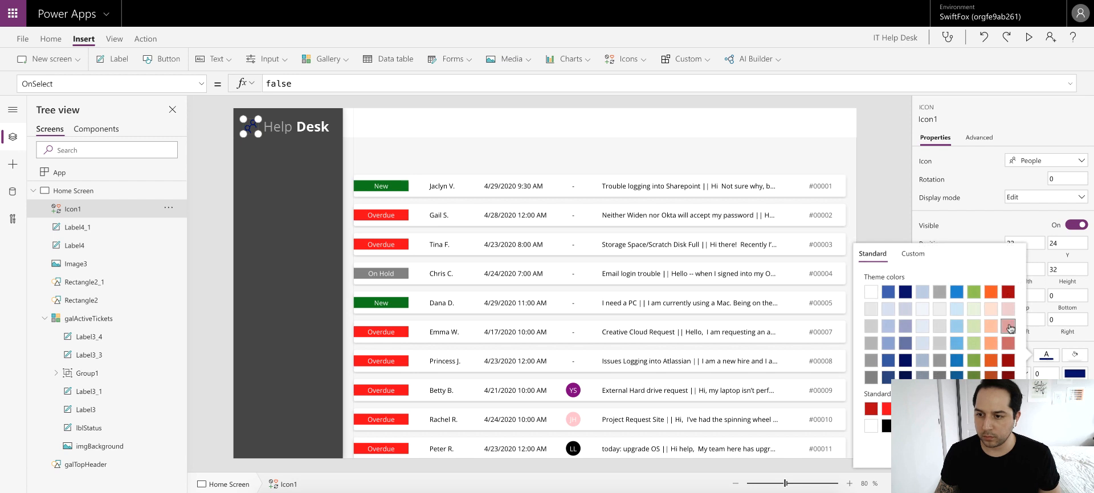
left_click(956, 292)
left_click(862, 182)
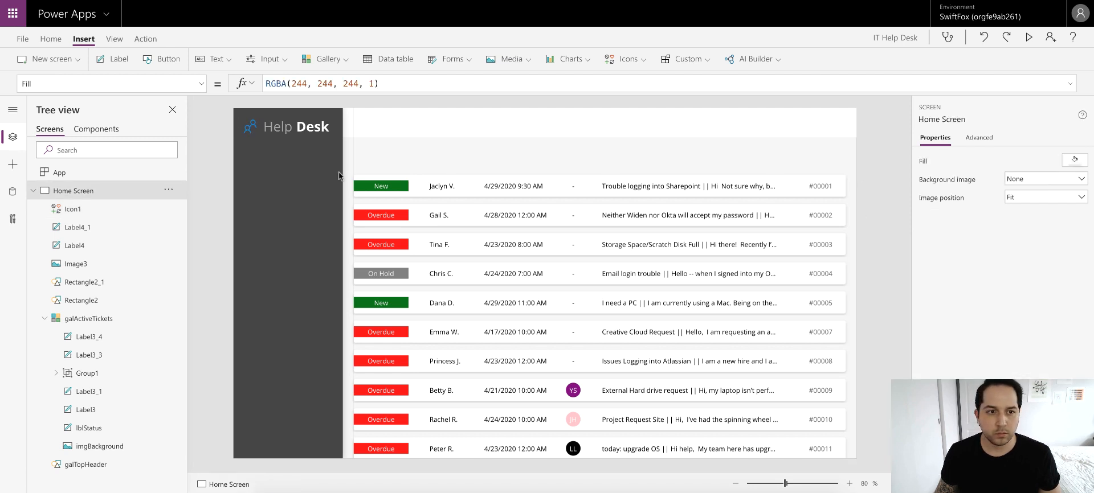